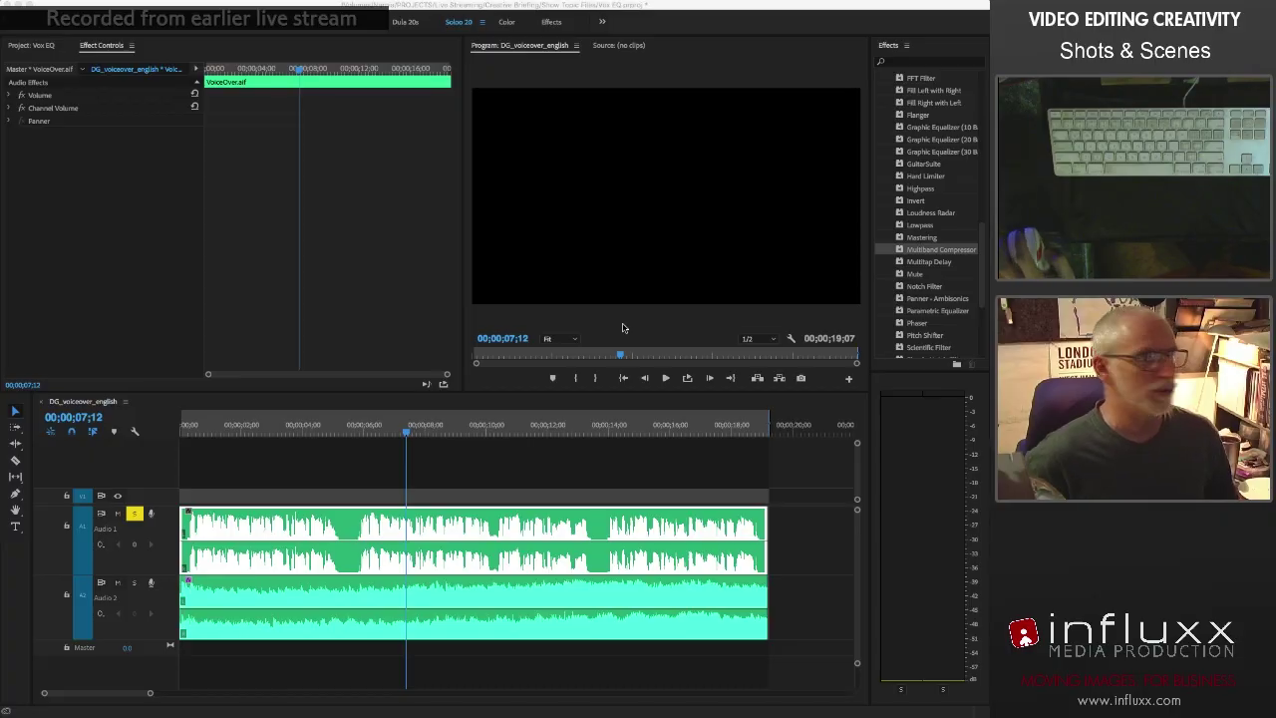
Add the Loop button to the Program monitor's transport controls using the Button Editor
left_click(849, 381)
left_click(850, 380)
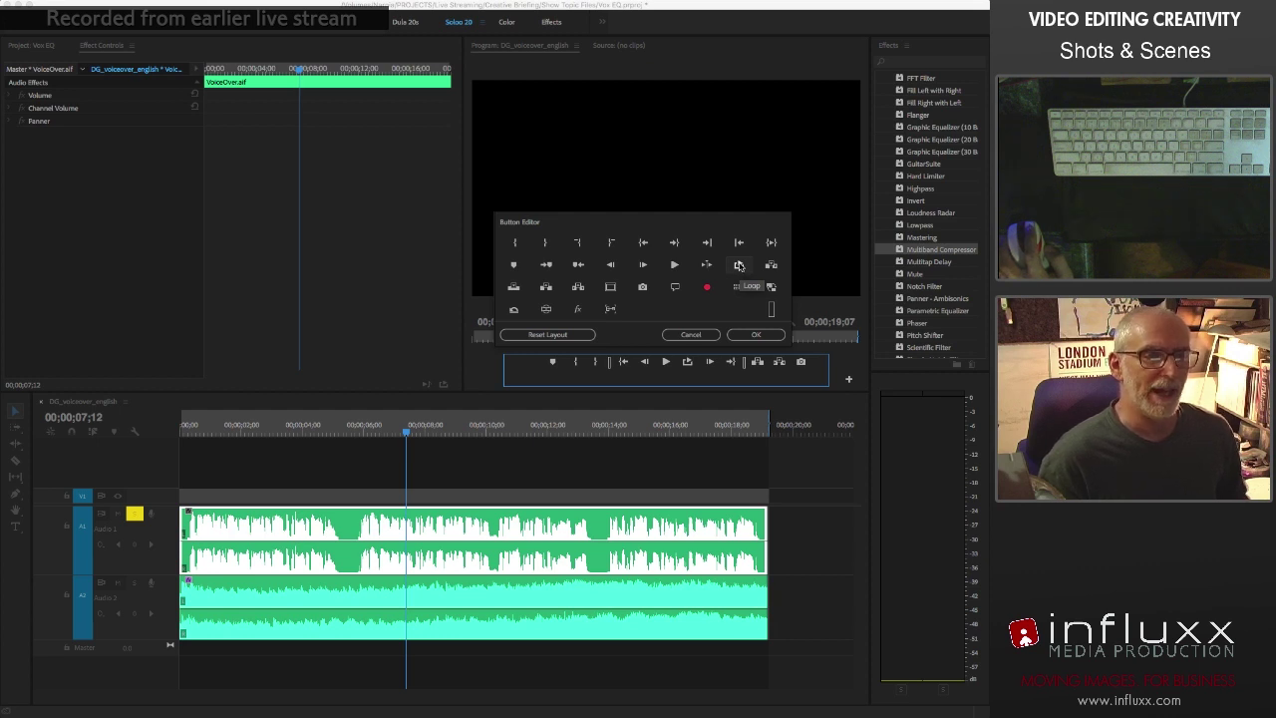
left_click_drag(703, 373, 688, 366)
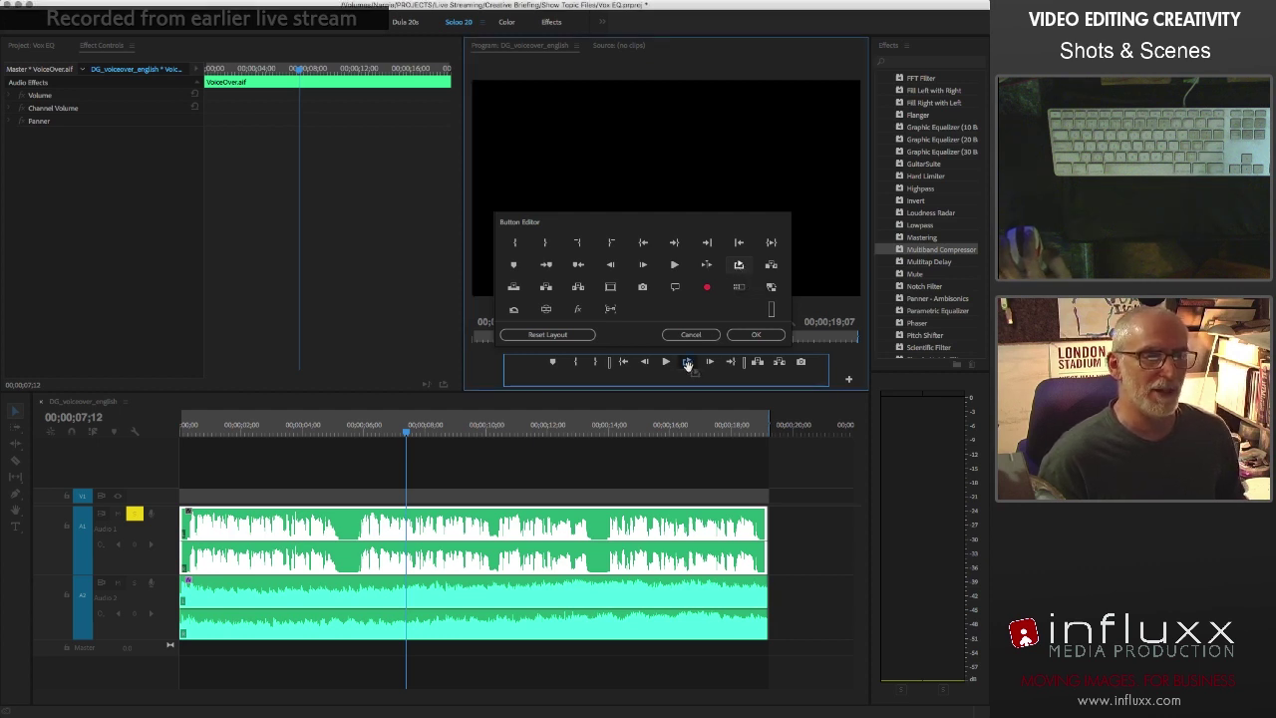
left_click(756, 334)
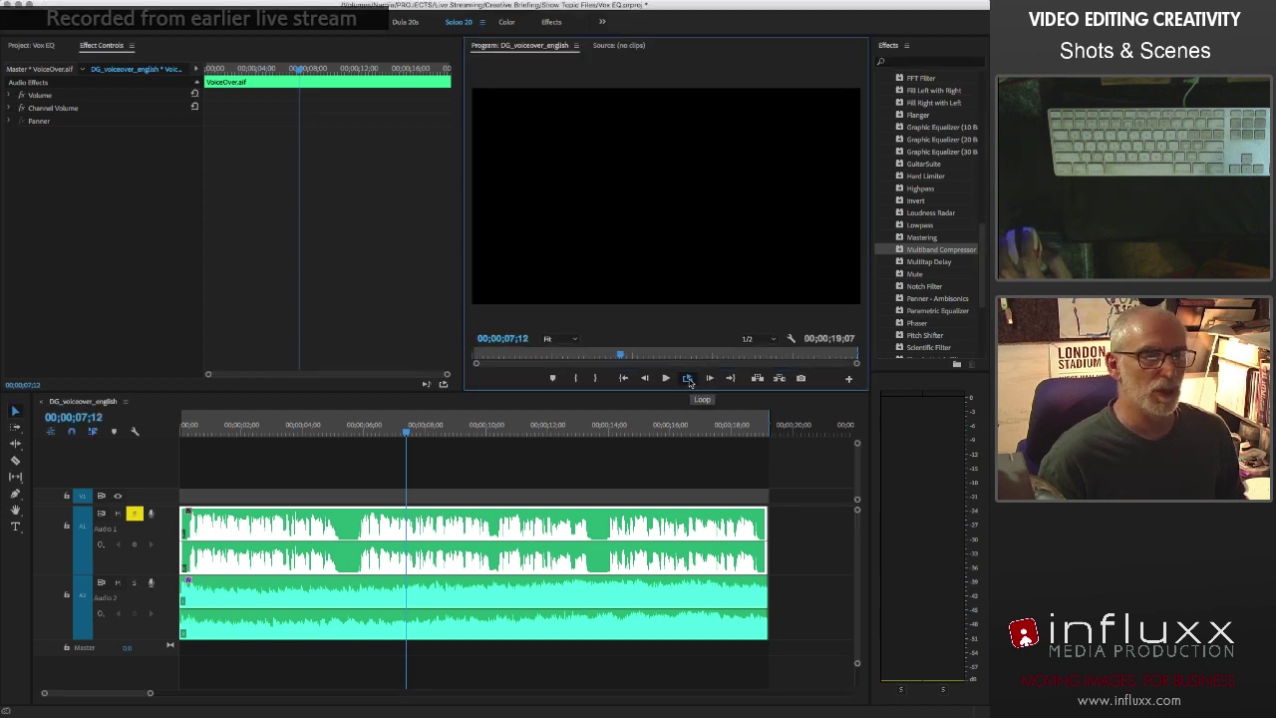
Turn looping on and mark the voiceover from 02;08 to about 12;21
left_click(688, 380)
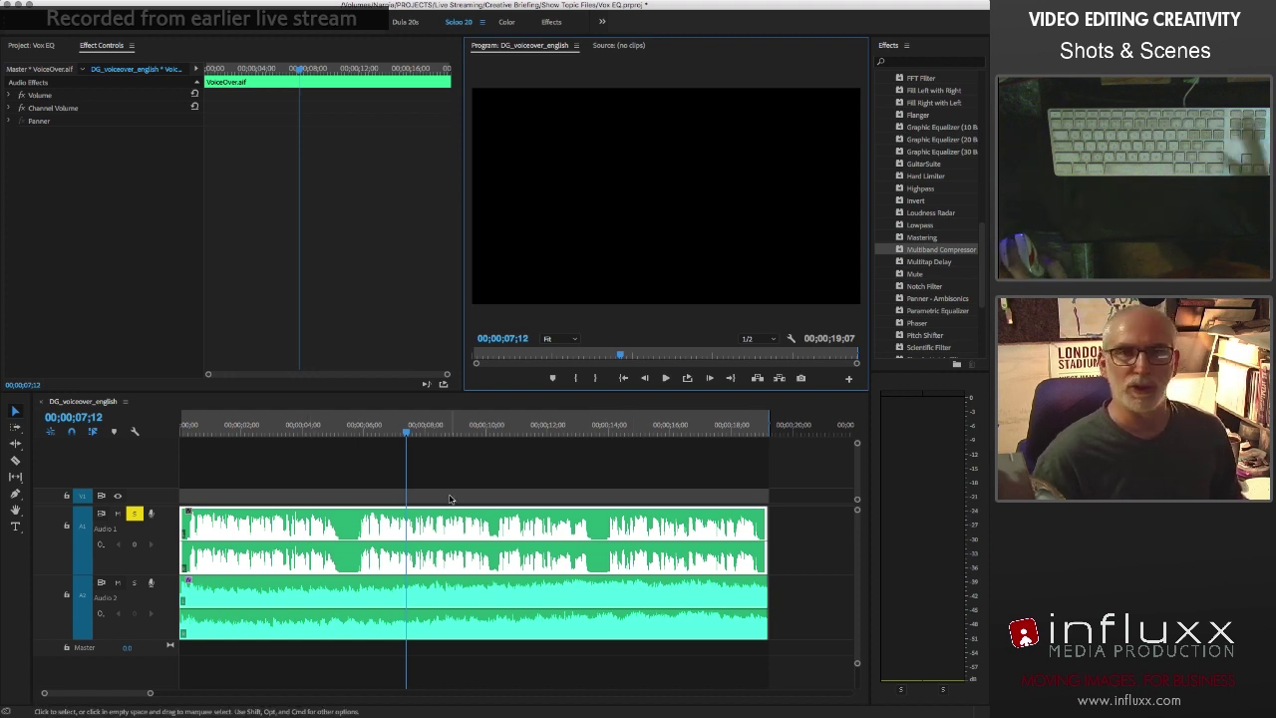
left_click_drag(769, 427, 569, 427)
left_click(250, 426)
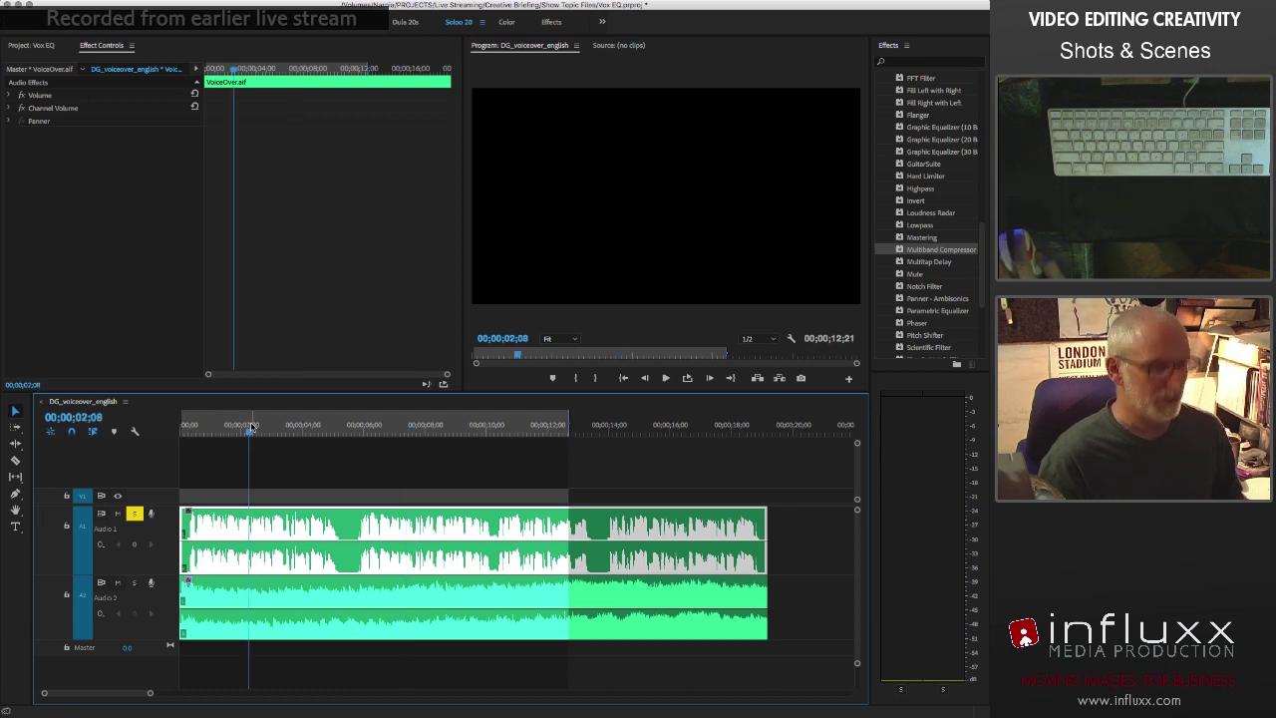
key("i")
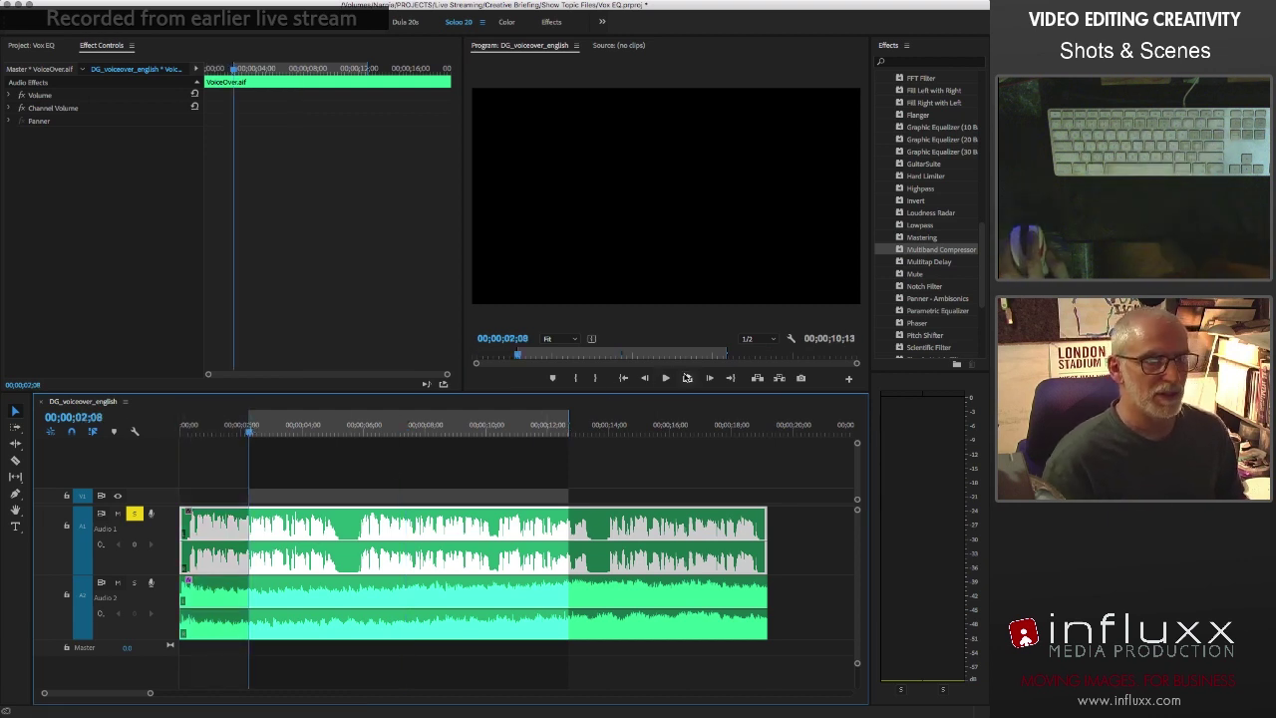
Toggle loop playback and preview the marked range once
left_click(688, 379)
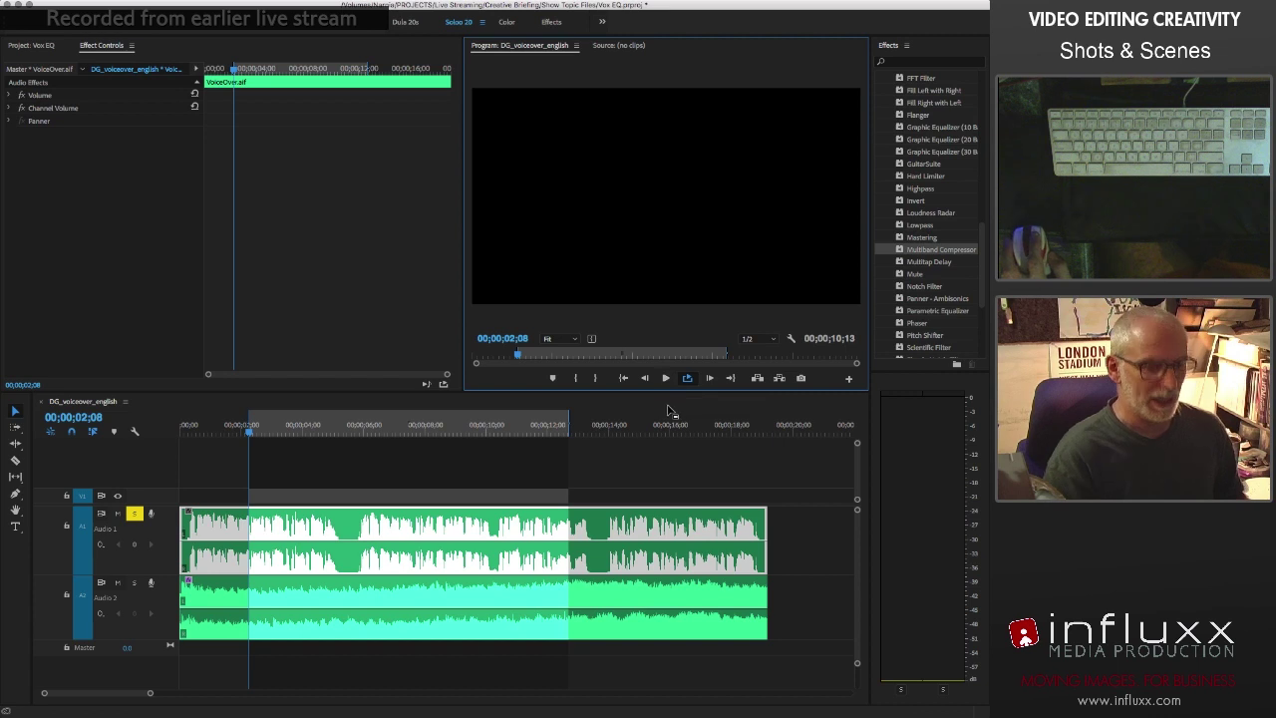
key("space")
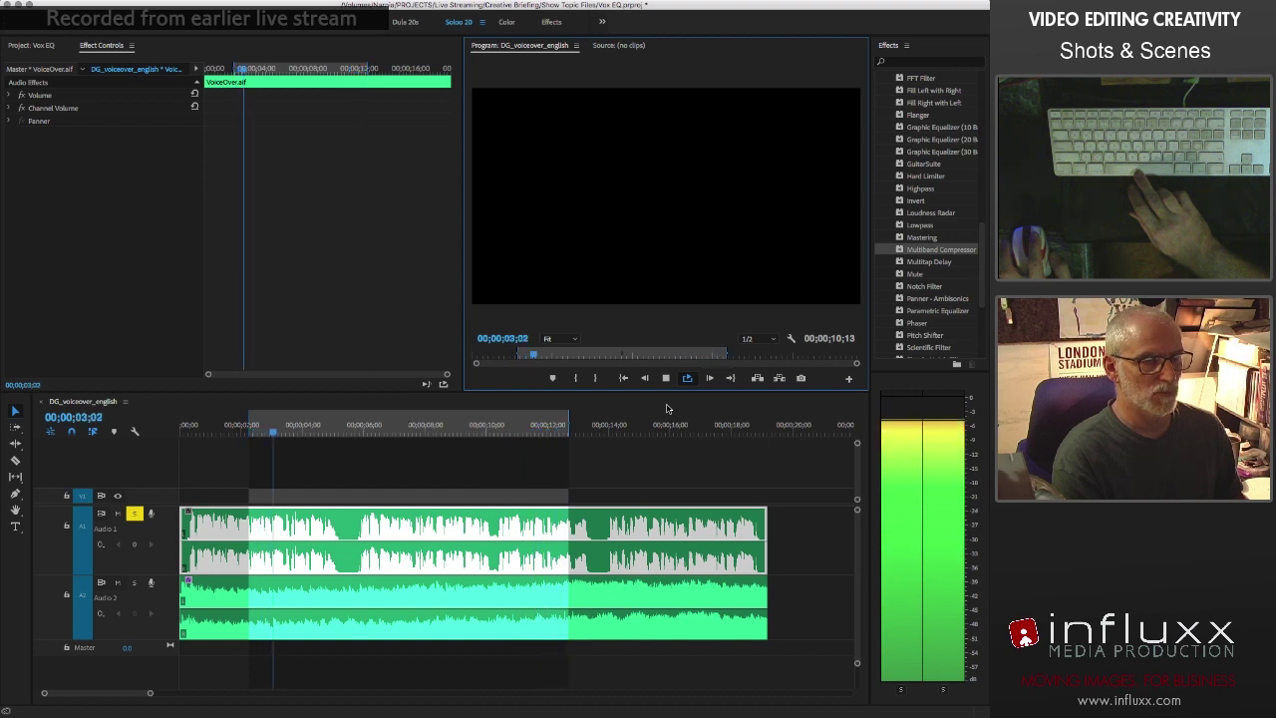
key("space")
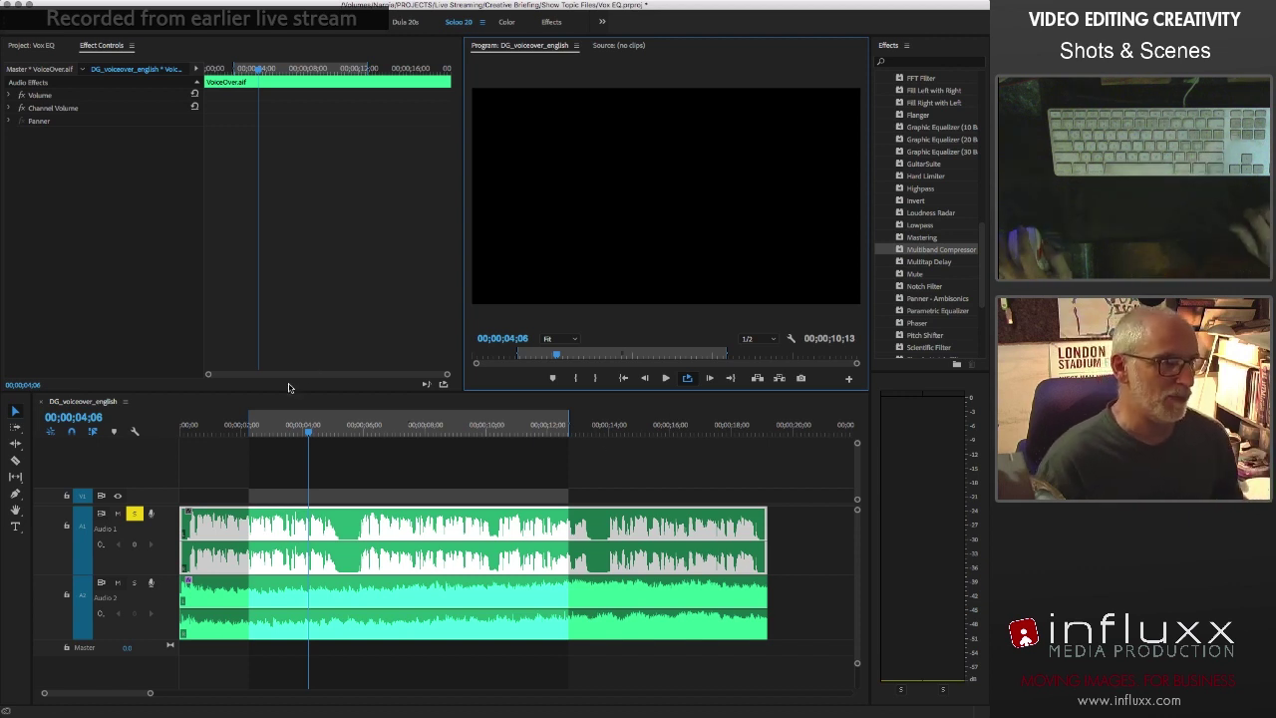
Tighten the in and out points to roughly 05;24–10;08 and loop-play the range
left_click_drag(253, 425, 354, 460)
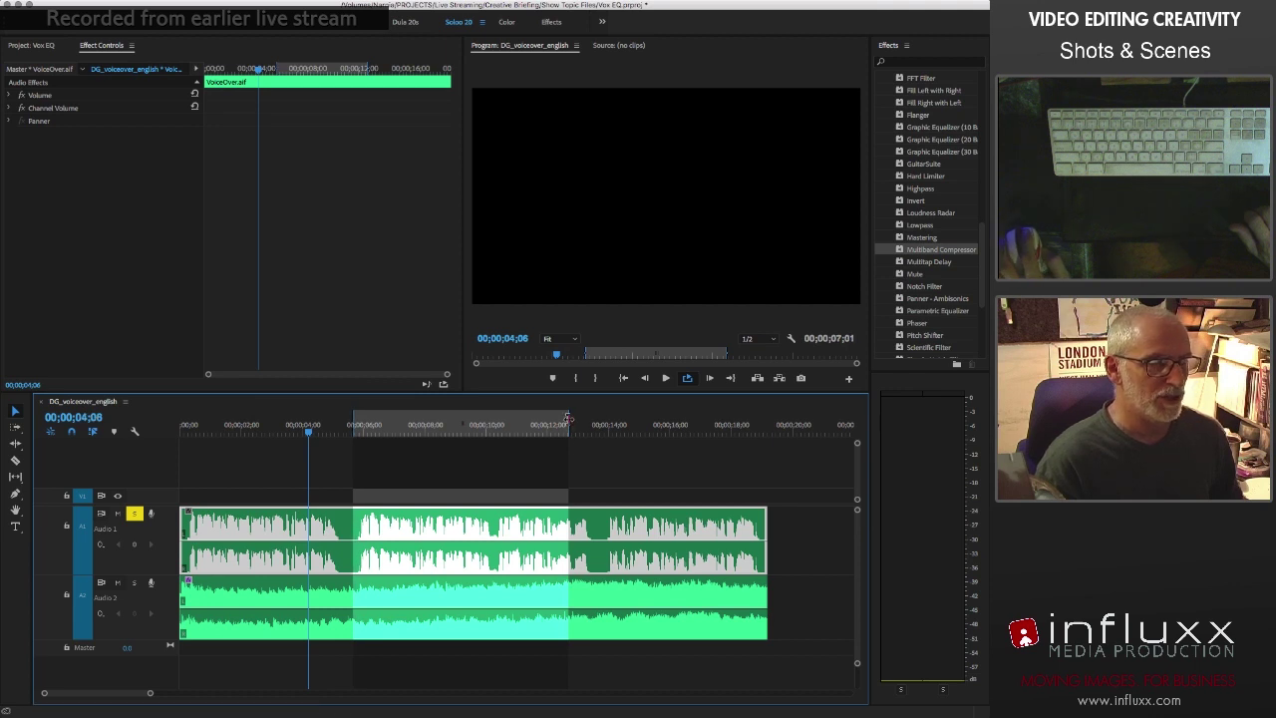
left_click_drag(570, 424, 491, 425)
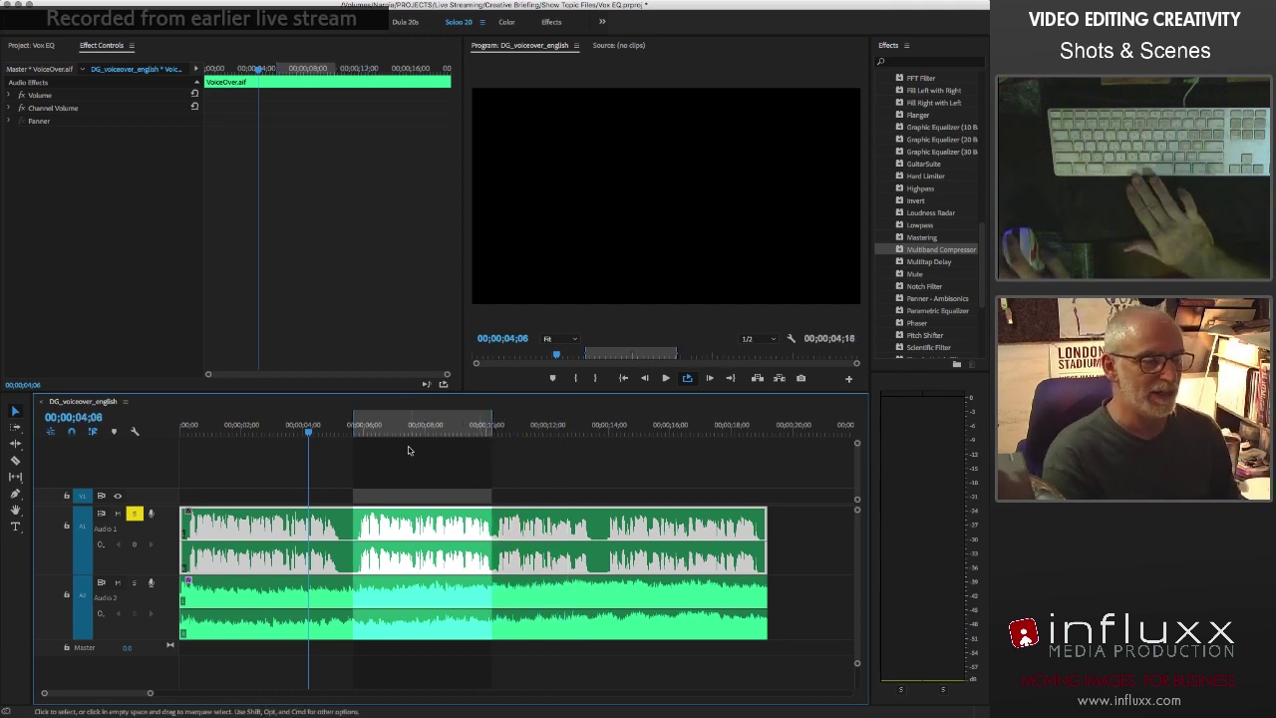
key("space")
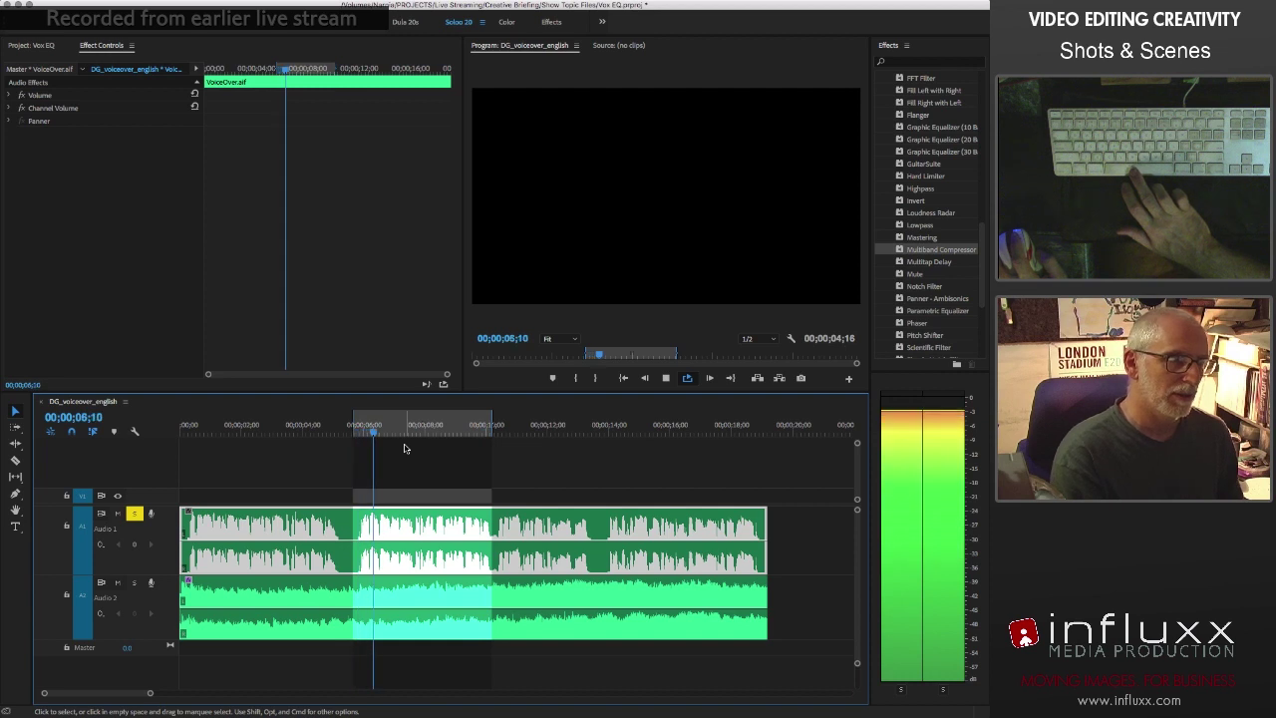
key("space")
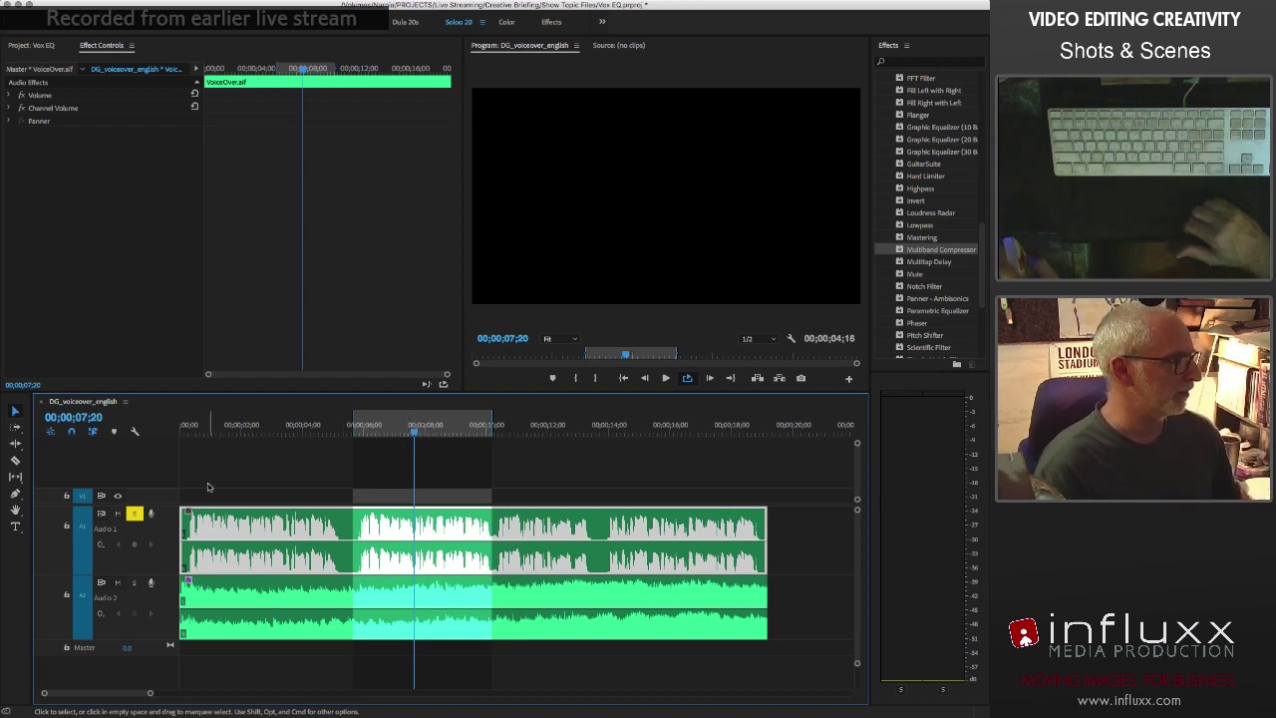
Audition the shortened looped range twice more
key("space")
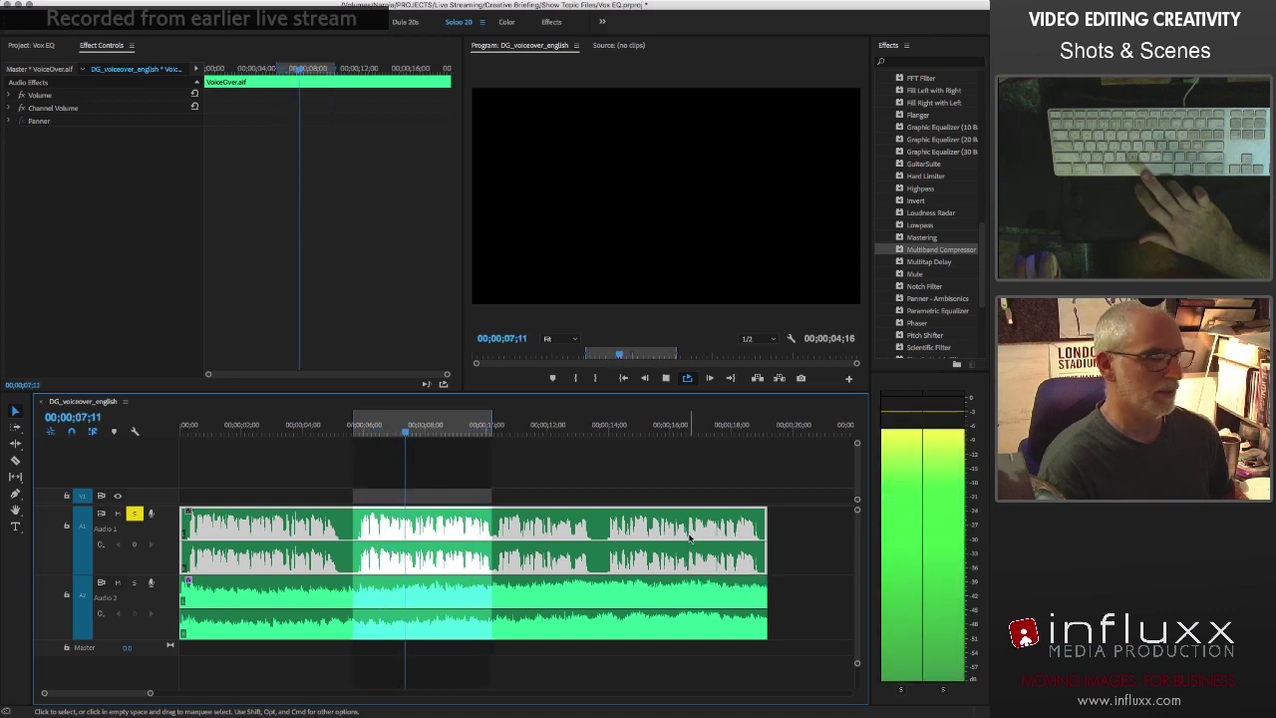
key("space")
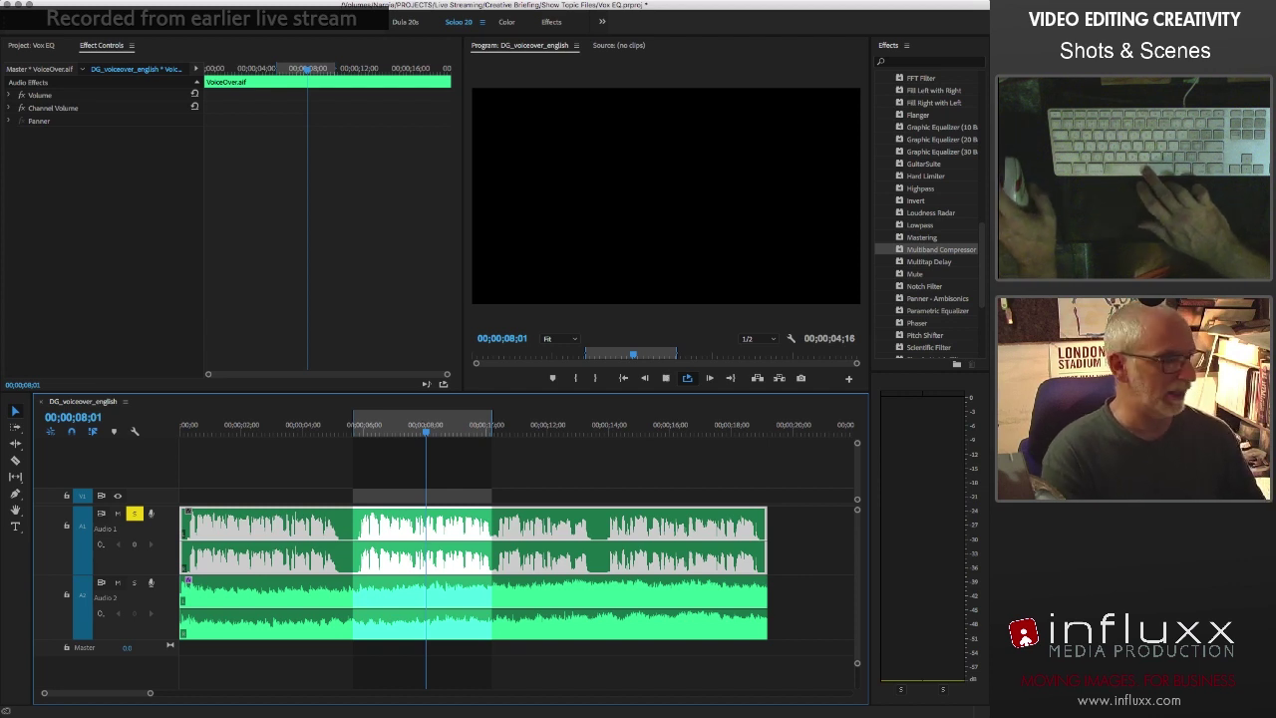
key("space")
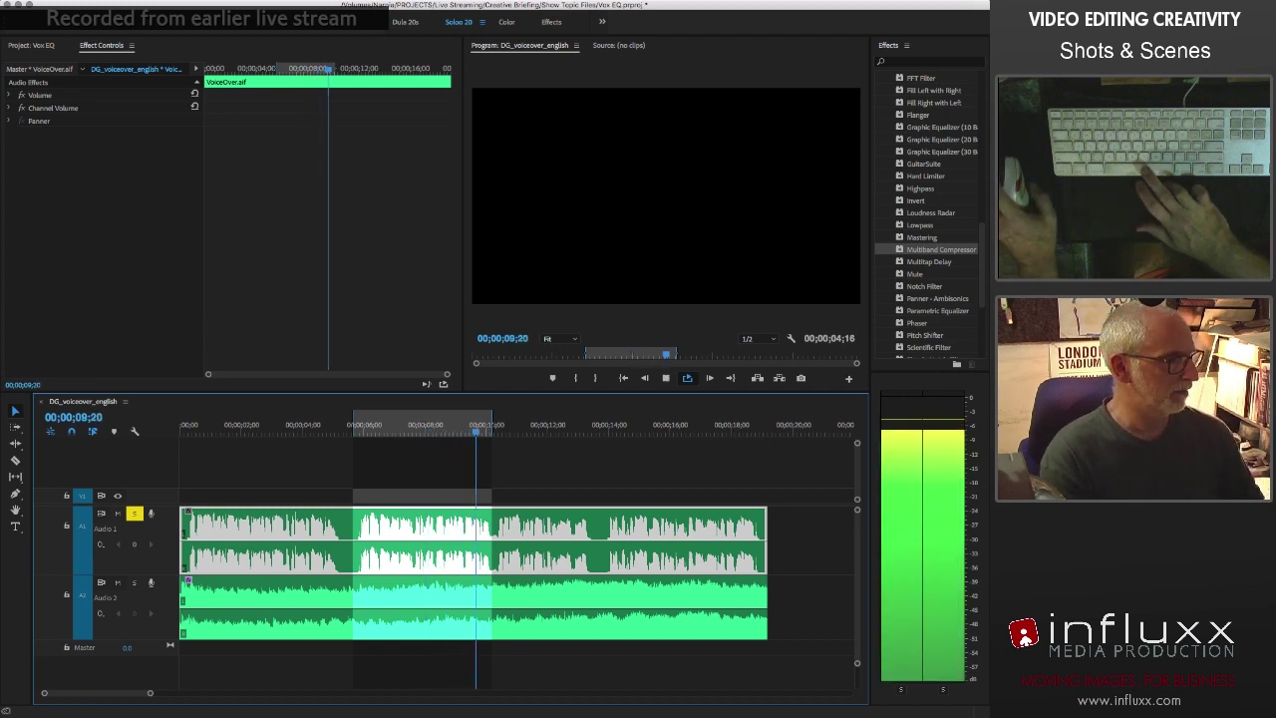
key("space")
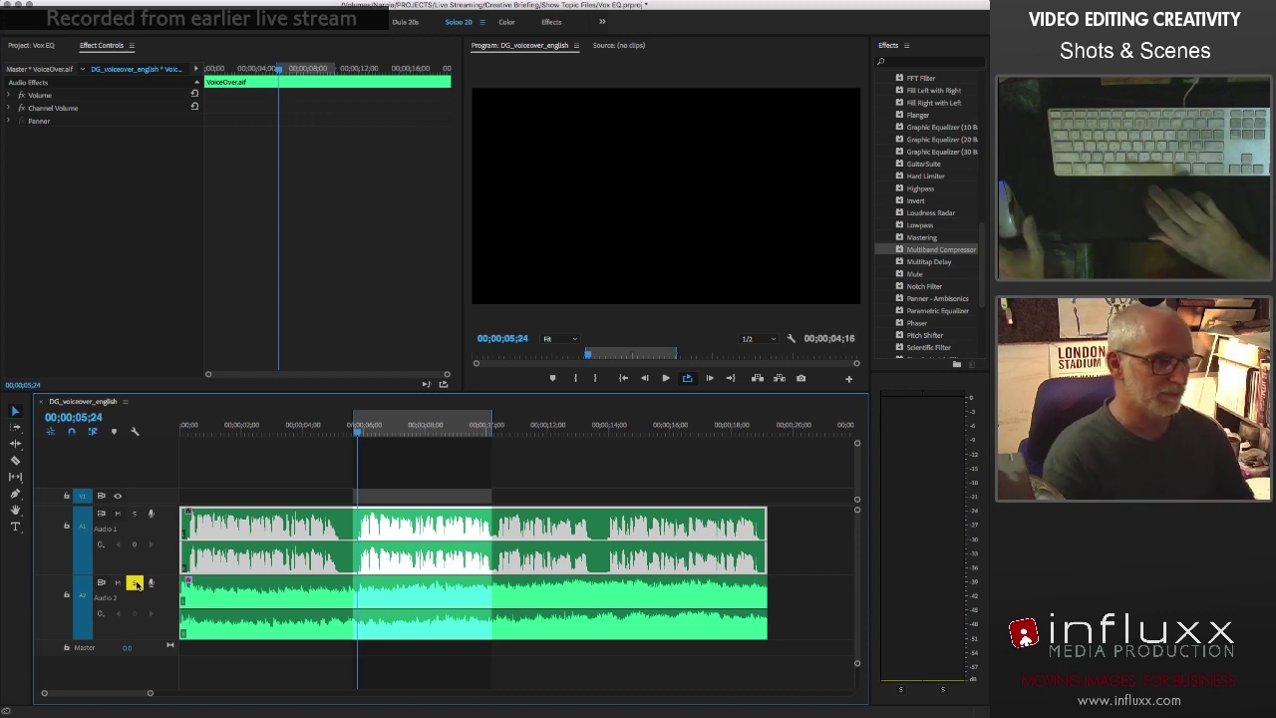
Mark the whole voiceover, in at the sequence start and out at 19;06
key("space")
key("space")
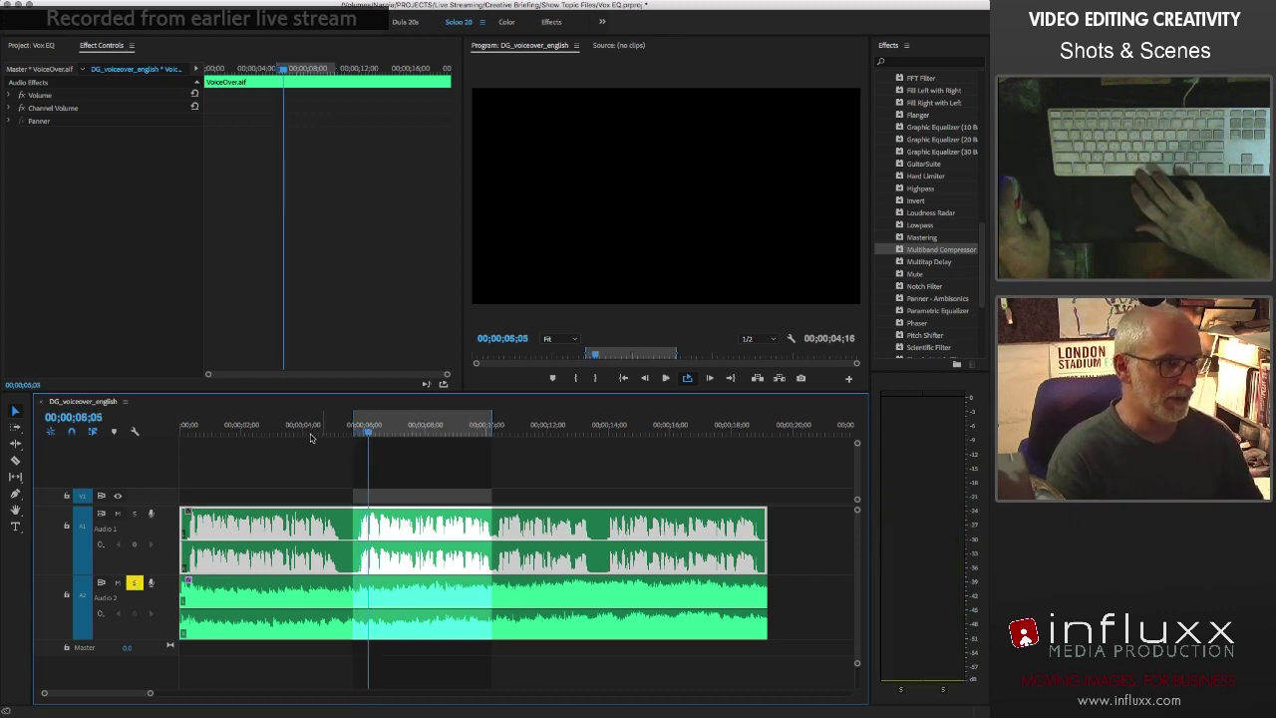
key("Home")
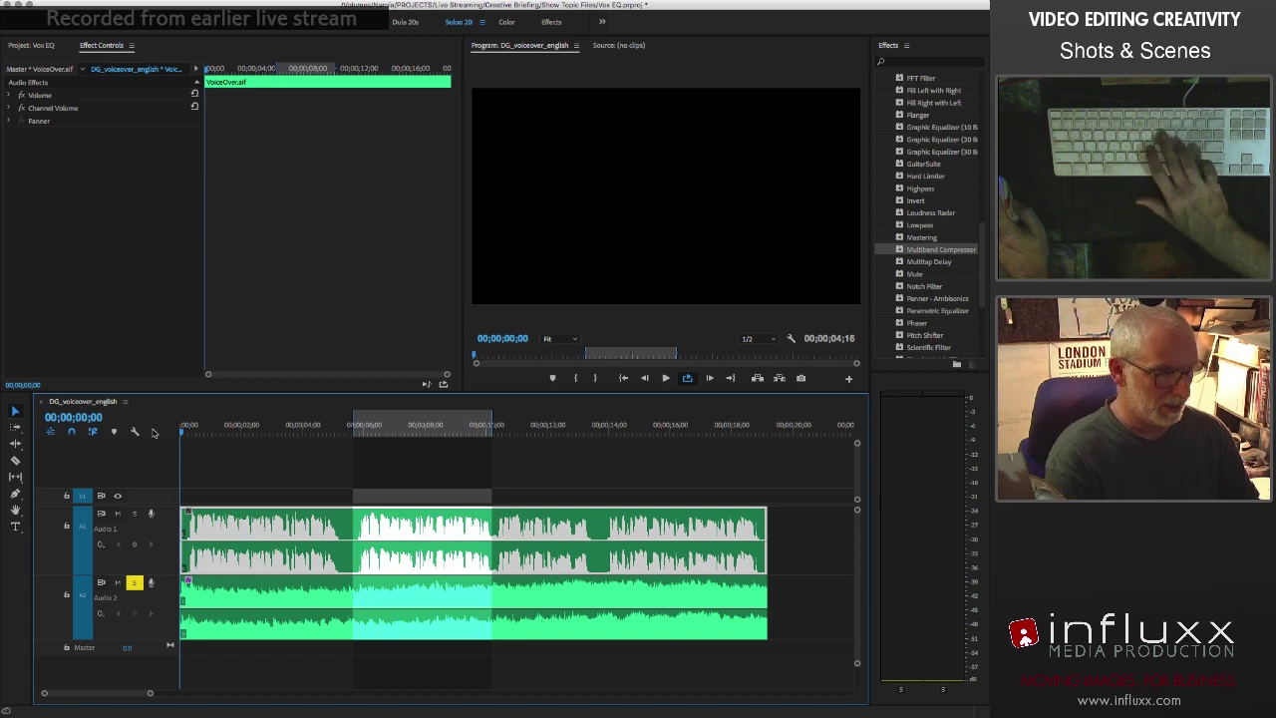
key("i")
left_click_drag(725, 426, 769, 423)
key("o")
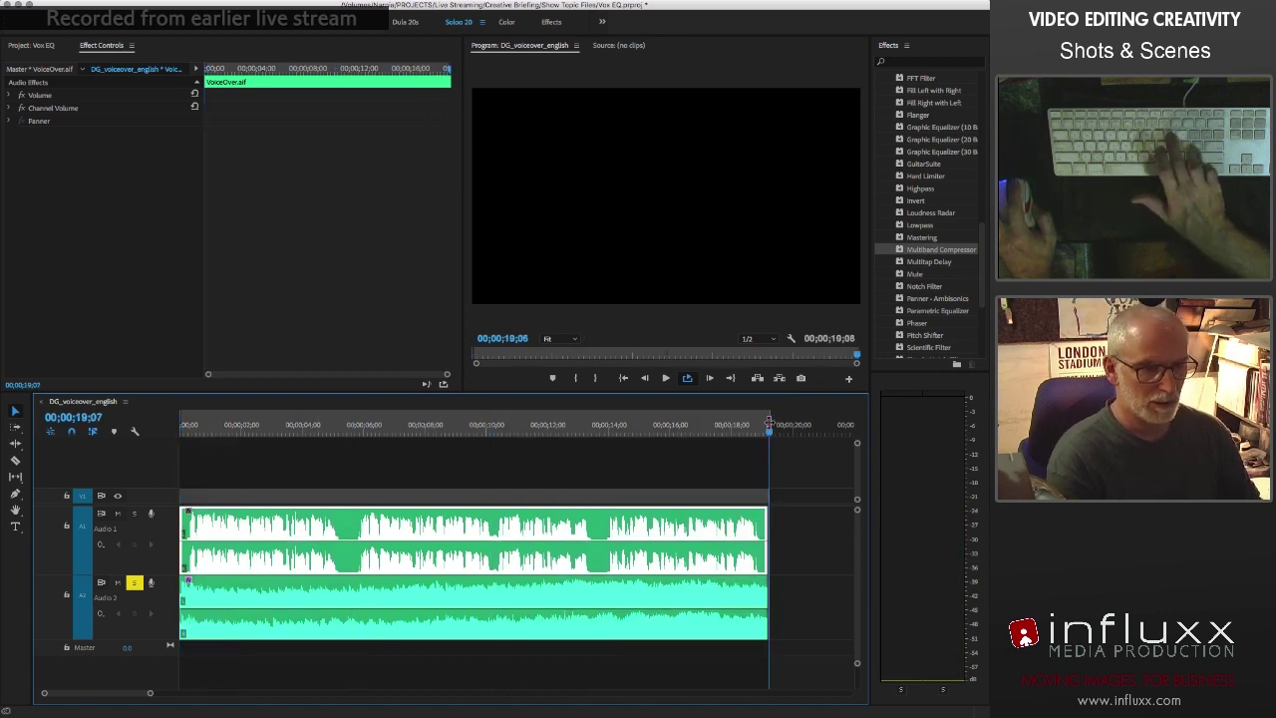
key("Left")
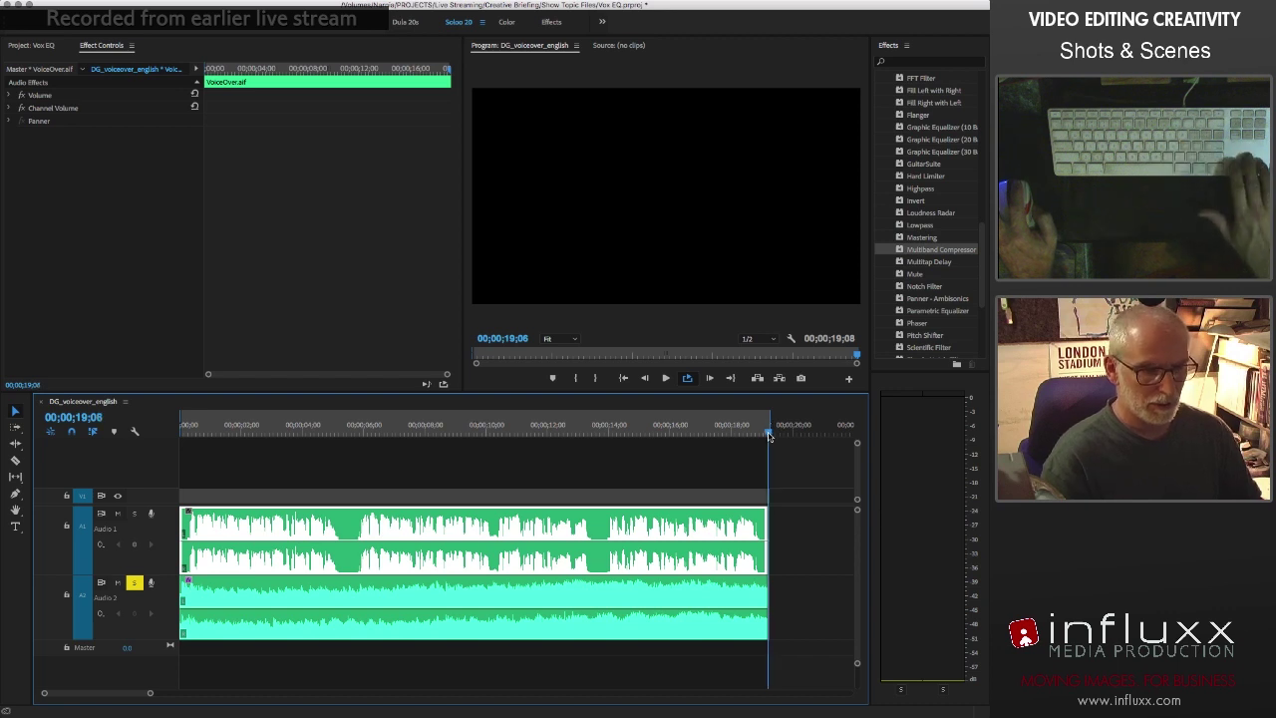
key("o")
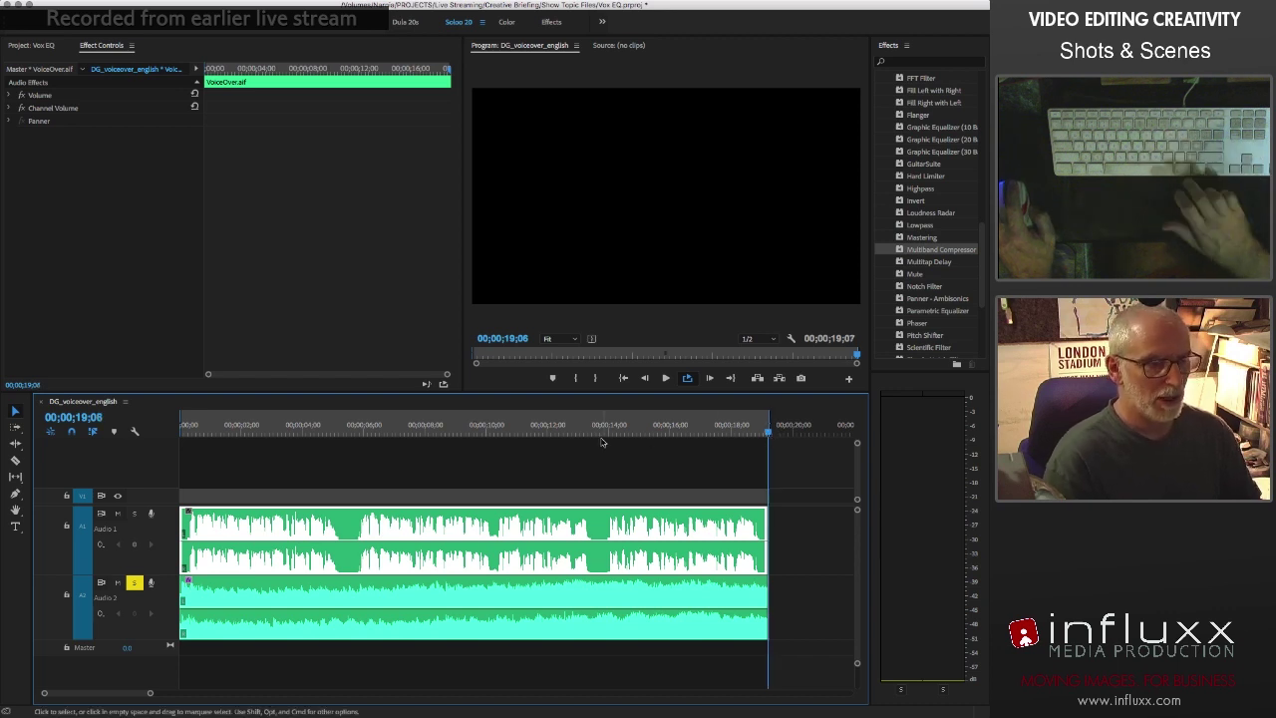
Play the sequence from the beginning, stopping at 11;23
key("Home")
key("space")
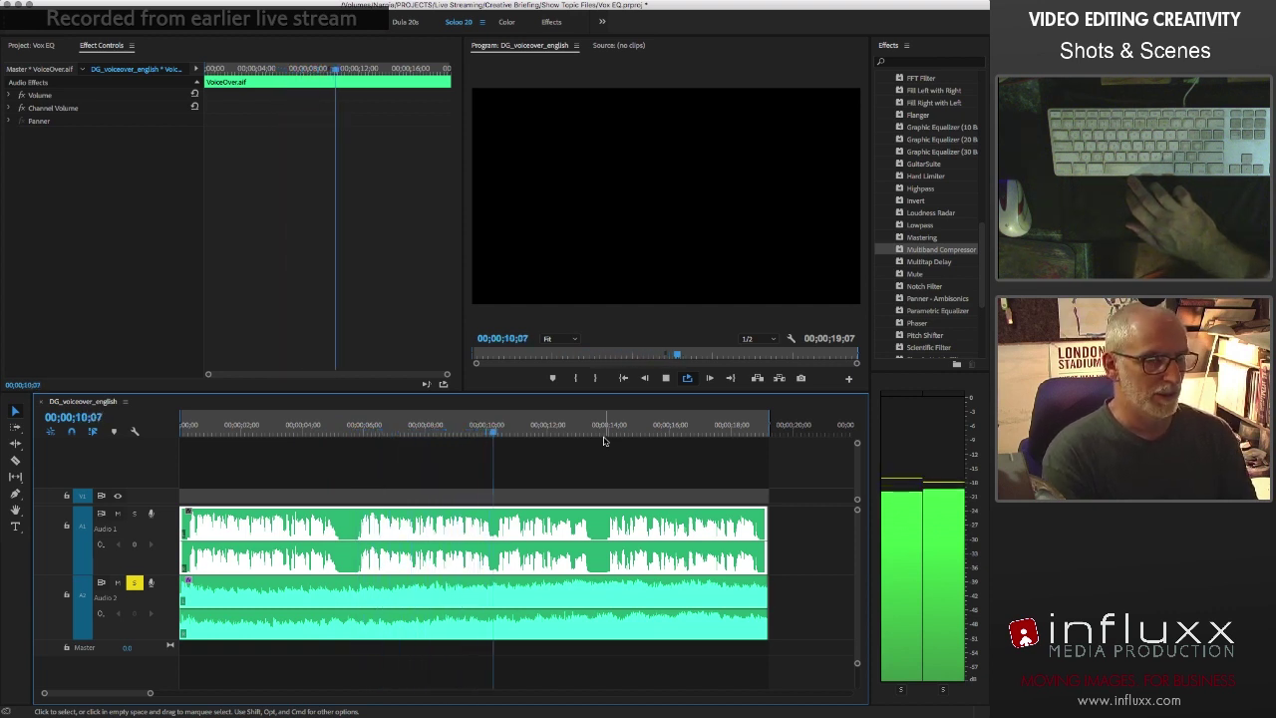
key("space")
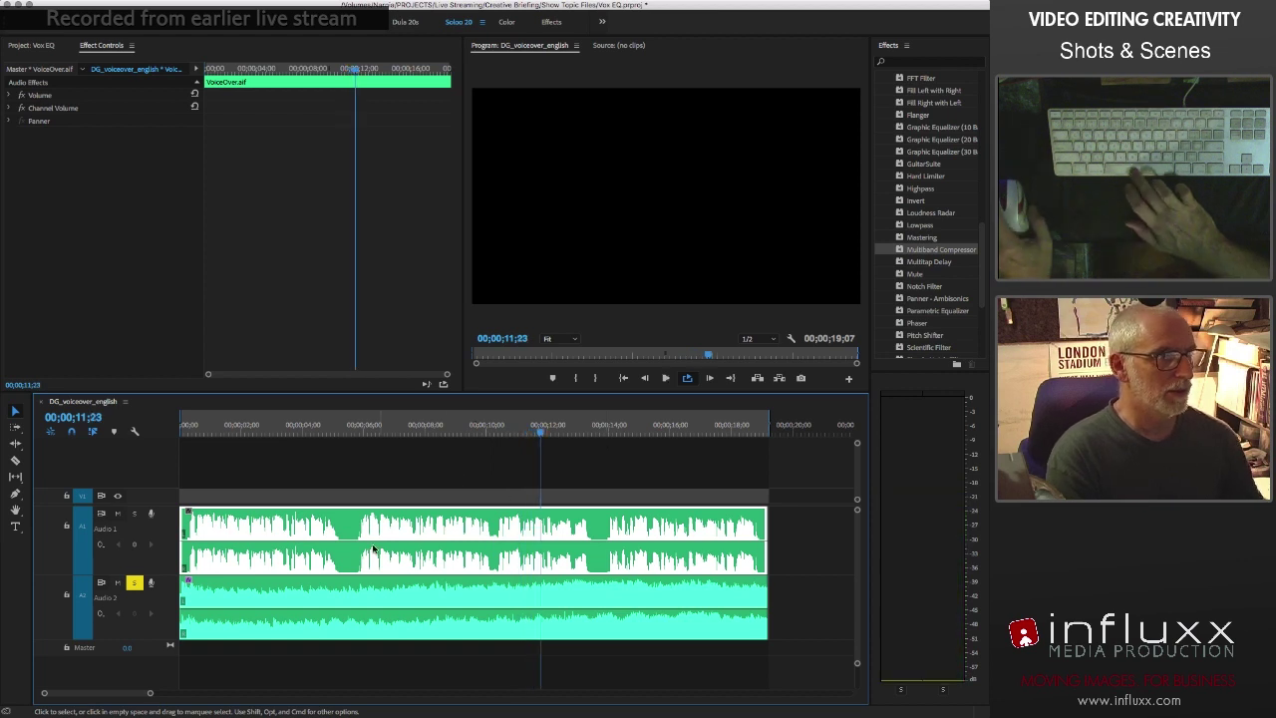
Remove Dynamics Processing, AULowpass and AUHipass from the Audio 2 music clip, then listen to it
left_click(368, 632)
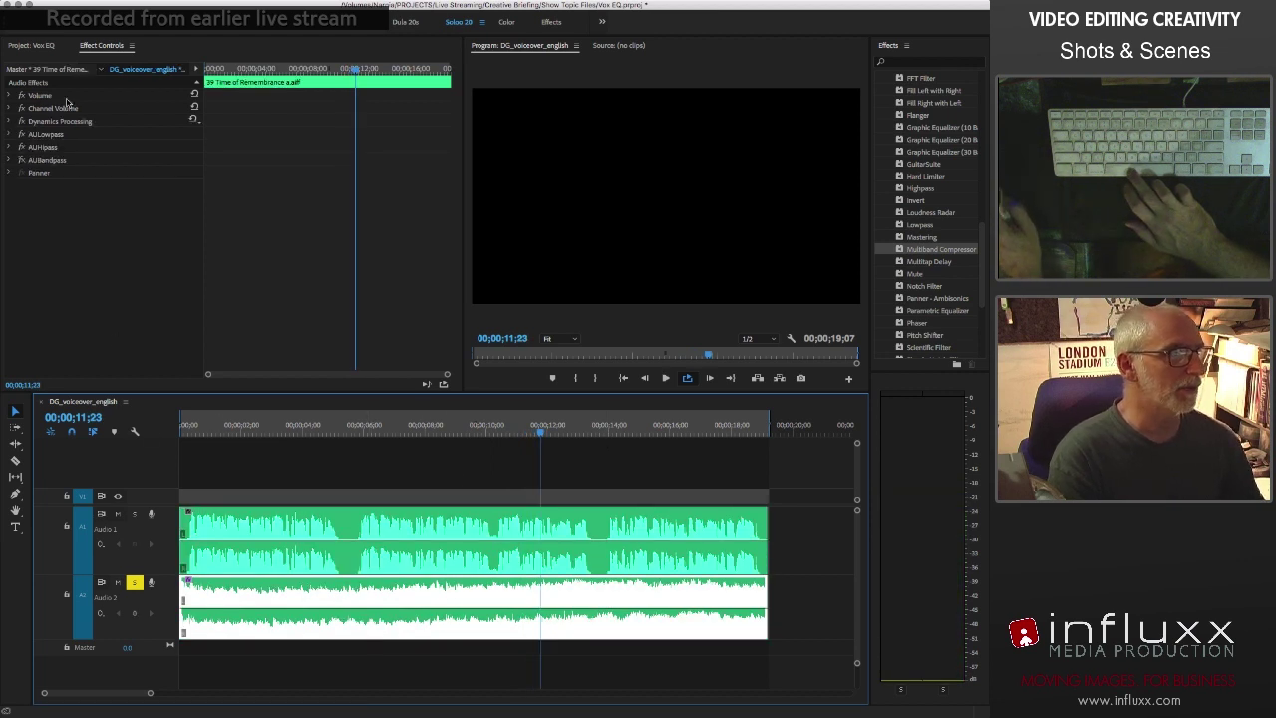
left_click(45, 122)
key("Delete")
left_click(44, 122)
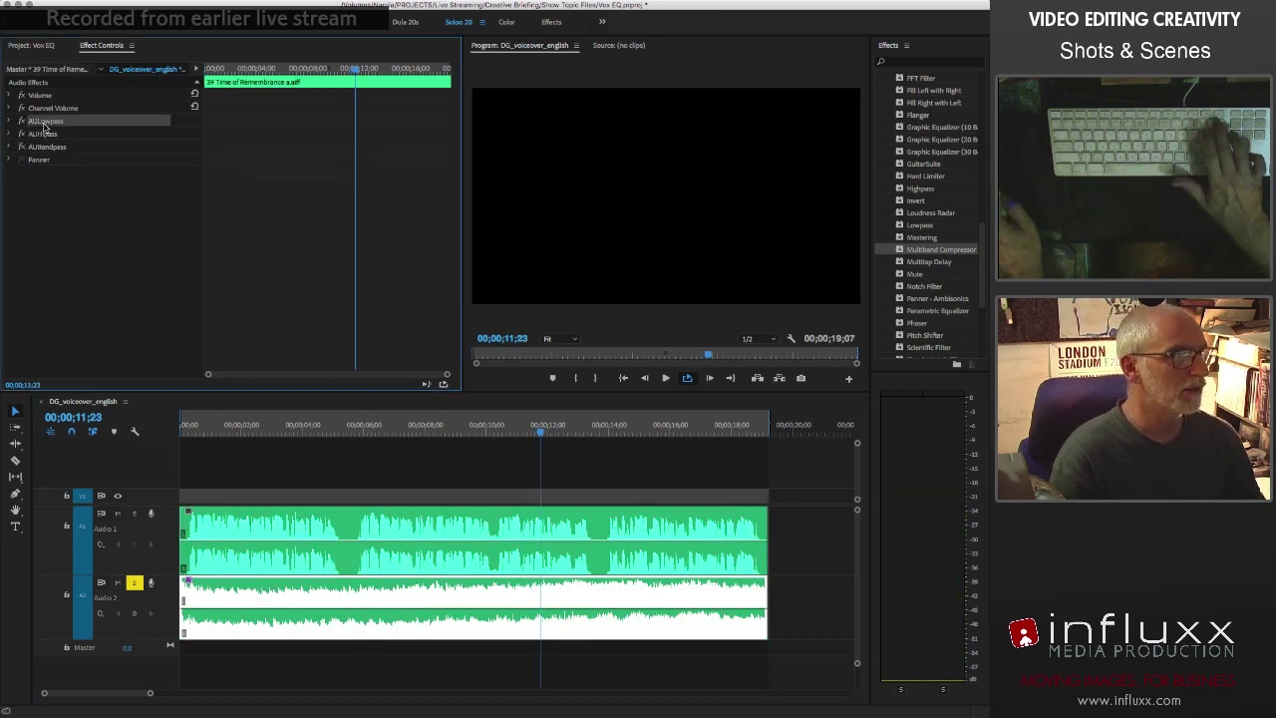
key("Delete")
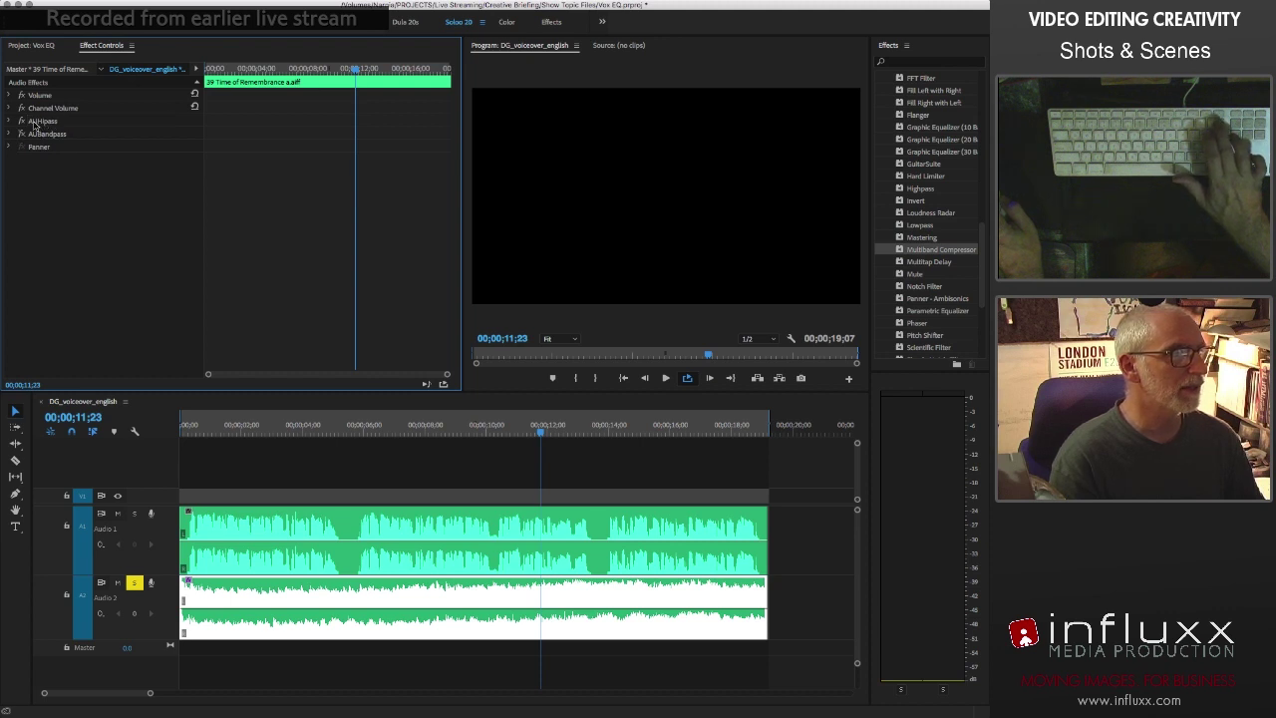
left_click(38, 121)
key("Delete")
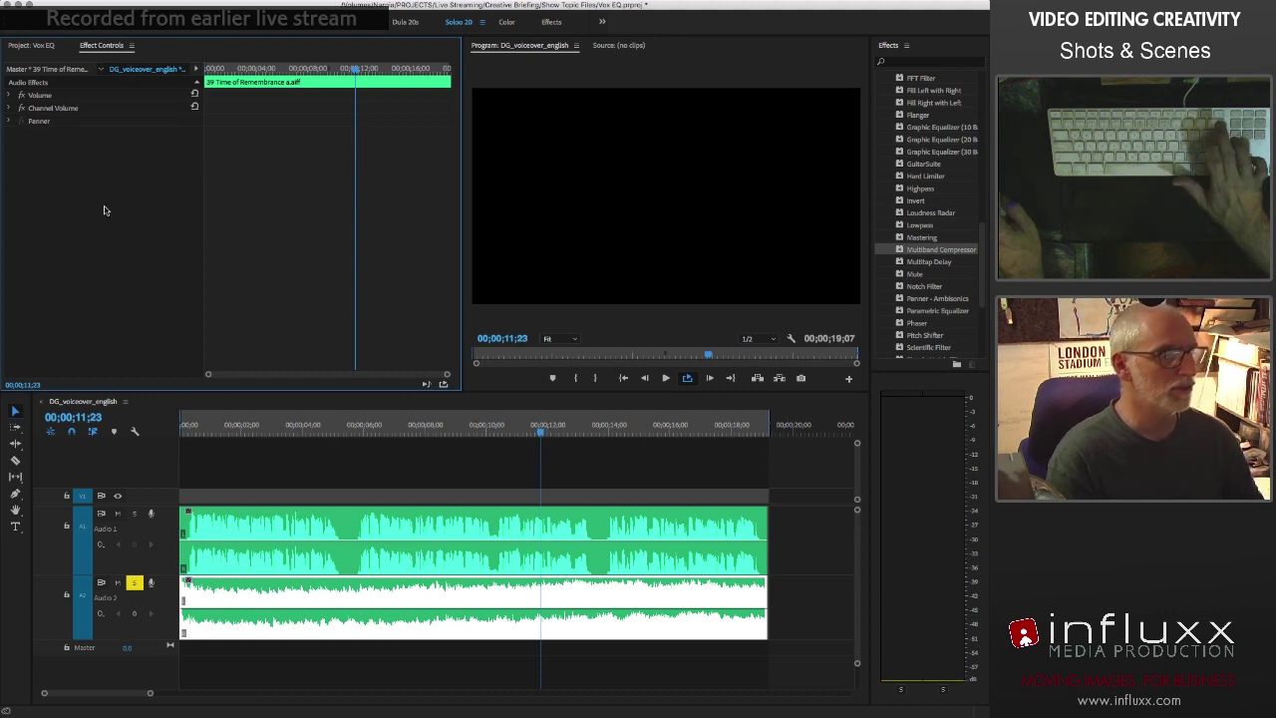
key("space")
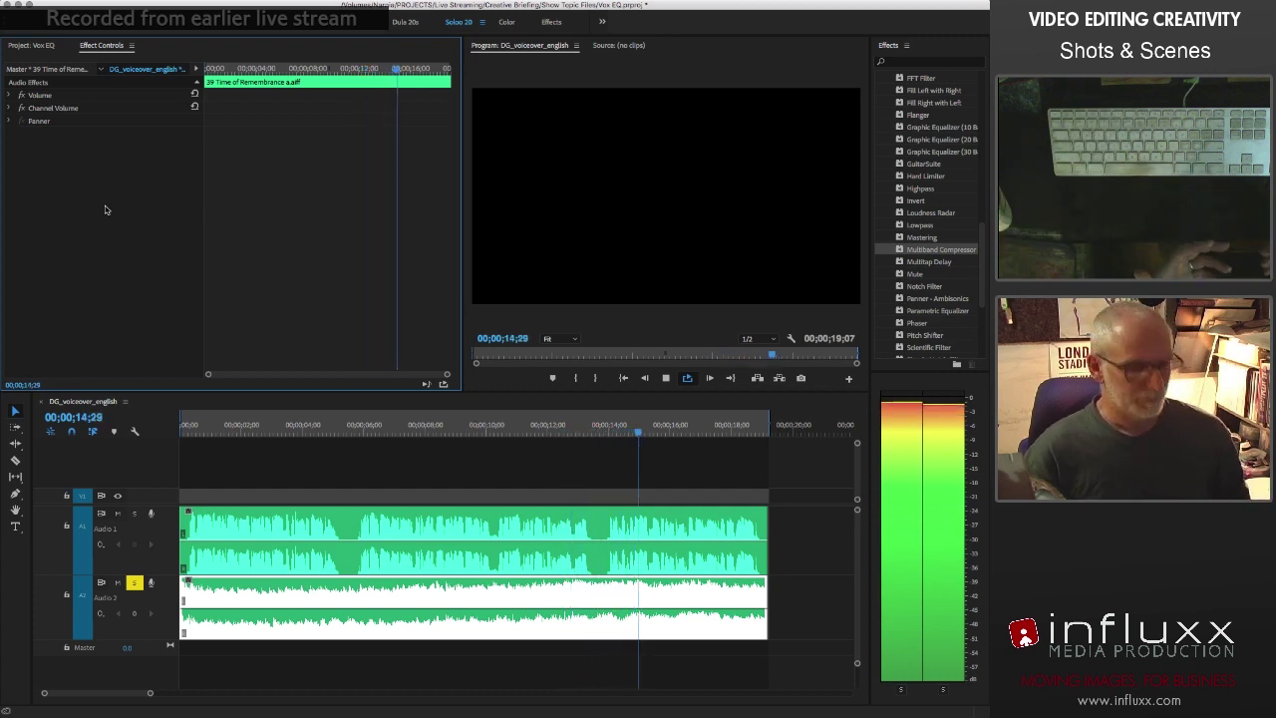
key("space")
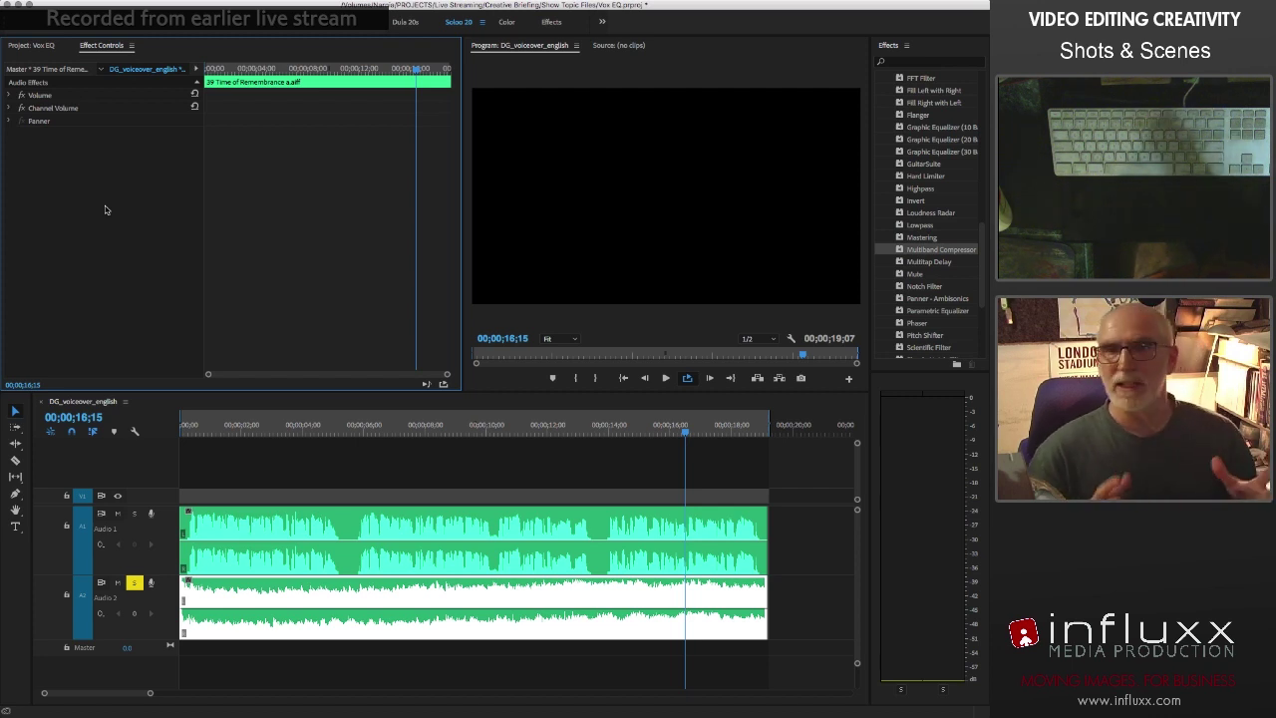
Adjust the music clip's Volume Level, then reset it to 0.0 dB
left_click(312, 593)
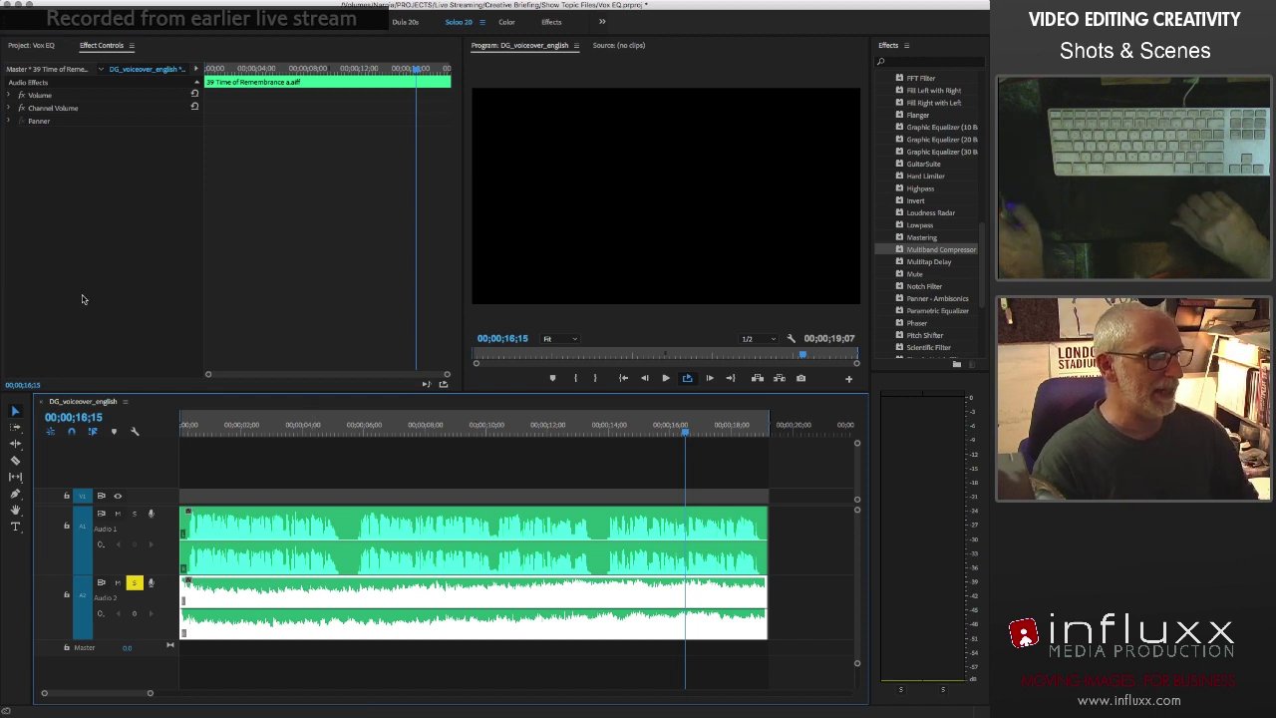
left_click(8, 96)
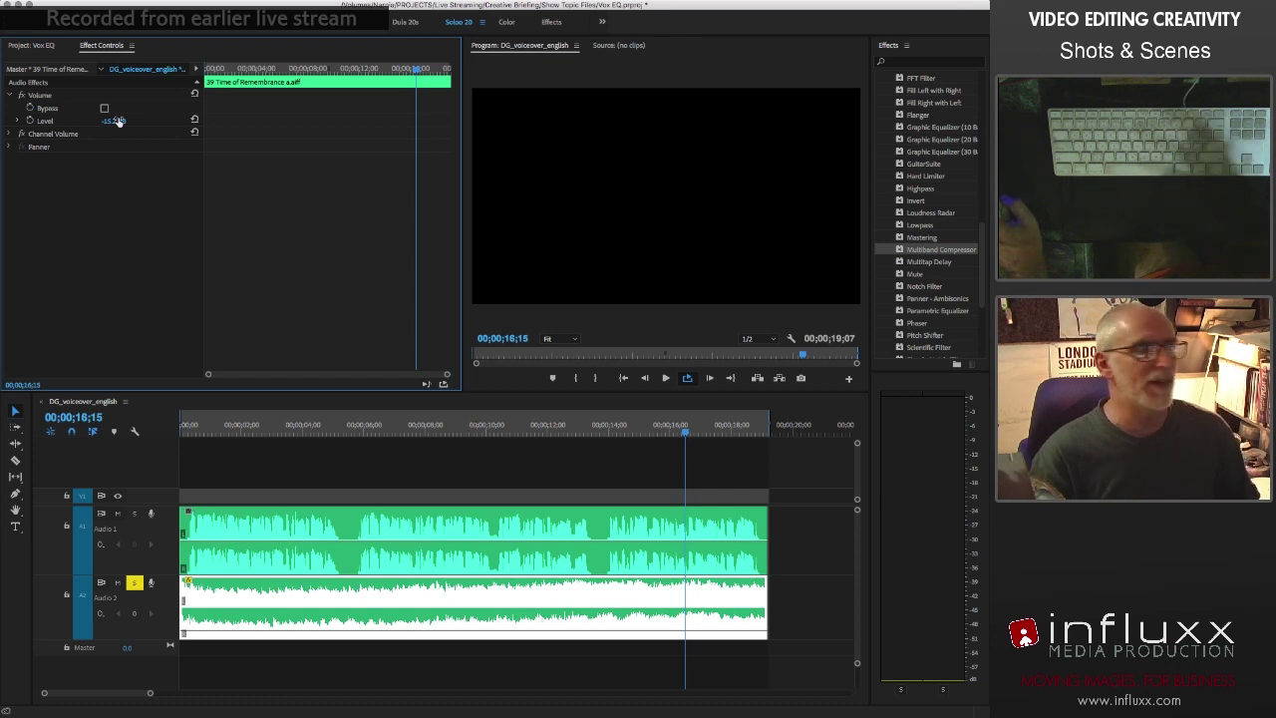
left_click_drag(117, 121, 113, 123)
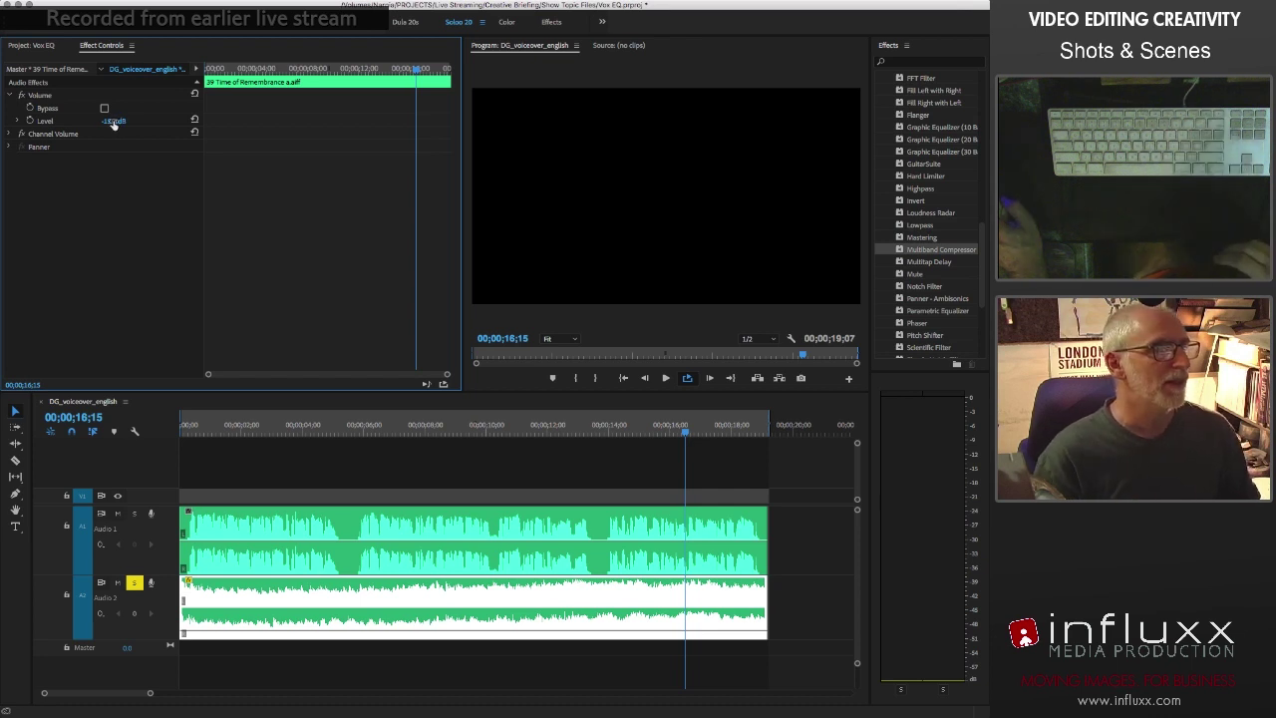
left_click(194, 120)
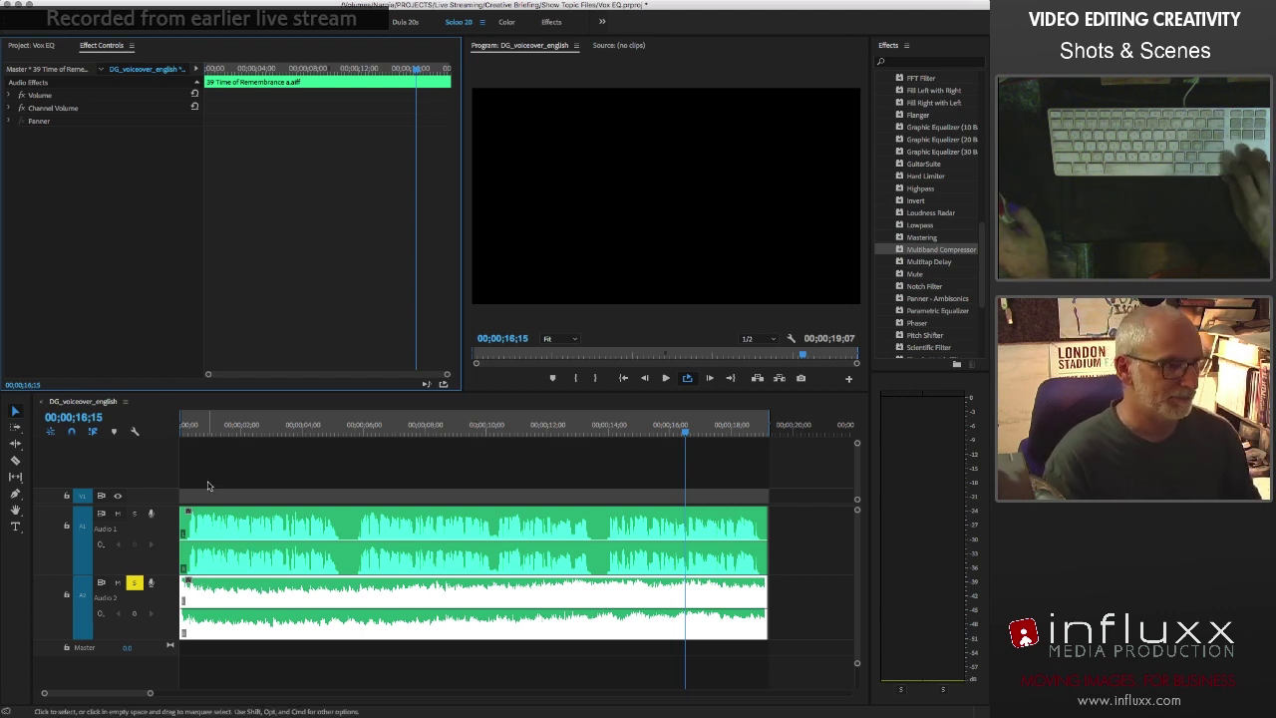
Mute the Audio 2 music track and play the voiceover from the timeline start
left_click(135, 583)
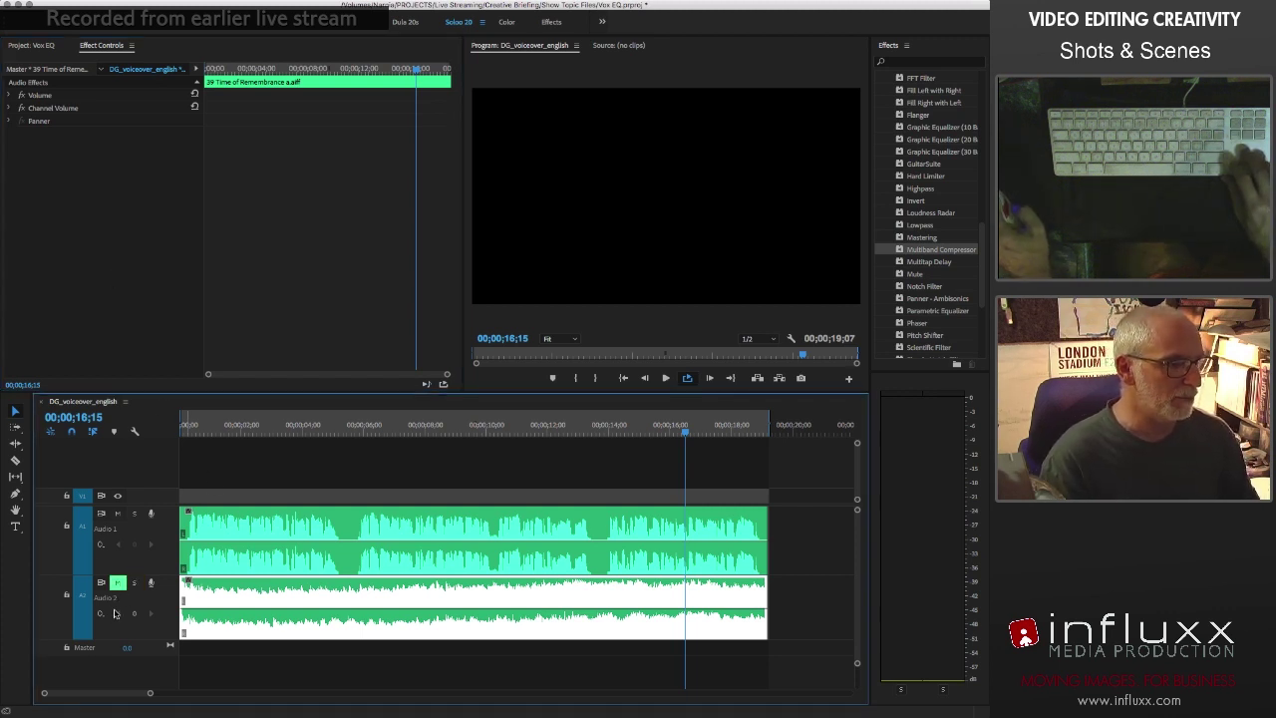
left_click(195, 425)
key("space")
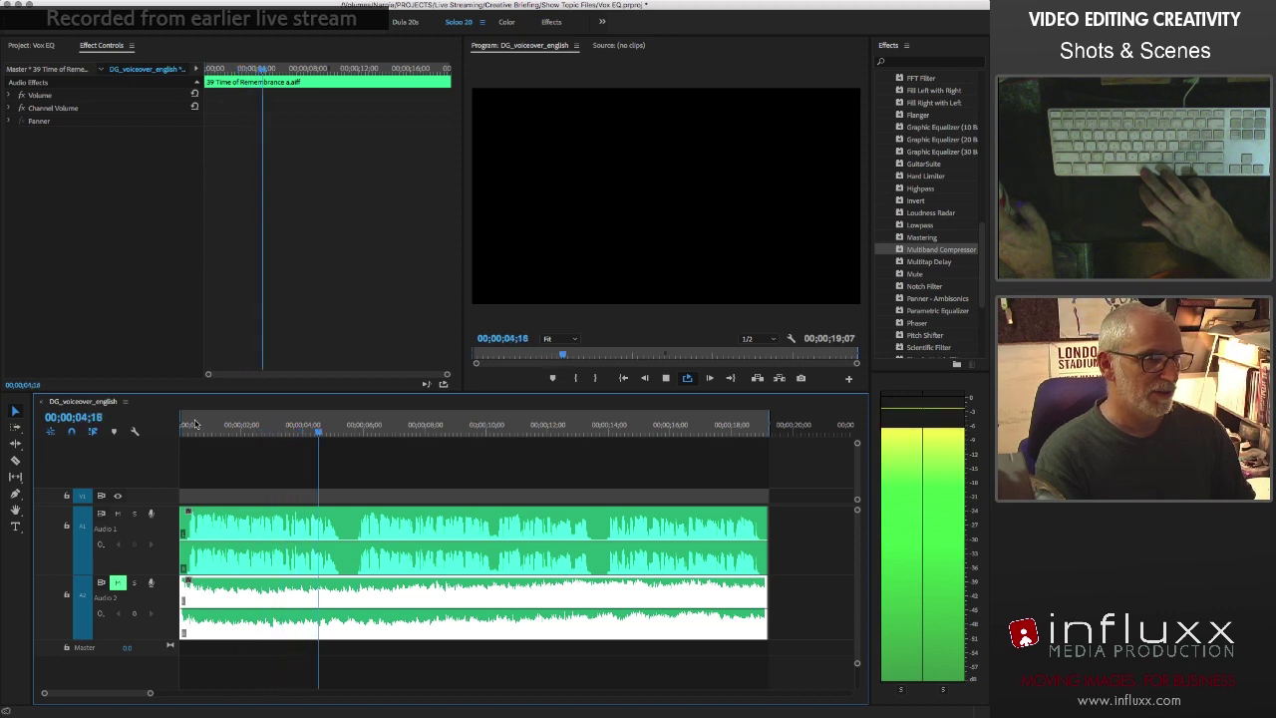
key("space")
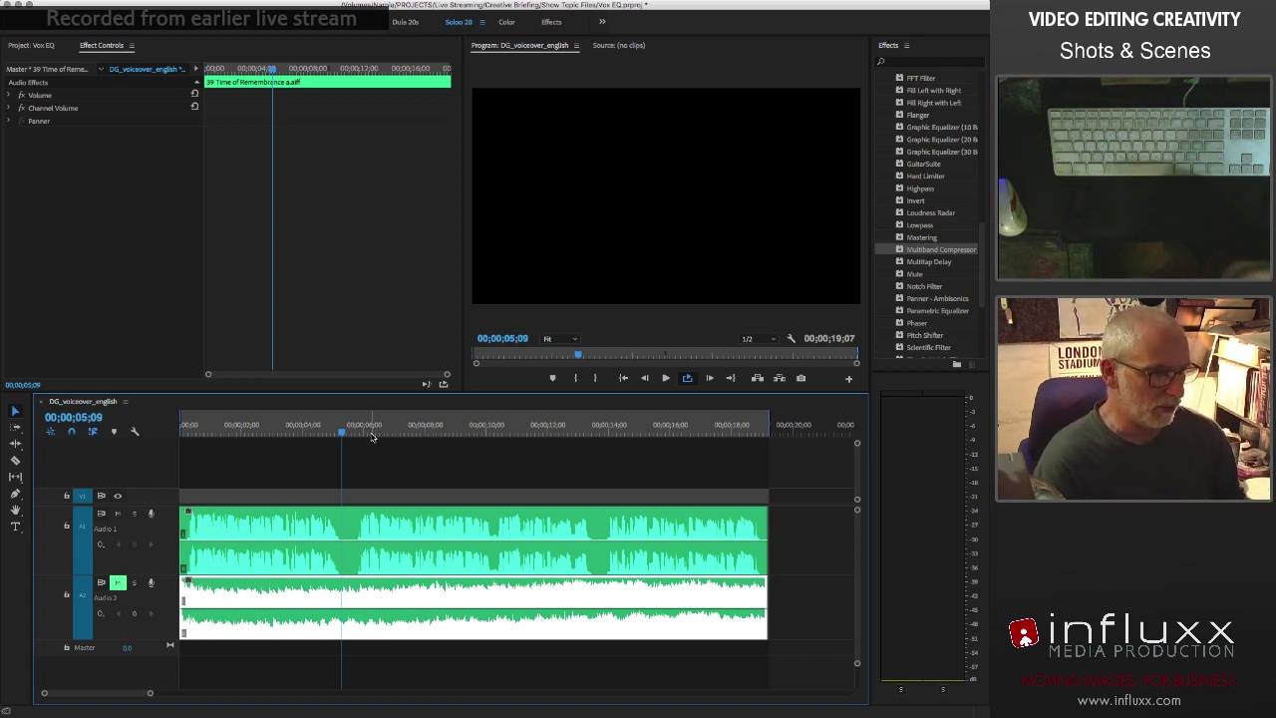
key("space")
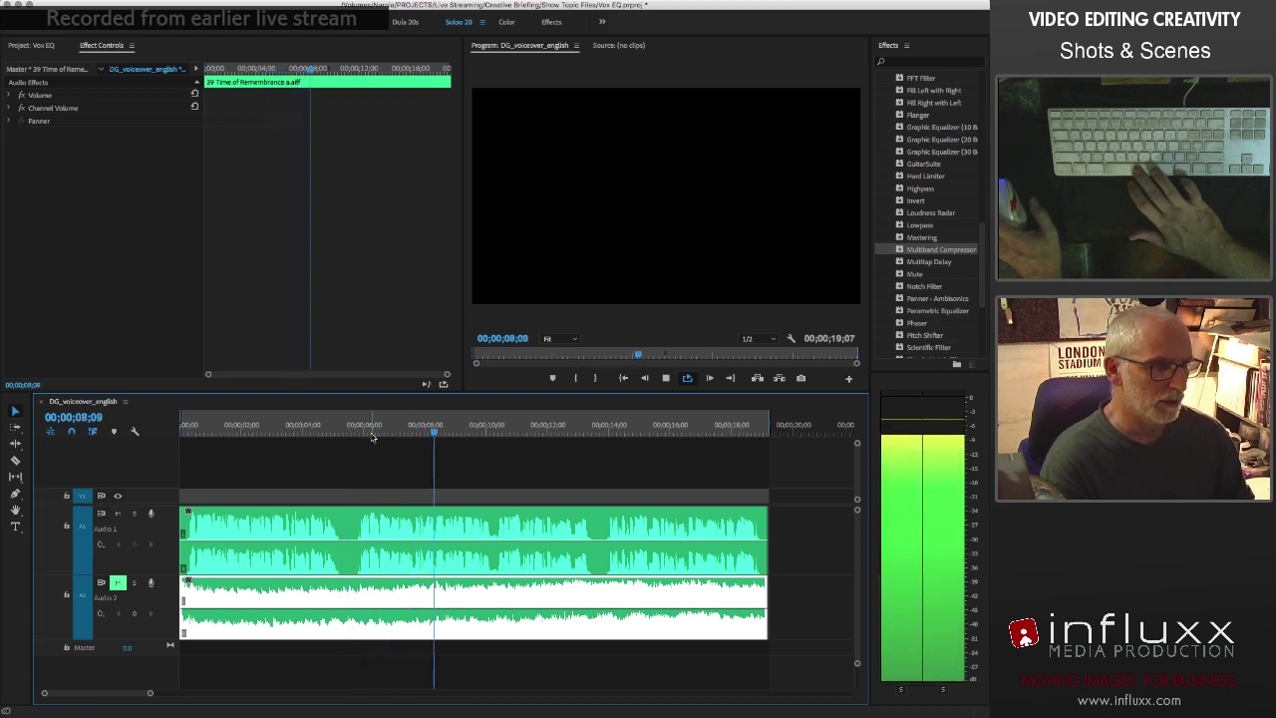
key("space")
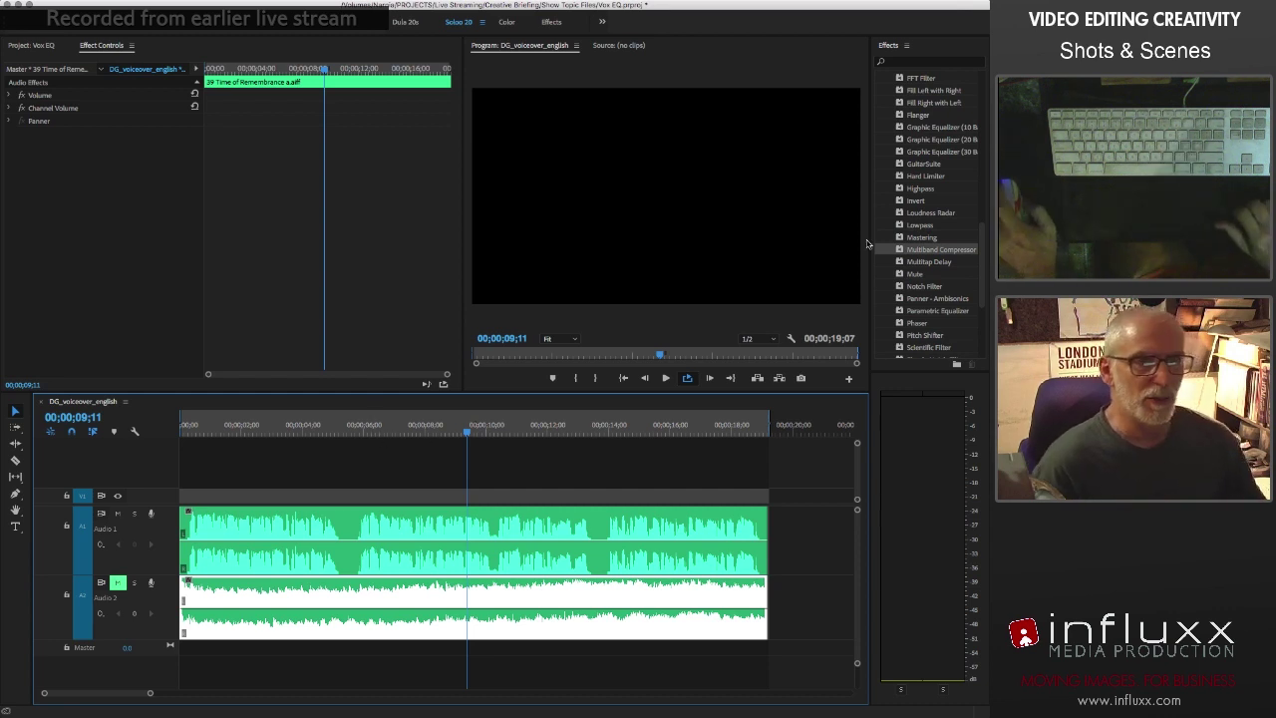
scroll(956, 181, "up", 10)
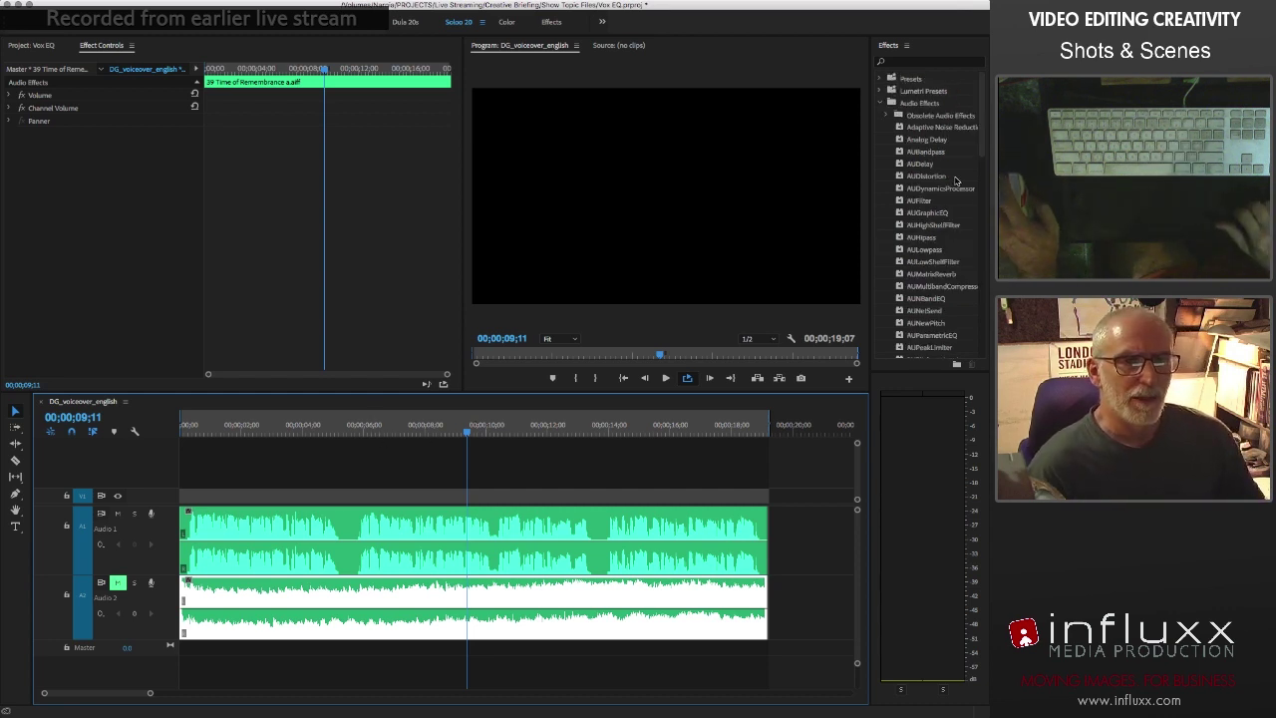
left_click(927, 127)
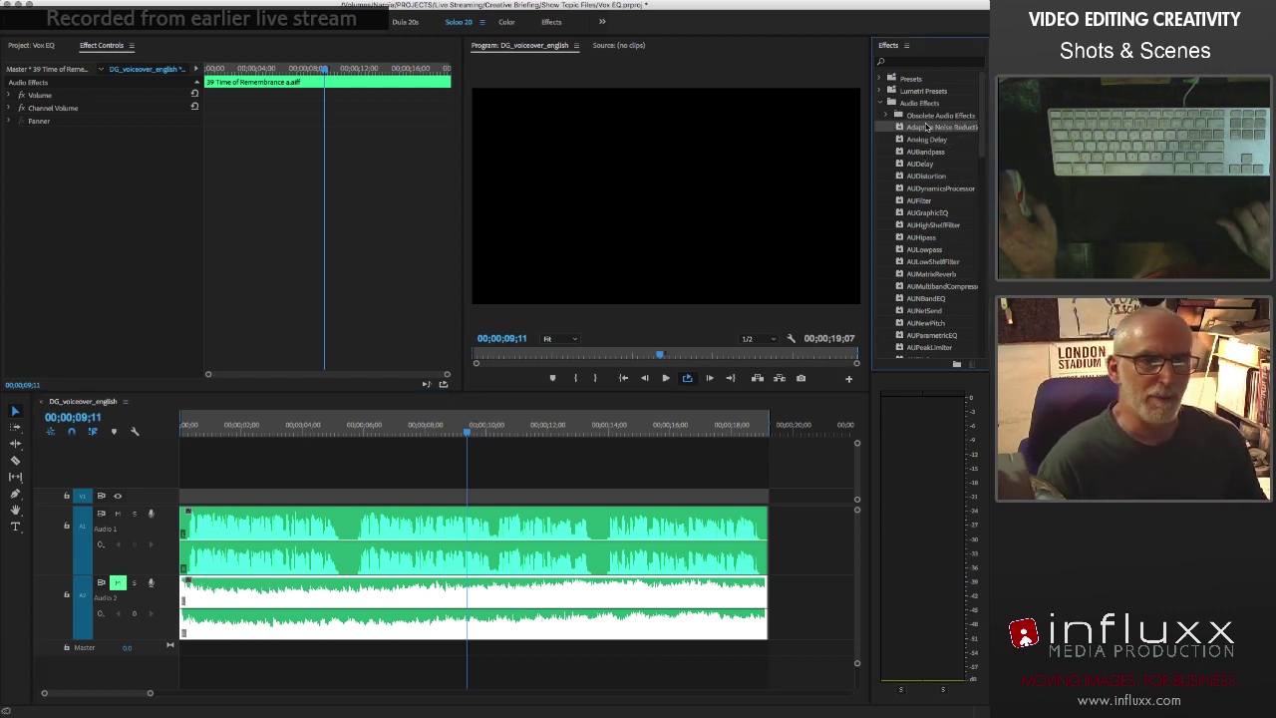
left_click(918, 152)
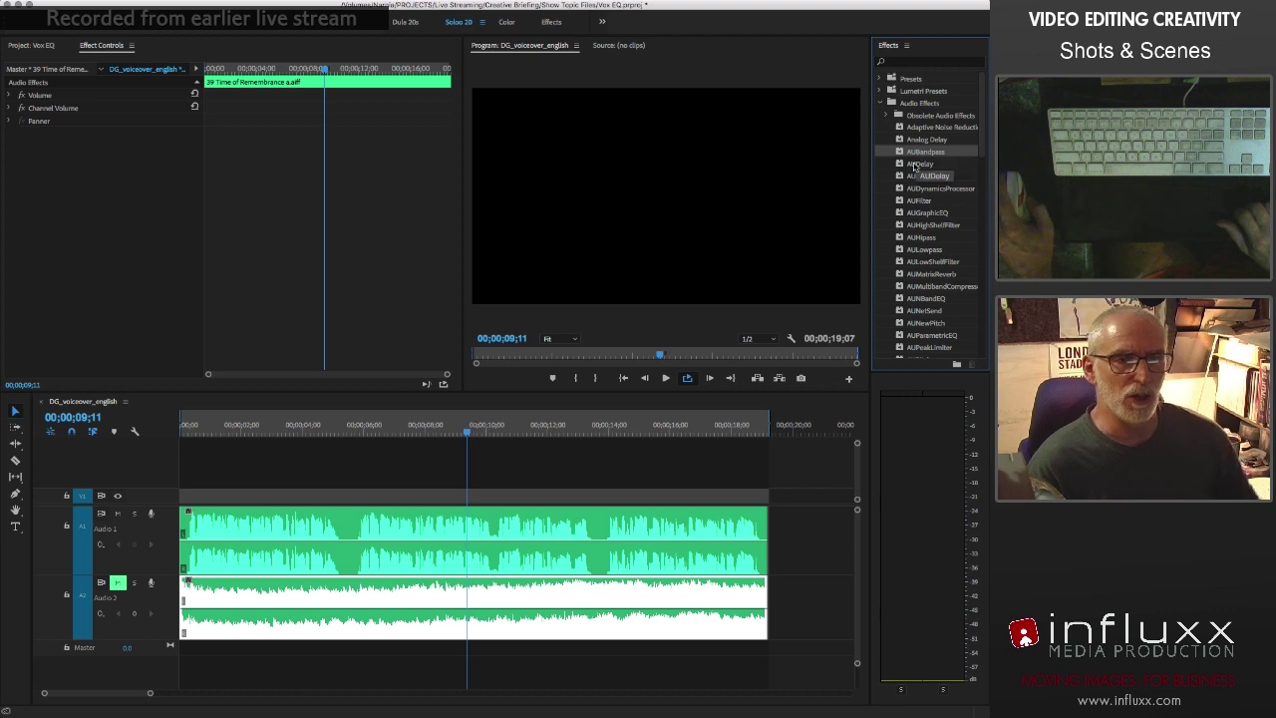
left_click(918, 165)
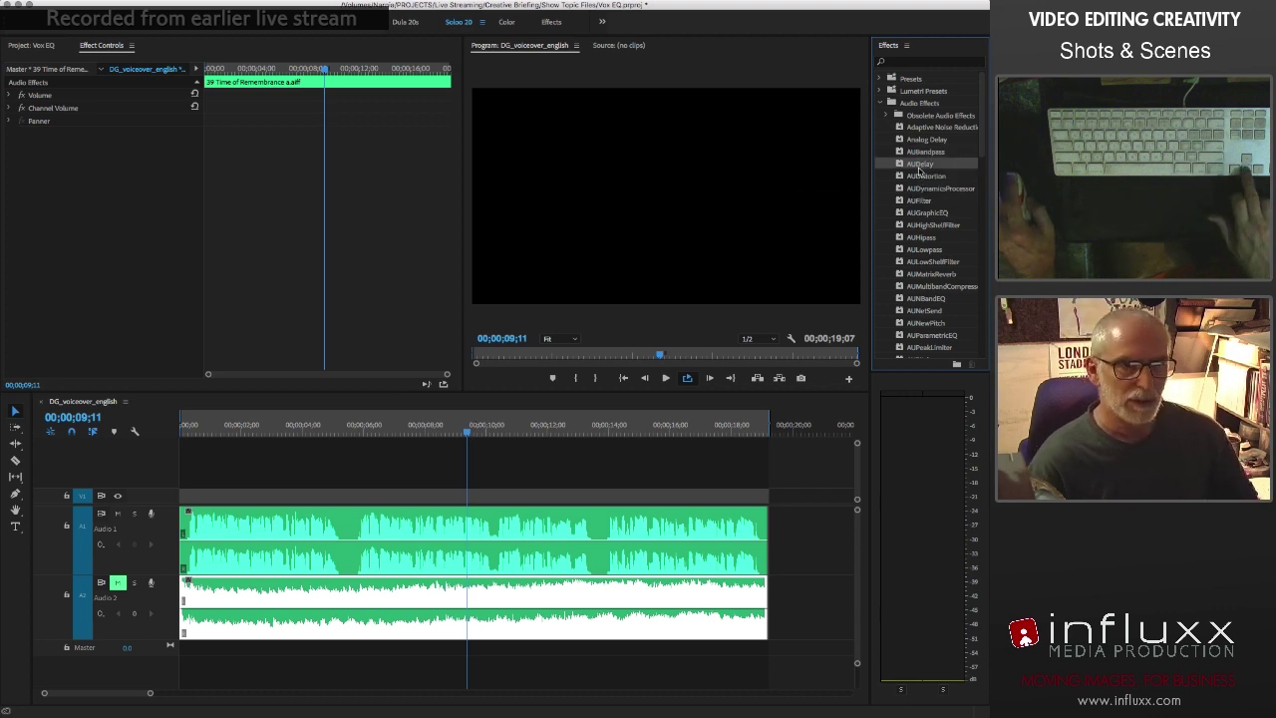
left_click(918, 179)
left_click(919, 189)
left_click(920, 200)
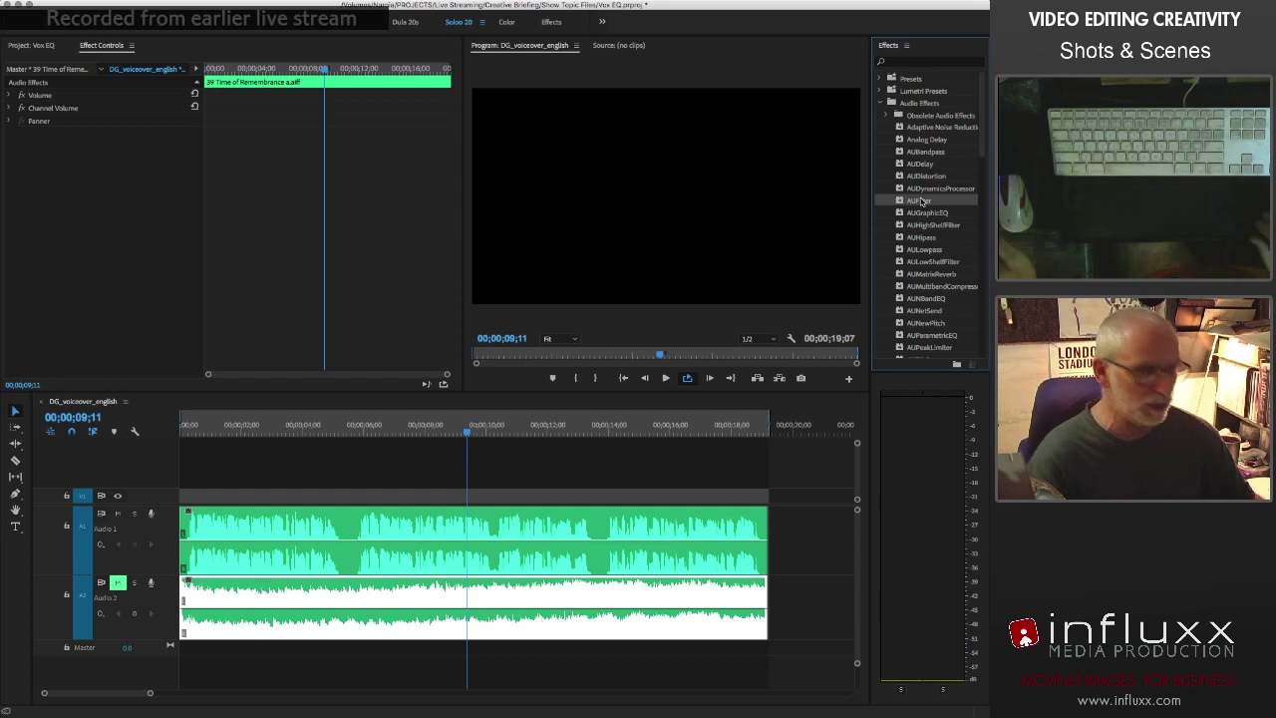
Find and select AUDynamicsProcessor in the Effects panel's Audio Effects list
scroll(929, 267, "down", 3)
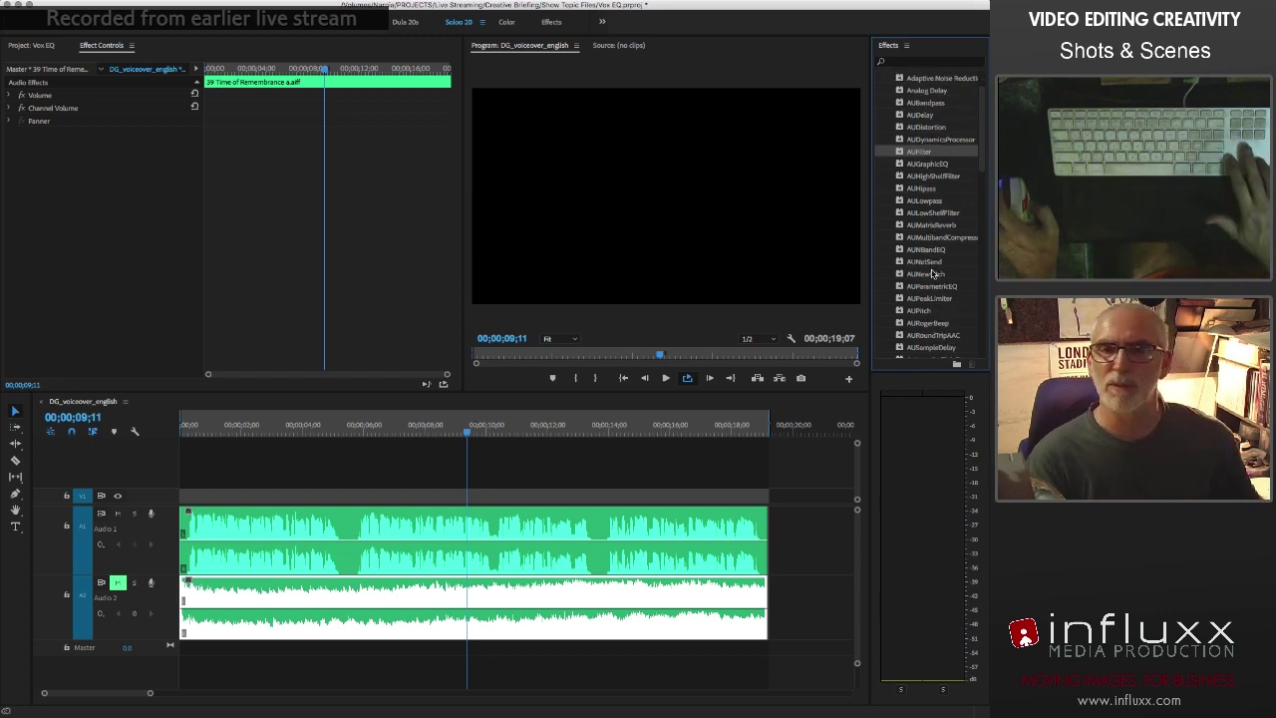
scroll(931, 271, "down", 10)
scroll(934, 275, "down", 6)
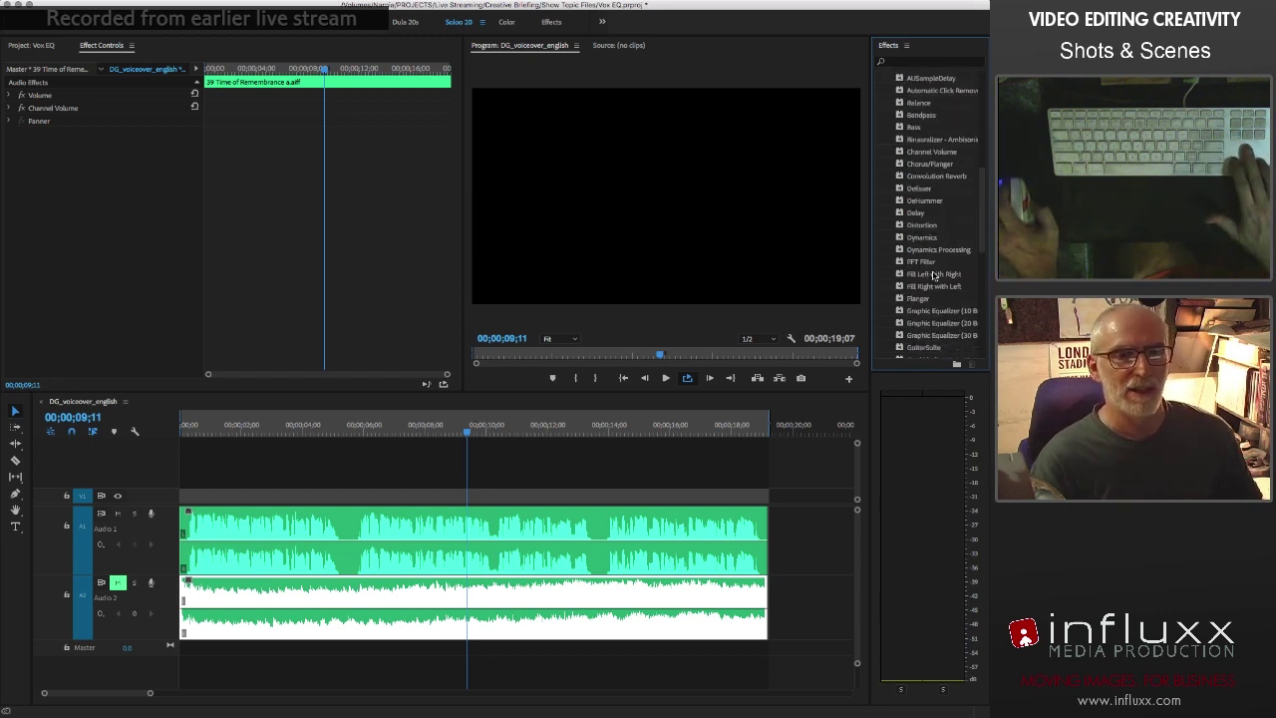
scroll(930, 248, "down", 20)
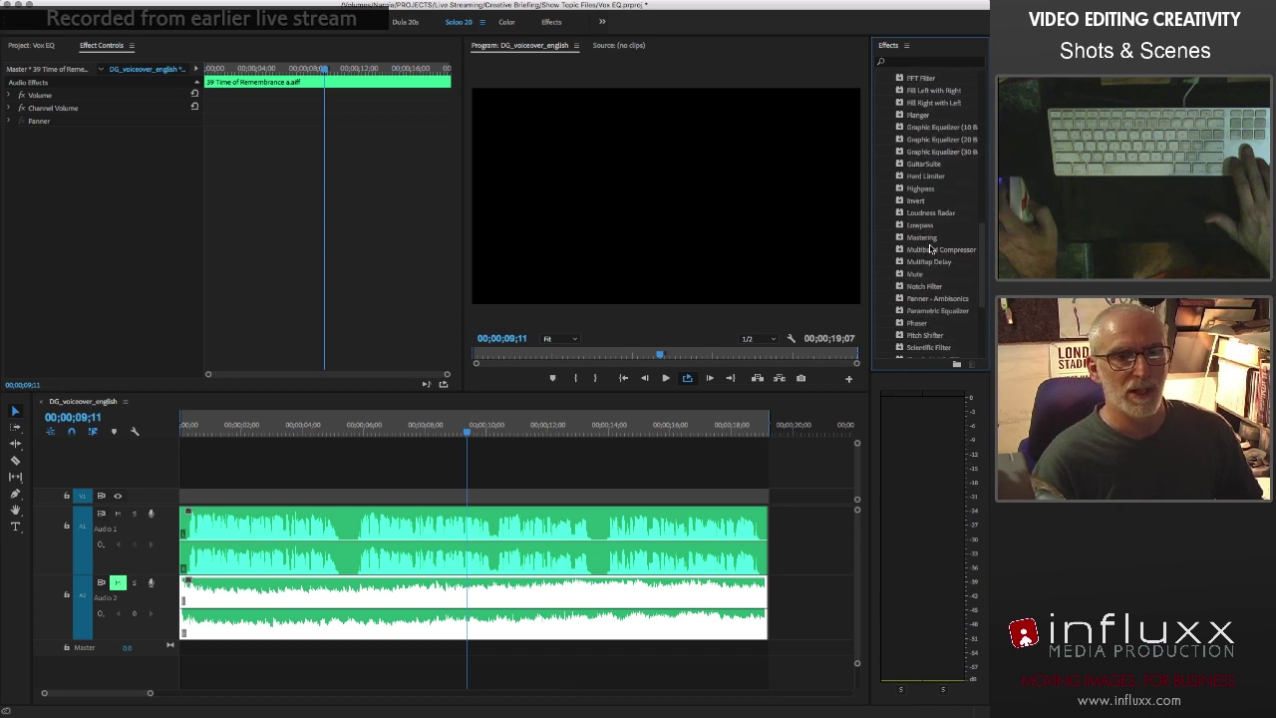
scroll(931, 249, "up", 20)
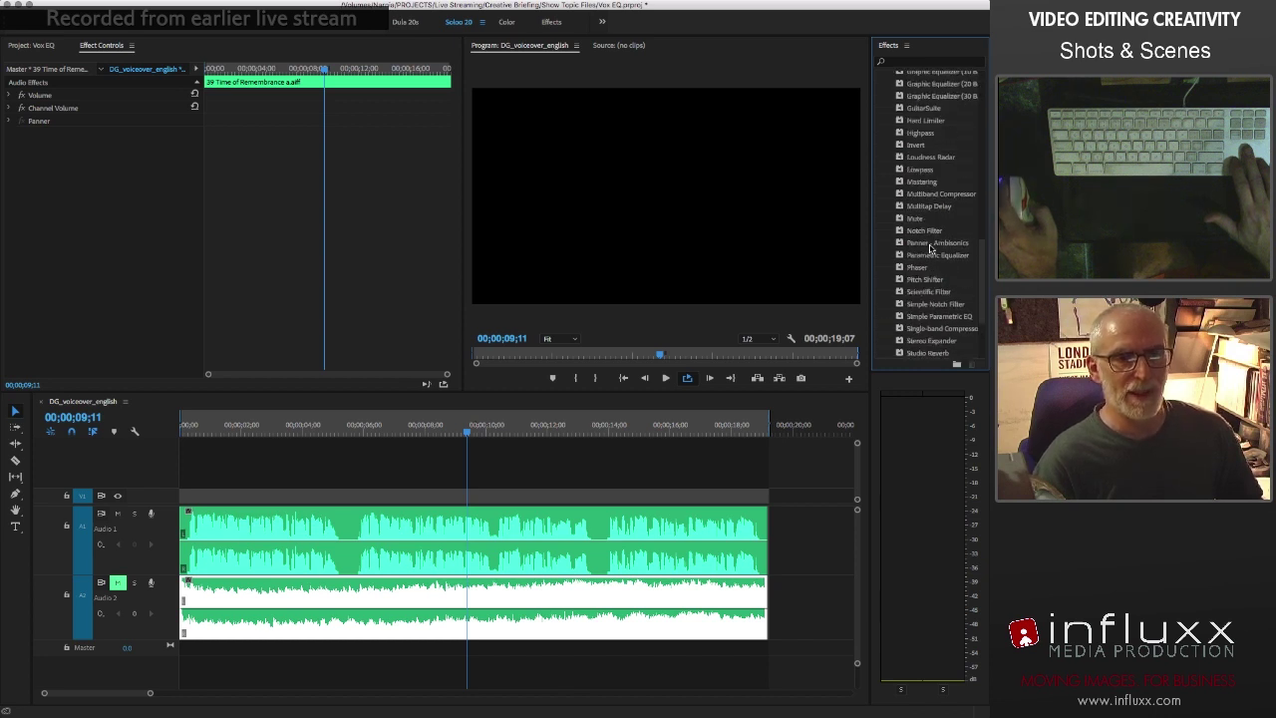
scroll(930, 248, "up", 1)
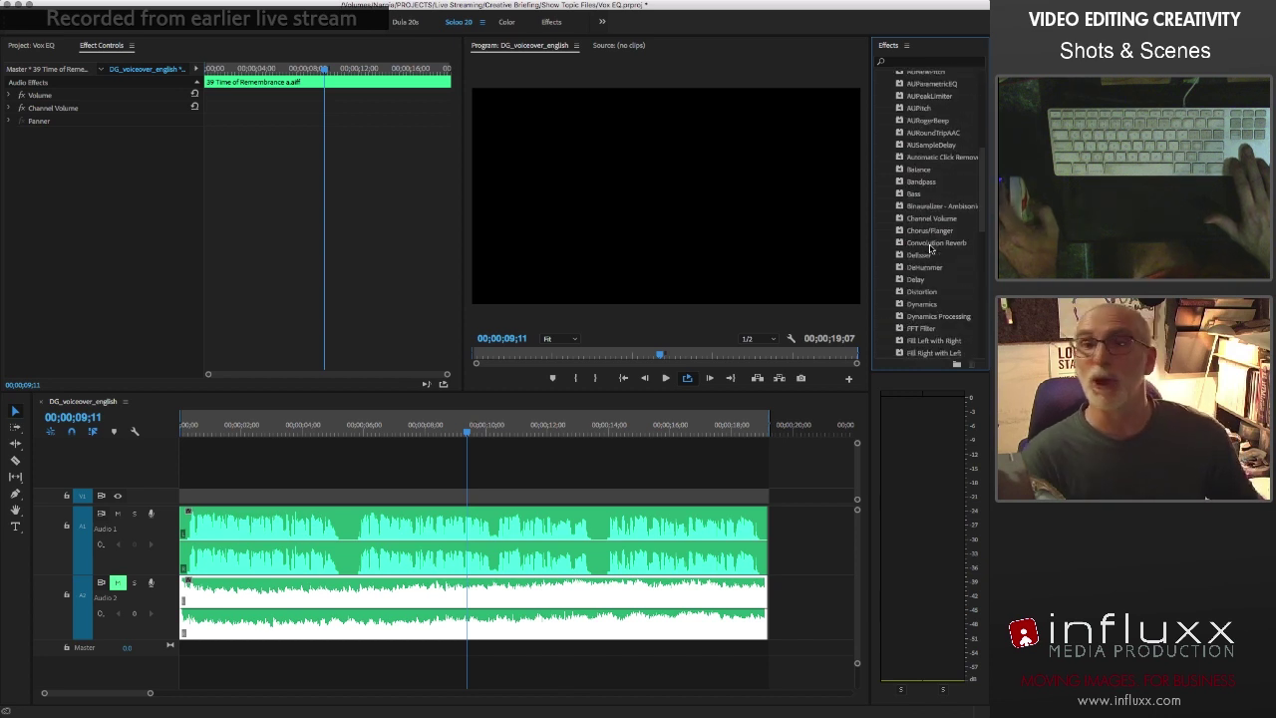
scroll(930, 248, "up", 9)
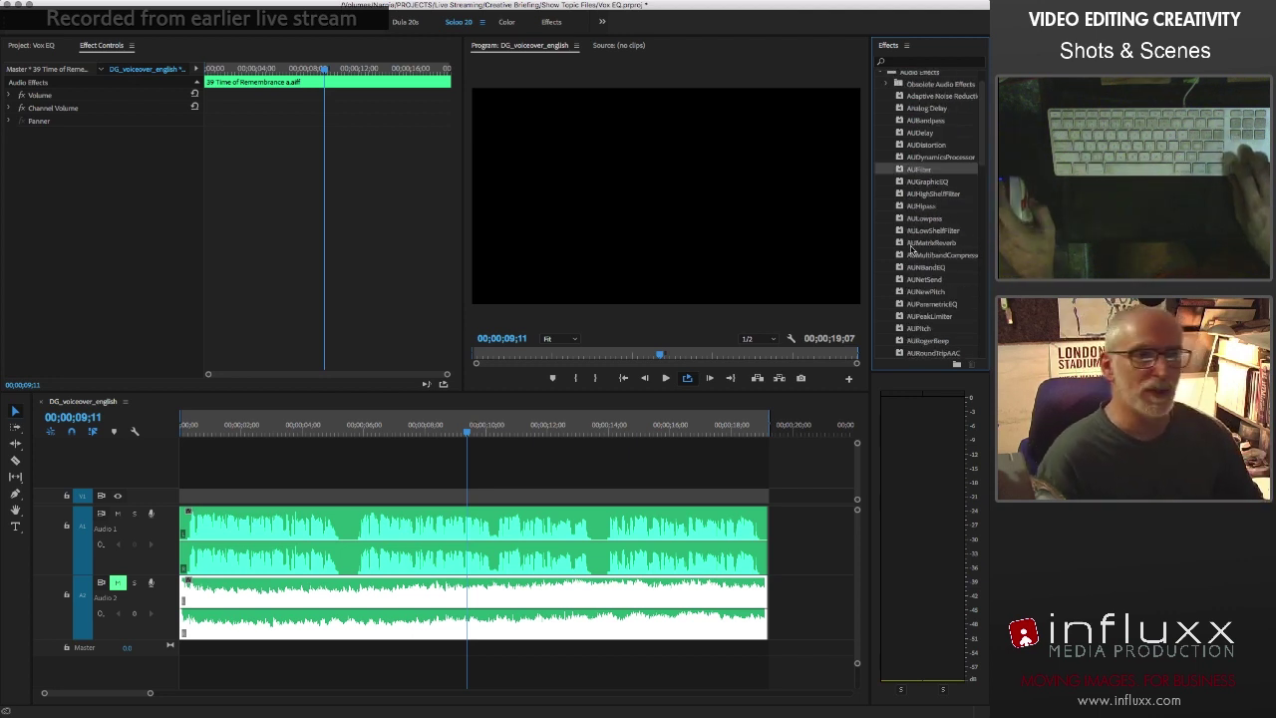
left_click(936, 158)
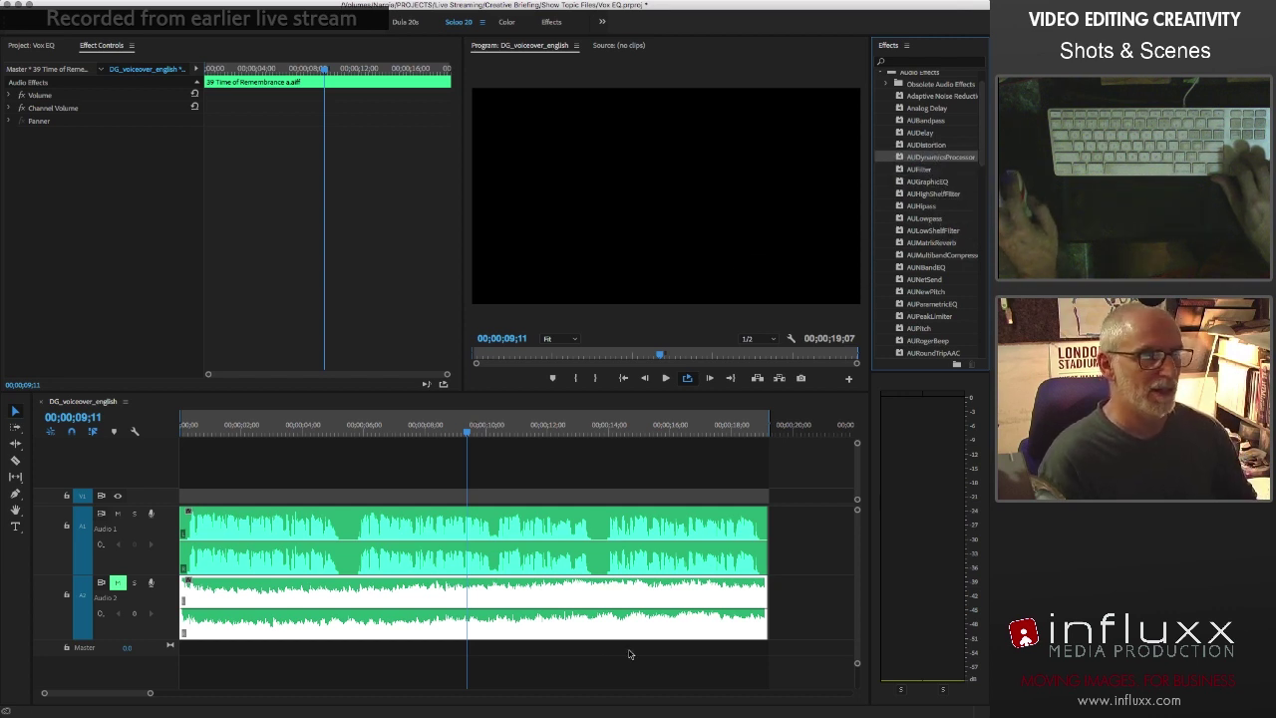
Apply AUDynamicsProcessor to the VoiceOver clip on A1 and reveal its Individual Parameters
left_click(593, 539)
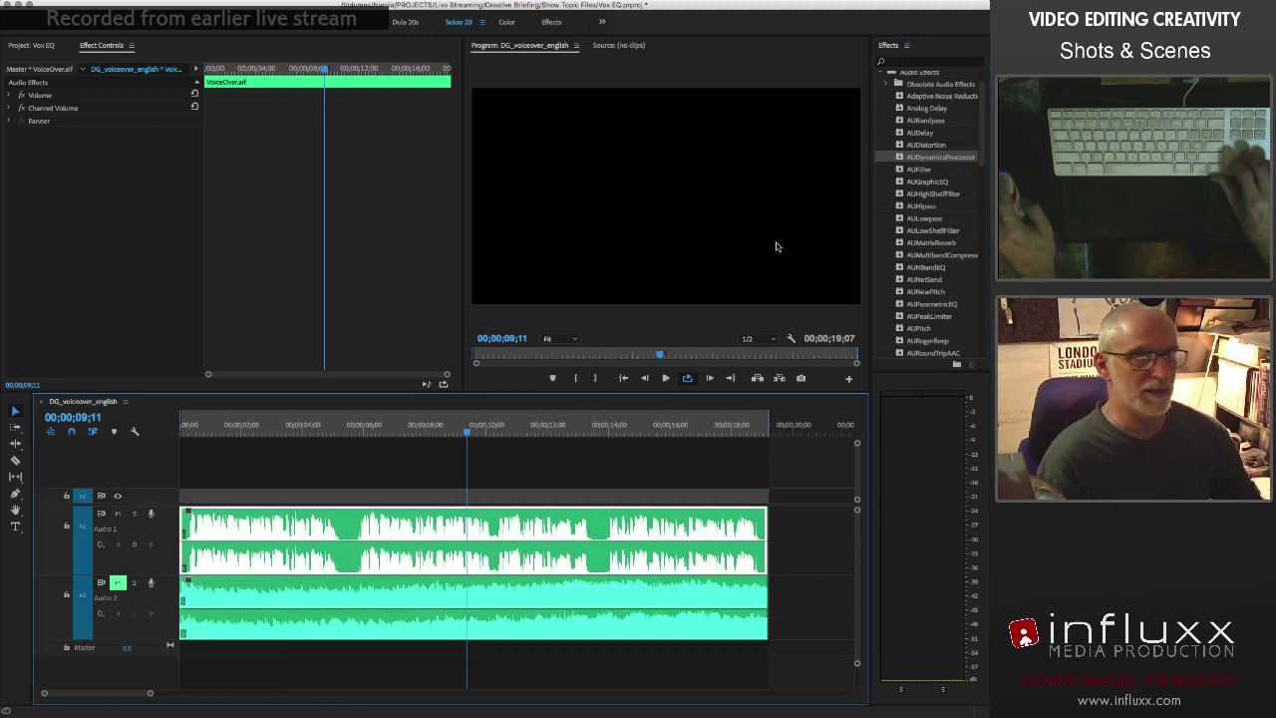
double_click(900, 159)
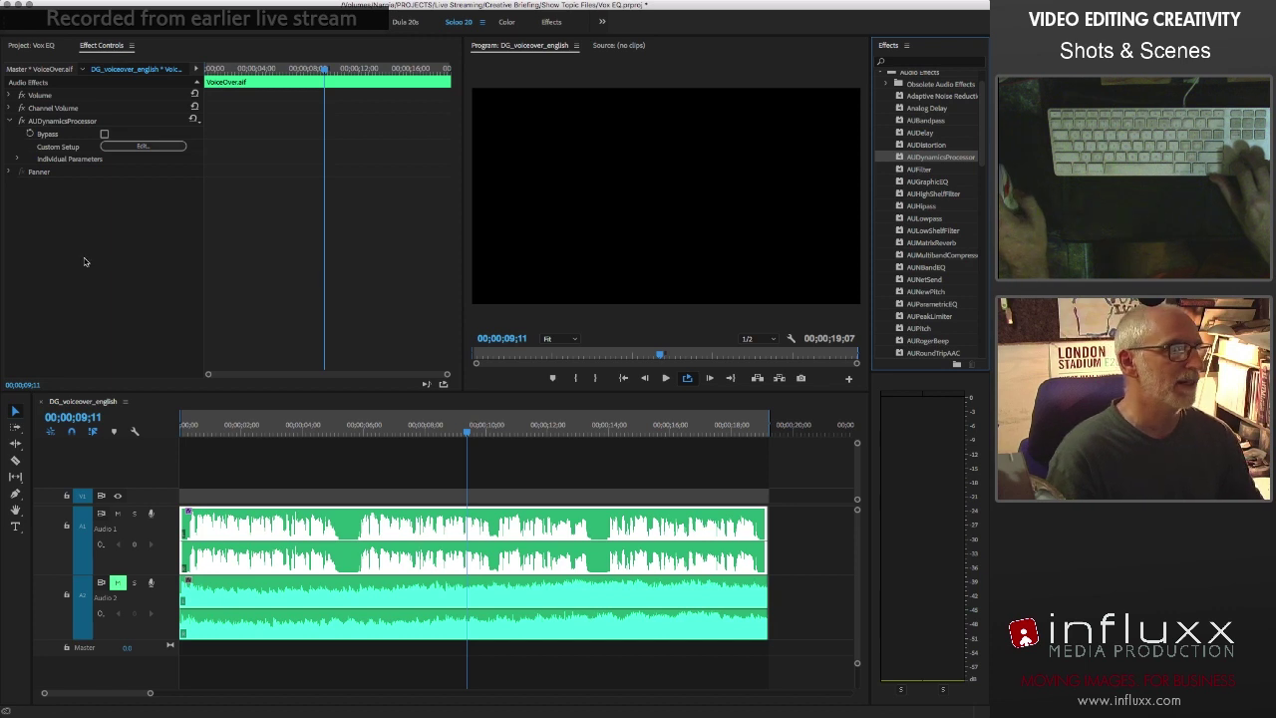
left_click(19, 160)
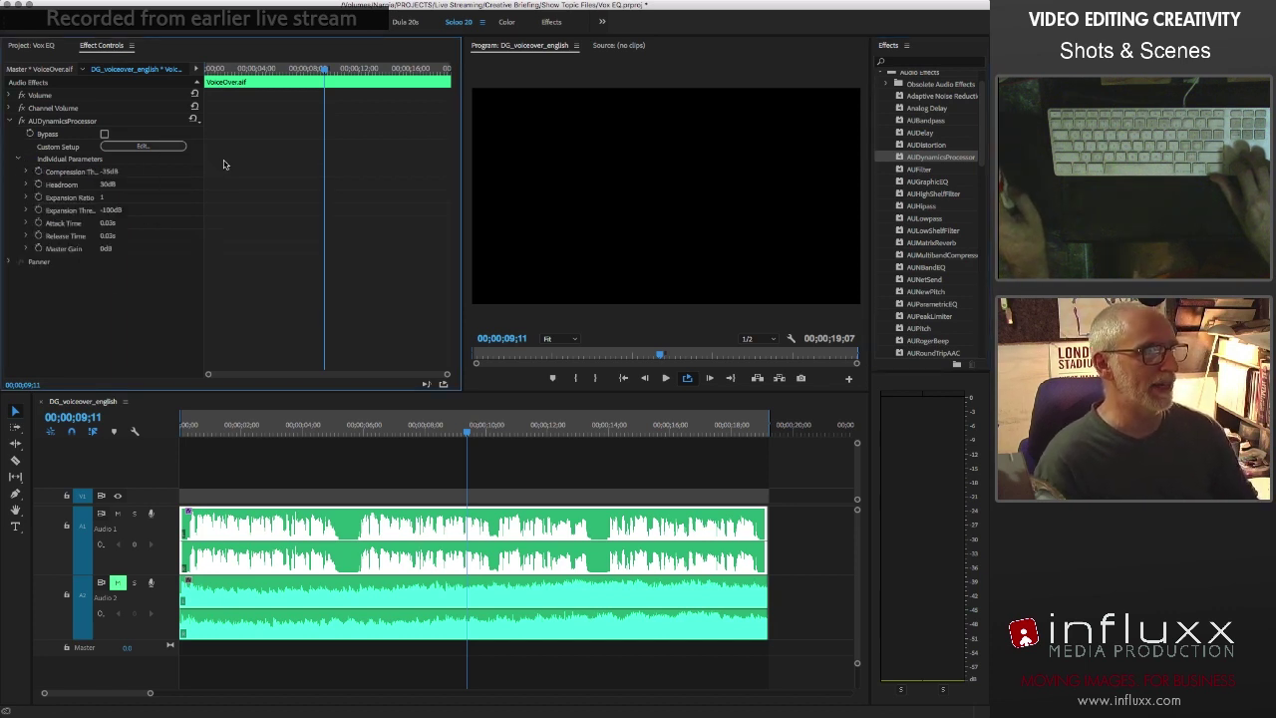
left_click_drag(203, 164, 250, 164)
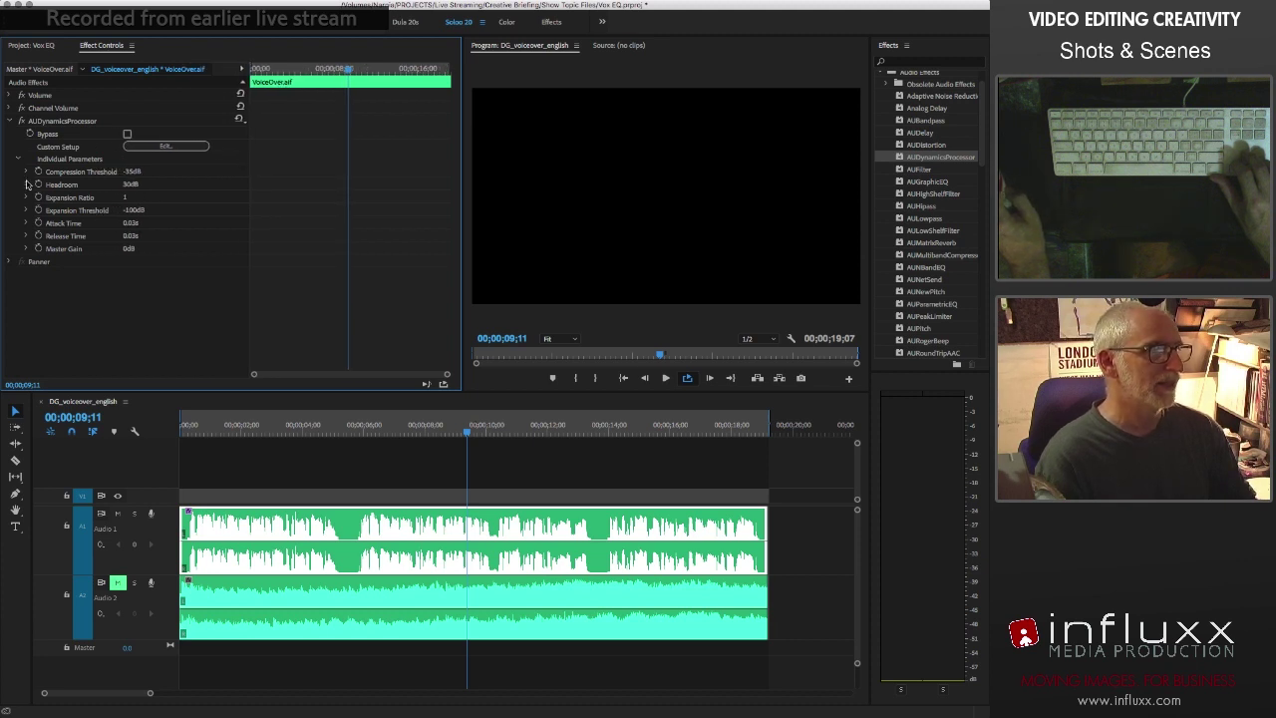
Open the Dynamics Processor editor over the Program monitor, preview the voiceover, and save the project
left_click(168, 147)
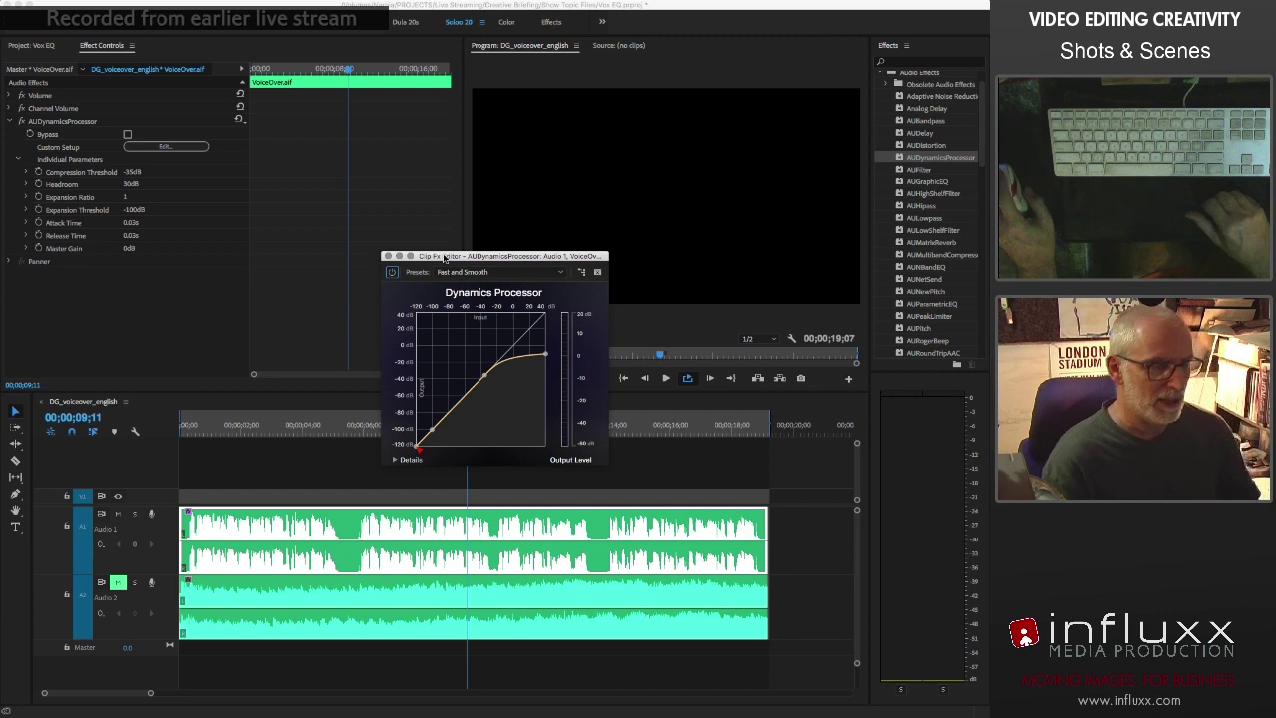
key("space")
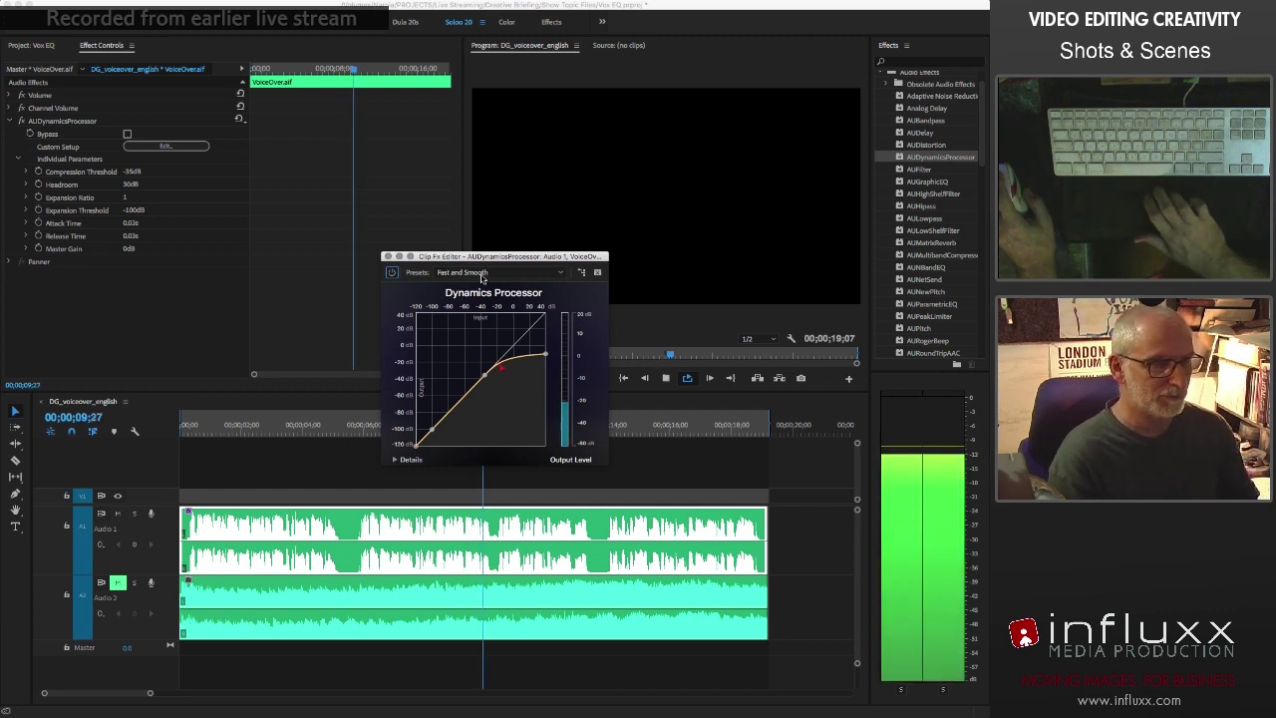
left_click_drag(445, 257, 331, 207)
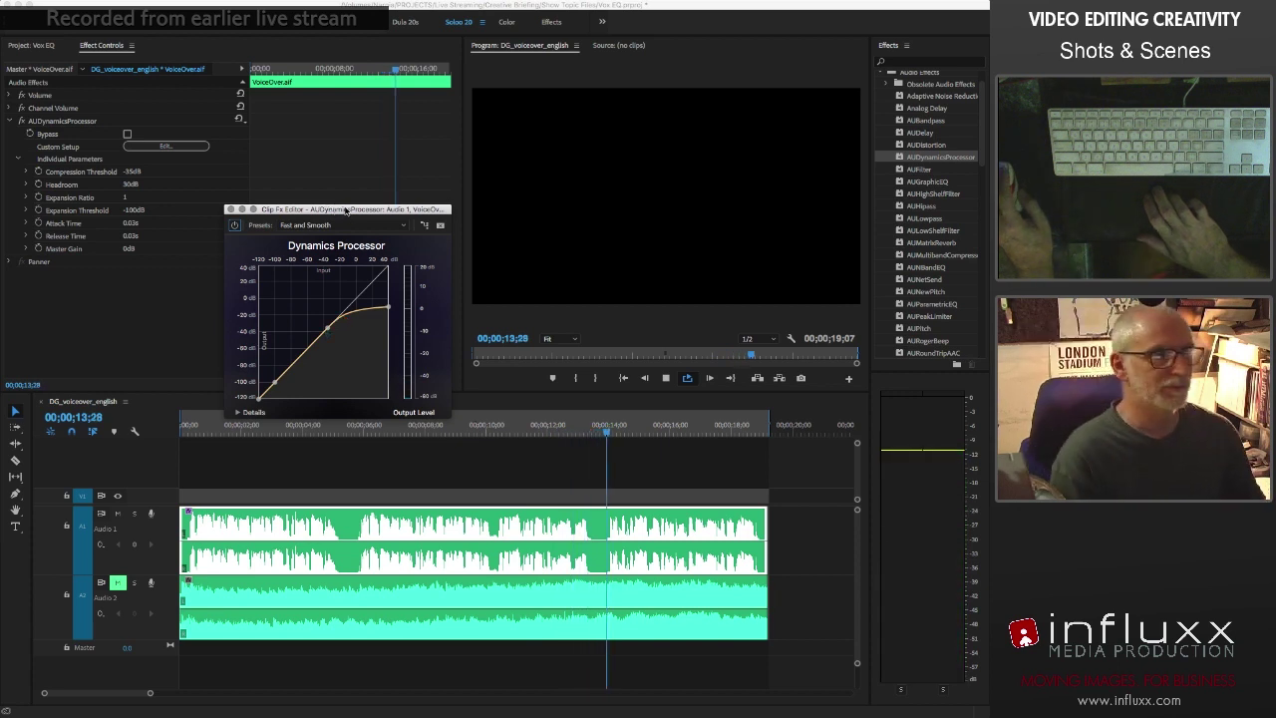
left_click_drag(331, 207, 624, 97)
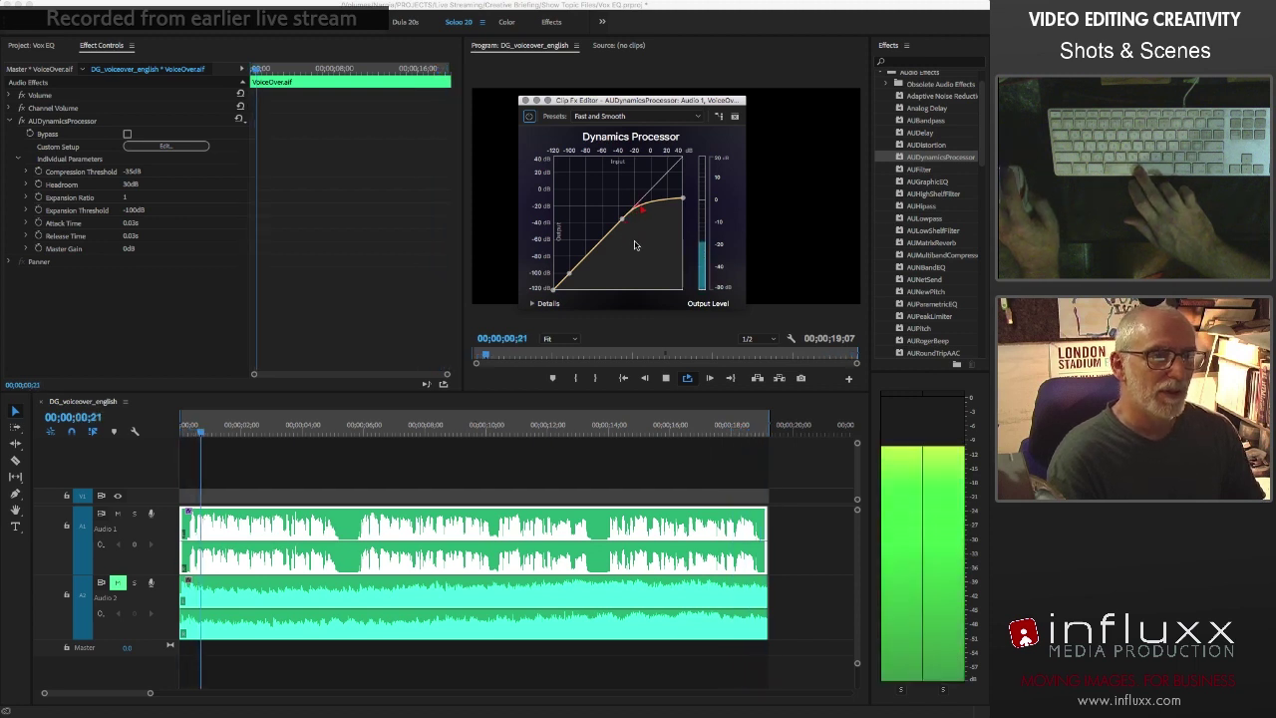
key("space")
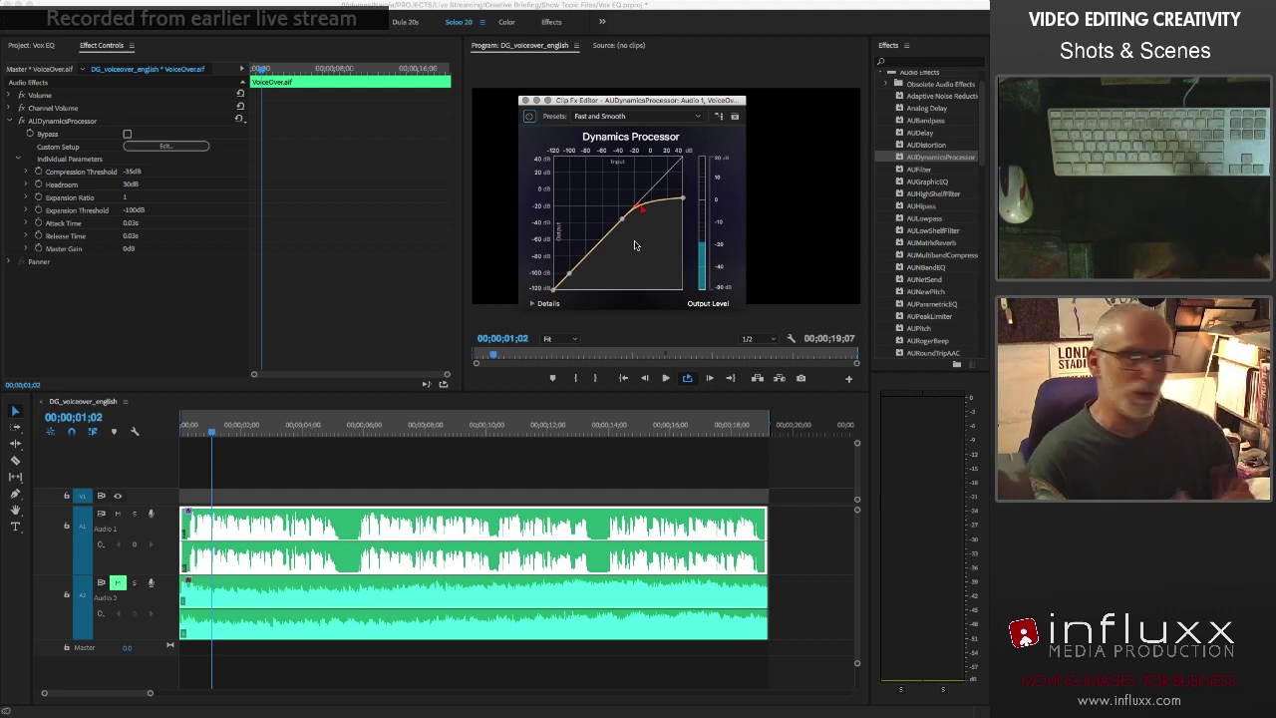
key("super+s")
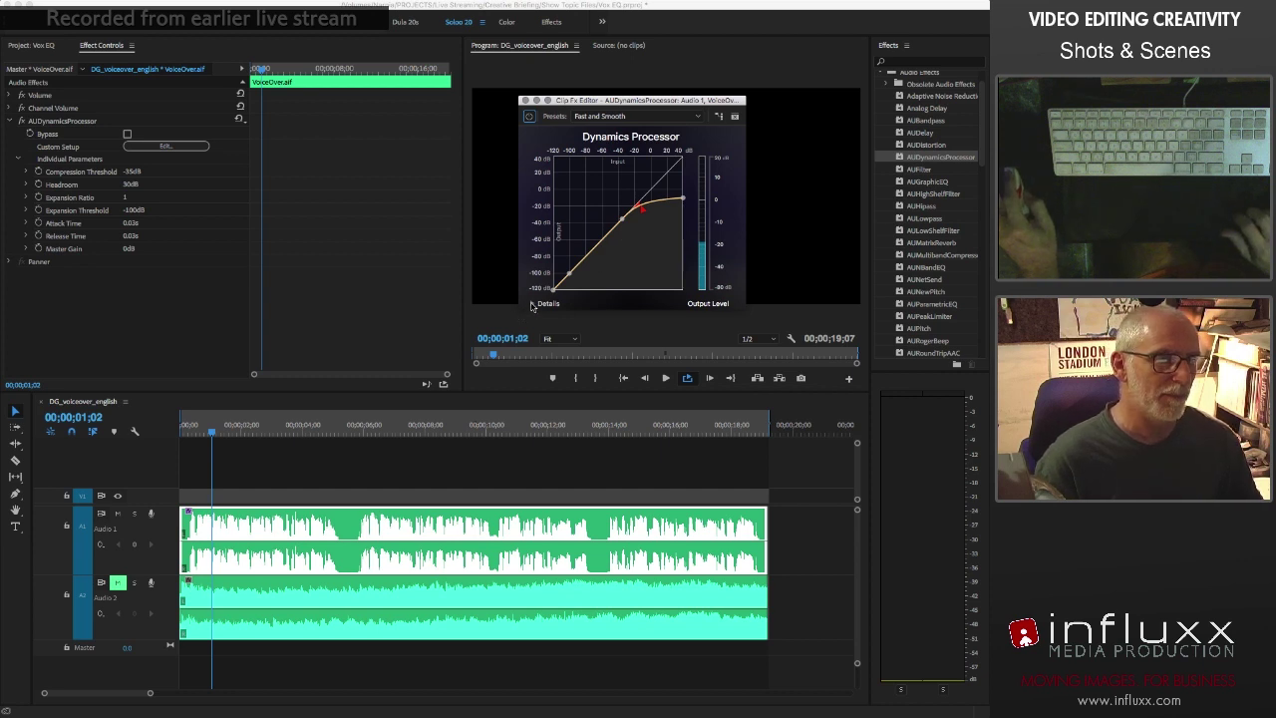
Expand the Dynamics Processor details, audition the clip, and raise the threshold from -35 to about -29 dB
left_click(532, 304)
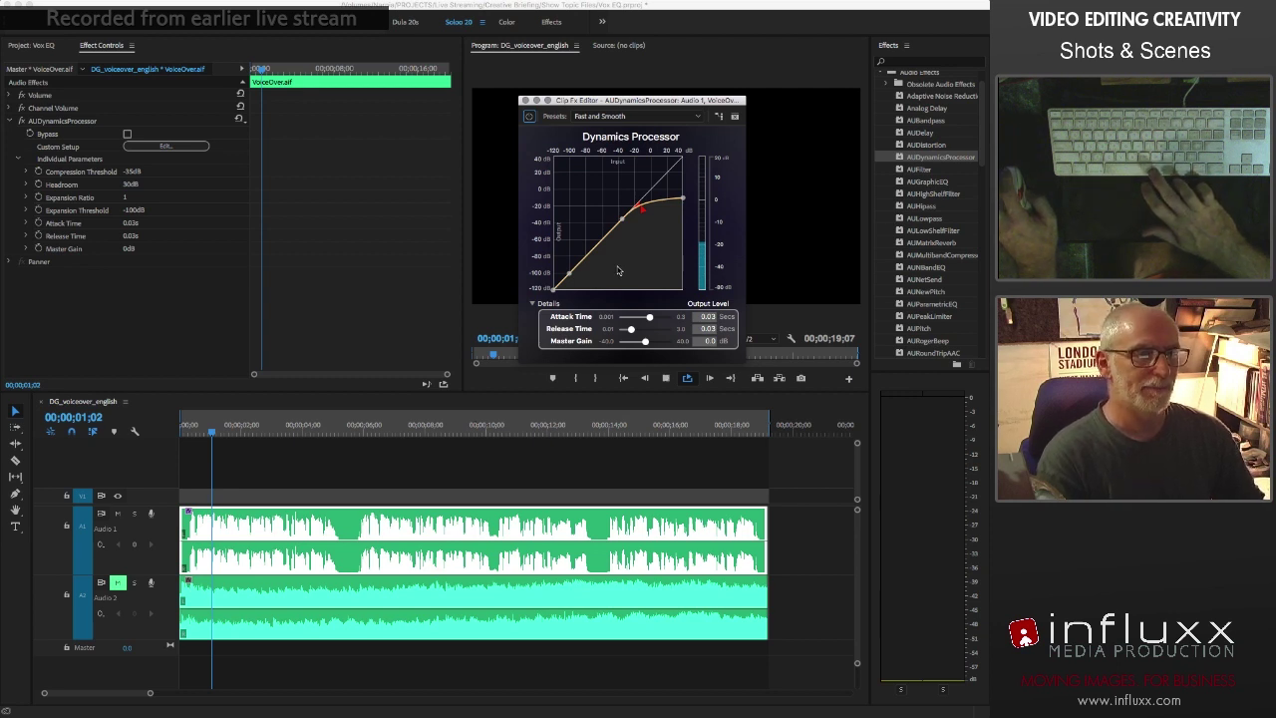
key("space")
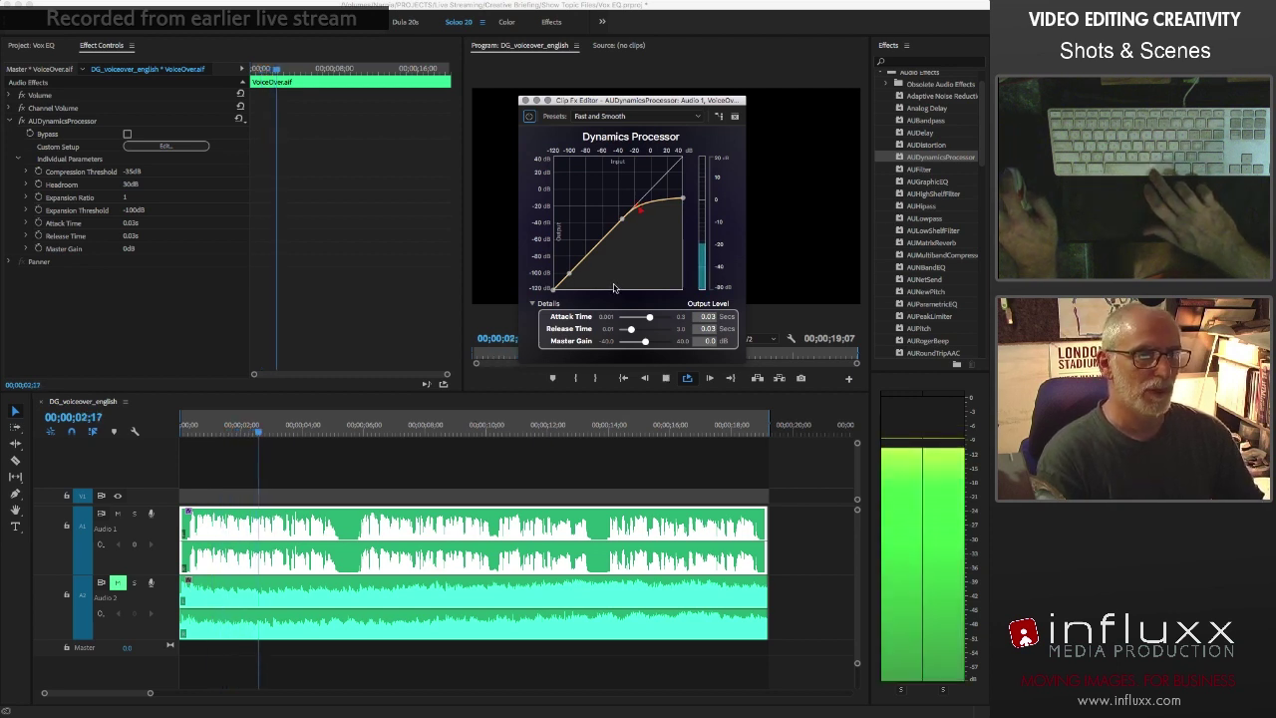
key("space")
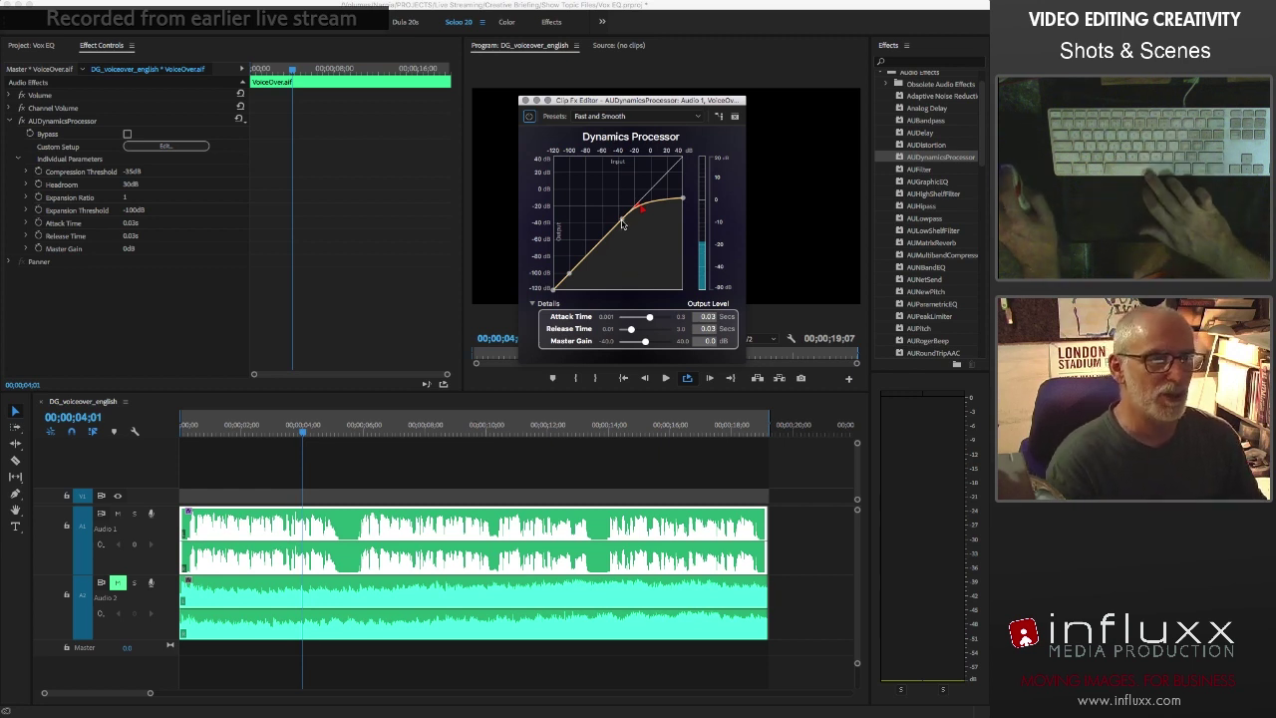
left_click_drag(623, 224, 683, 200)
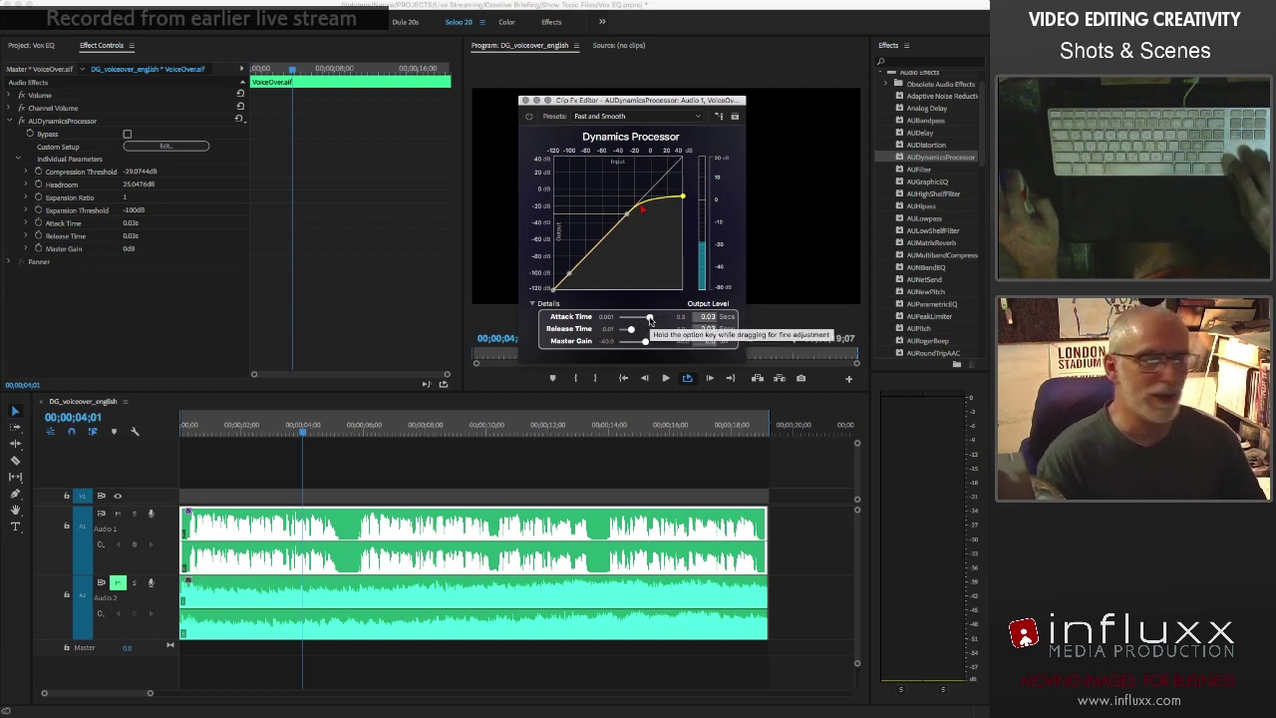
Cut the Dynamics Processor attack time to 0.001 s and play the voiceover to hear it
left_click_drag(650, 318, 629, 321)
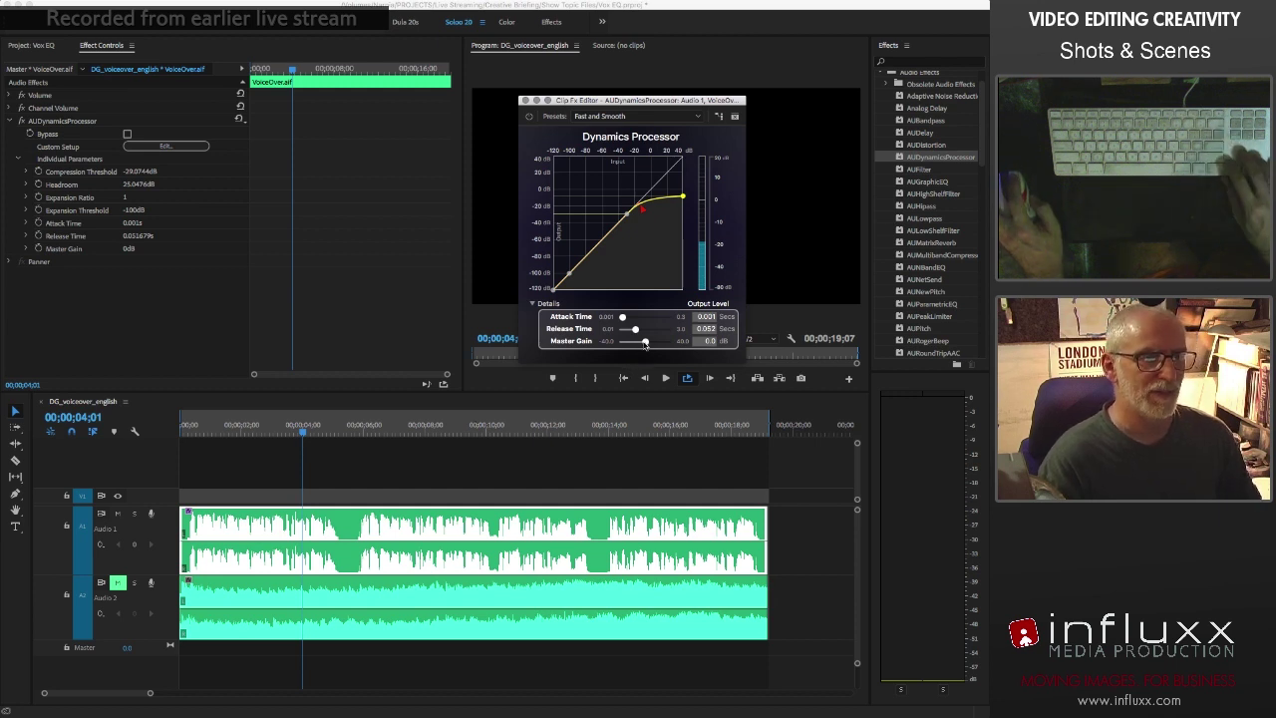
key("space")
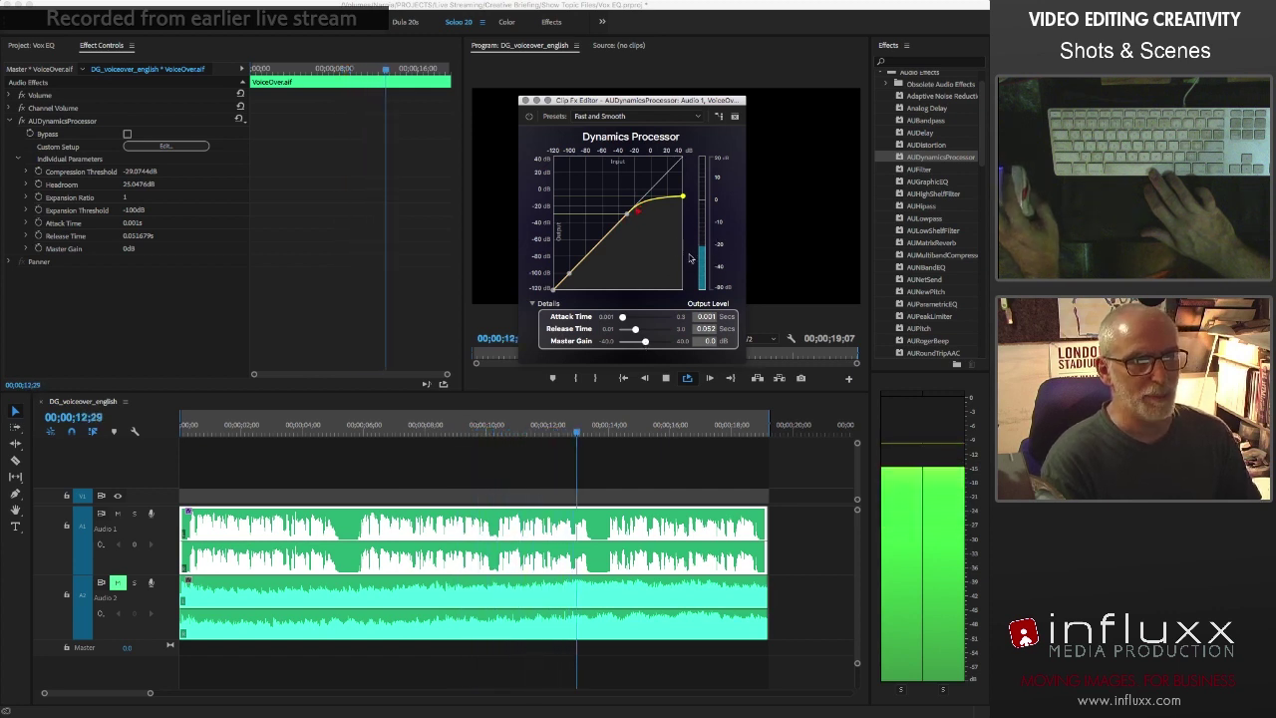
Compare the voiceover with the Dynamics Processor bypassed and active during playback
left_click(530, 118)
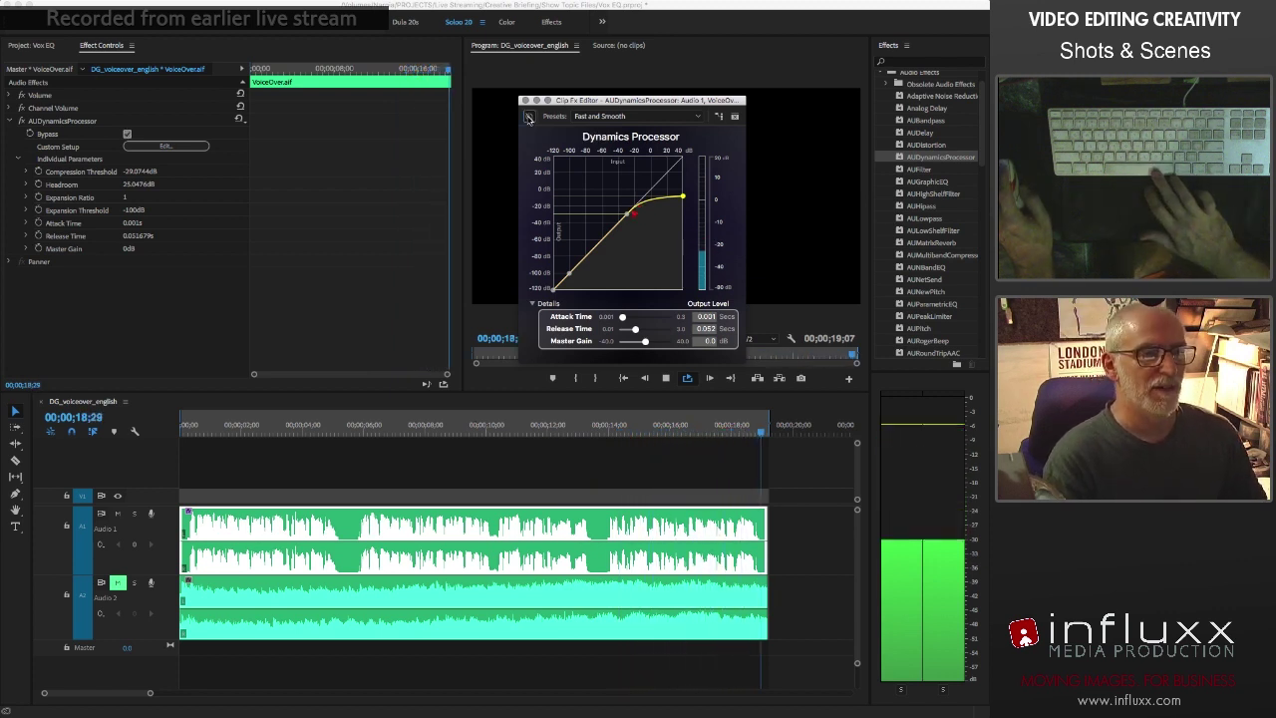
left_click(529, 118)
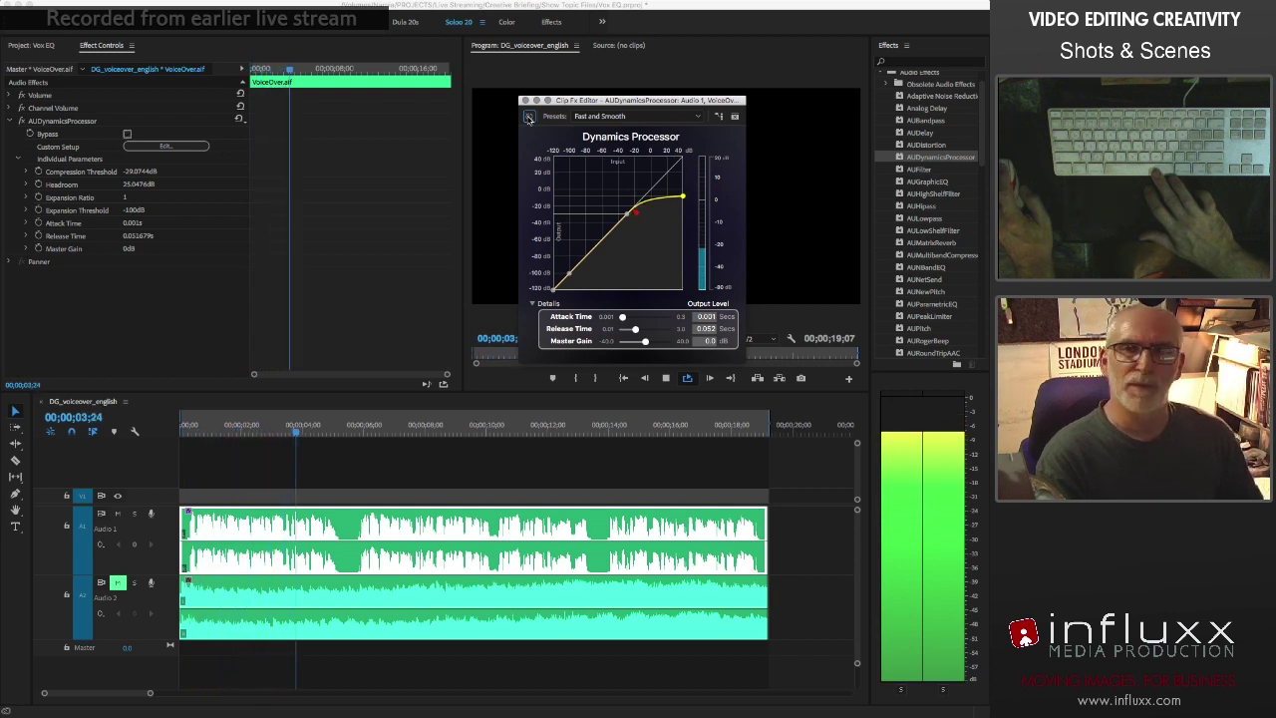
key("space")
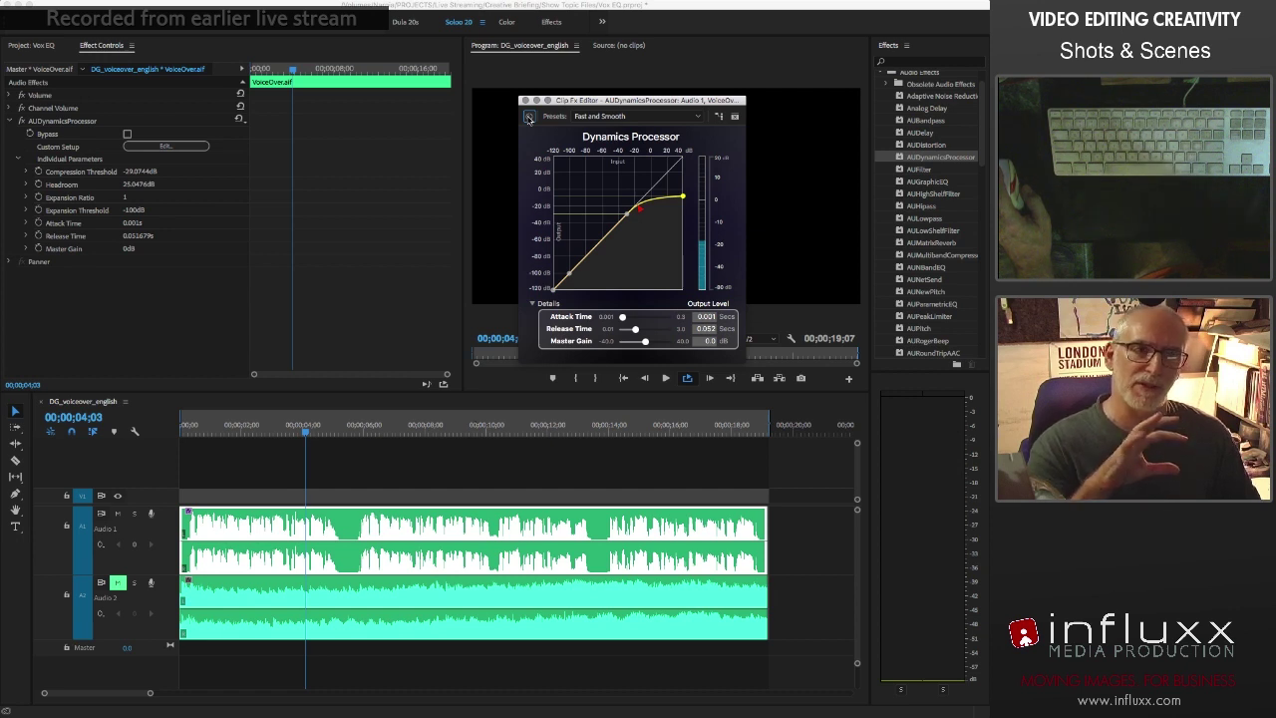
left_click(528, 117)
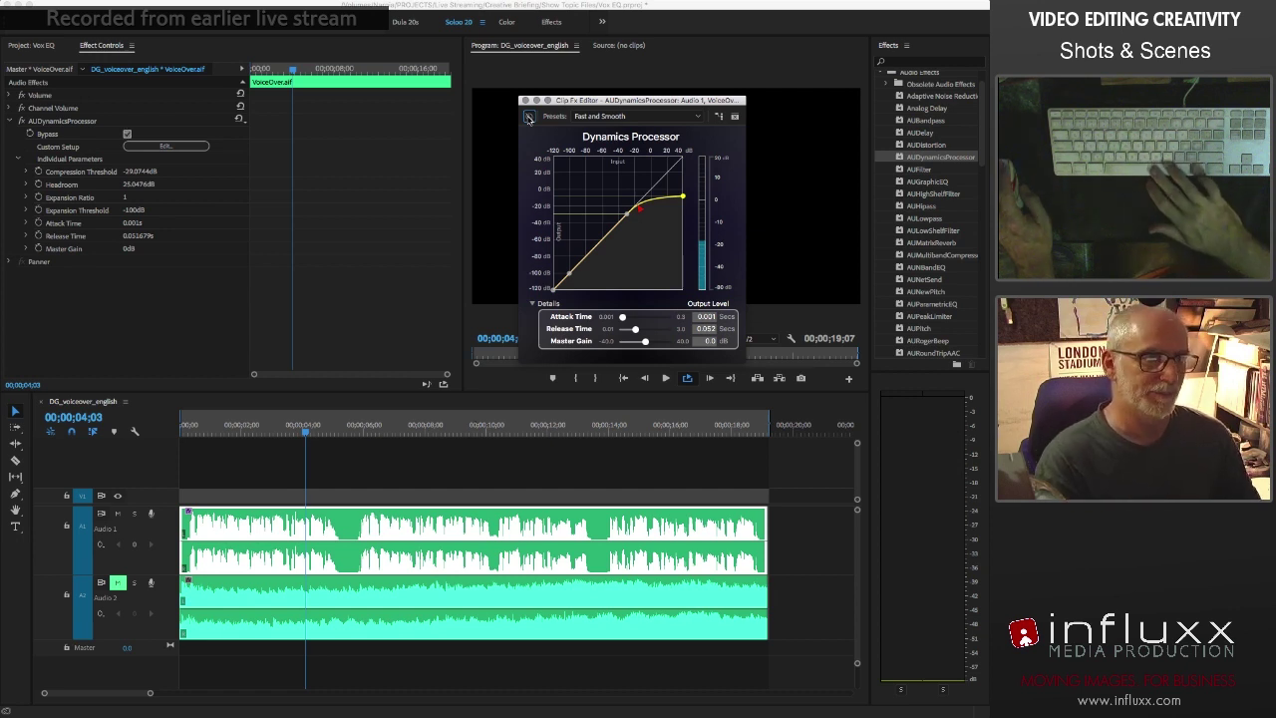
key("space")
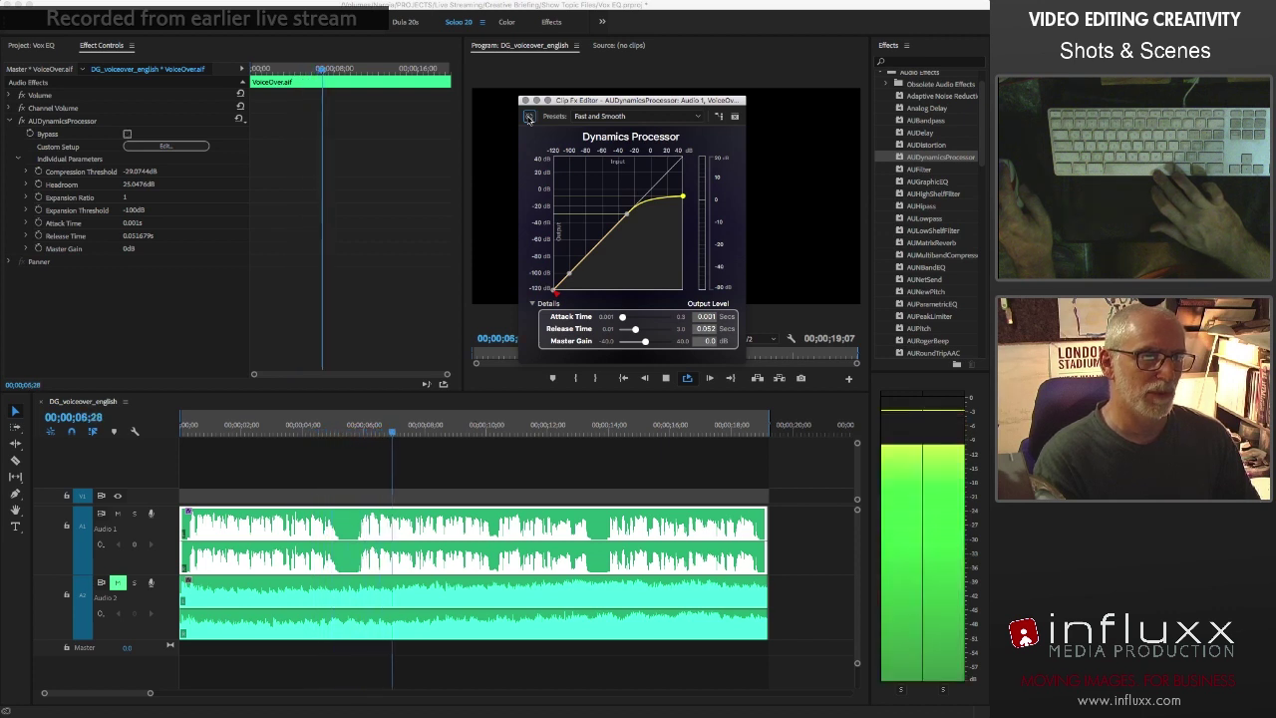
left_click(529, 118)
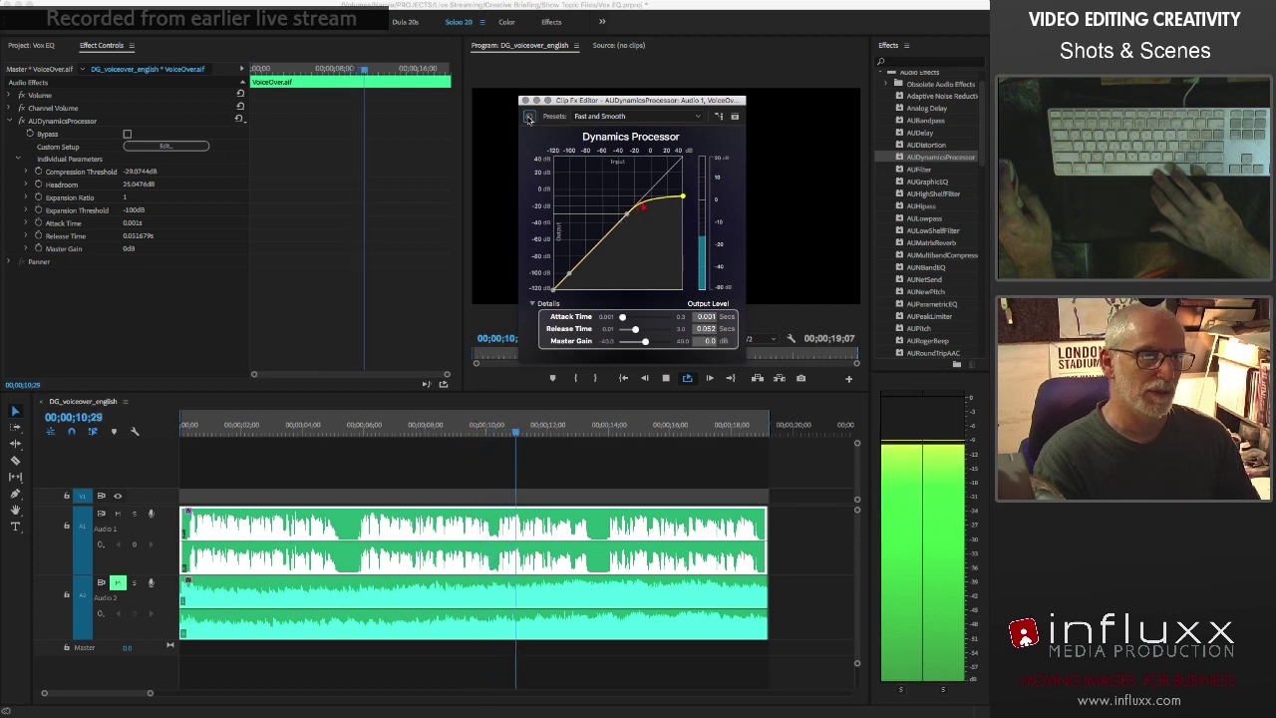
key("space")
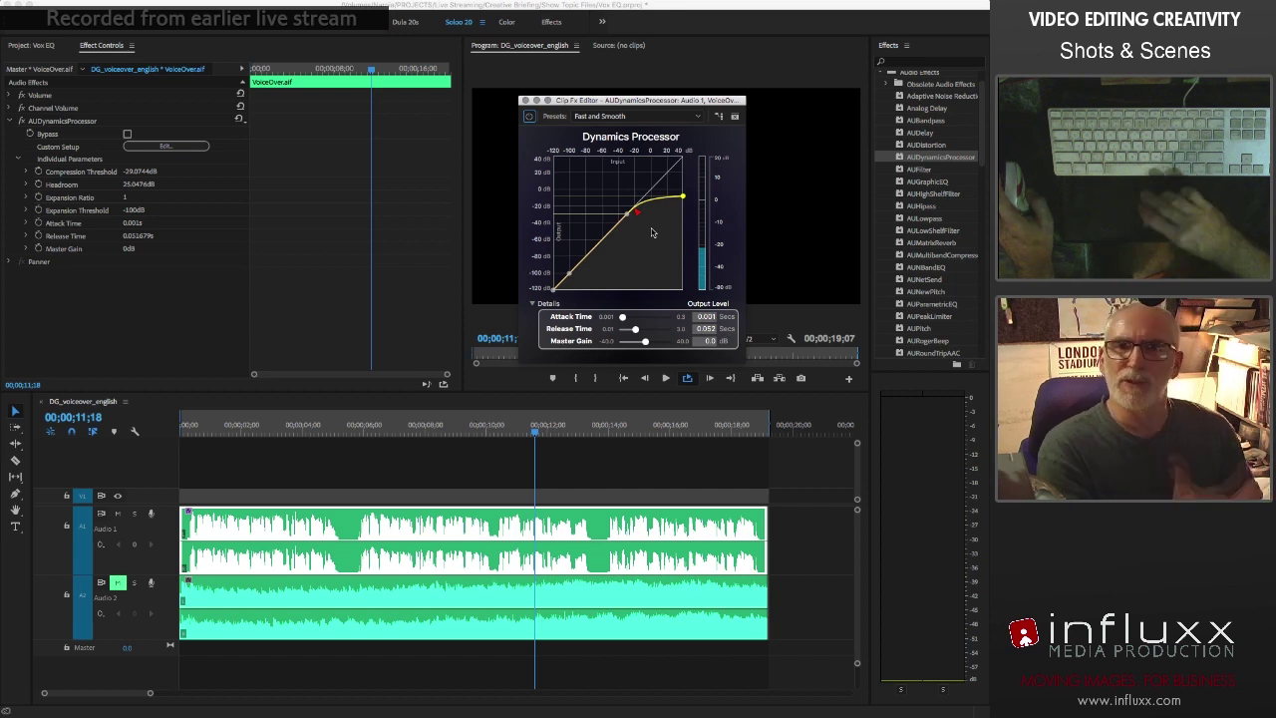
key("space")
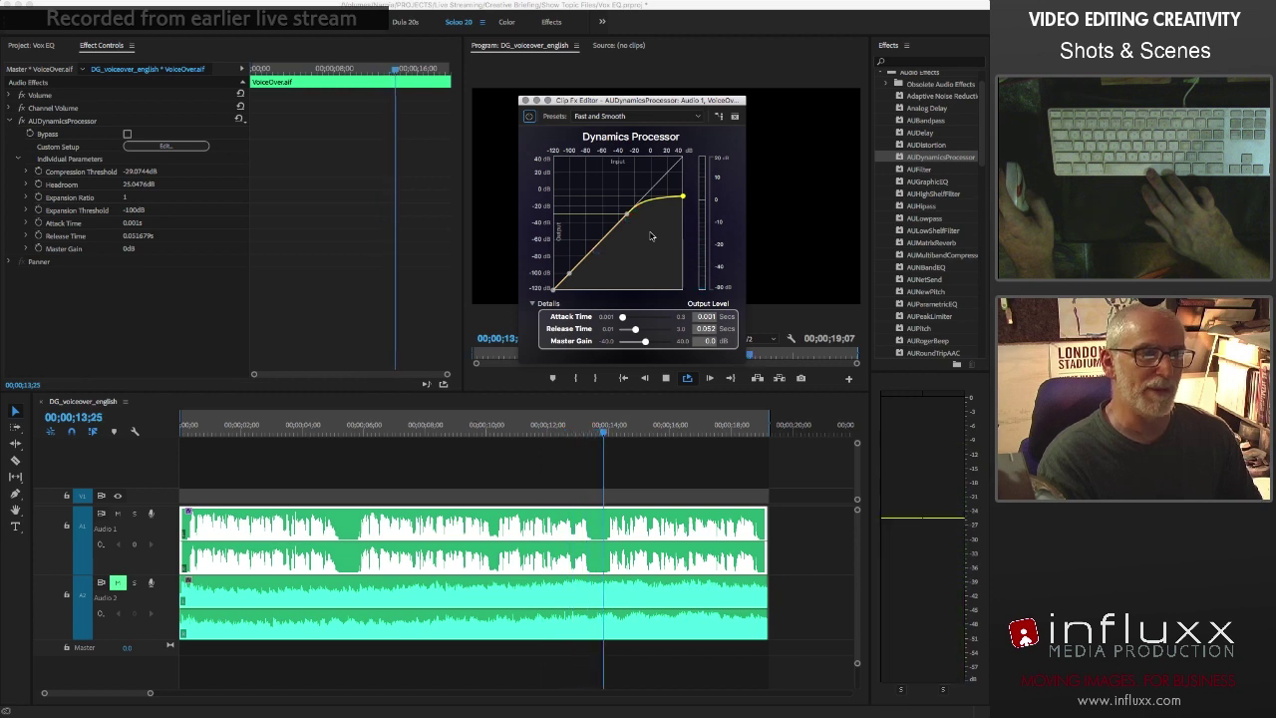
key("space")
Set the threshold to about -32.9 dB and Master Gain to about 9.5 dB, auditioning the result
left_click_drag(630, 215, 686, 196)
key("space")
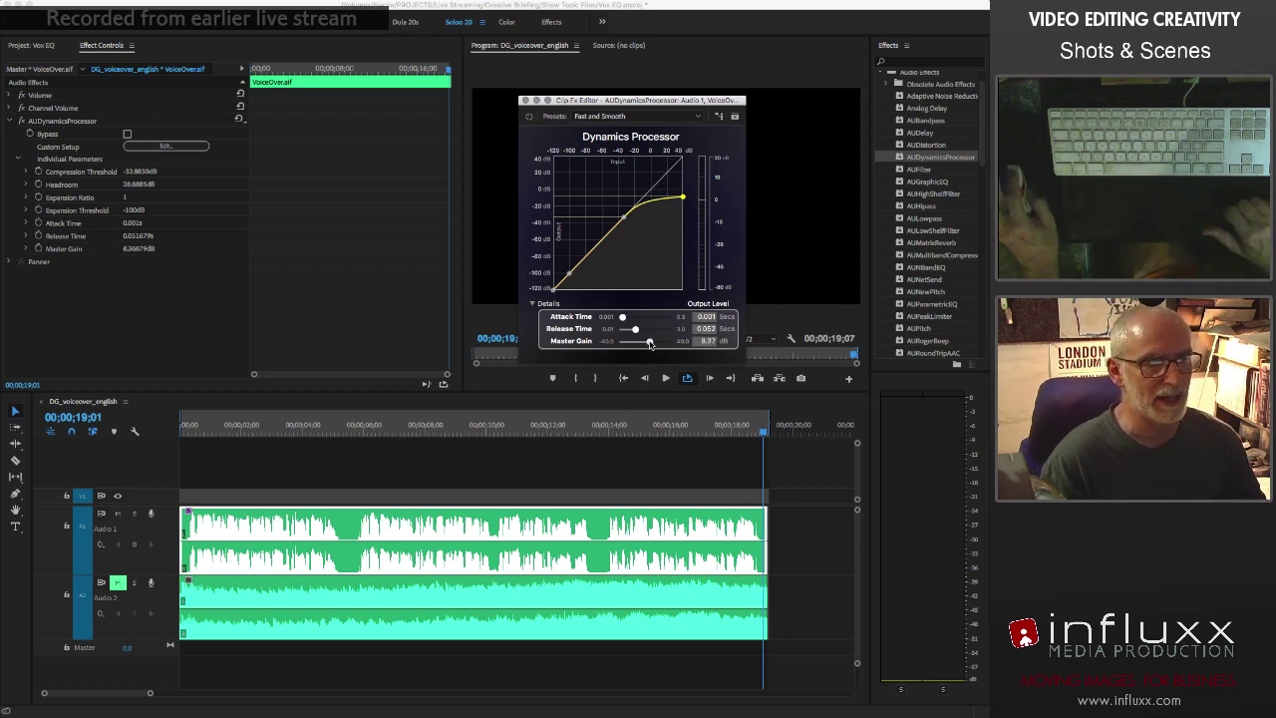
left_click_drag(650, 344, 651, 343)
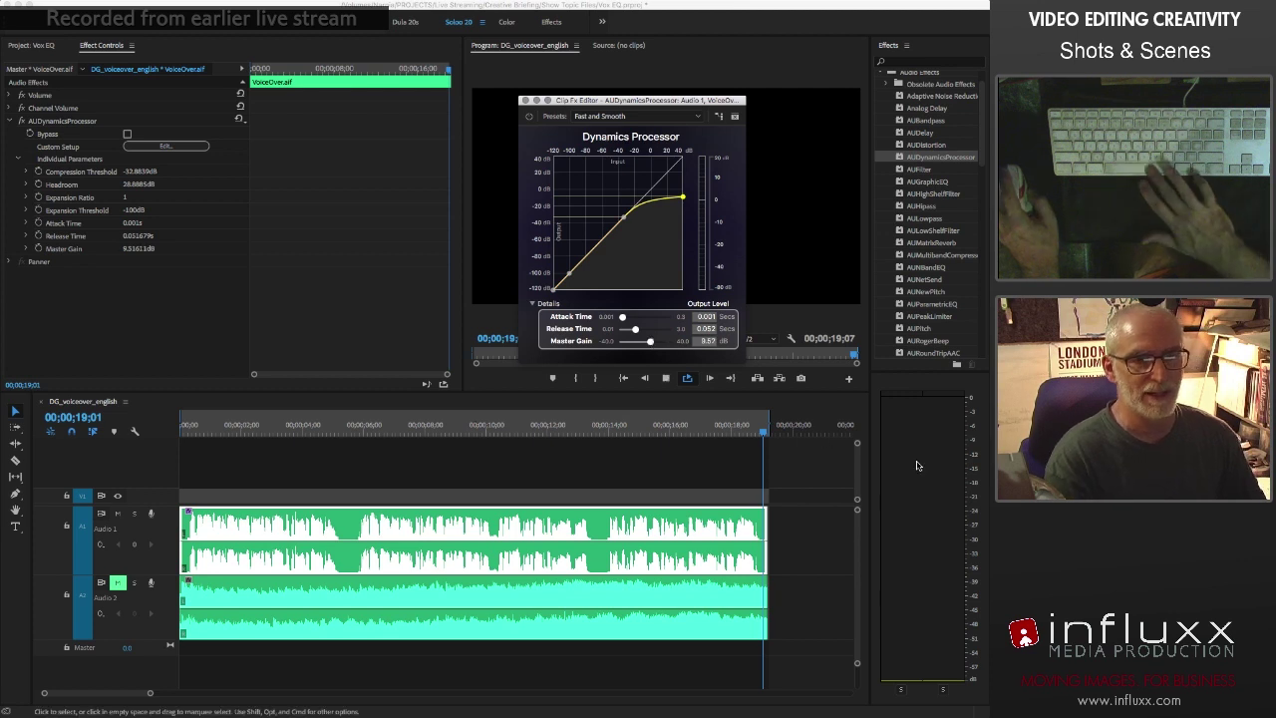
key("space")
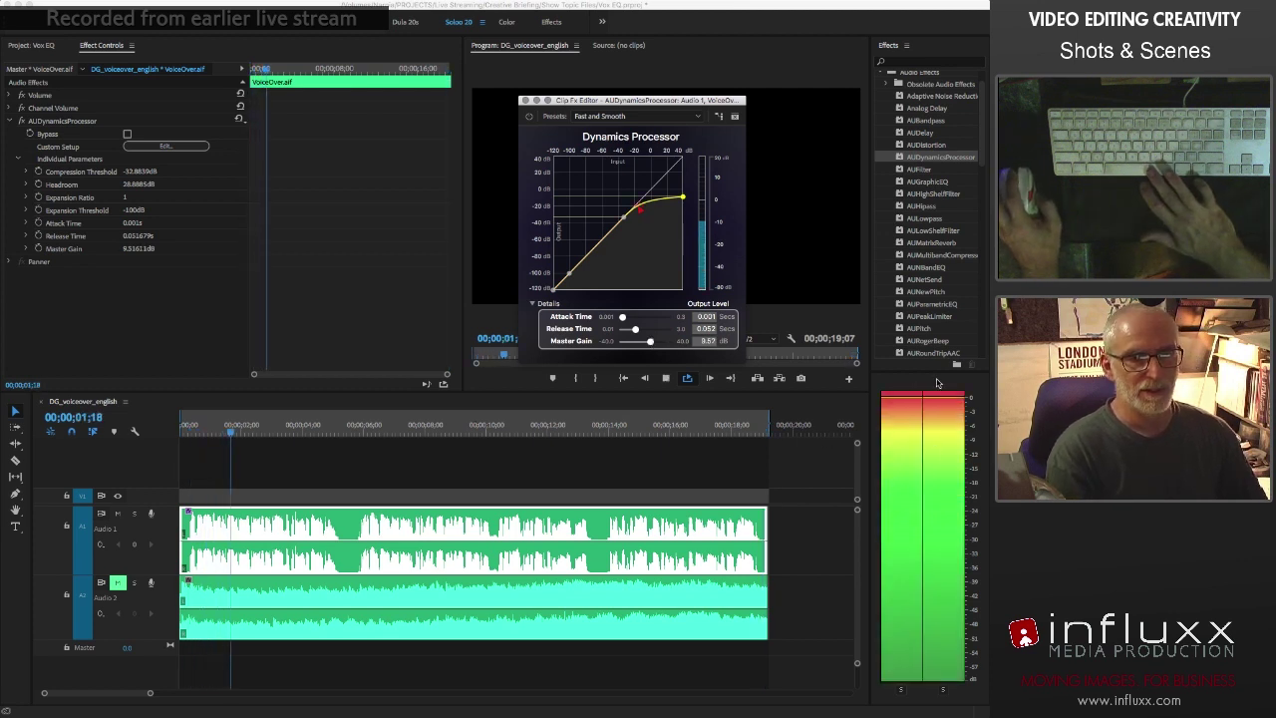
key("space")
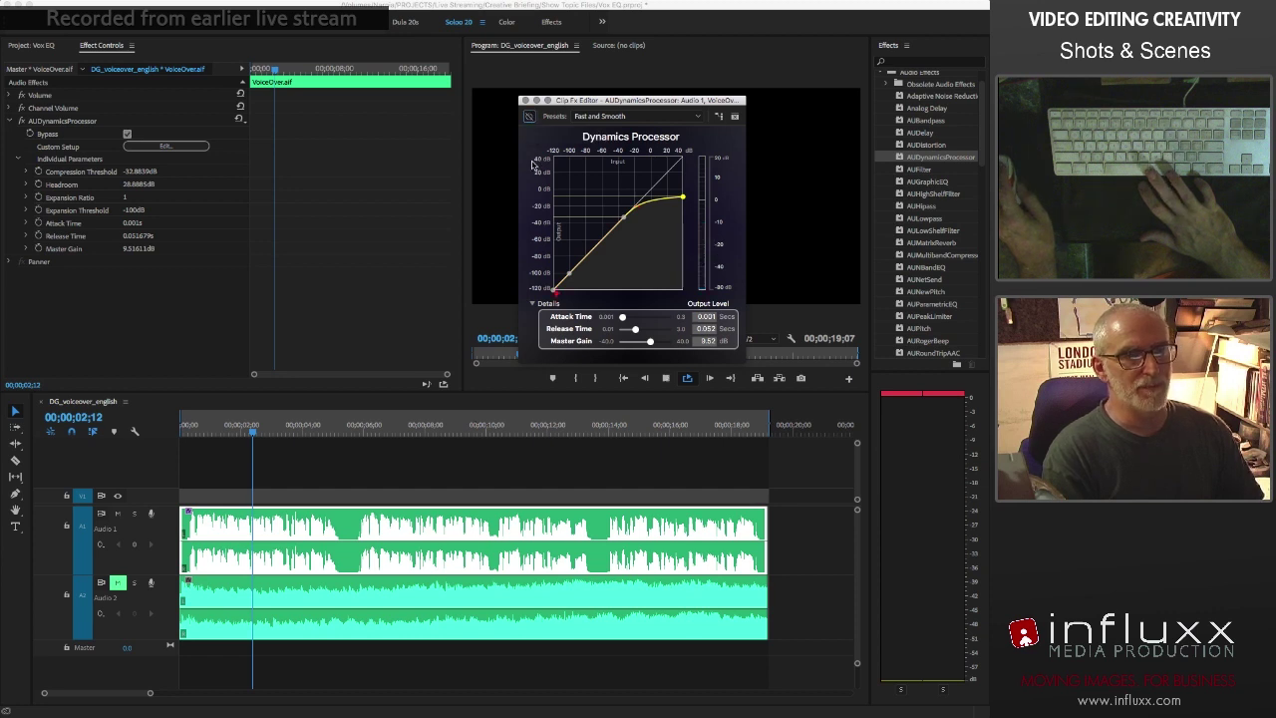
key("space")
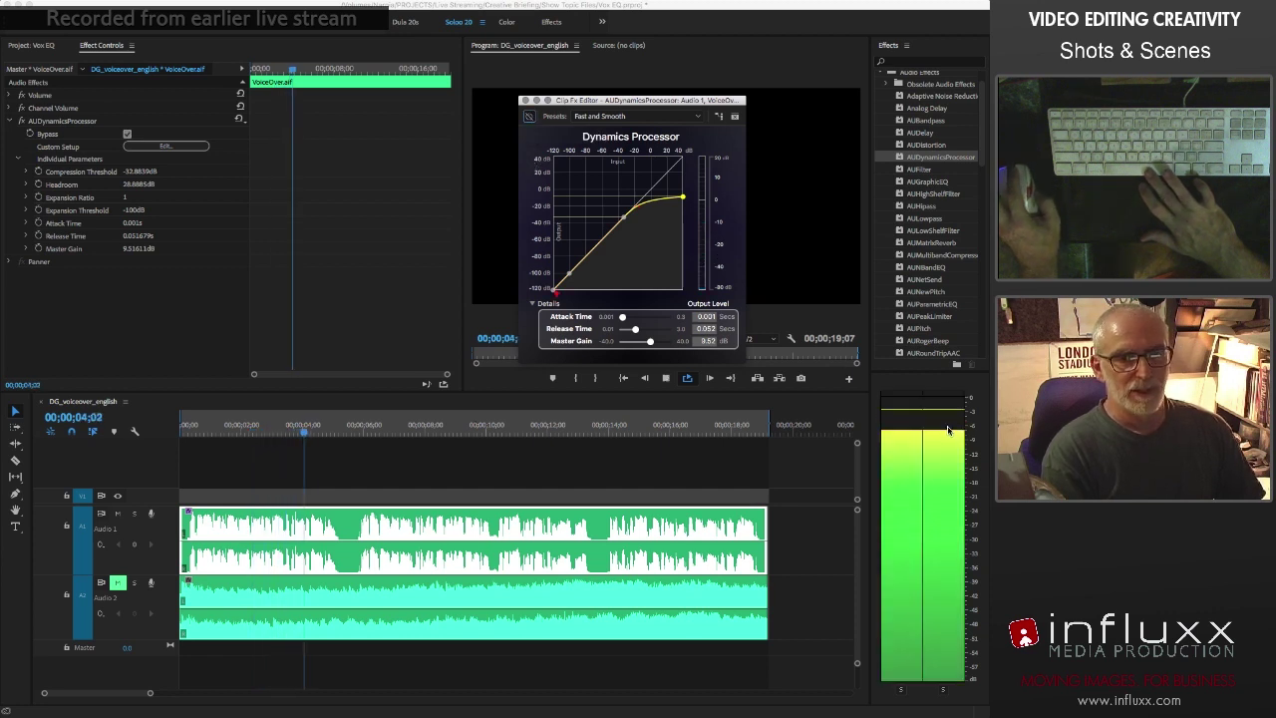
key("space")
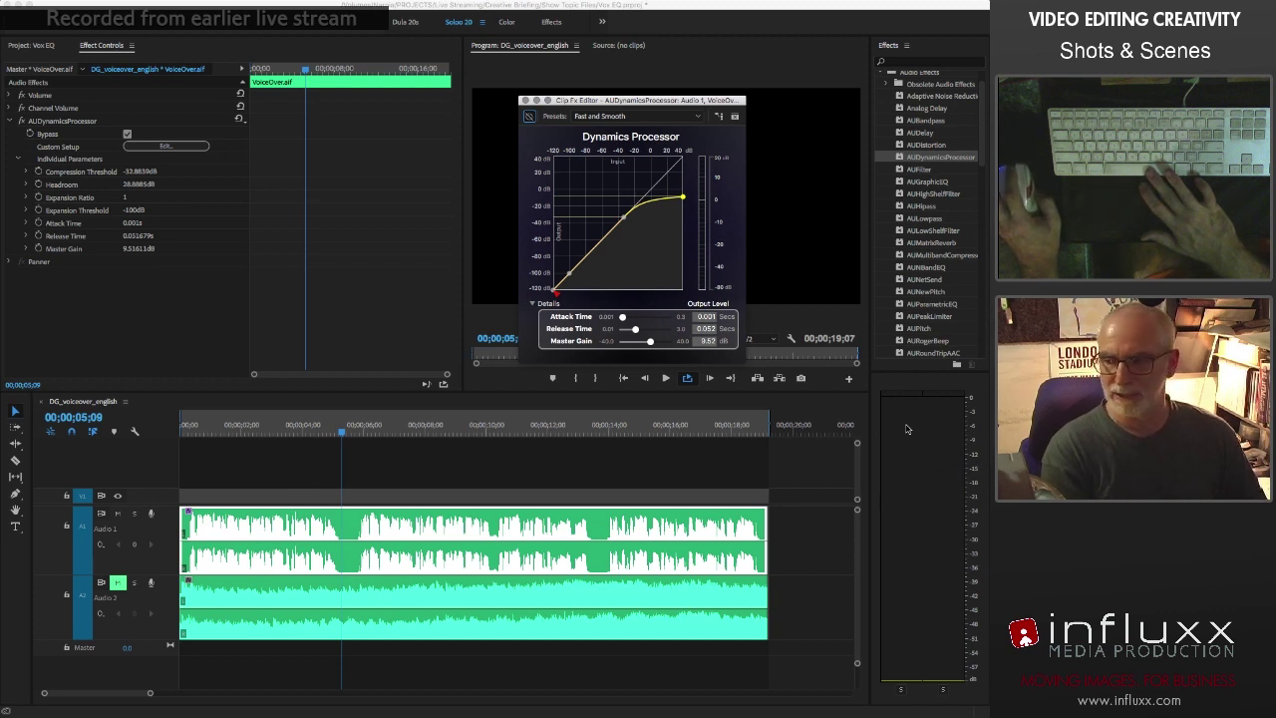
key("space")
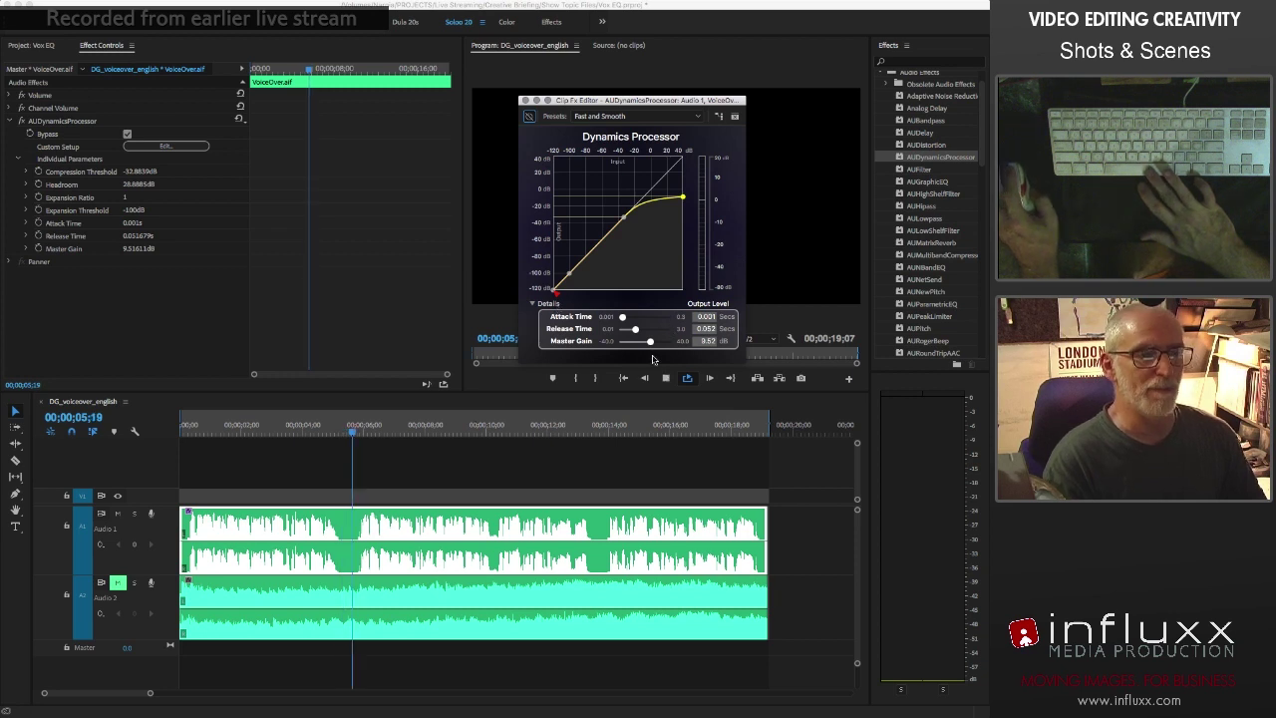
Re-enable the Dynamics Processor, try several Master Gain values, and lower the threshold to about -33.5 dB
left_click_drag(651, 344, 646, 344)
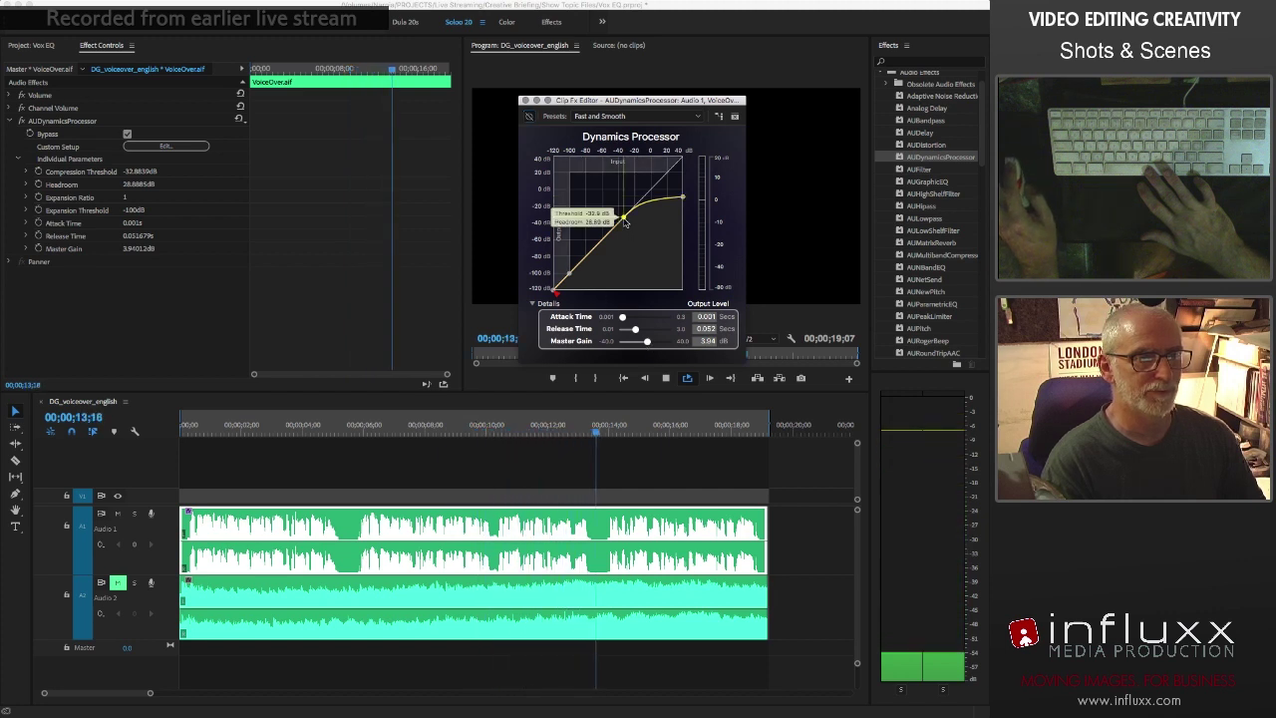
left_click(530, 115)
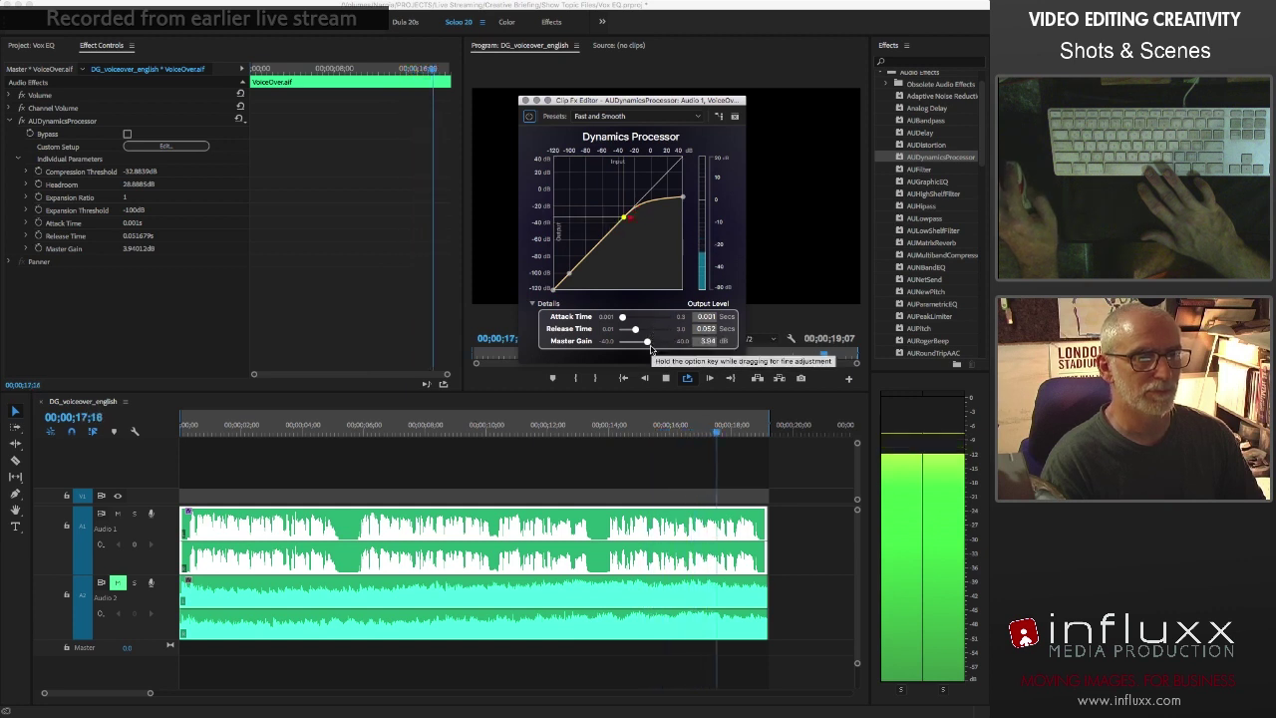
left_click_drag(648, 342, 648, 342)
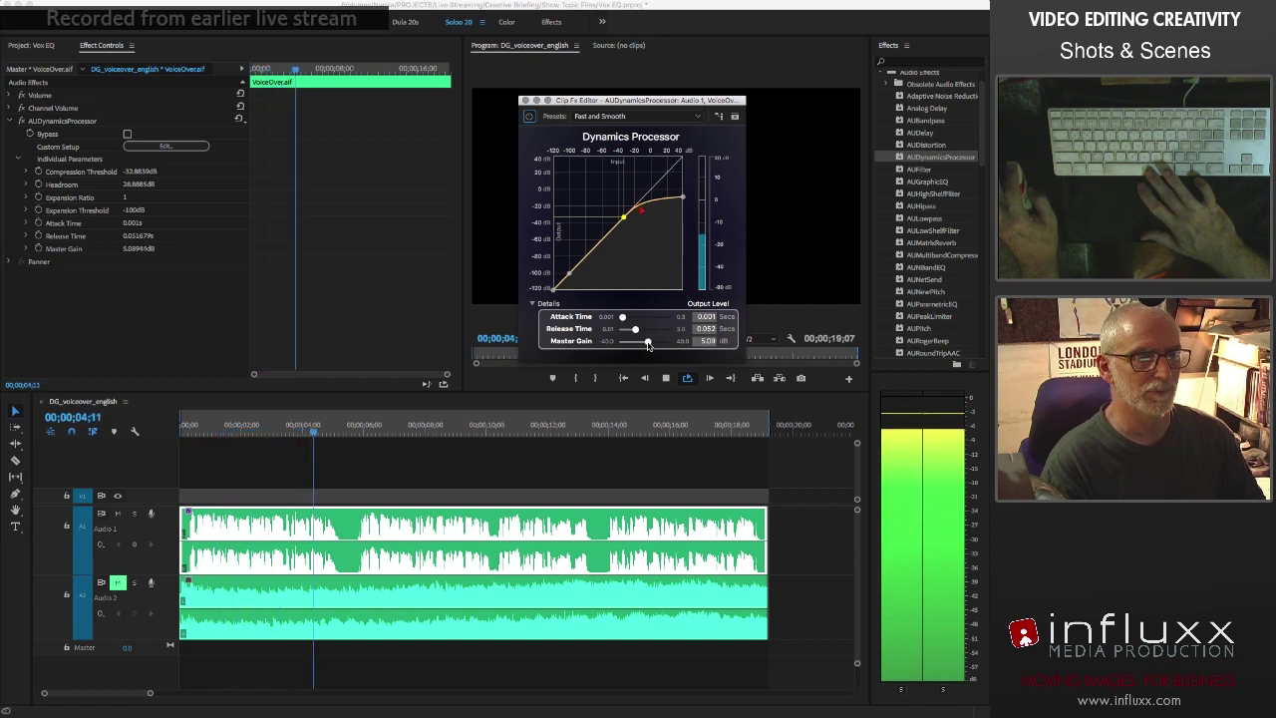
left_click_drag(649, 343, 646, 342)
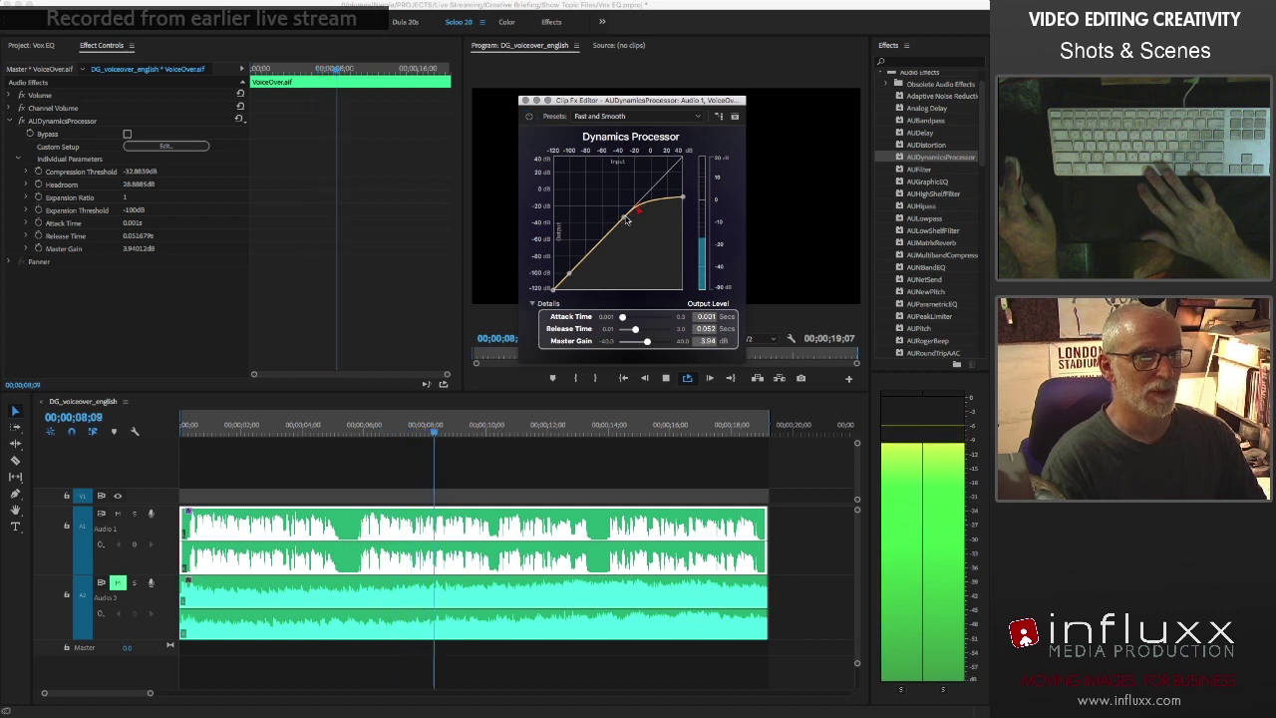
left_click_drag(626, 221, 624, 222)
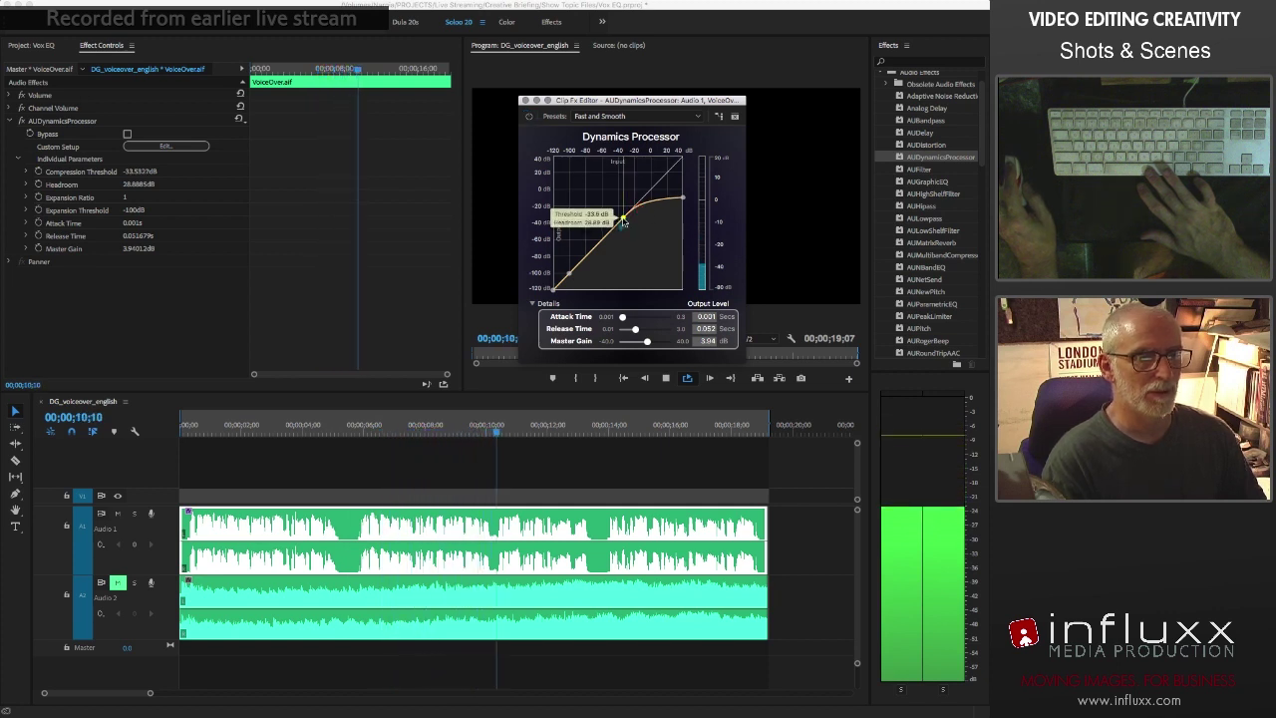
Enter a Master Gain of 5 dB and close the Dynamics Processor editor
double_click(707, 341)
type("5")
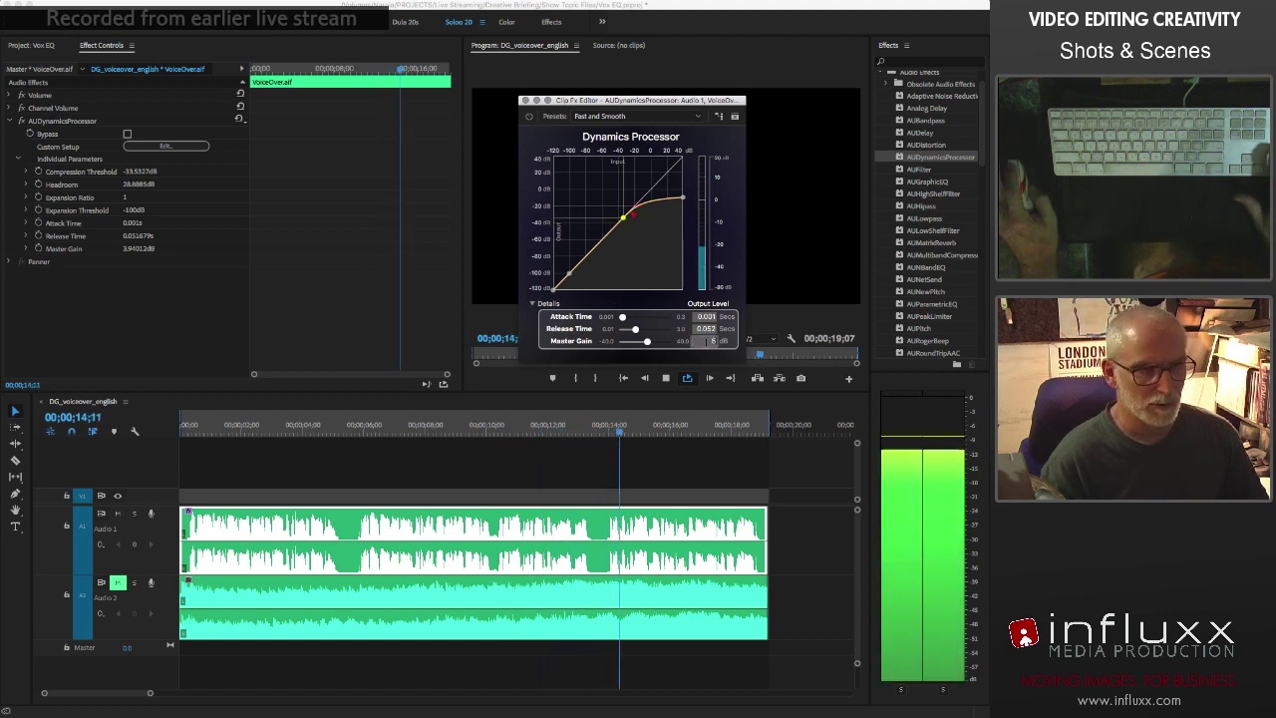
key("Return")
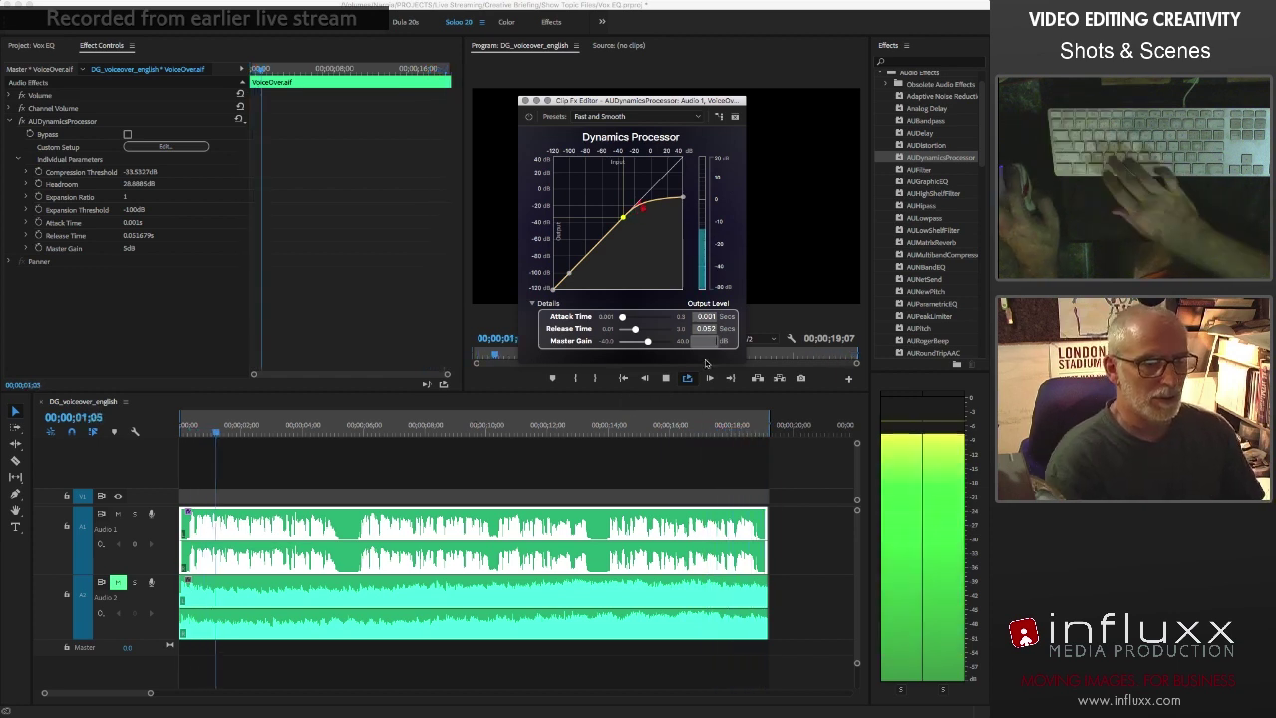
left_click(523, 100)
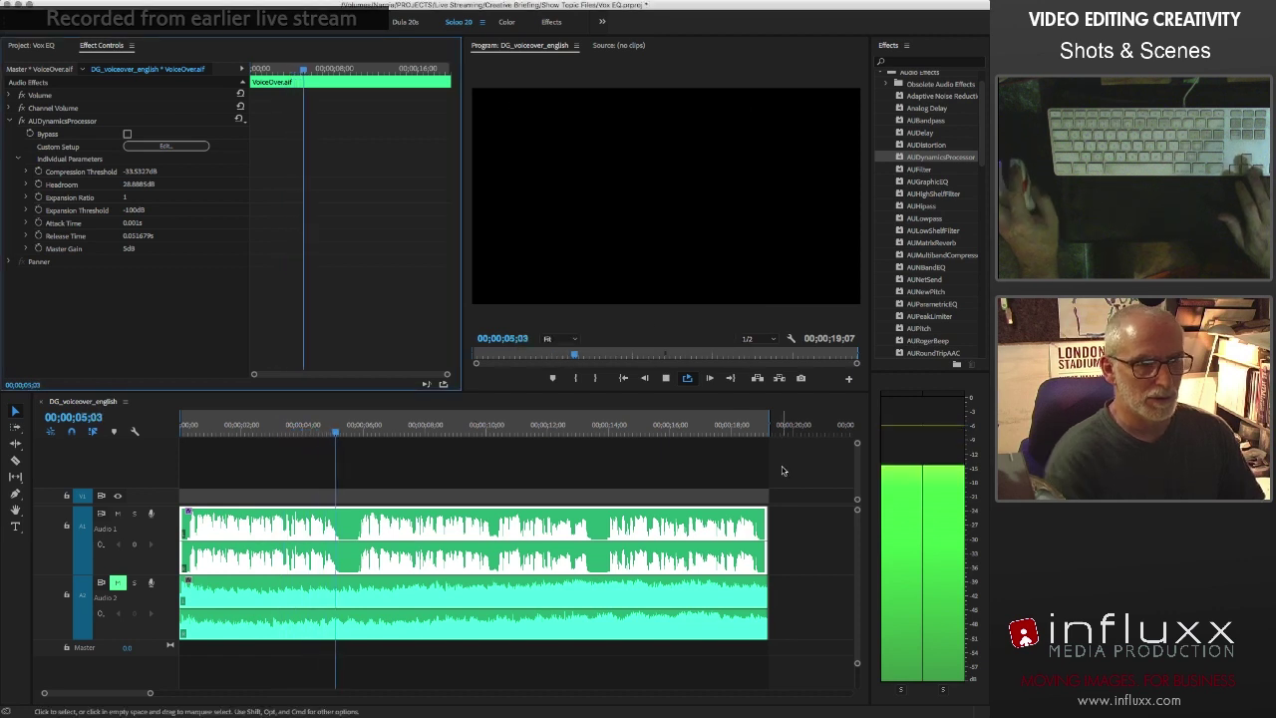
Stop playback and collapse AUDynamicsProcessor in Effect Controls, leaving it selected
key("space")
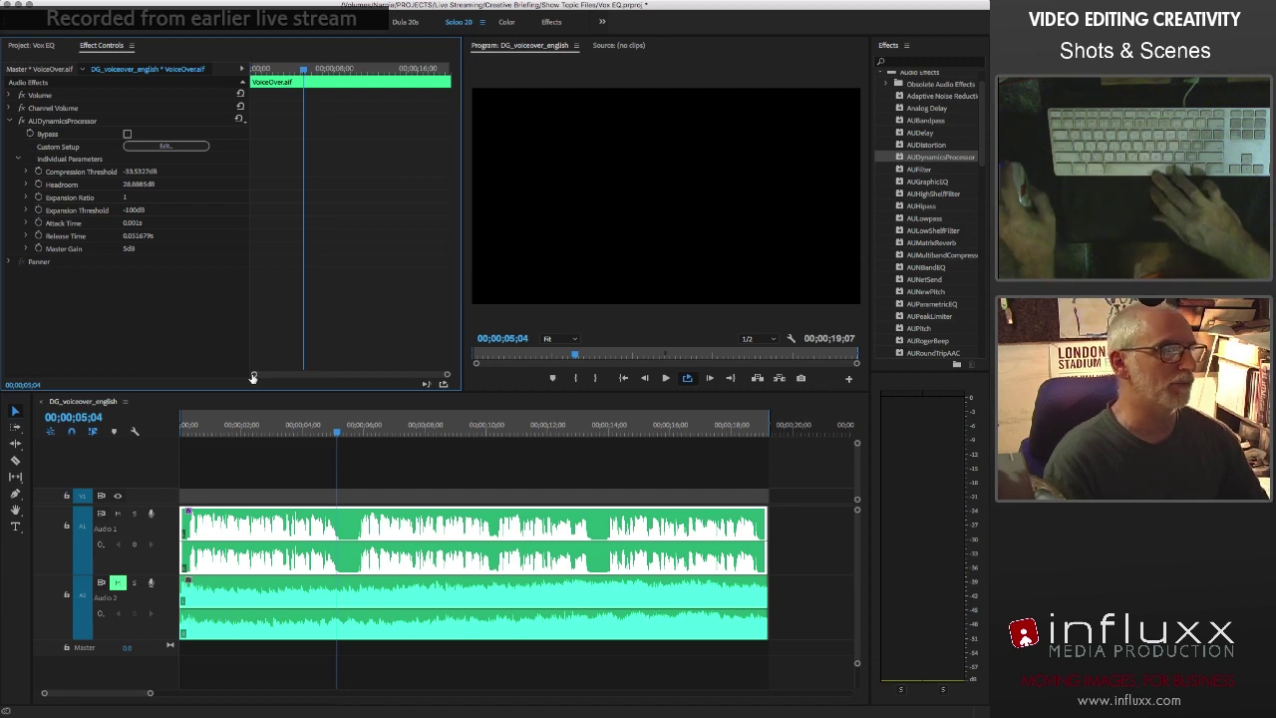
left_click(9, 121)
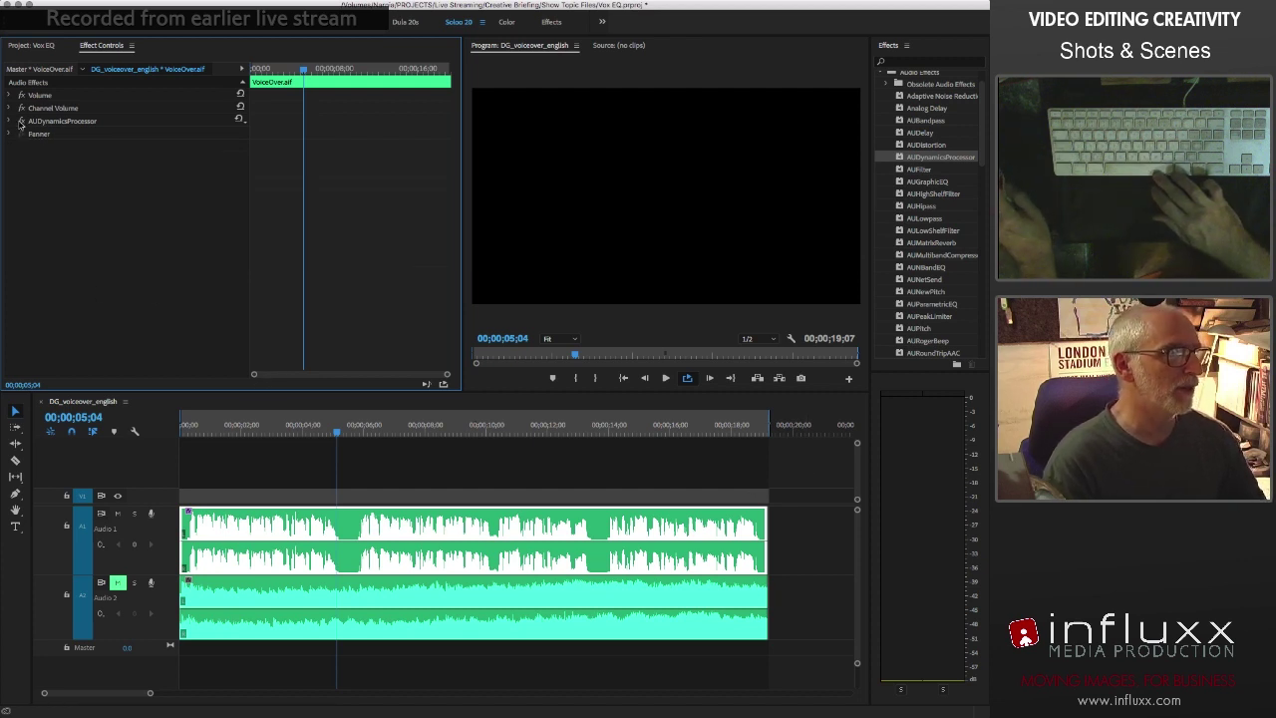
left_click(50, 121)
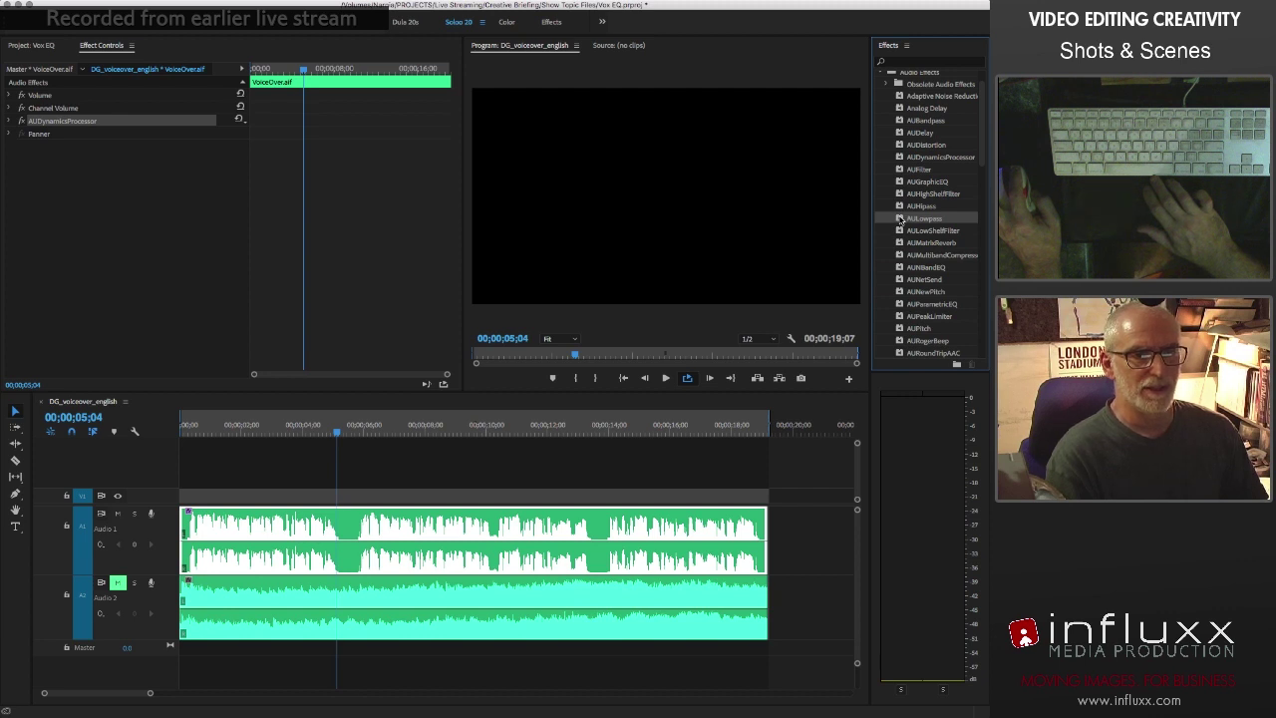
Apply AUHipass to VoiceOver.aif, open its Highpass Filter editor over the Program monitor, and play
double_click(899, 206)
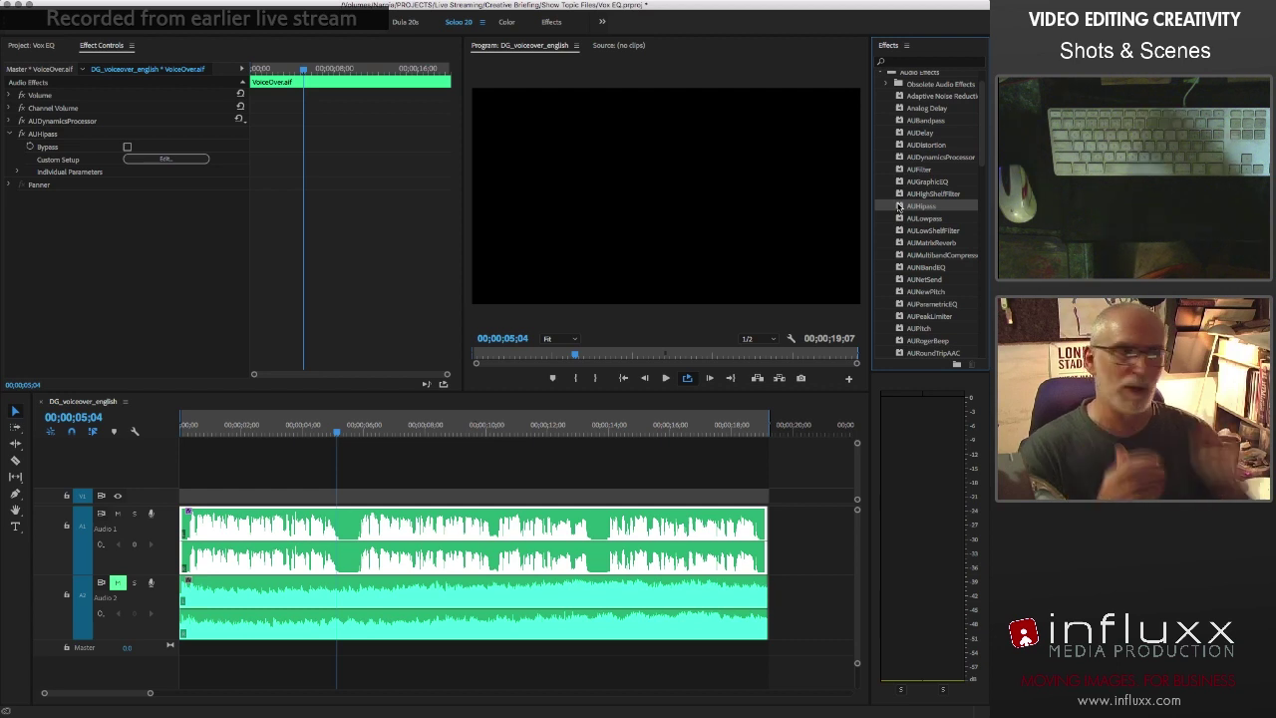
left_click(157, 160)
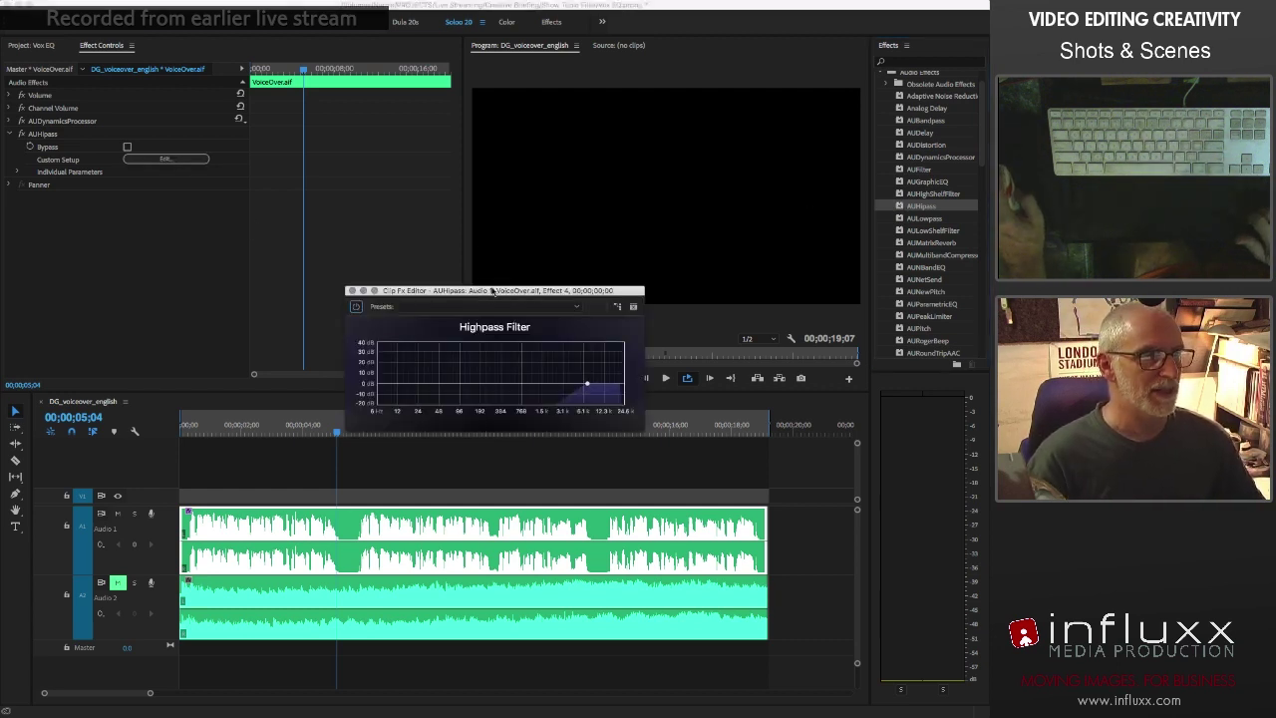
left_click_drag(493, 290, 660, 138)
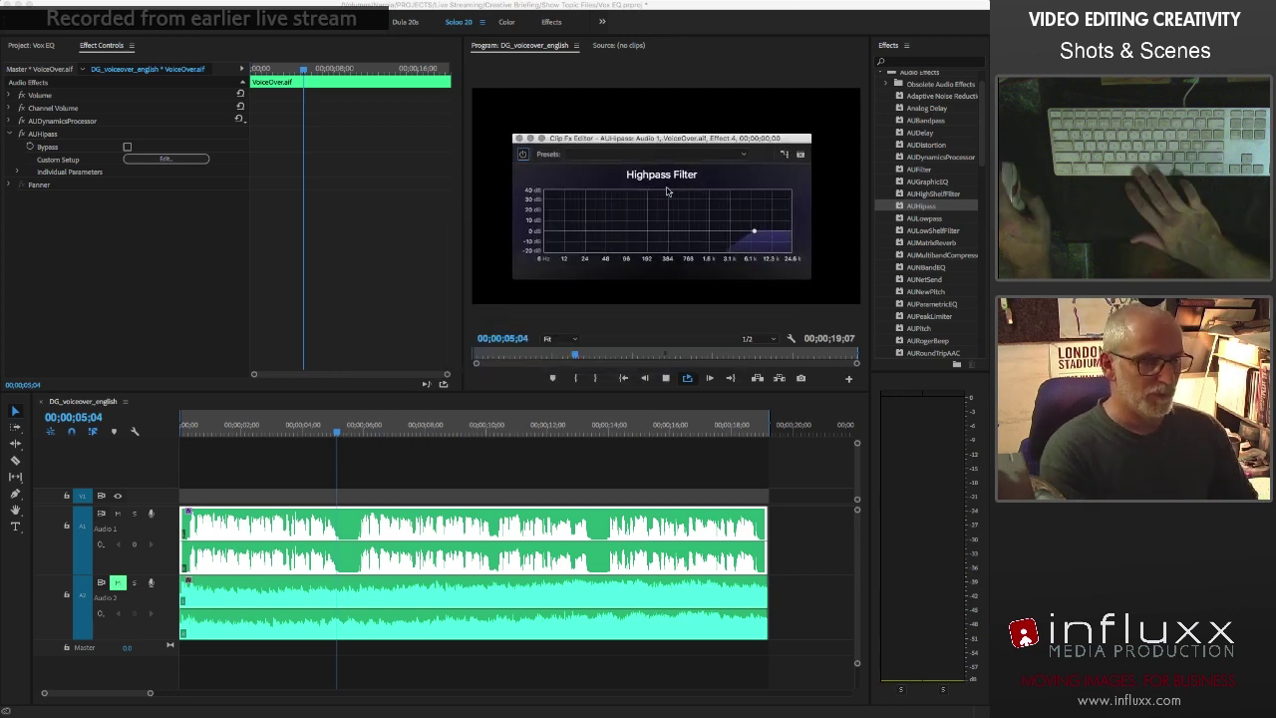
key("space")
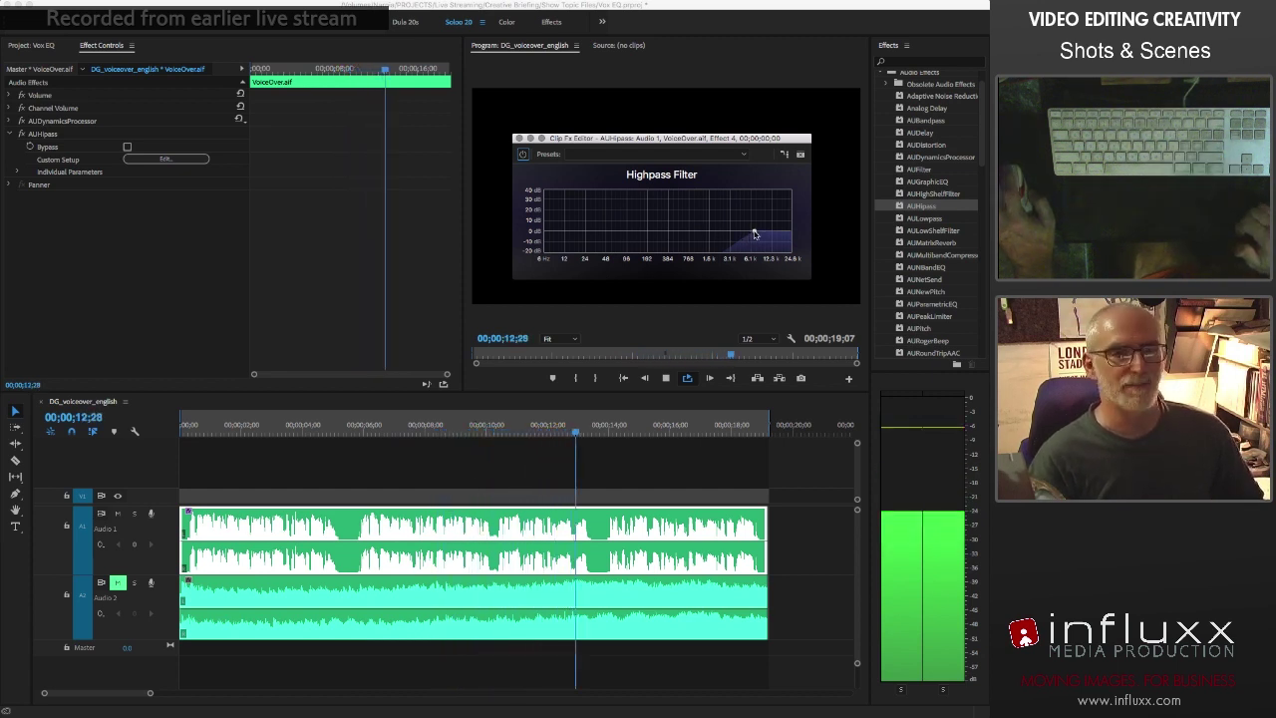
Lower the high-pass cutoff to just under 384 Hz, stopping and resuming playback to judge it
left_click_drag(755, 234, 664, 234)
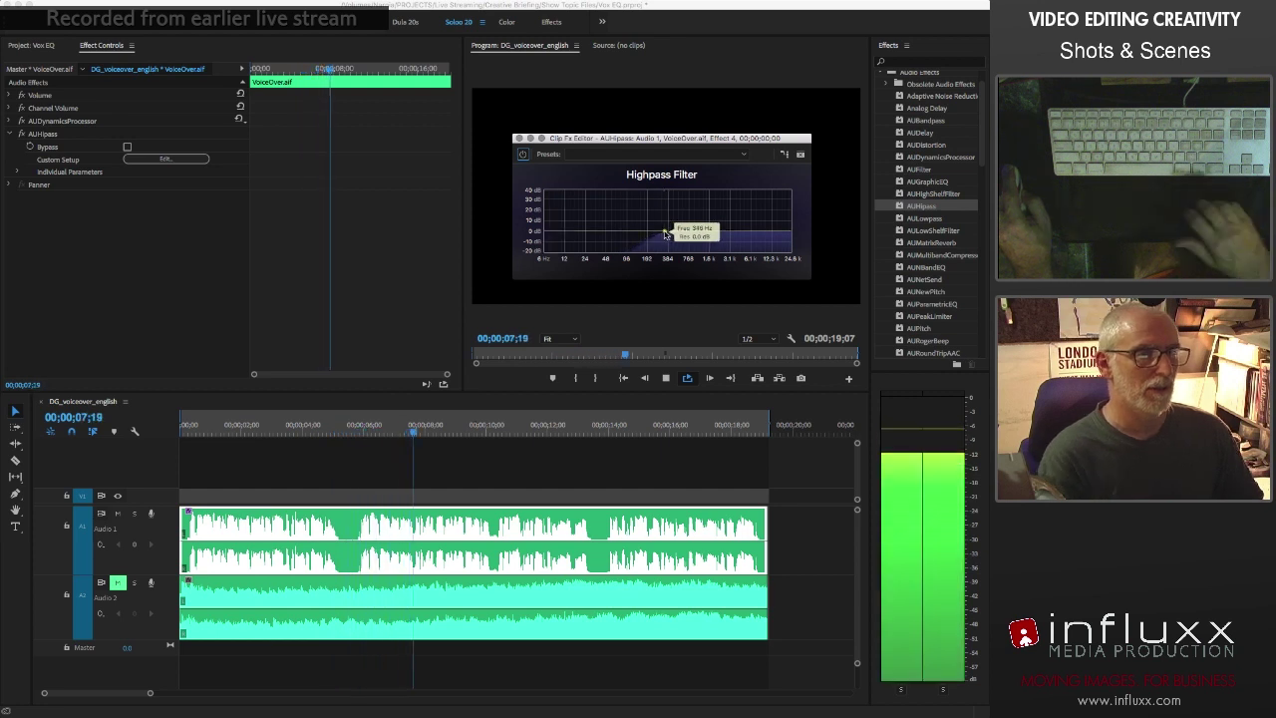
key("space")
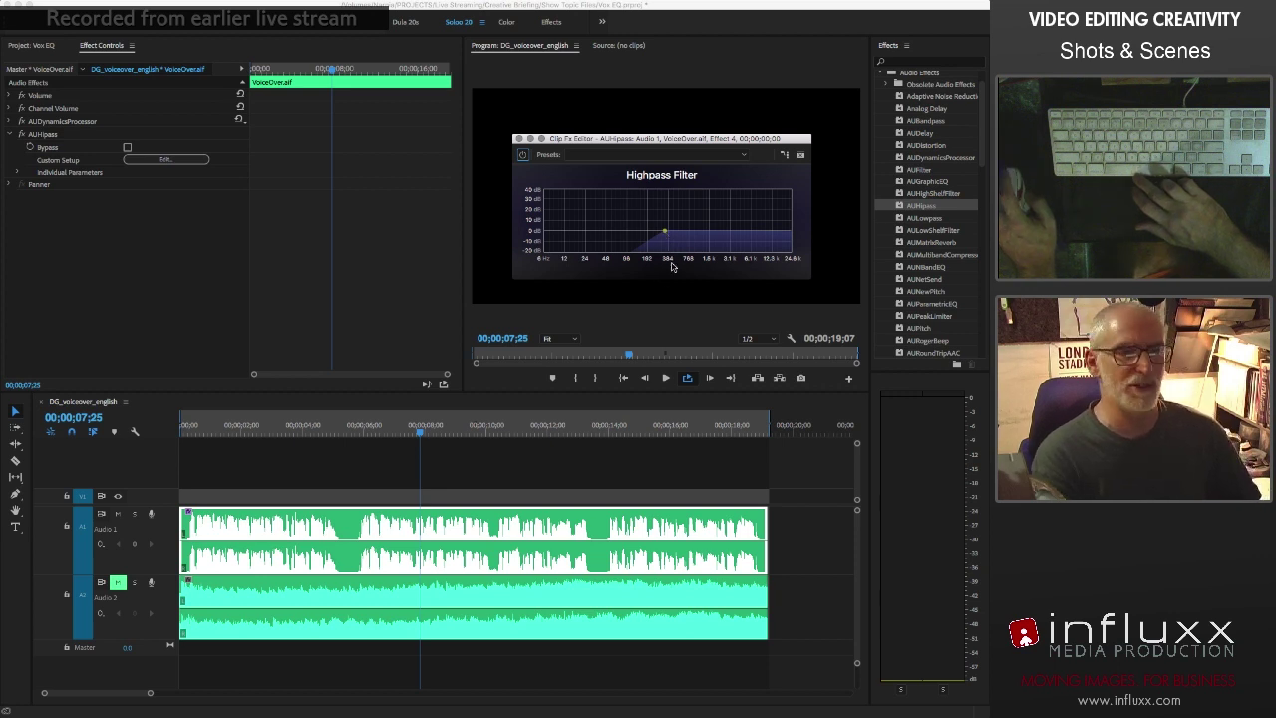
key("space")
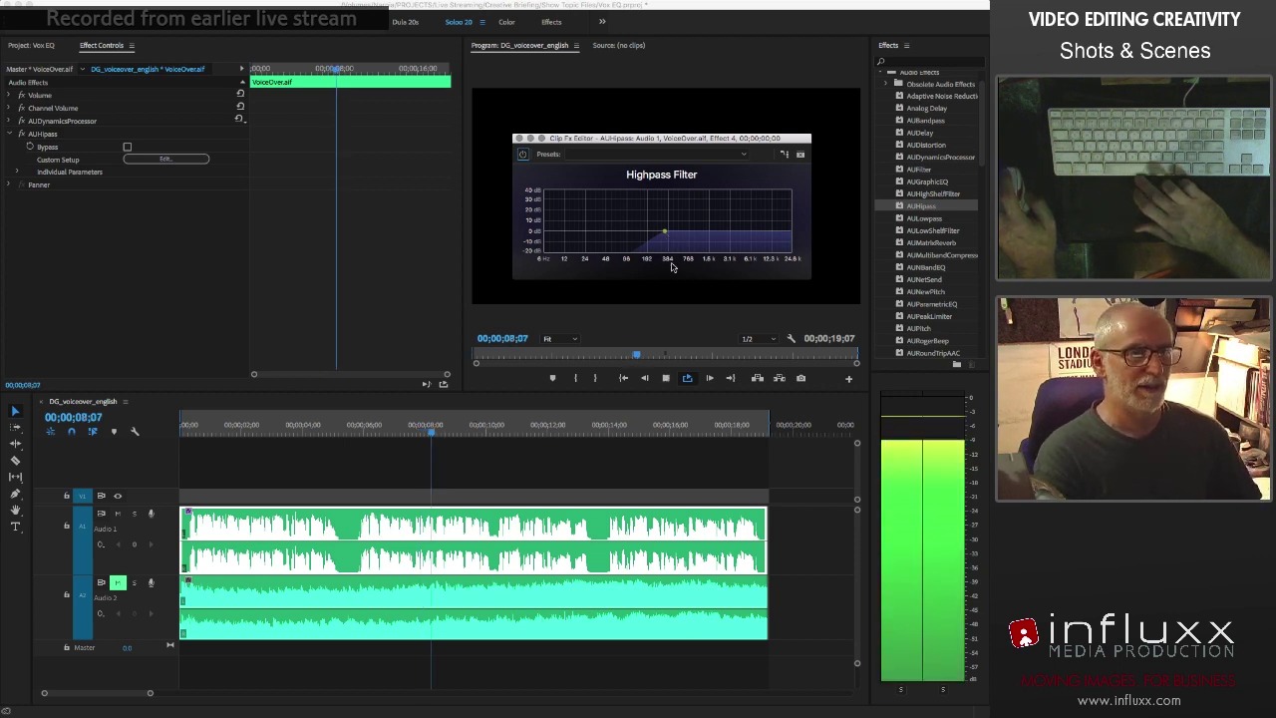
left_click(523, 157)
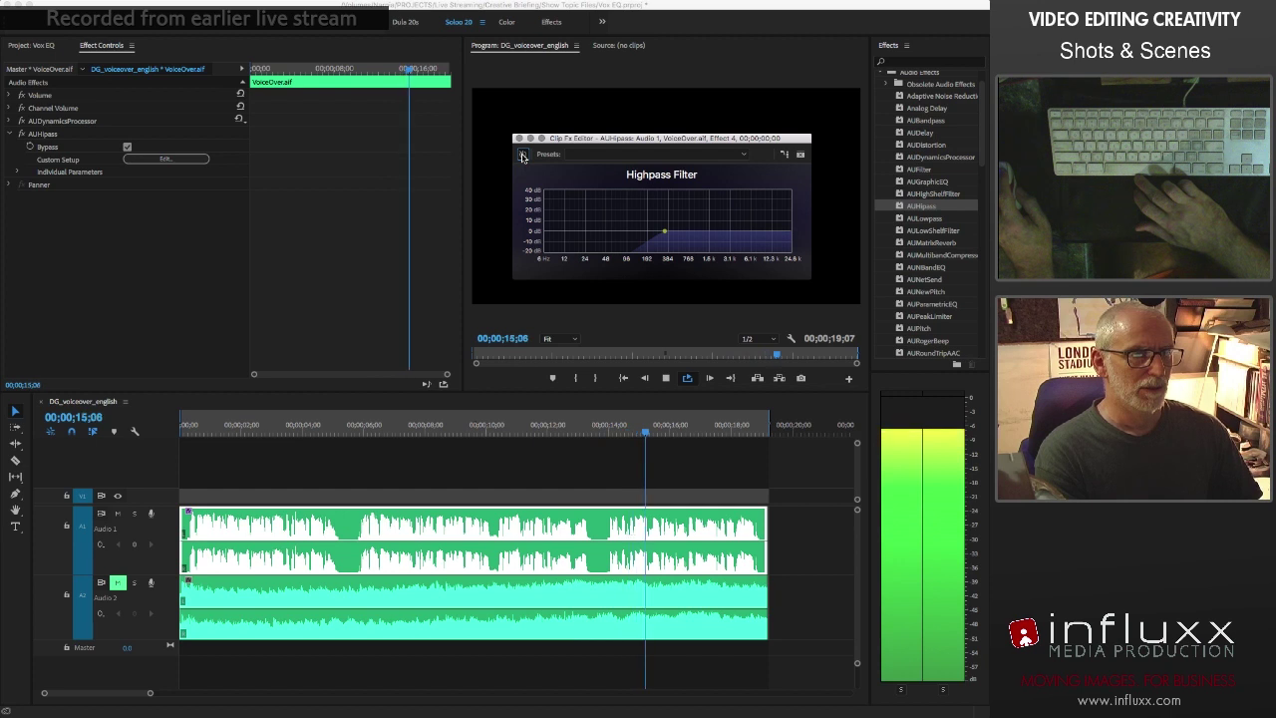
left_click(523, 156)
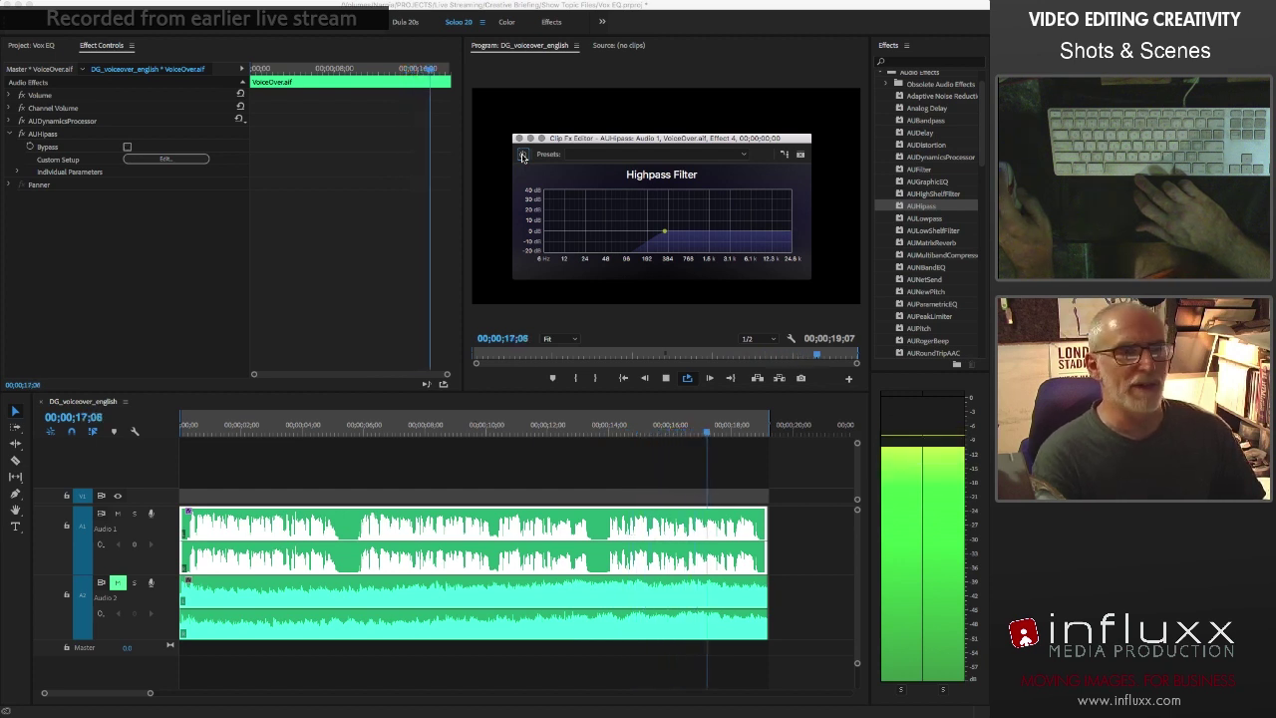
key("space")
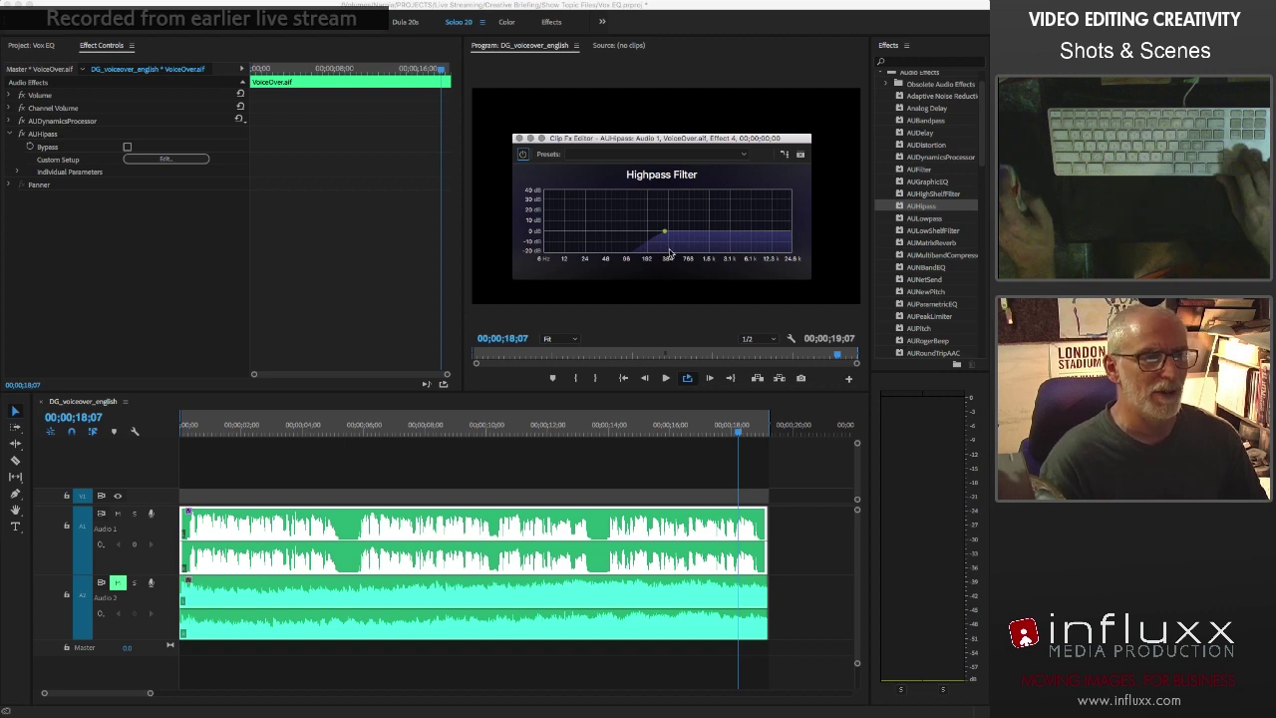
left_click(17, 173)
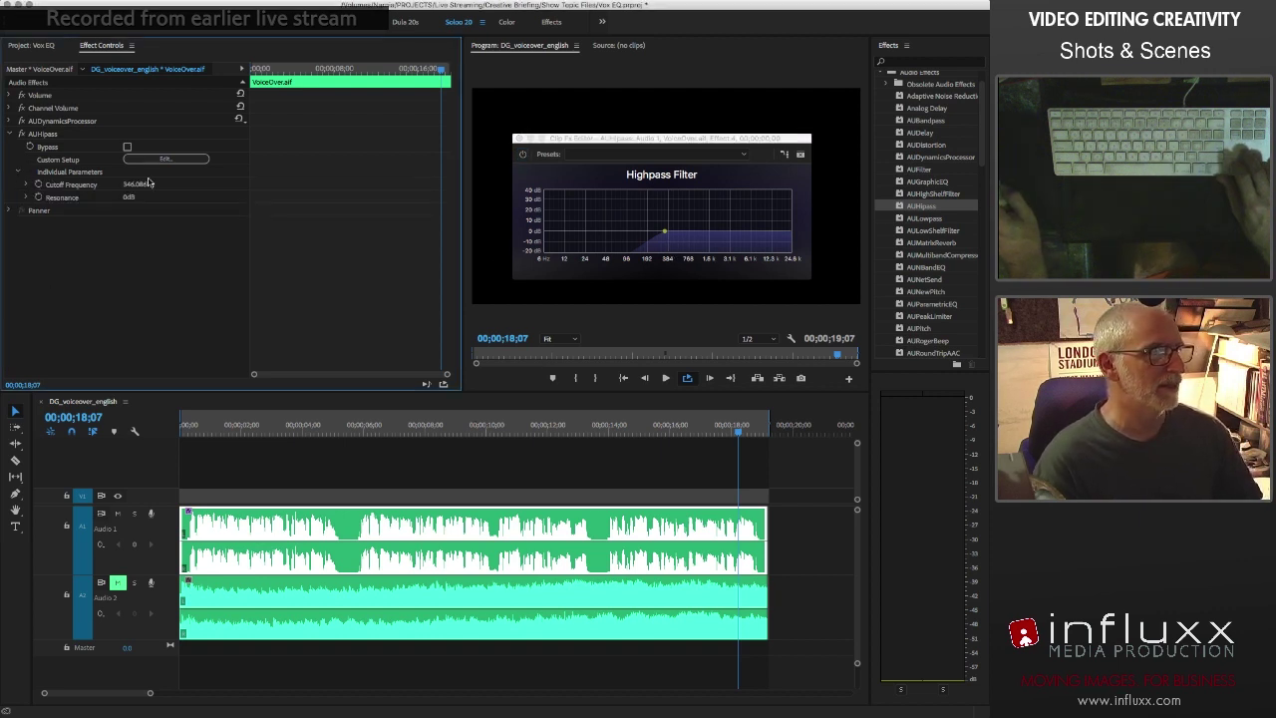
left_click(25, 185)
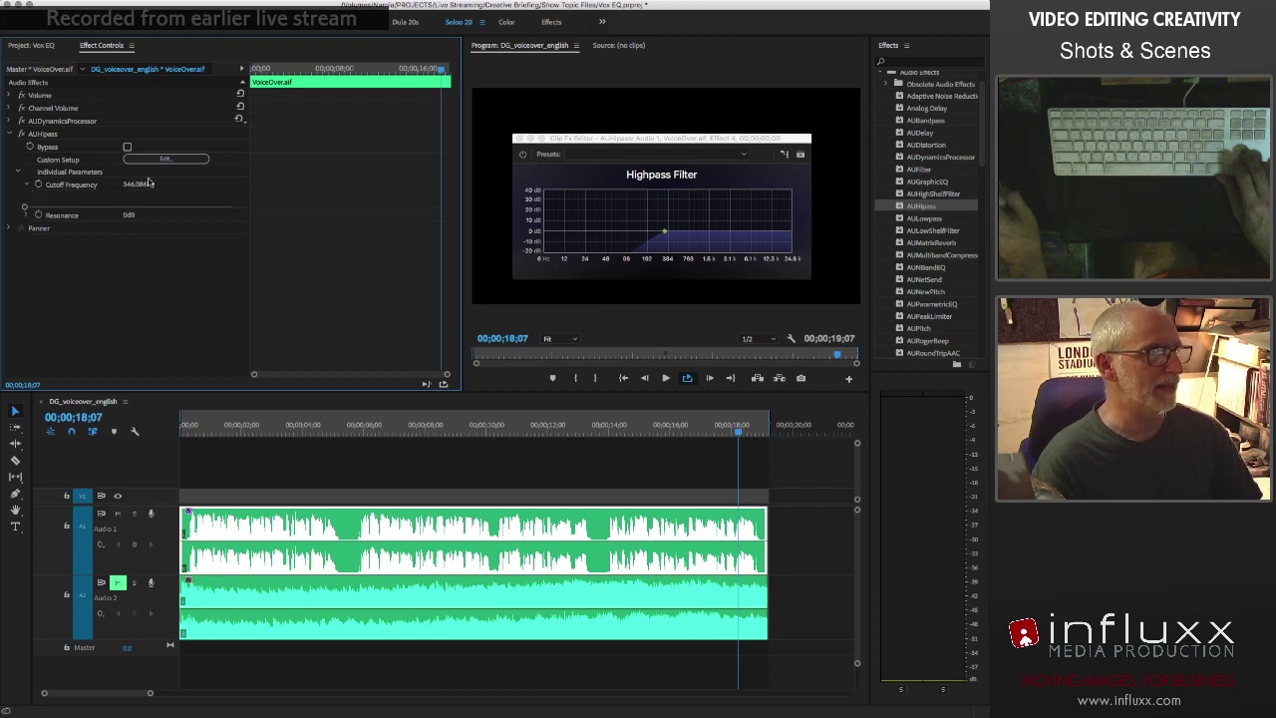
left_click(26, 187)
left_click(17, 173)
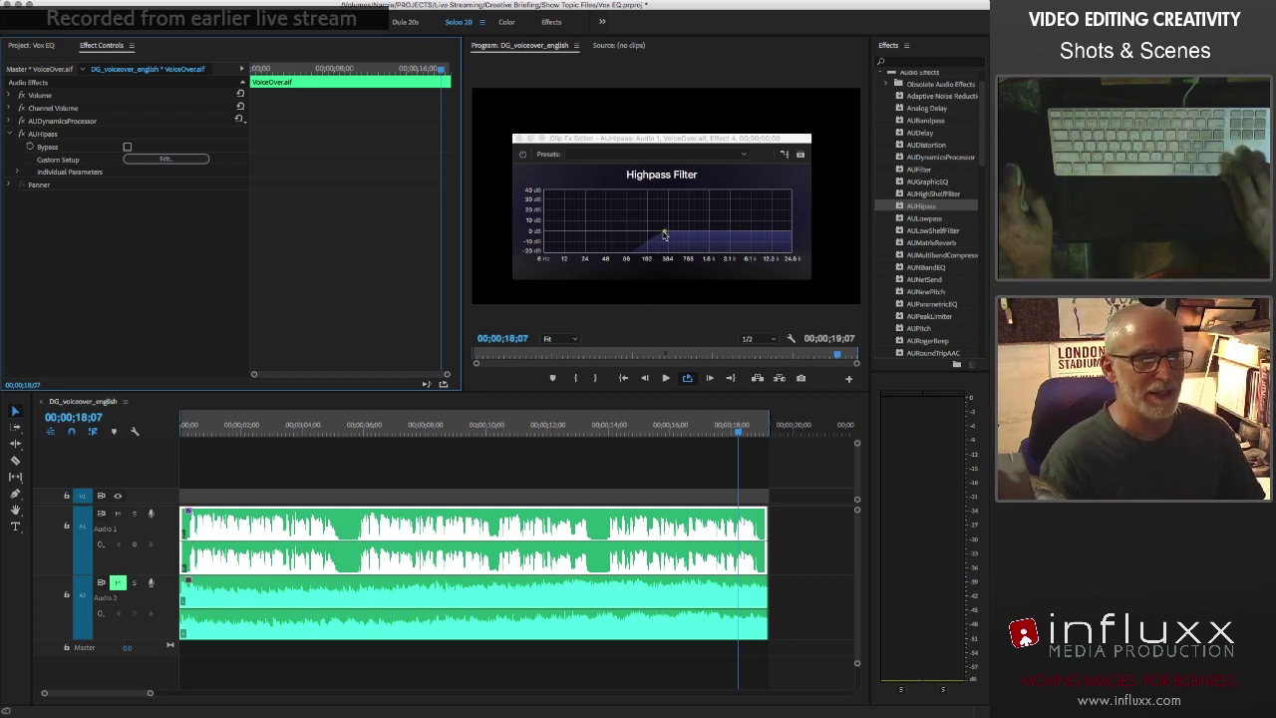
Close the Highpass Filter editor, collapse AUHipass, and play the voiceover, stopping at 07;19
left_click_drag(538, 138, 470, 125)
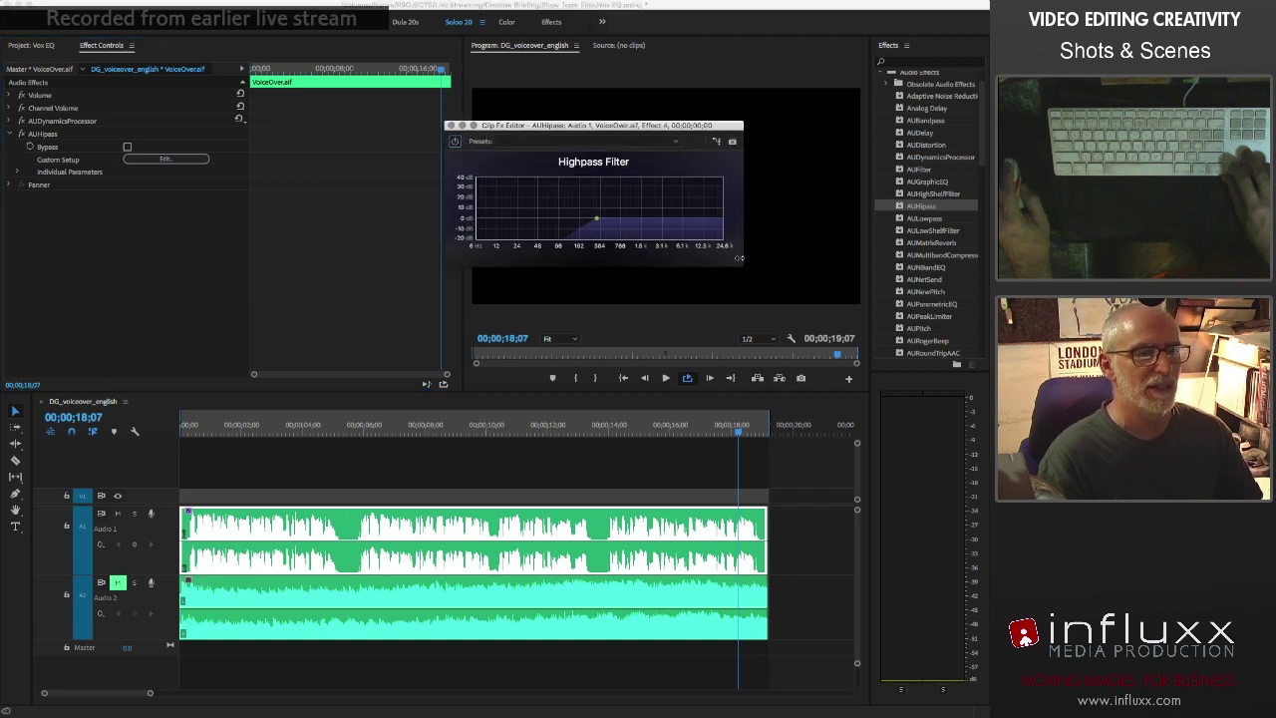
left_click_drag(740, 265, 776, 298)
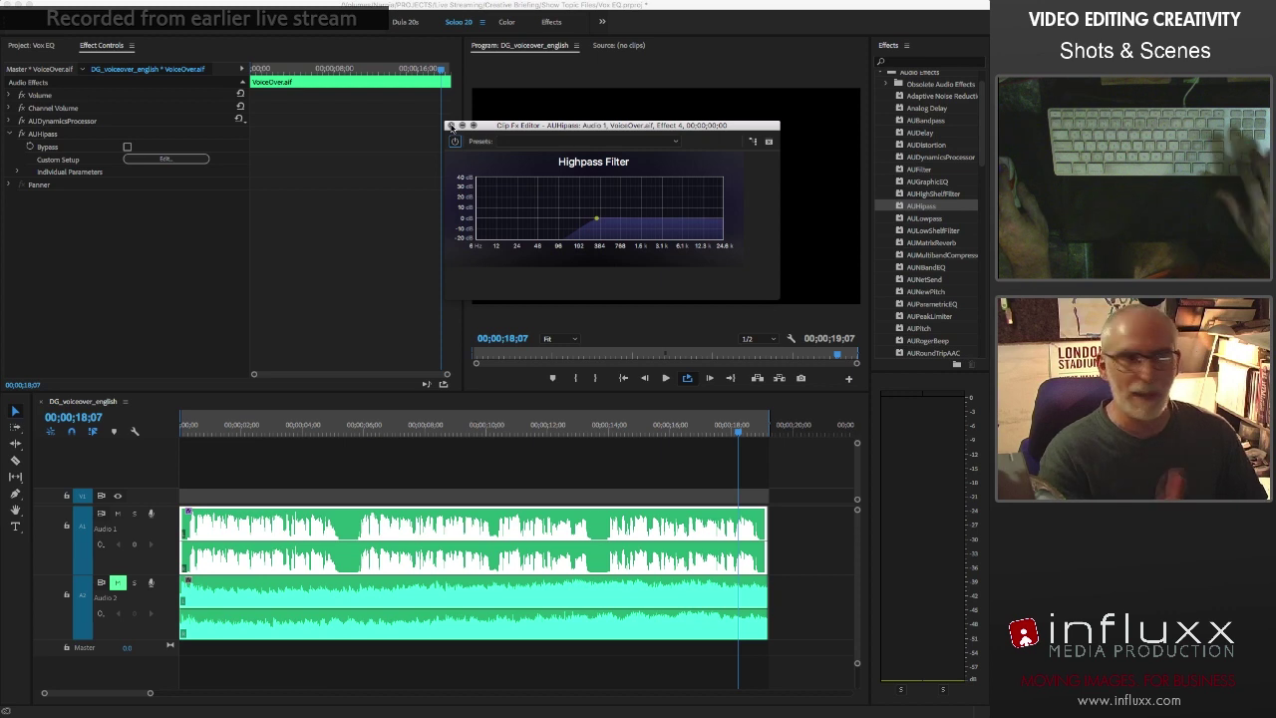
left_click(451, 126)
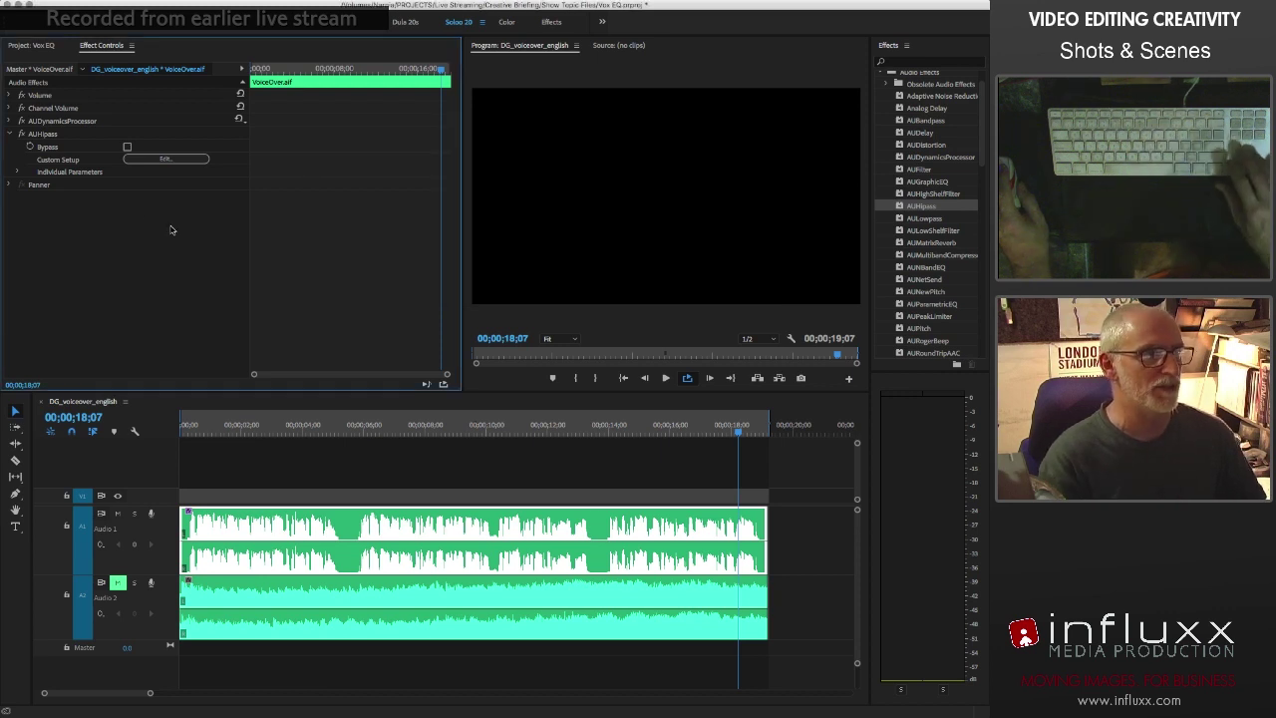
left_click(9, 134)
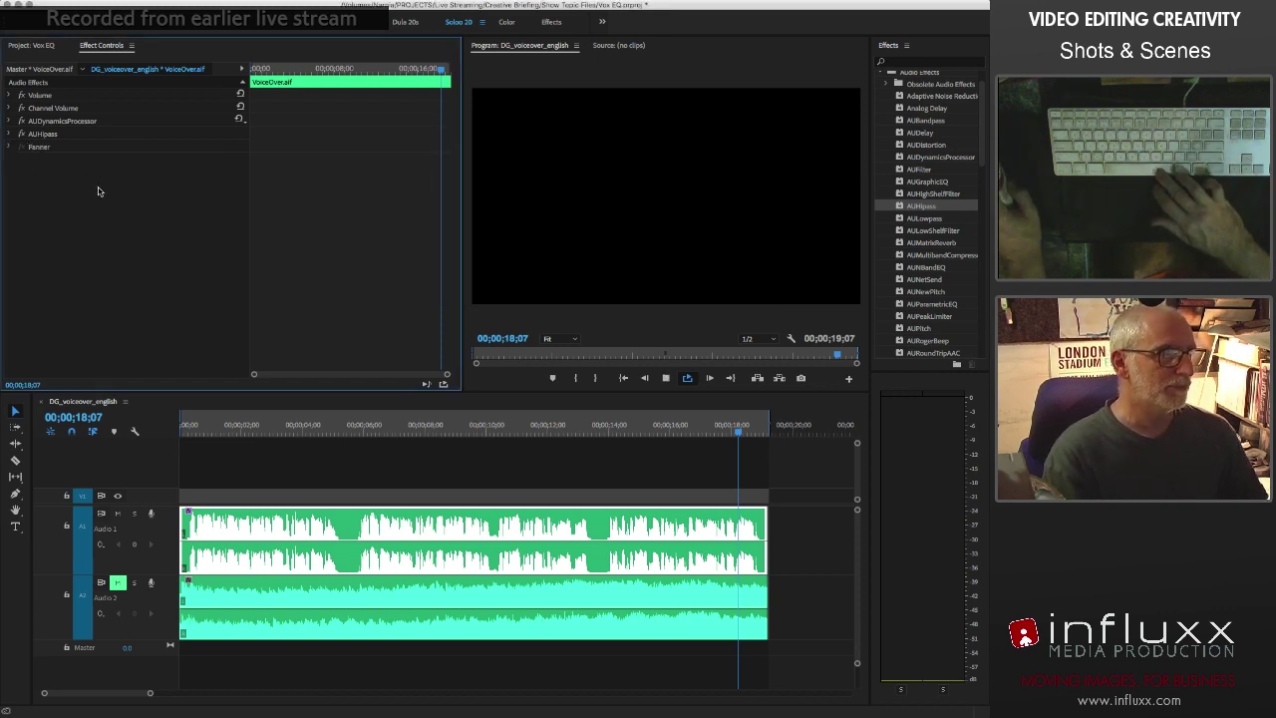
key("space")
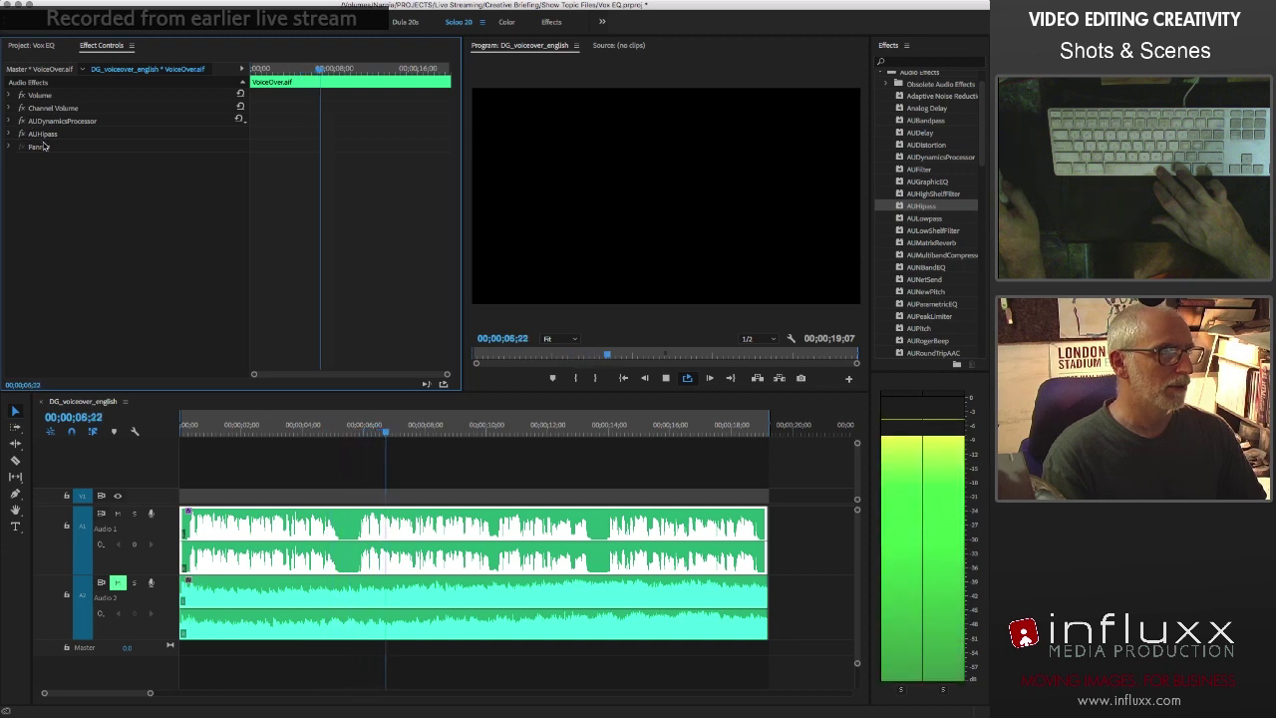
key("space")
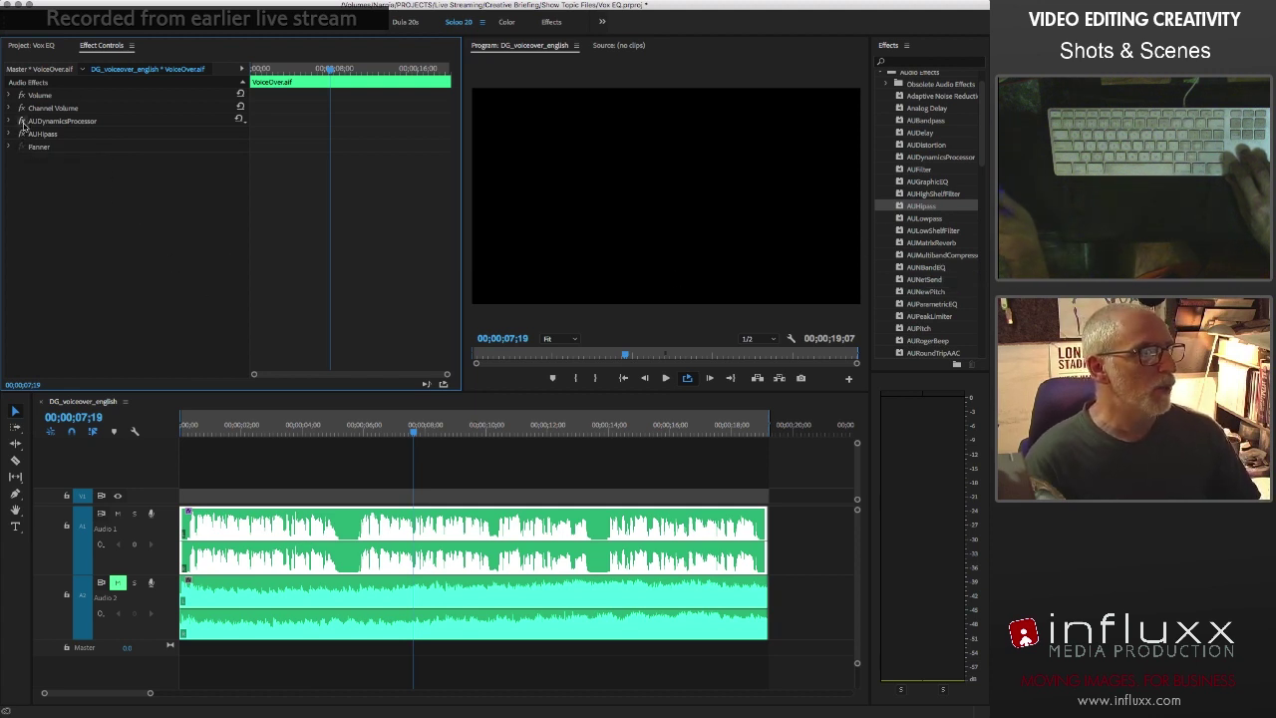
Add AUMultibandCompressor below AUHipass and open its Multiband Compressor editor over the monitor
left_click(939, 257)
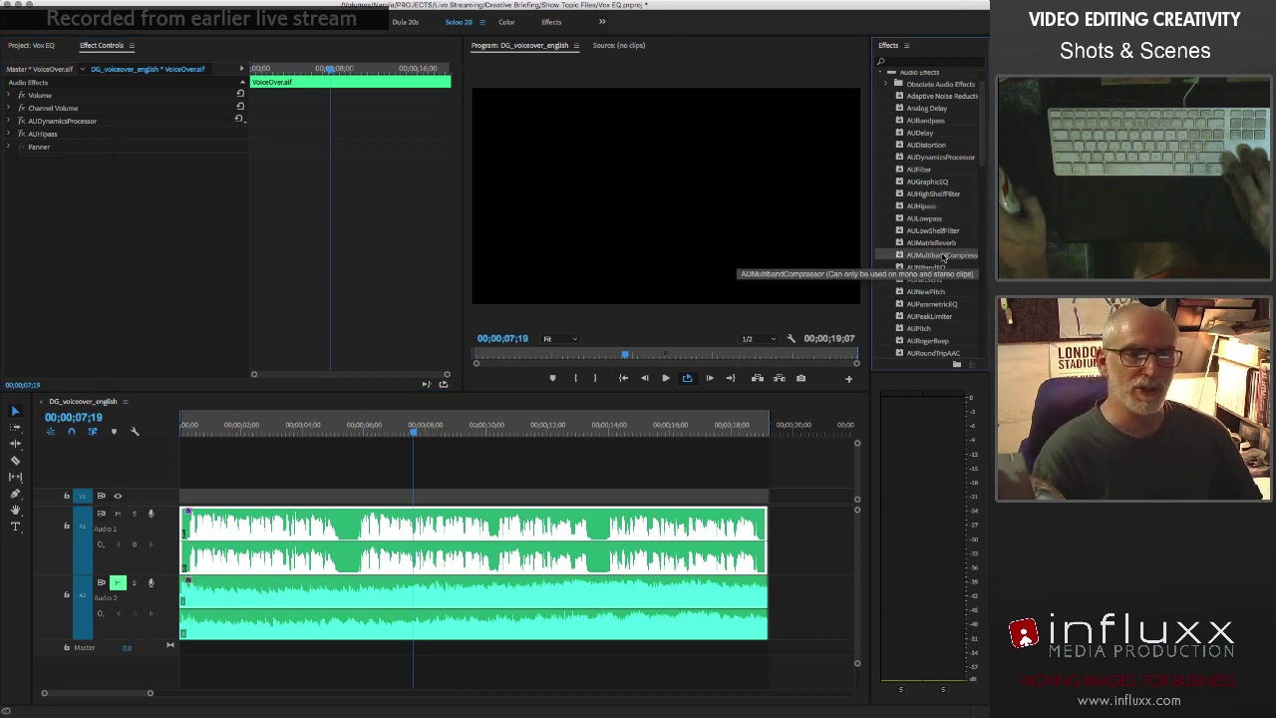
left_click_drag(942, 258, 155, 144)
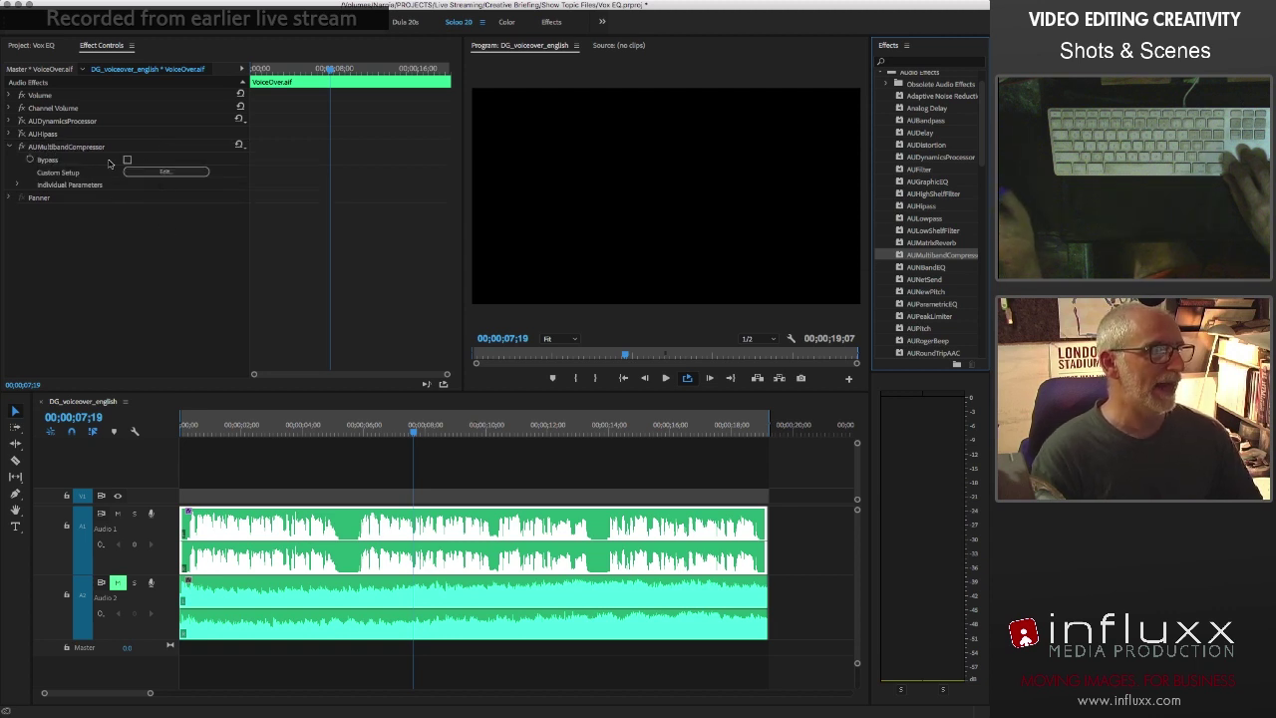
left_click(161, 172)
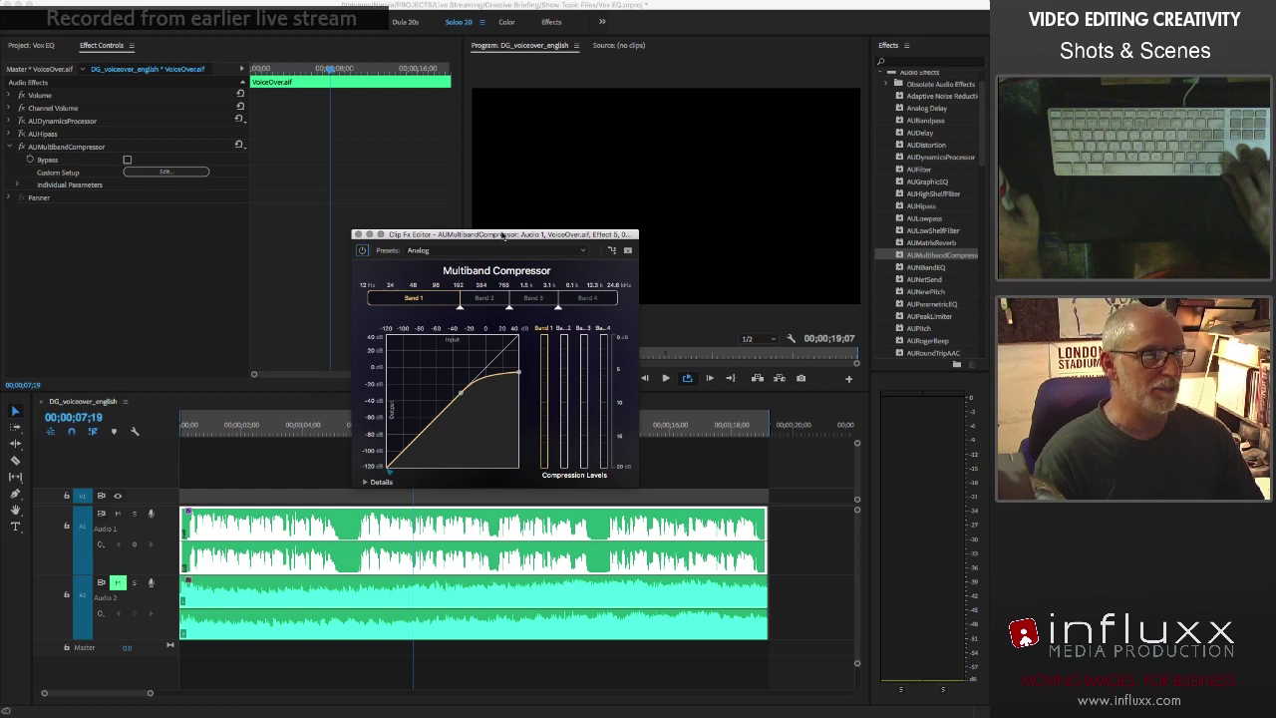
left_click_drag(504, 235, 743, 73)
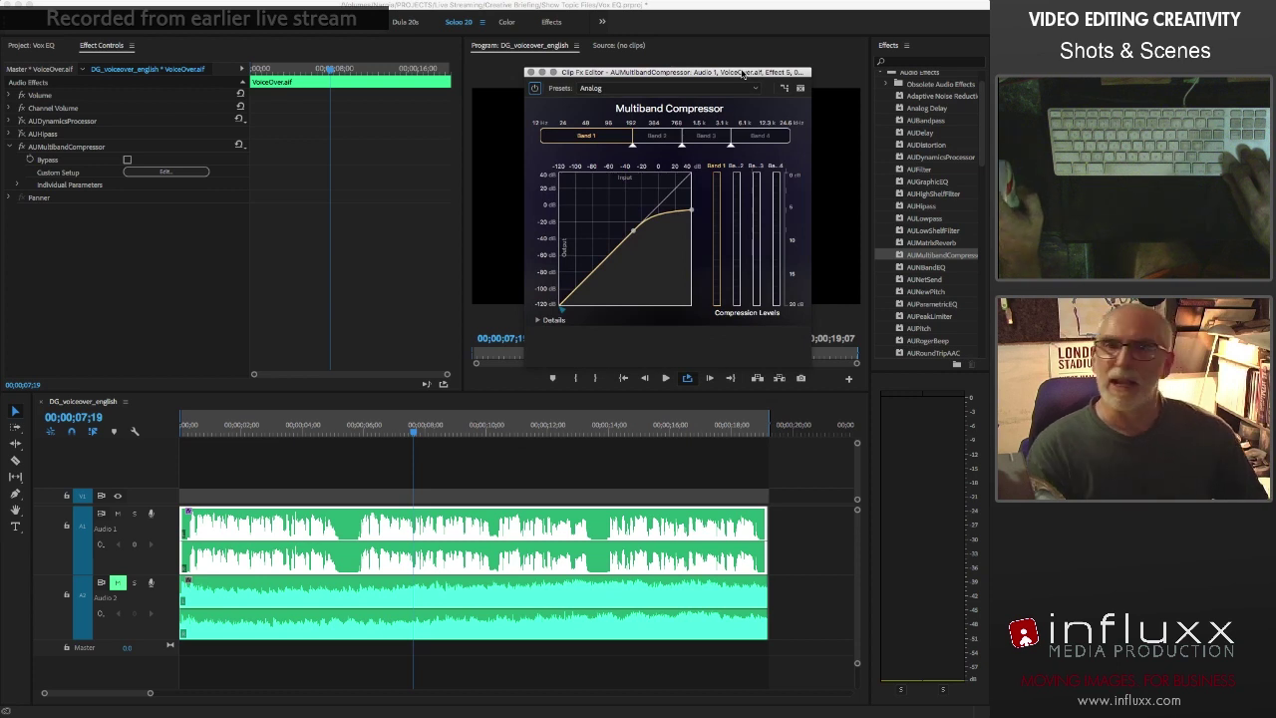
Expand the compressor Details, review Bands 1–4, and move the Band 1/2 crossover to about 209 Hz
left_click(539, 321)
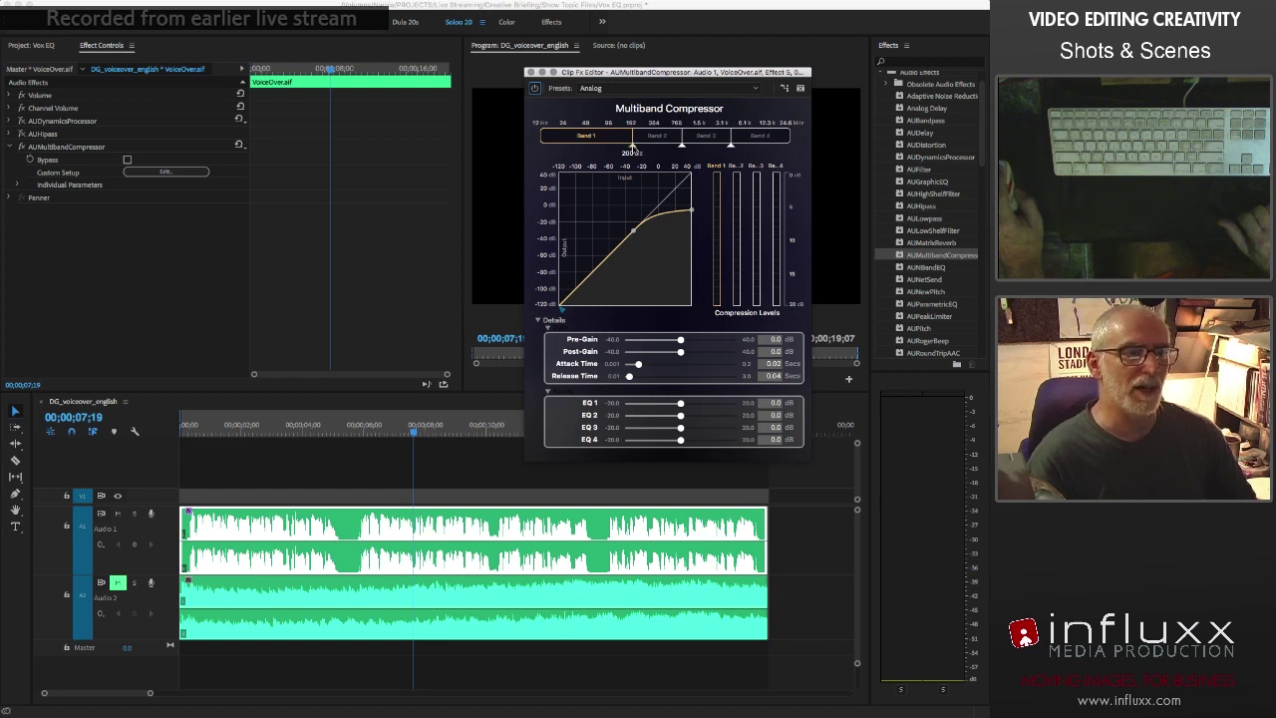
left_click(657, 137)
left_click(710, 137)
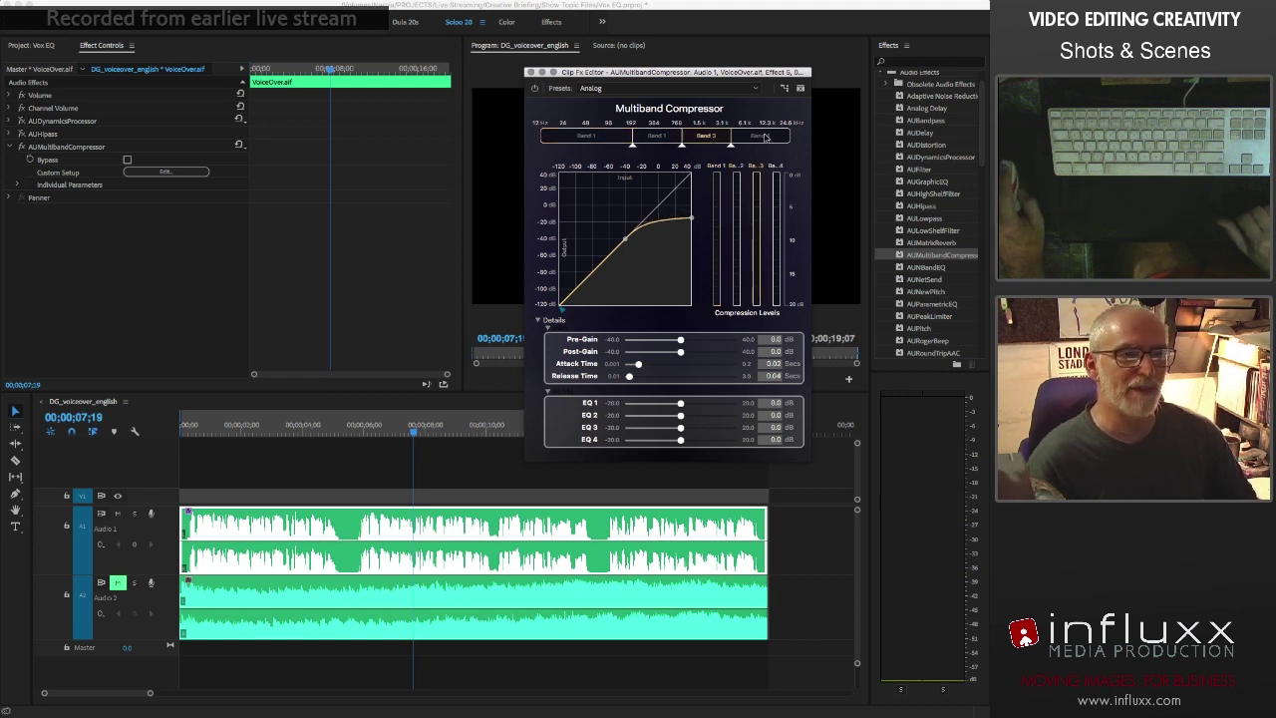
left_click(599, 140)
left_click(657, 137)
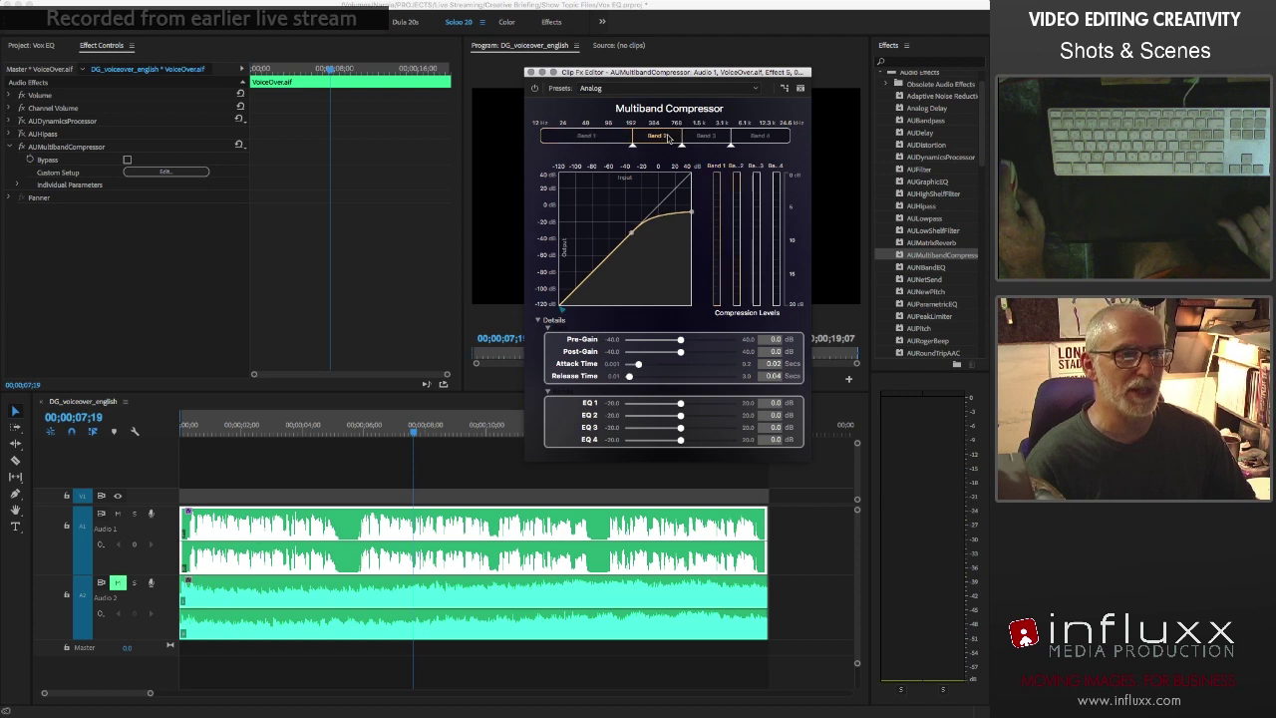
left_click(708, 138)
left_click(763, 138)
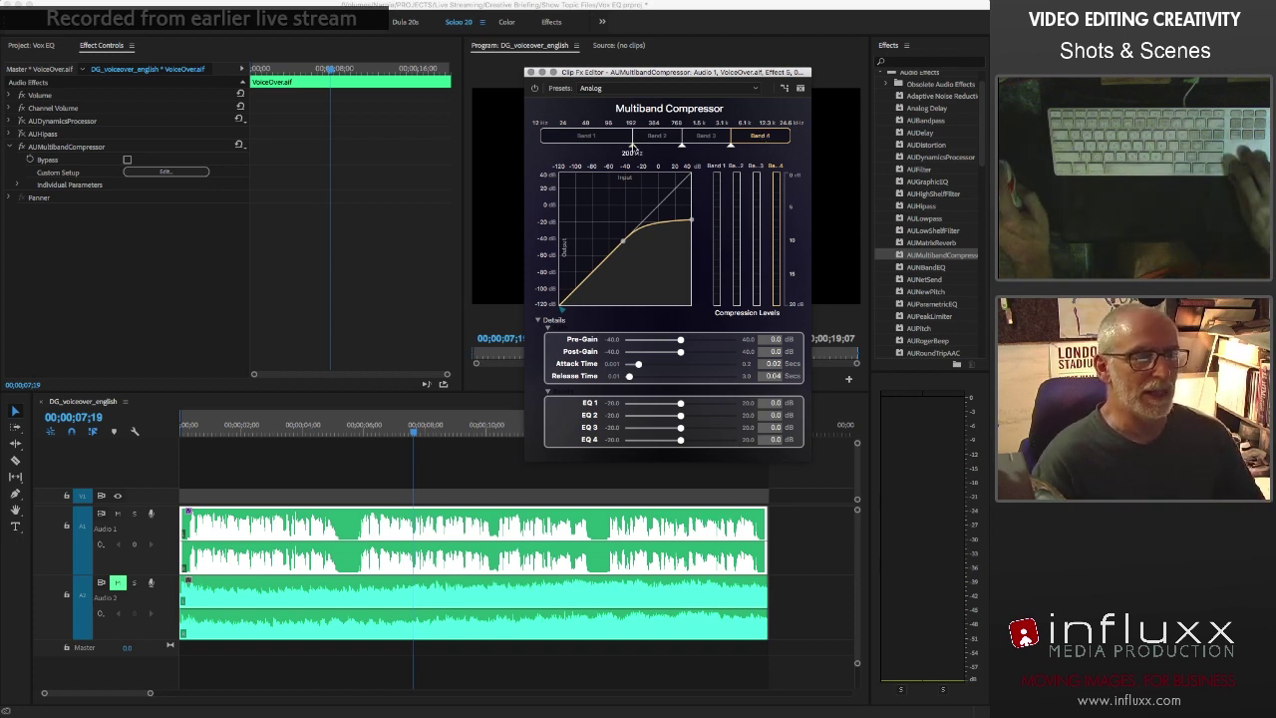
left_click_drag(632, 151, 609, 154)
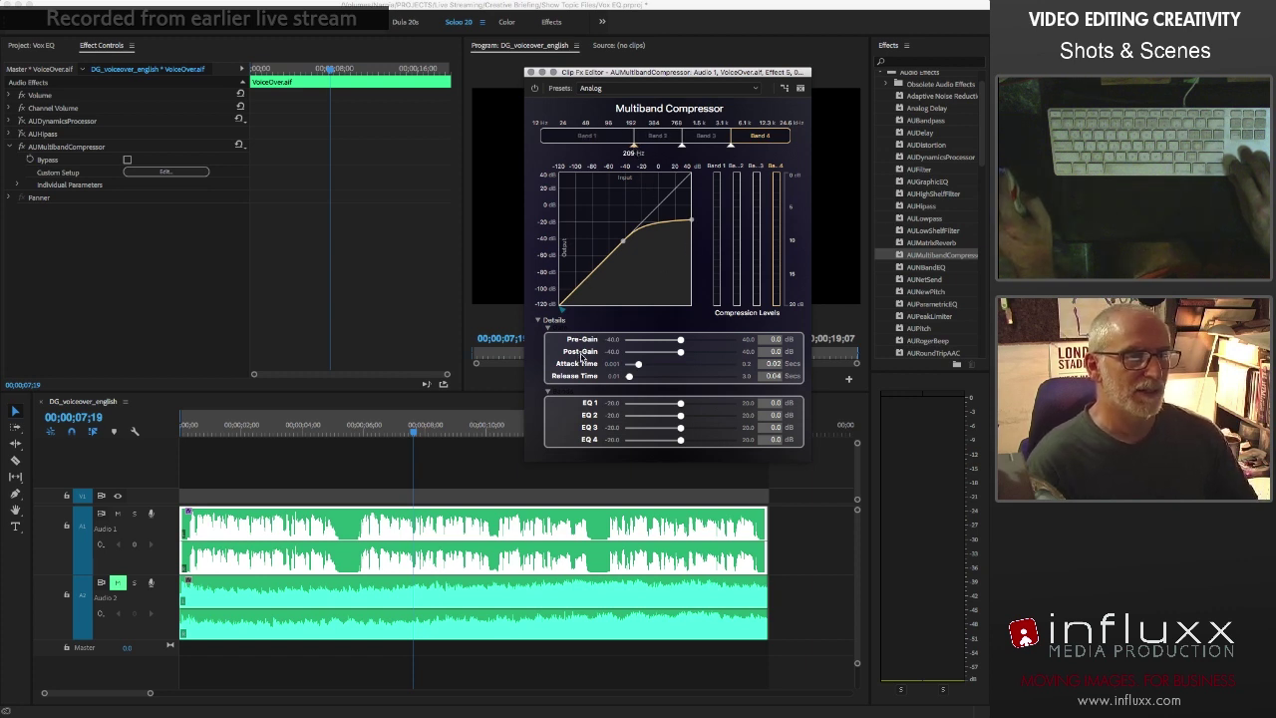
Lower Band 1's compression threshold and output ceiling, then audition the voiceover
left_click(589, 137)
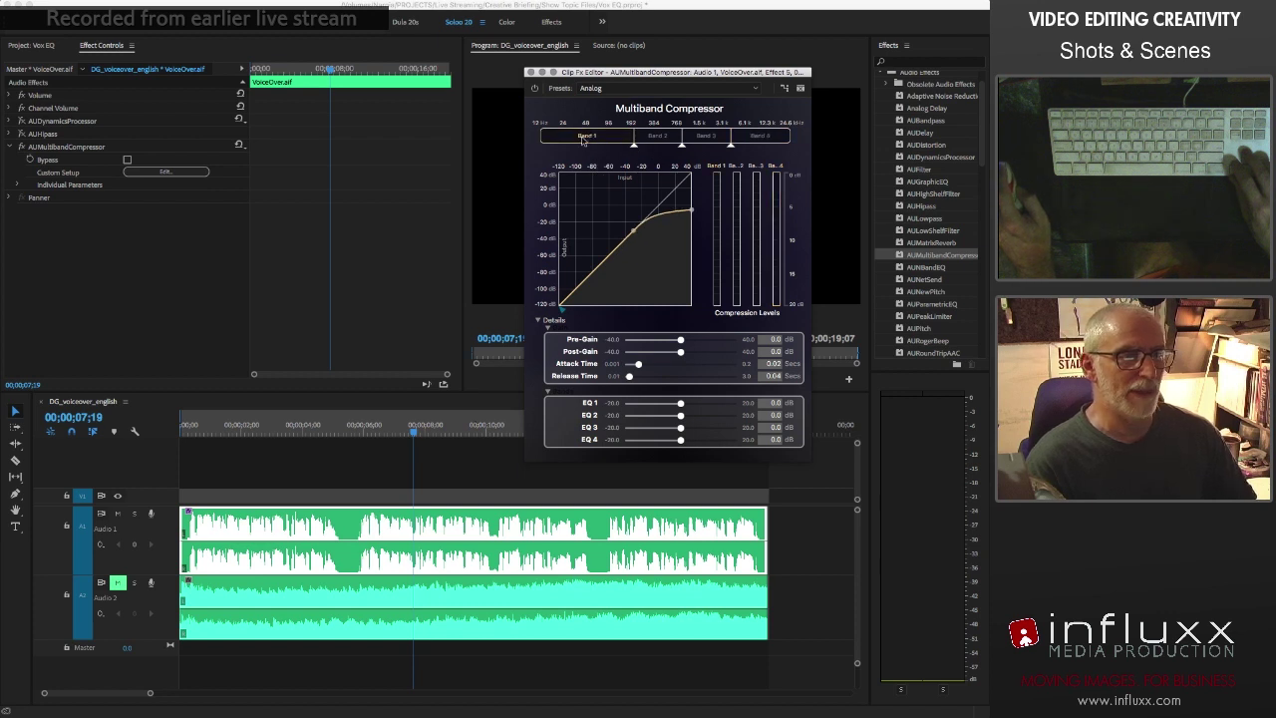
left_click_drag(633, 233, 619, 243)
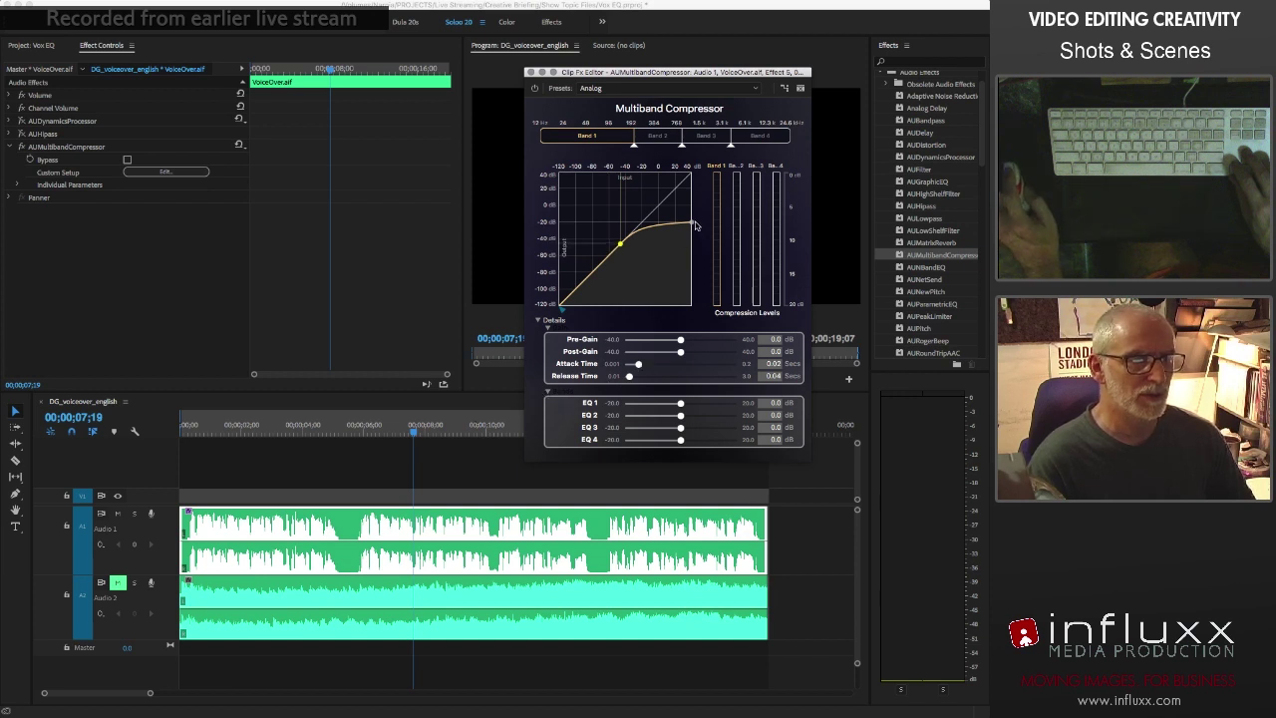
left_click_drag(693, 226, 688, 235)
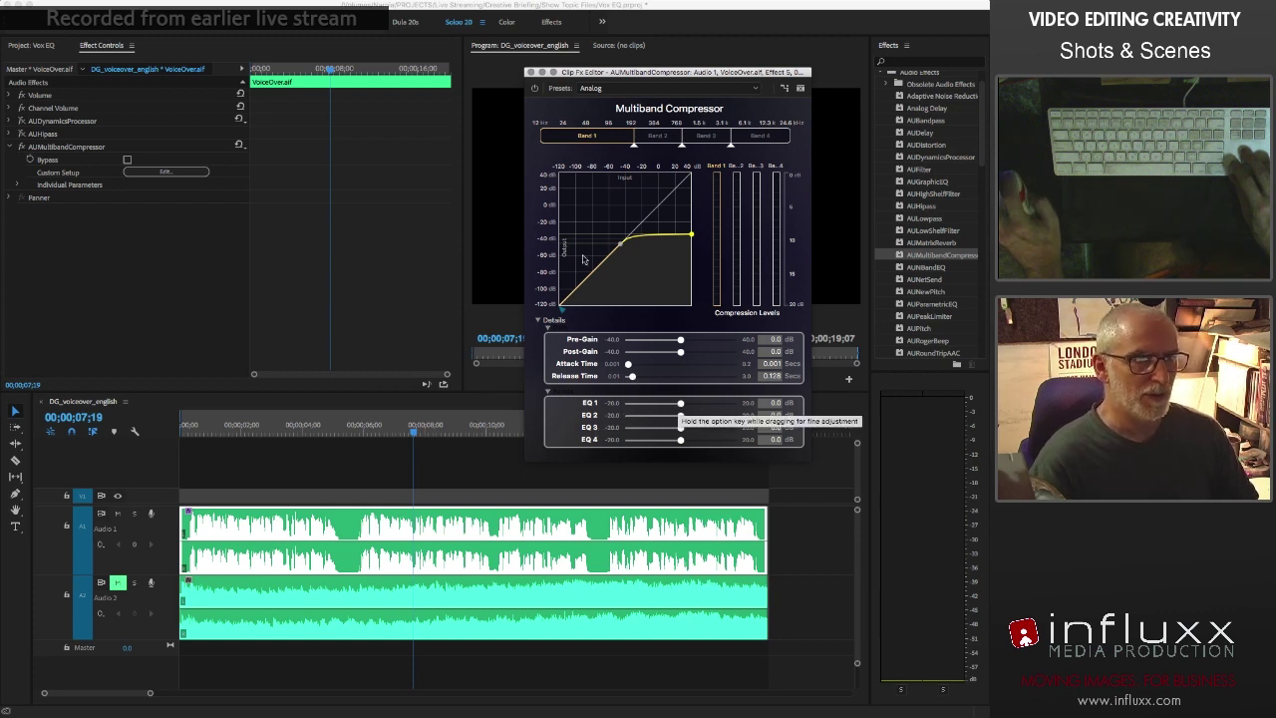
key("space")
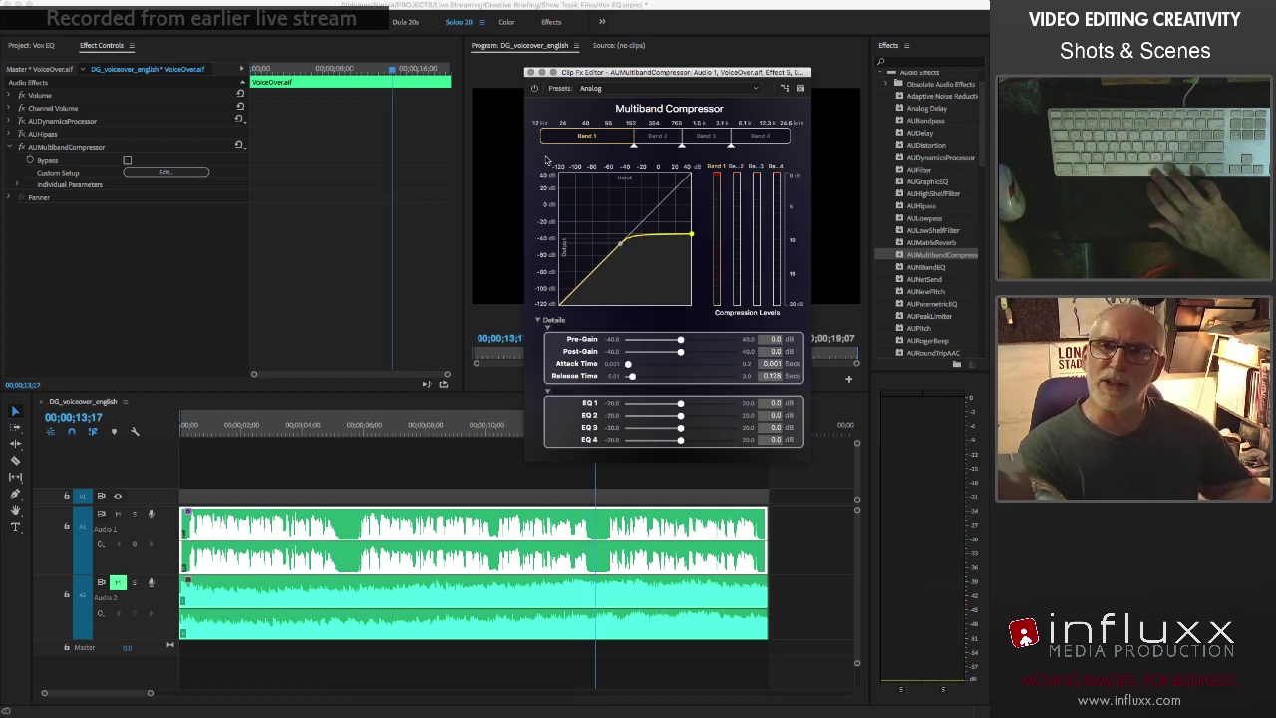
Set Band 2's threshold to about -39 dB, Band 3 to -32.3 dB, Band 4 to -29.3 dB
left_click(657, 136)
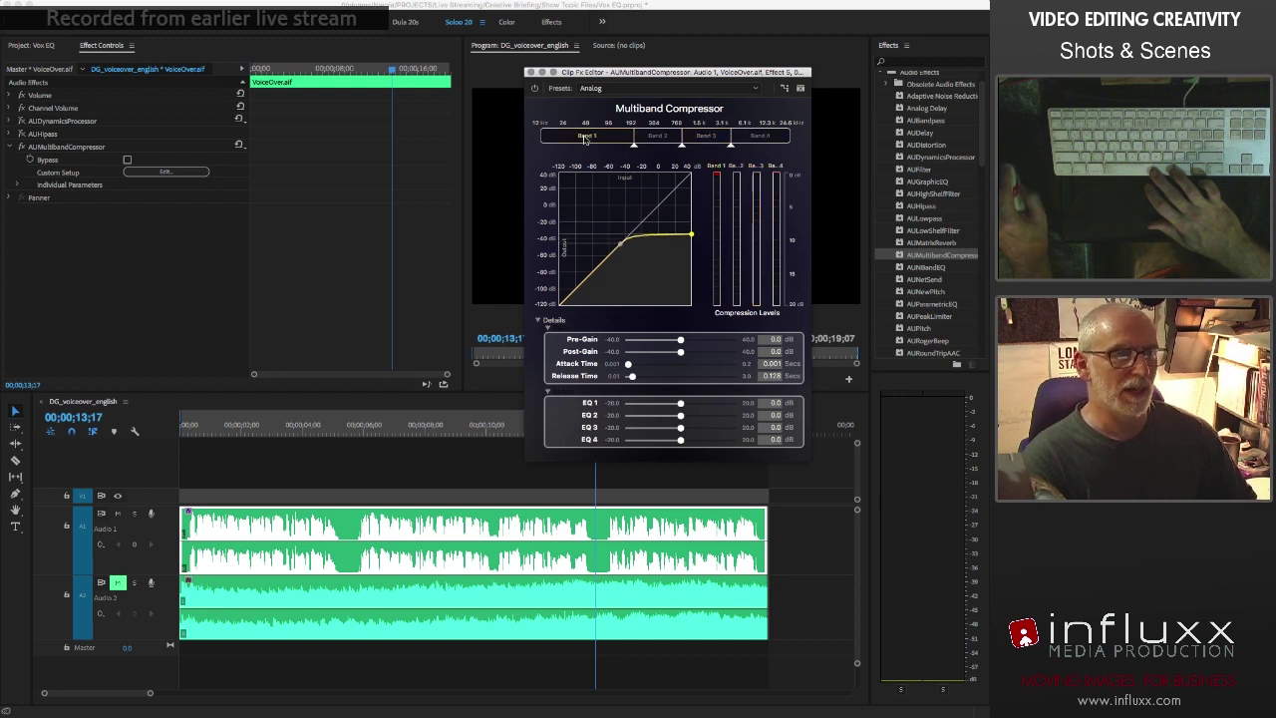
key("space")
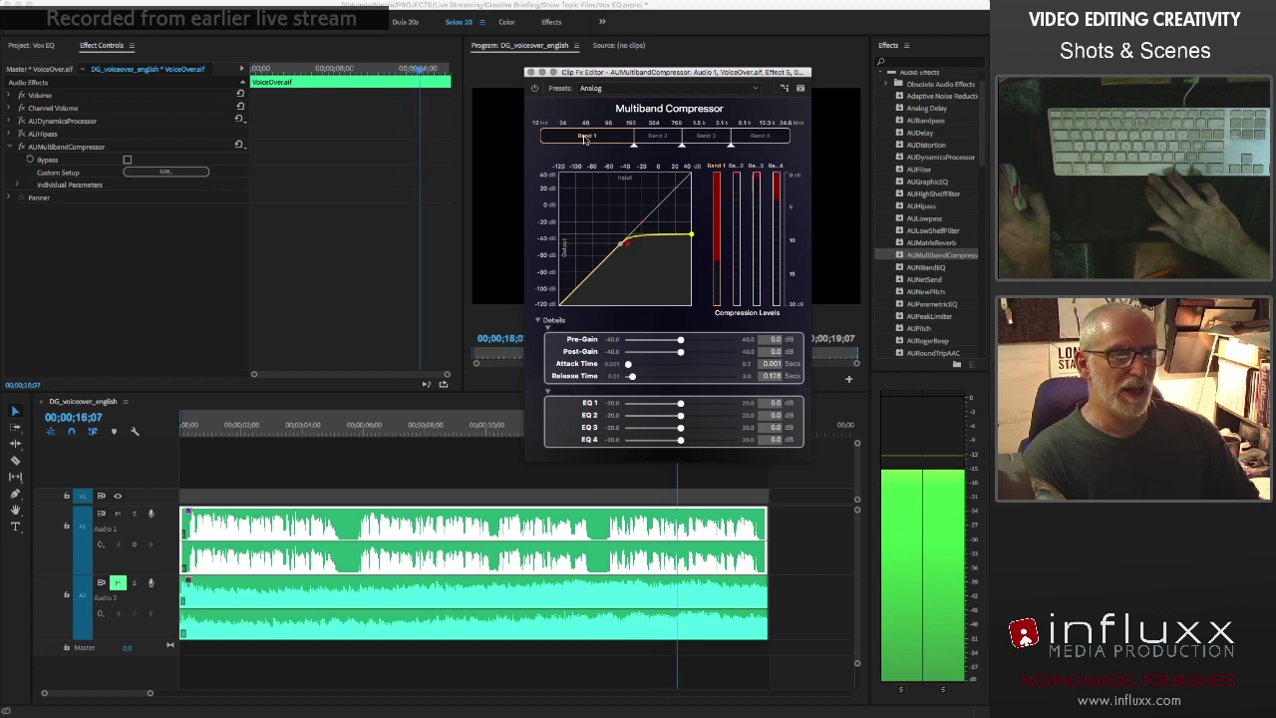
key("space")
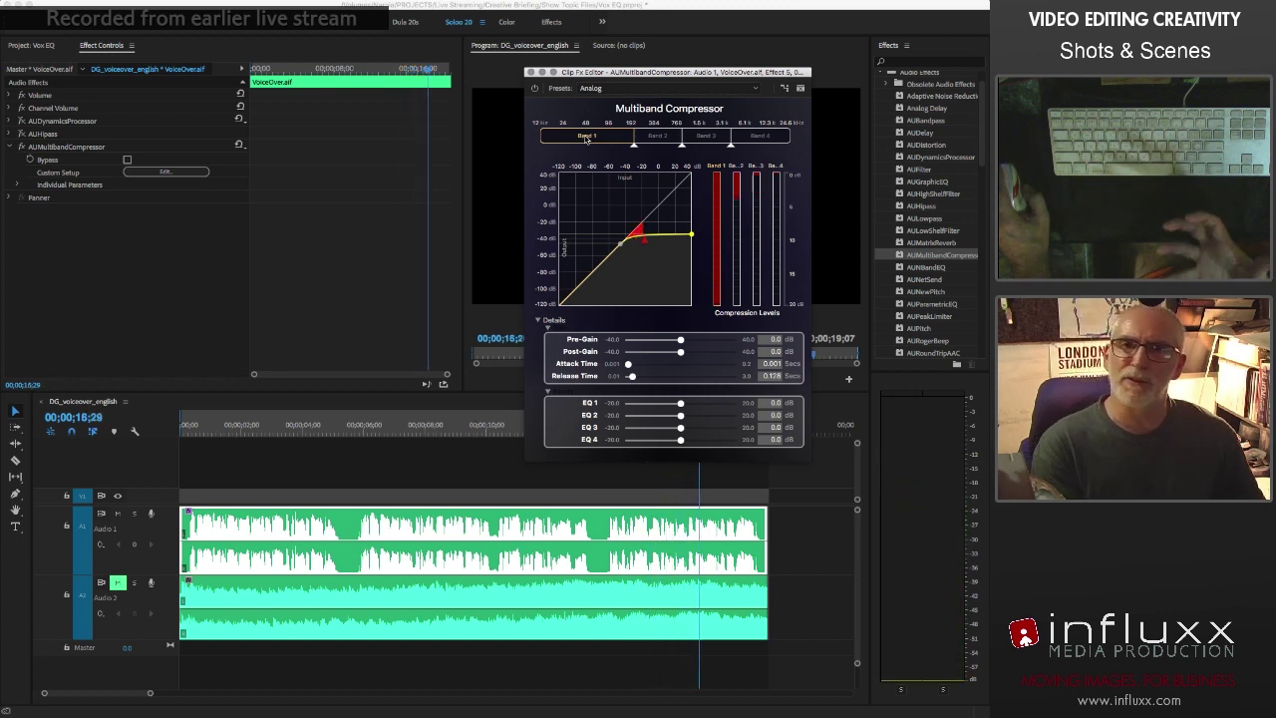
left_click(586, 136)
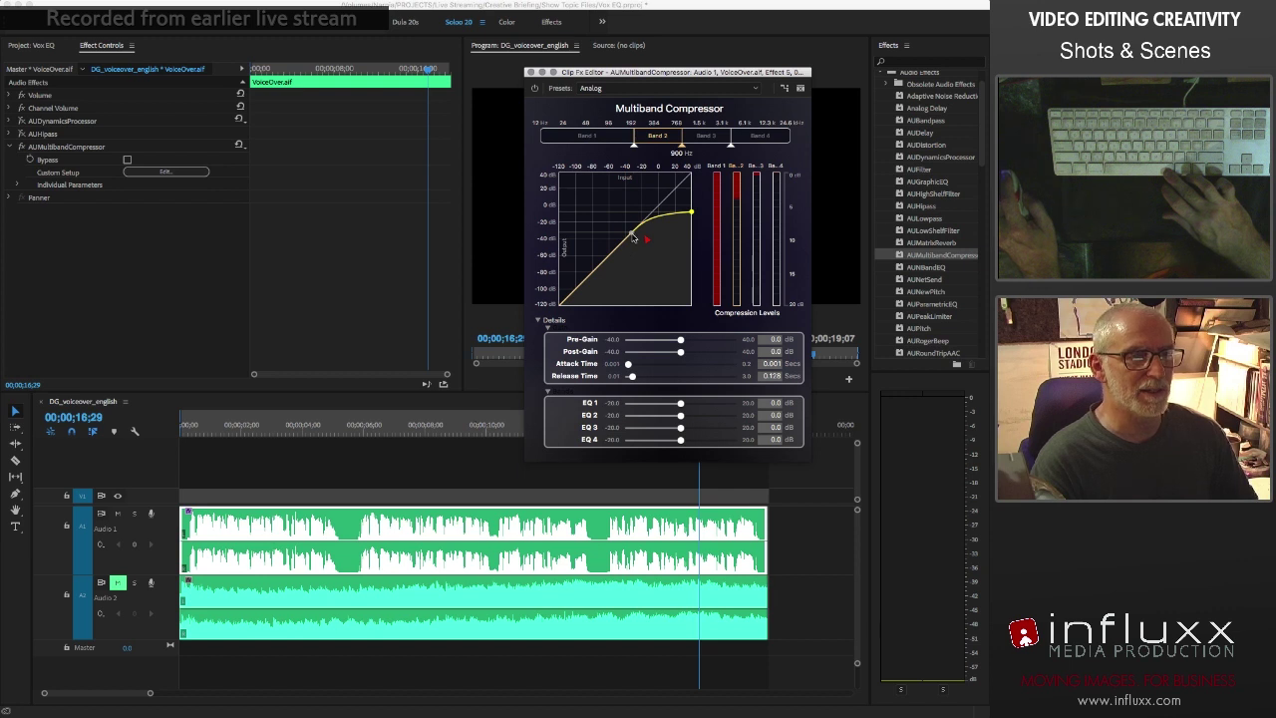
mouse_move(631, 241)
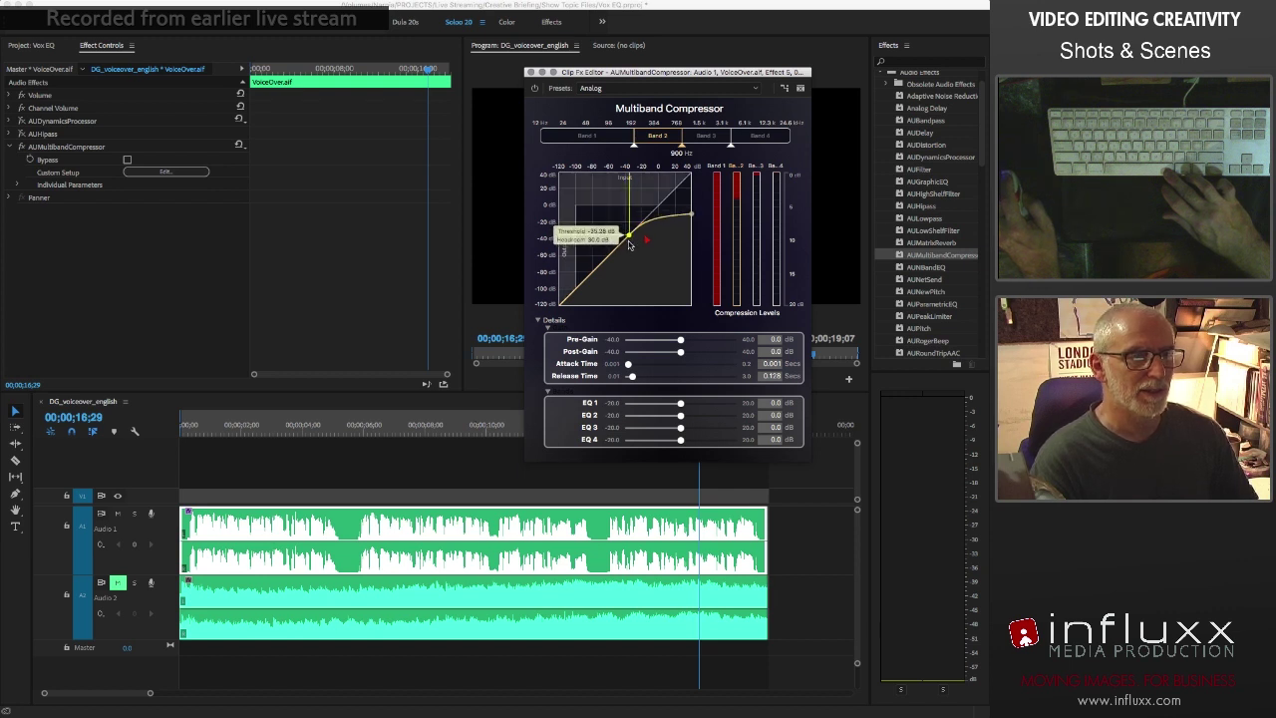
left_click_drag(626, 249, 628, 251)
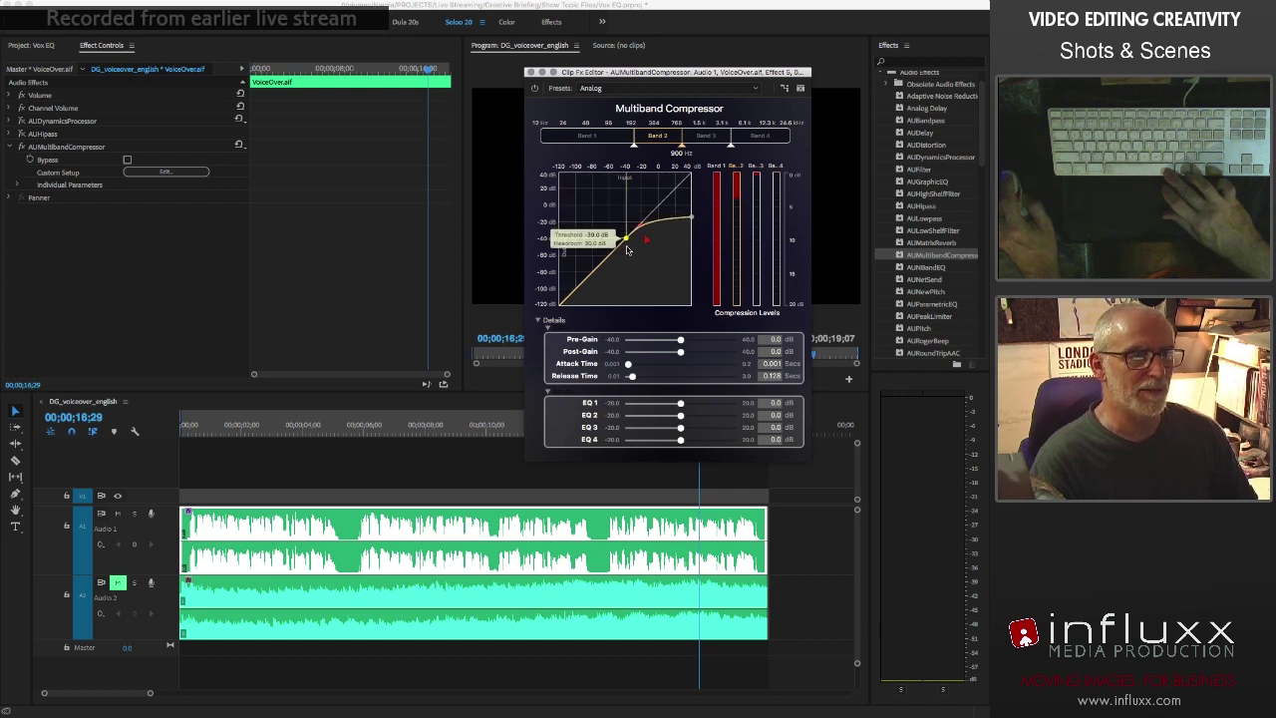
left_click(600, 140)
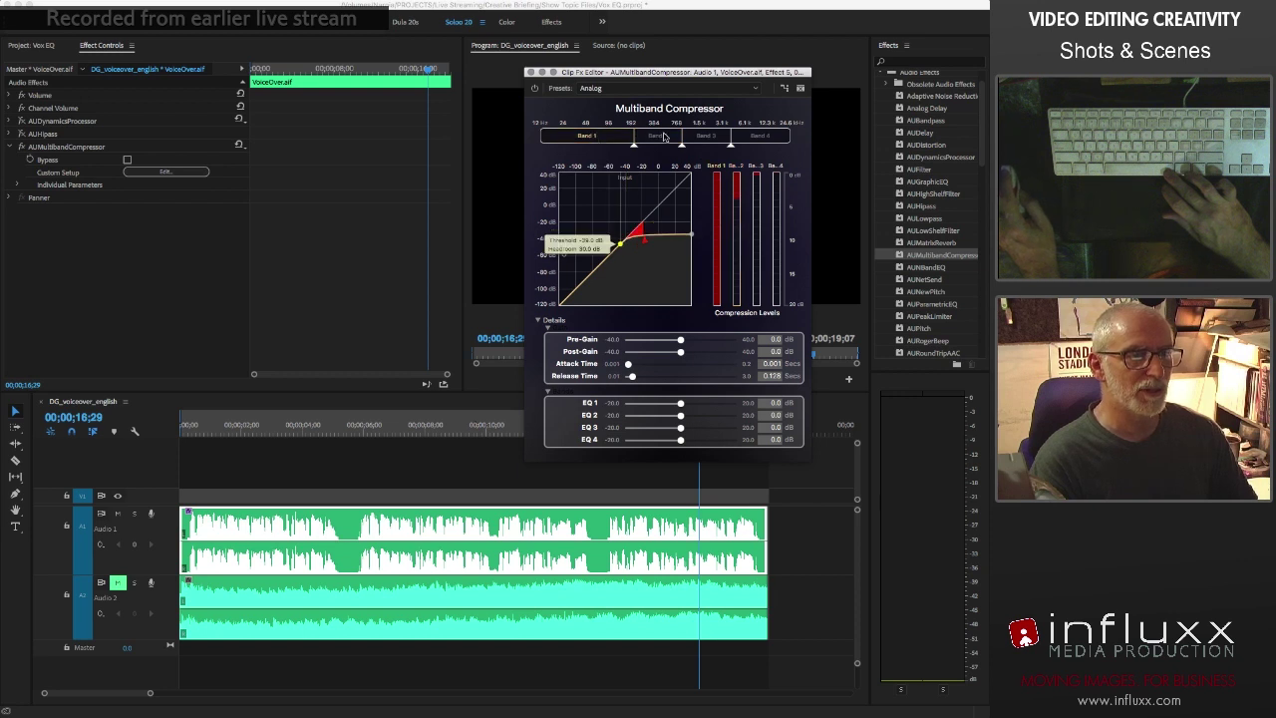
left_click(663, 137)
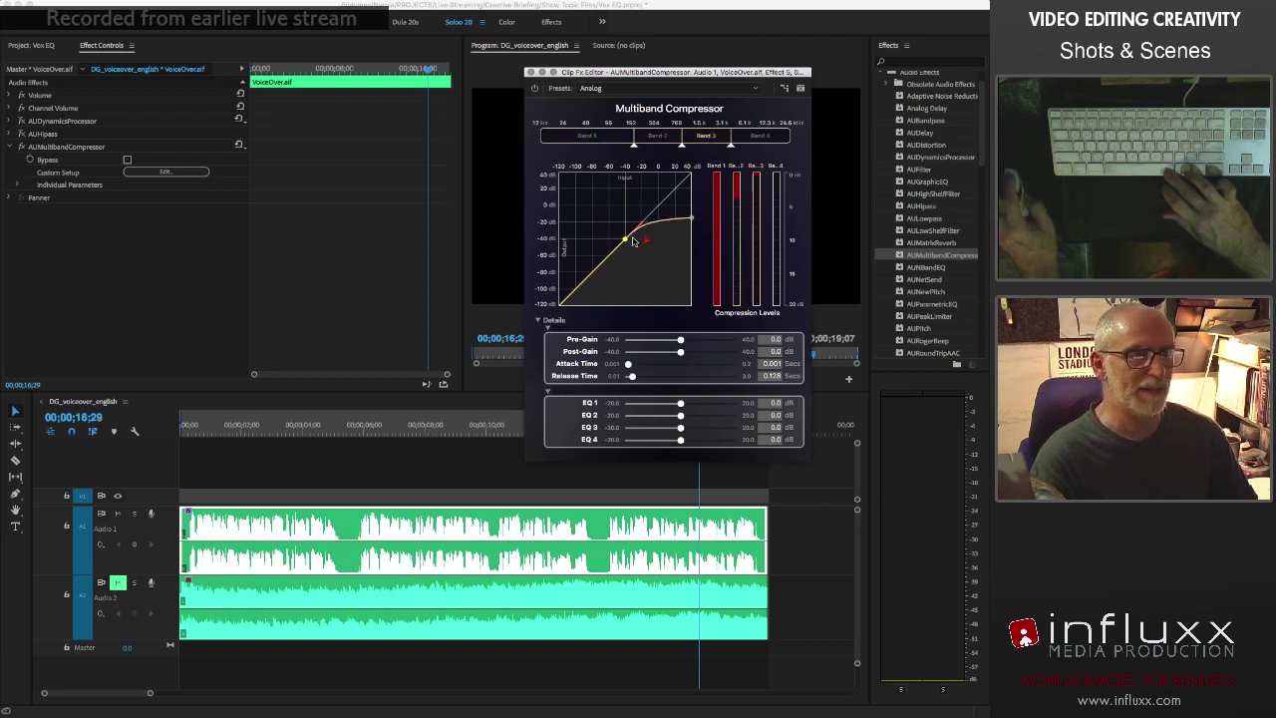
left_click_drag(626, 241, 631, 236)
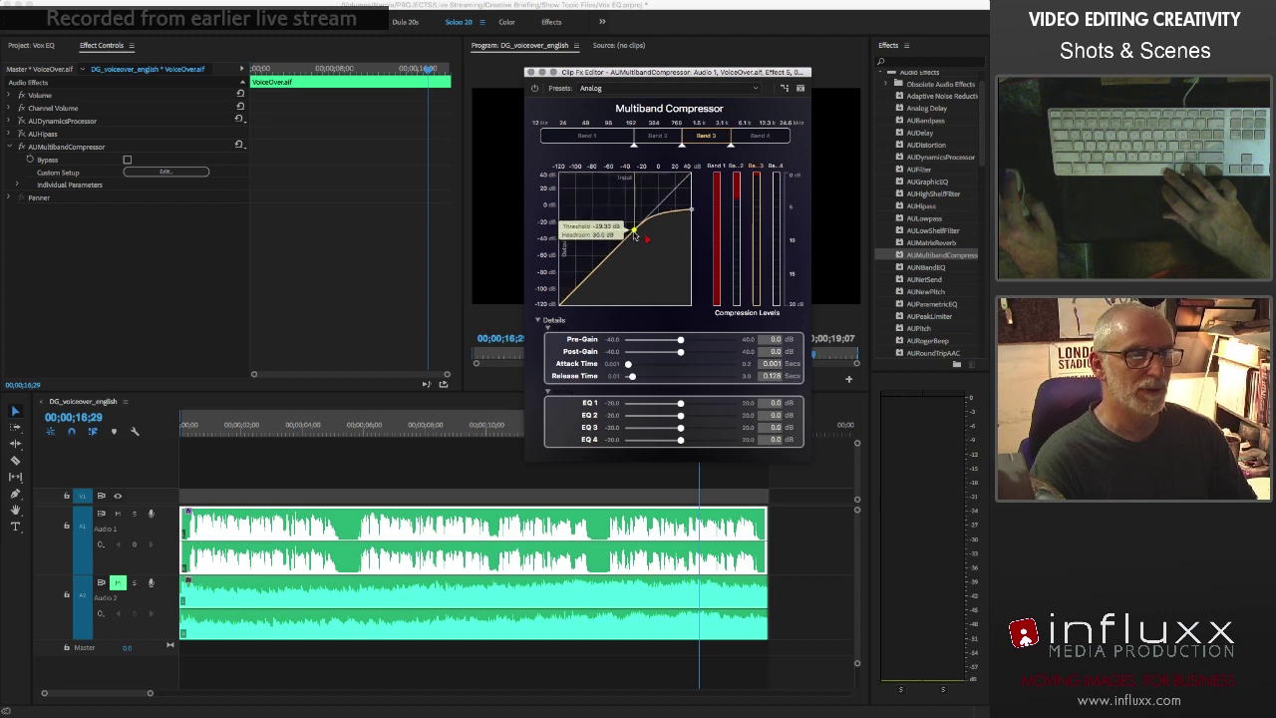
left_click(771, 139)
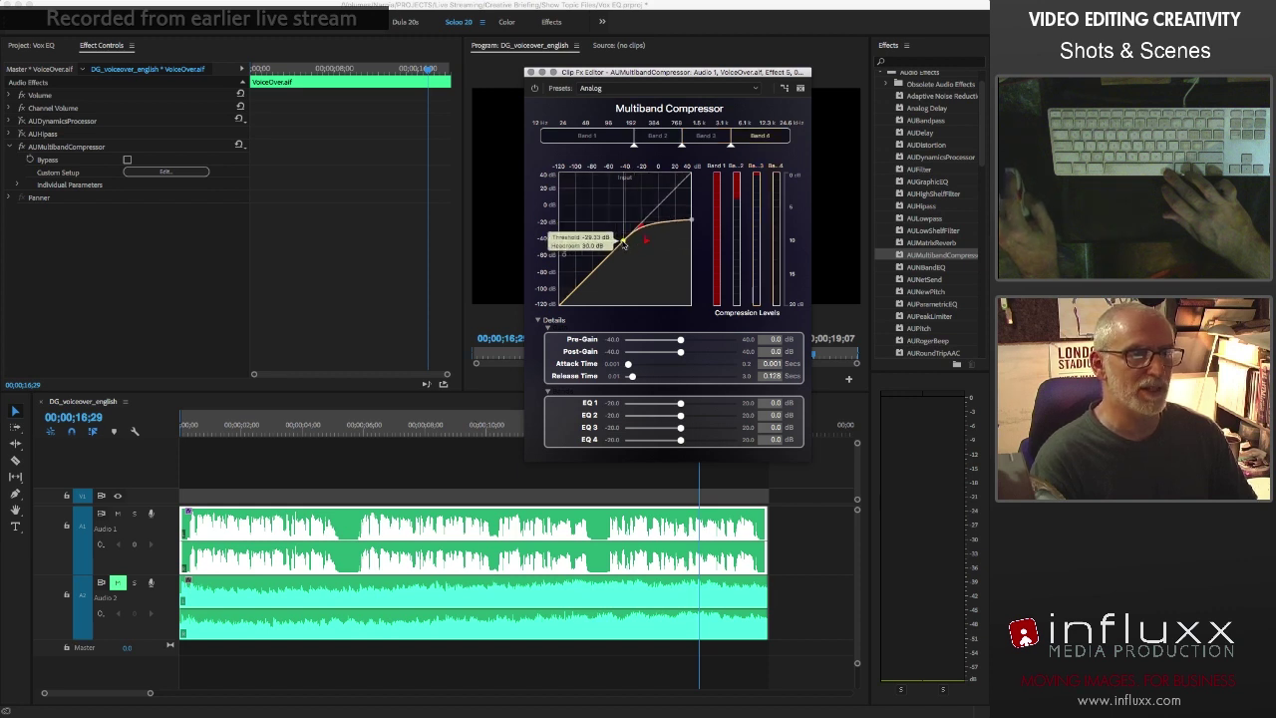
left_click_drag(623, 243, 621, 248)
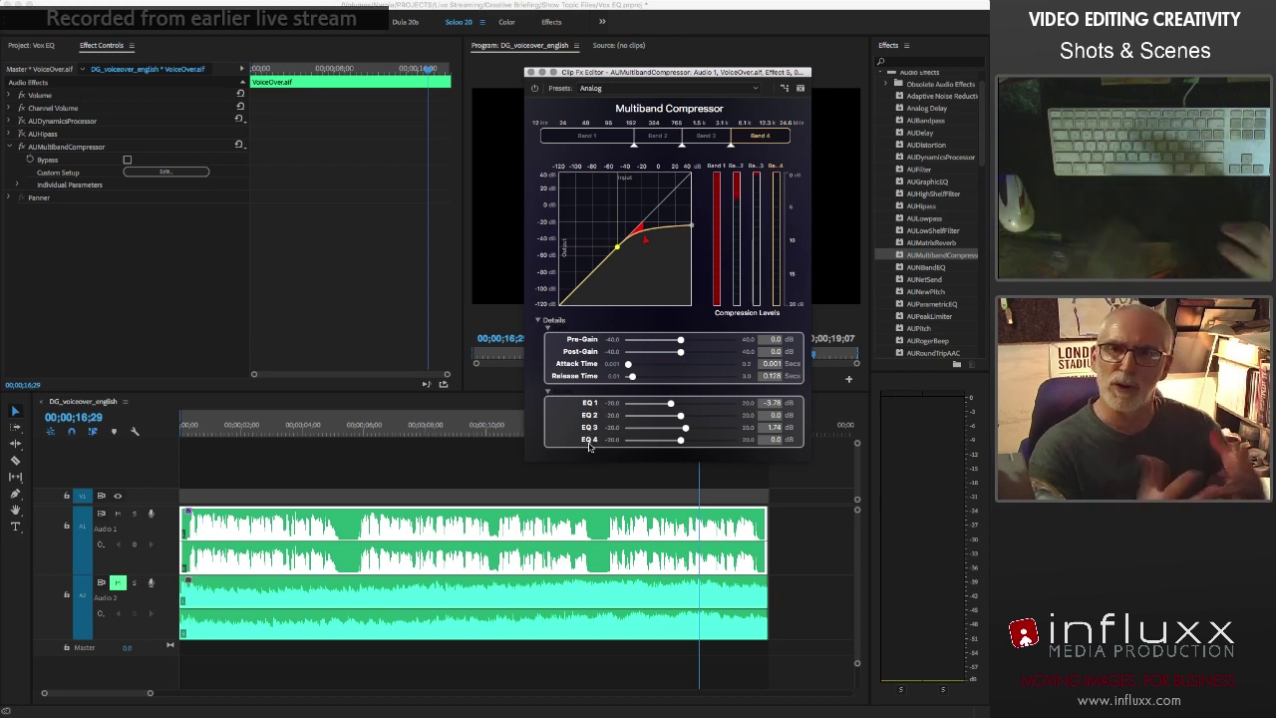
Save the project, play the voiceover, and reduce EQ 3 to 1.52 dB
key("super+s")
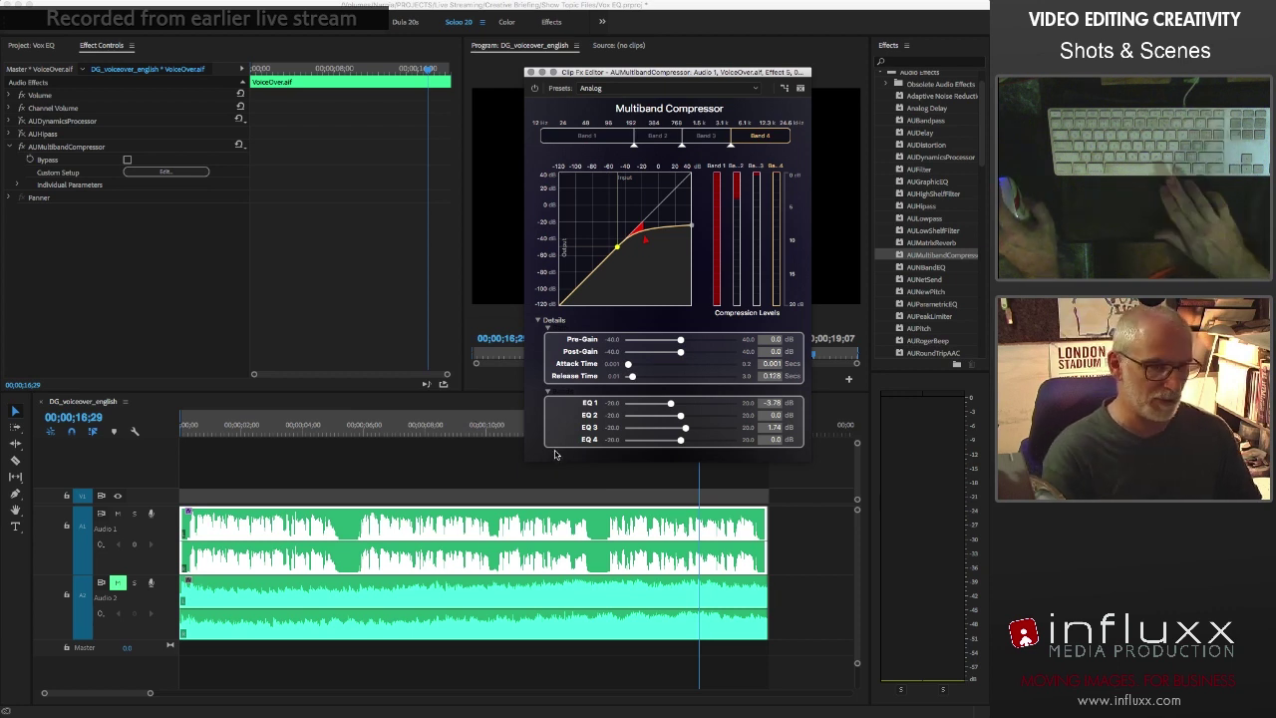
key("space")
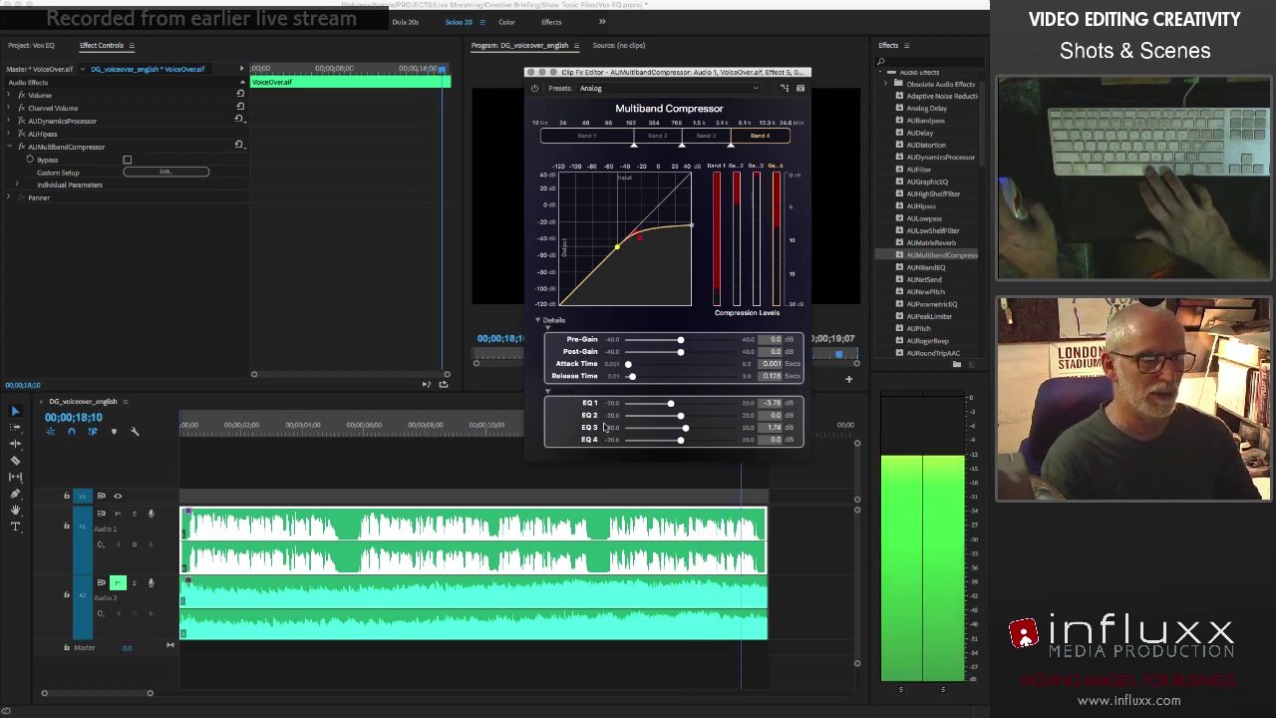
left_click_drag(686, 427, 672, 408)
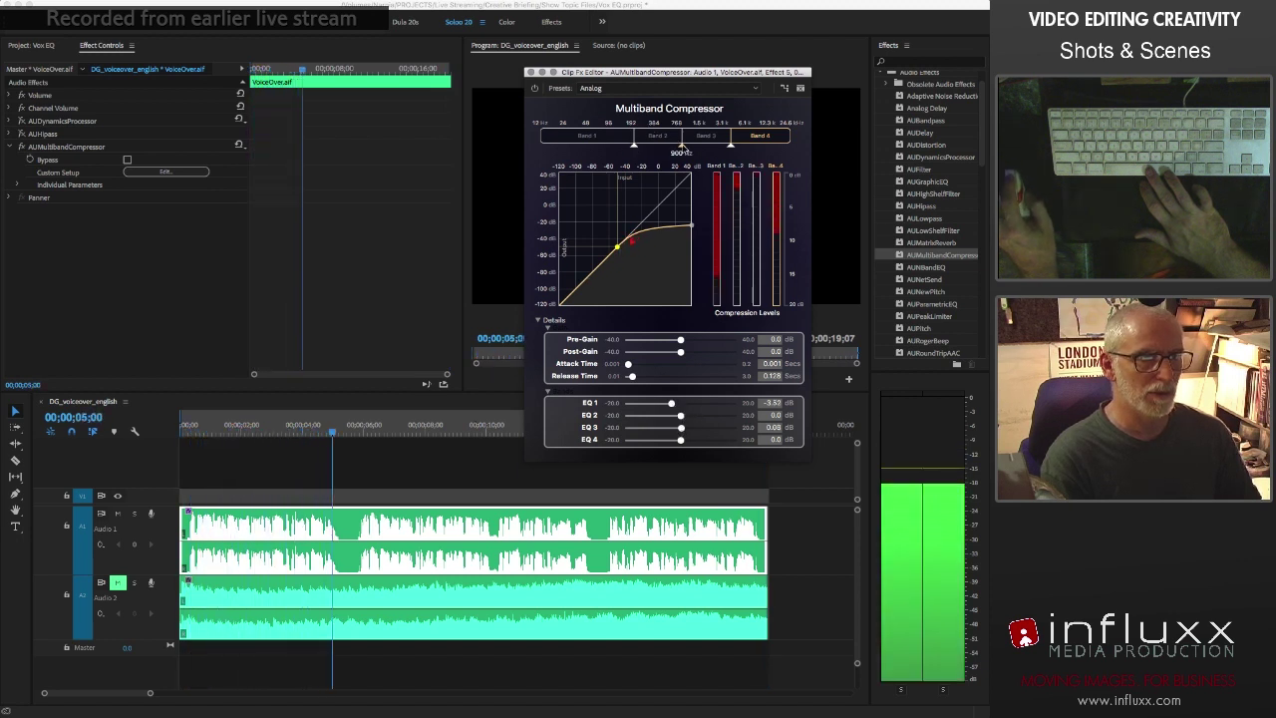
Lower the Band 2/3 crossover frequency and boost Band 2's EQ 2 level
left_click_drag(682, 150, 626, 150)
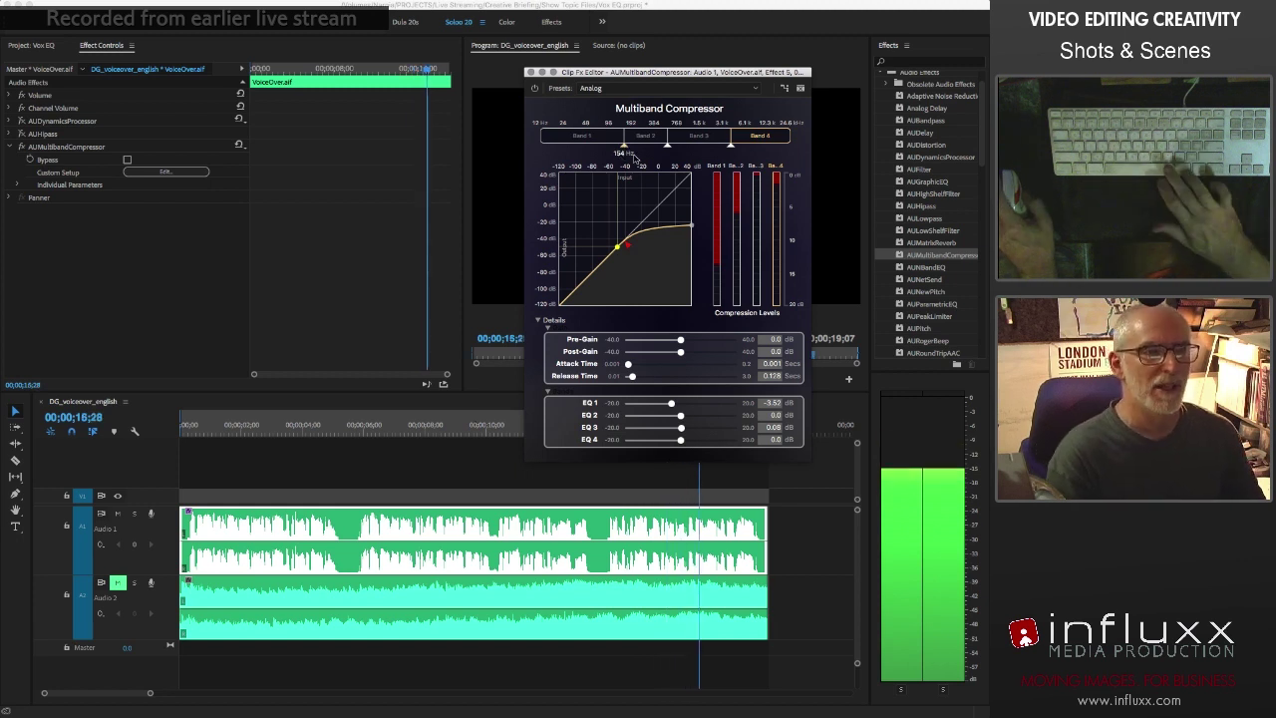
left_click(646, 136)
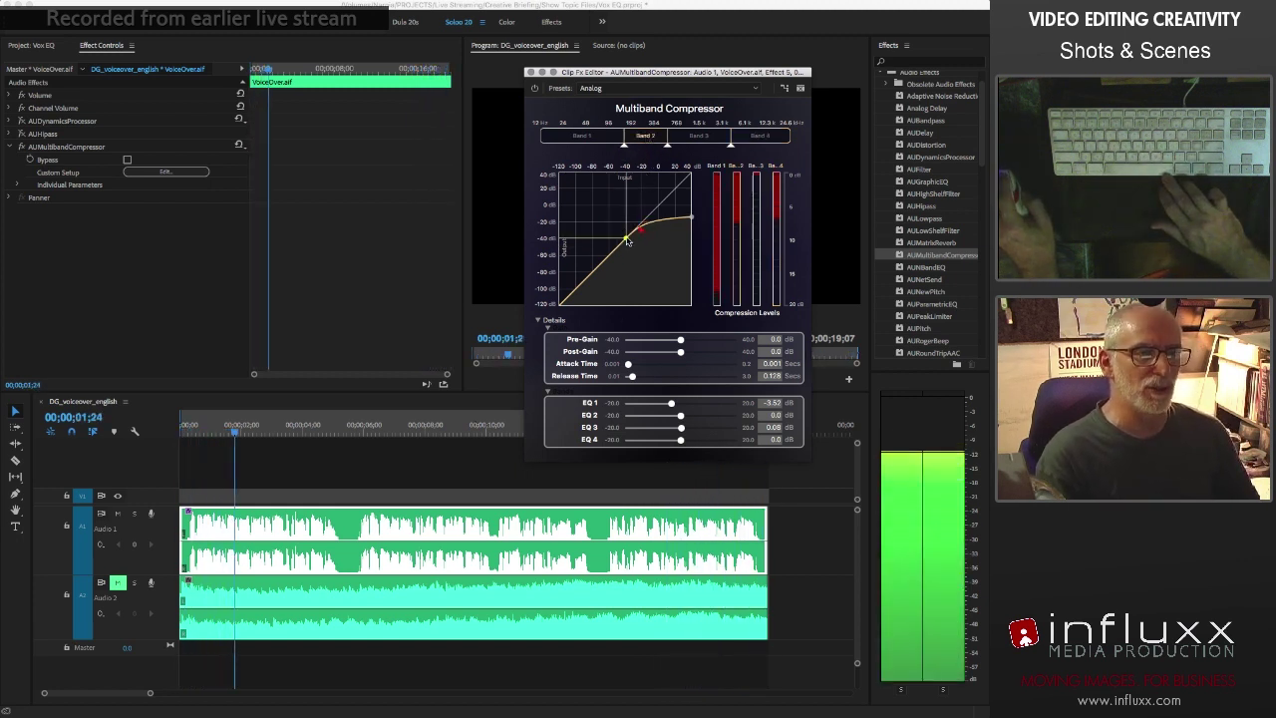
mouse_move(693, 216)
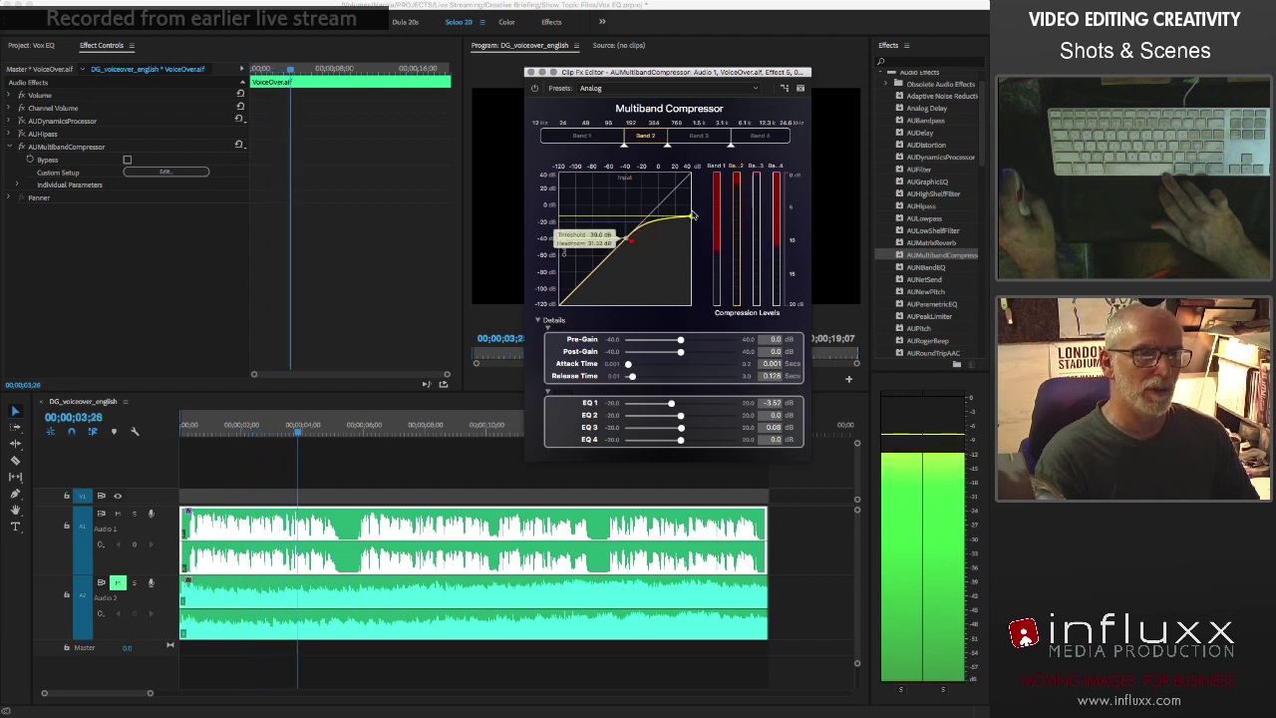
left_click_drag(681, 414, 683, 417)
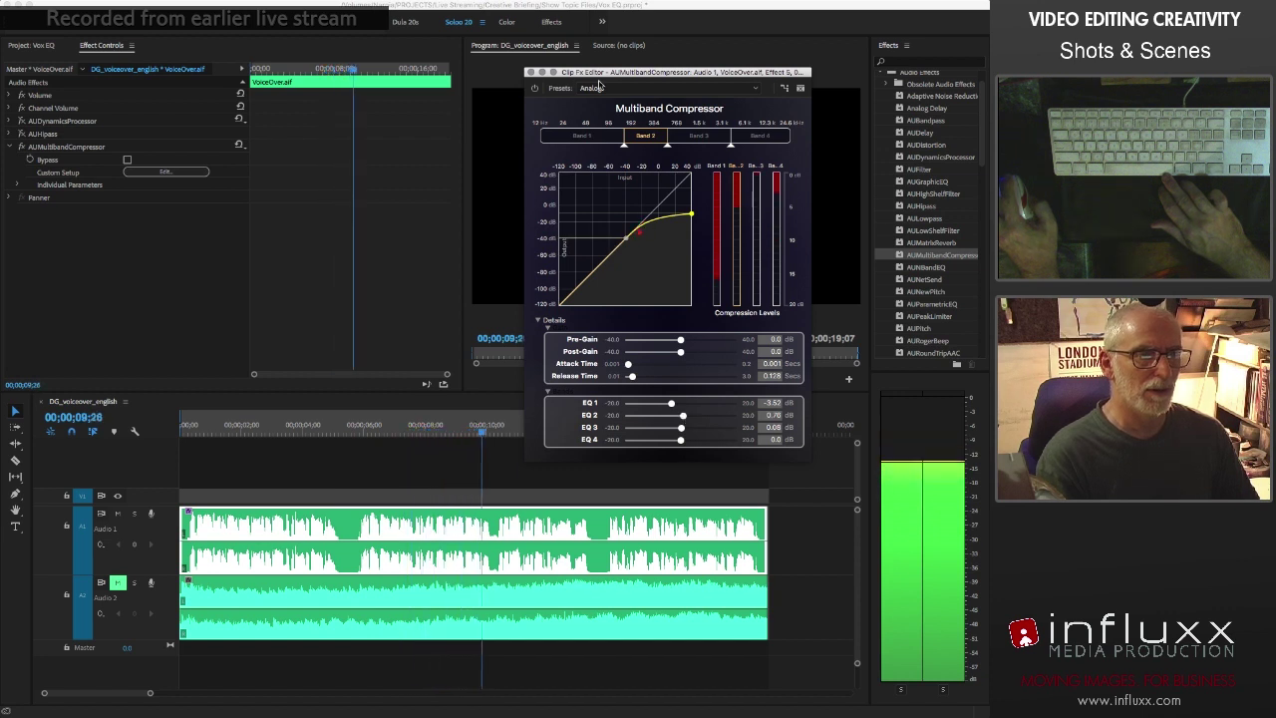
Raise the multiband compressor's output gain to about 4 dB, comparing against bypass
left_click(535, 88)
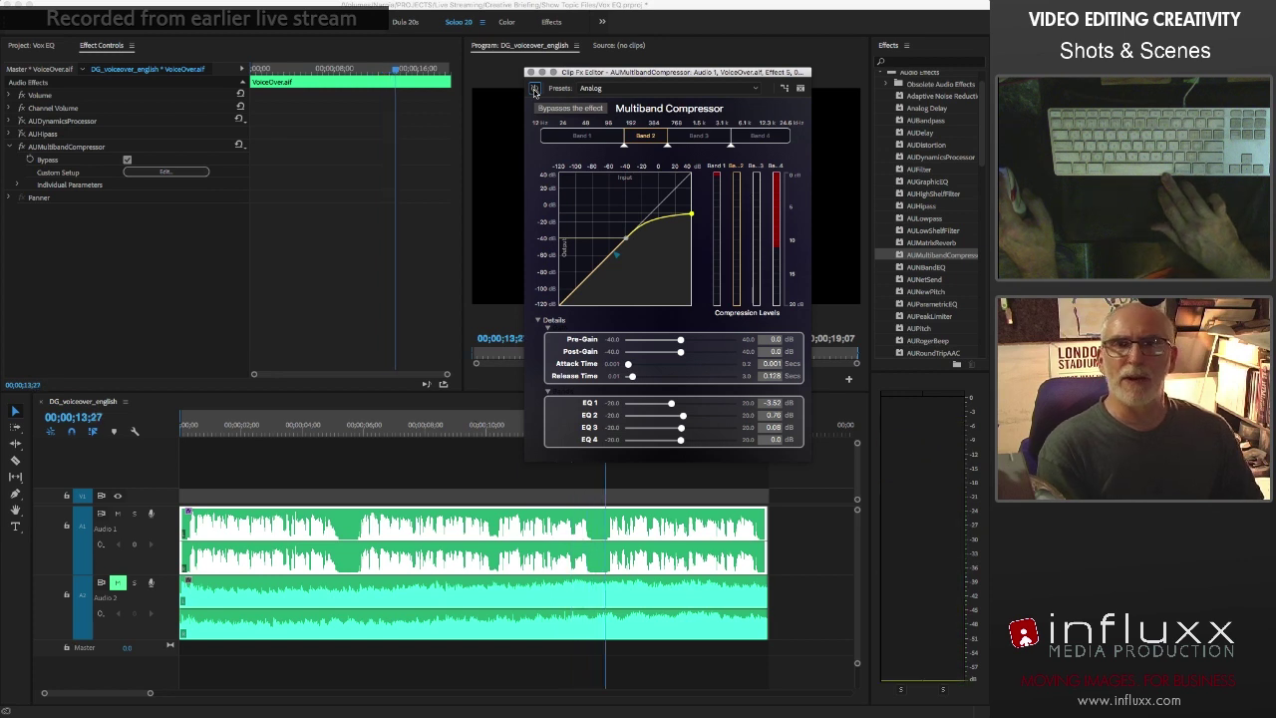
left_click(536, 89)
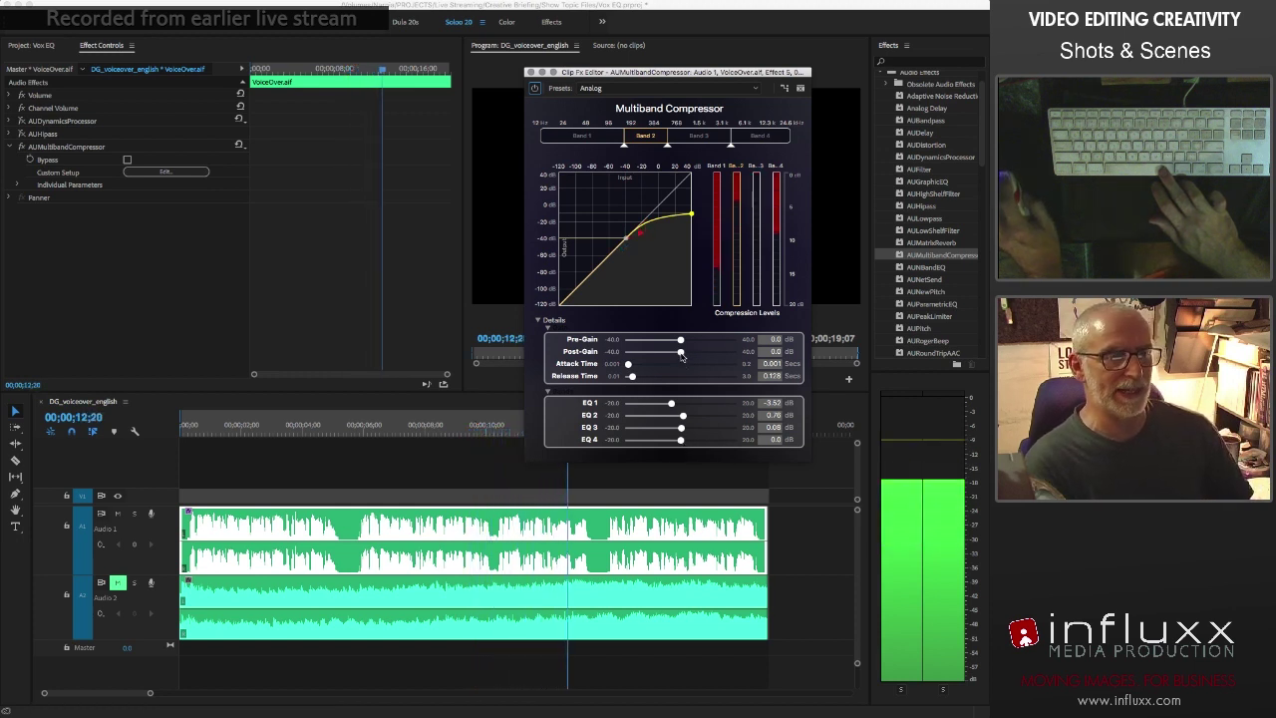
left_click_drag(681, 355, 684, 356)
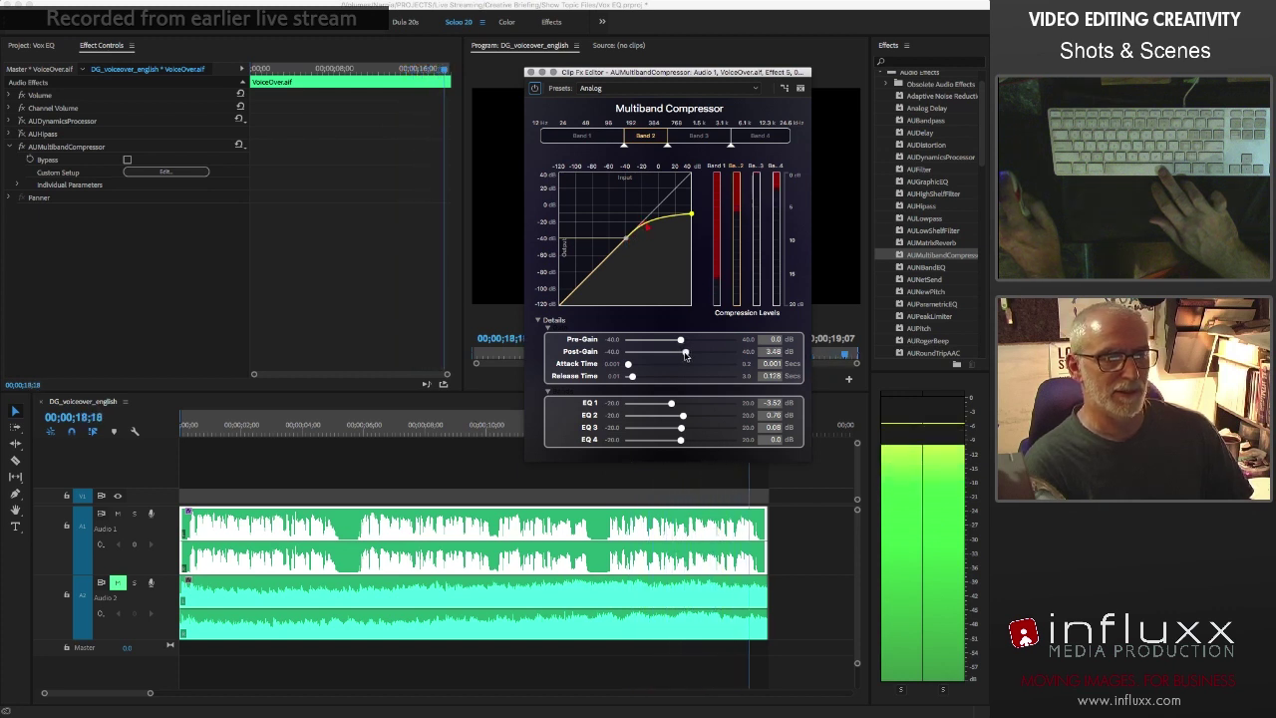
left_click_drag(685, 355, 686, 355)
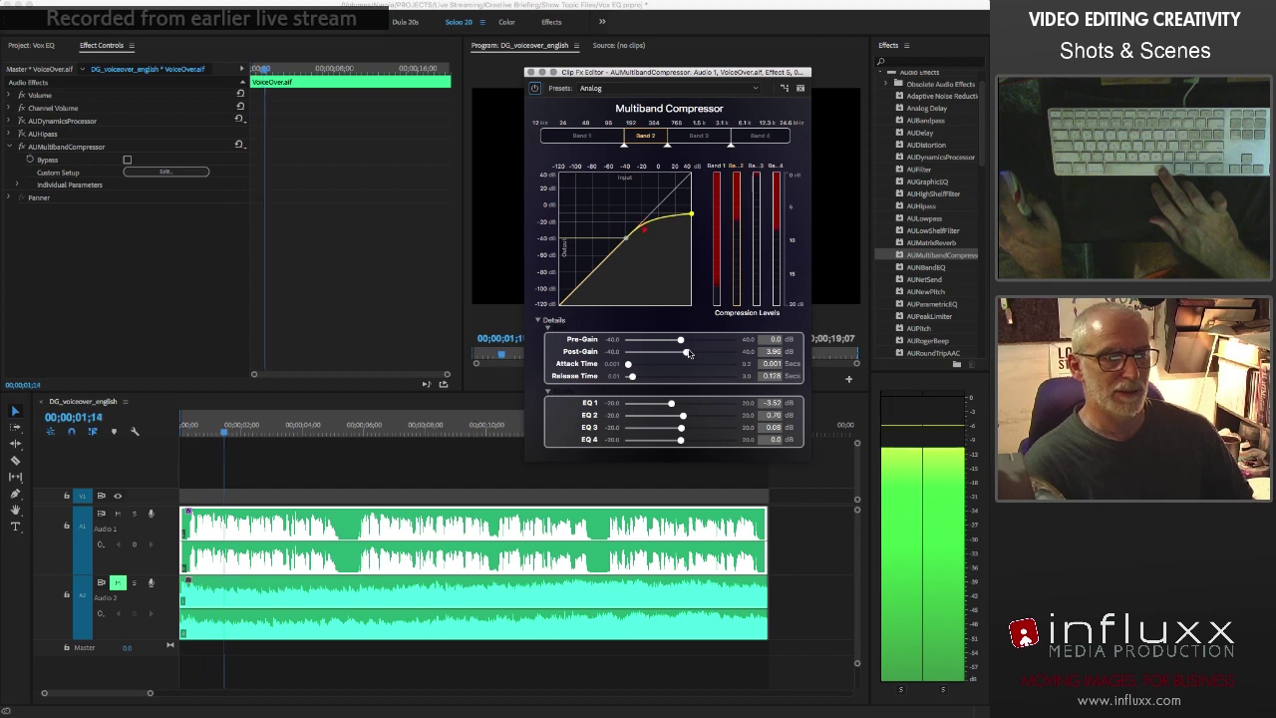
left_click(535, 91)
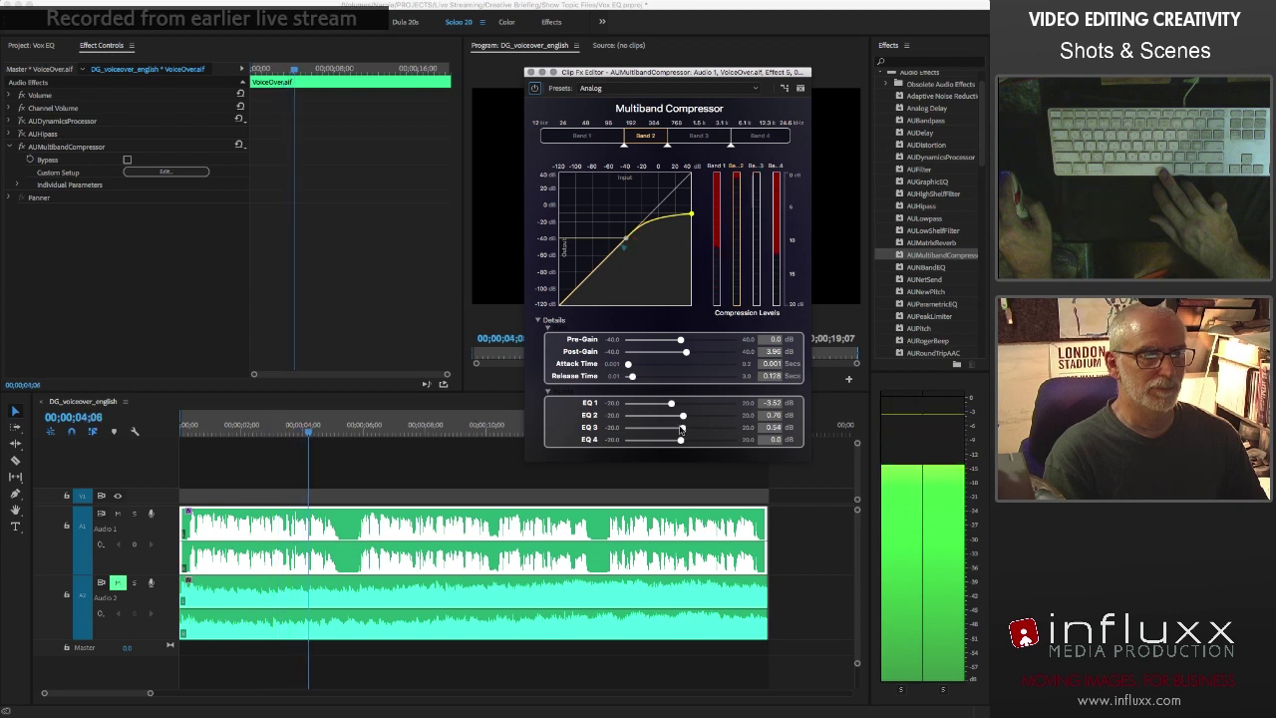
Set EQ 2 to 0.53 dB, EQ 3 to 0.05 dB, EQ 4 to -4.26 dB, and shift the Band 3/4 crossover
left_click_drag(683, 416, 673, 416)
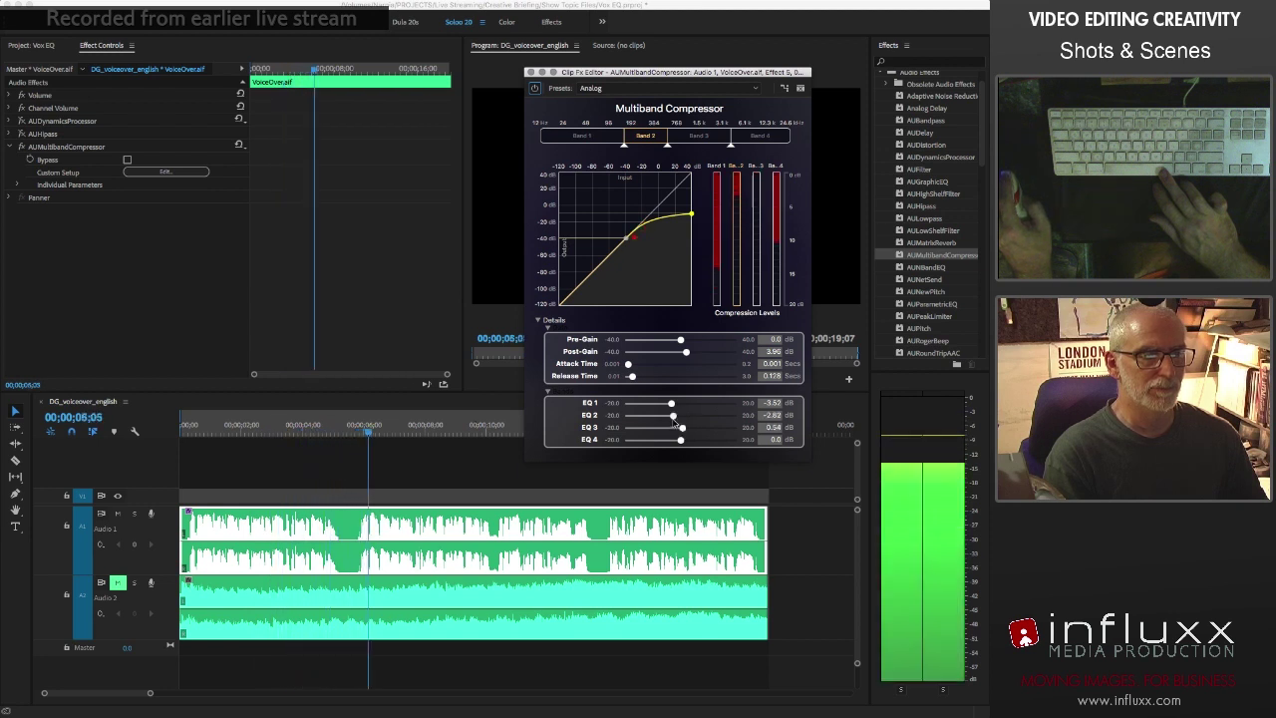
left_click_drag(688, 417, 690, 430)
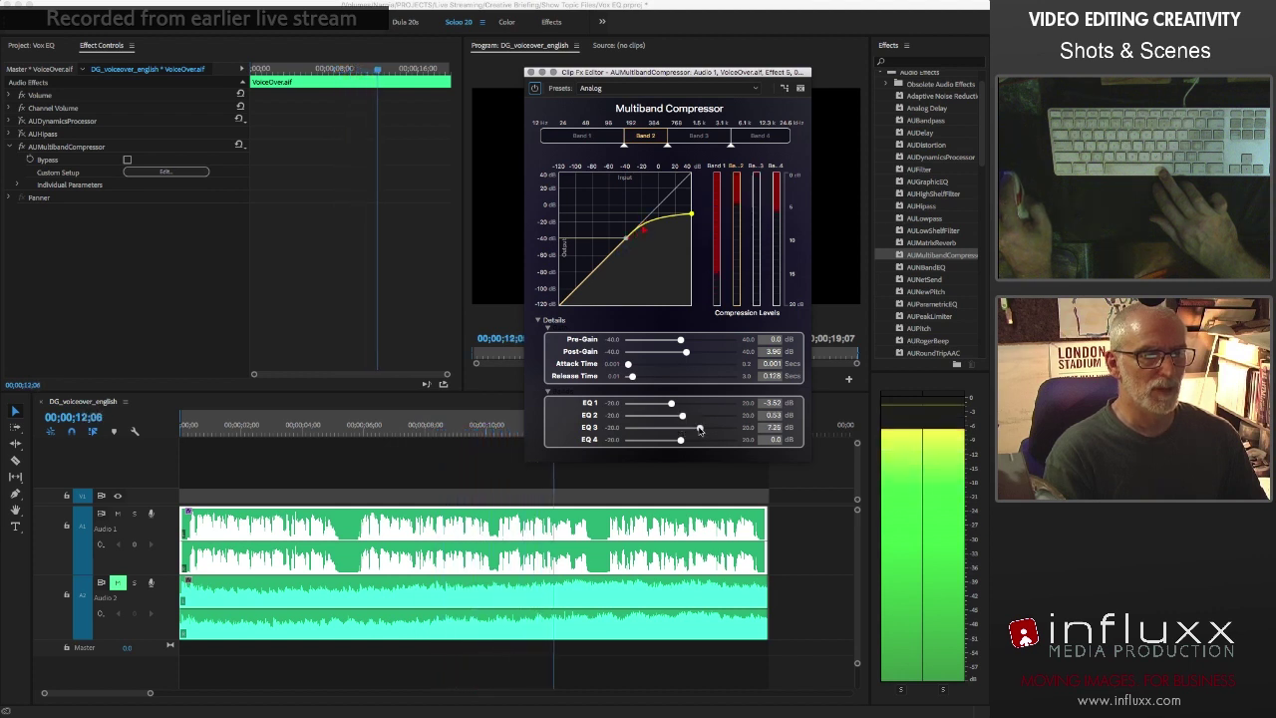
left_click_drag(676, 438, 681, 436)
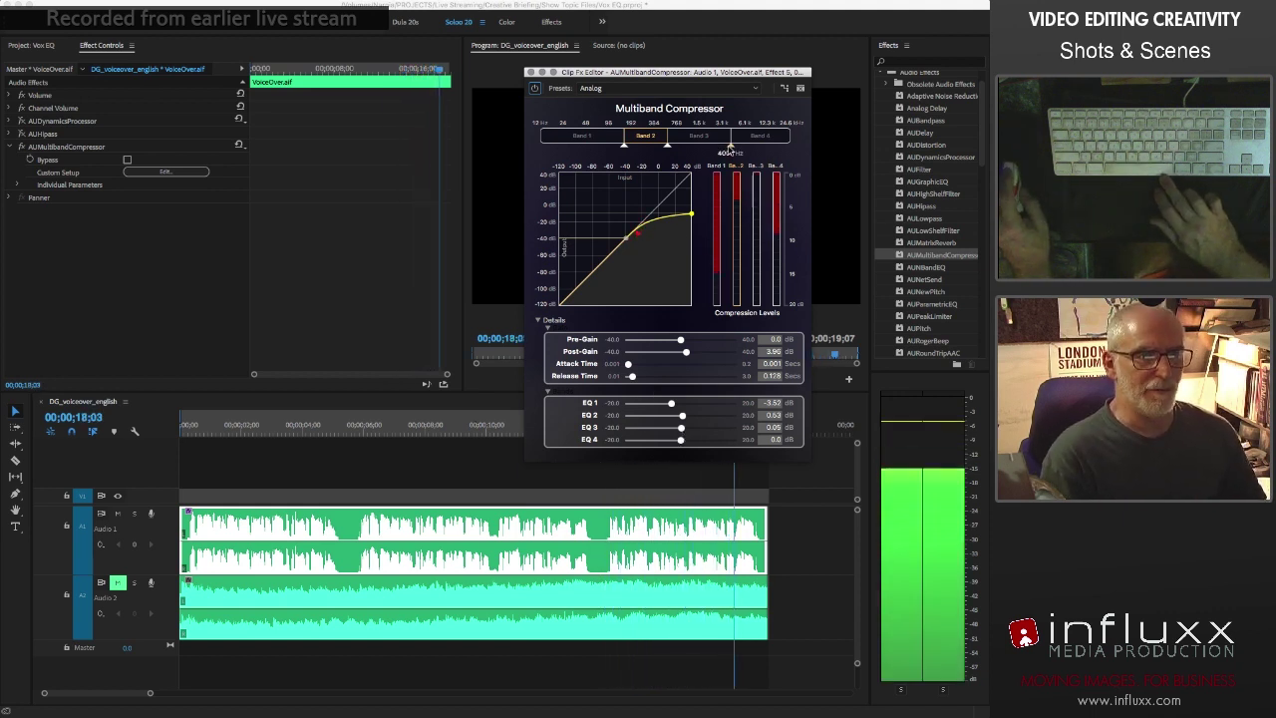
left_click_drag(731, 145, 753, 147)
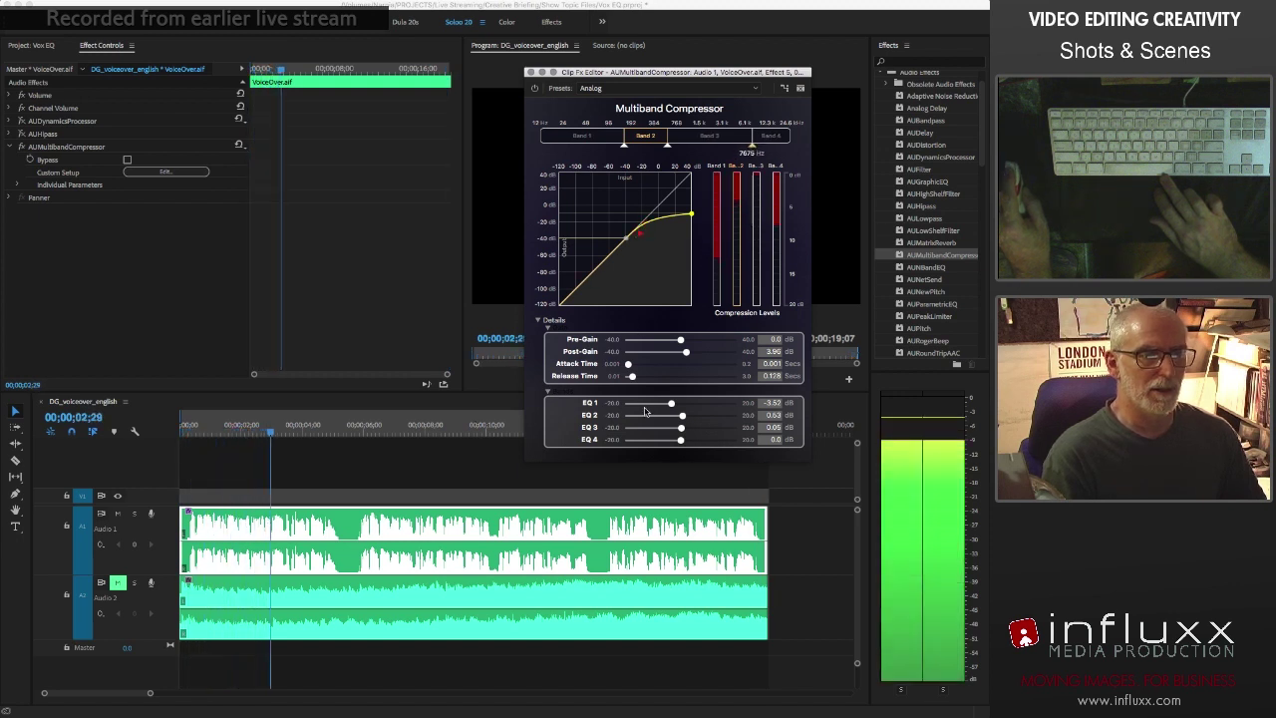
mouse_move(680, 440)
left_mouse_down()
mouse_move(635, 460)
mouse_move(674, 455)
left_mouse_up()
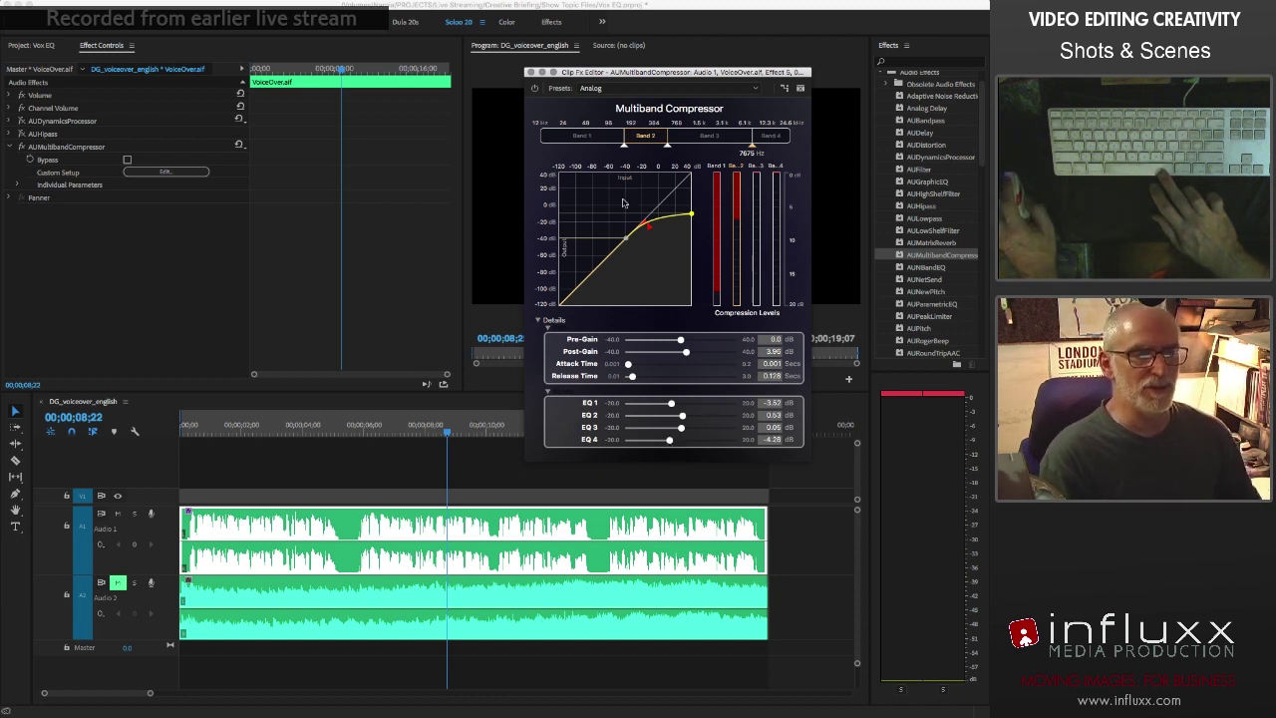
Play the voiceover with Band 2 selected, toggling the compressor's bypass to compare
left_click(644, 137)
key("space")
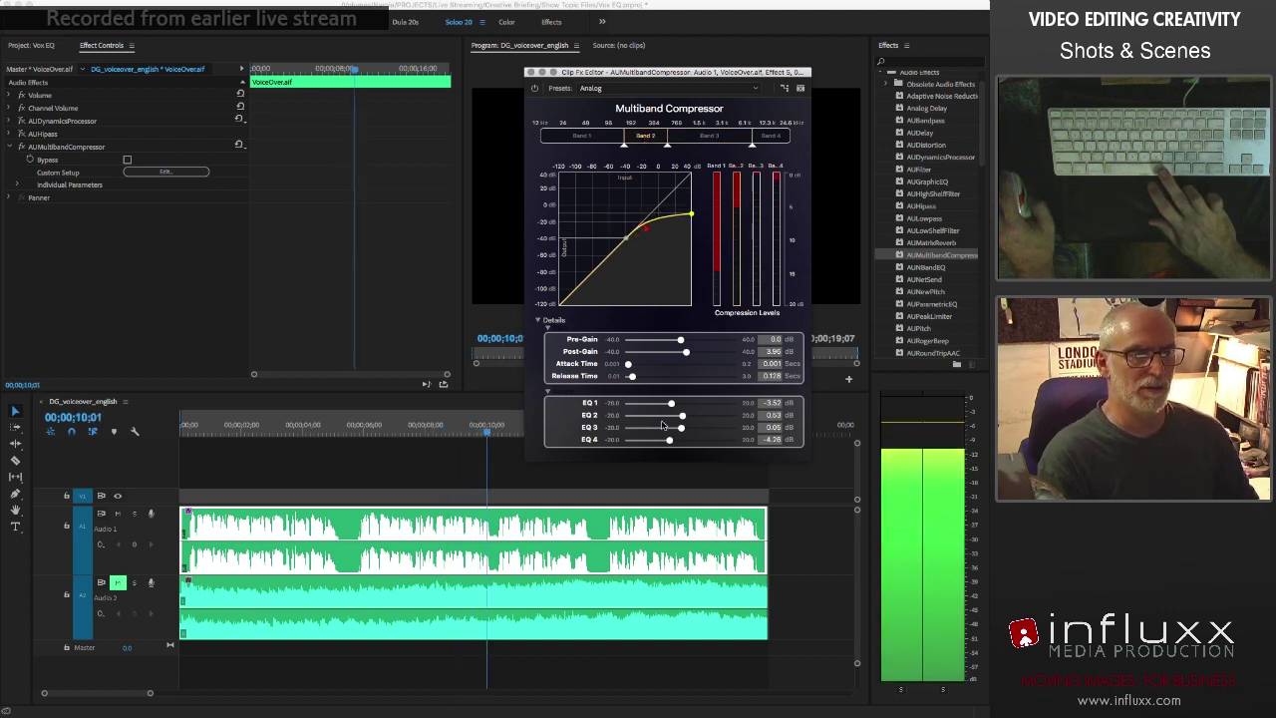
left_click(535, 89)
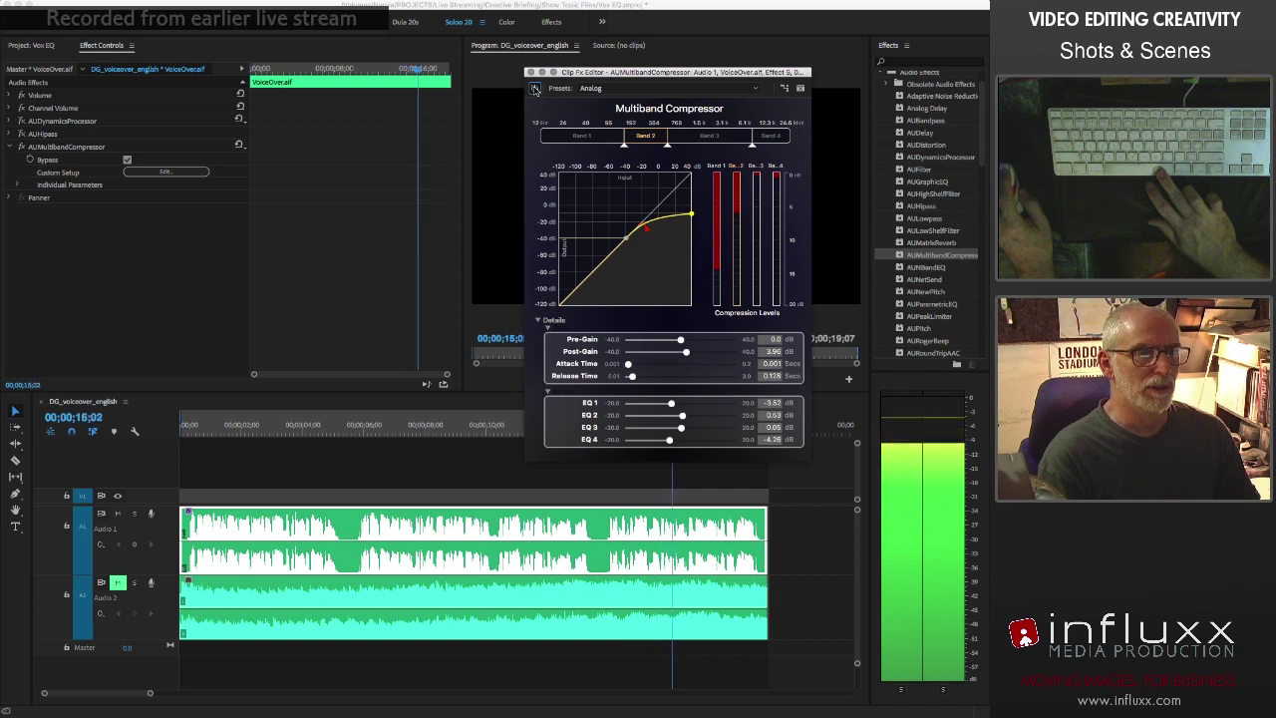
left_click(535, 89)
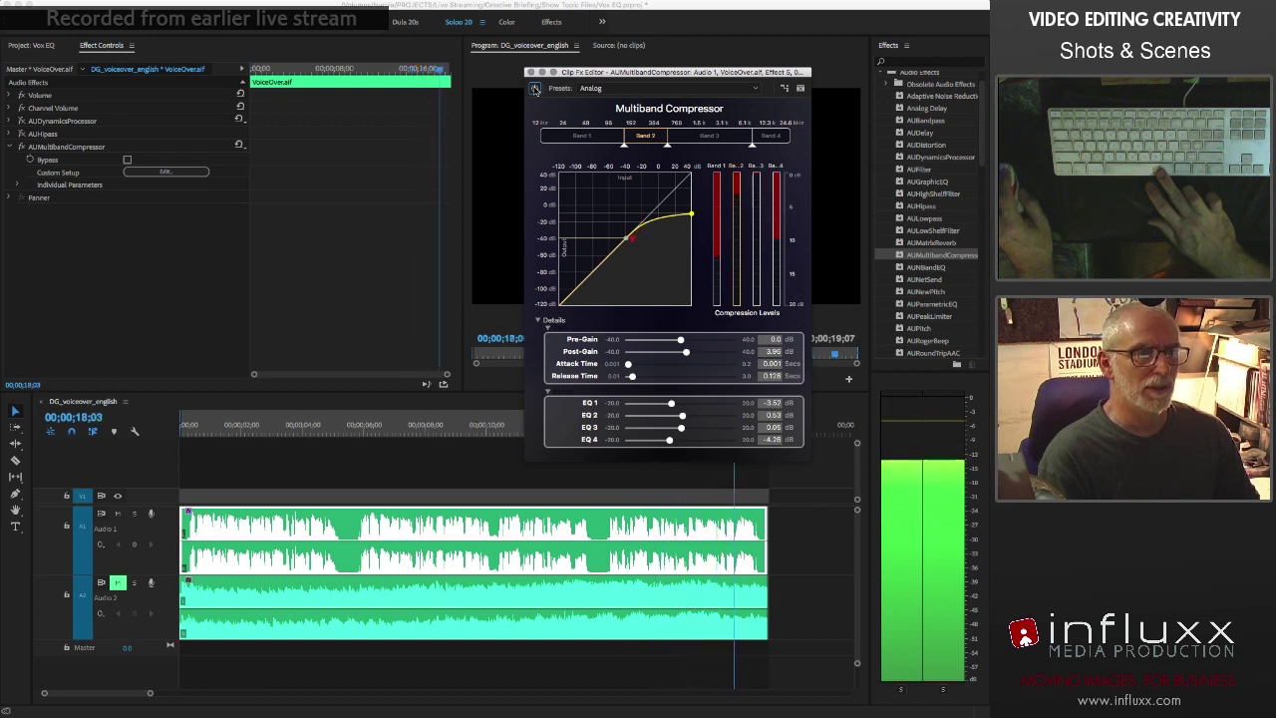
key("space")
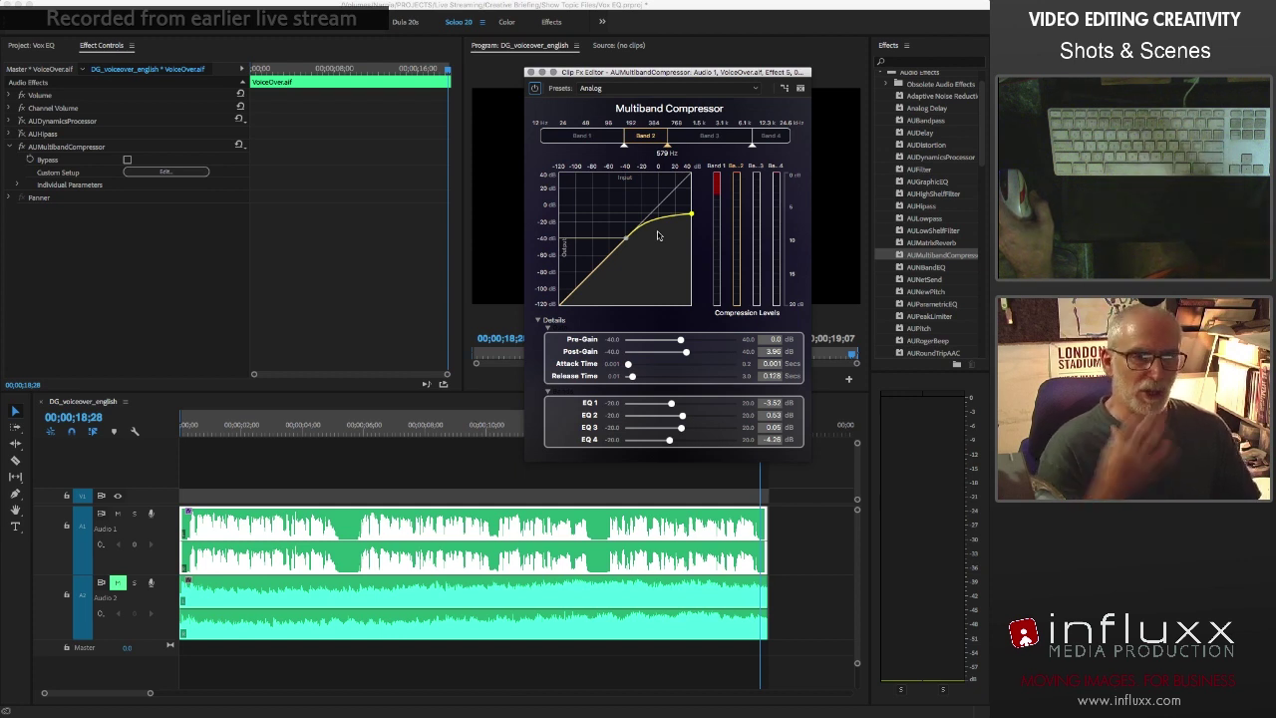
Close the AUMultibandCompressor editor, collapse its parameters, and select Dynamics in the Effects list
left_click(531, 73)
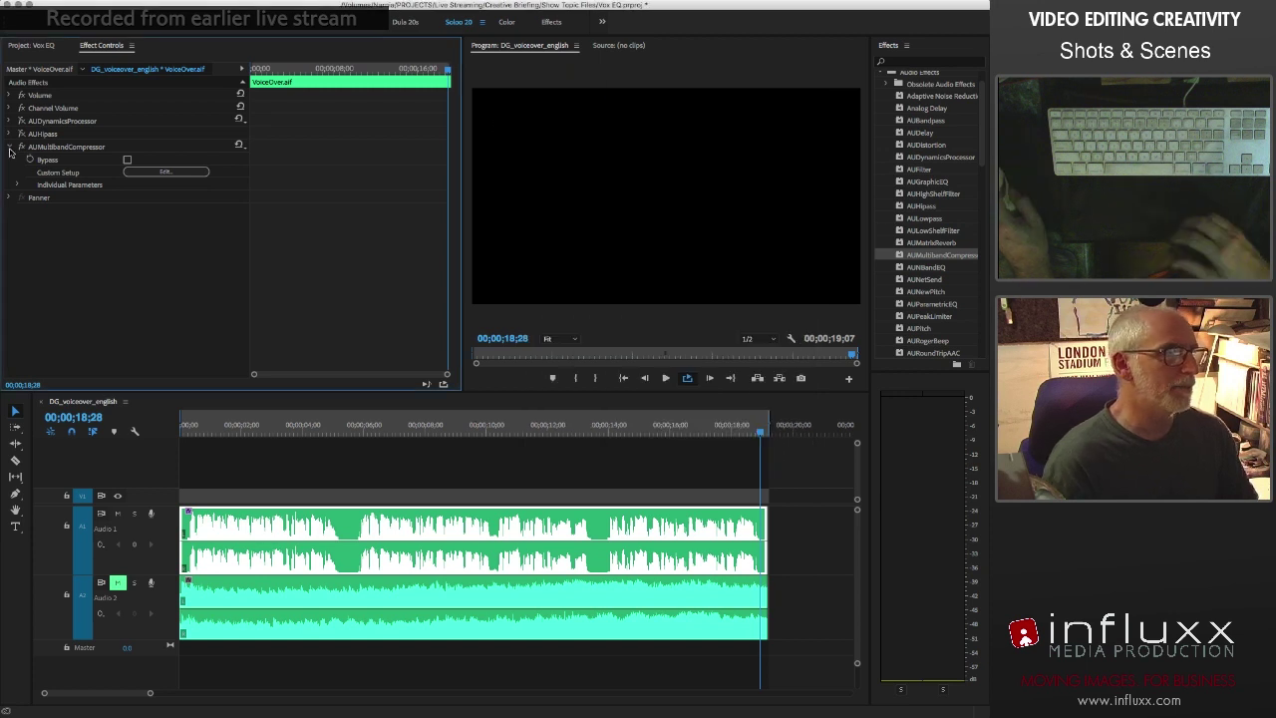
left_click(19, 148)
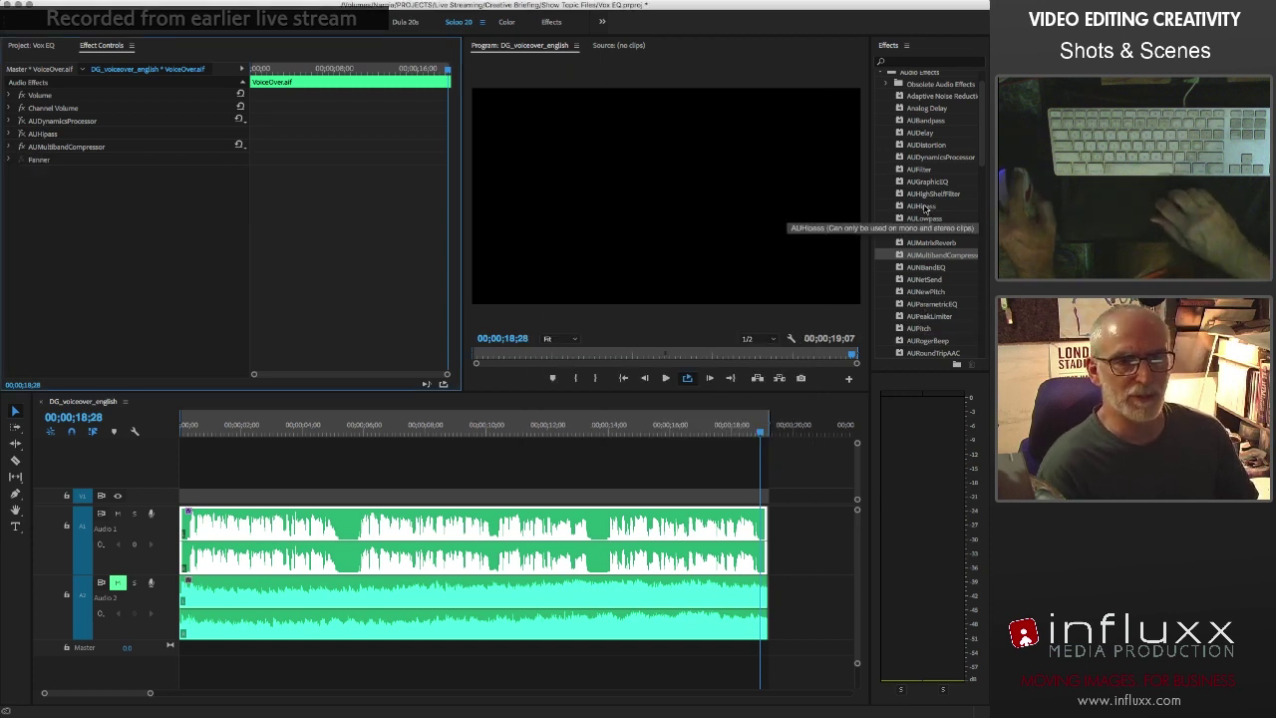
left_click(926, 219)
scroll(929, 250, "down", 2)
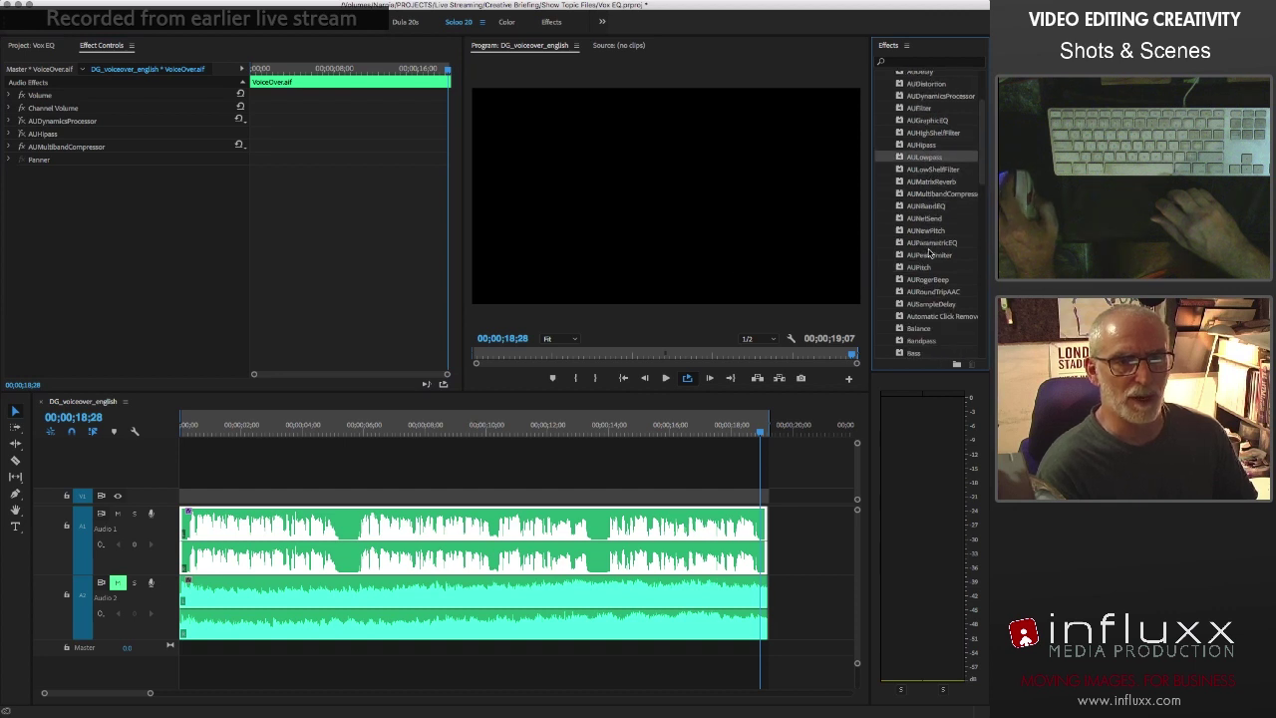
scroll(929, 253, "down", 4)
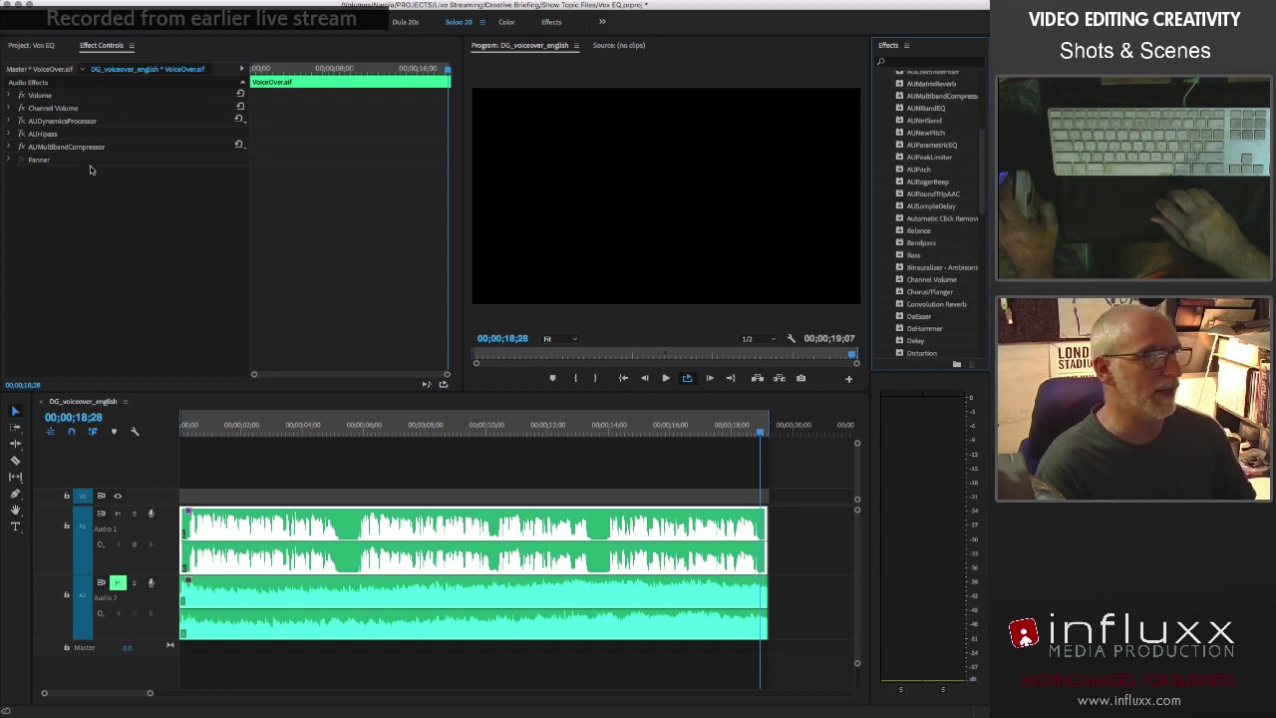
left_click(32, 159)
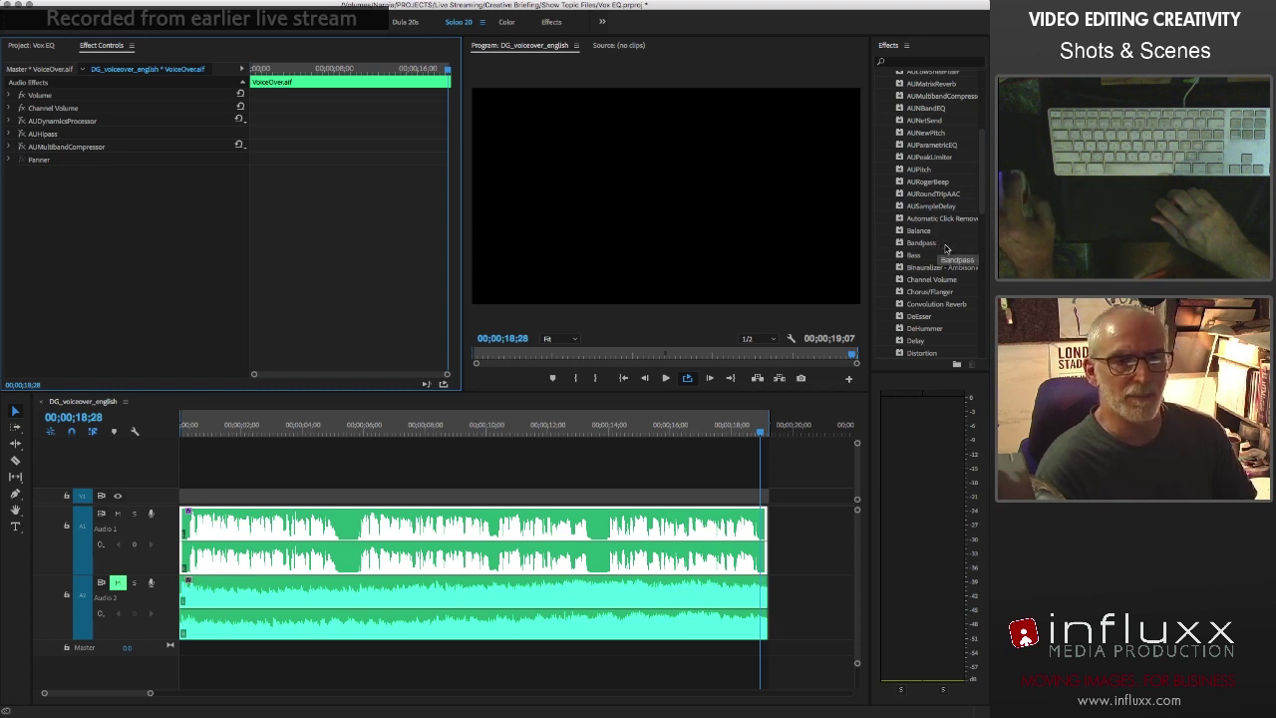
scroll(946, 248, "down", 1)
scroll(946, 248, "down", 3)
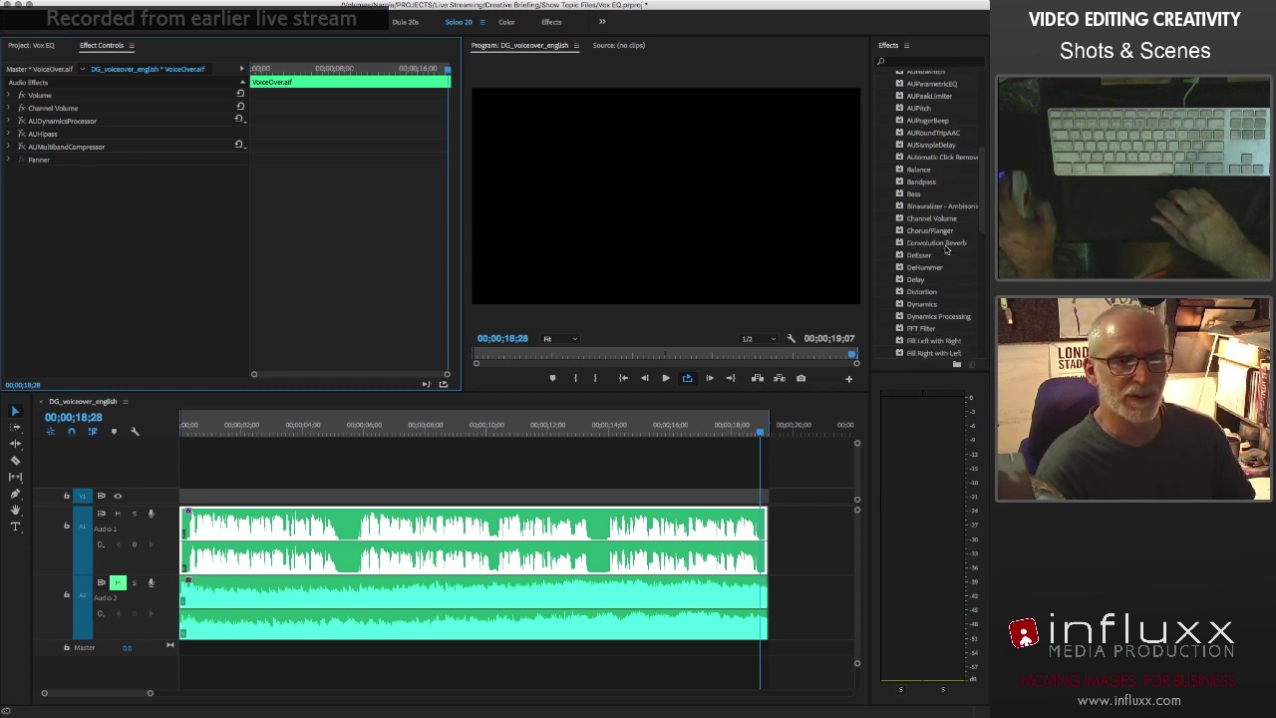
left_click(929, 280)
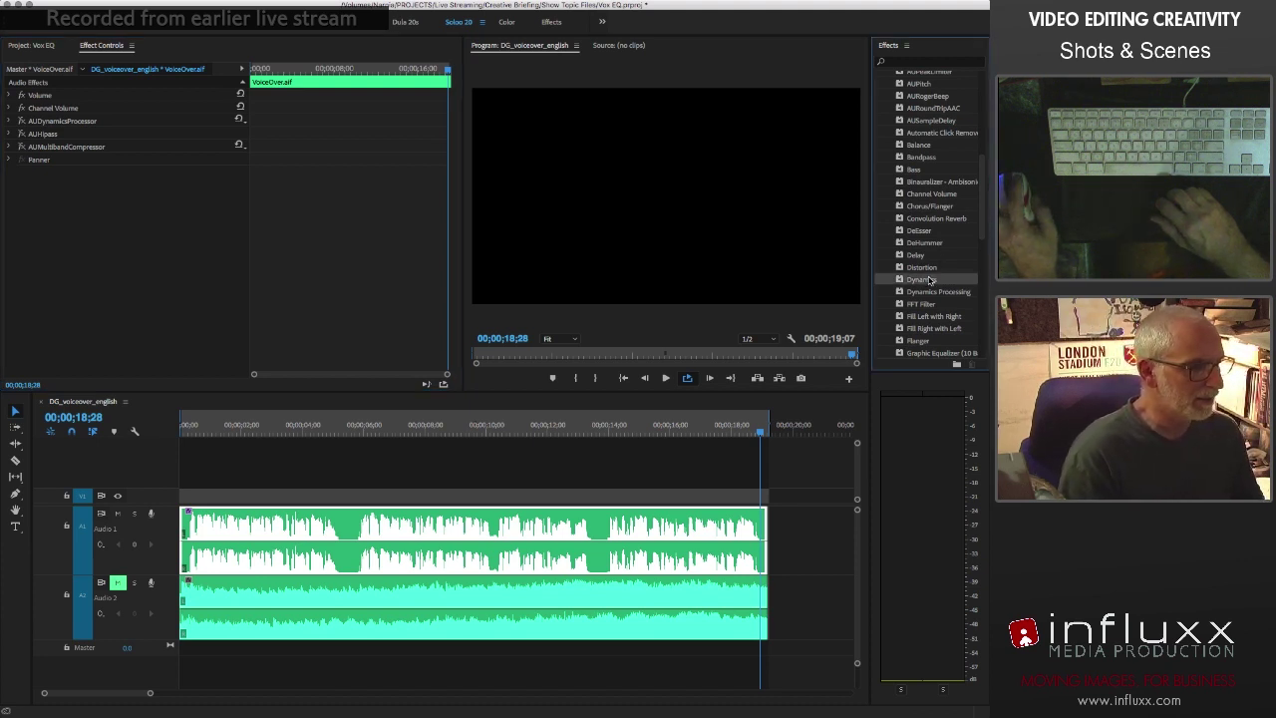
Apply the Dynamics effect to the voiceover and open its Custom Setup editor
double_click(930, 280)
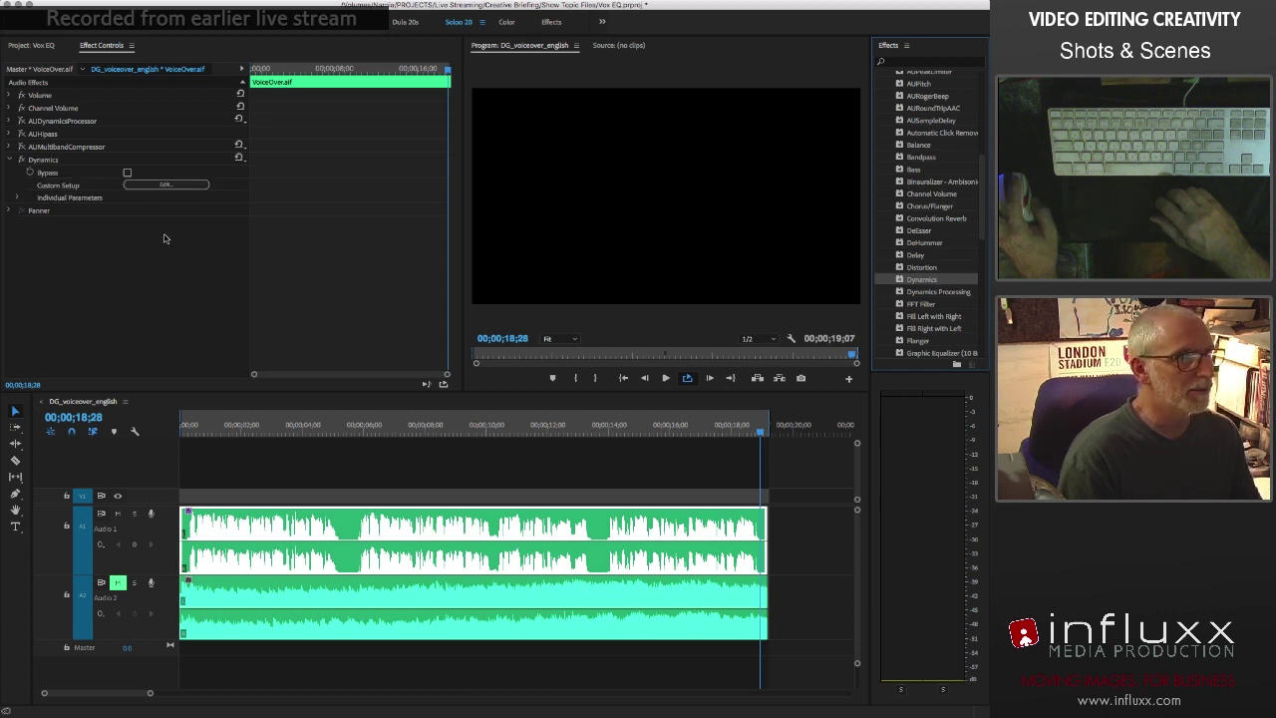
left_click(152, 186)
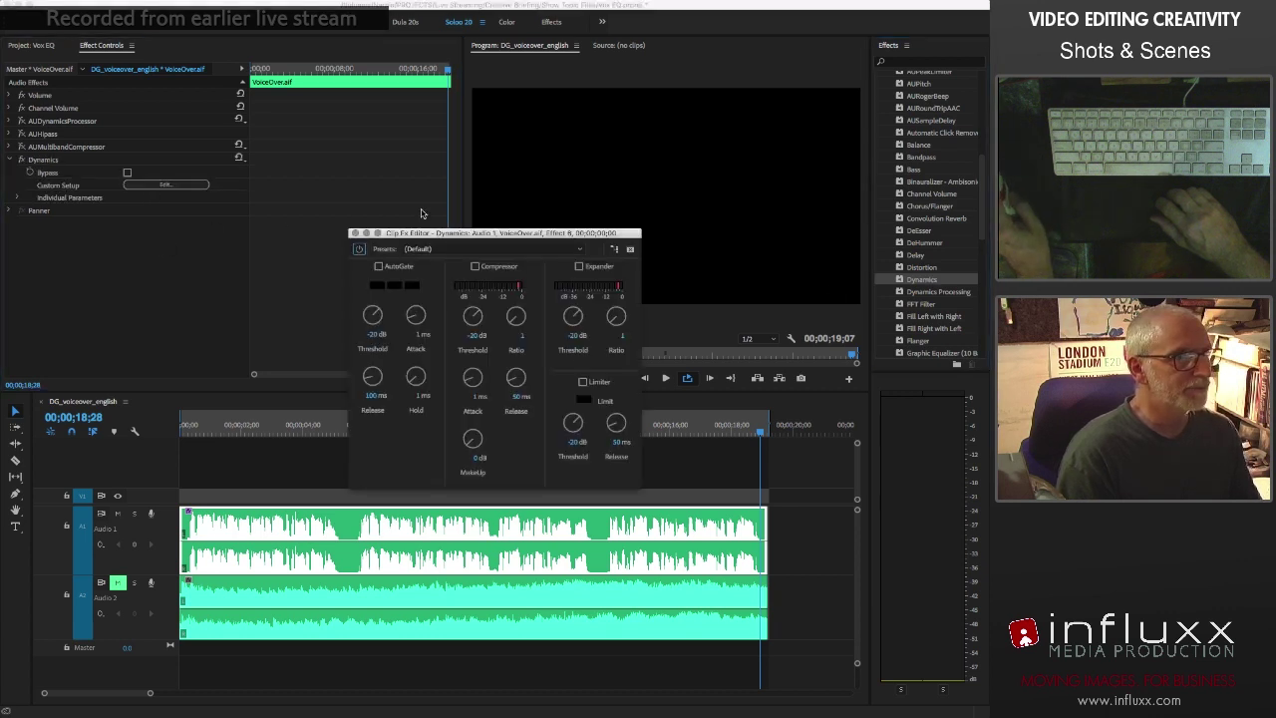
left_click_drag(451, 235, 623, 77)
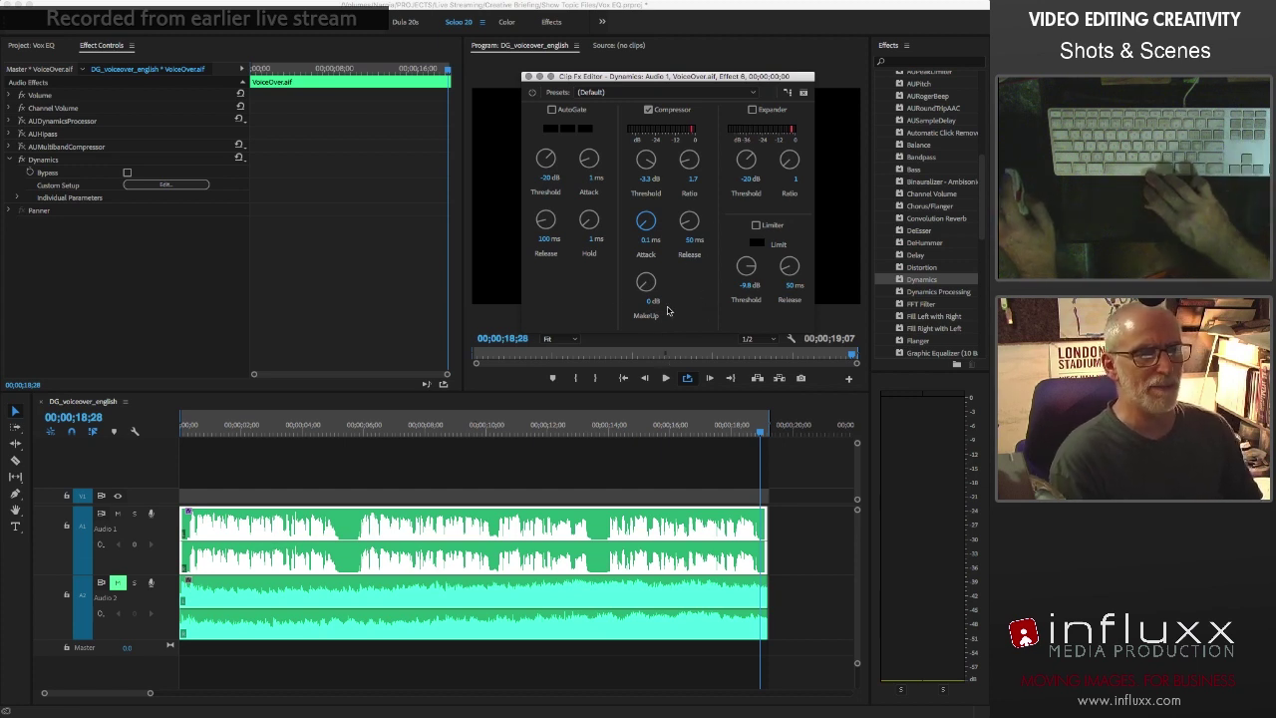
Play the voiceover and drag the Dynamics compressor threshold down to about -53 dB
key("space")
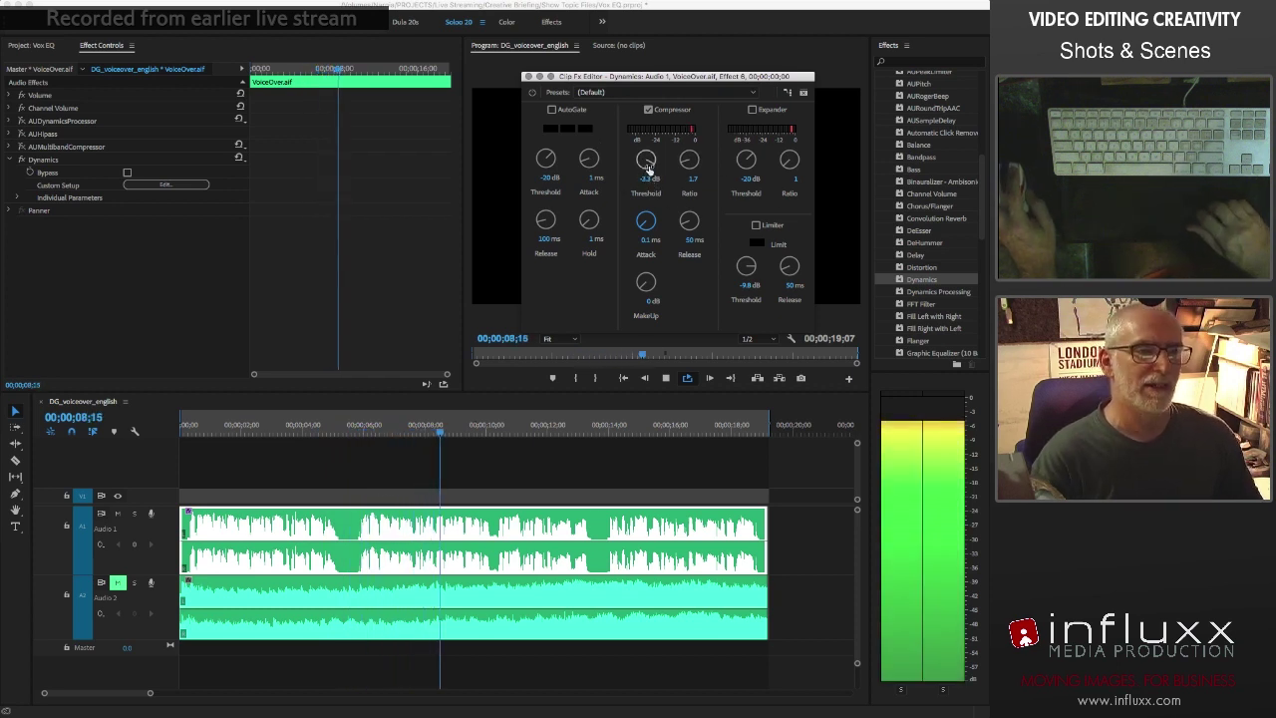
left_click_drag(646, 163, 647, 167)
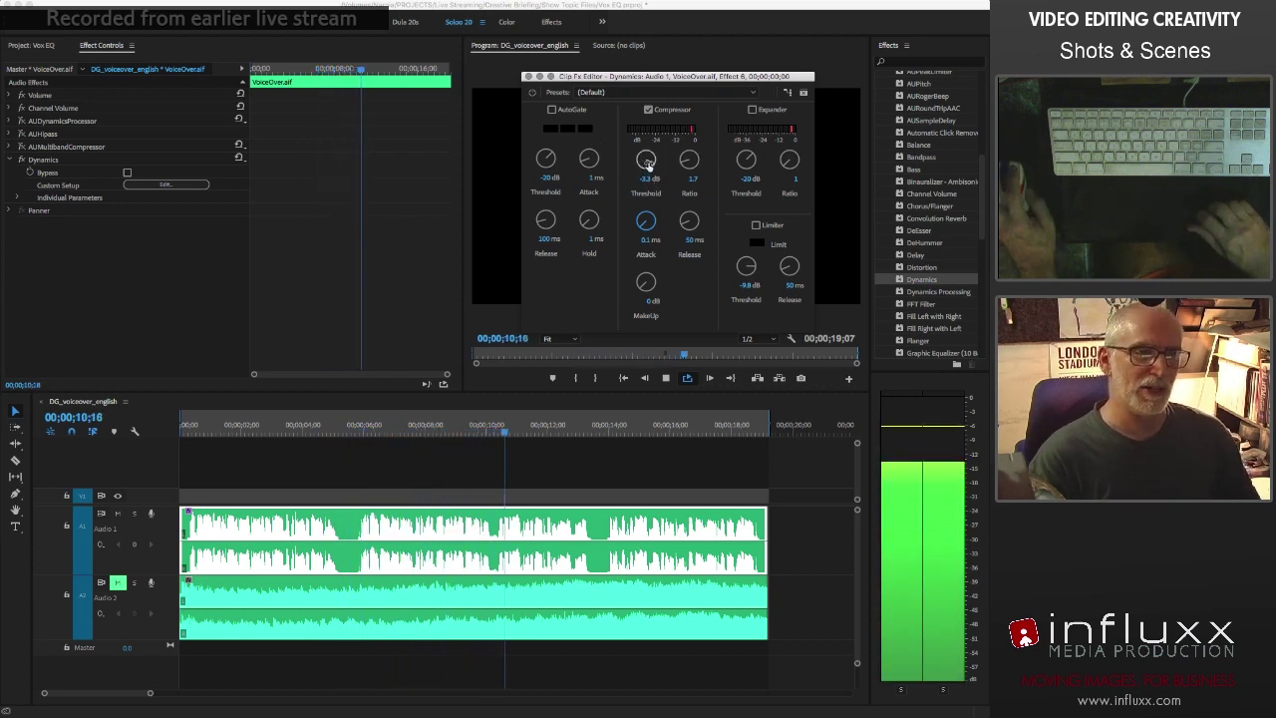
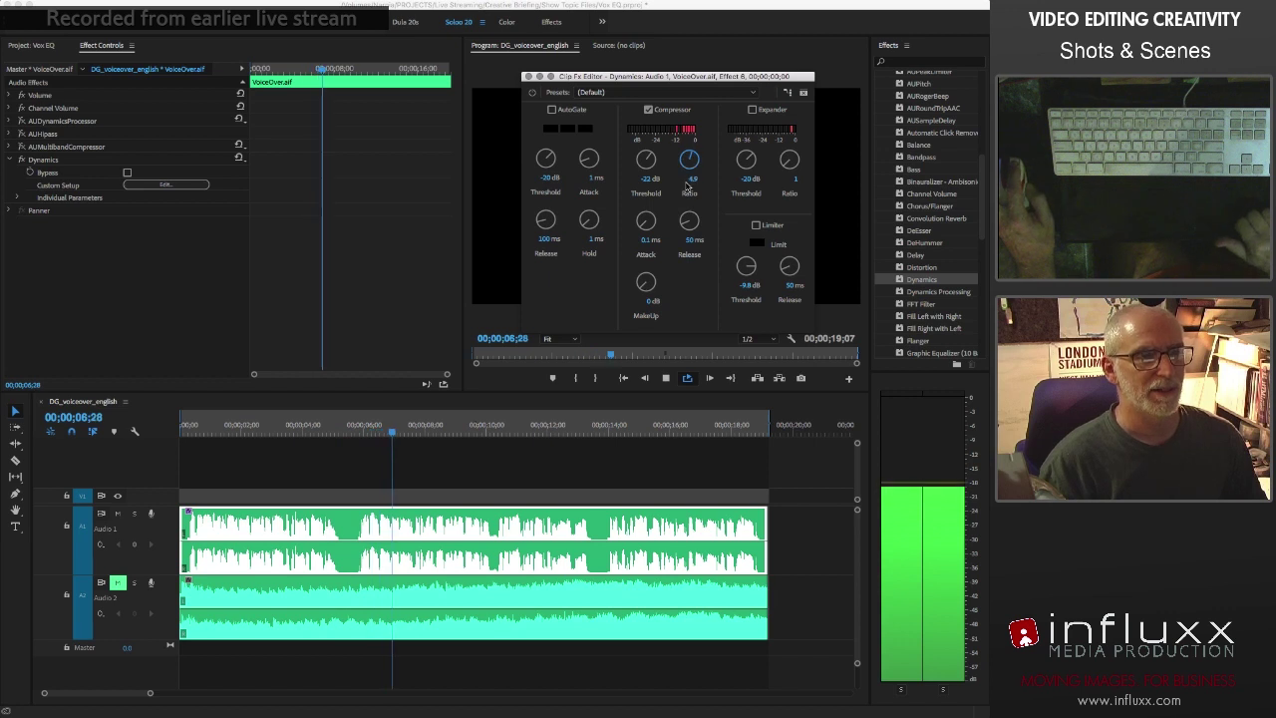
Lower the Dynamics compressor ratio to 2.5 and raise the MakeUp gain to 8.1 dB
left_click_drag(692, 233, 697, 242)
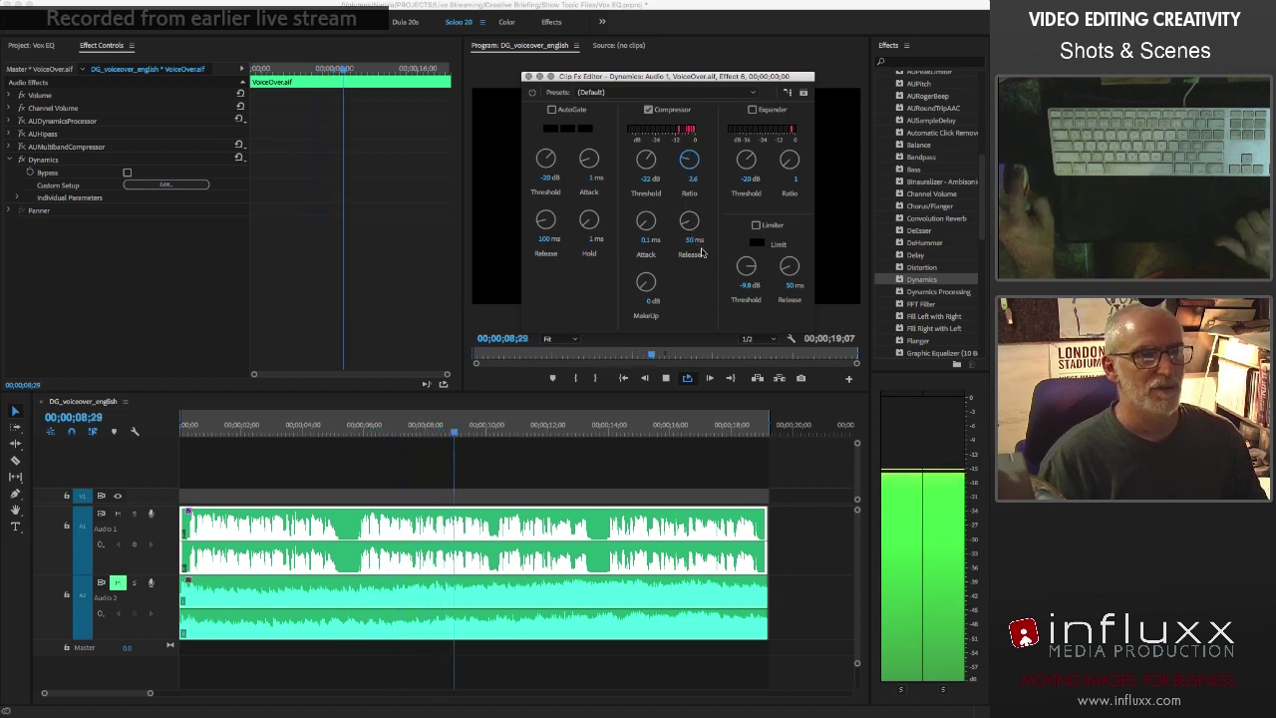
left_click_drag(687, 161, 646, 152)
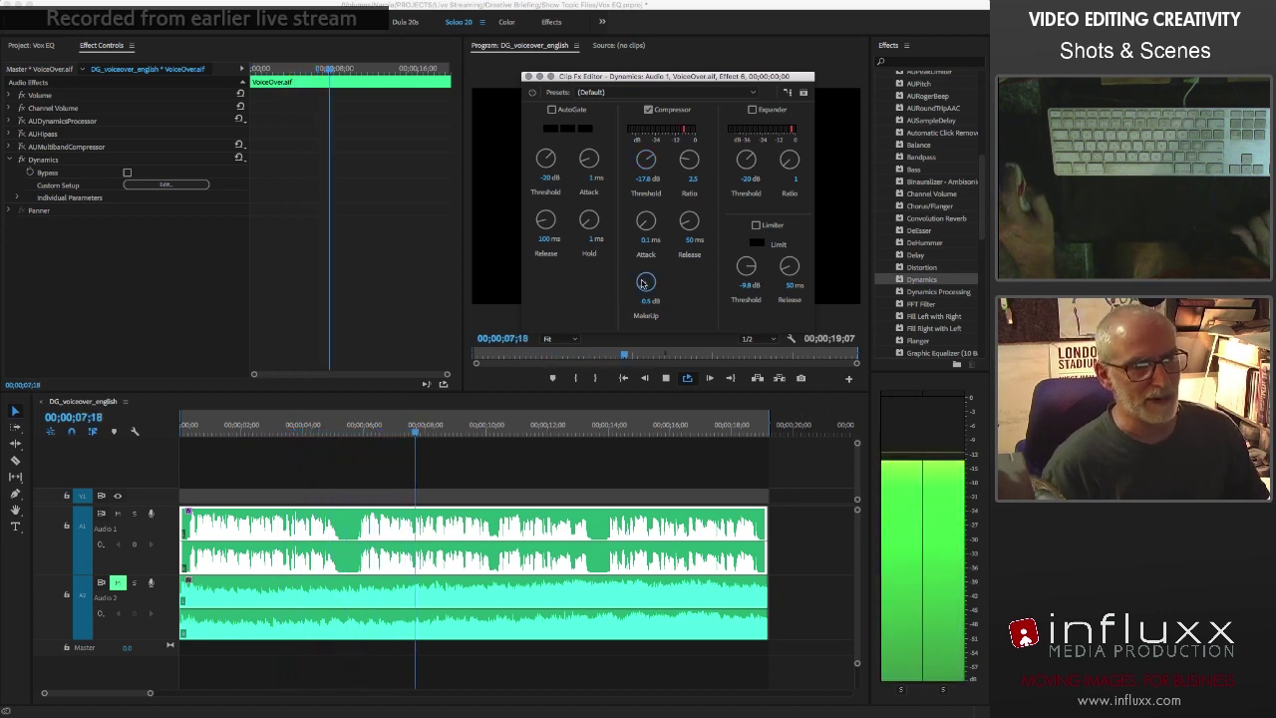
left_click_drag(641, 272, 641, 230)
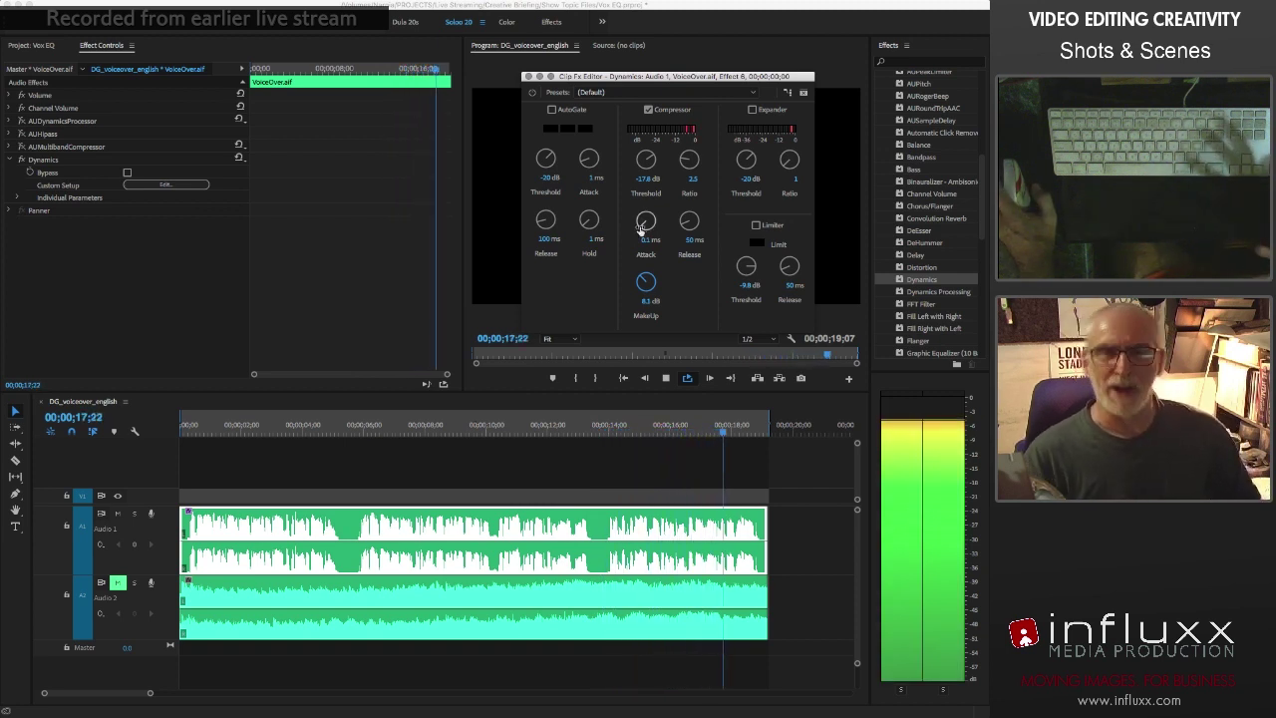
left_click(533, 93)
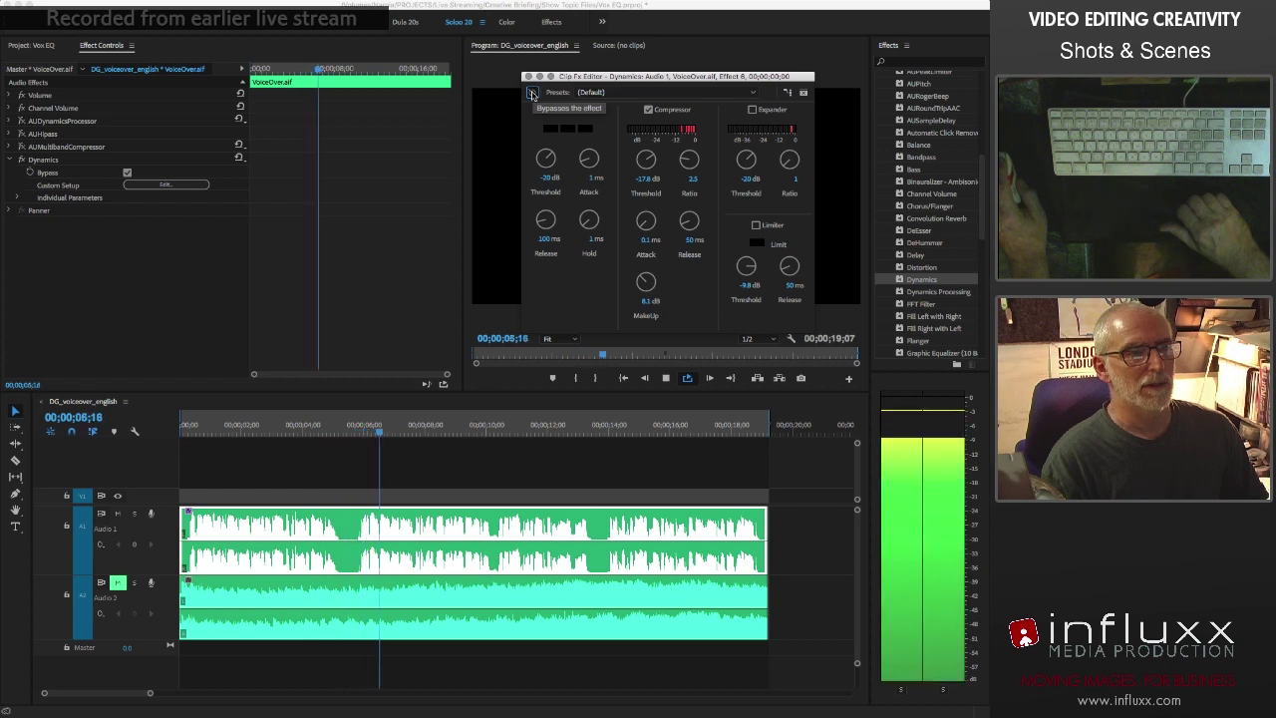
left_click(532, 92)
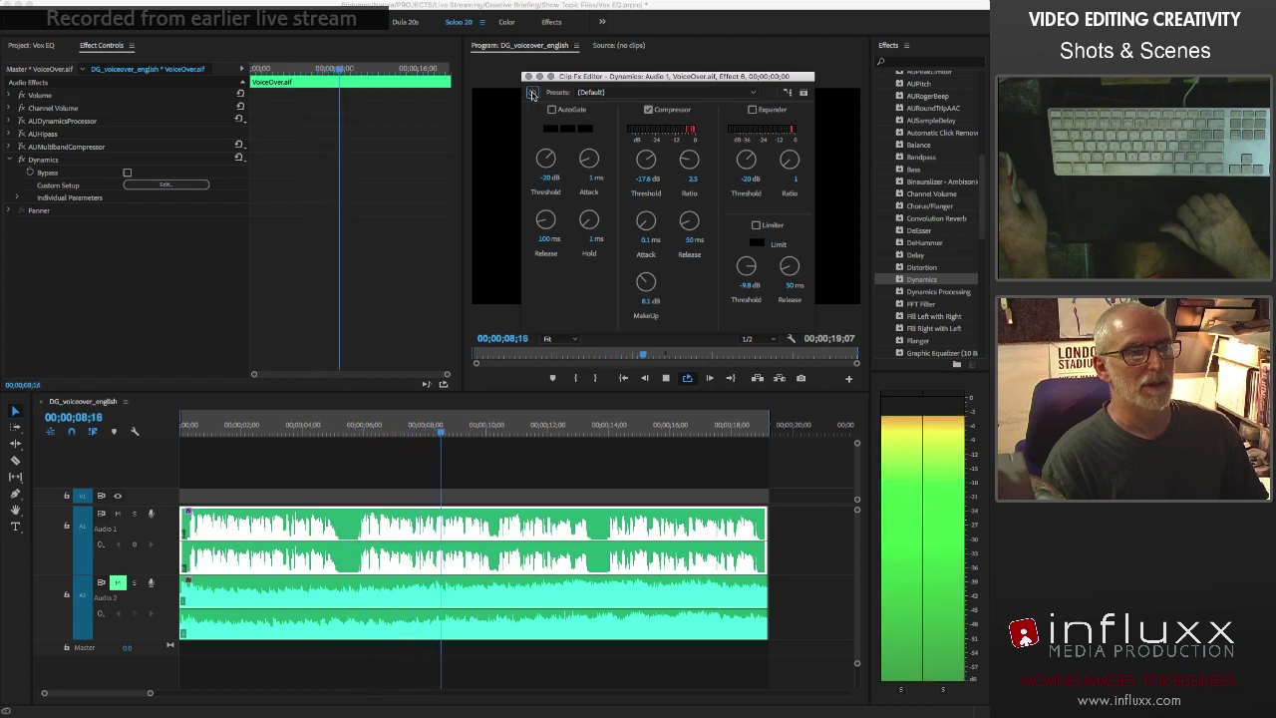
left_click(533, 93)
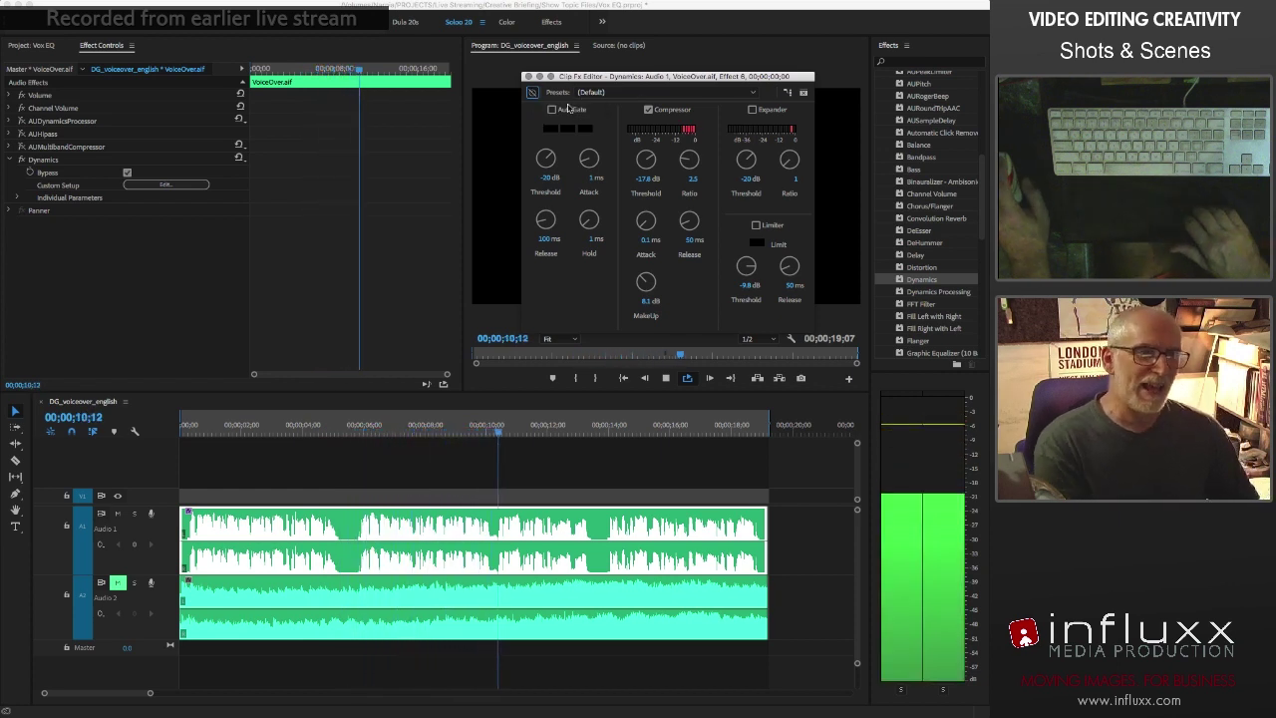
key("space")
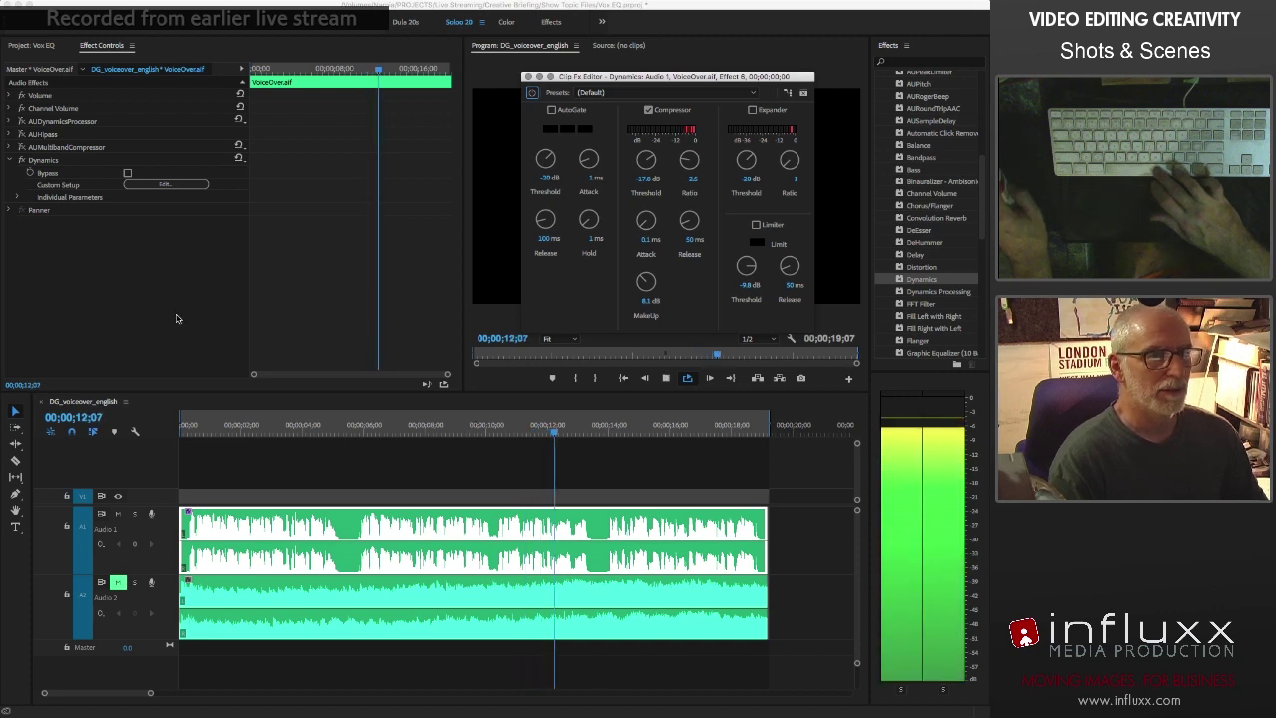
key("space")
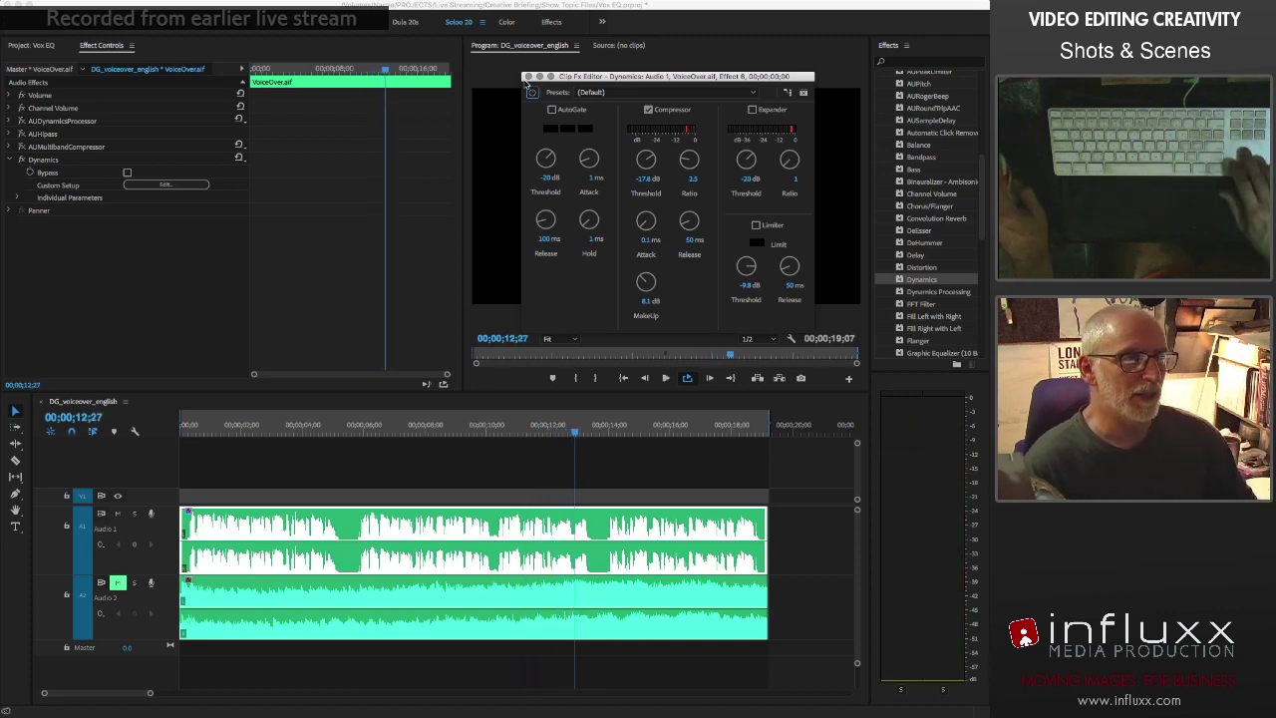
Close the Dynamics editor and select the AUHipass effect in Effect Controls
left_click(529, 77)
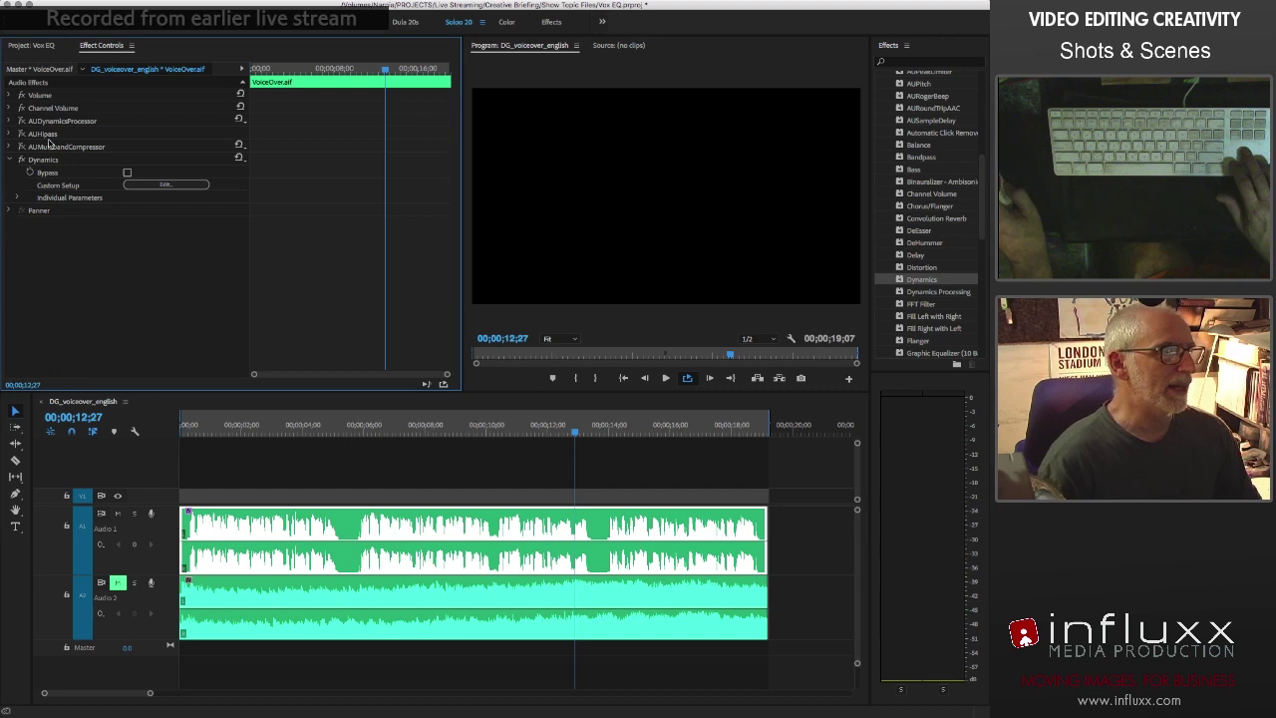
scroll(914, 297, "down", 3)
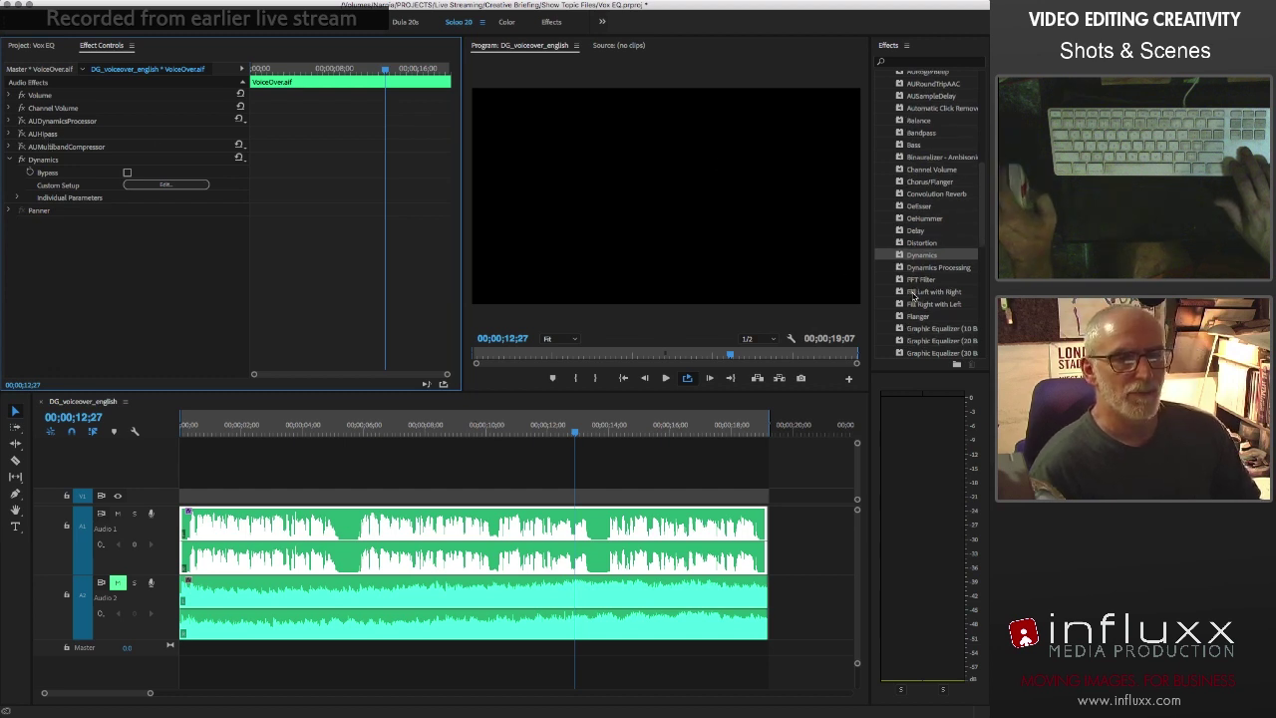
left_click(40, 137)
Apply the Highpass effect to the voiceover clip, then delete it again
scroll(913, 306, "down", 1)
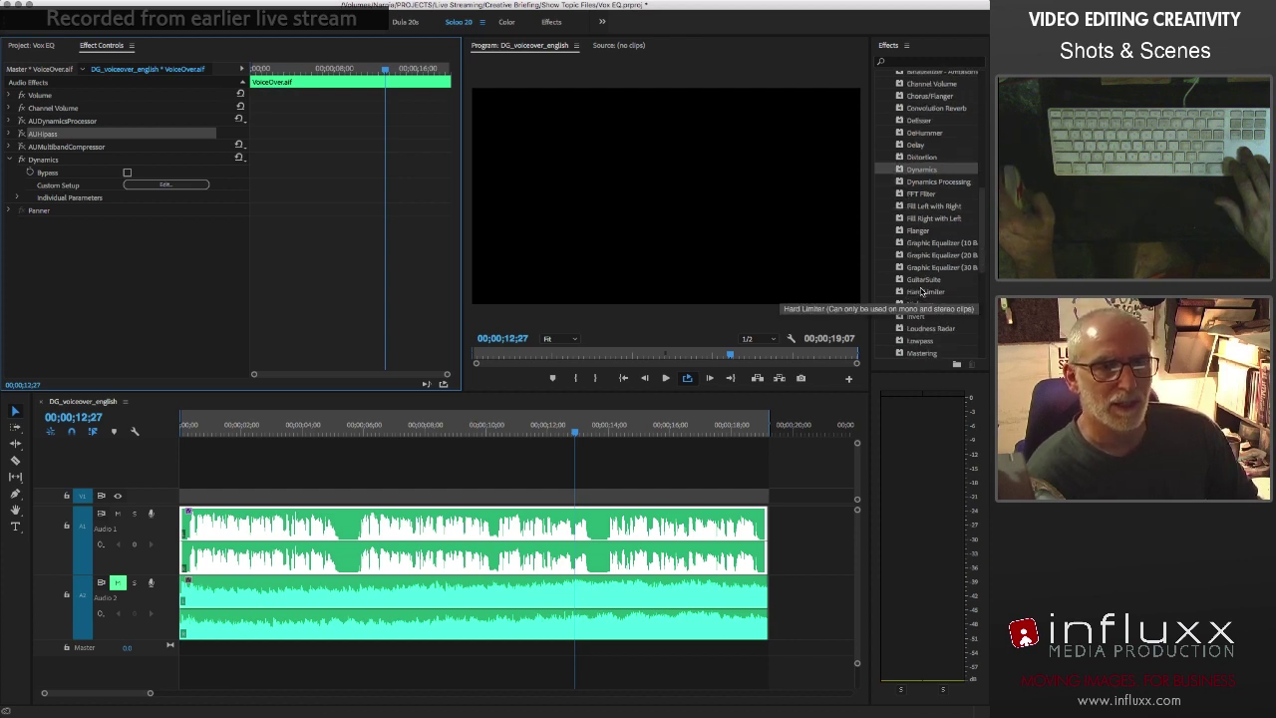
scroll(923, 291, "down", 2)
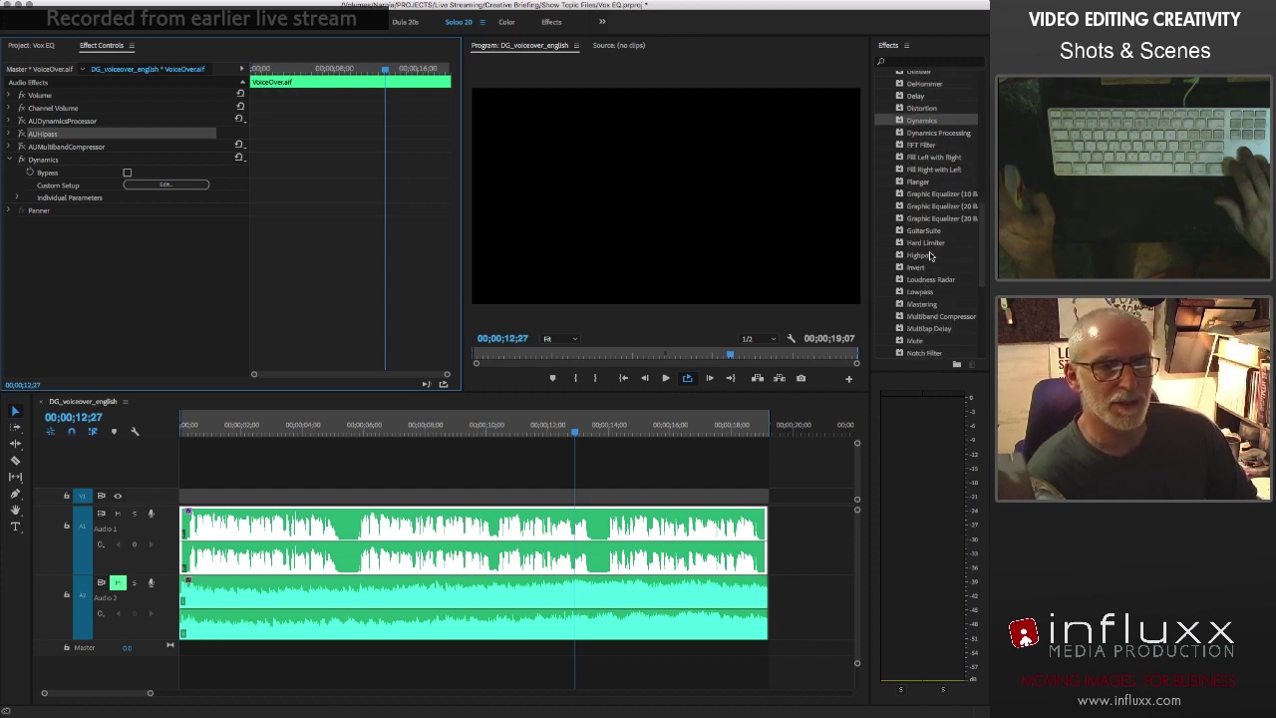
scroll(929, 257, "up", 5)
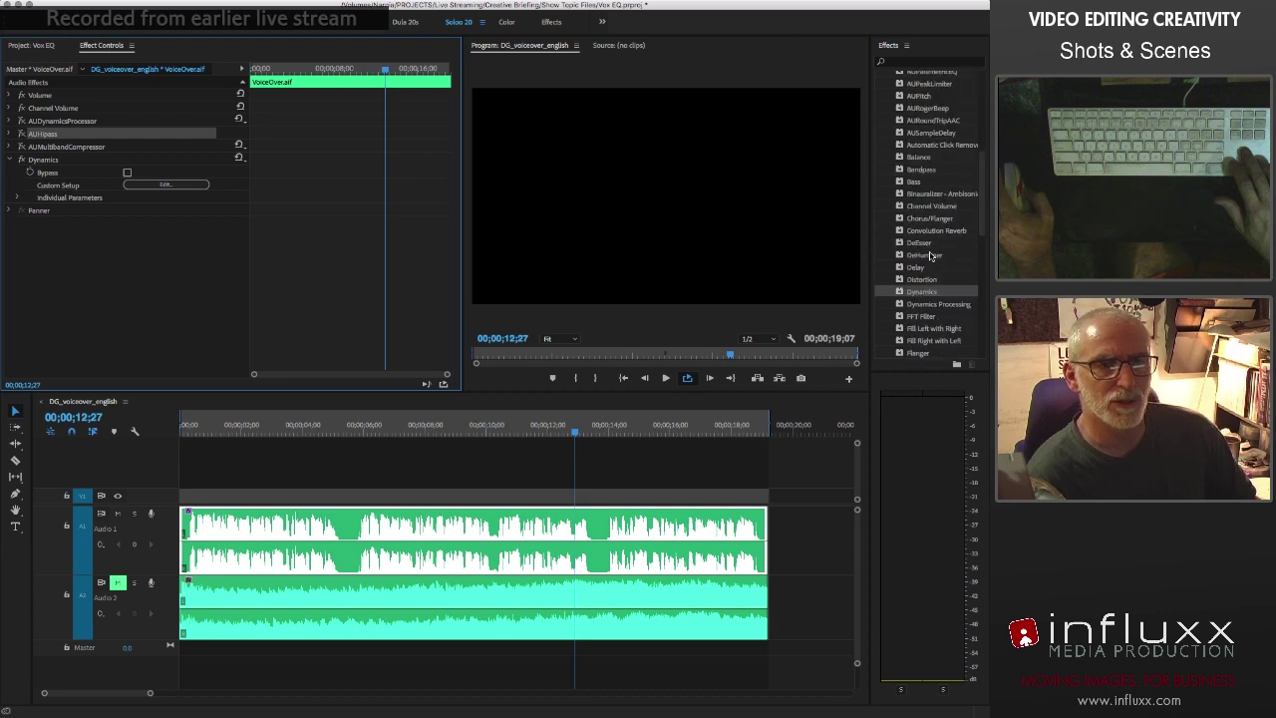
scroll(929, 256, "down", 3)
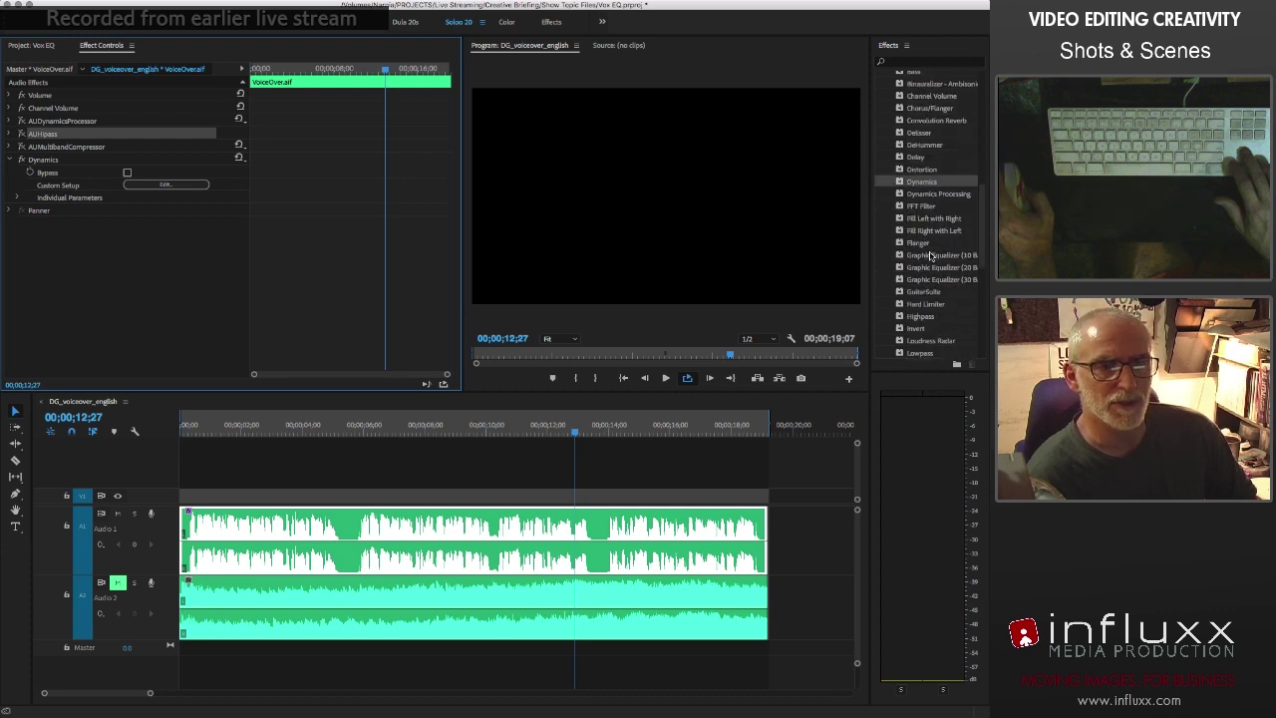
scroll(929, 257, "down", 3)
left_click(918, 231)
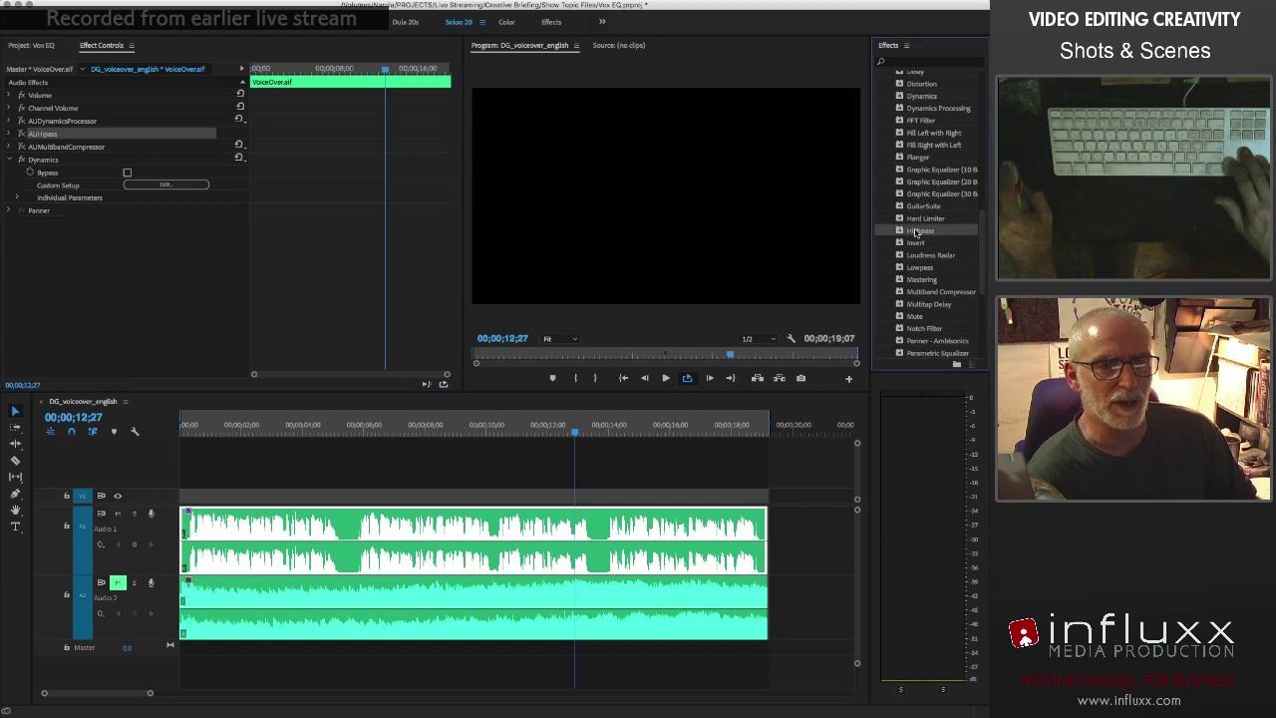
left_click_drag(74, 271, 87, 261)
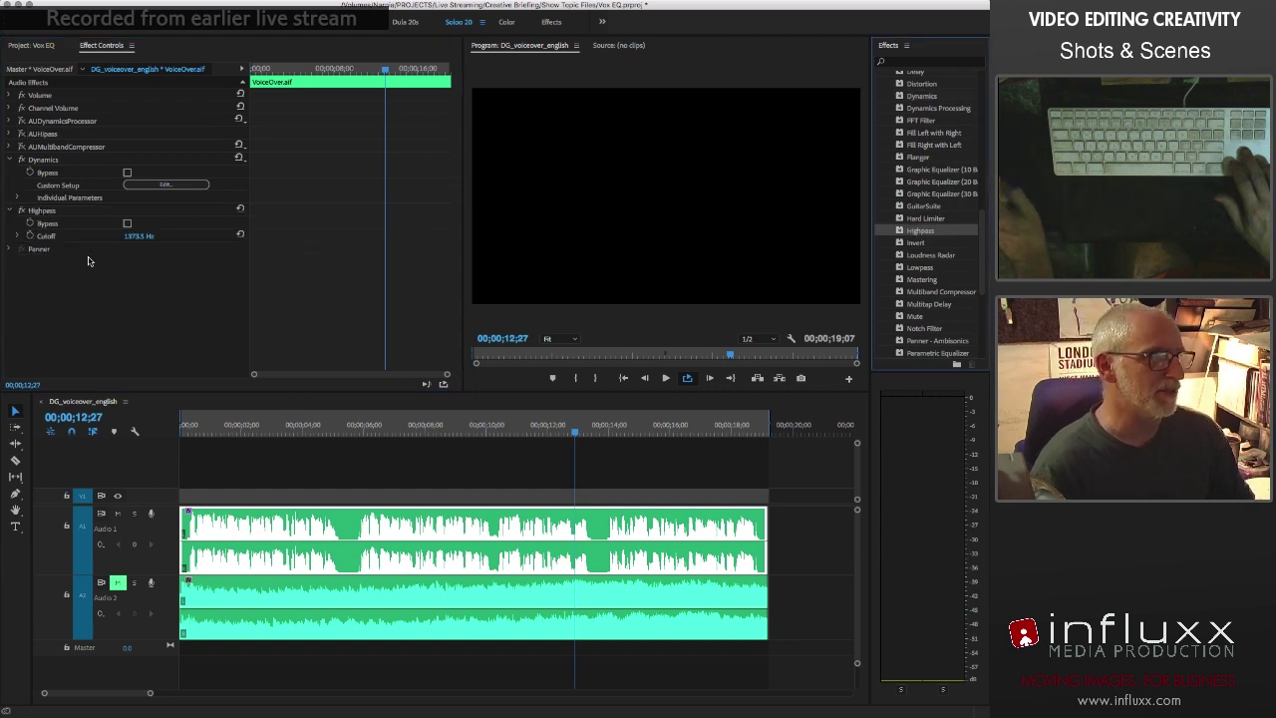
left_click(138, 237)
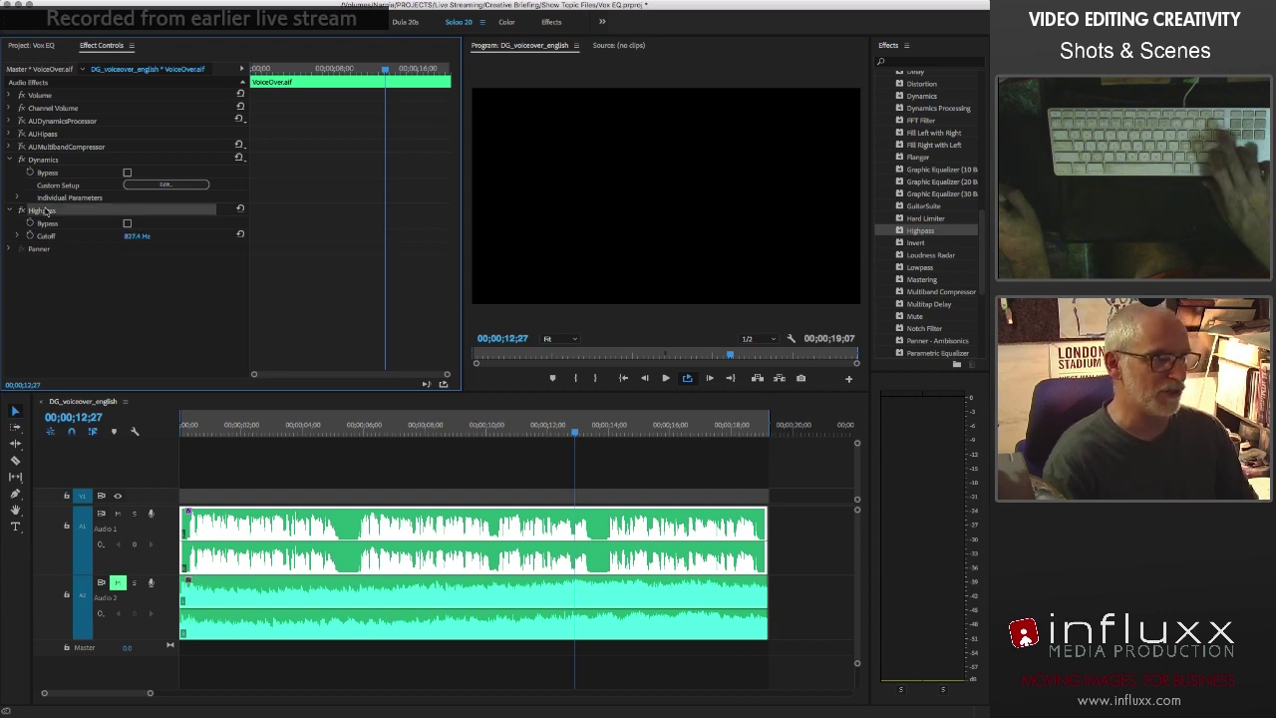
key("Delete")
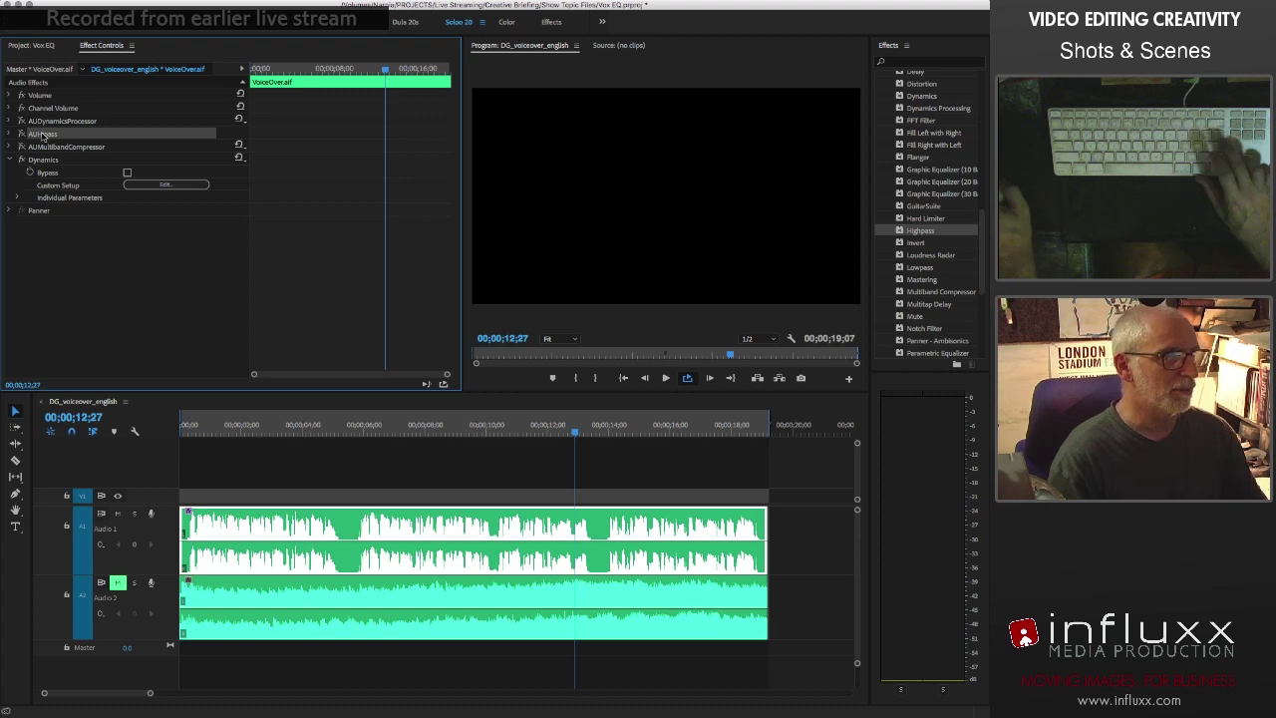
Move AUHipass below Dynamics and open its filter editor while playing
left_click_drag(50, 204, 20, 204)
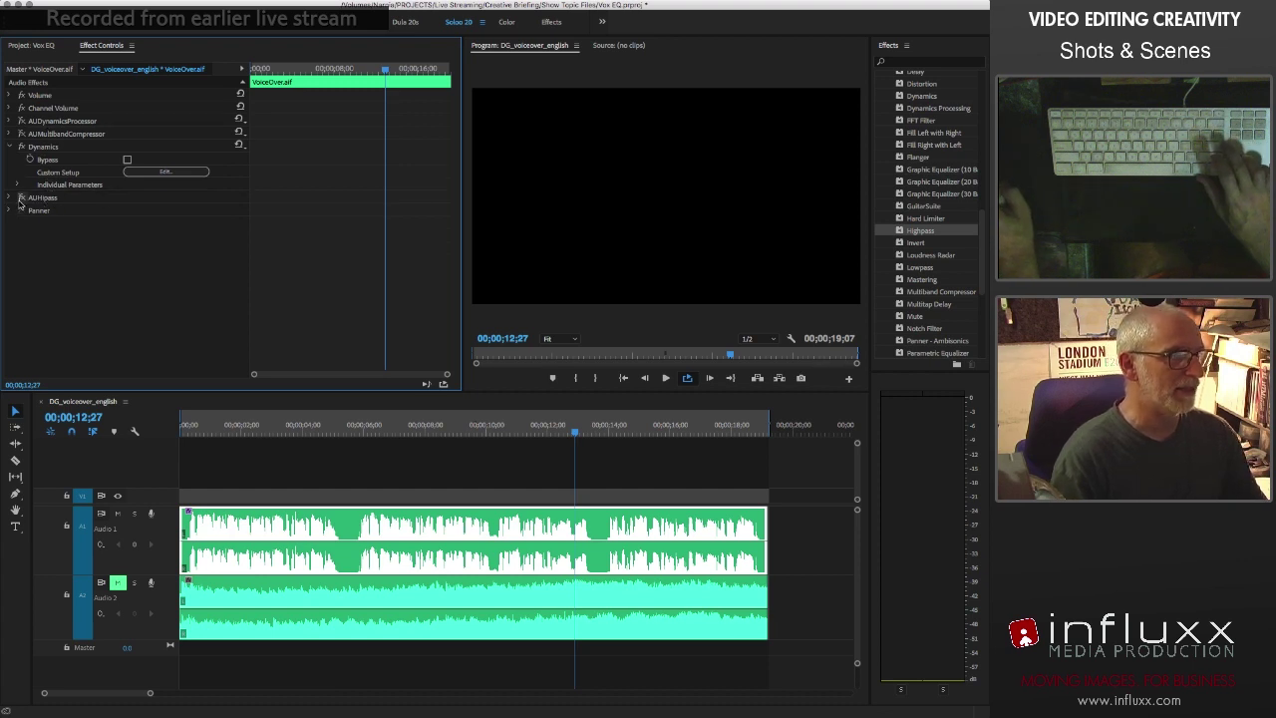
key("space")
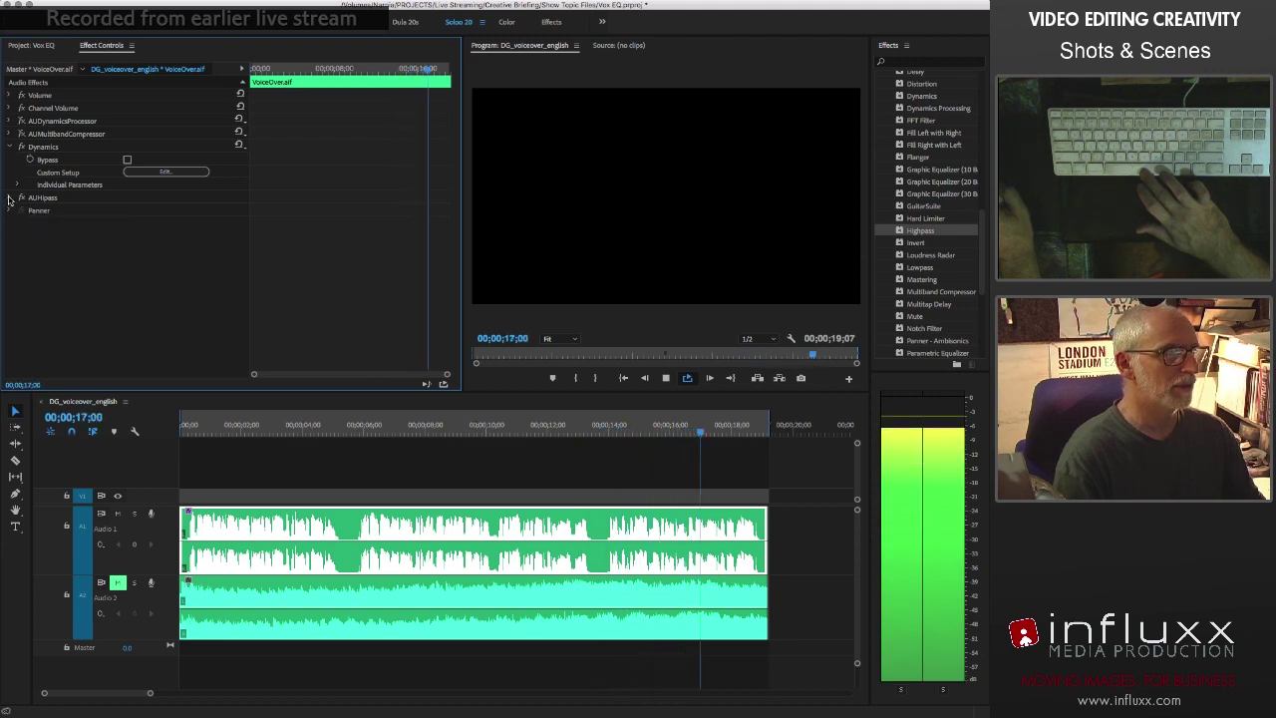
left_click(20, 198)
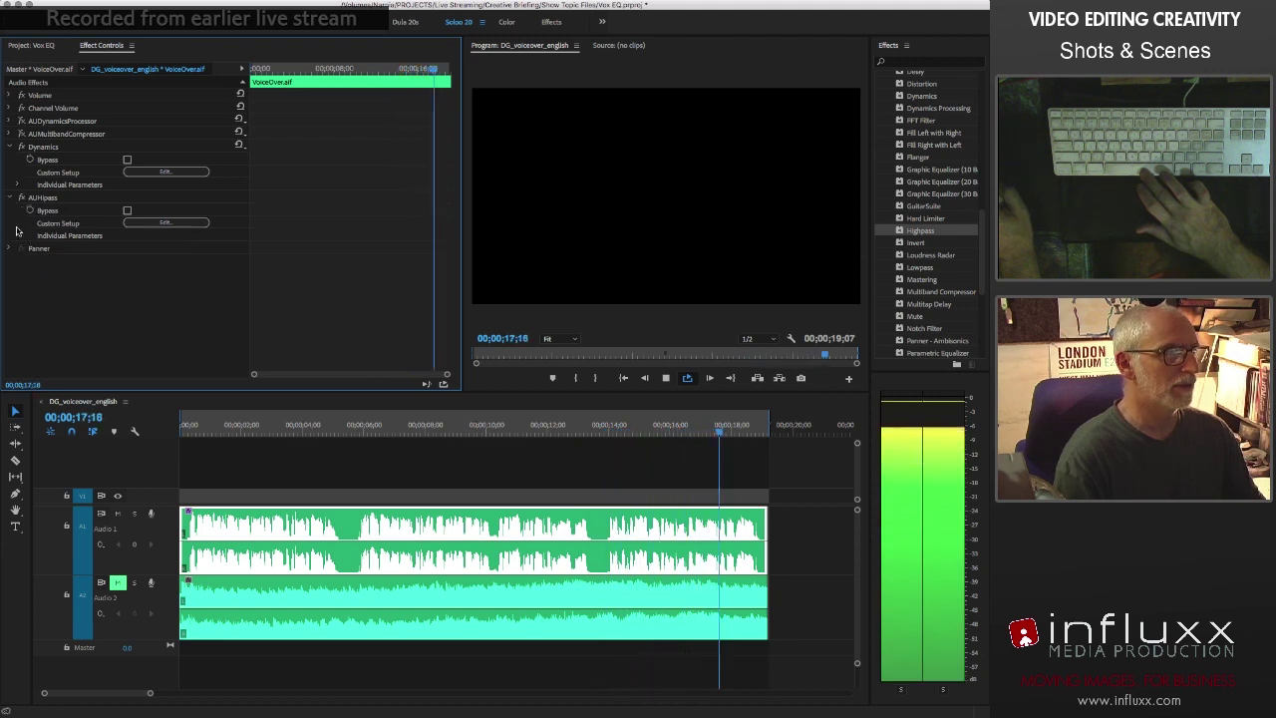
left_click(151, 220)
Raise the highpass cutoff to about 1007 Hz and audition the result
mouse_move(593, 220)
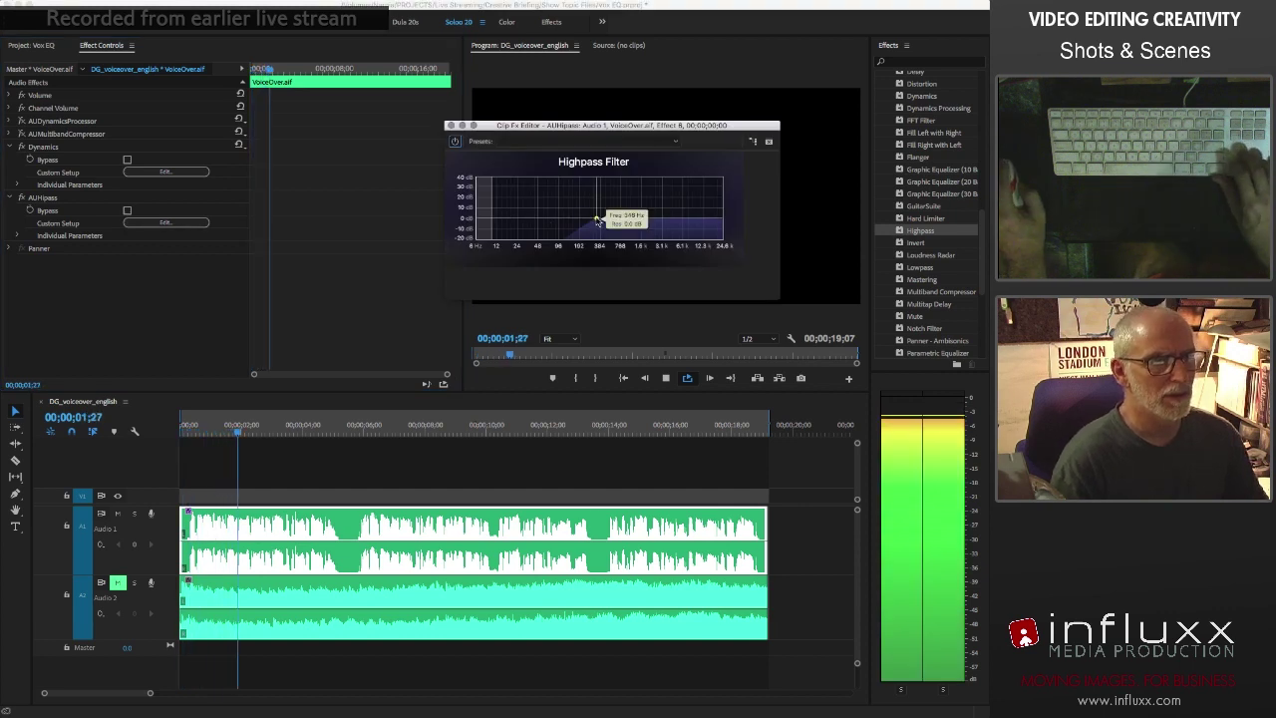
mouse_move(593, 220)
left_mouse_down()
mouse_move(606, 220)
mouse_move(596, 220)
left_mouse_up()
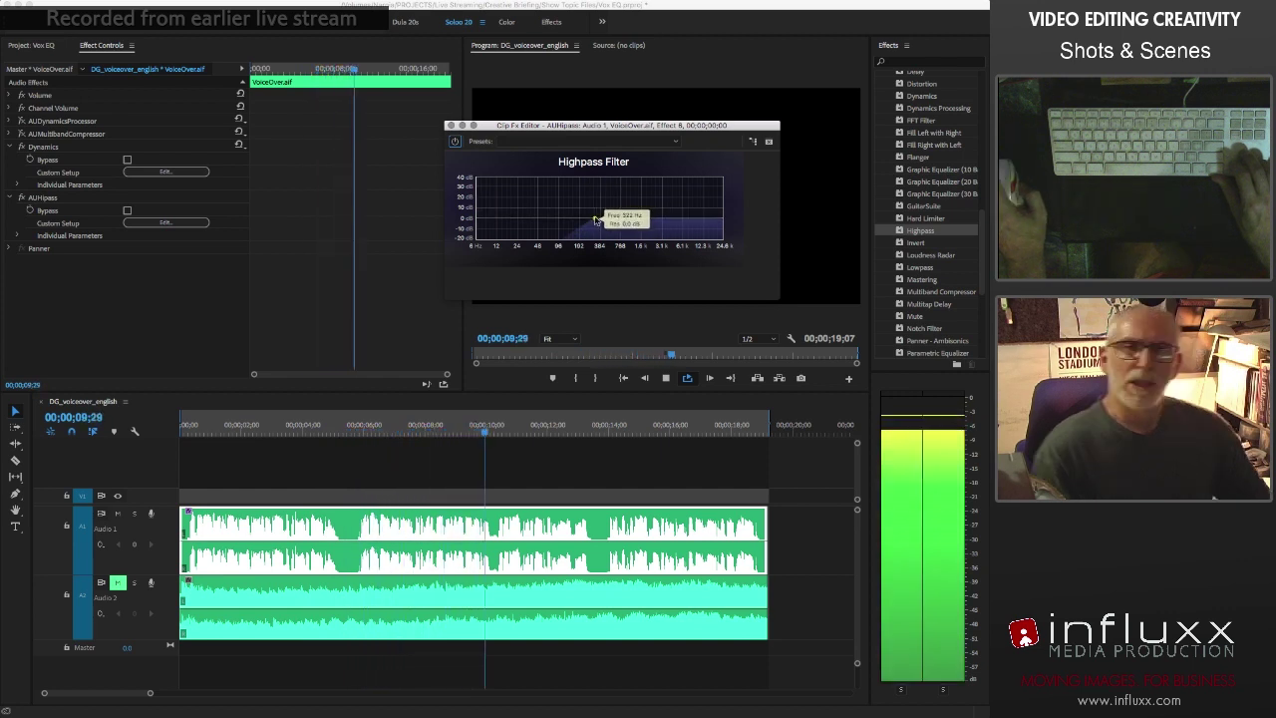
key("space")
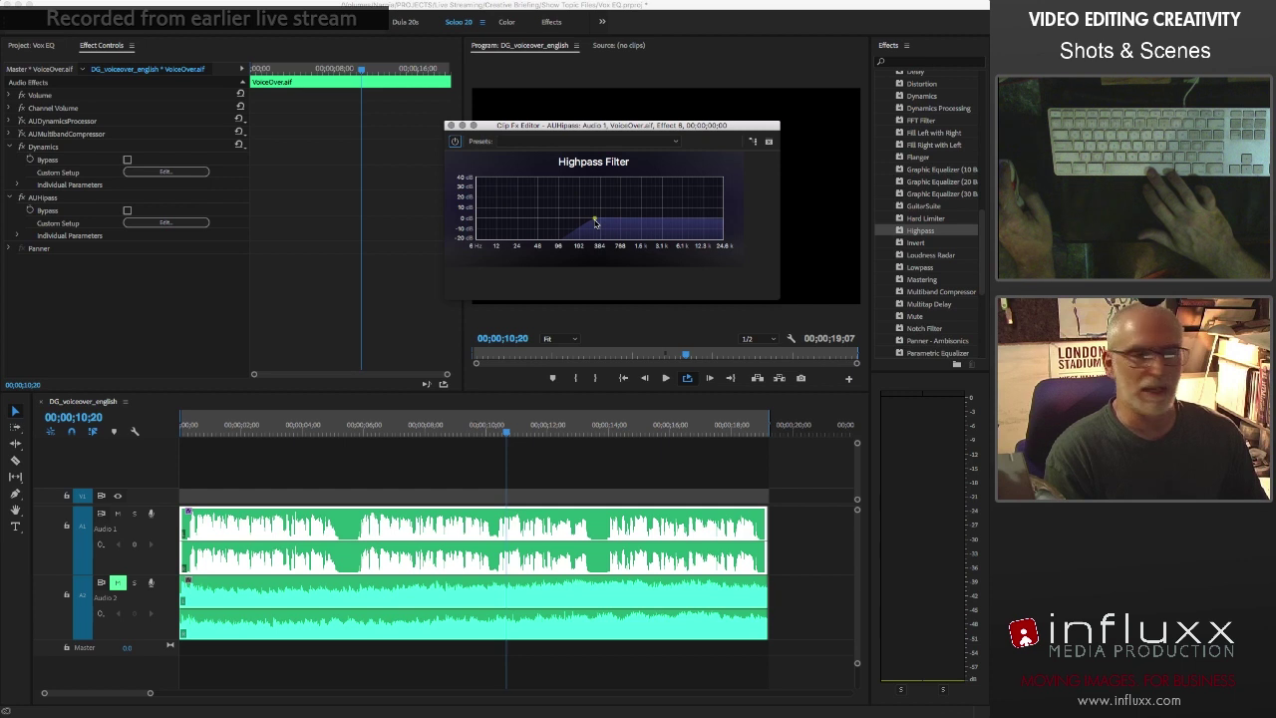
left_click_drag(593, 220, 631, 222)
key("space")
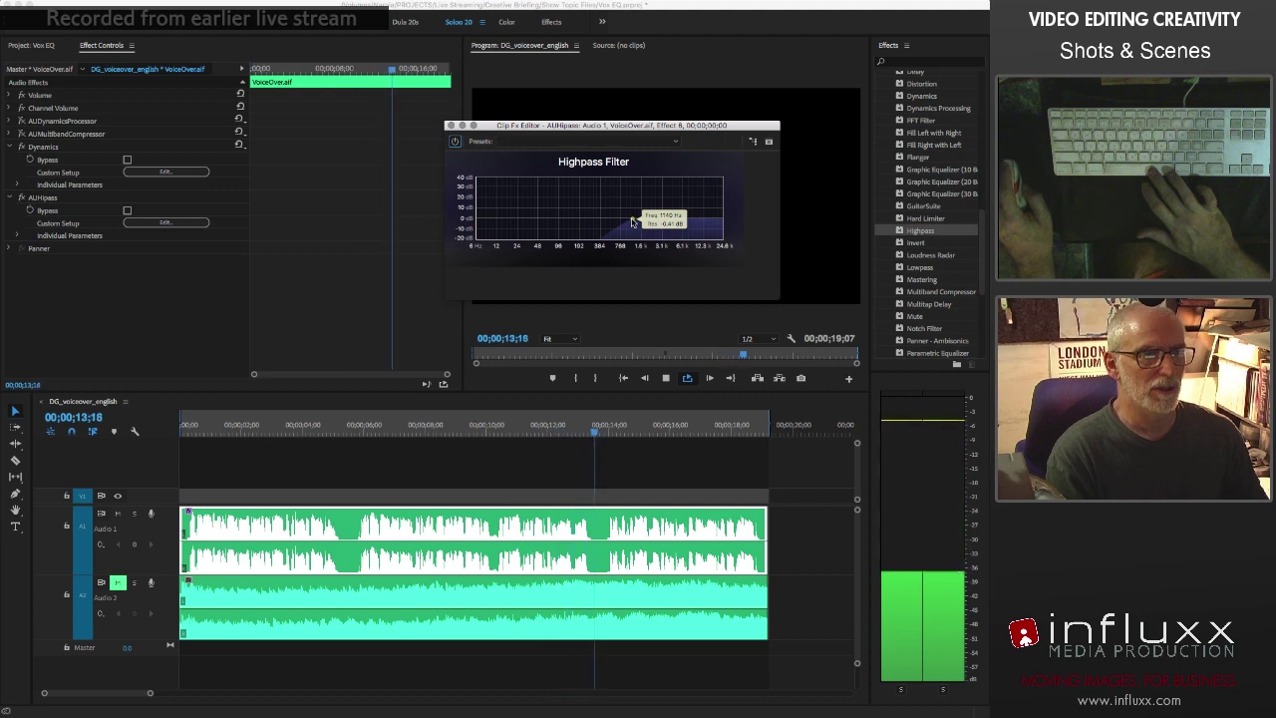
key("space")
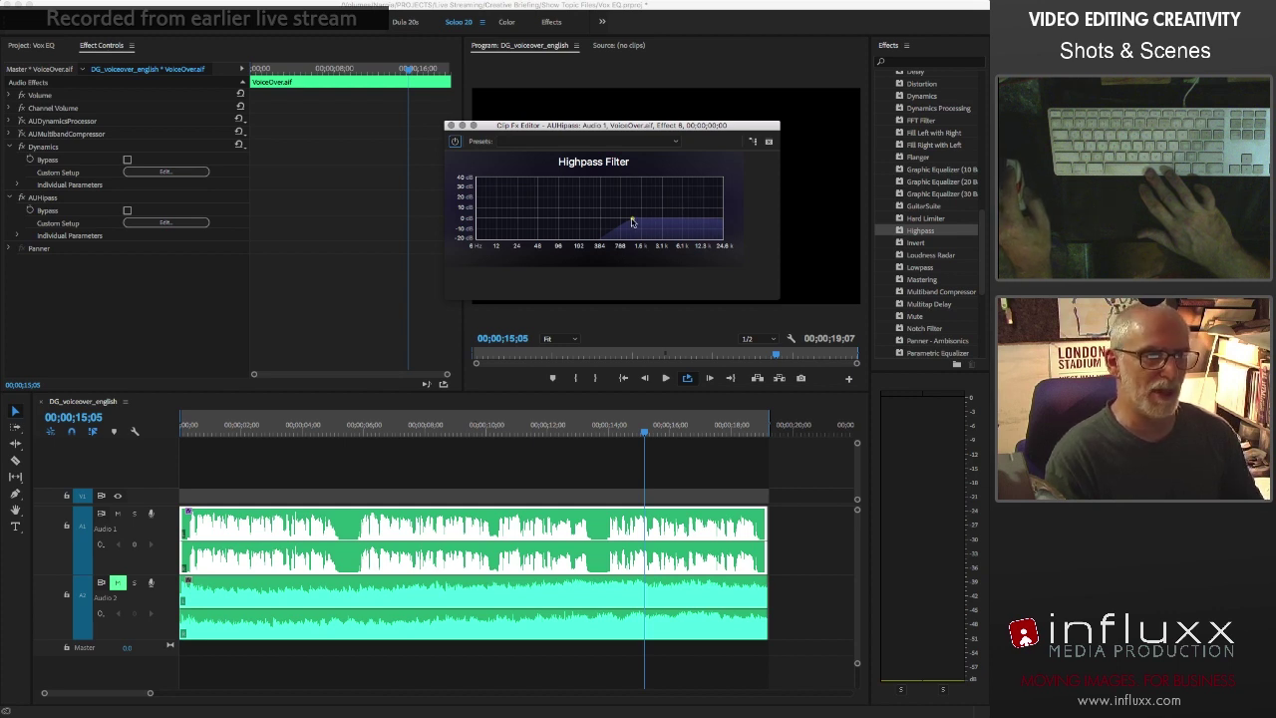
left_click_drag(632, 222, 629, 220)
key("space")
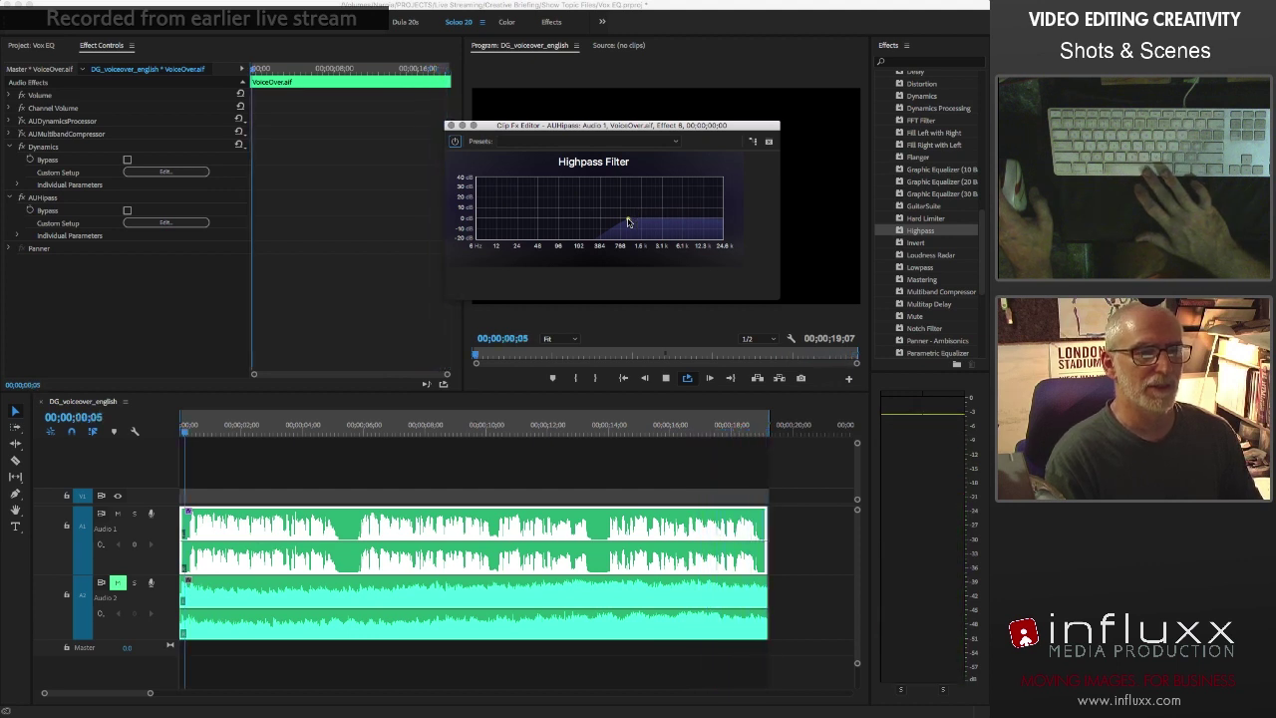
key("space")
Lower the cutoff to about 329 Hz and compare with the filter bypassed and active
left_click_drag(628, 221, 597, 223)
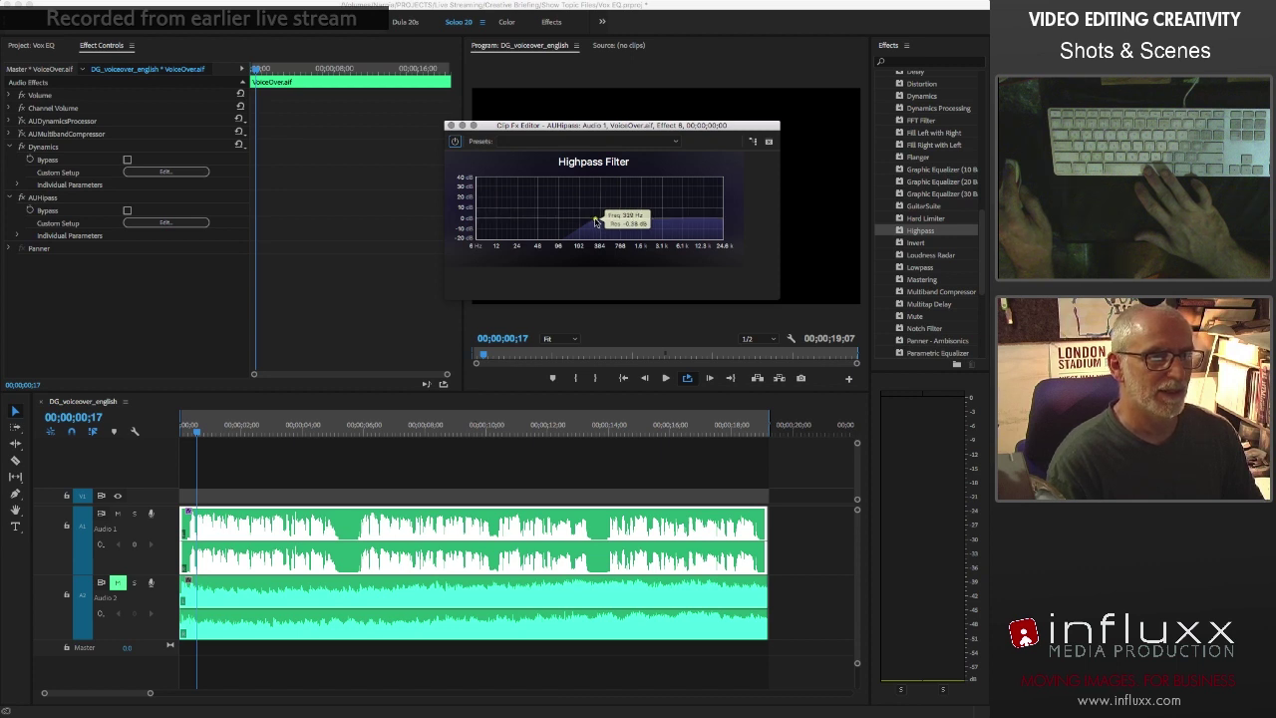
key("space")
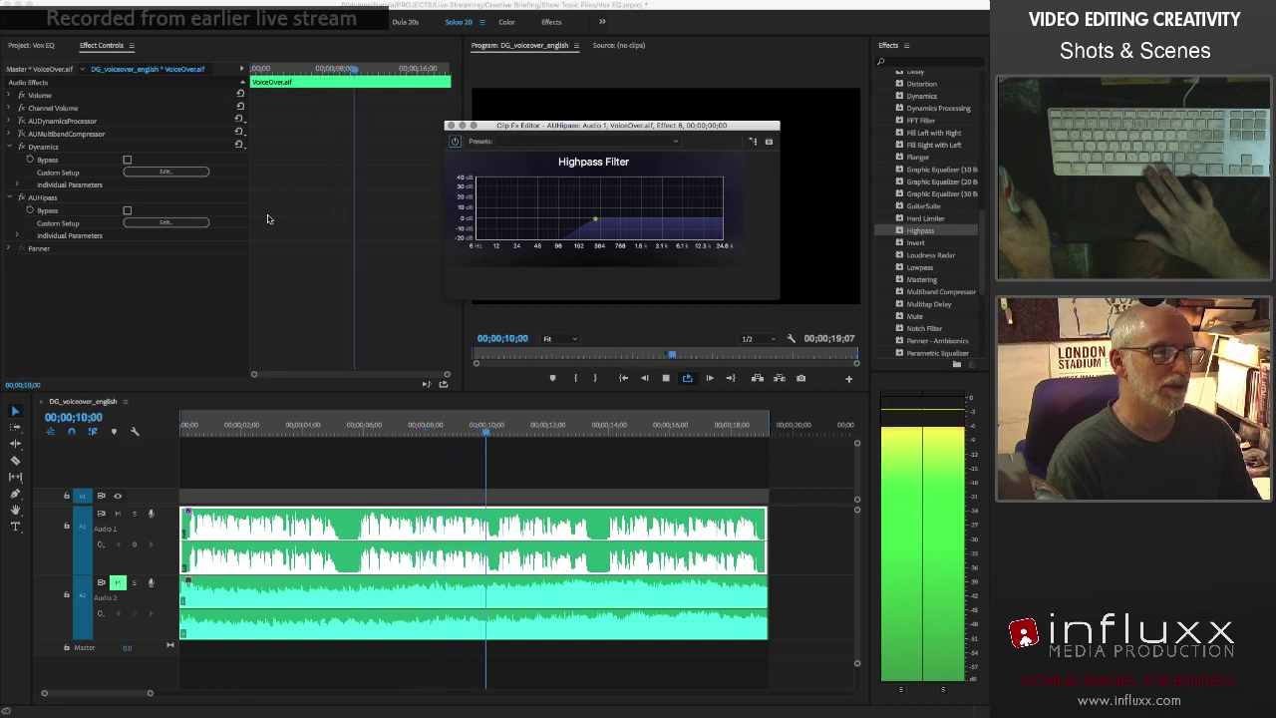
left_click(455, 142)
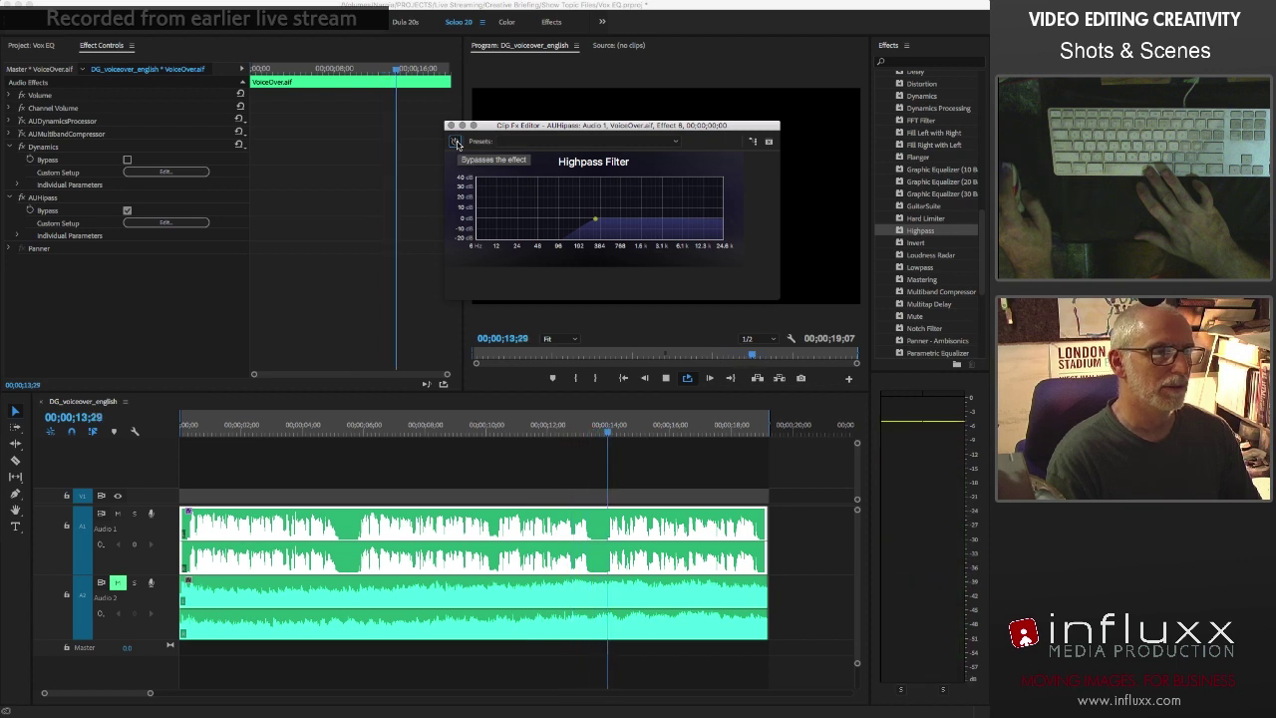
left_click(455, 143)
key("space")
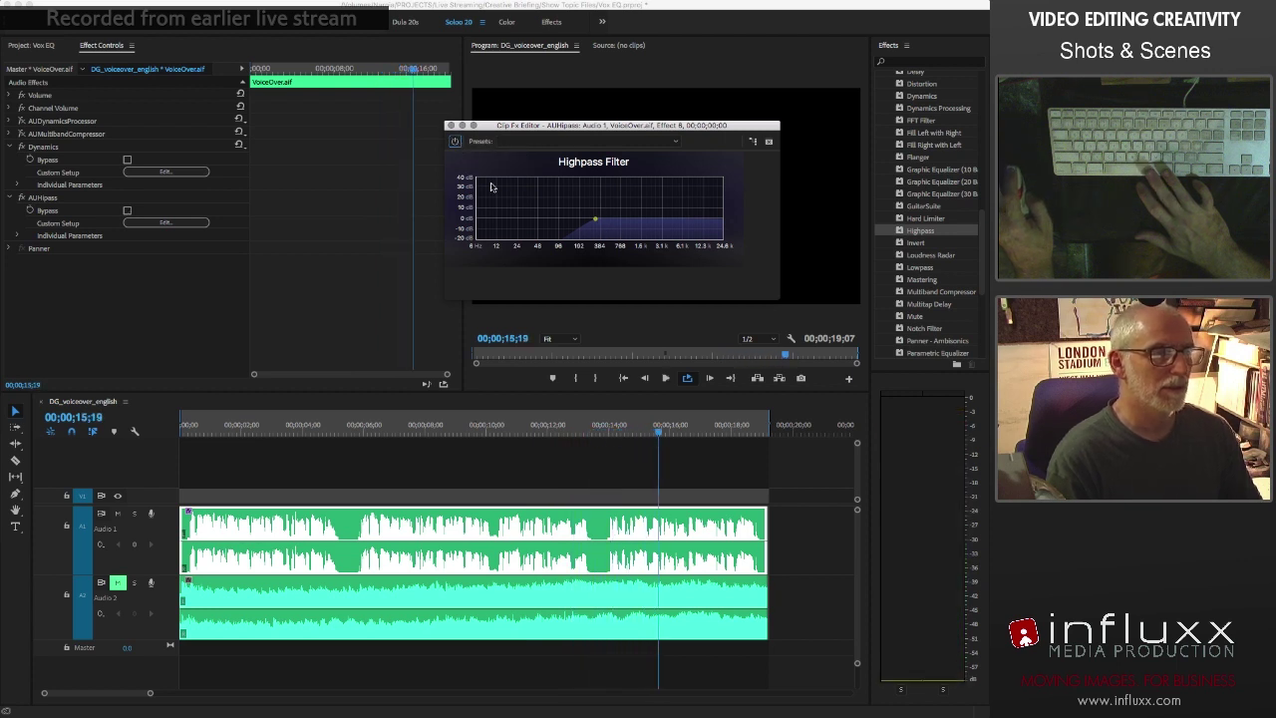
Stop playback and select Multiband Compressor in the Effects panel
left_click(450, 125)
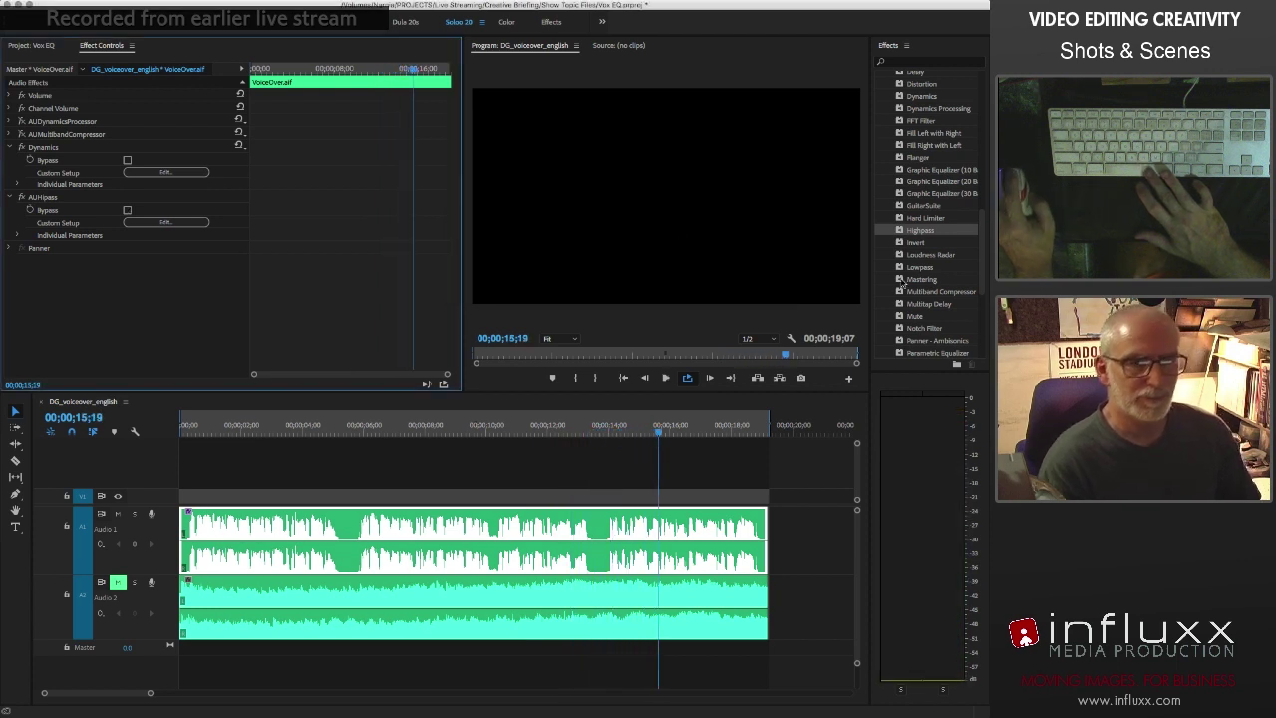
scroll(916, 287, "down", 3)
scroll(918, 284, "down", 5)
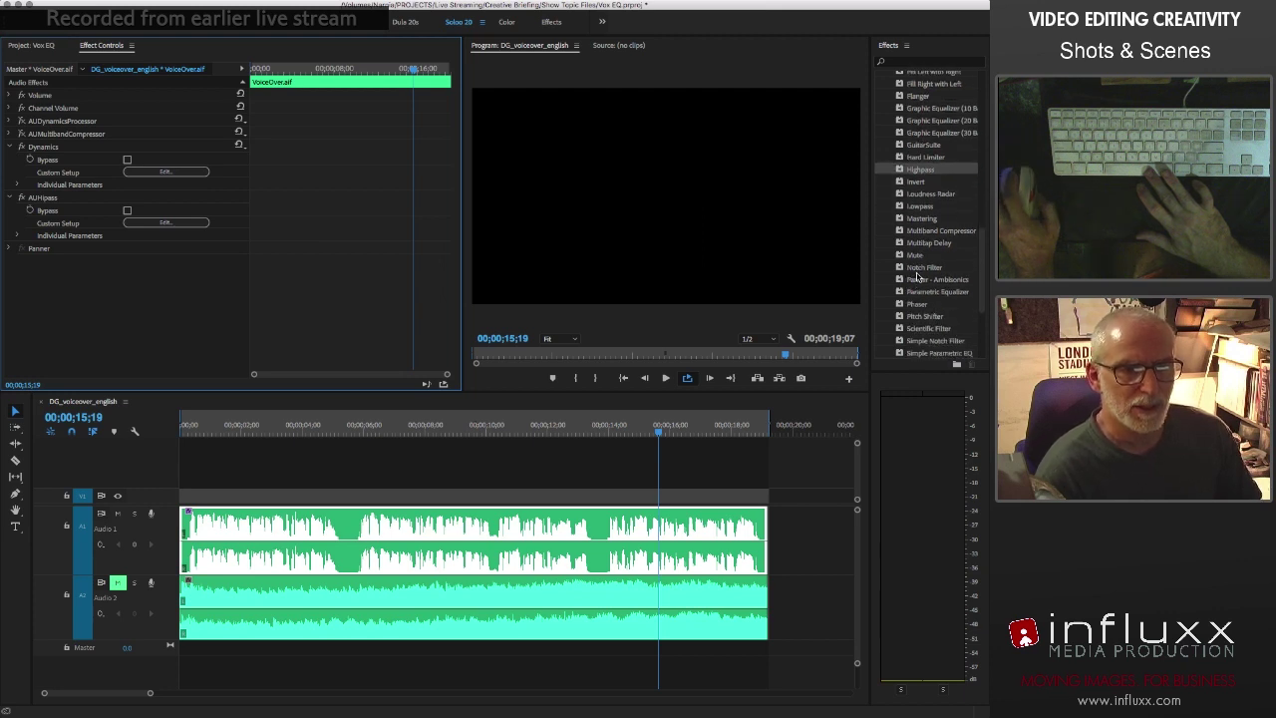
scroll(919, 271, "down", 5)
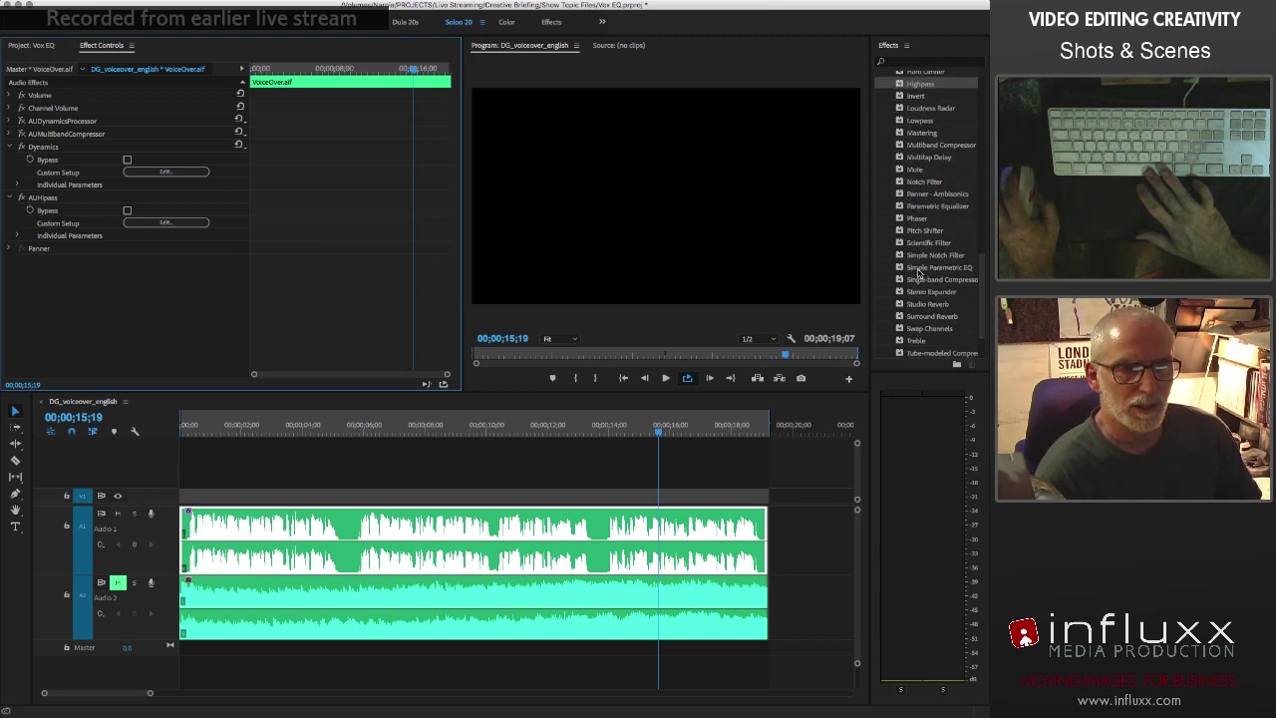
scroll(919, 275, "down", 1)
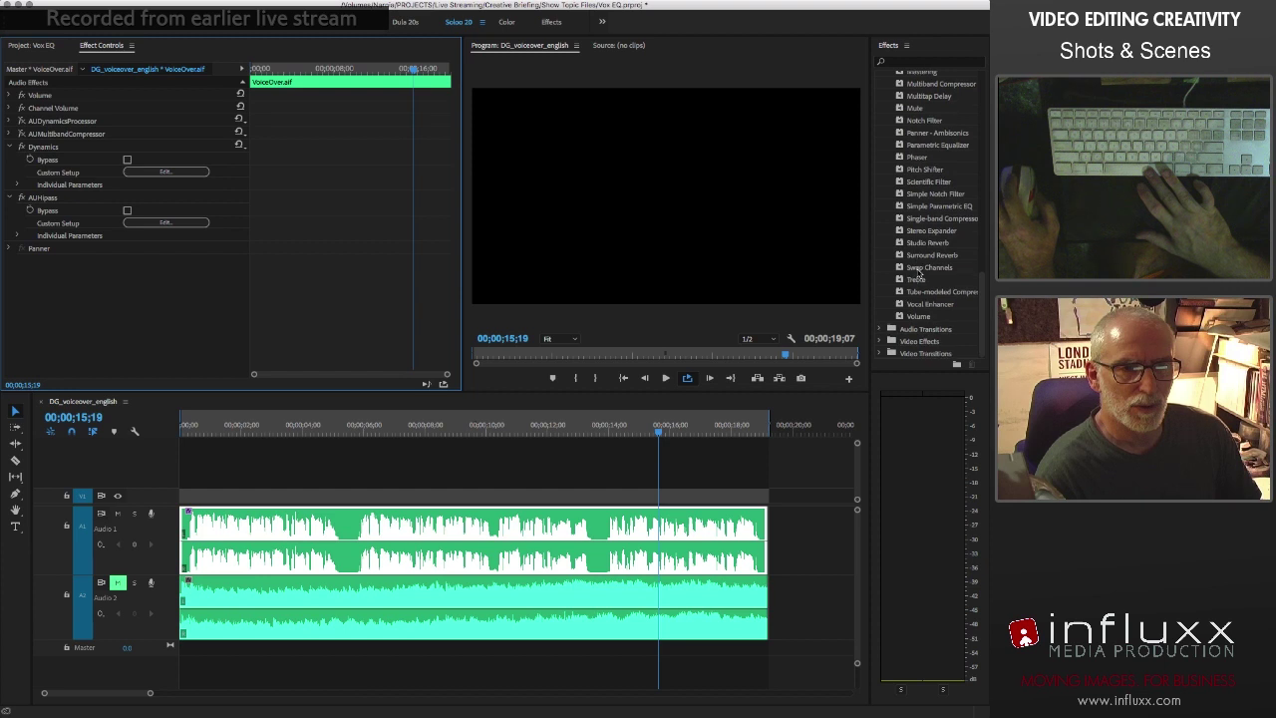
scroll(919, 271, "up", 15)
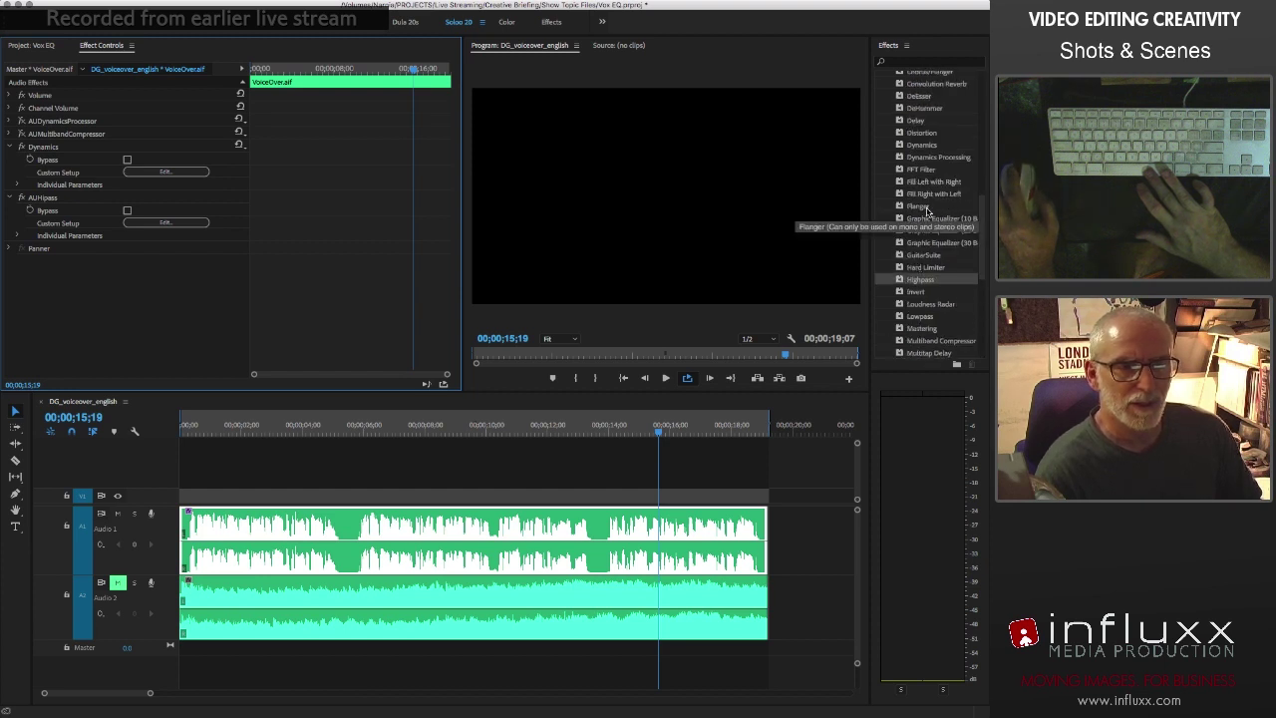
scroll(927, 211, "down", 3)
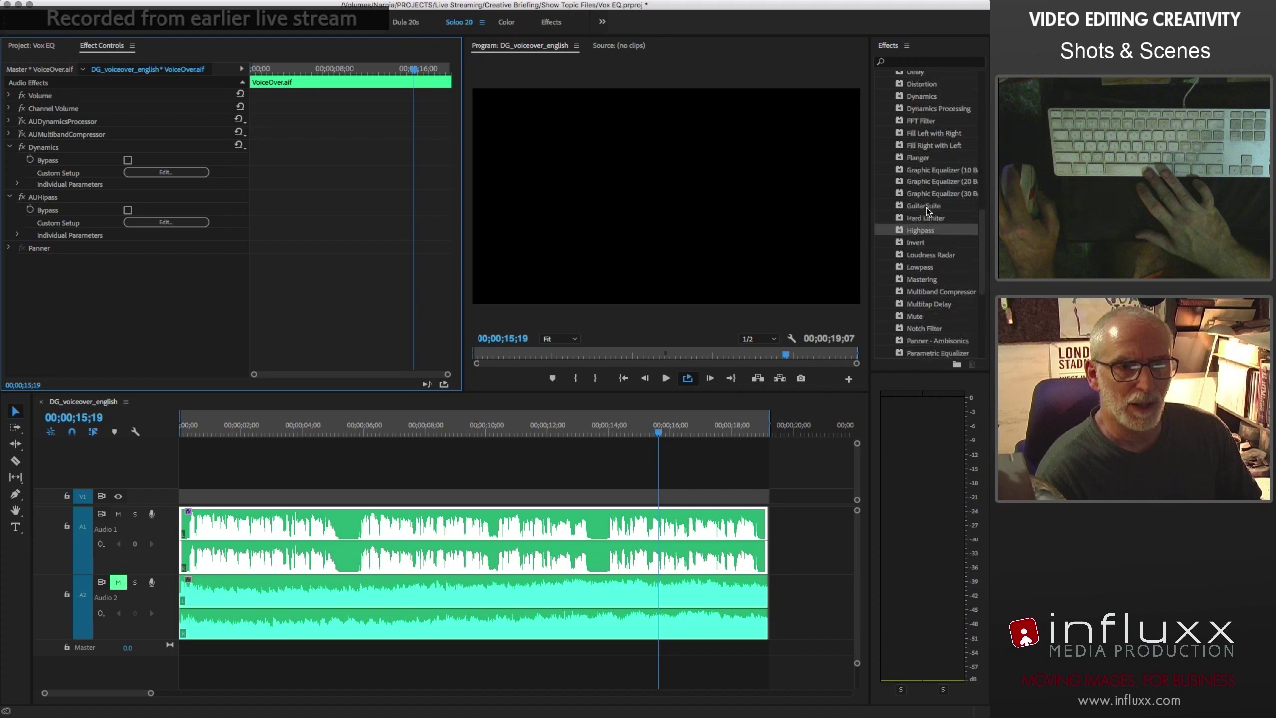
left_click(922, 292)
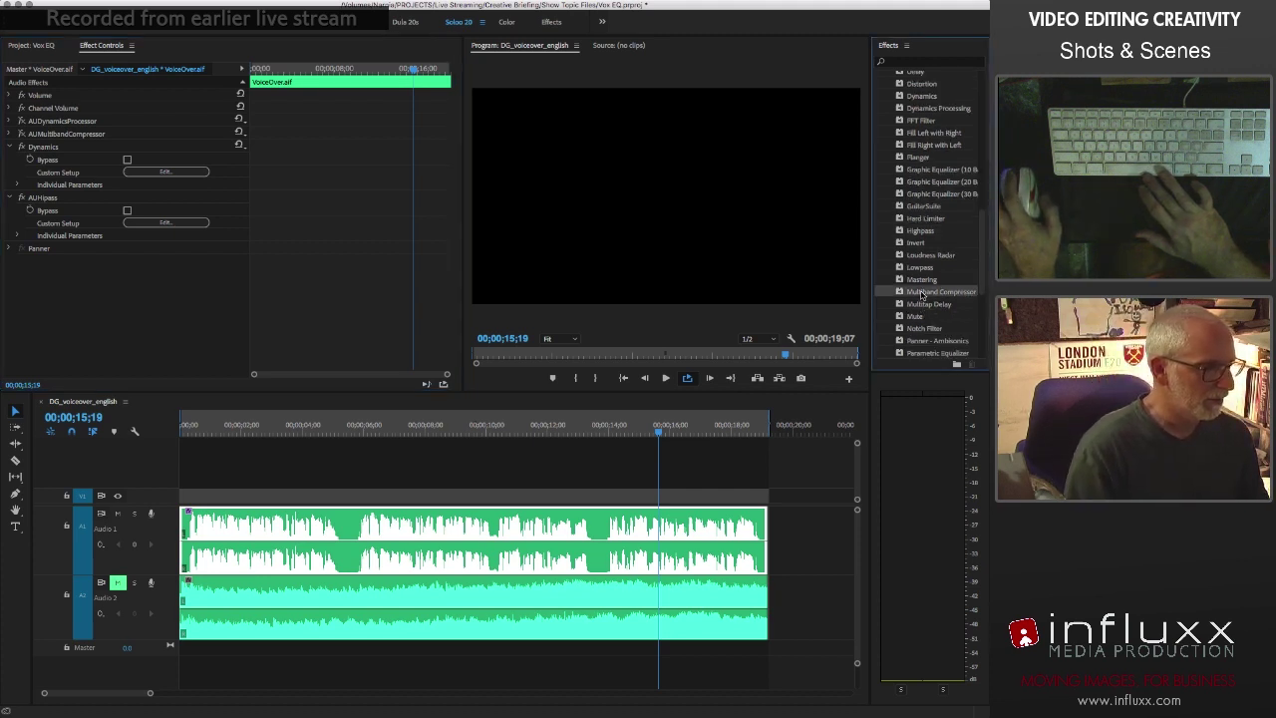
Collapse Dynamics and AUHipass, add Multiband Compressor after AUHipass, and open its editor
left_click(10, 147)
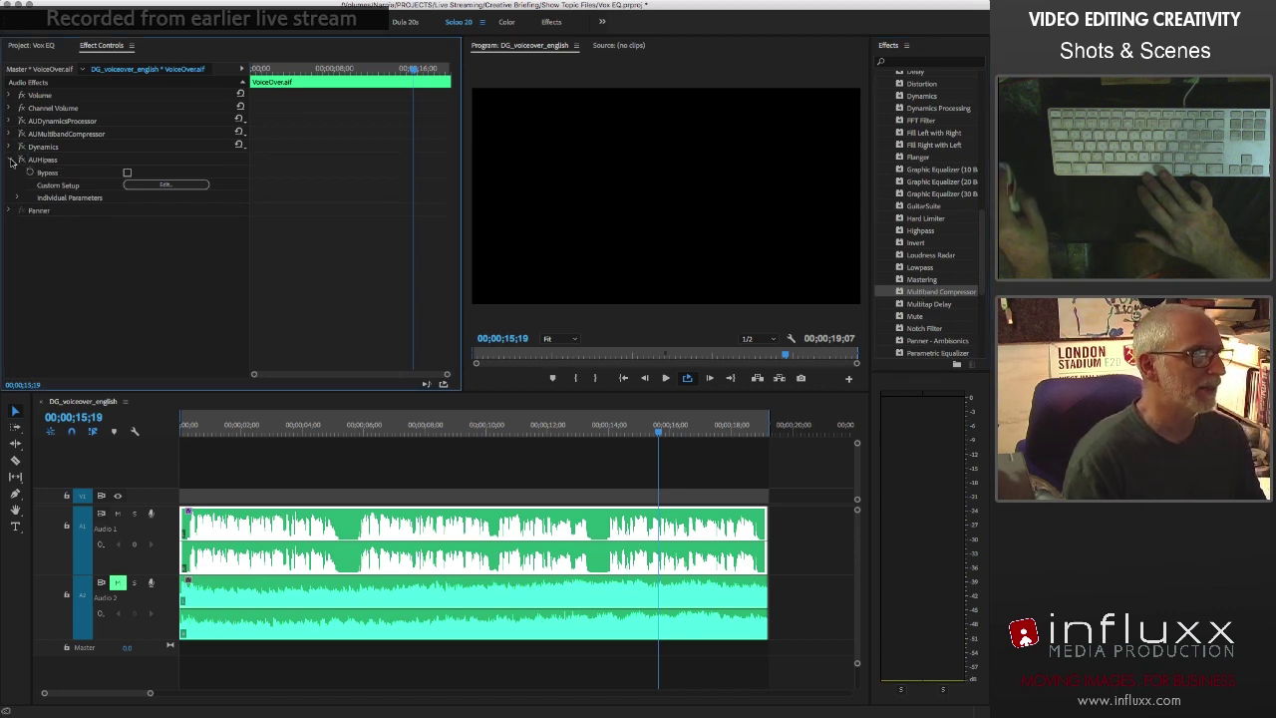
left_click(11, 160)
left_click(47, 136)
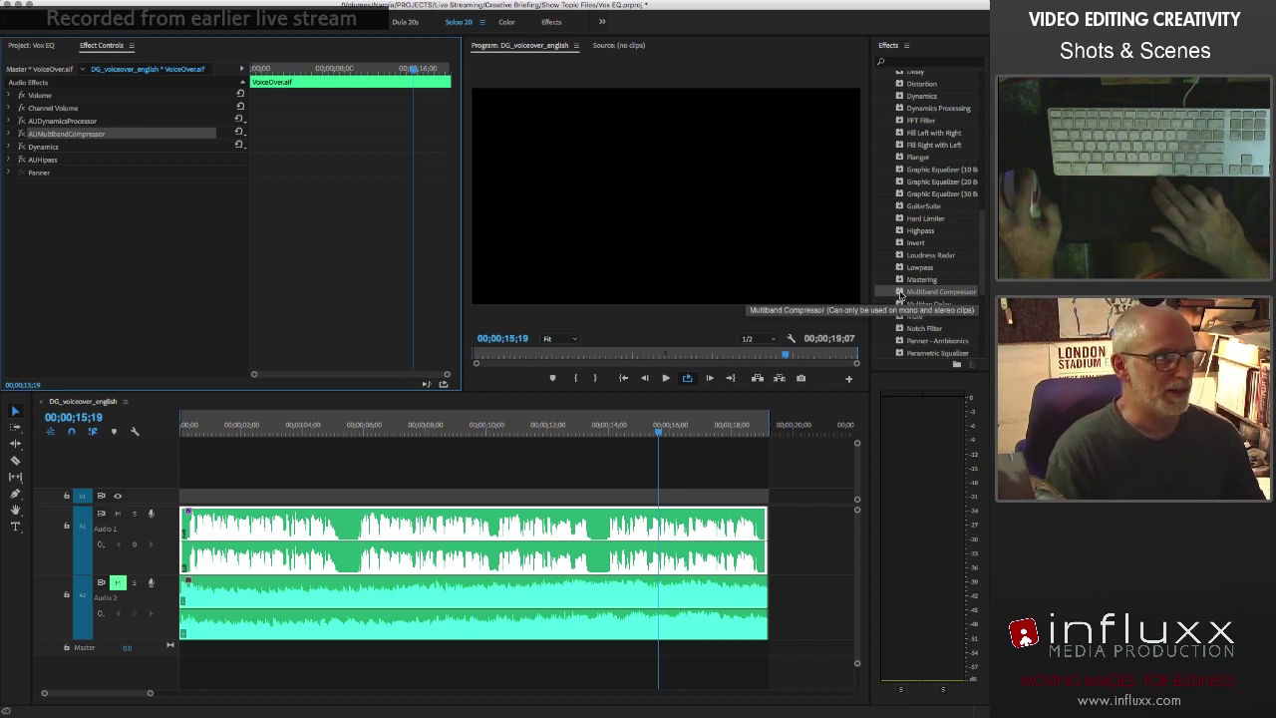
left_click_drag(901, 296, 141, 214)
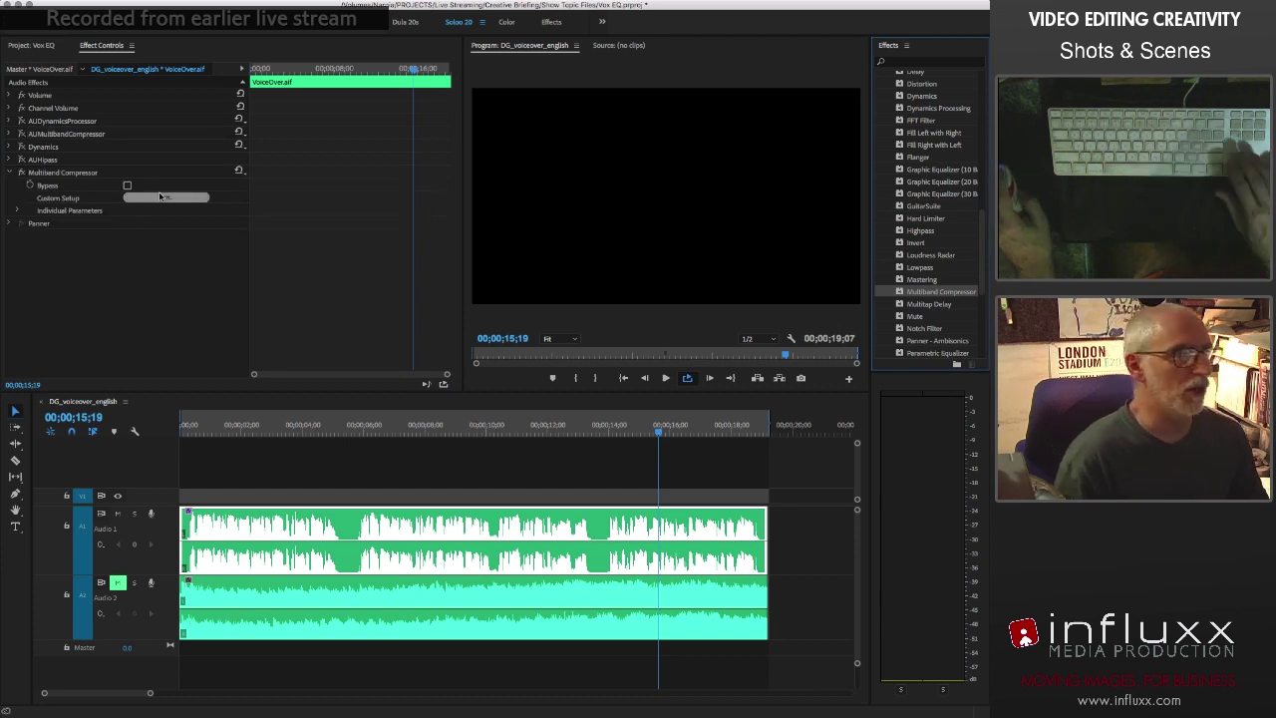
left_click(159, 197)
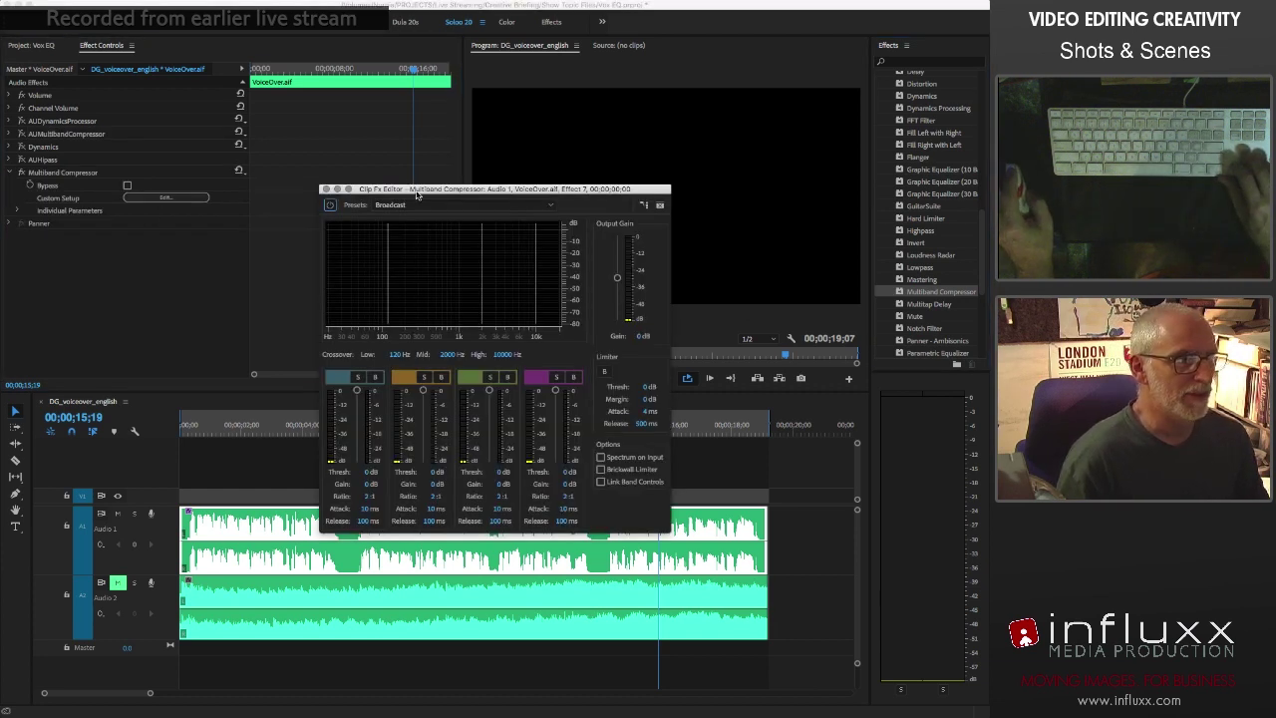
Move the compressor editor over the Program monitor and play the voice-over to view its spectrum
left_click_drag(417, 194, 586, 46)
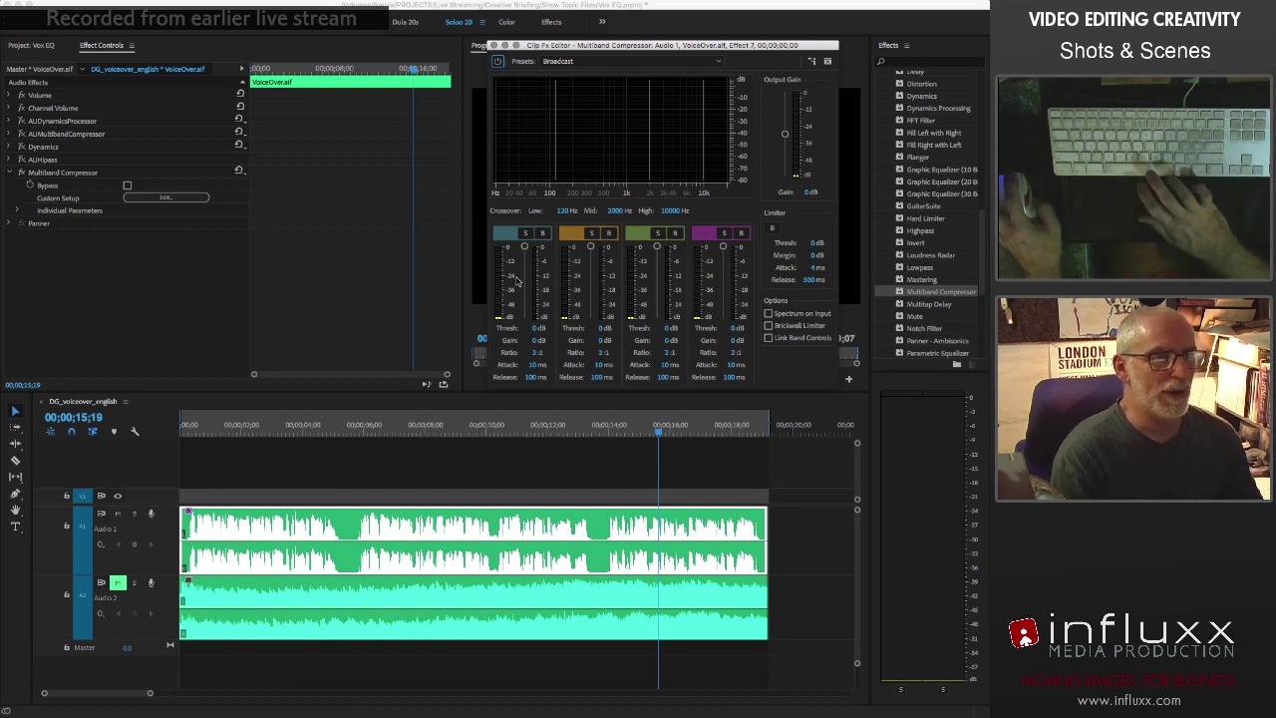
key("space")
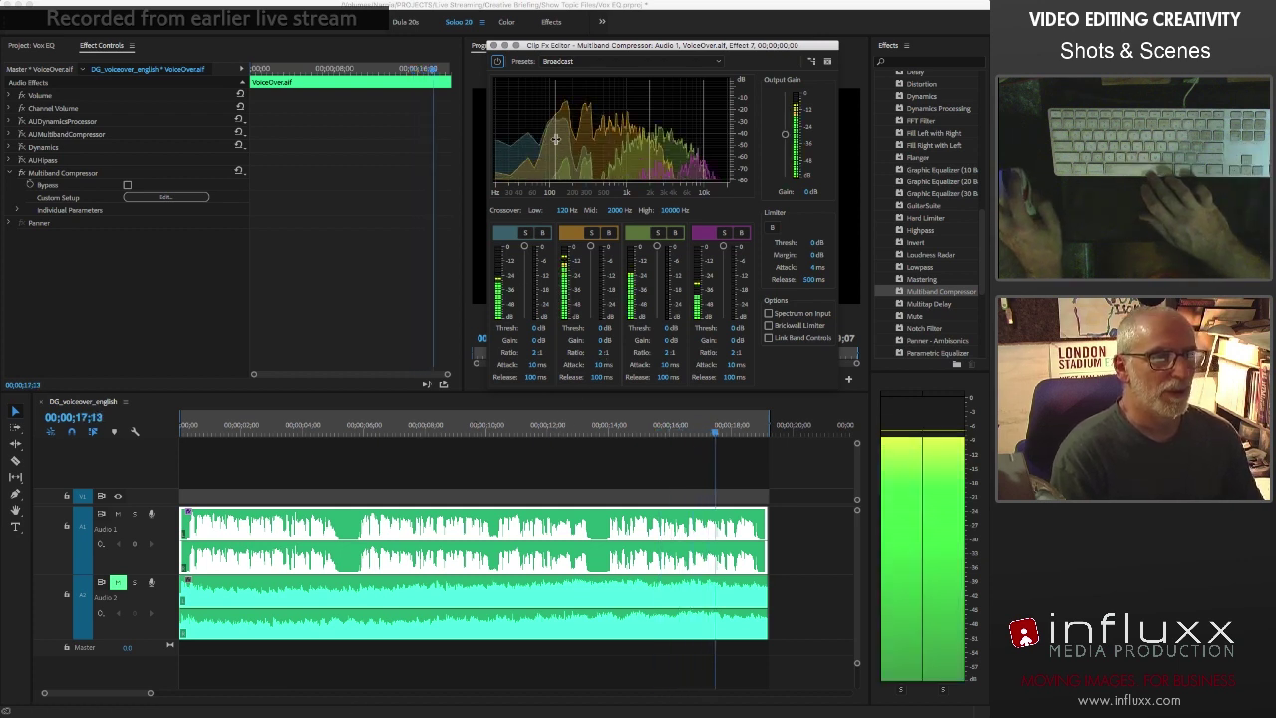
key("space")
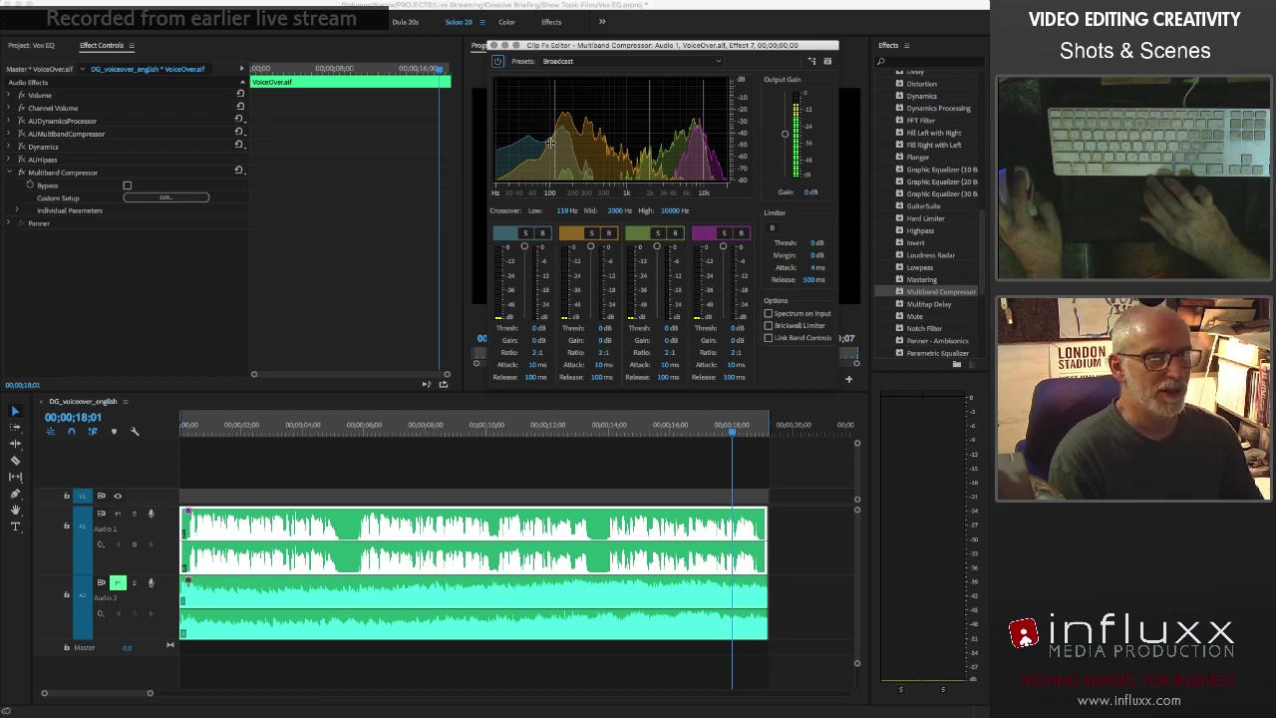
Drag the crossovers to 78.4 Hz low, about 541 Hz mid and 8166.9 Hz high
left_click_drag(550, 143, 538, 142)
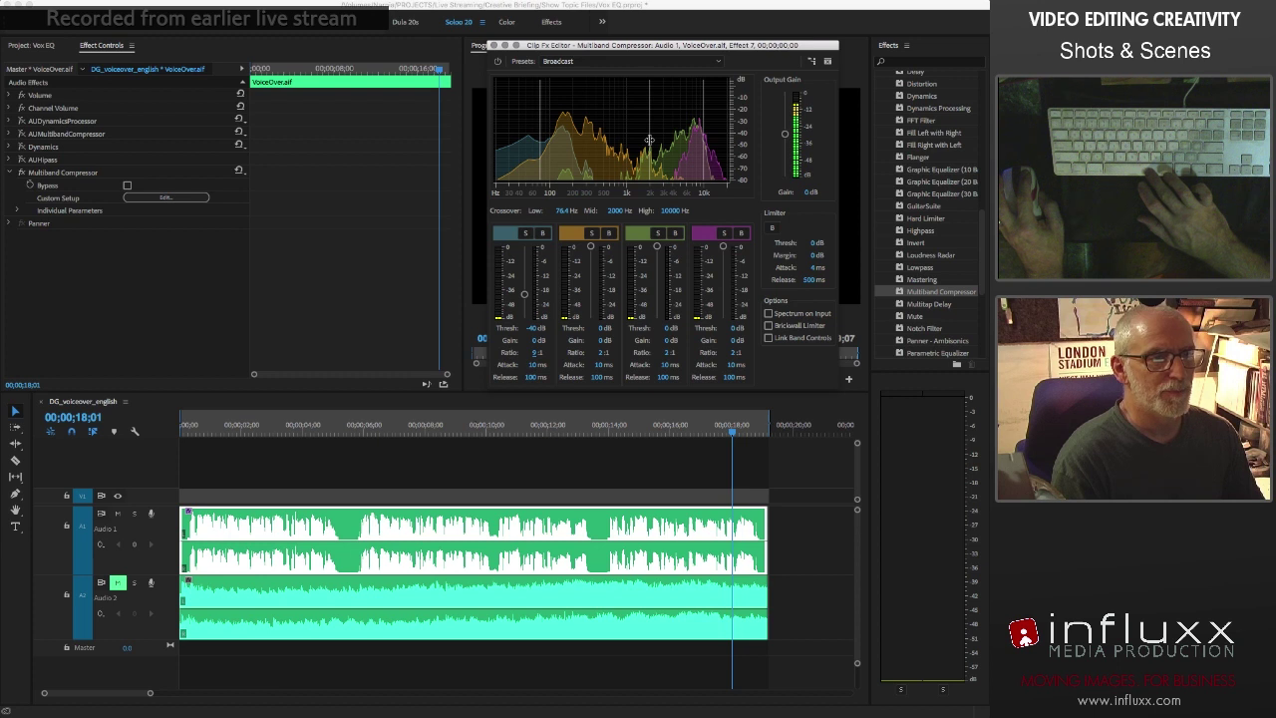
left_click_drag(649, 140, 623, 146)
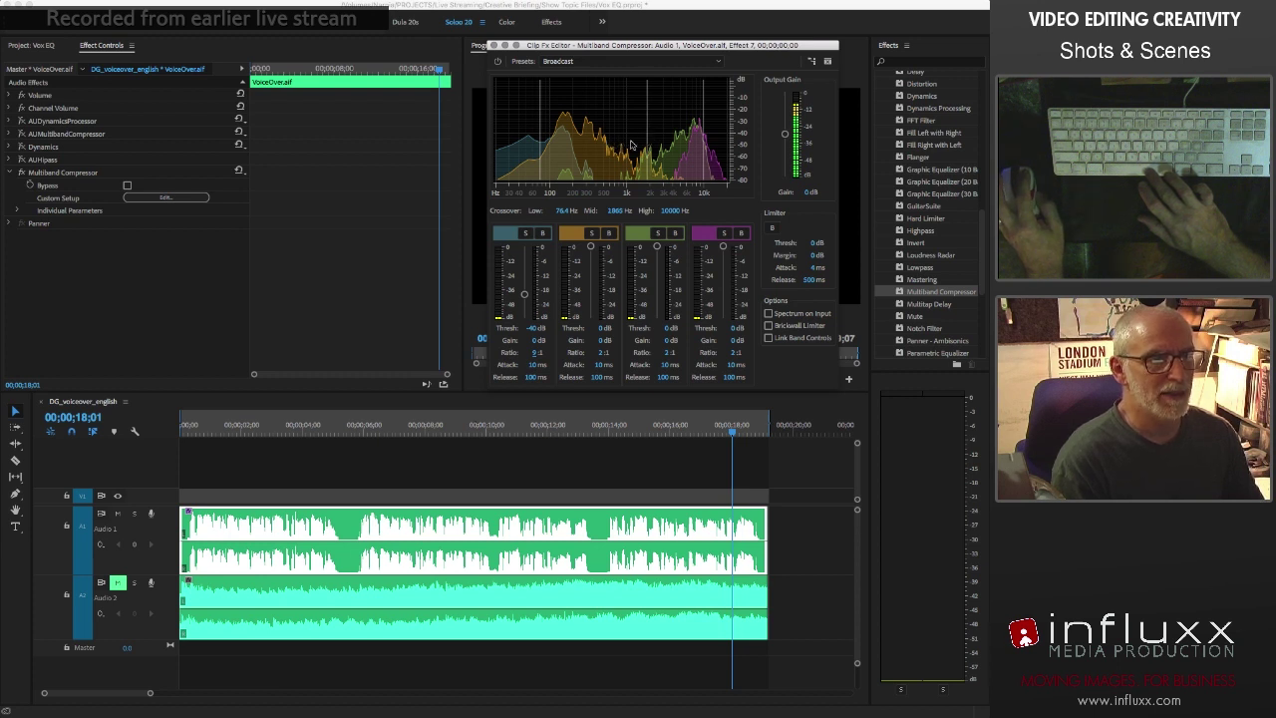
left_click_drag(606, 132, 609, 137)
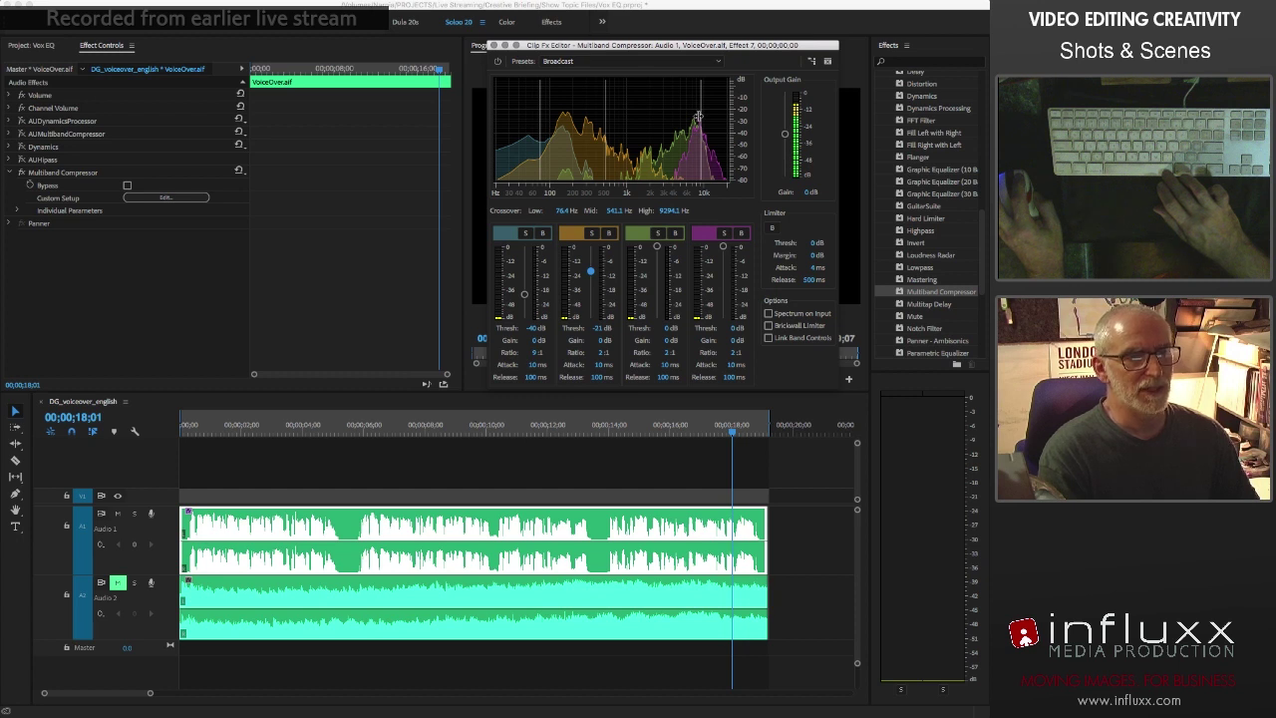
left_click_drag(699, 116, 697, 117)
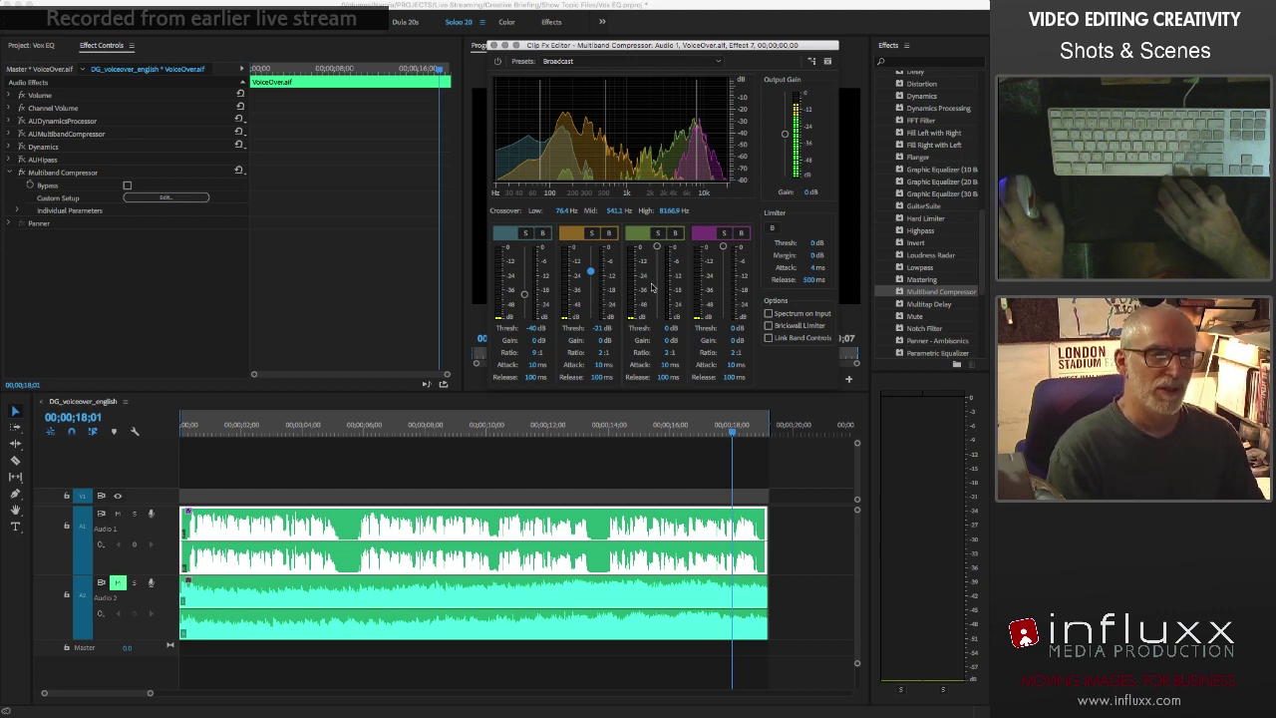
Play the voice-over, bypass the Multiband Compressor to compare, then re-enable it
key("space")
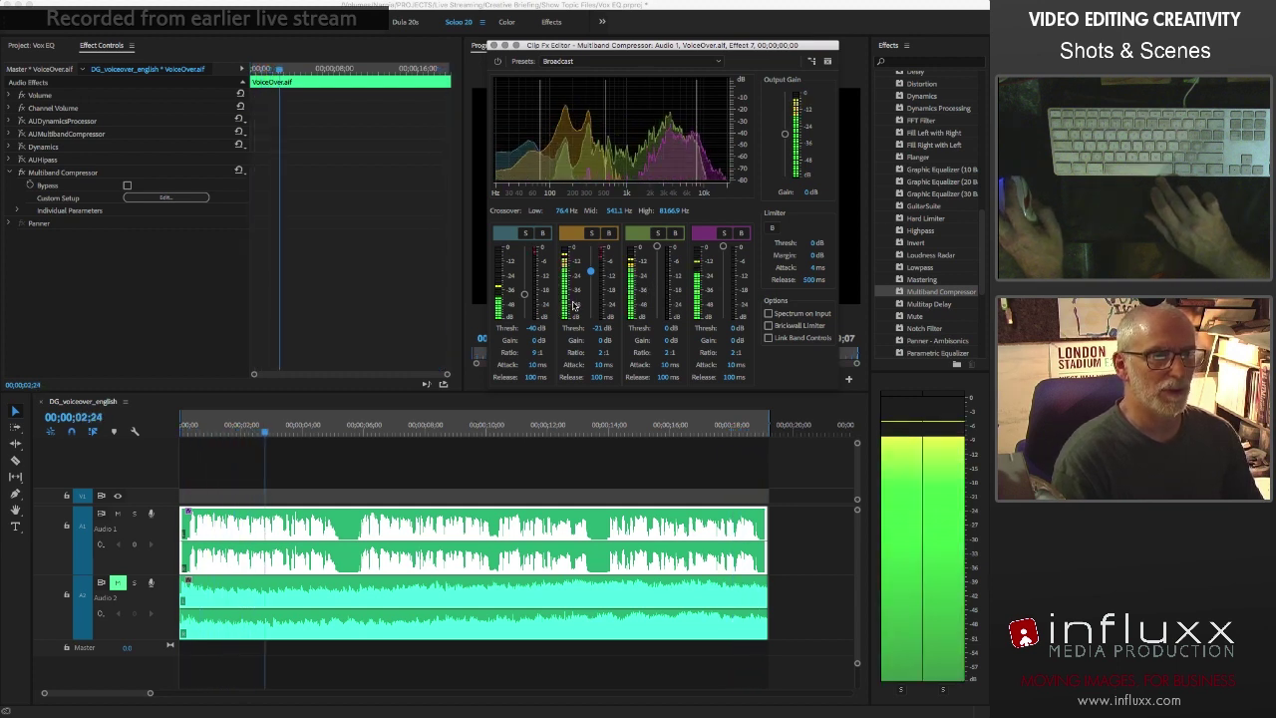
left_click(497, 62)
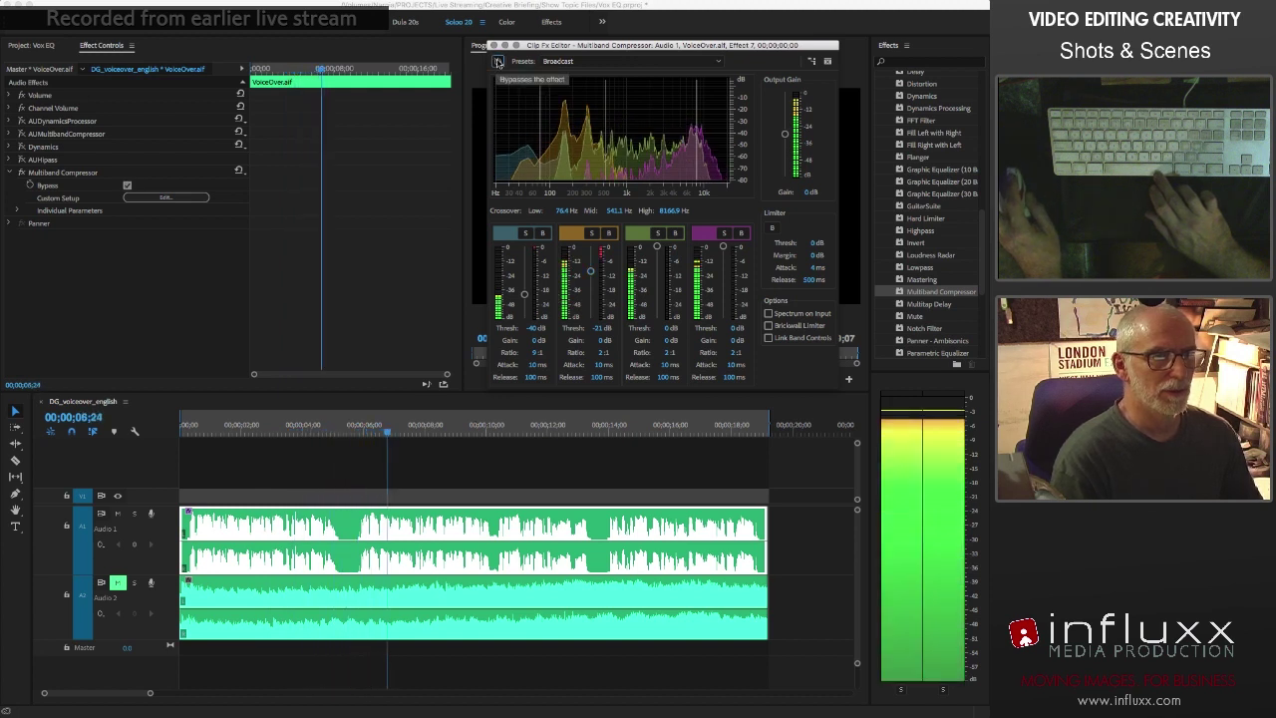
left_click(497, 61)
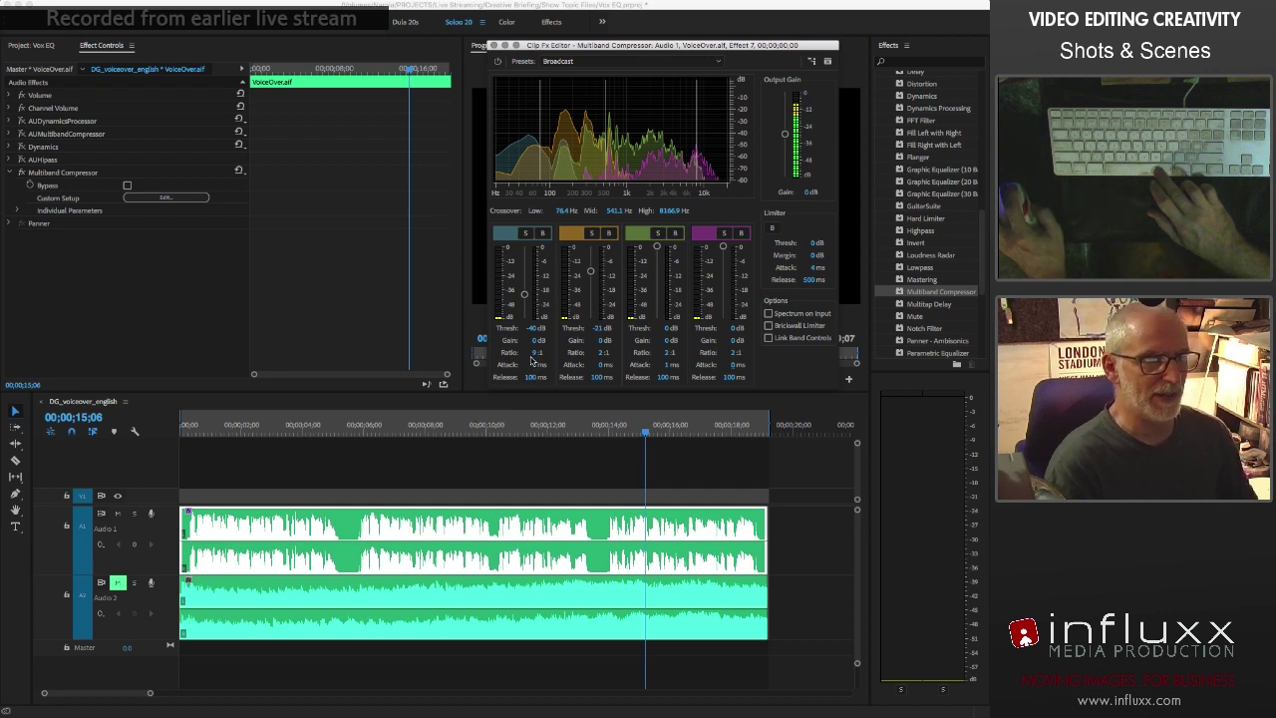
Set the low band ratio to 12:1 and its threshold to -44 dB, auditioning the change
type("12")
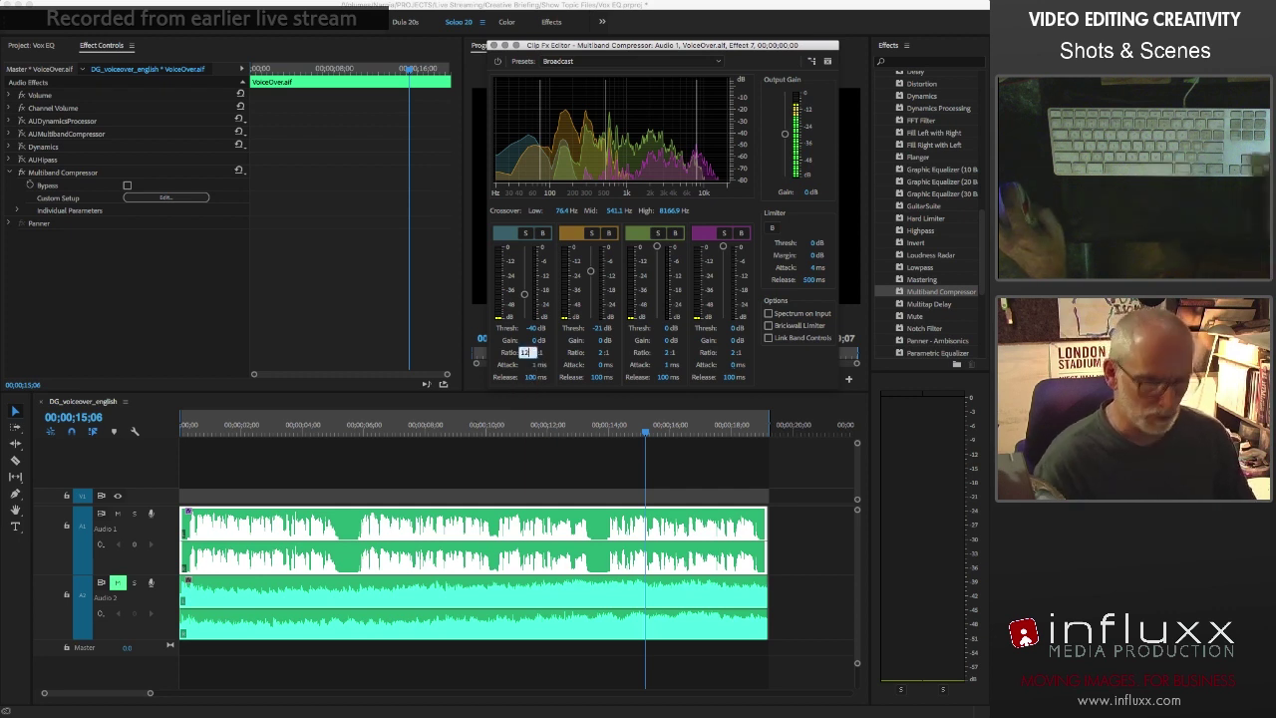
key("Return")
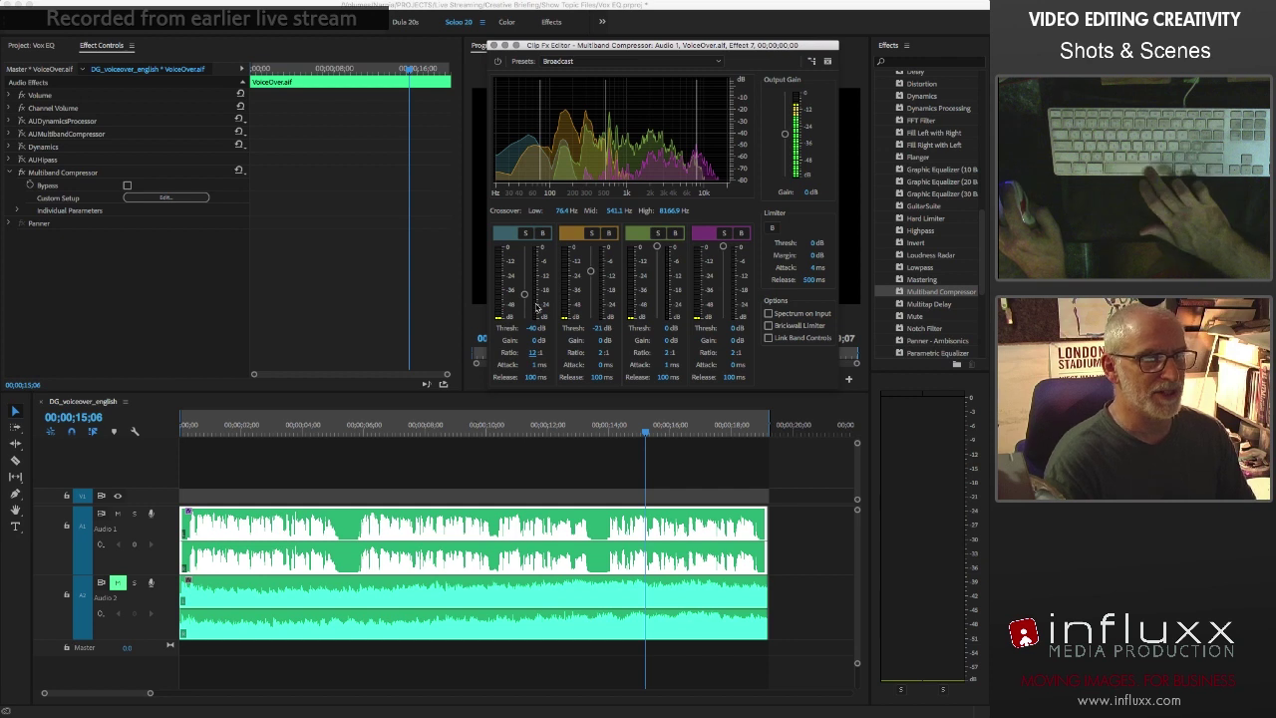
key("space")
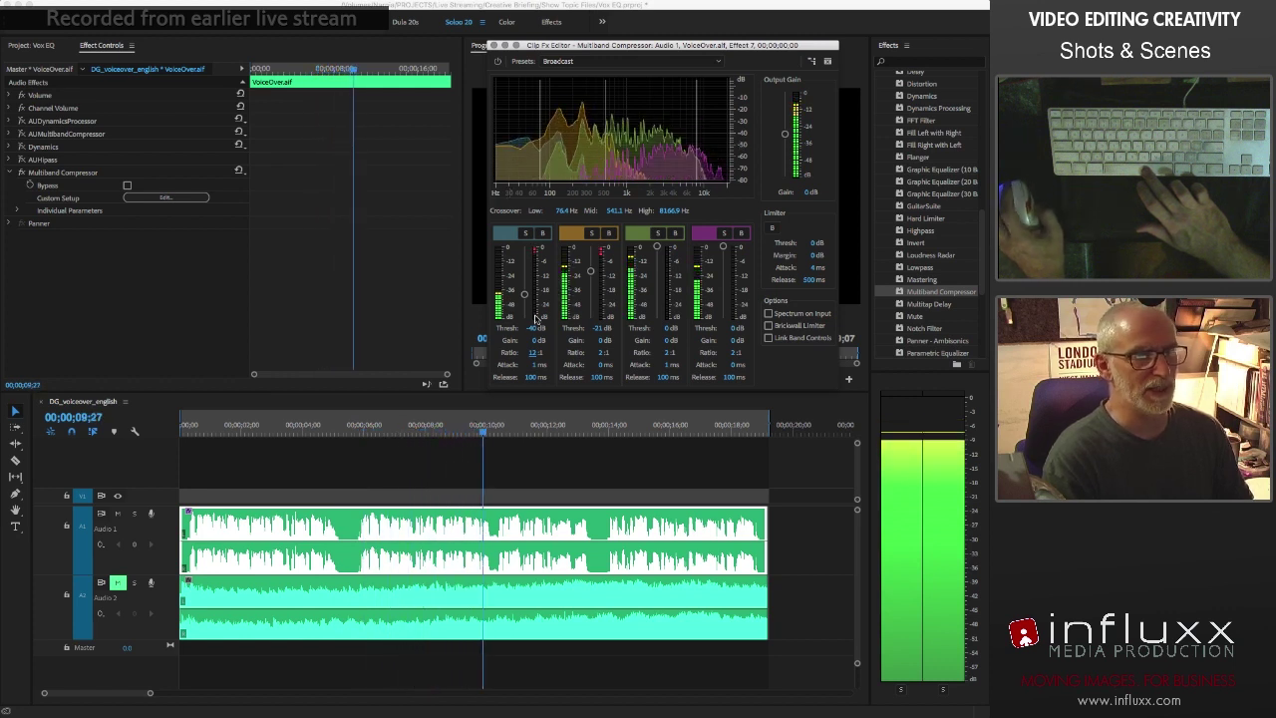
left_click_drag(525, 294, 524, 303)
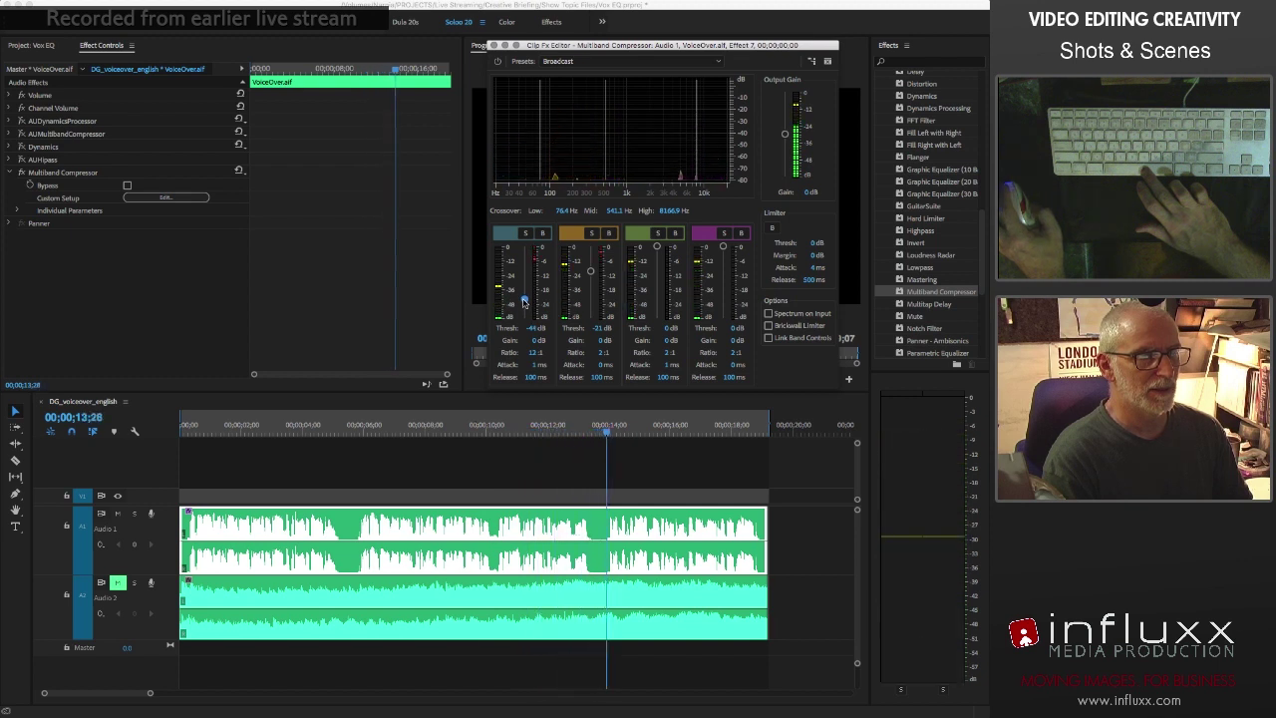
key("space")
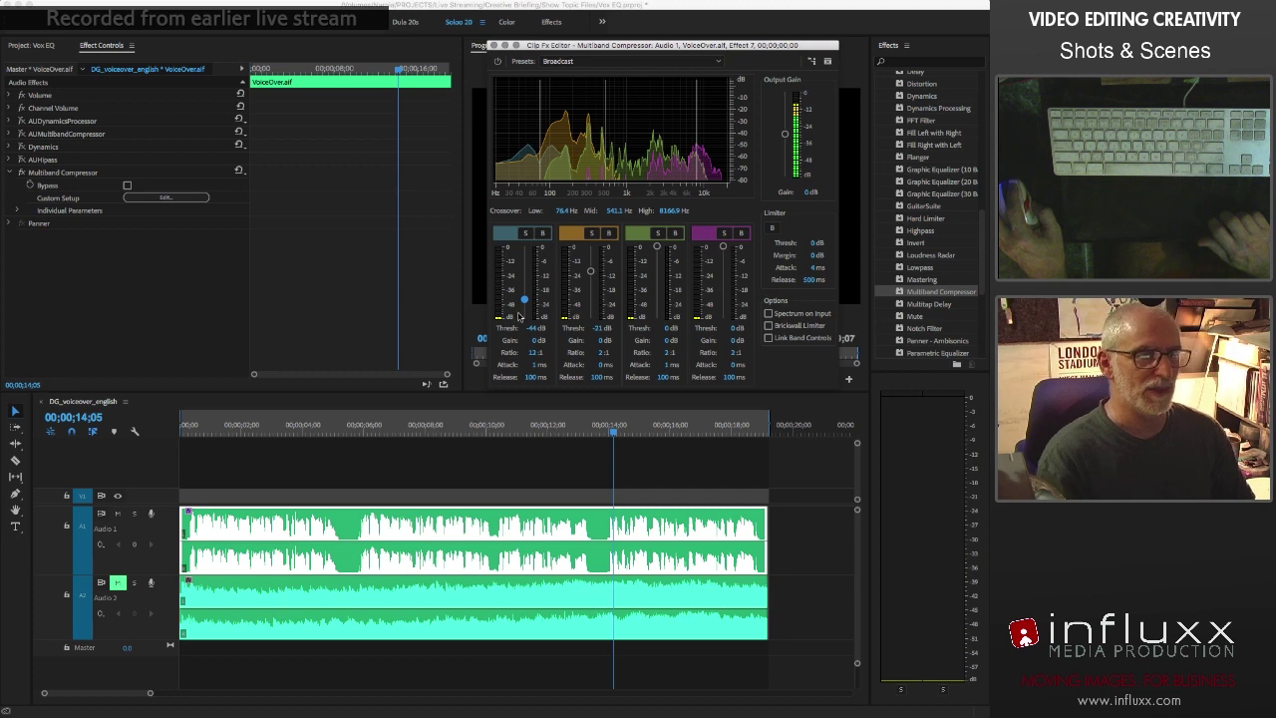
key("space")
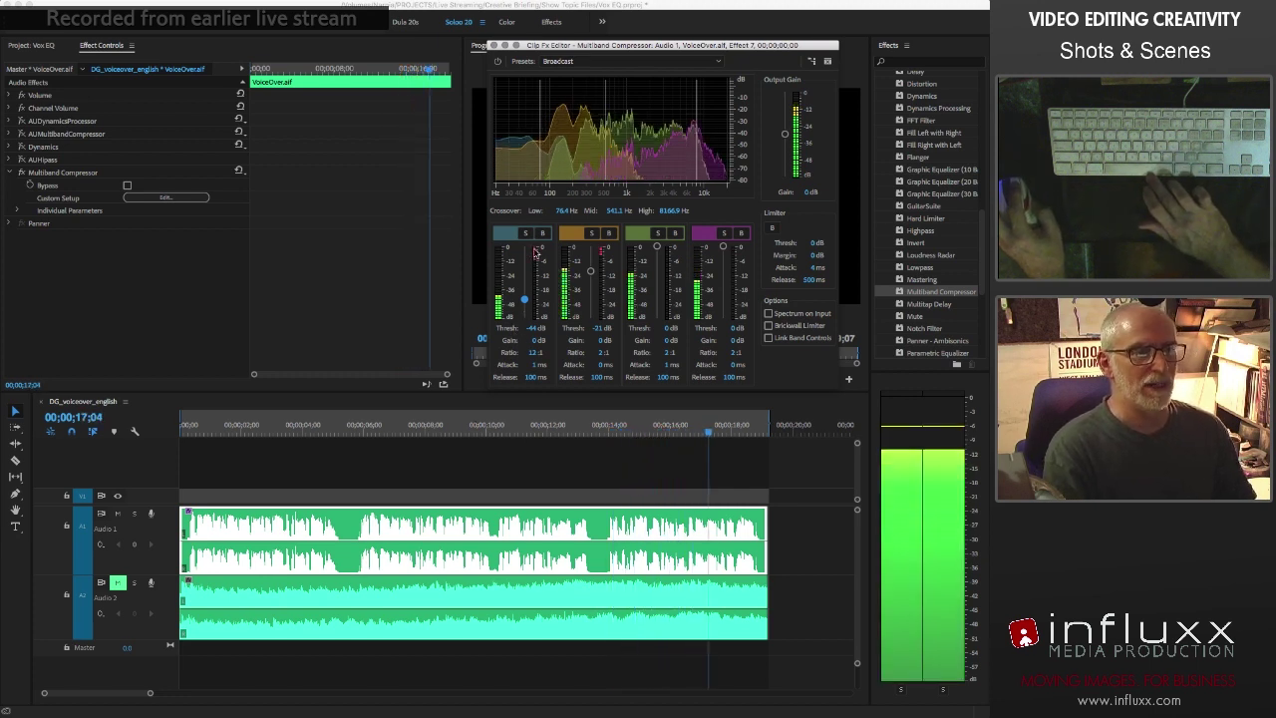
key("space")
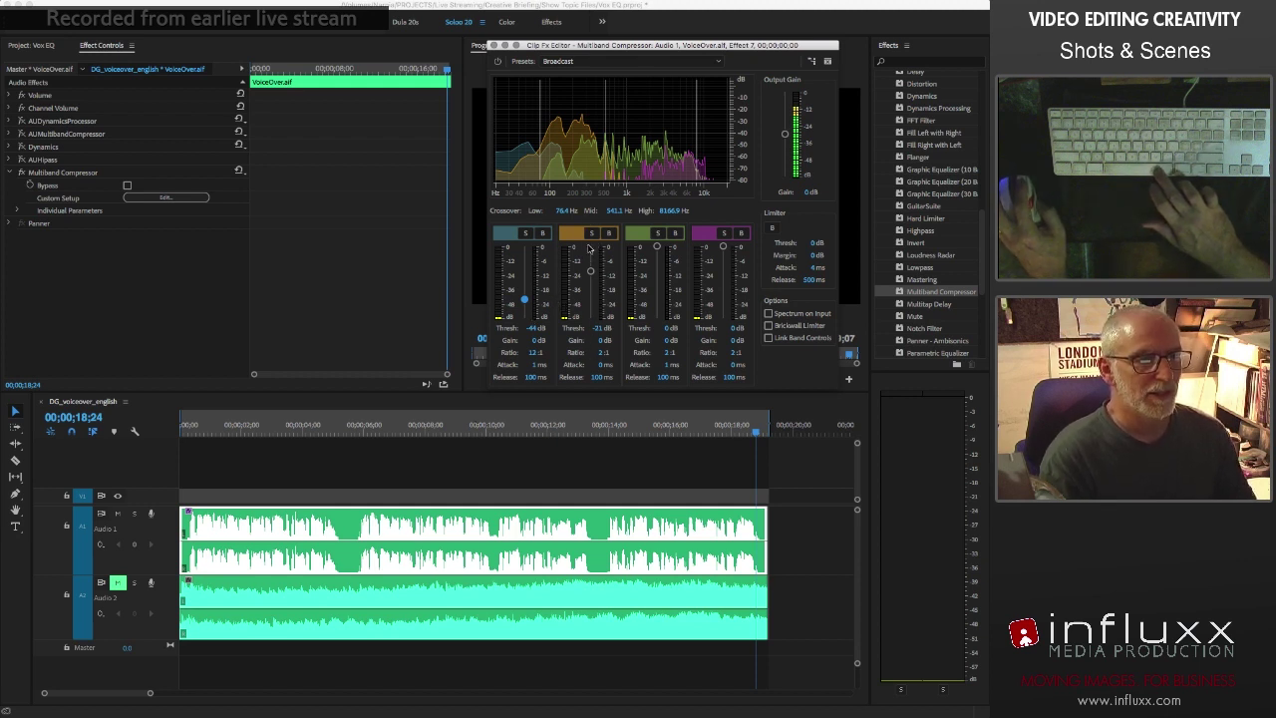
Adjust the second band's threshold to about -14 dB and set its ratio to 4:1
left_click_drag(590, 271, 592, 278)
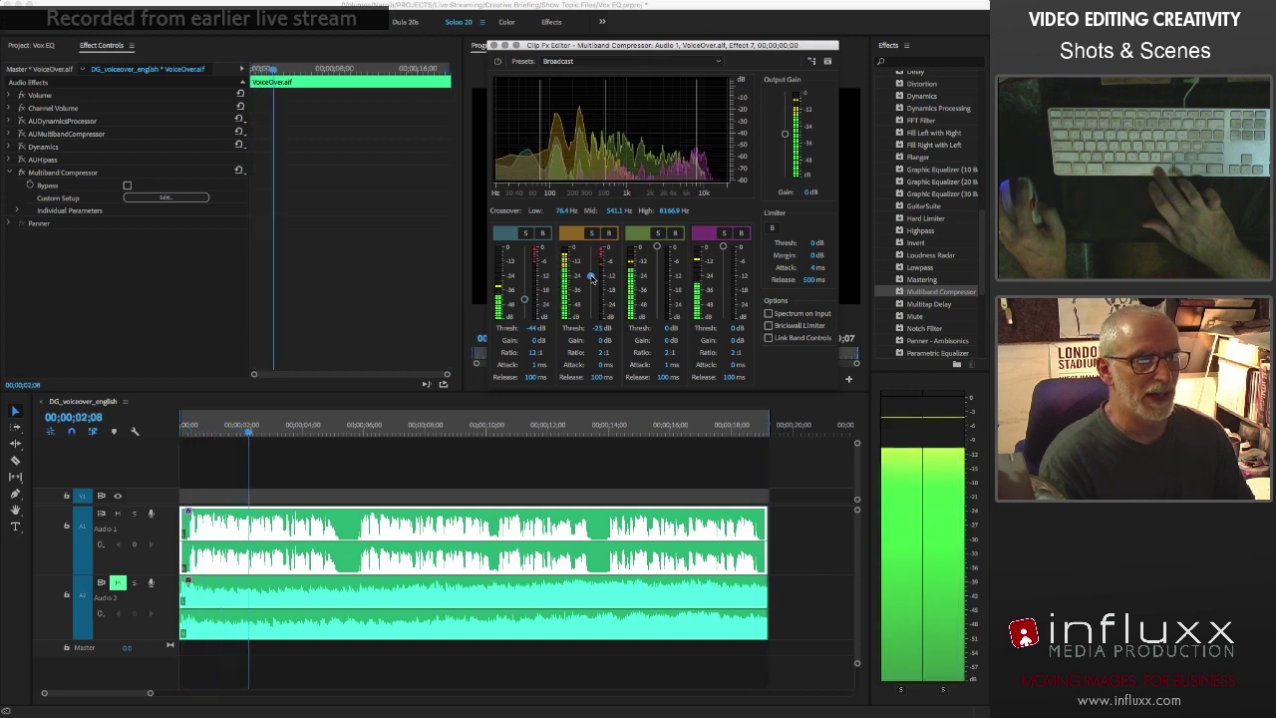
left_click_drag(592, 279, 592, 310)
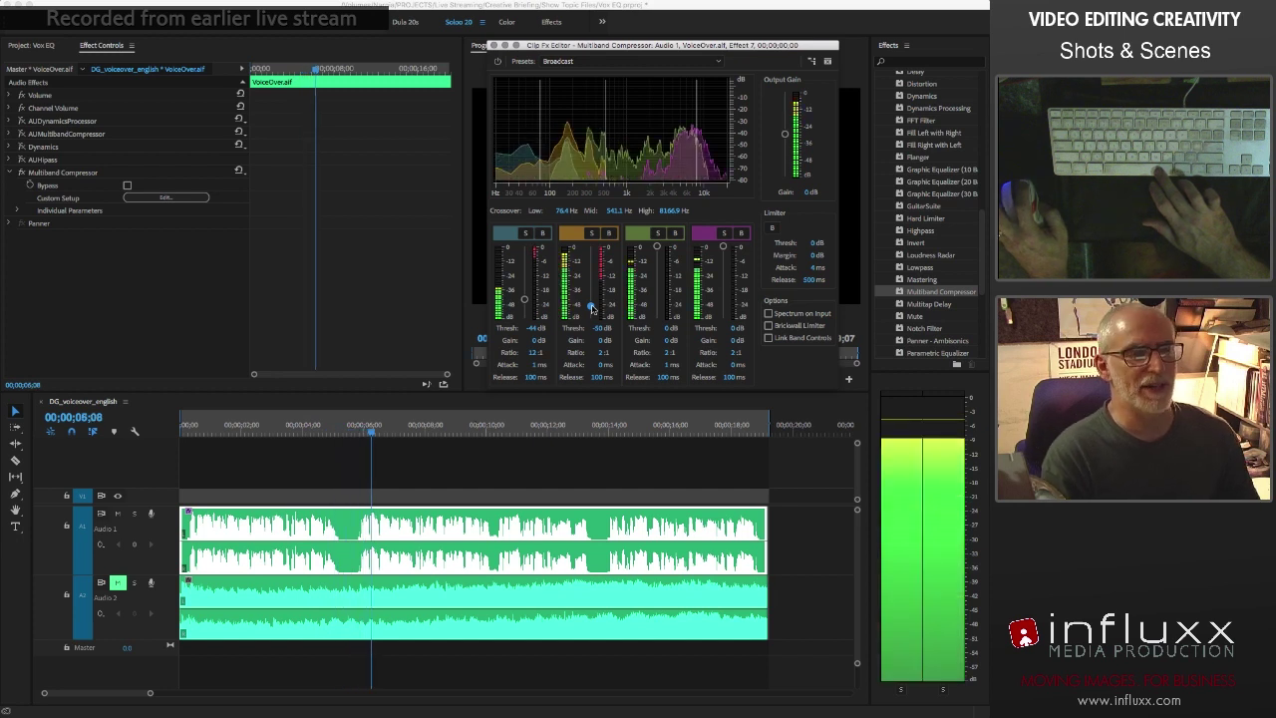
left_click_drag(593, 309, 593, 250)
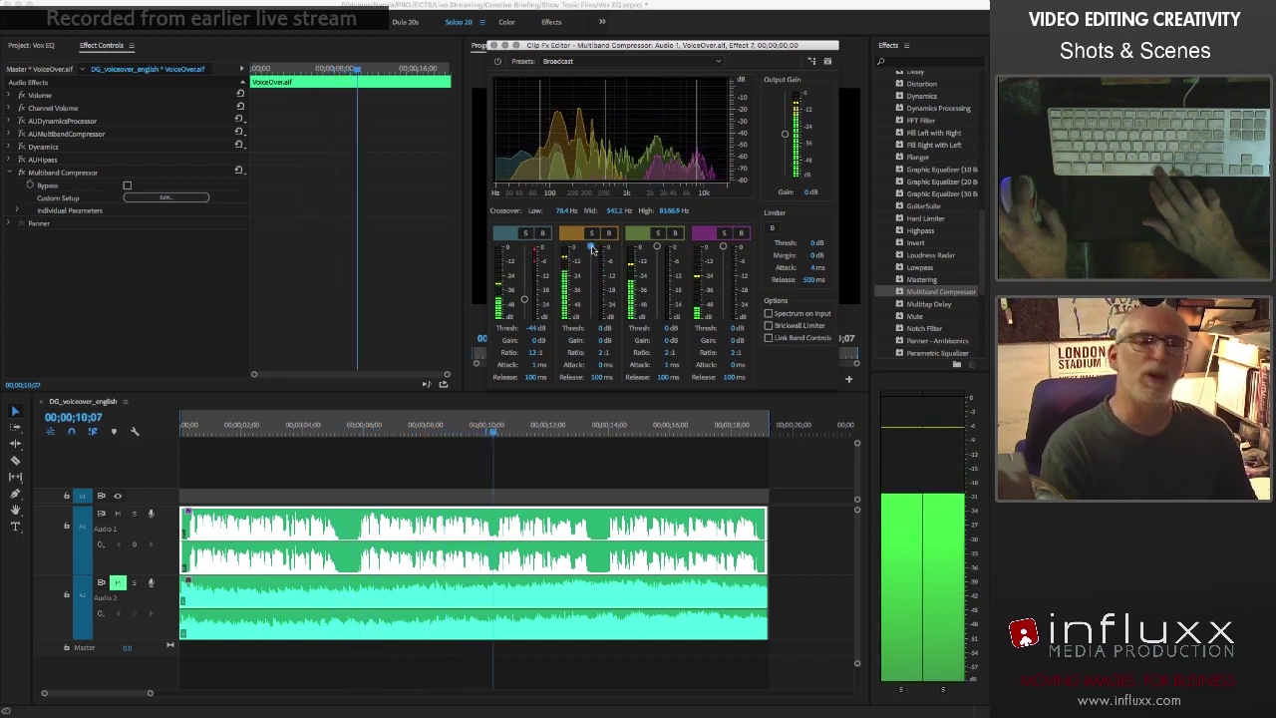
left_click_drag(592, 250, 592, 265)
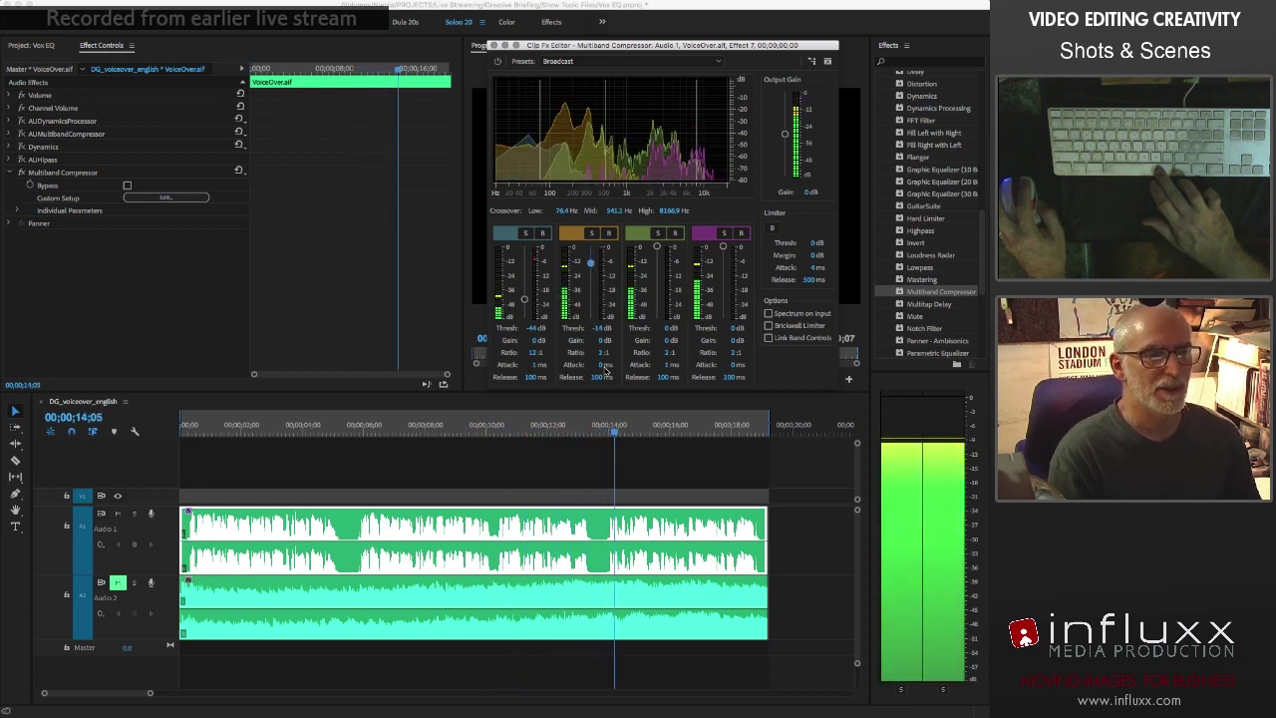
left_click(596, 353)
type("4")
key("Return")
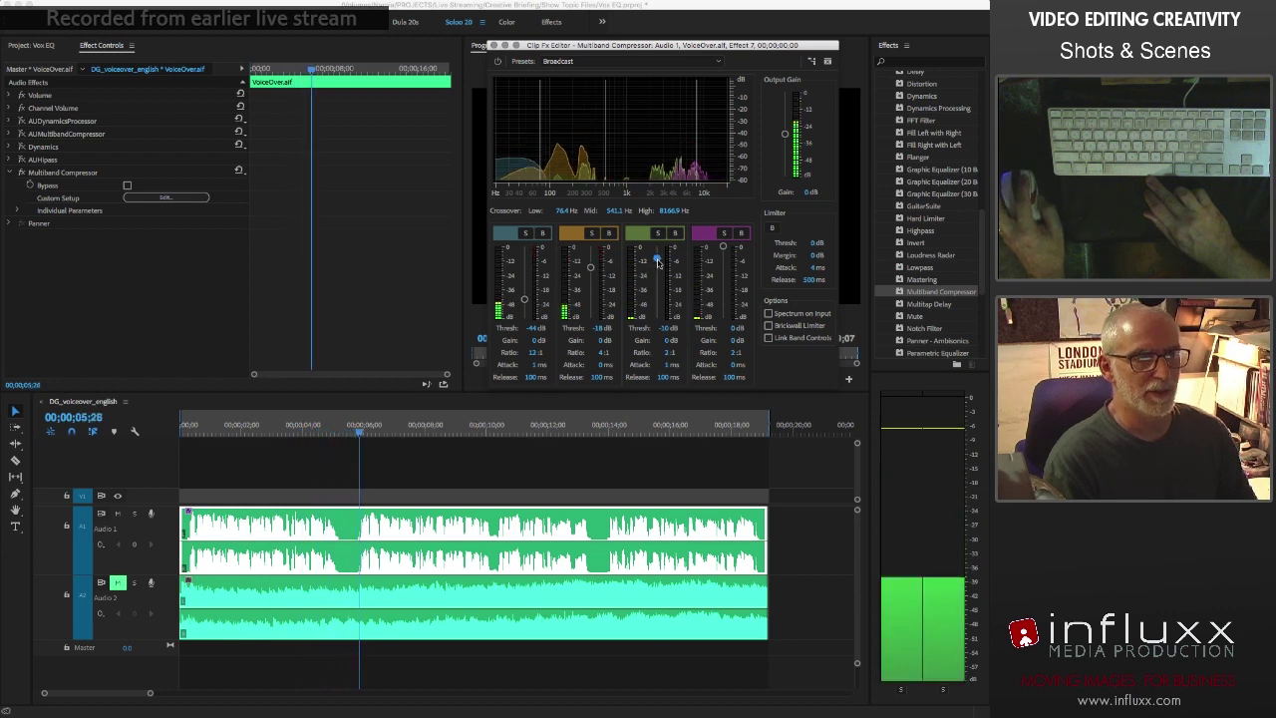
Lower band 4's threshold, set band 3 gain to 2 dB and output gain to 4 dB
left_click_drag(722, 248, 726, 266)
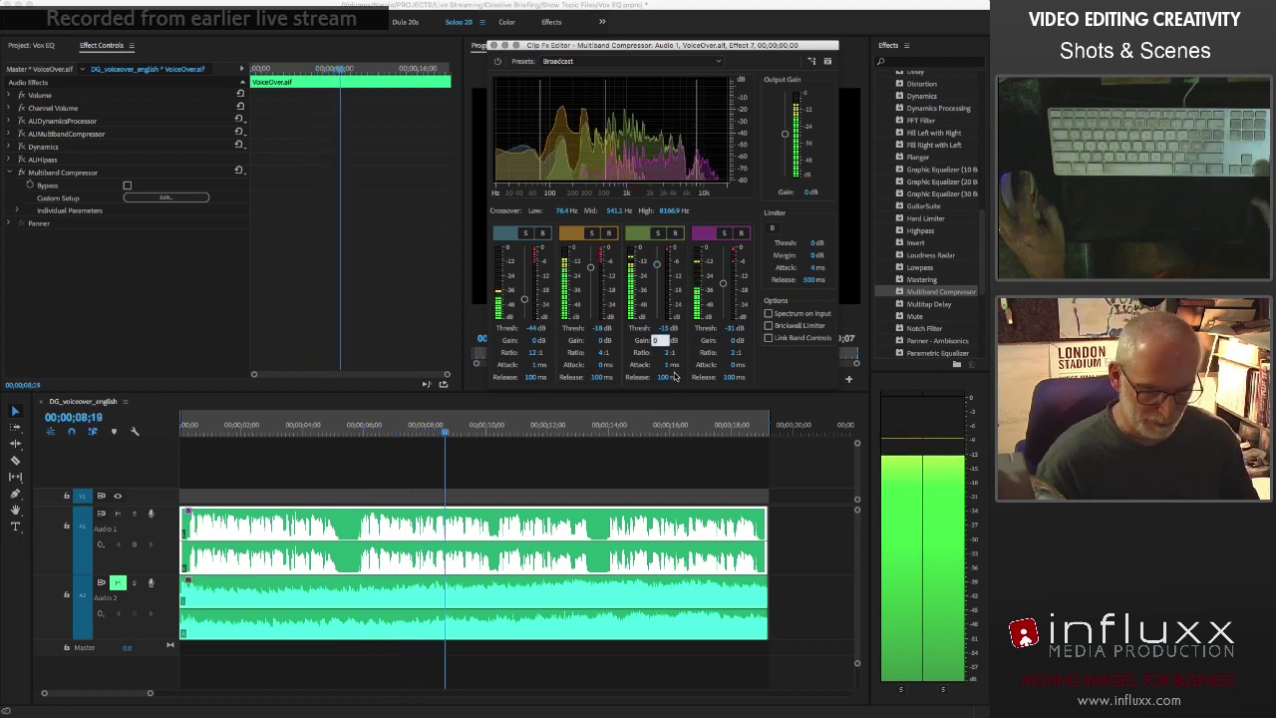
type("2")
key("Return")
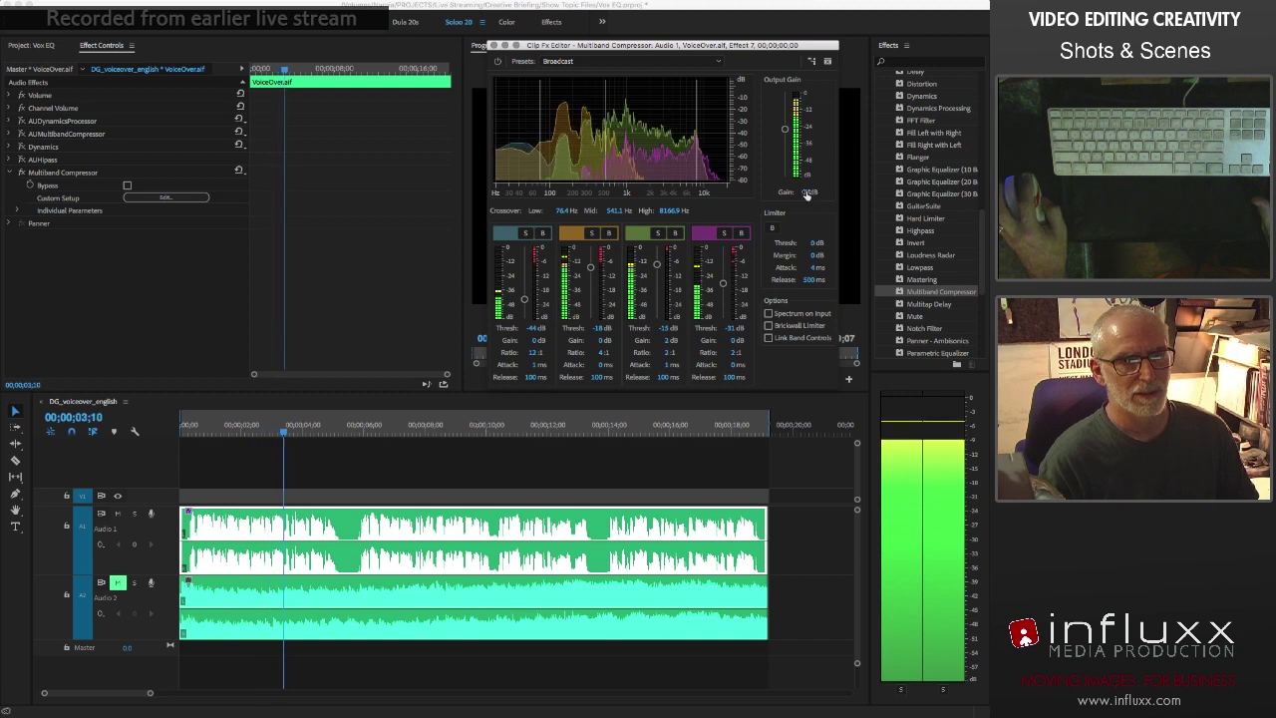
type("3")
key("Return")
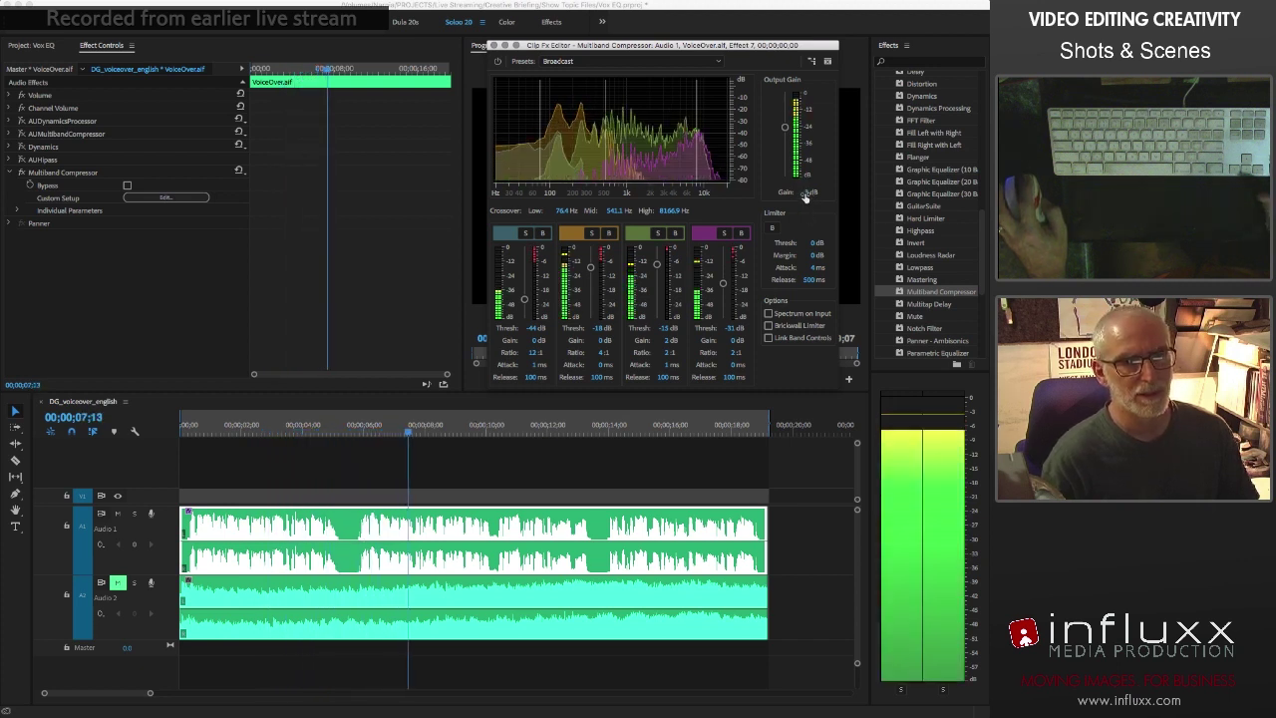
type("4")
key("Return")
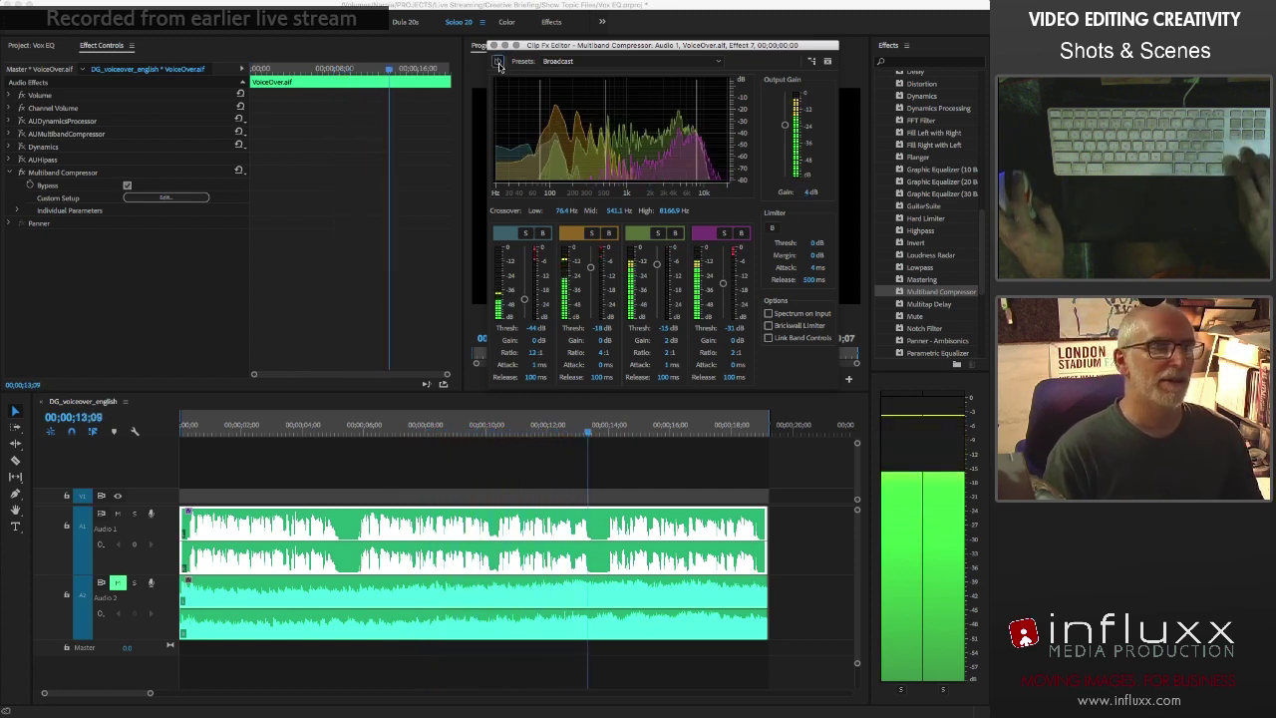
left_click(499, 63)
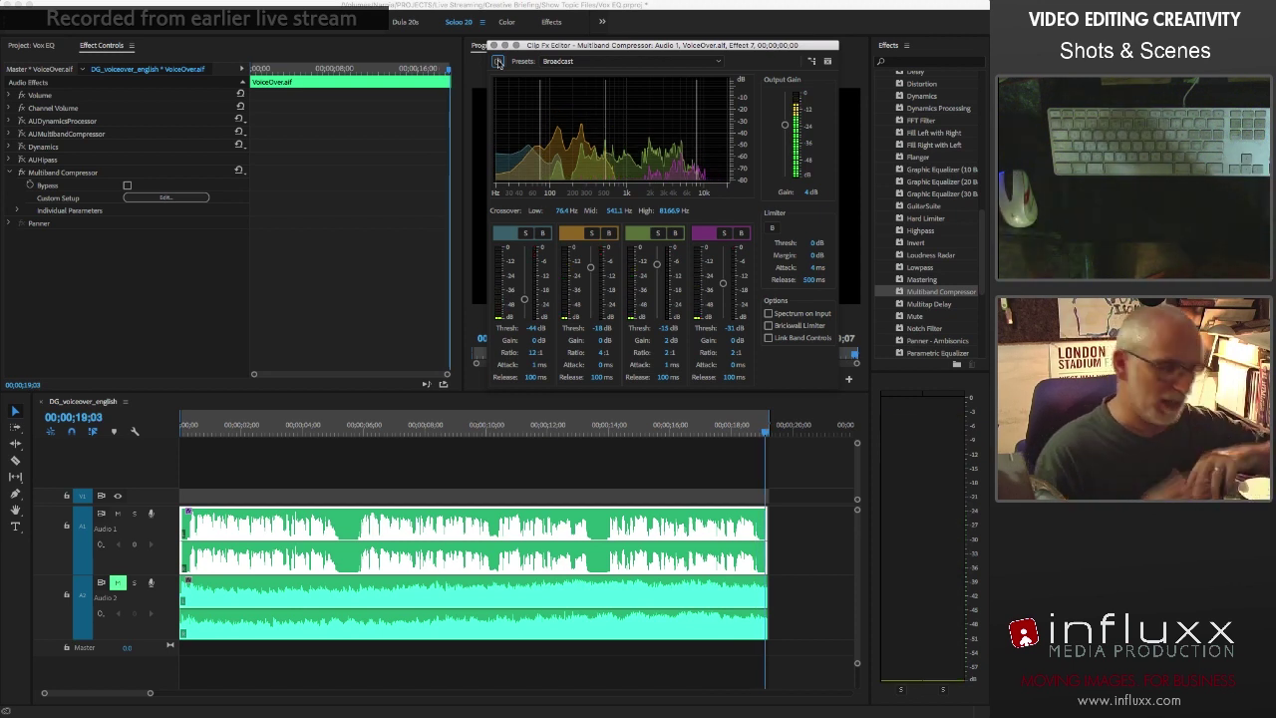
key("space")
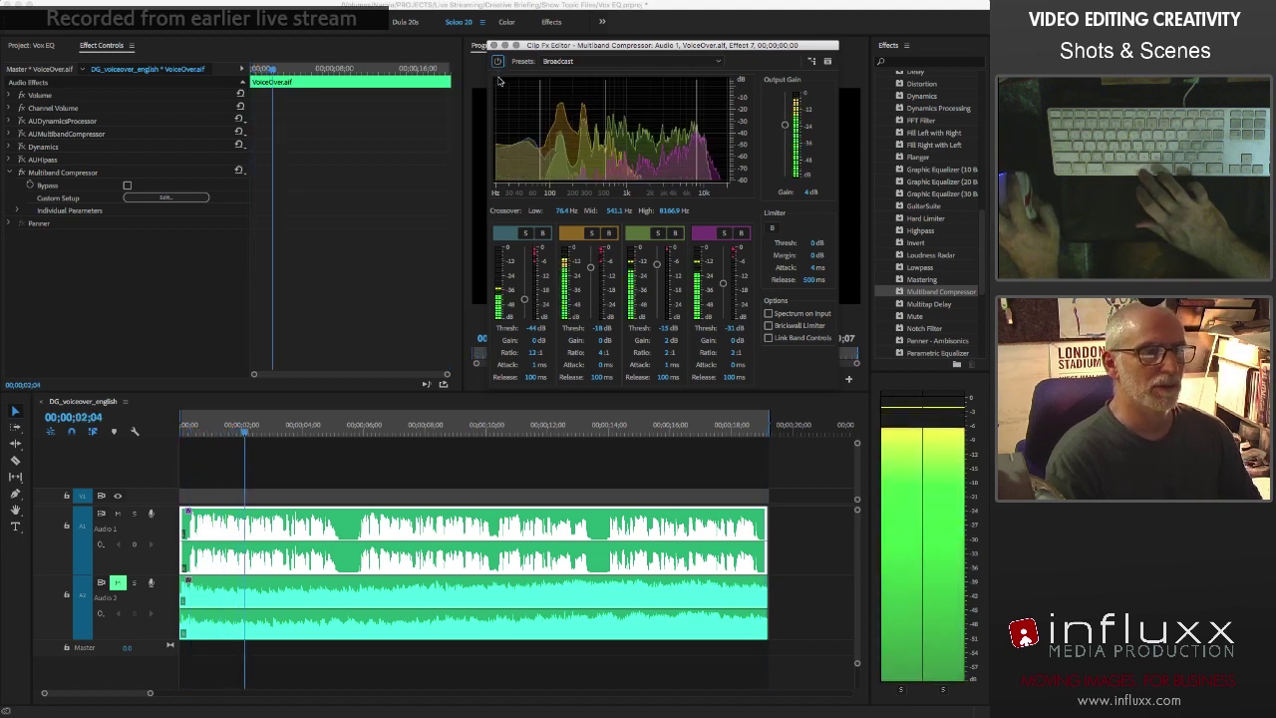
key("space")
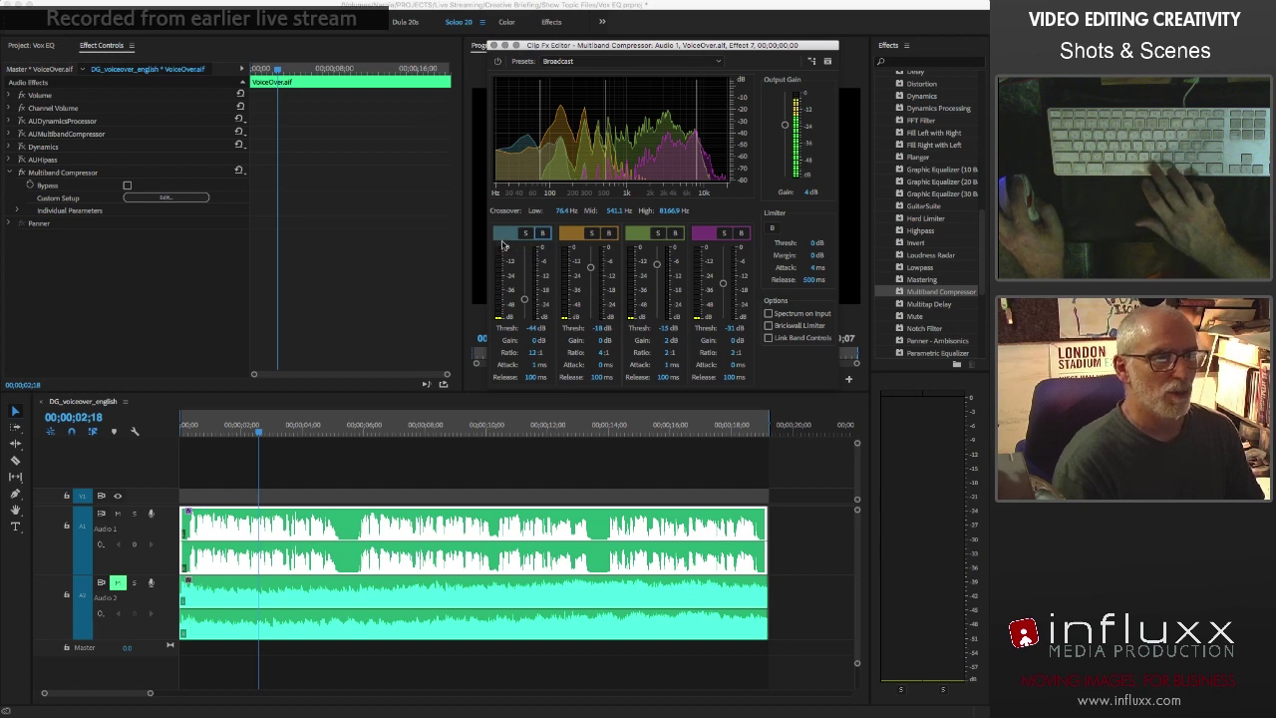
During playback, solo the low band, drop its threshold to -47 dB, and bypass it to compare
key("space")
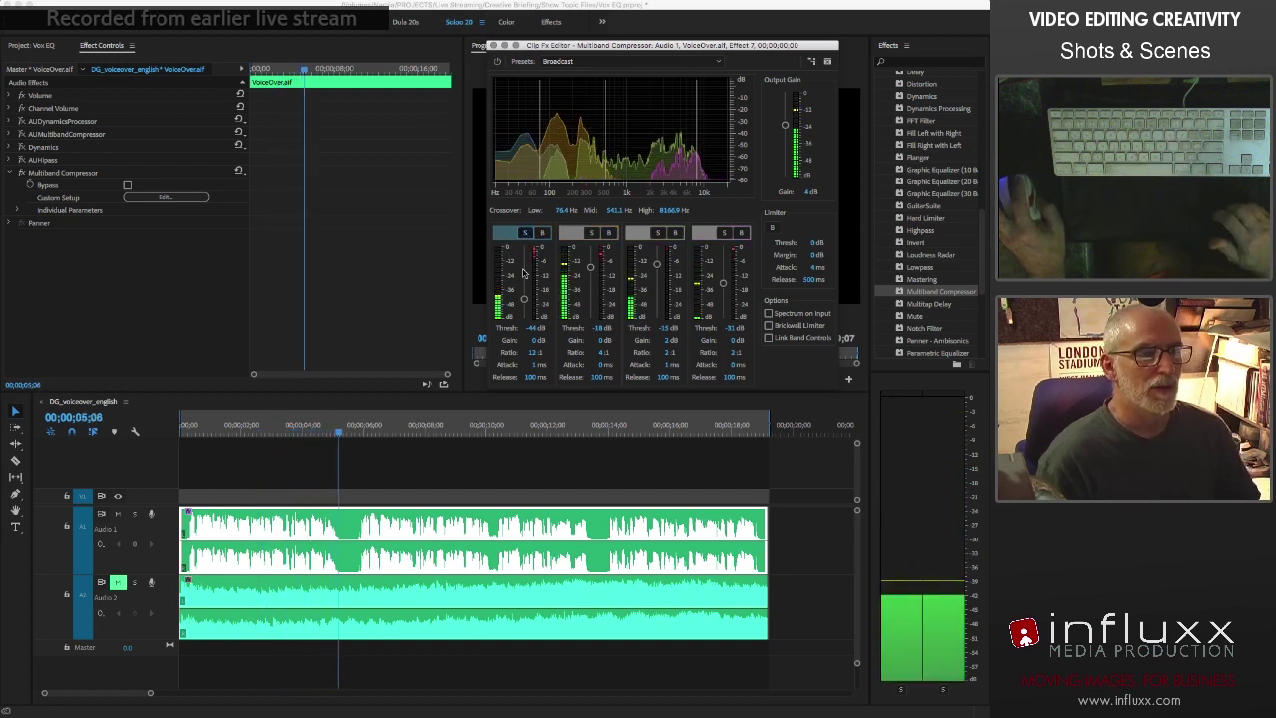
left_click(526, 233)
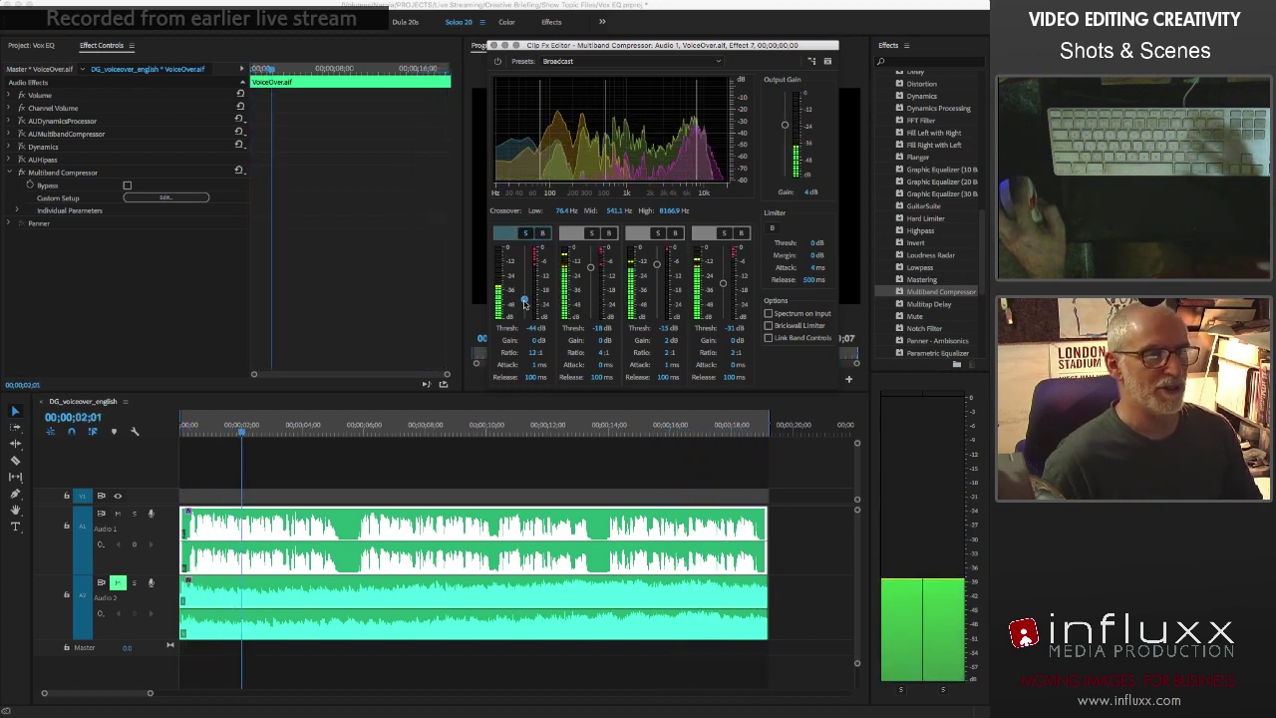
left_click_drag(525, 303, 525, 308)
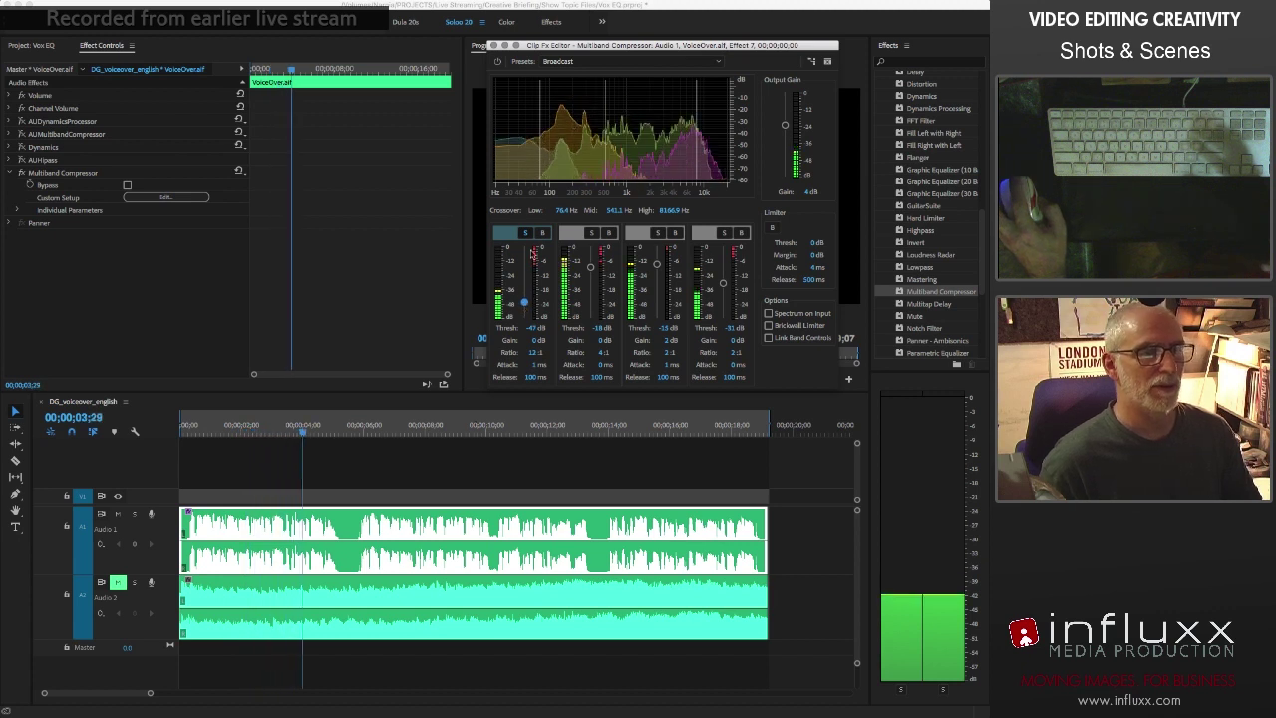
left_click(542, 234)
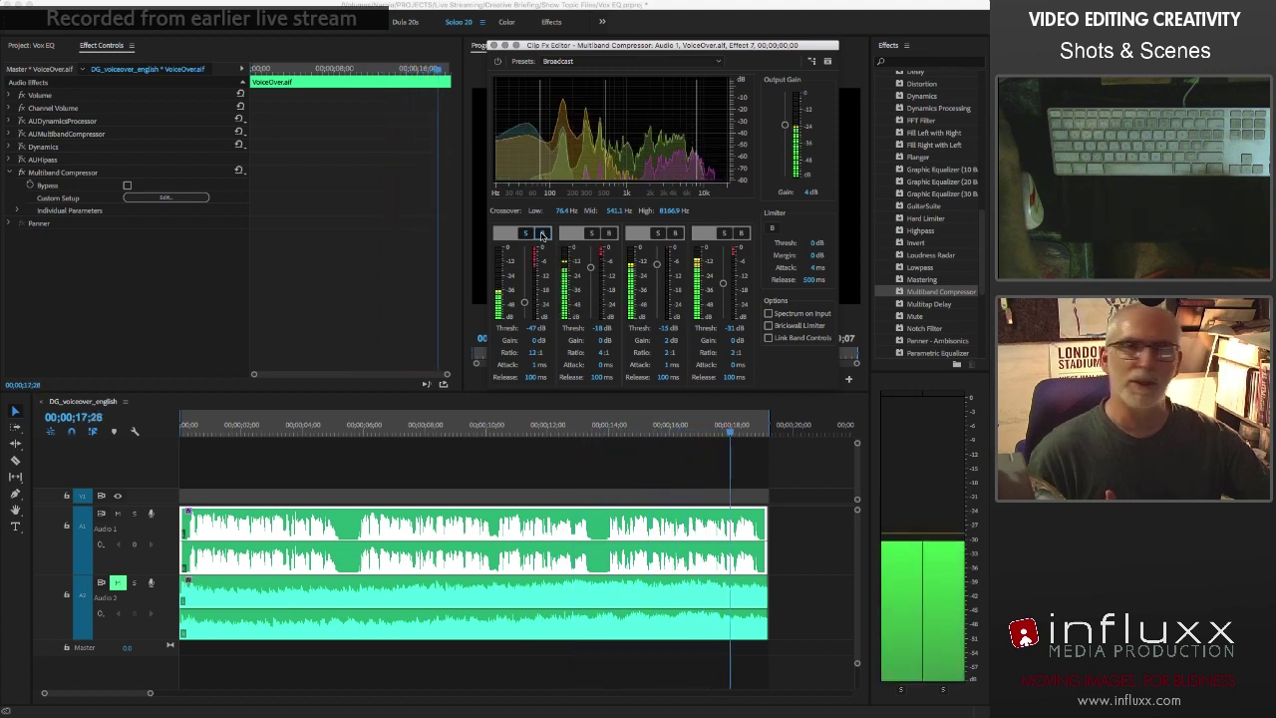
Restart playback, unsolo the low band and solo the second band
key("space")
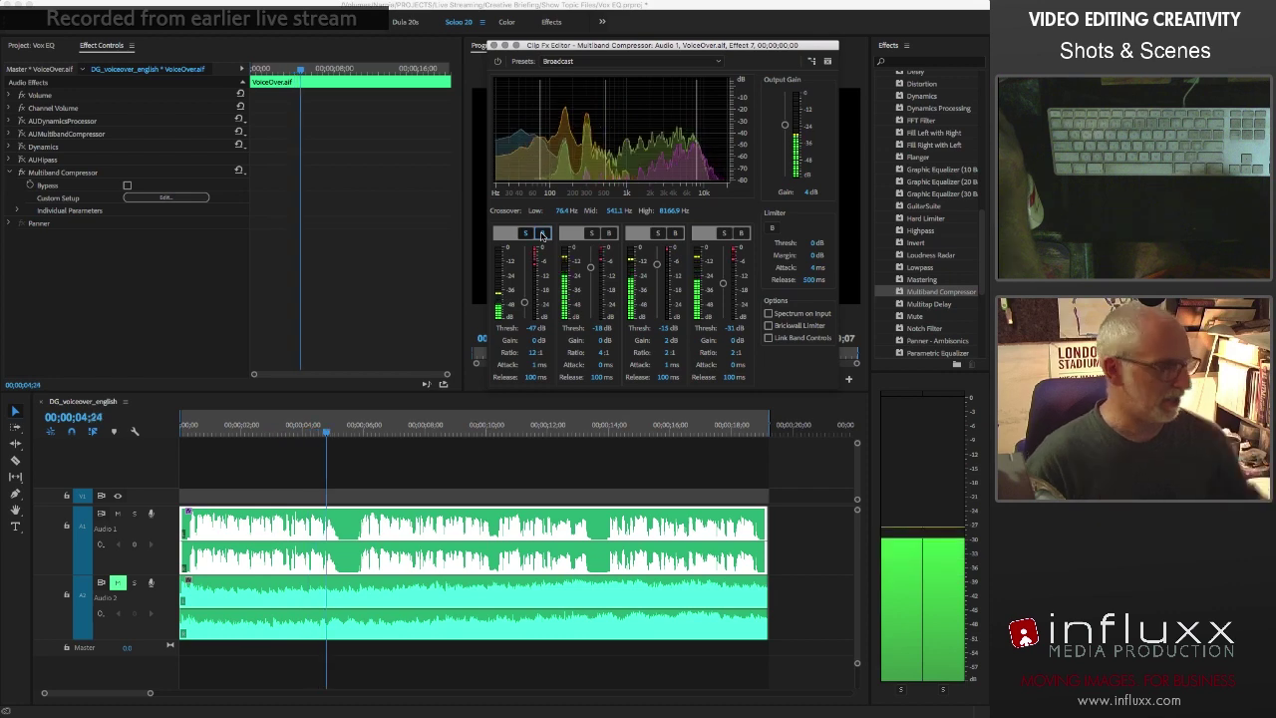
left_click(528, 234)
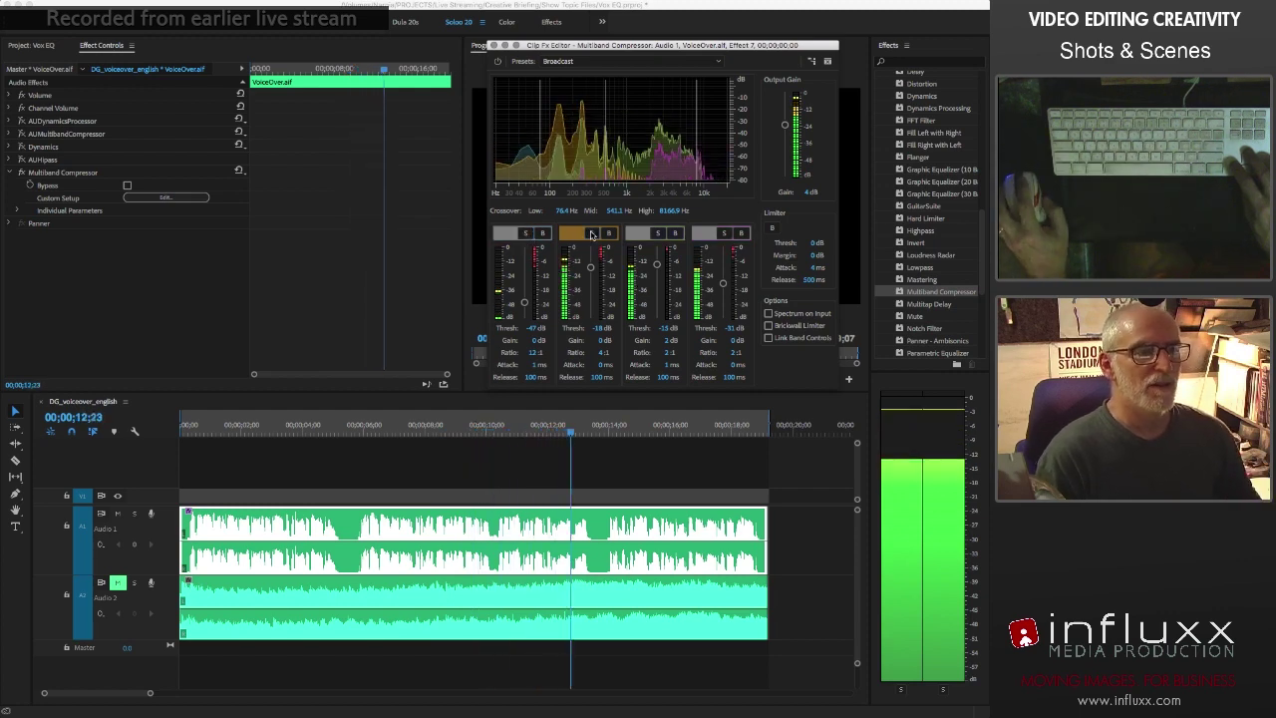
left_click(590, 233)
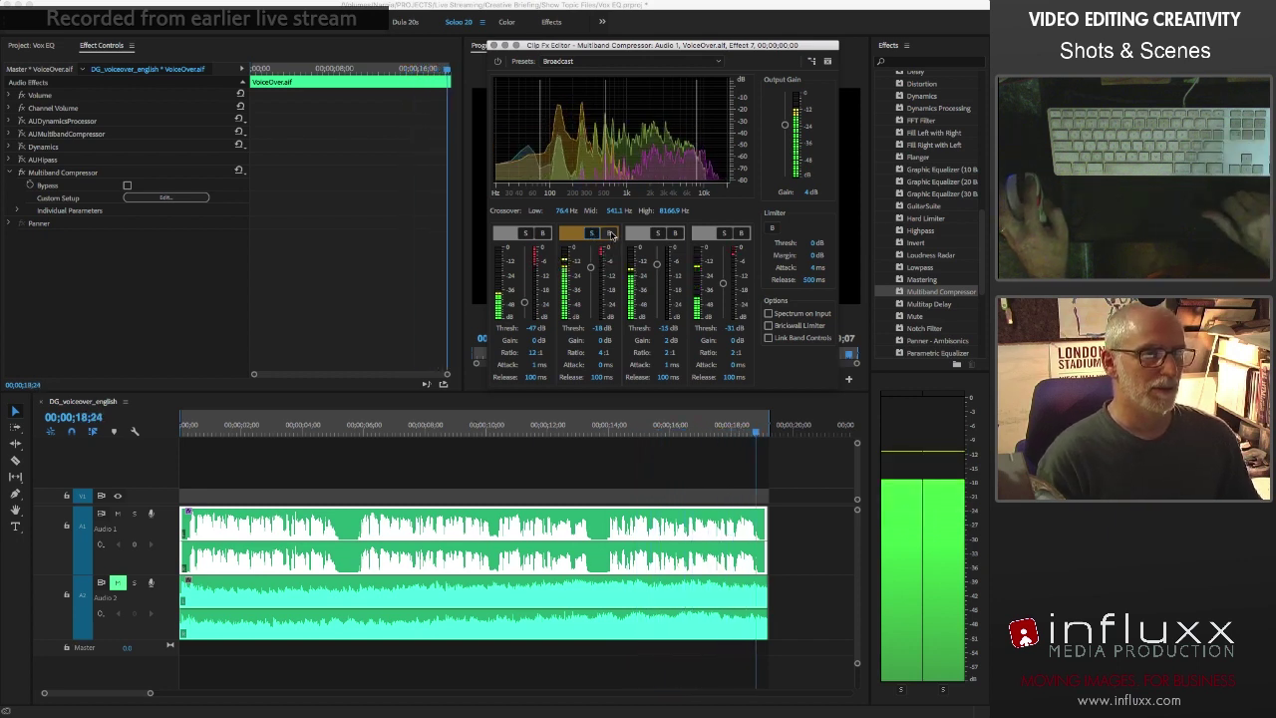
Toggle the second band's bypass repeatedly to compare, then unsolo it and stop playback
left_click(609, 234)
key("space")
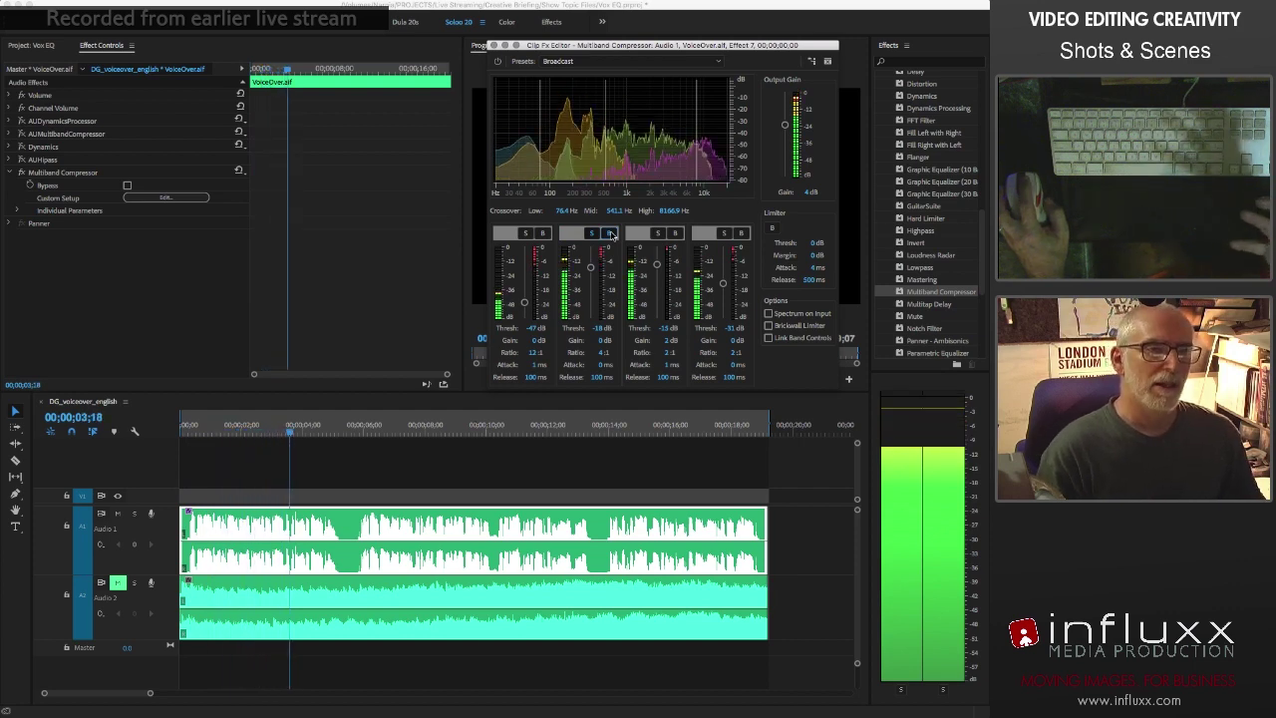
left_click(609, 233)
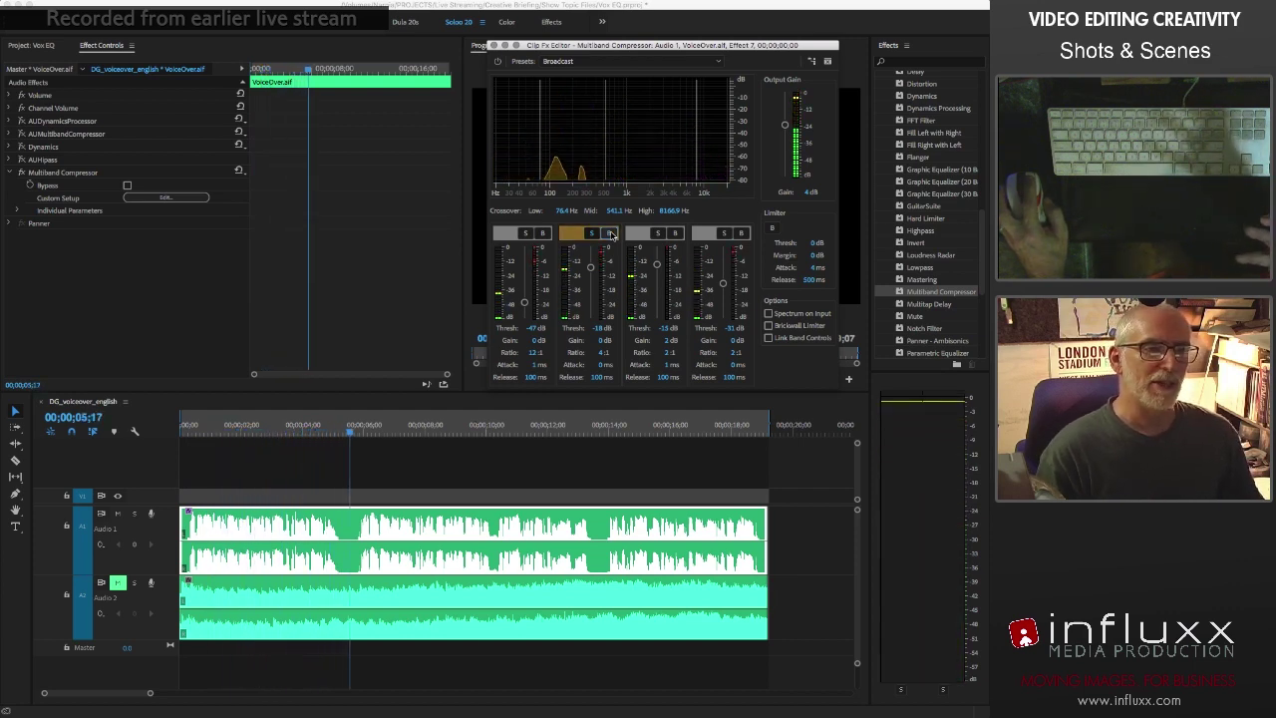
left_click(609, 233)
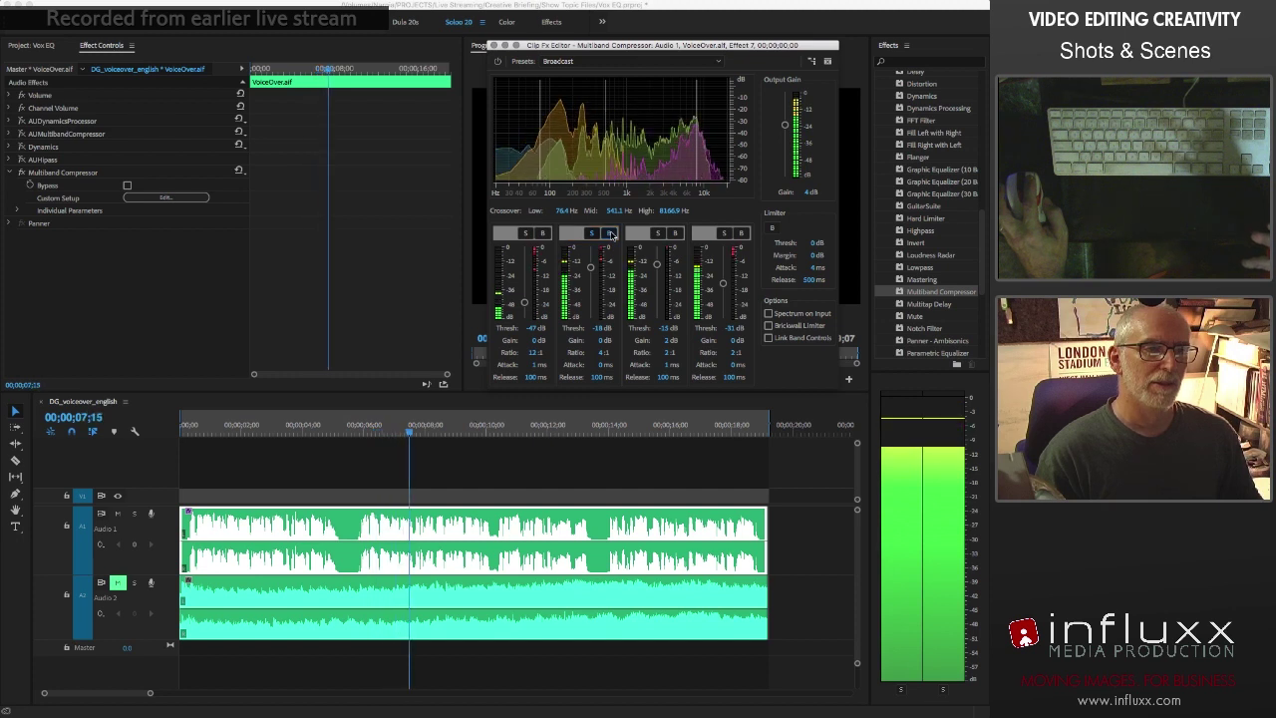
left_click(610, 233)
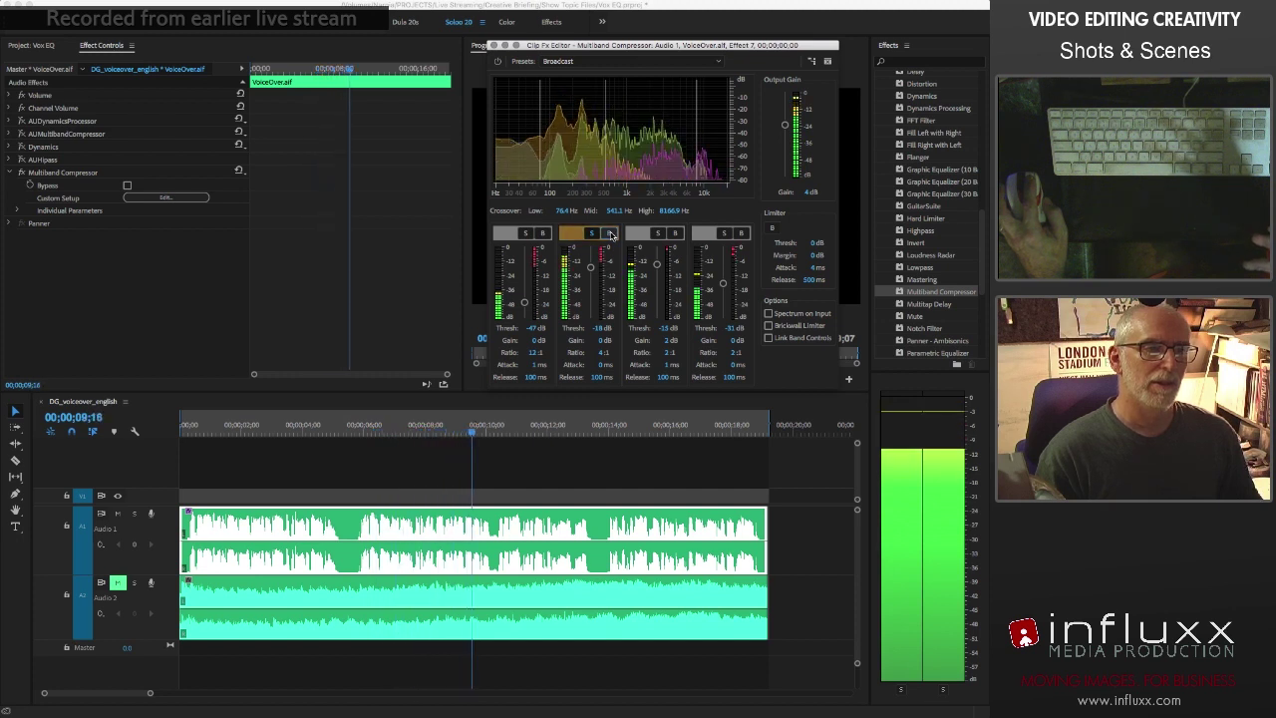
left_click(609, 233)
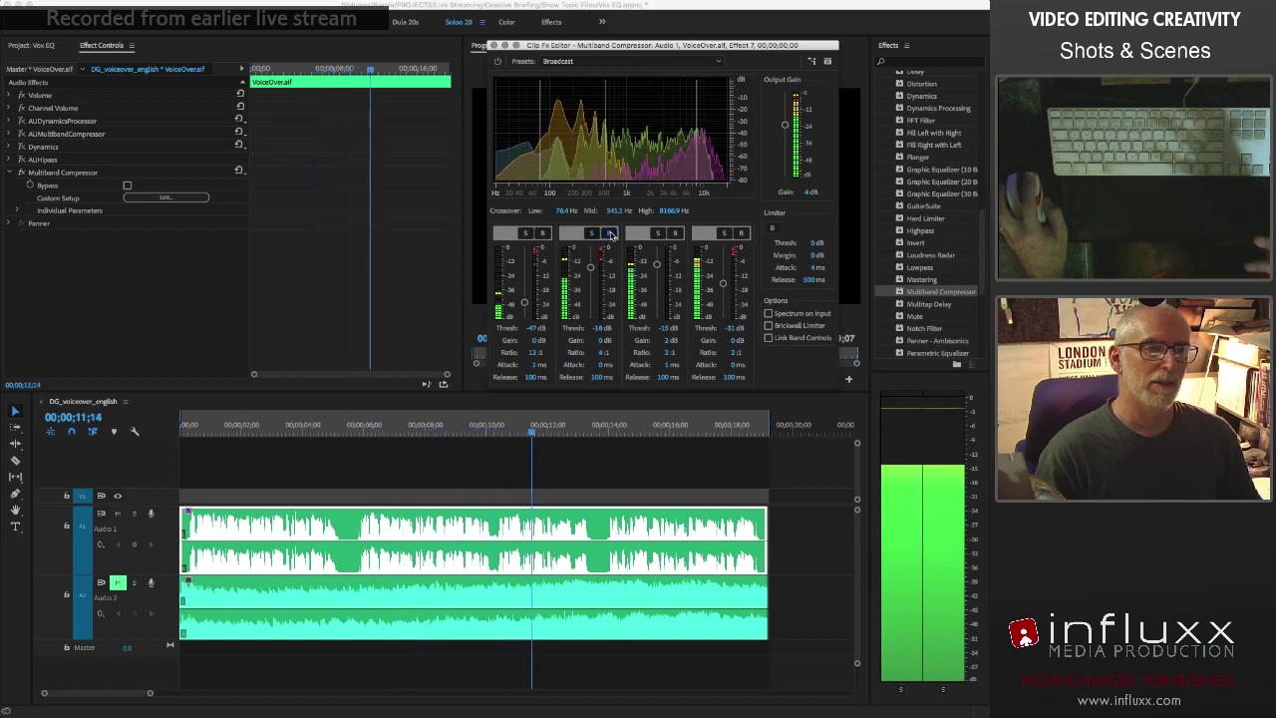
left_click(609, 234)
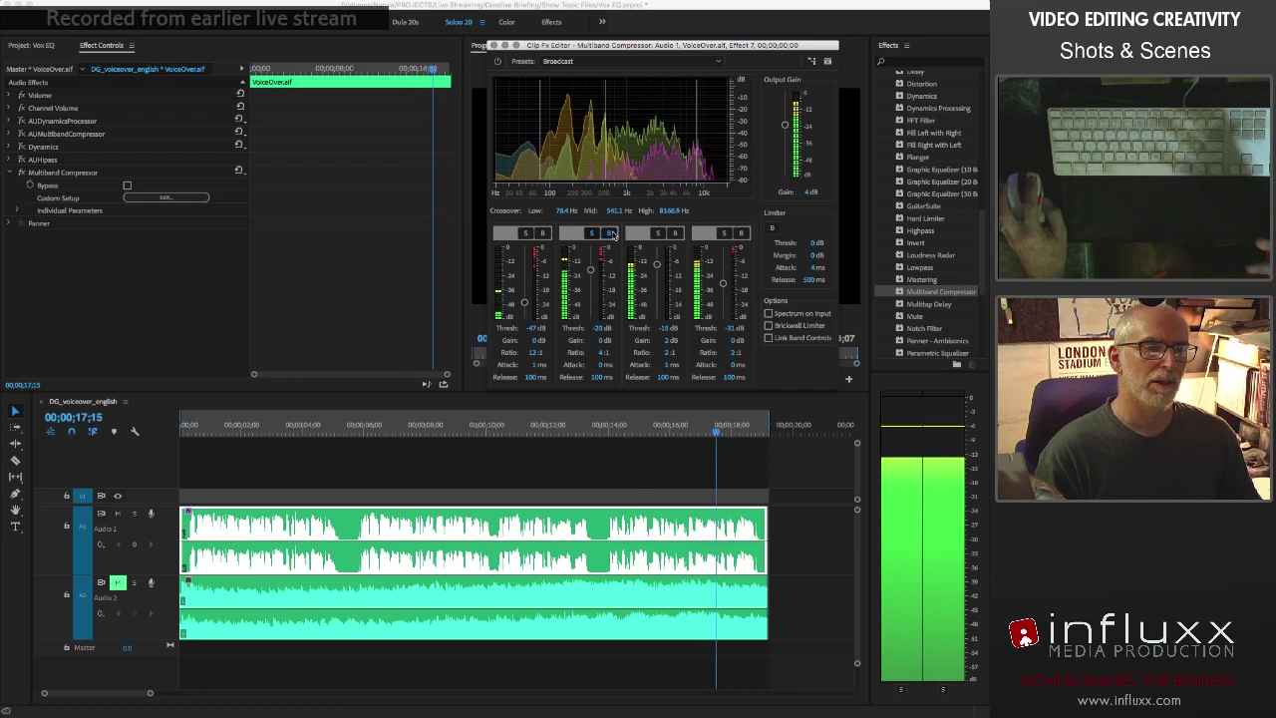
left_click(609, 233)
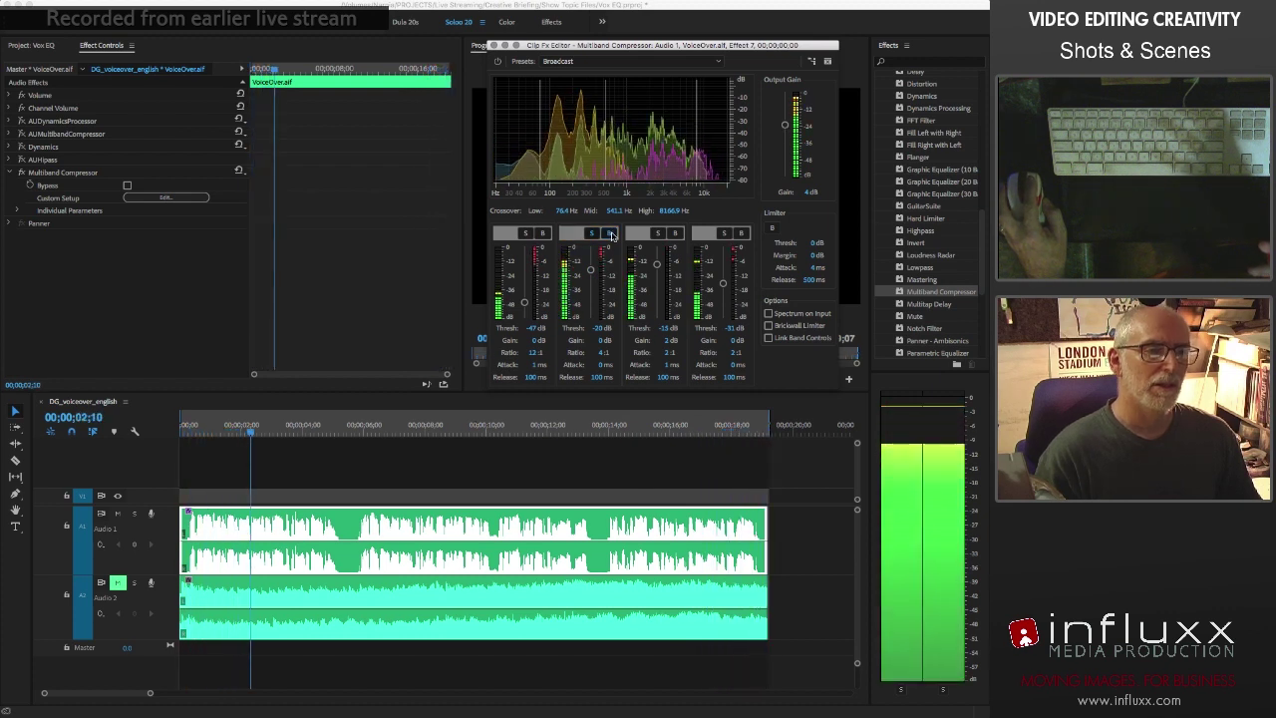
left_click(592, 233)
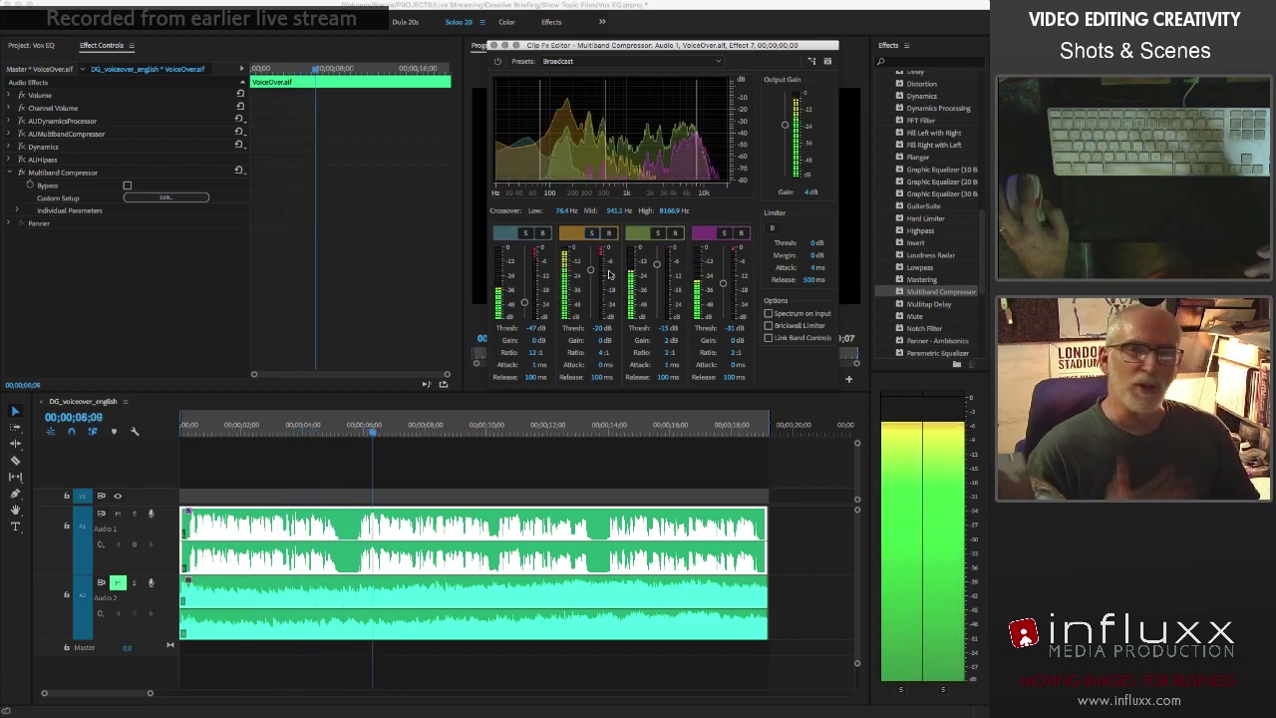
key("space")
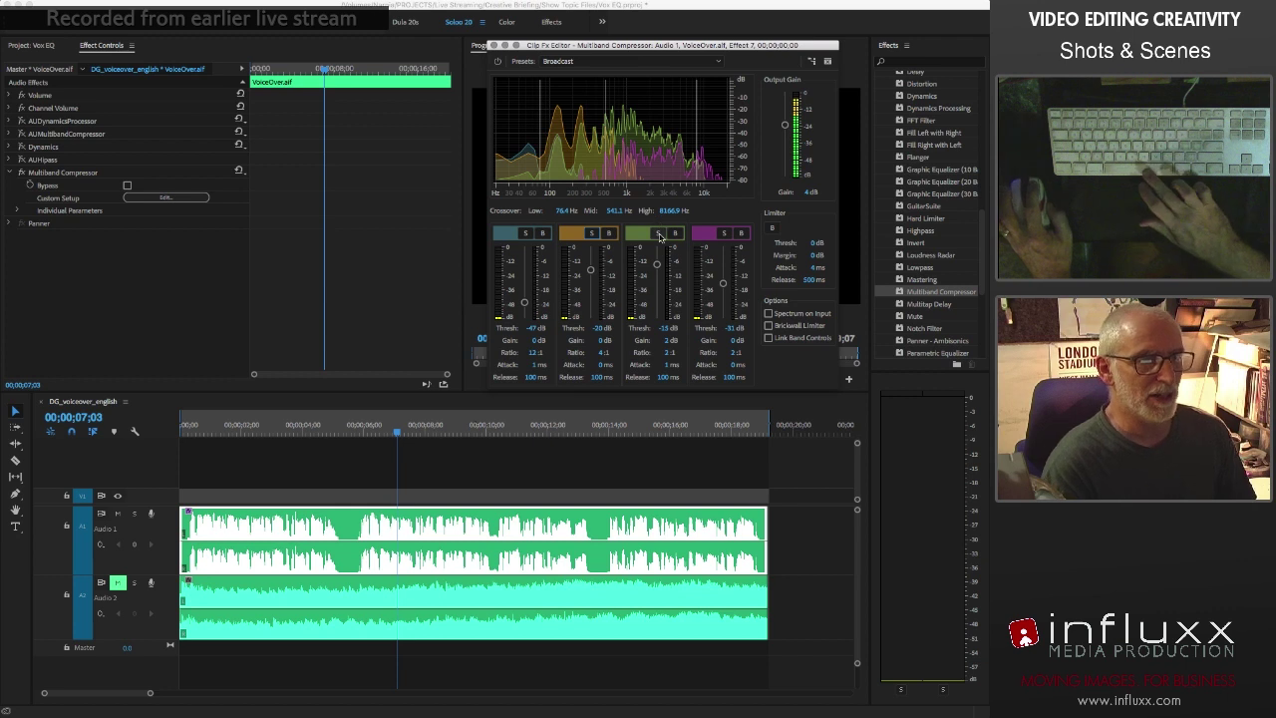
Resume playback and audition the third band soloed, toggling its bypass, then unsolo it
key("space")
left_click(658, 233)
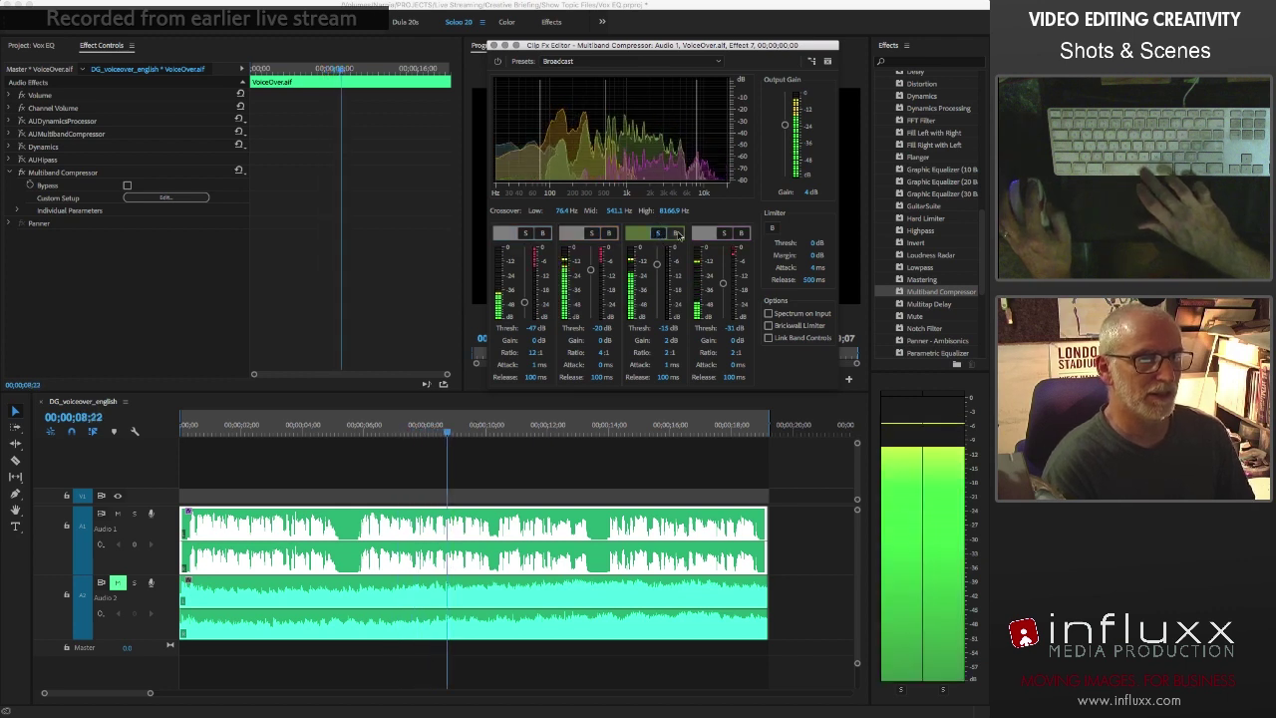
left_click(675, 233)
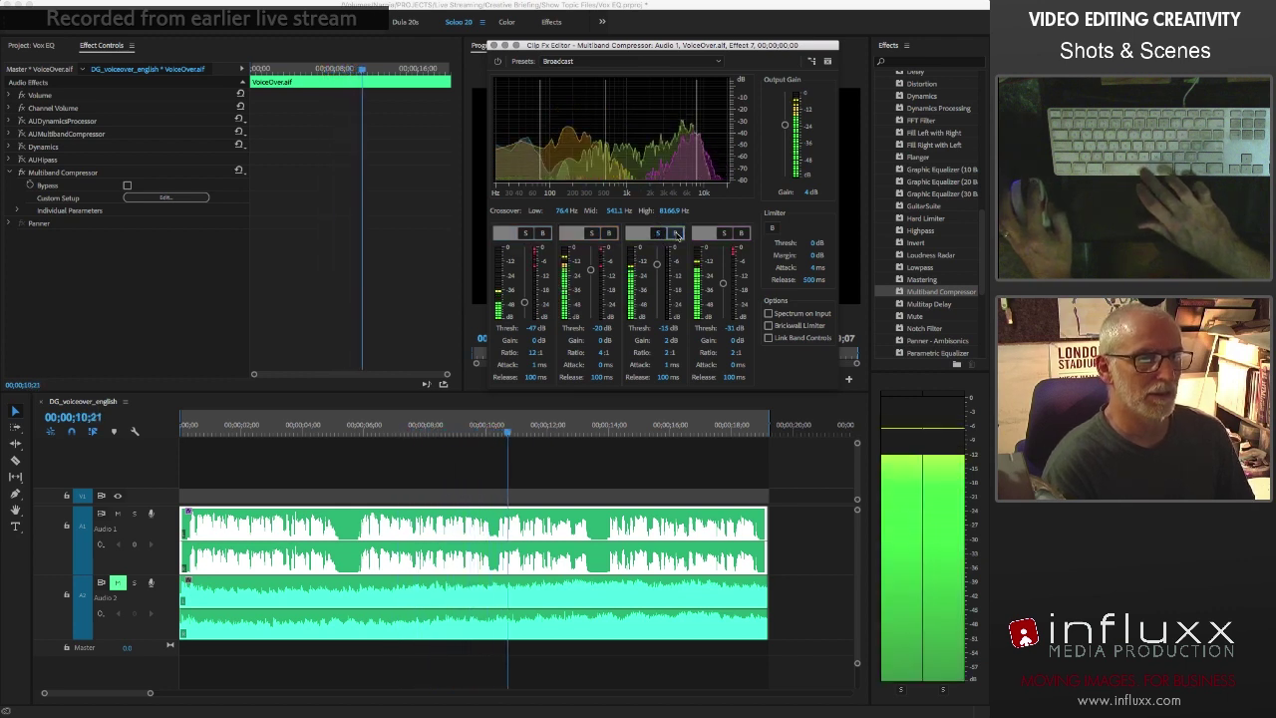
left_click(675, 233)
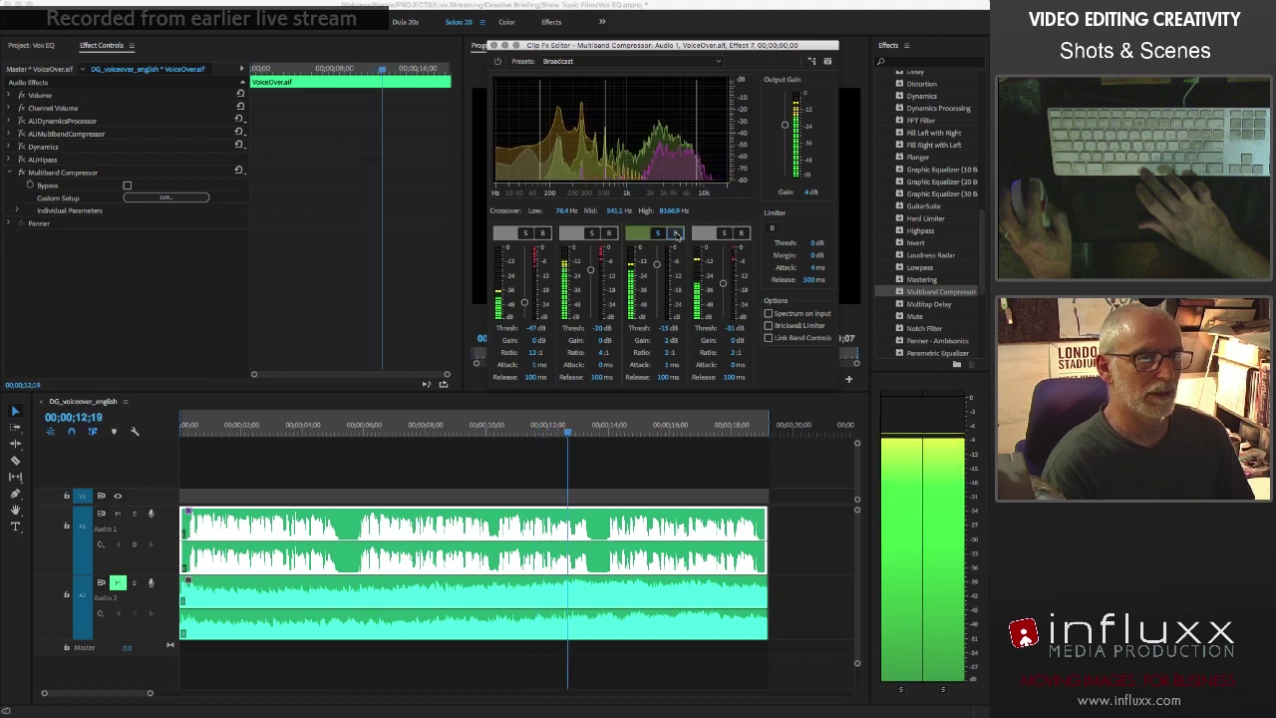
left_click(675, 234)
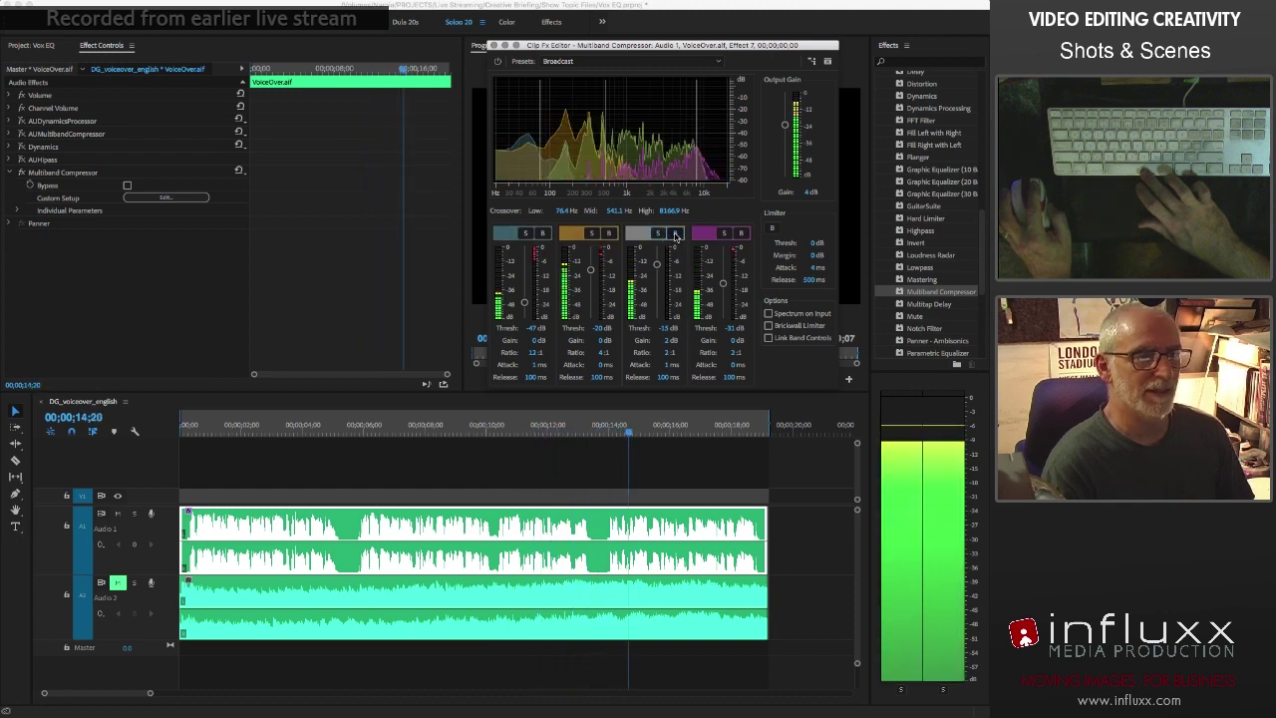
Solo the fourth band, A/B its bypass, unsolo it and compare its bypass again
left_click(724, 233)
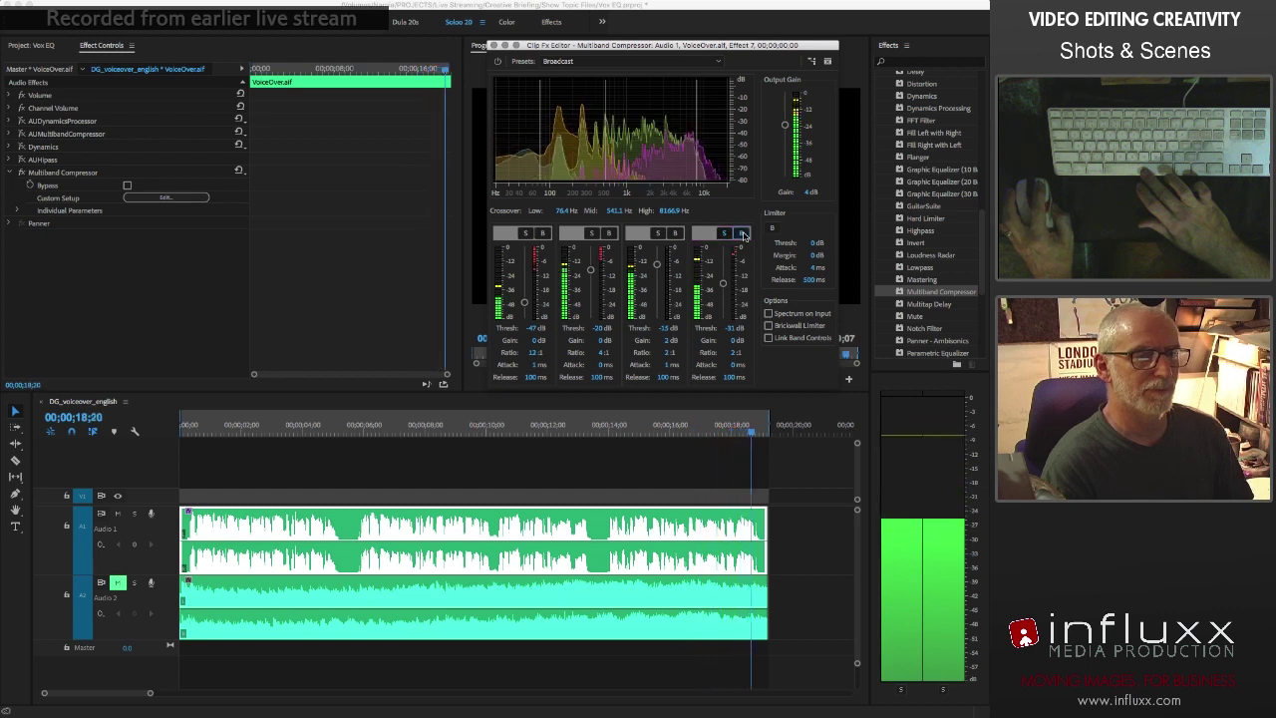
left_click(743, 233)
left_click(743, 233)
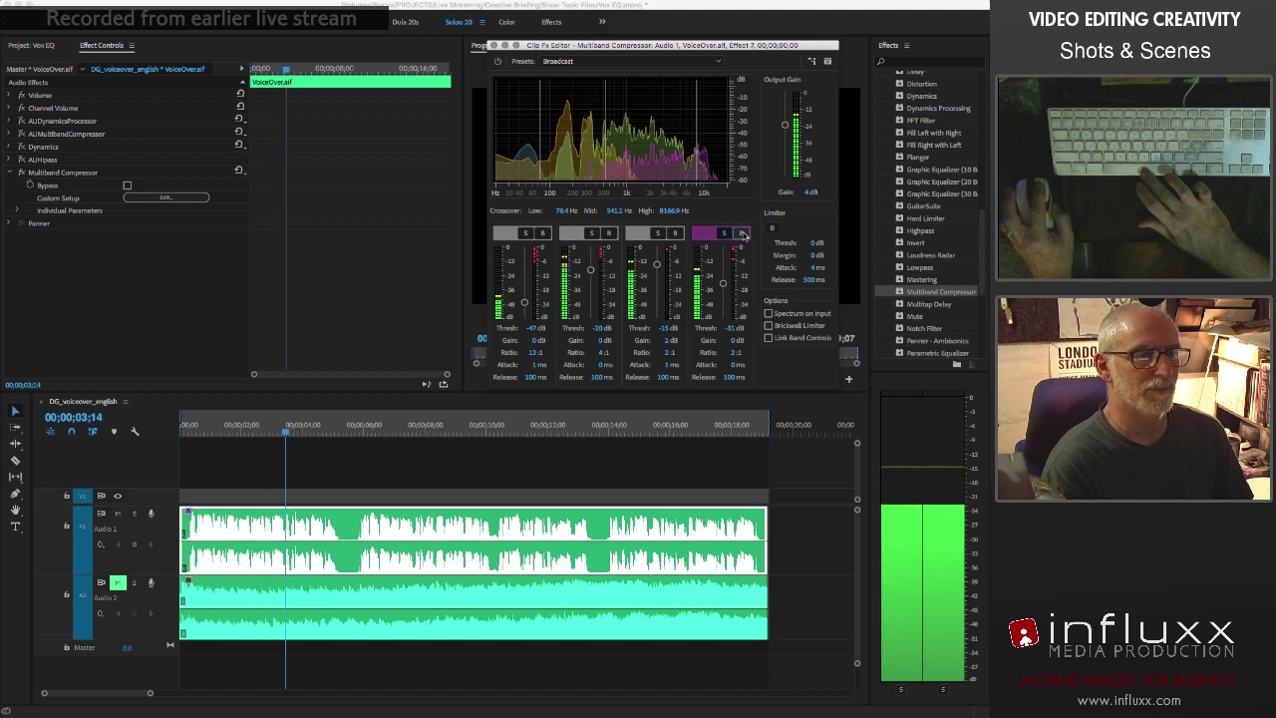
left_click(724, 233)
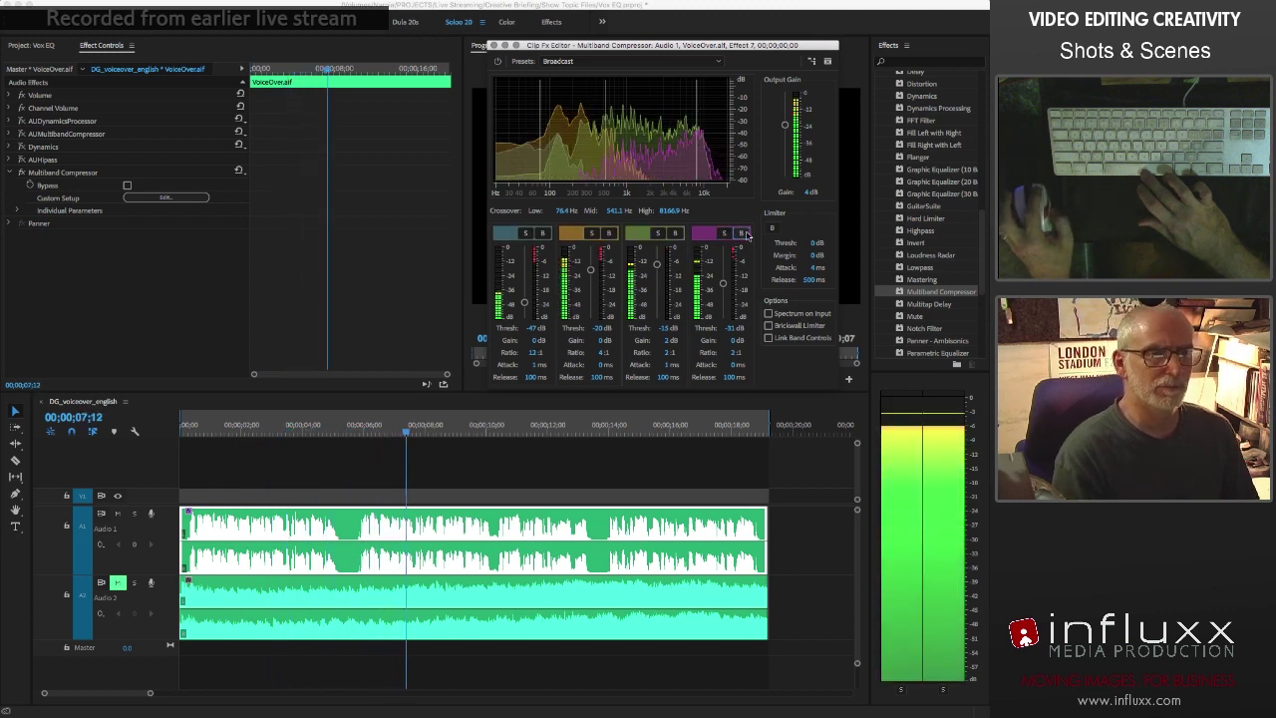
left_click(742, 234)
left_click(743, 233)
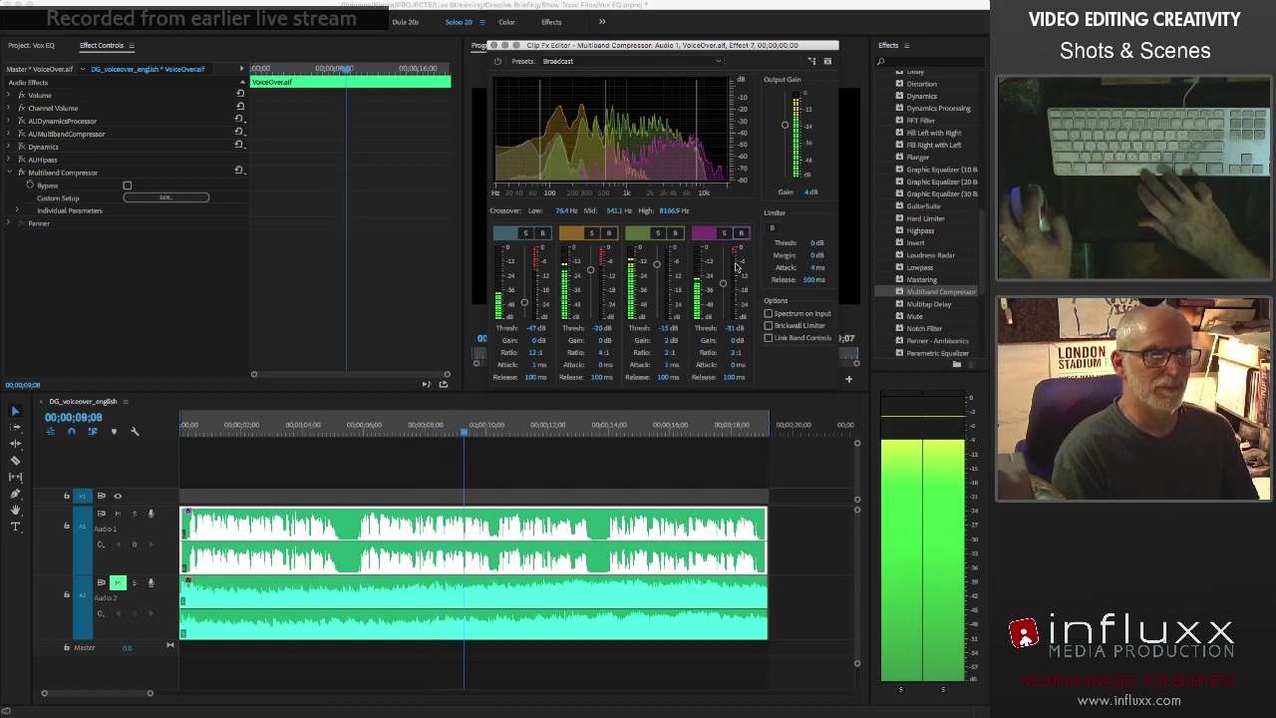
Compare bypassing the first and second bands, leaving all four bands active and playback stopped
left_click(543, 234)
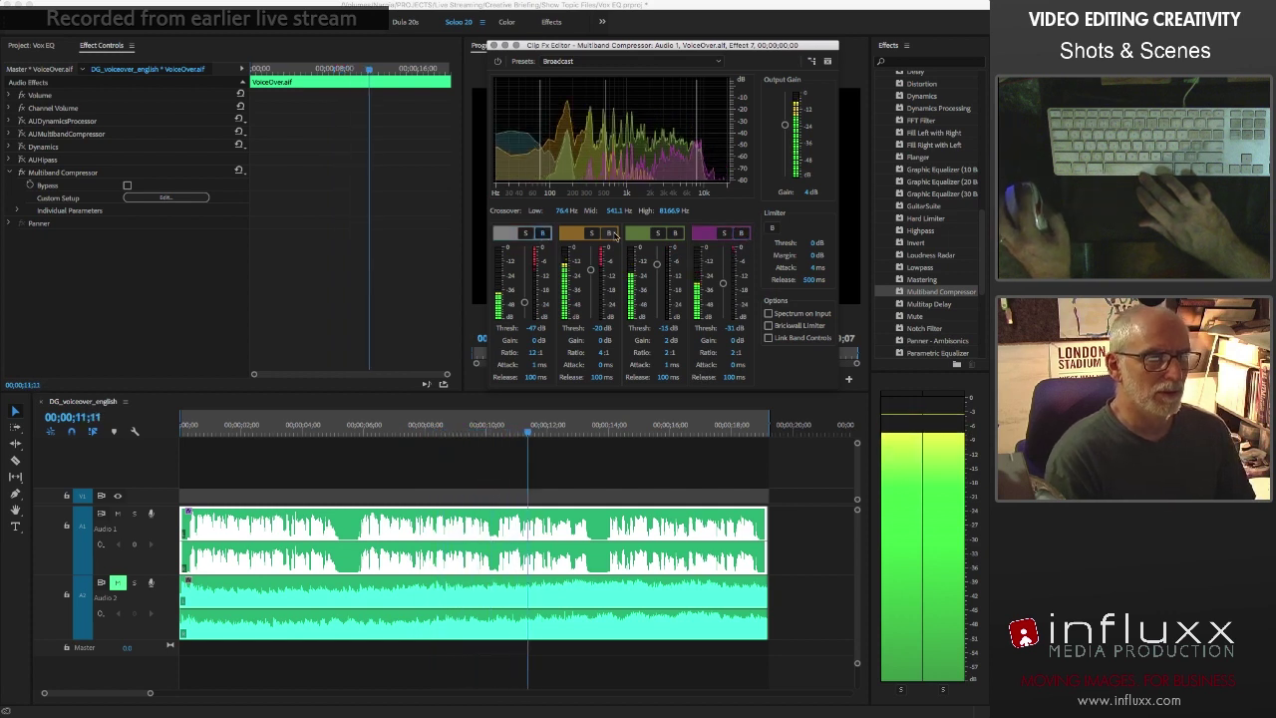
left_click(611, 233)
left_click(543, 234)
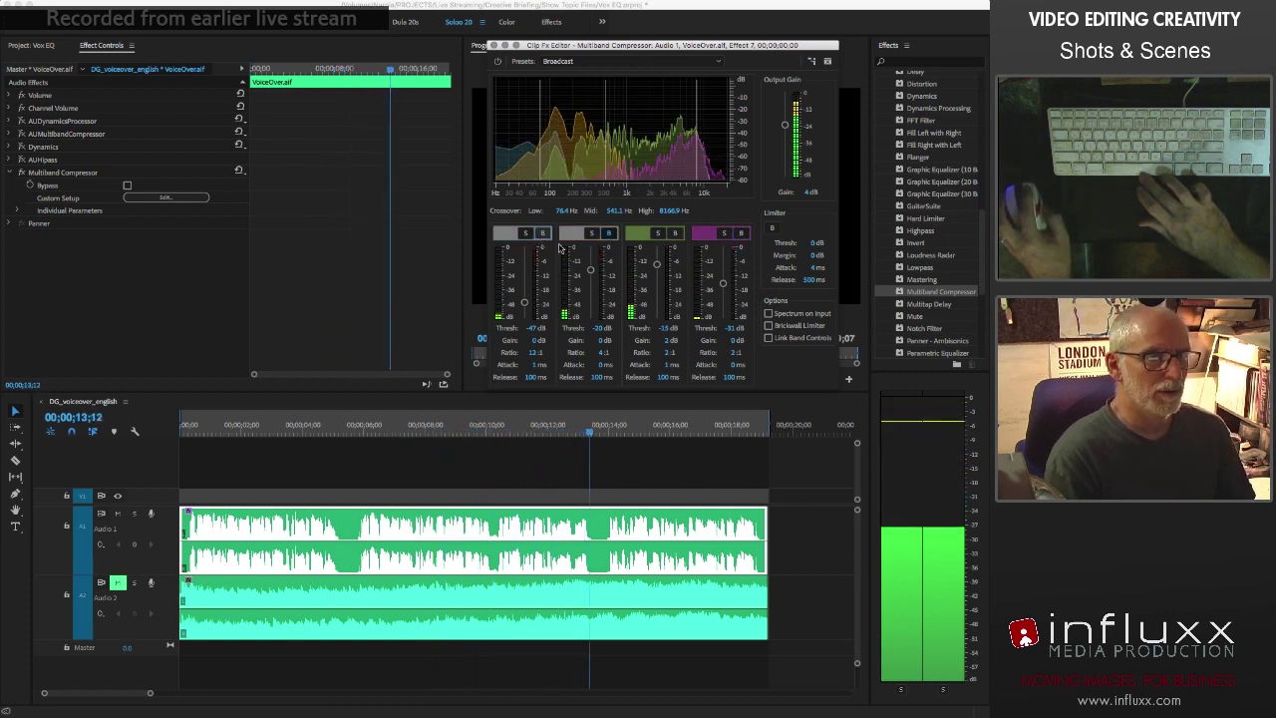
left_click(608, 233)
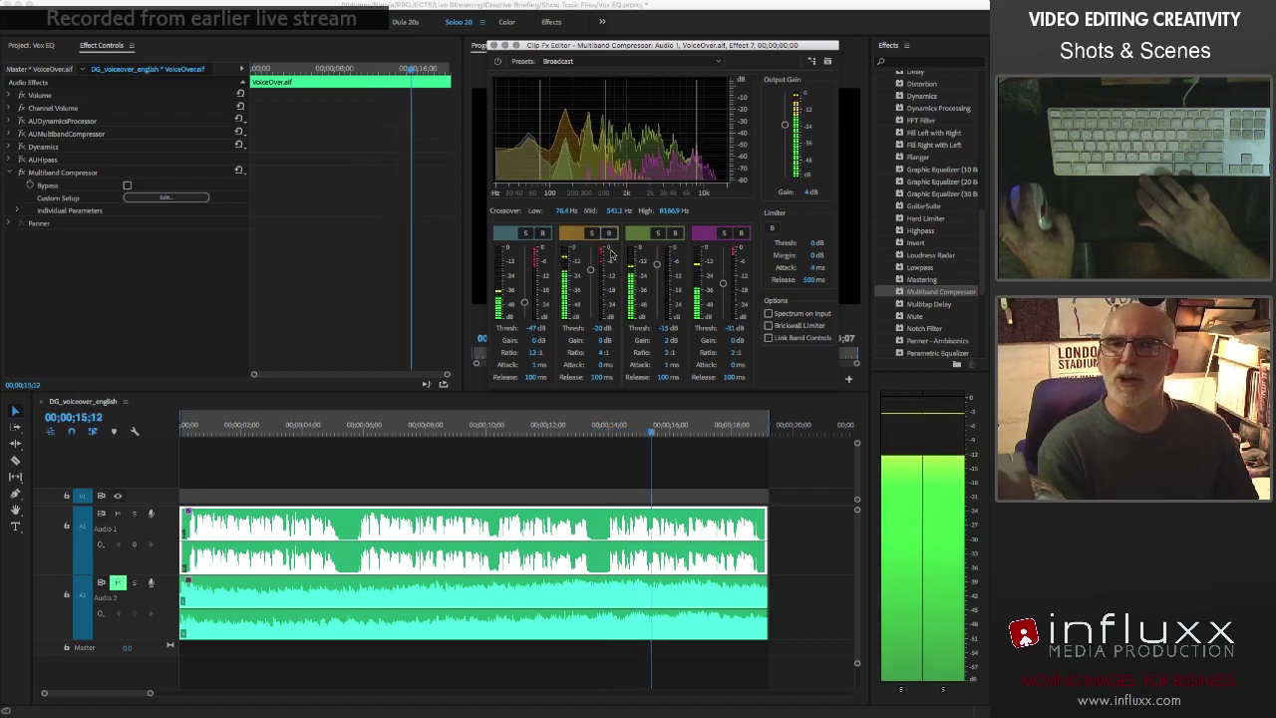
key("space")
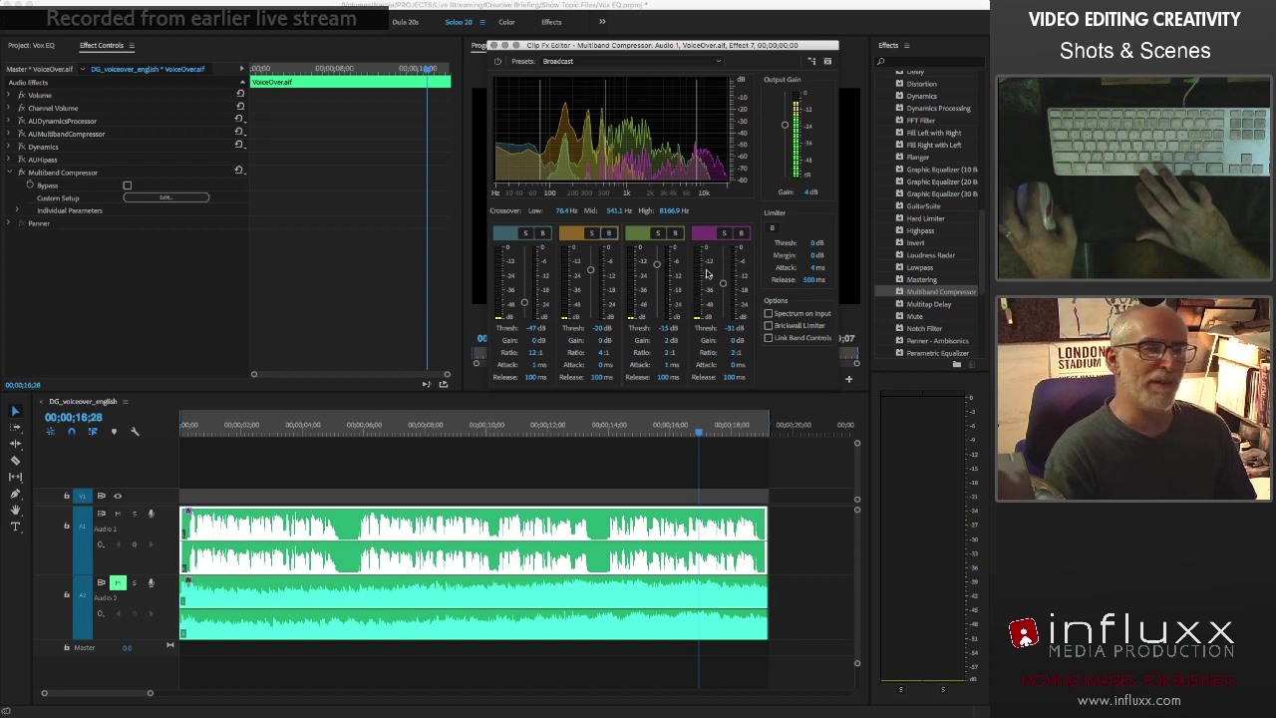
left_click(608, 233)
key("space")
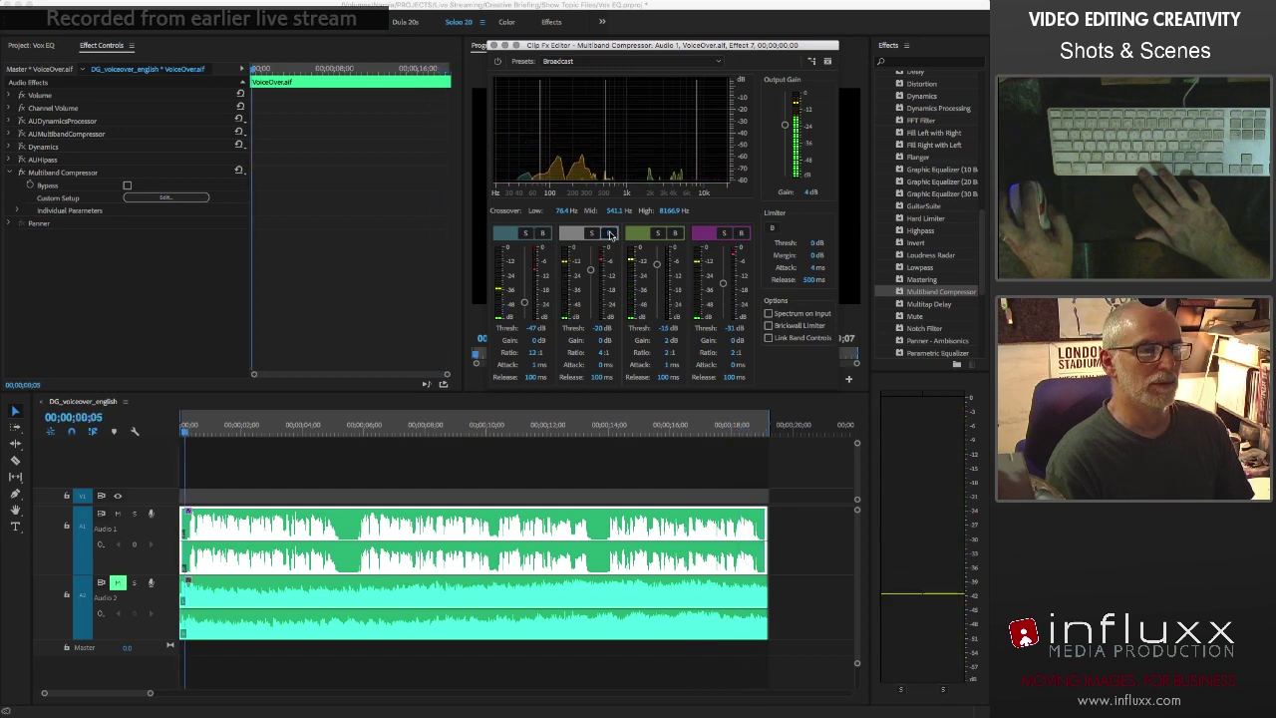
left_click(610, 234)
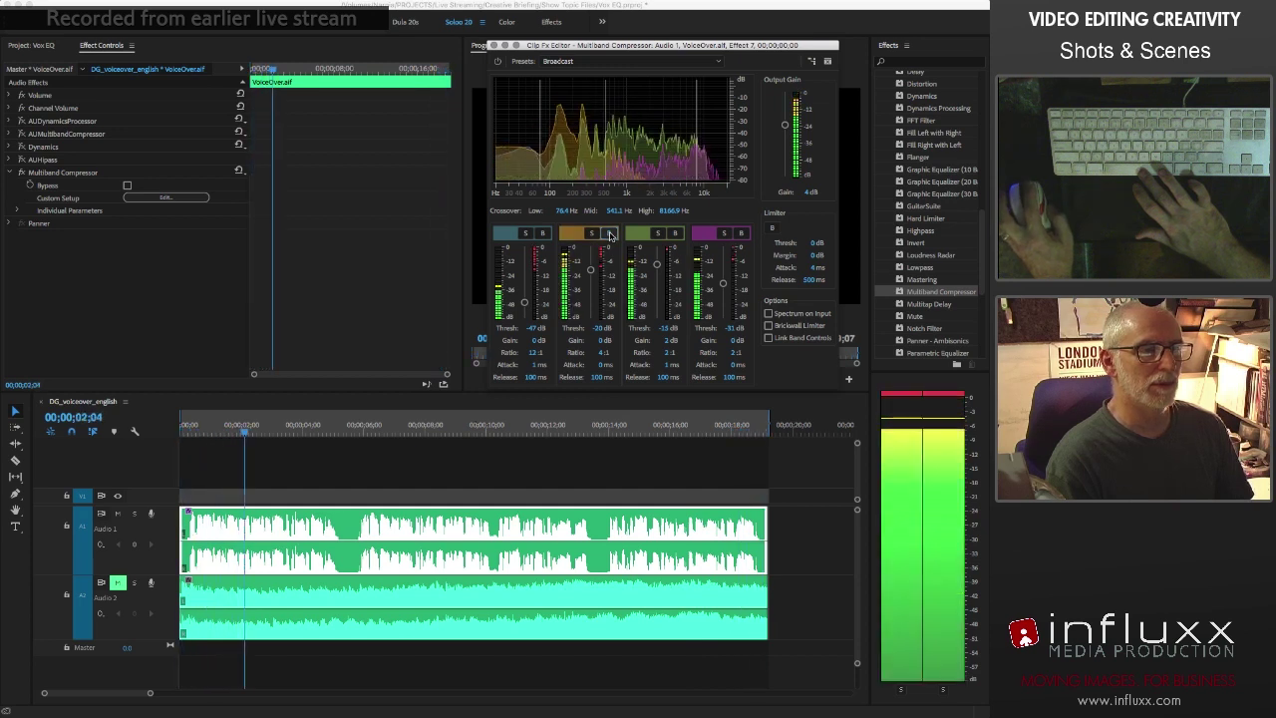
key("space")
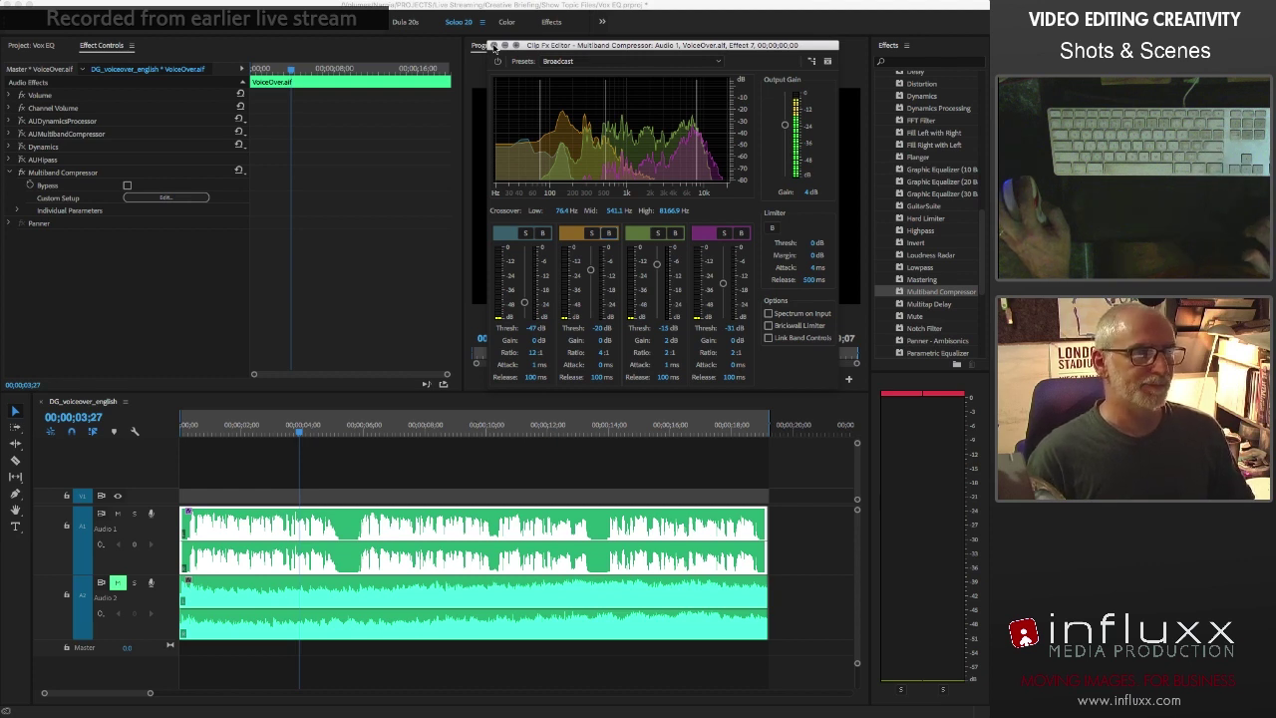
Close the Multiband Compressor editor and briefly play back the sequence
left_click(491, 46)
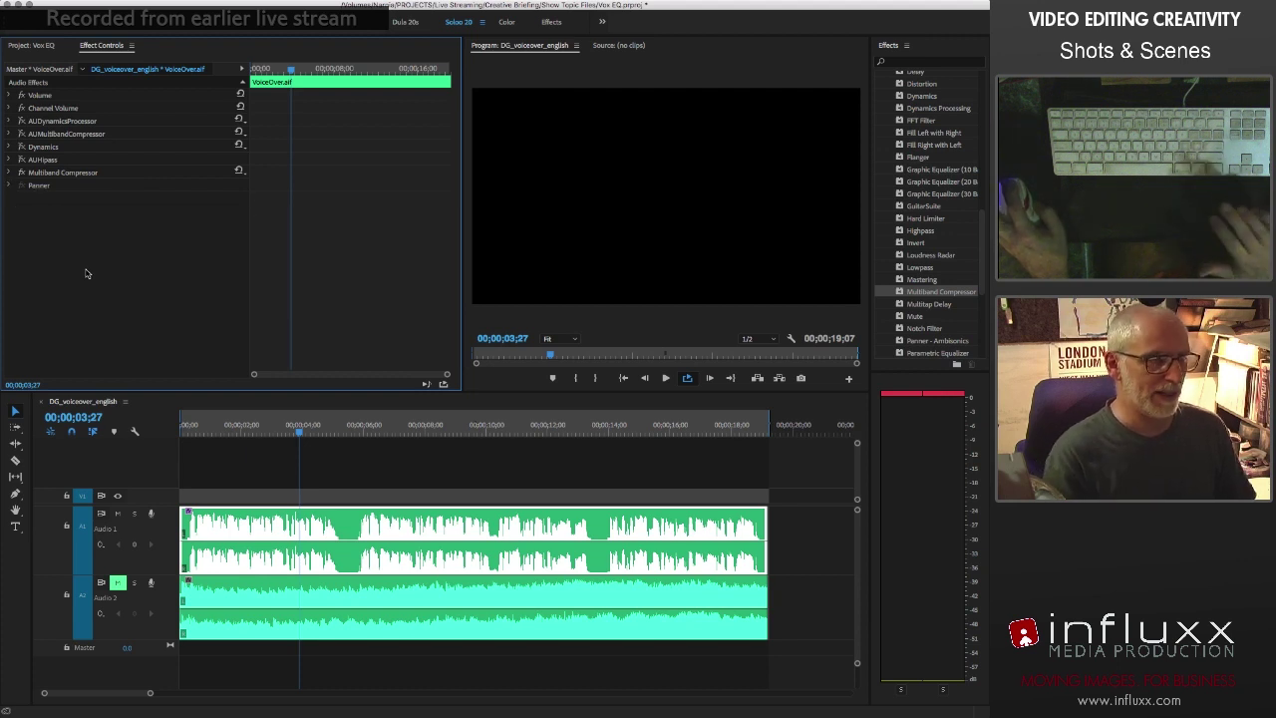
key("space")
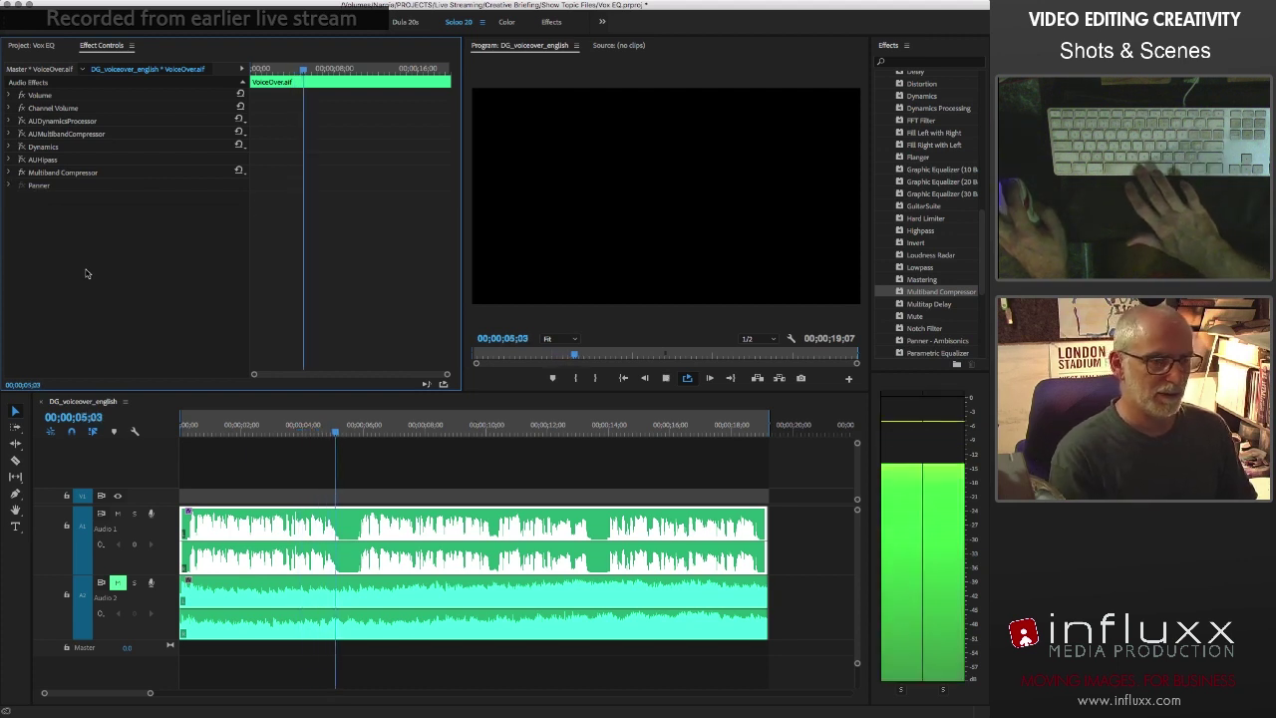
key("space")
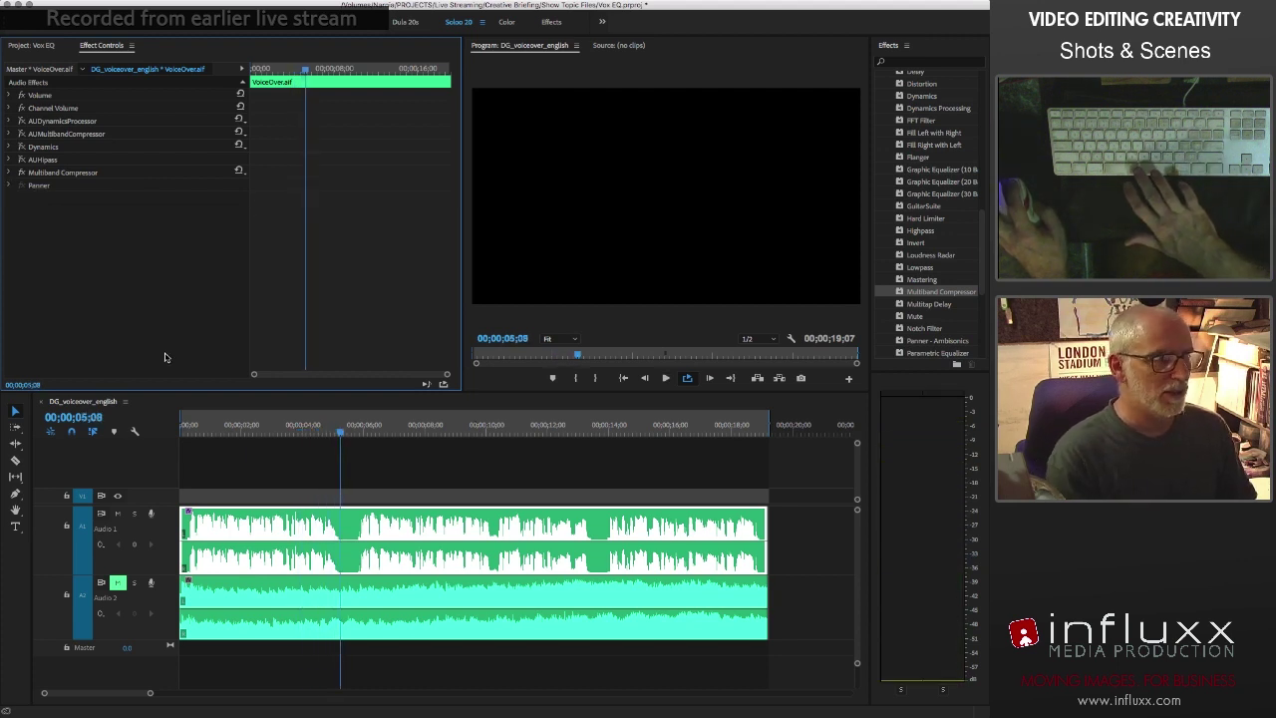
Mute the A1 voiceover track to hear the music alone, then unmute and replay
left_click(118, 515)
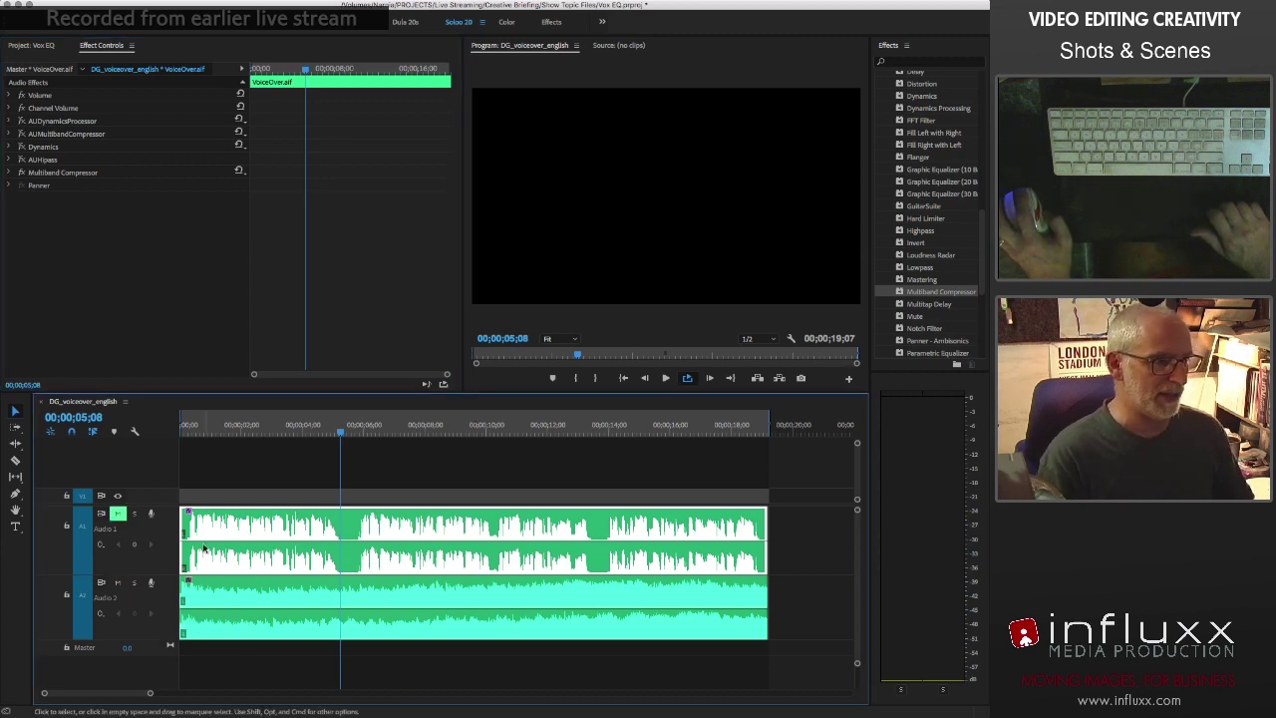
key("space")
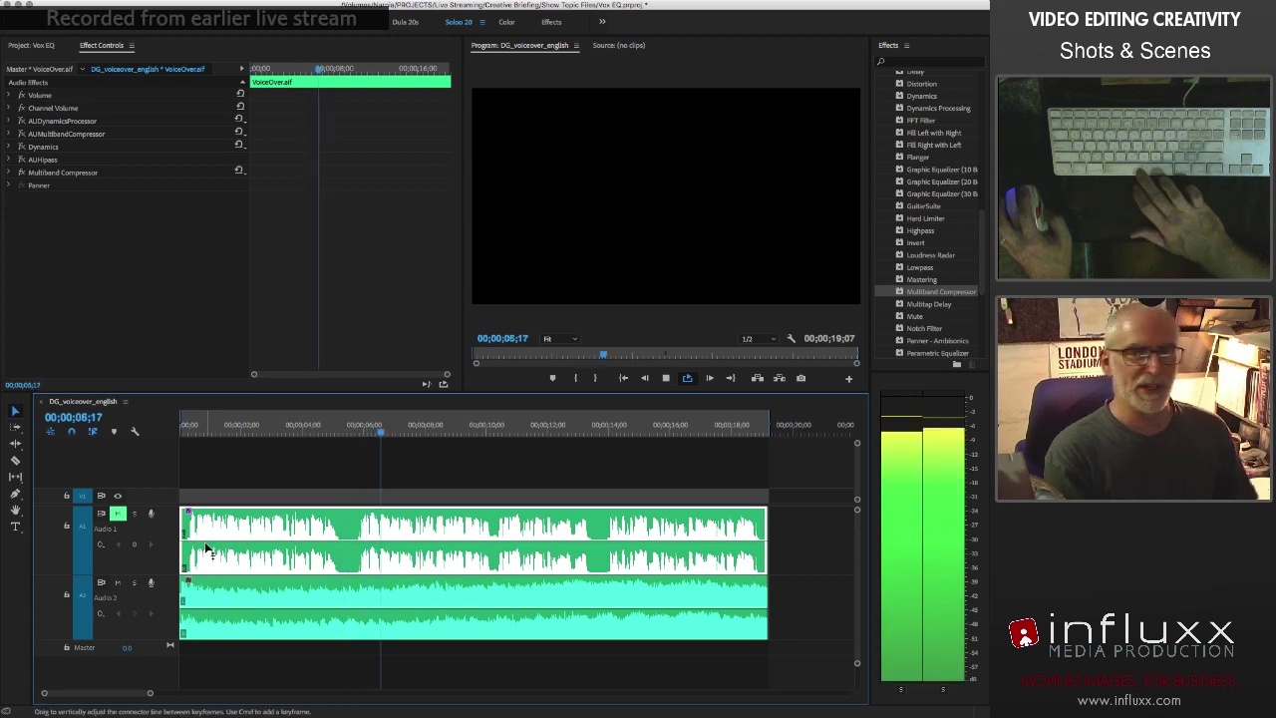
key("space")
left_click(118, 514)
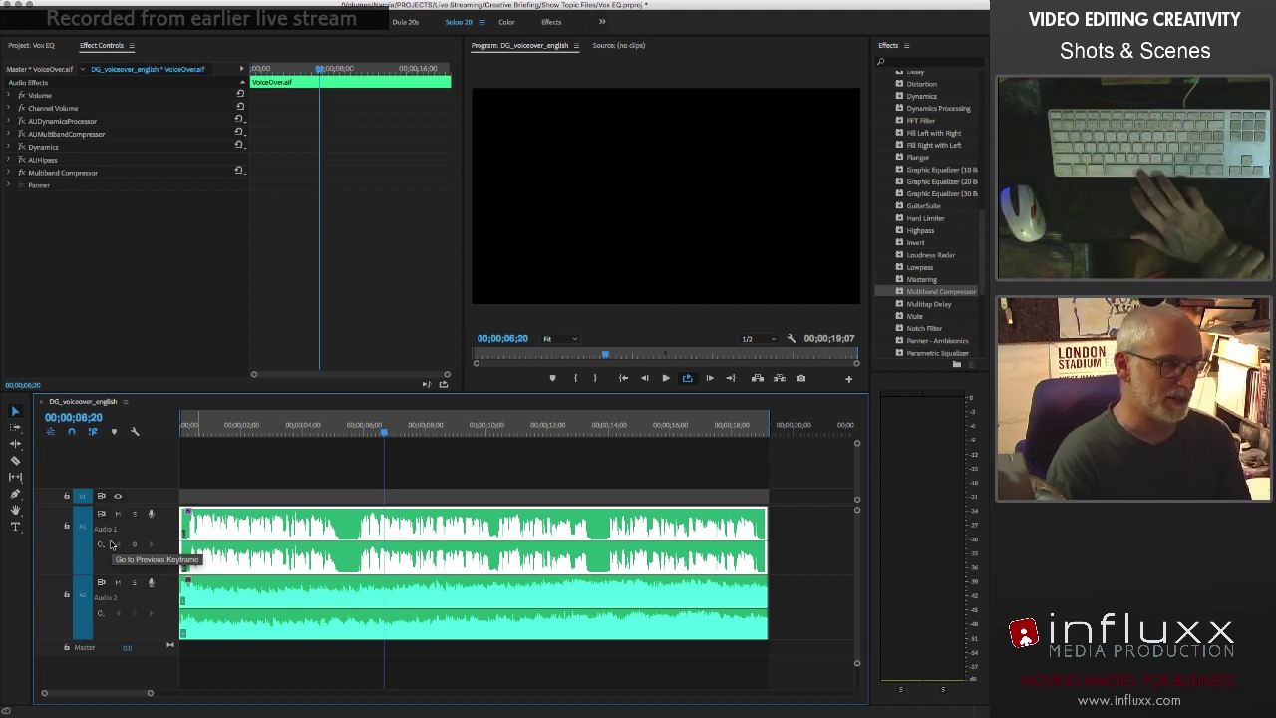
key("space")
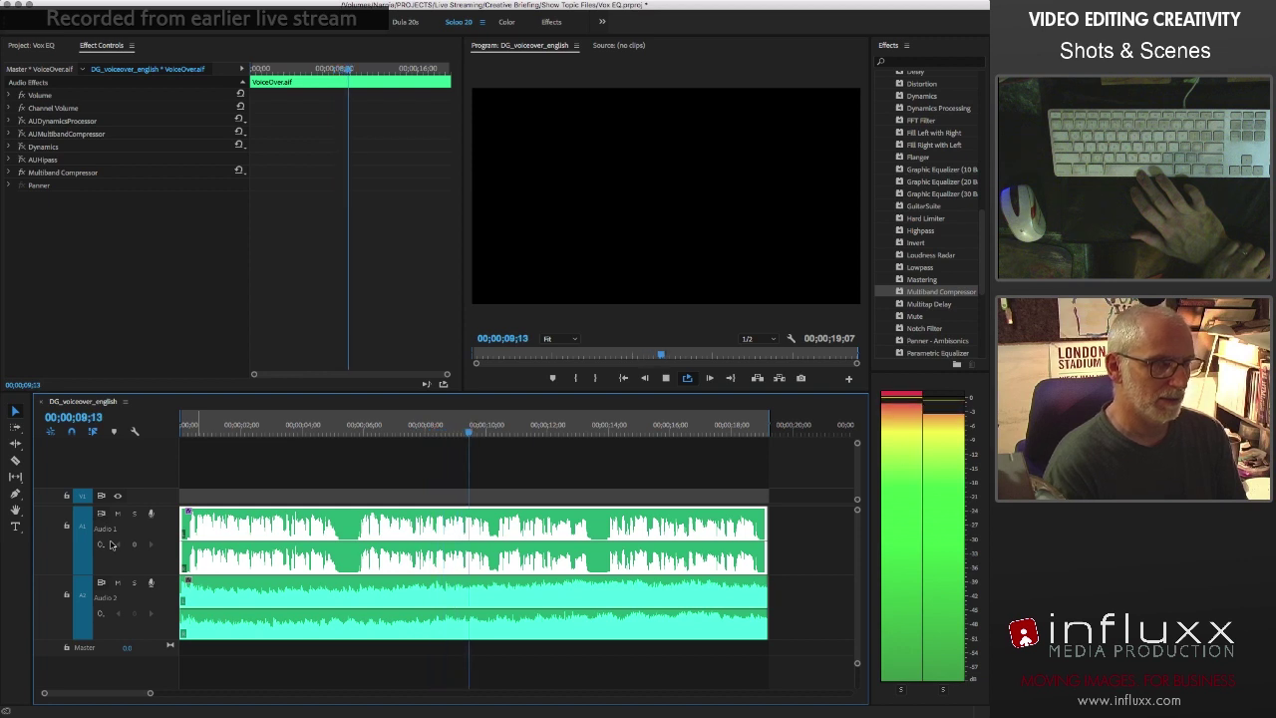
key("space")
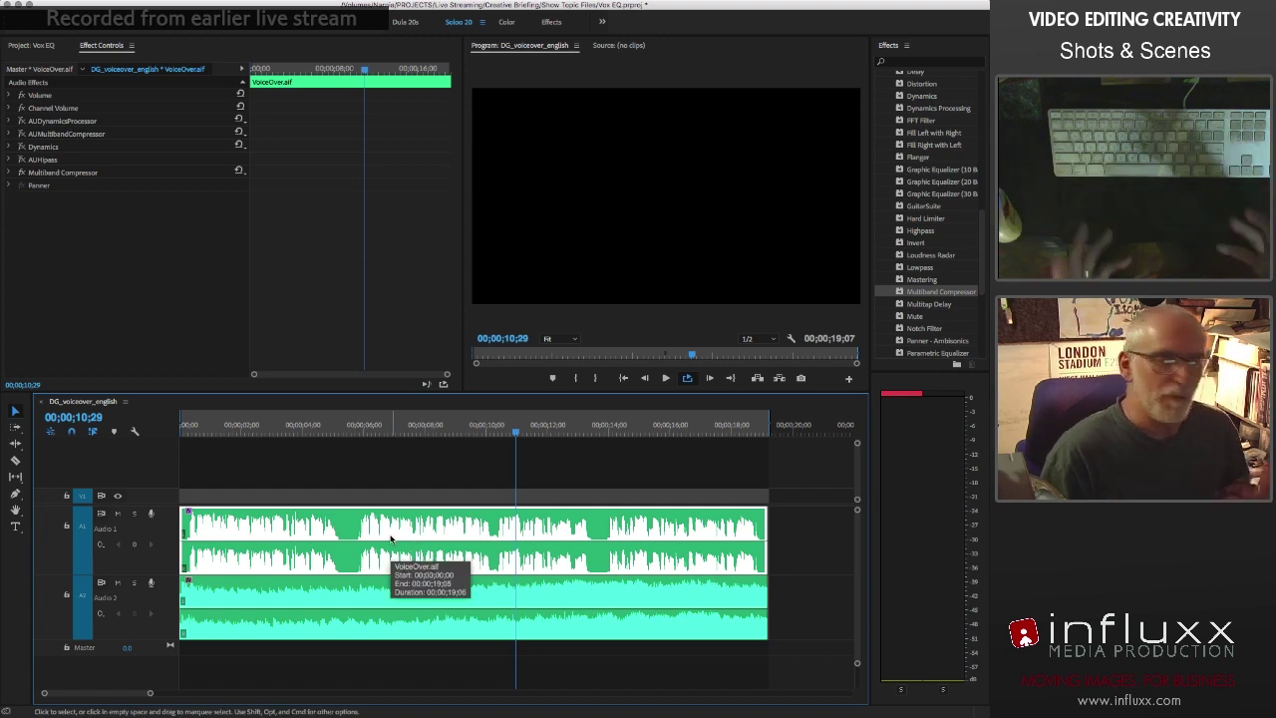
Select the background music clip, expand Volume, and set its Level to -24.9 dB
left_click(420, 466)
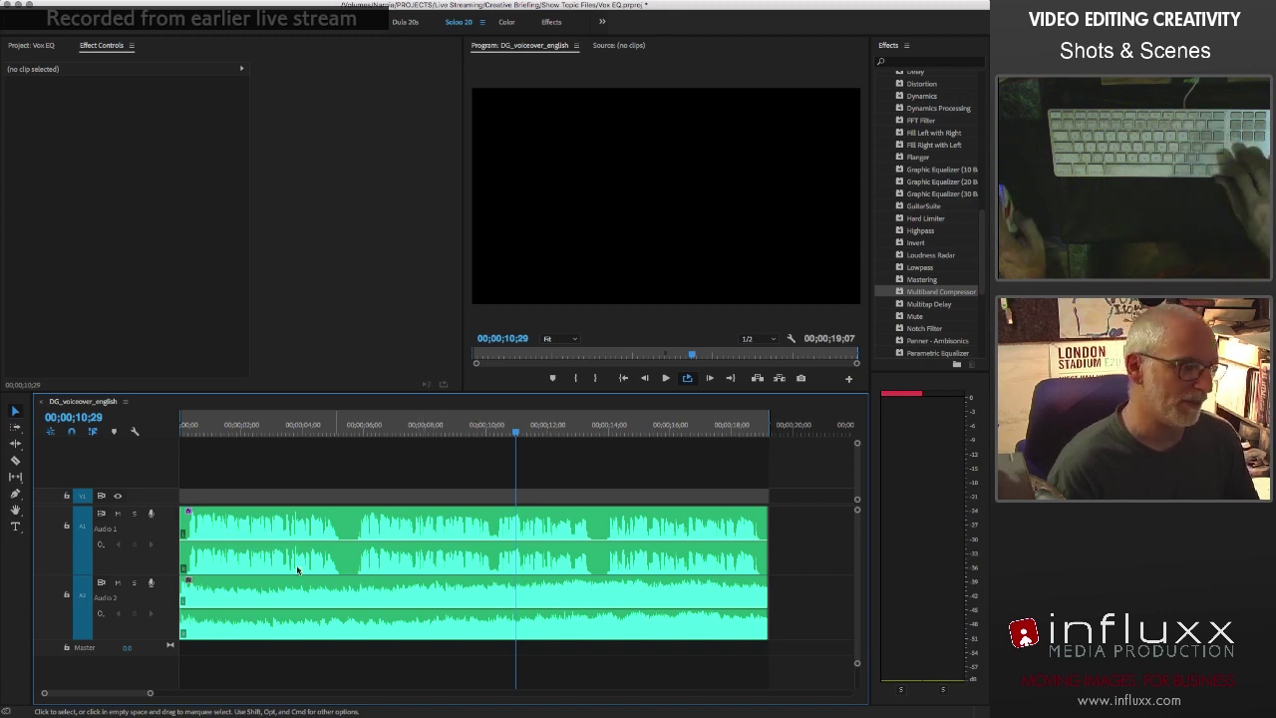
left_click(222, 594)
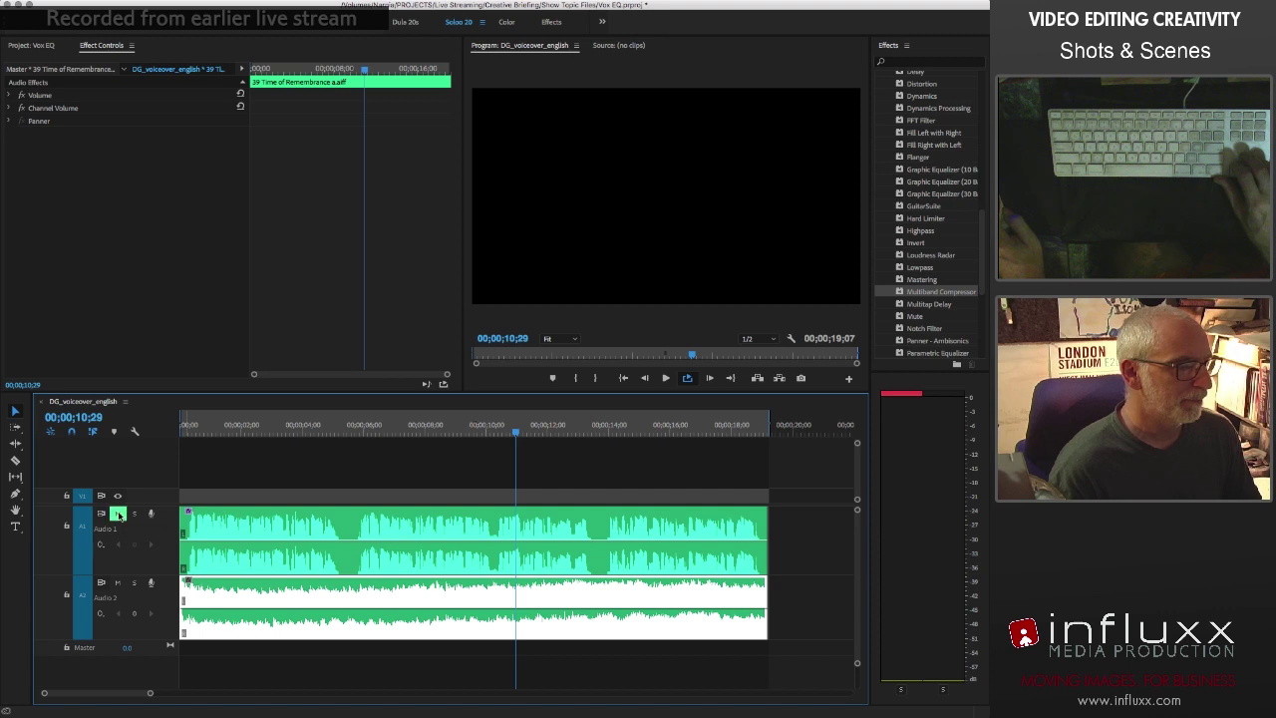
left_click(10, 95)
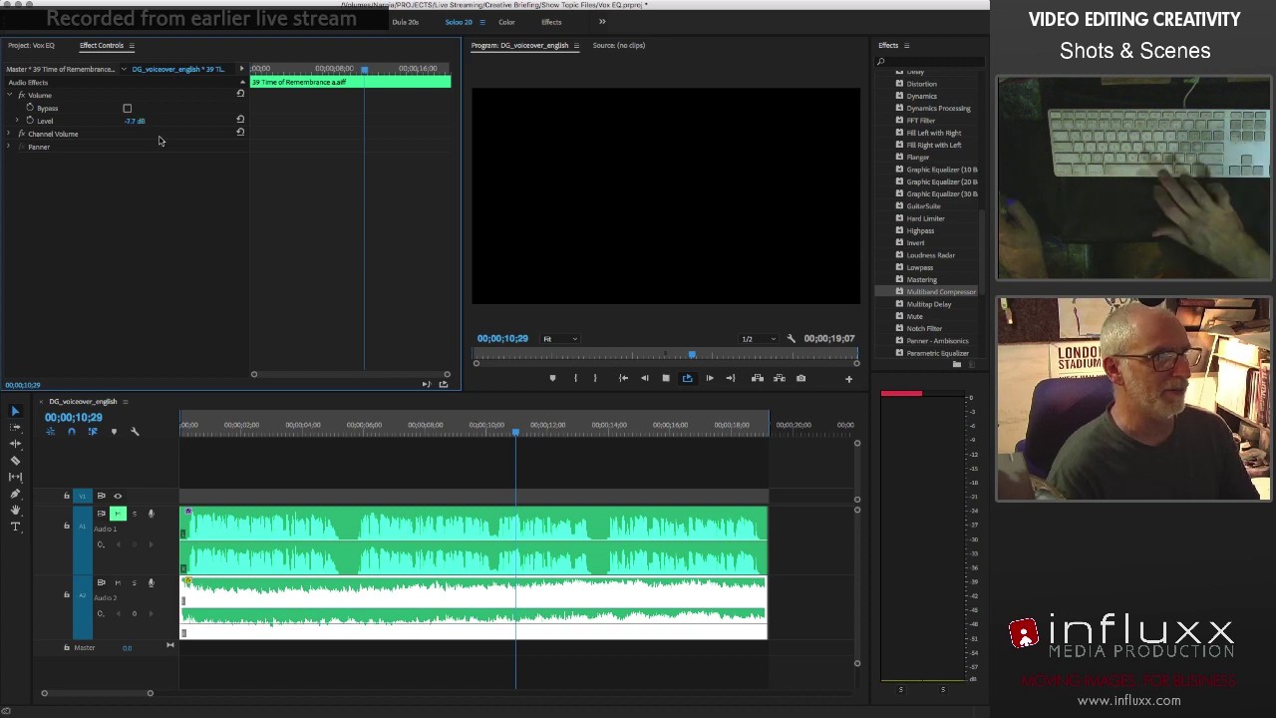
key("space")
left_click(137, 121)
type("-24.9")
key("Return")
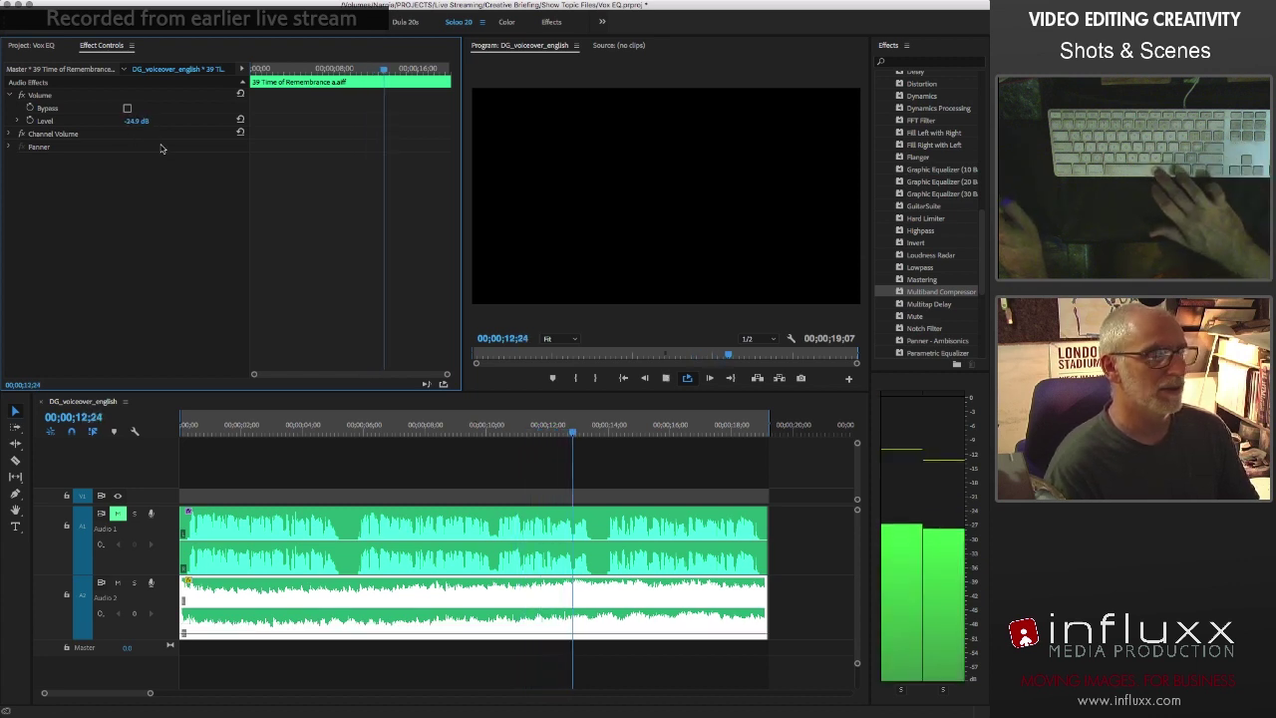
Try music levels of -34 dB and about -29.5 dB, then reset Level to 0.0 dB
left_click(137, 120)
type("-34")
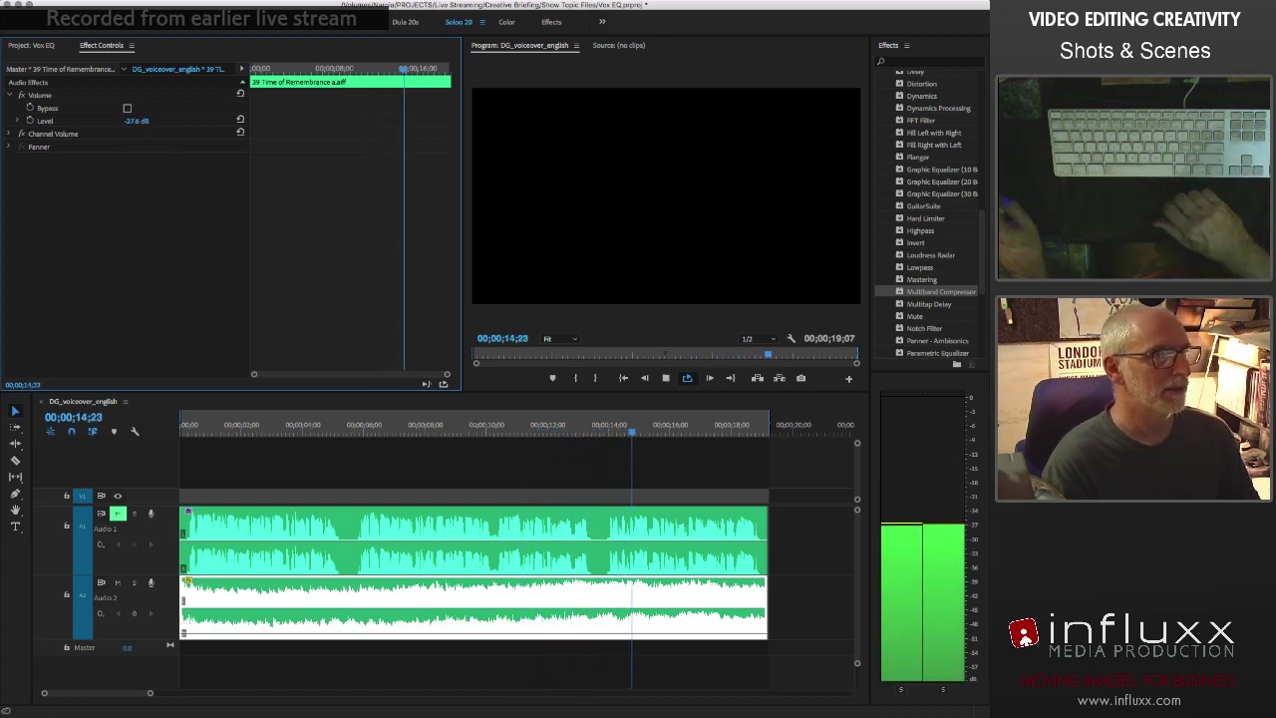
key("Return")
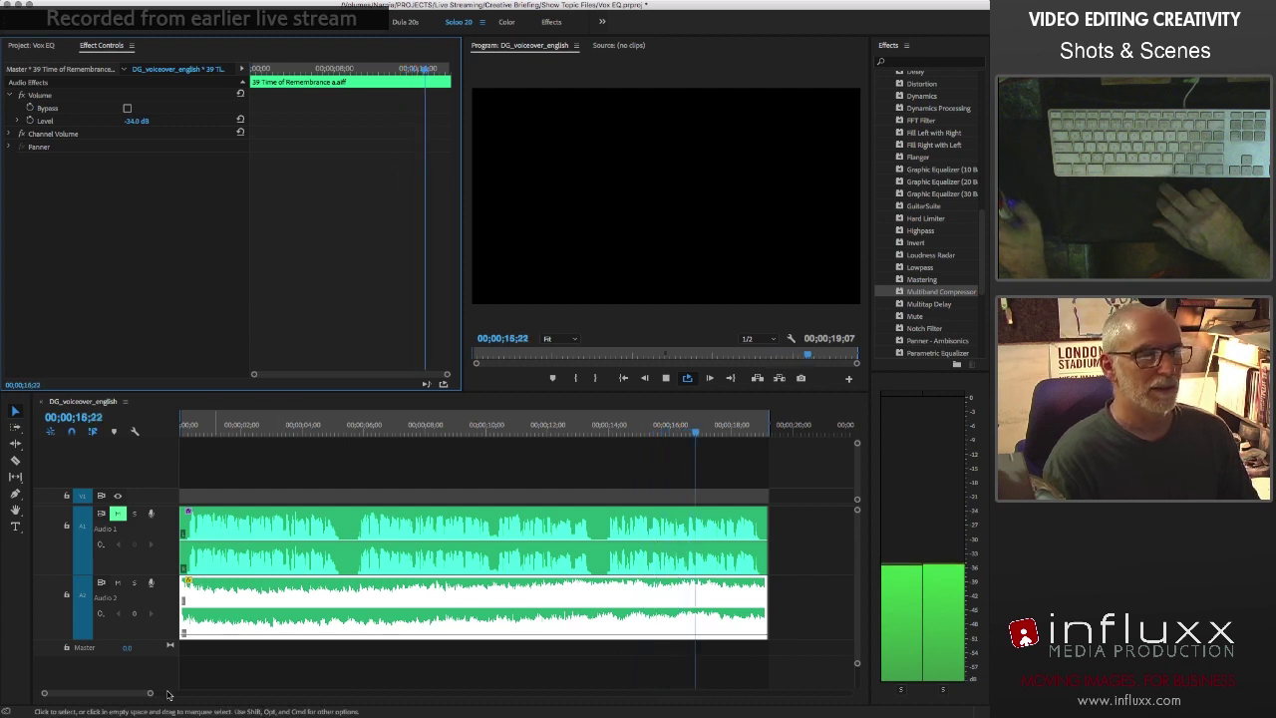
left_click(118, 514)
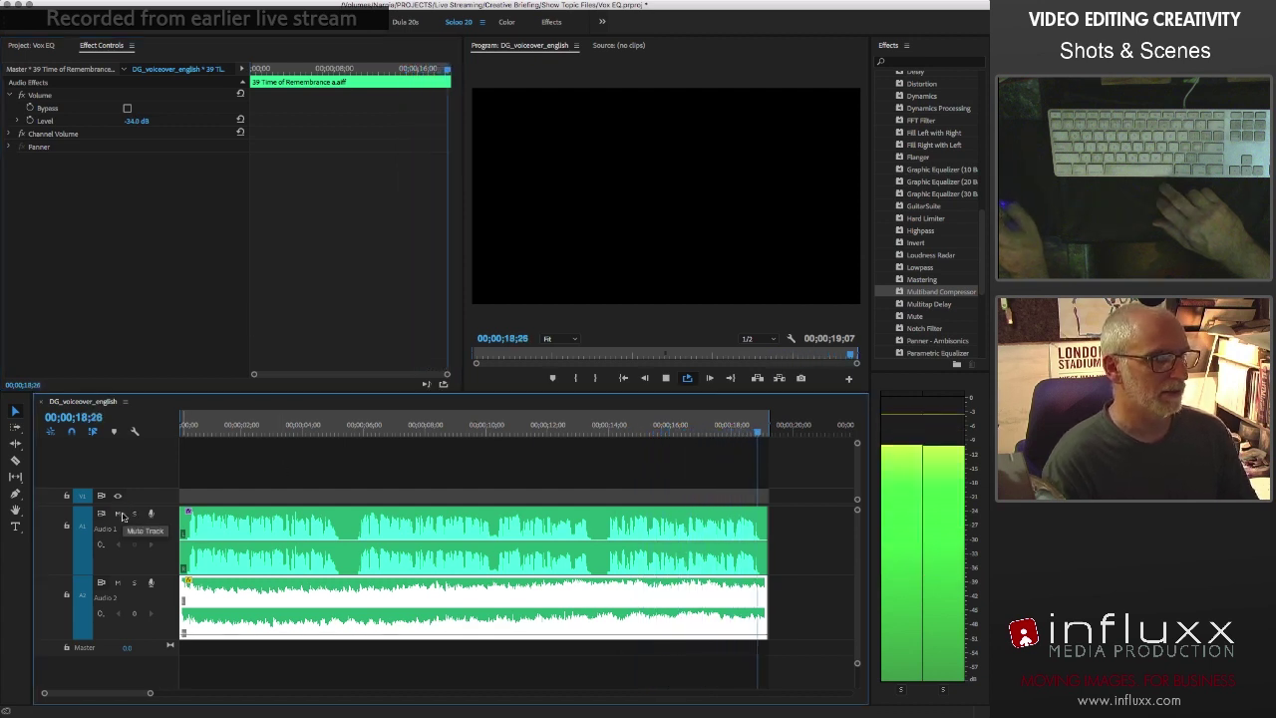
left_click_drag(133, 121, 141, 121)
left_click(152, 121)
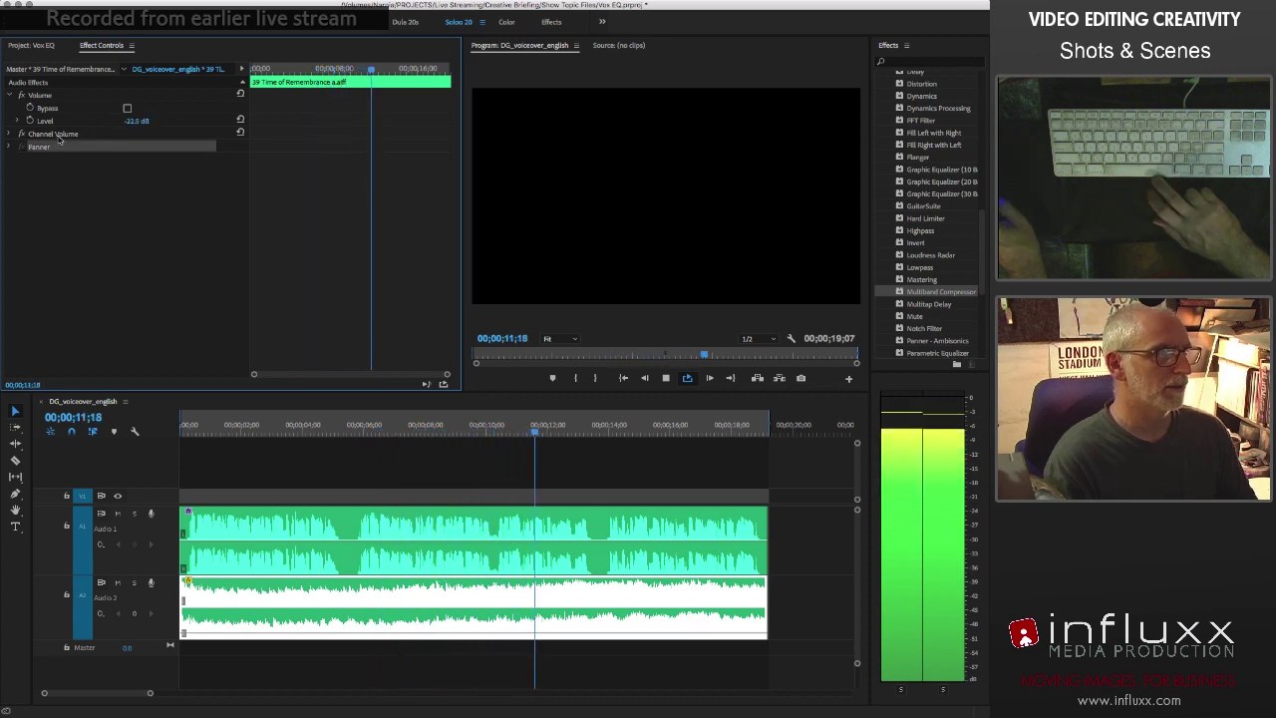
key("space")
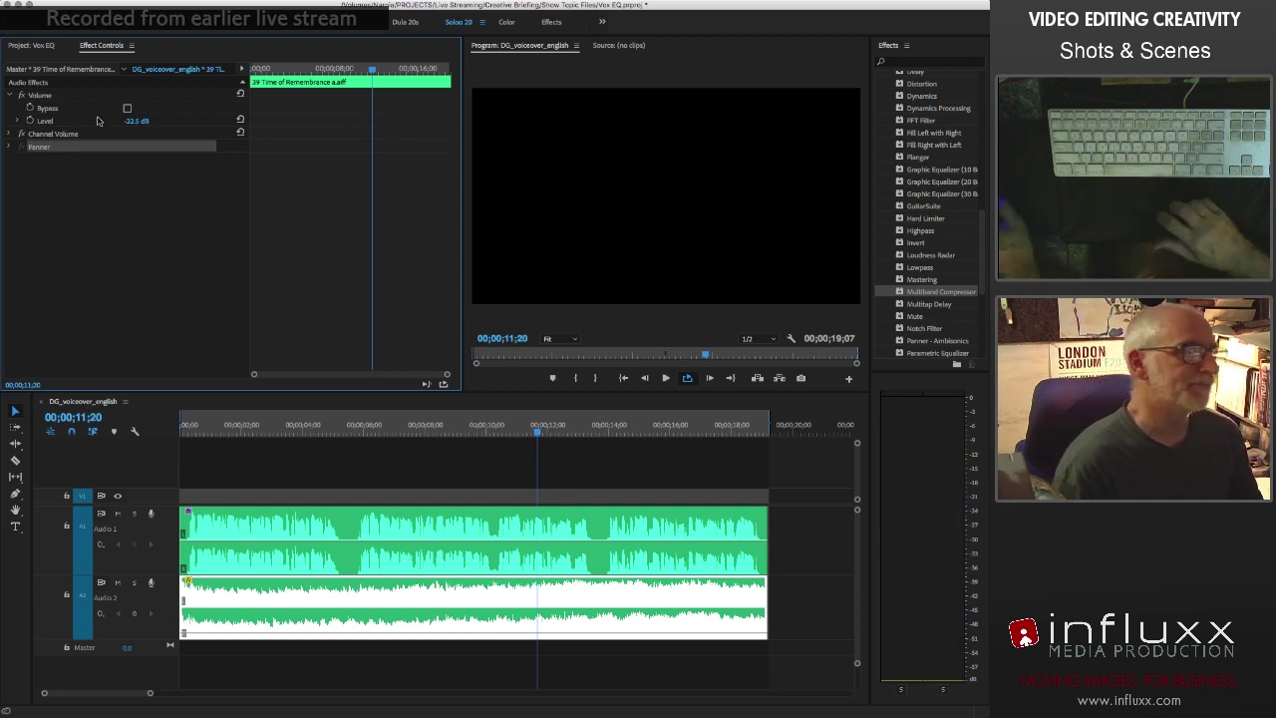
left_click_drag(126, 121, 136, 123)
left_click(241, 121)
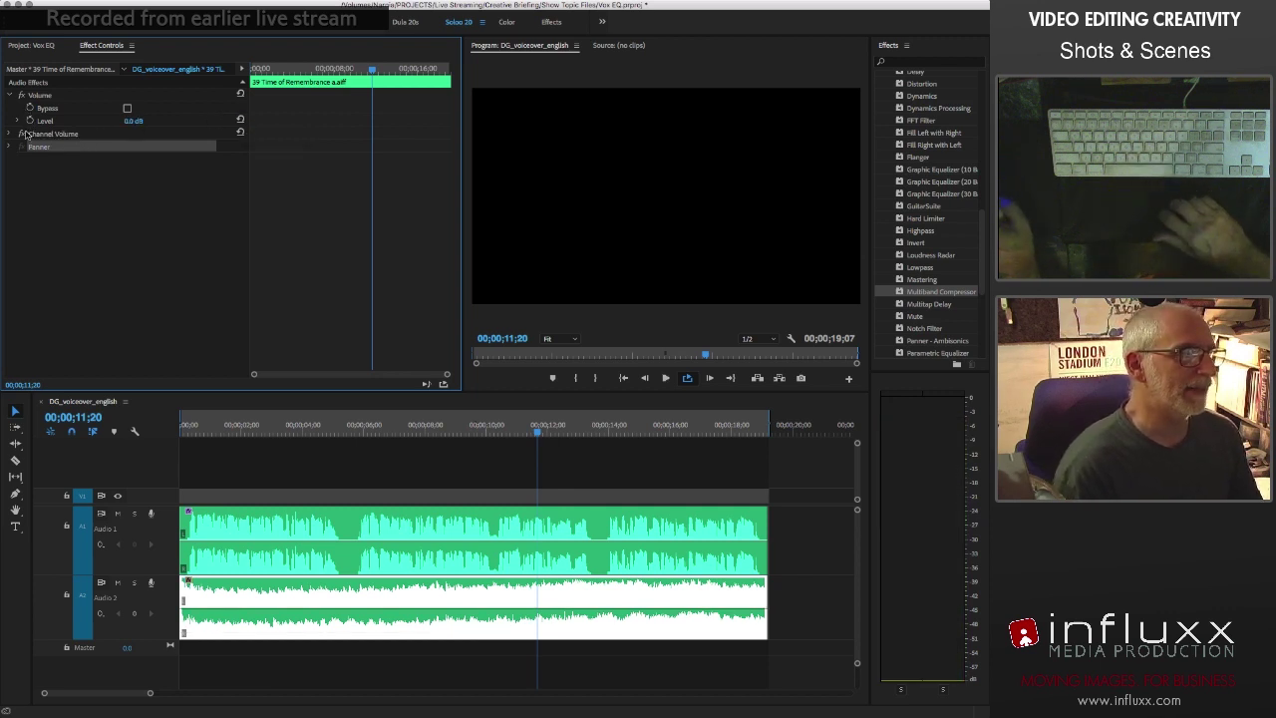
Collapse the Volume effect of 39 Time of Remembrance.aiff in Effect Controls
left_click(9, 95)
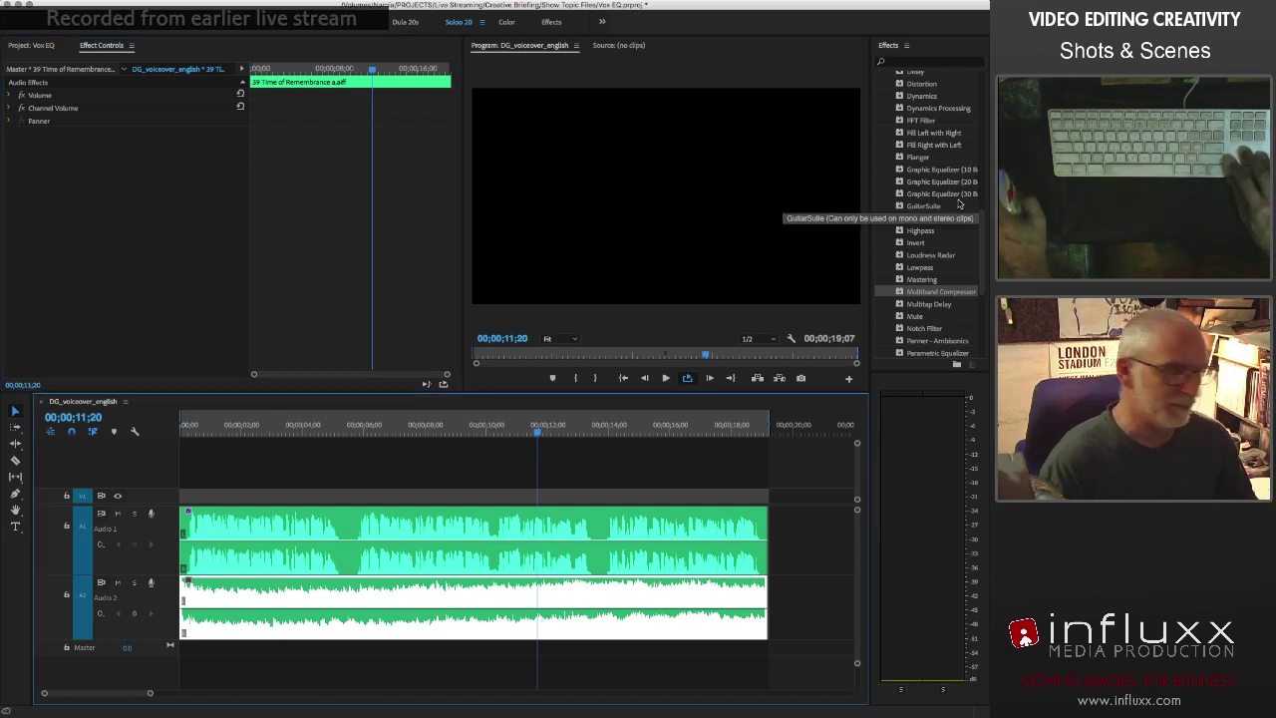
Add the AUHipass and AULowpass filters to the music clip
scroll(959, 204, "up", 3)
scroll(959, 203, "up", 10)
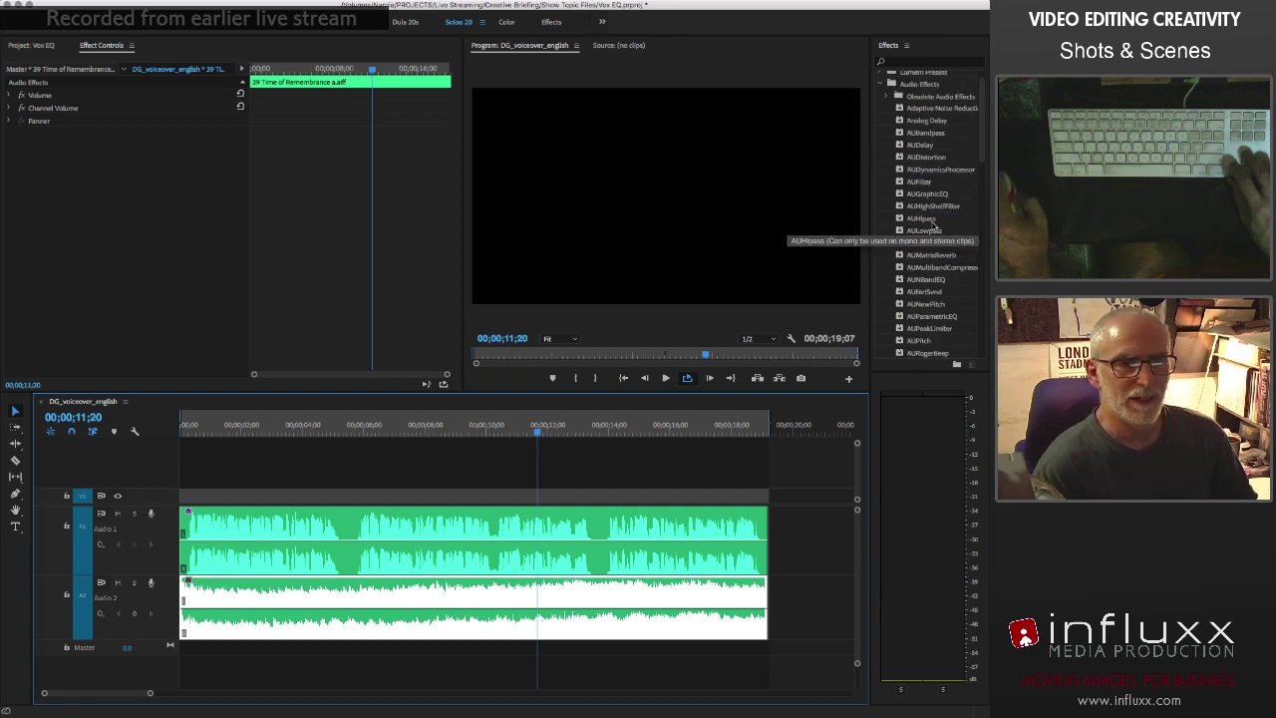
double_click(921, 219)
double_click(924, 230)
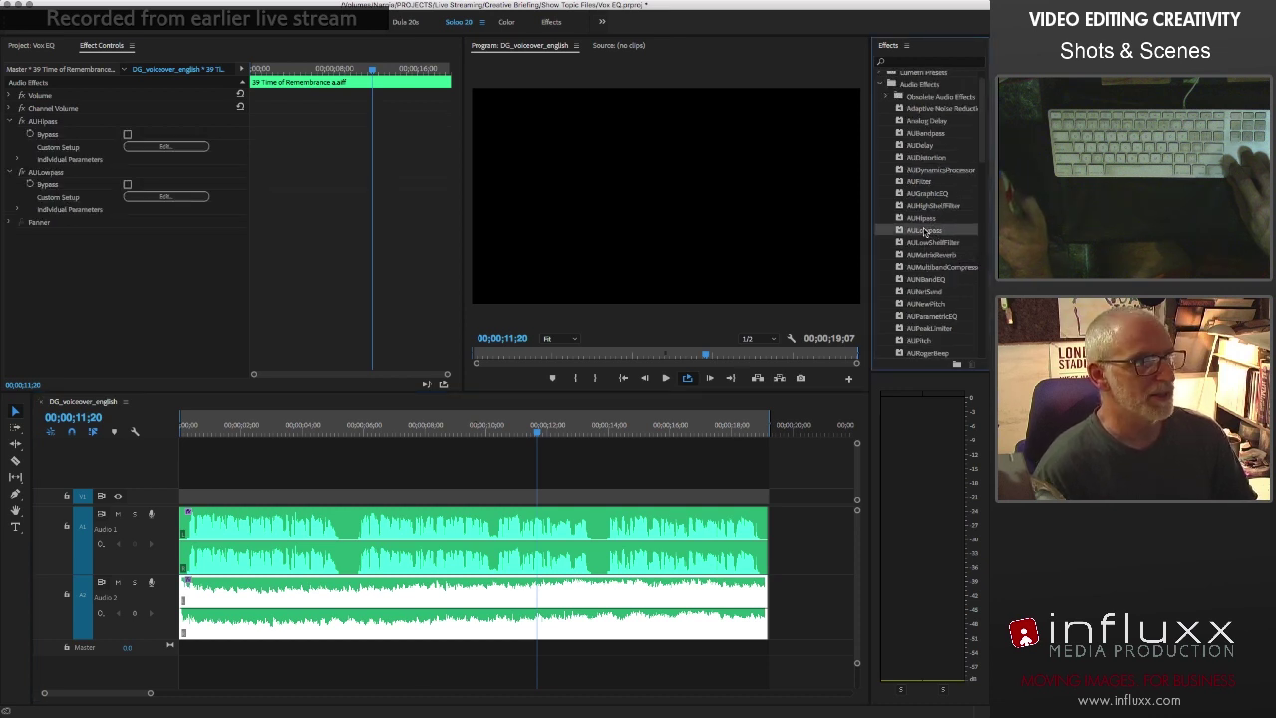
In the AUHipass editor, A/B the filter during playback and set the cutoff to about 340 Hz
left_click(166, 146)
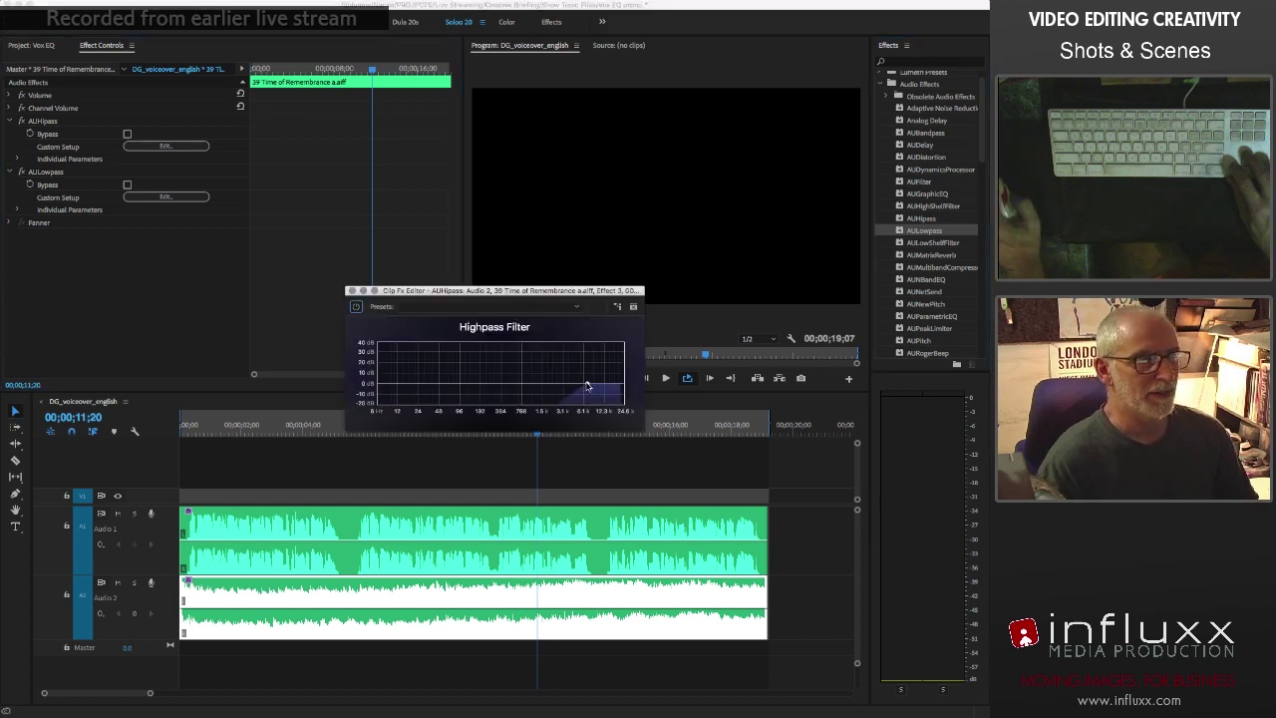
left_click_drag(587, 385, 478, 386)
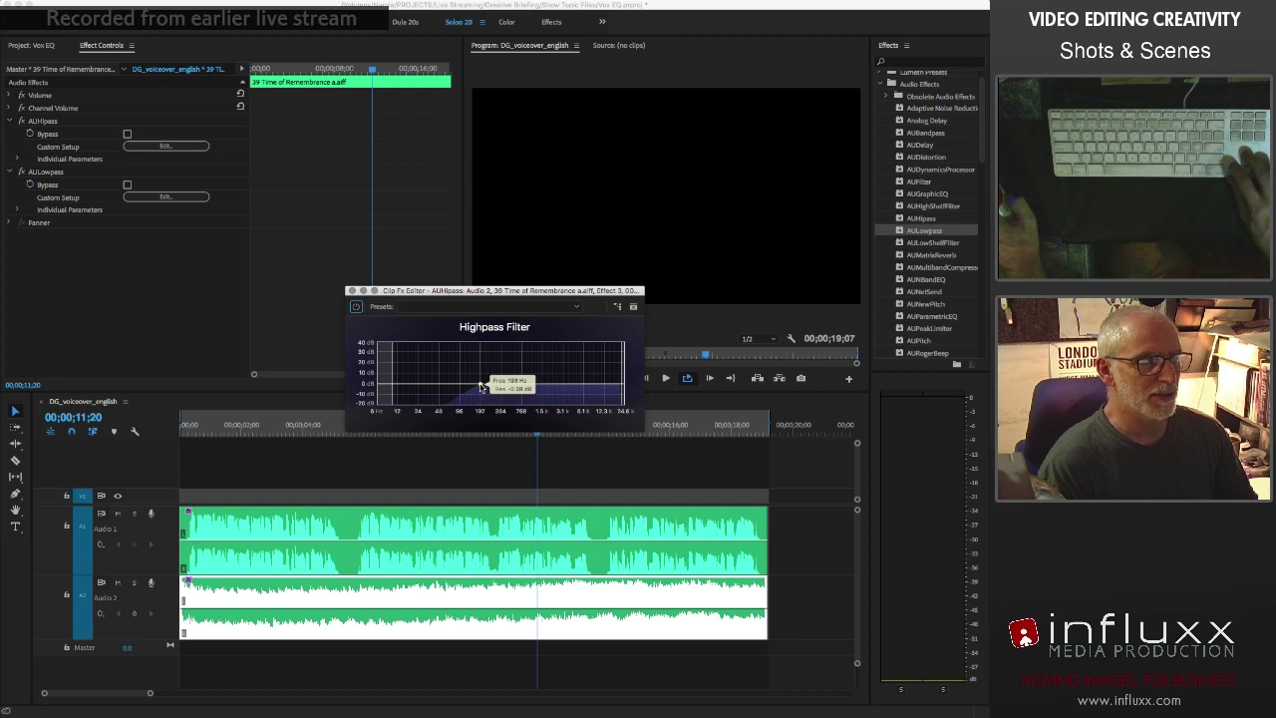
key("space")
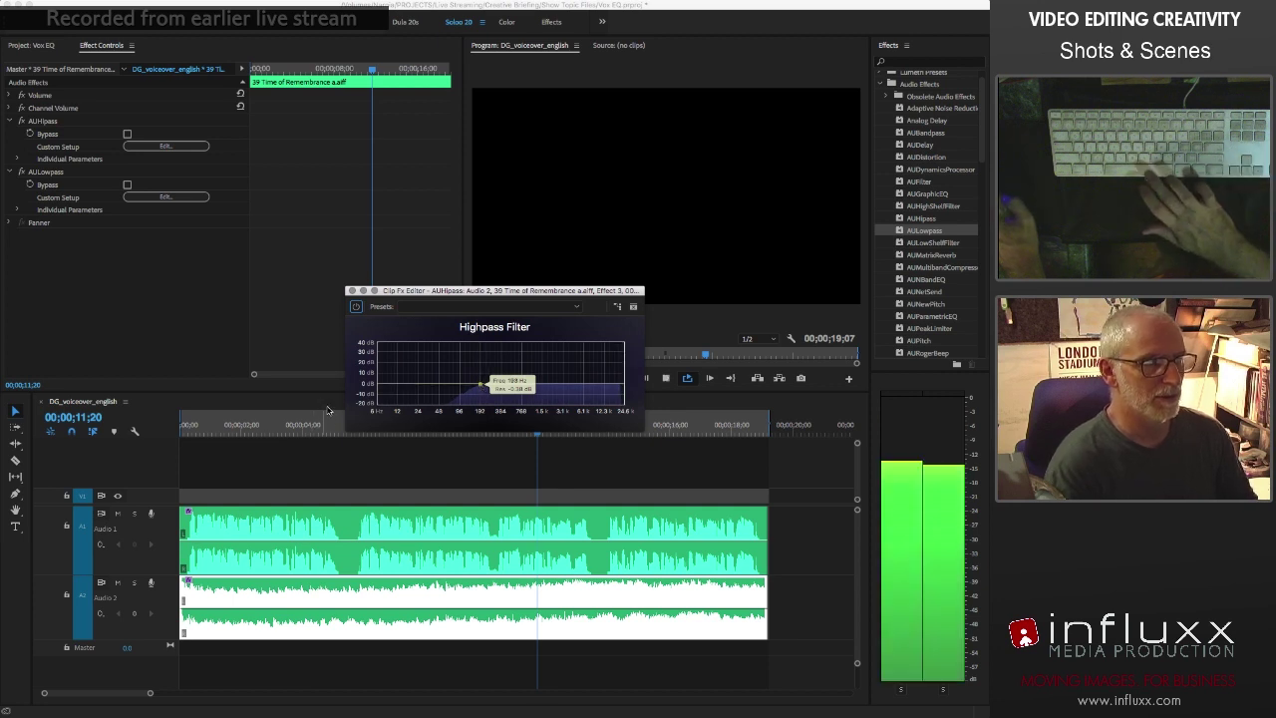
left_click(356, 307)
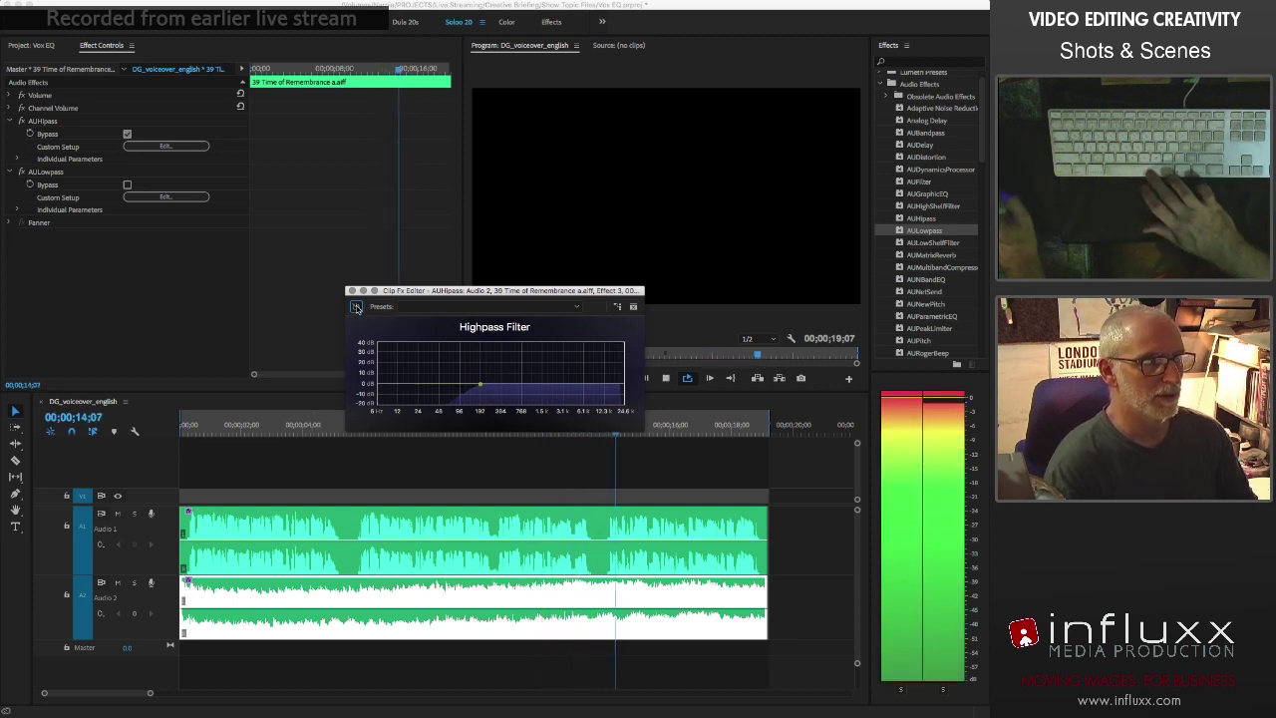
left_click(356, 307)
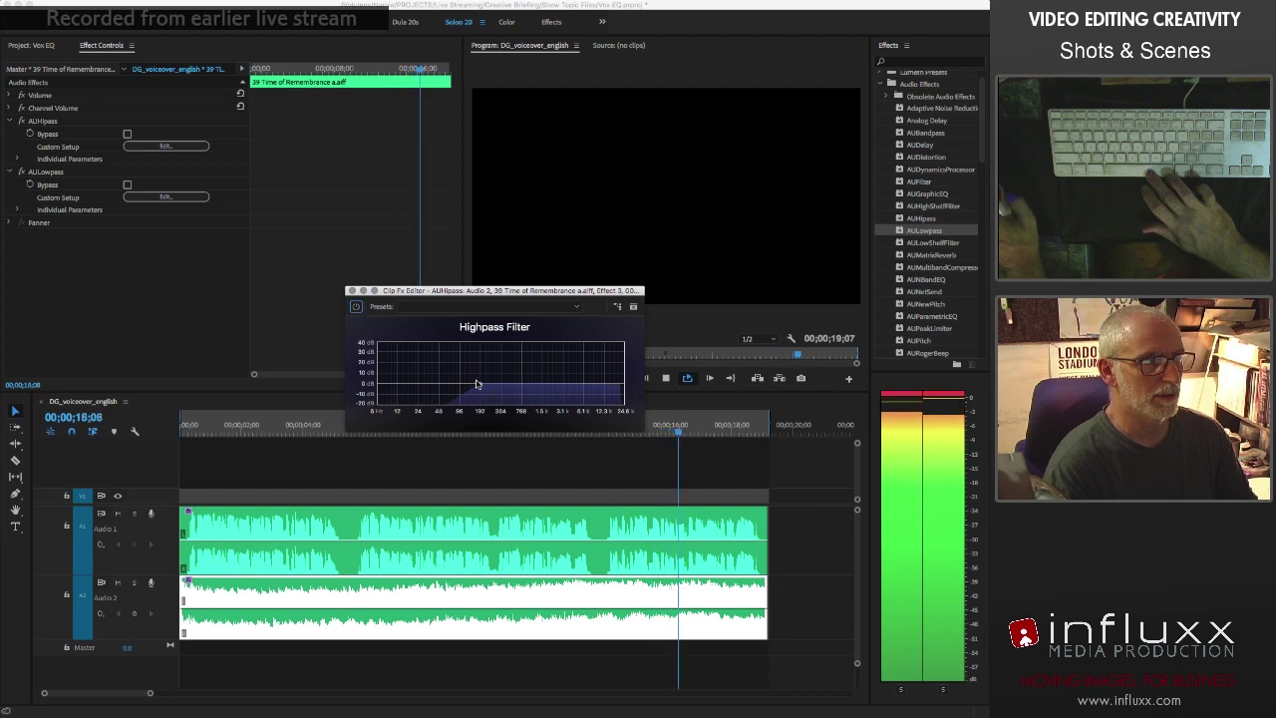
mouse_move(477, 384)
left_mouse_down()
mouse_move(543, 373)
mouse_move(487, 387)
mouse_move(499, 383)
left_mouse_up()
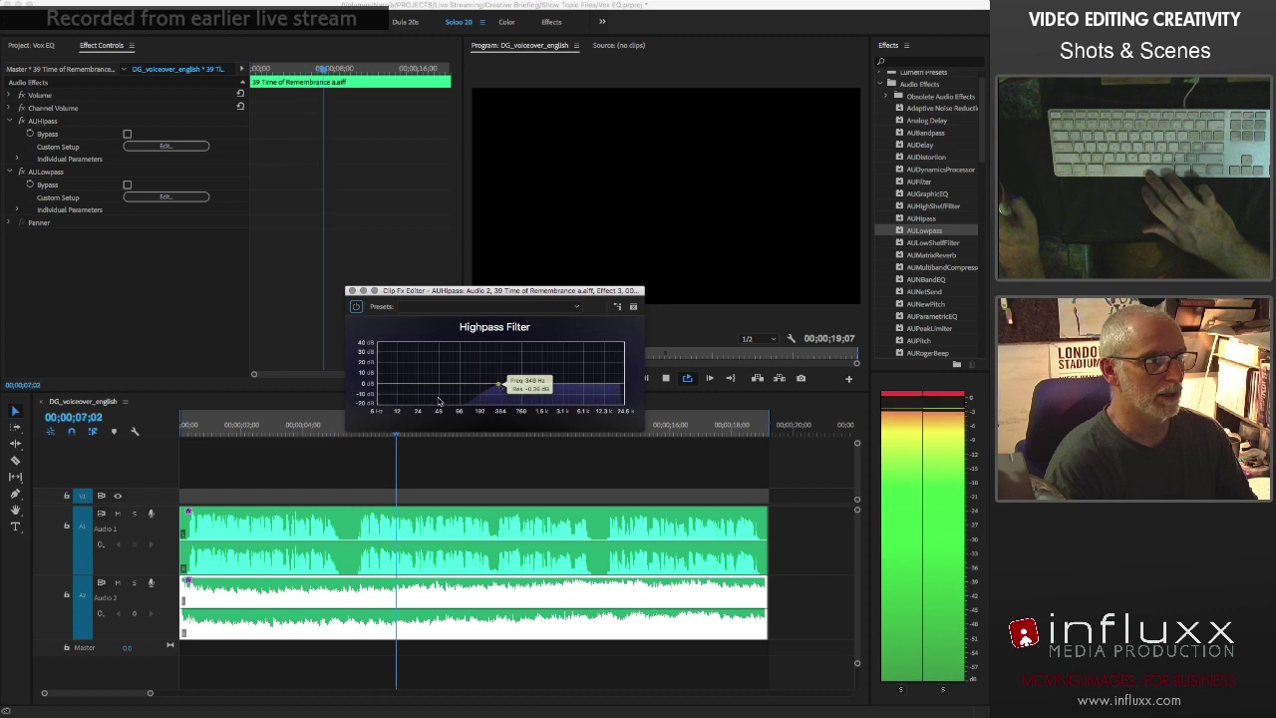
Lower the AULowpass cutoff to about 3.5 kHz and stop playback
left_click(166, 197)
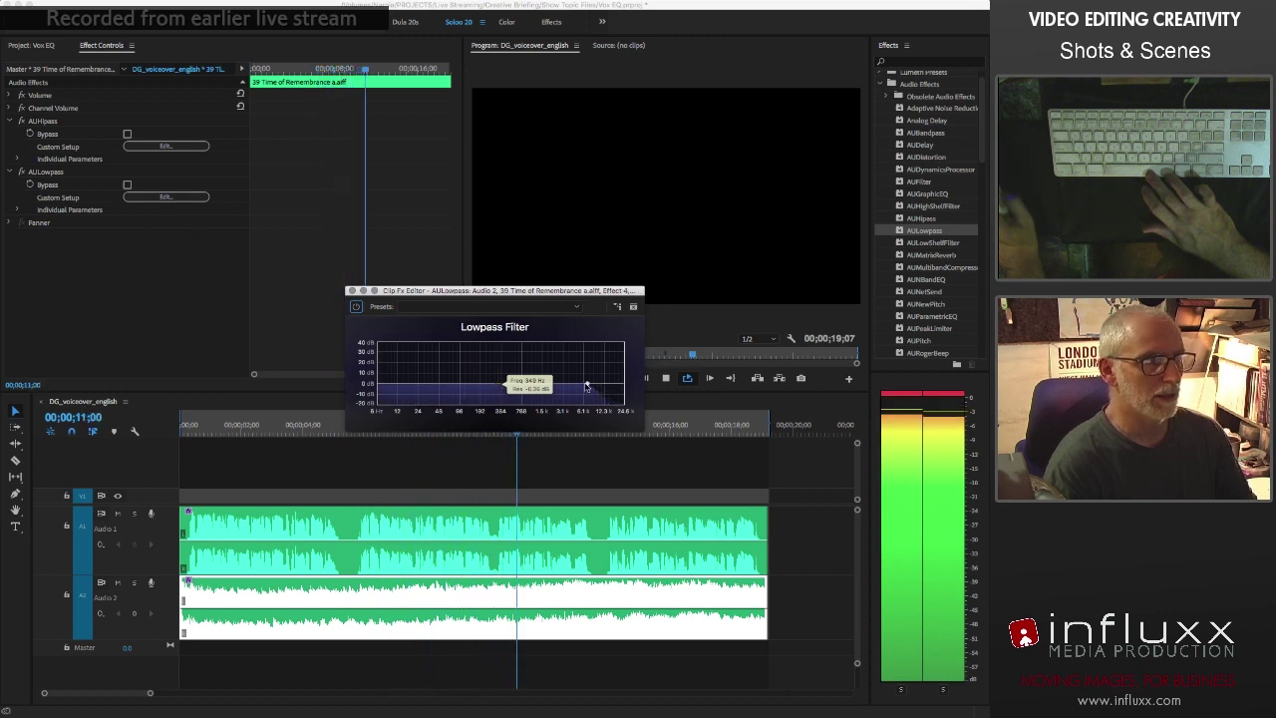
left_click_drag(586, 386, 576, 386)
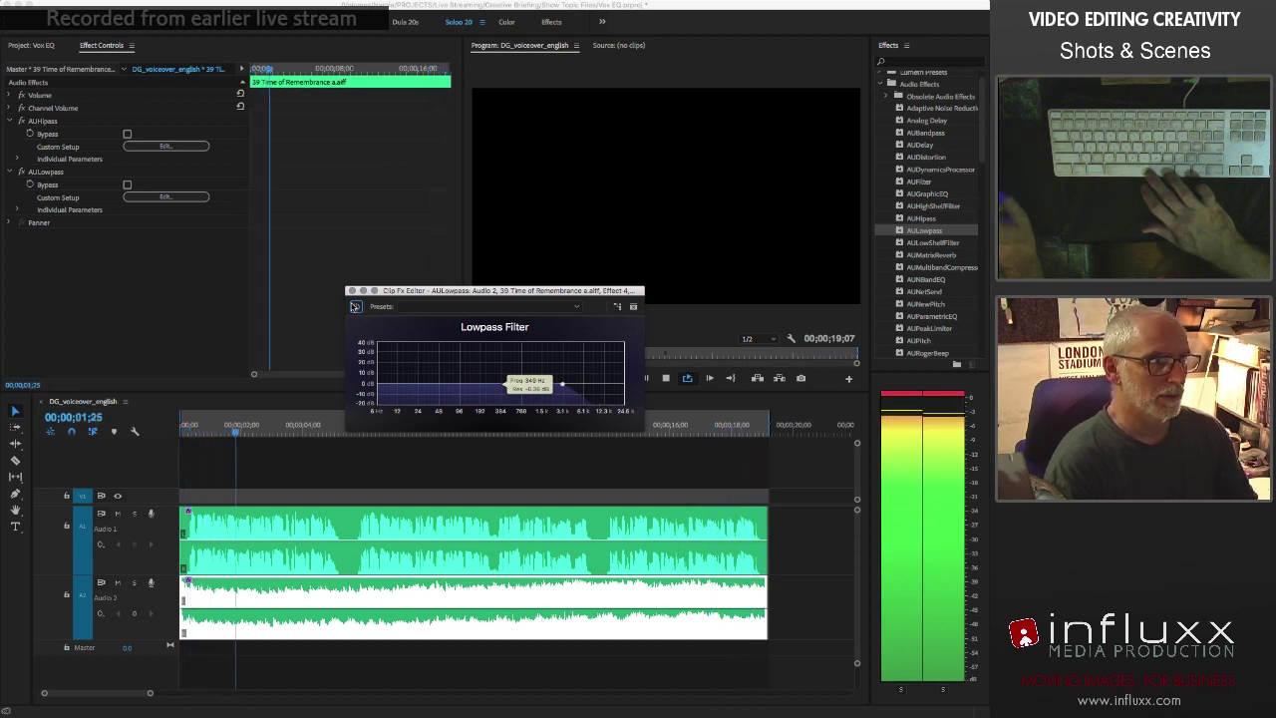
key("space")
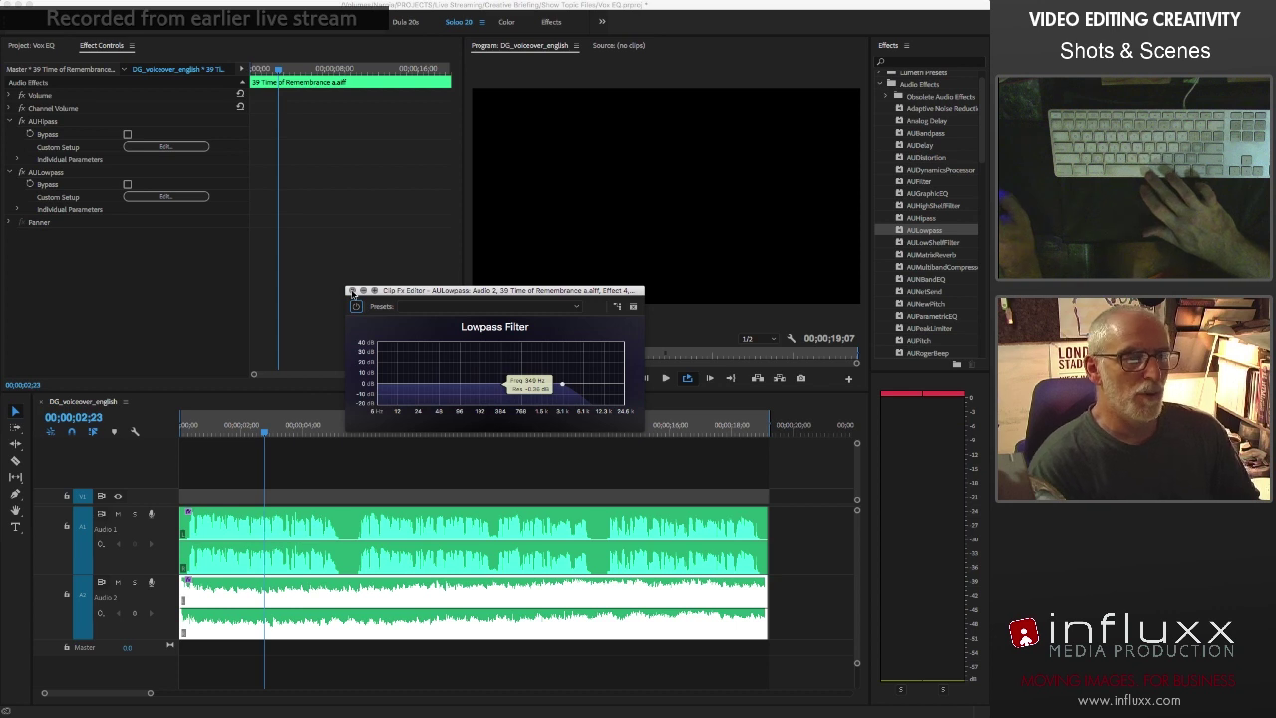
Raise the AUHipass cutoff to about 560 Hz, then close the filter editors
left_click(188, 148)
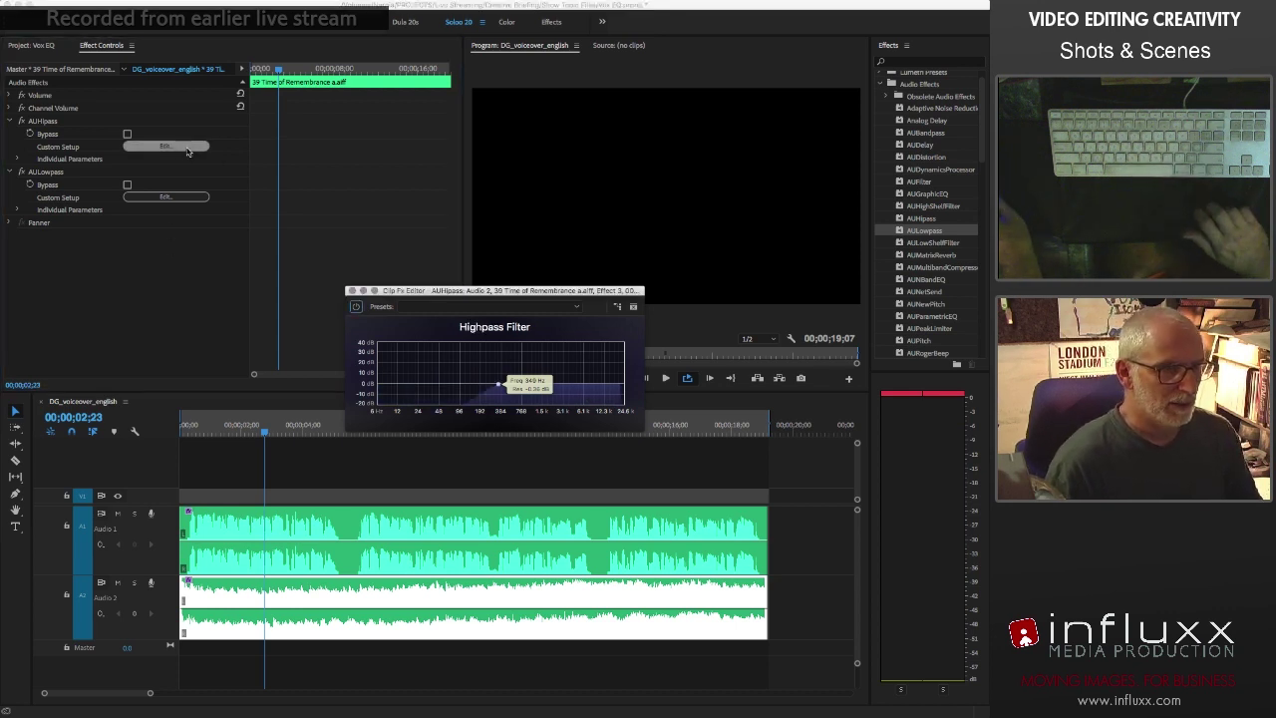
left_click_drag(498, 387, 511, 386)
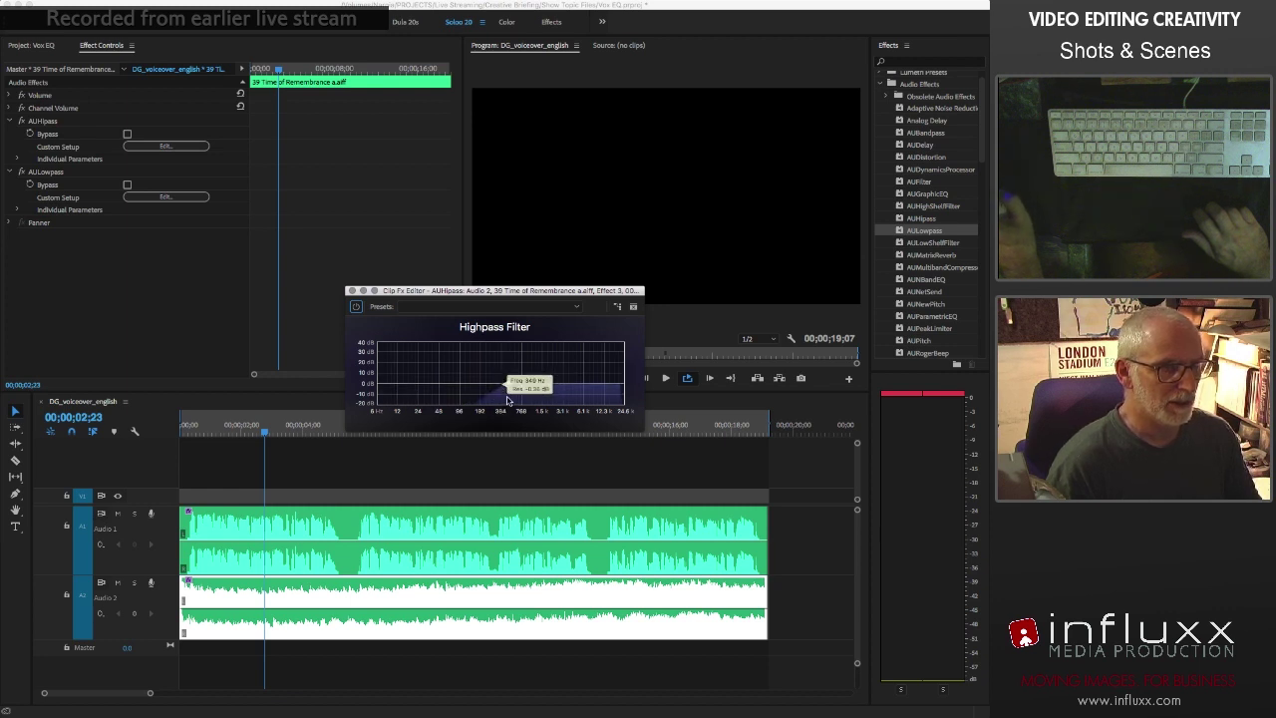
left_click(578, 384)
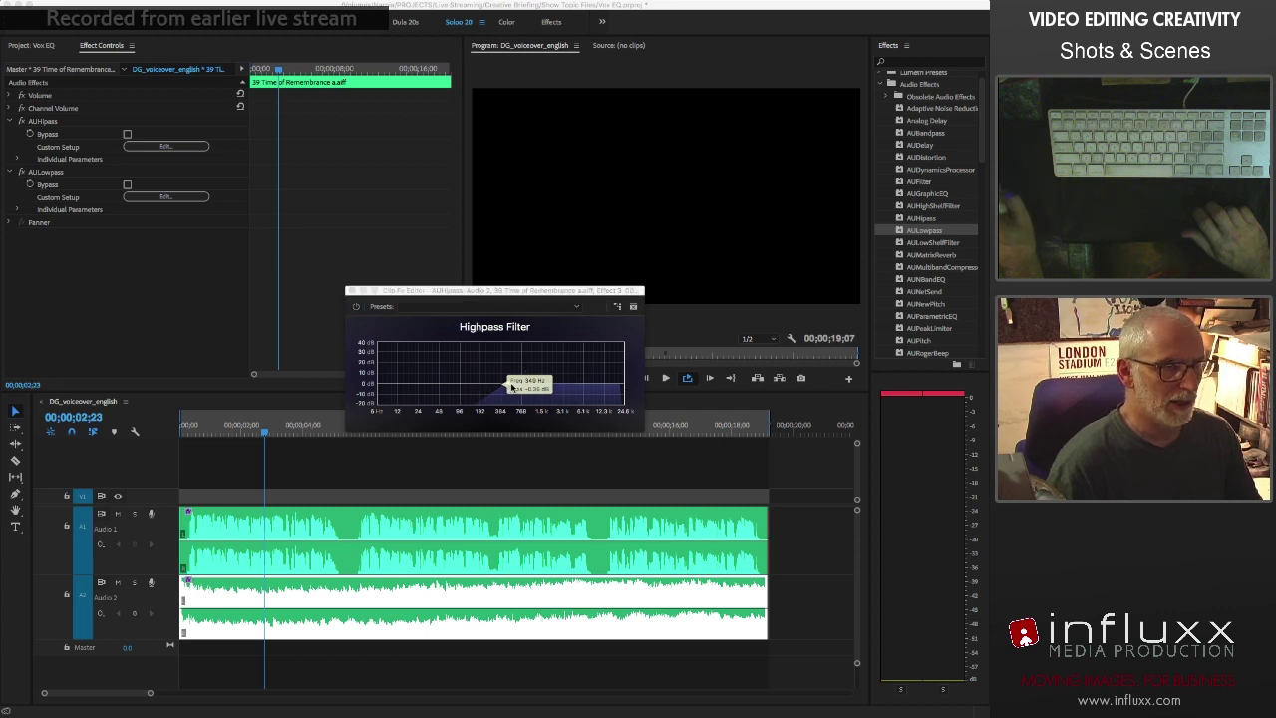
left_click(449, 383)
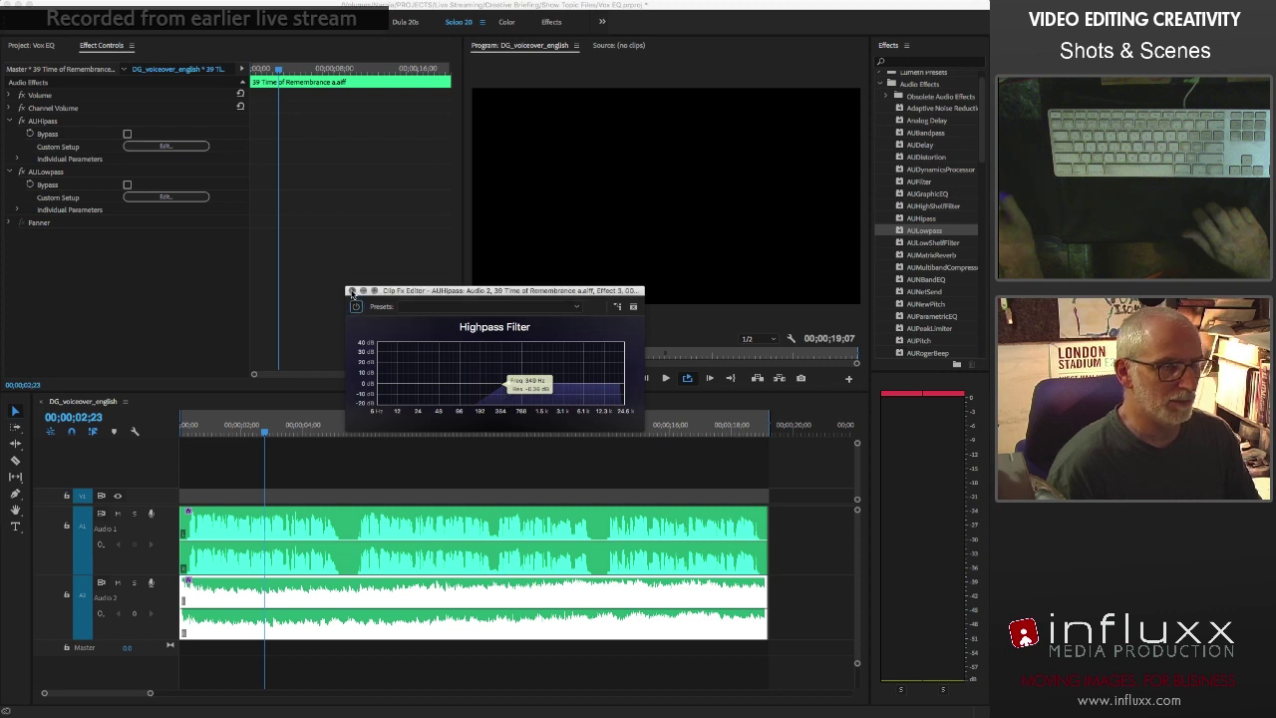
left_click(350, 292)
left_click(155, 147)
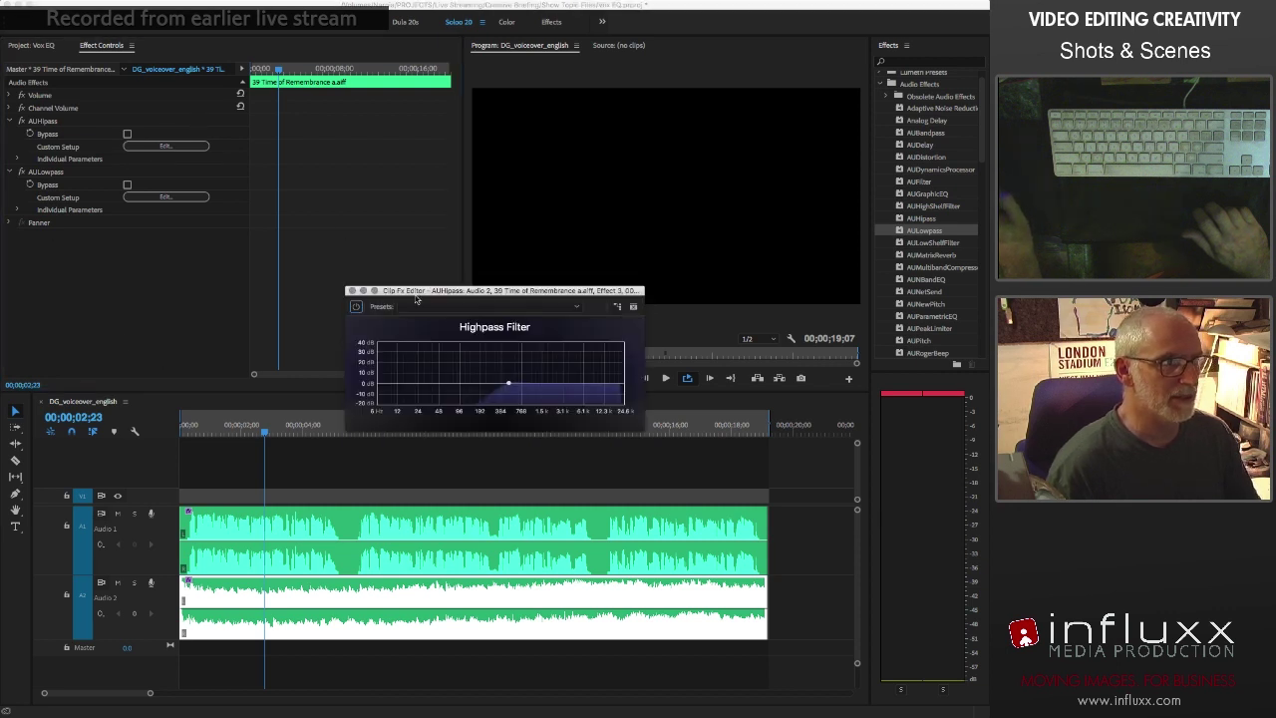
left_click_drag(507, 385, 517, 385)
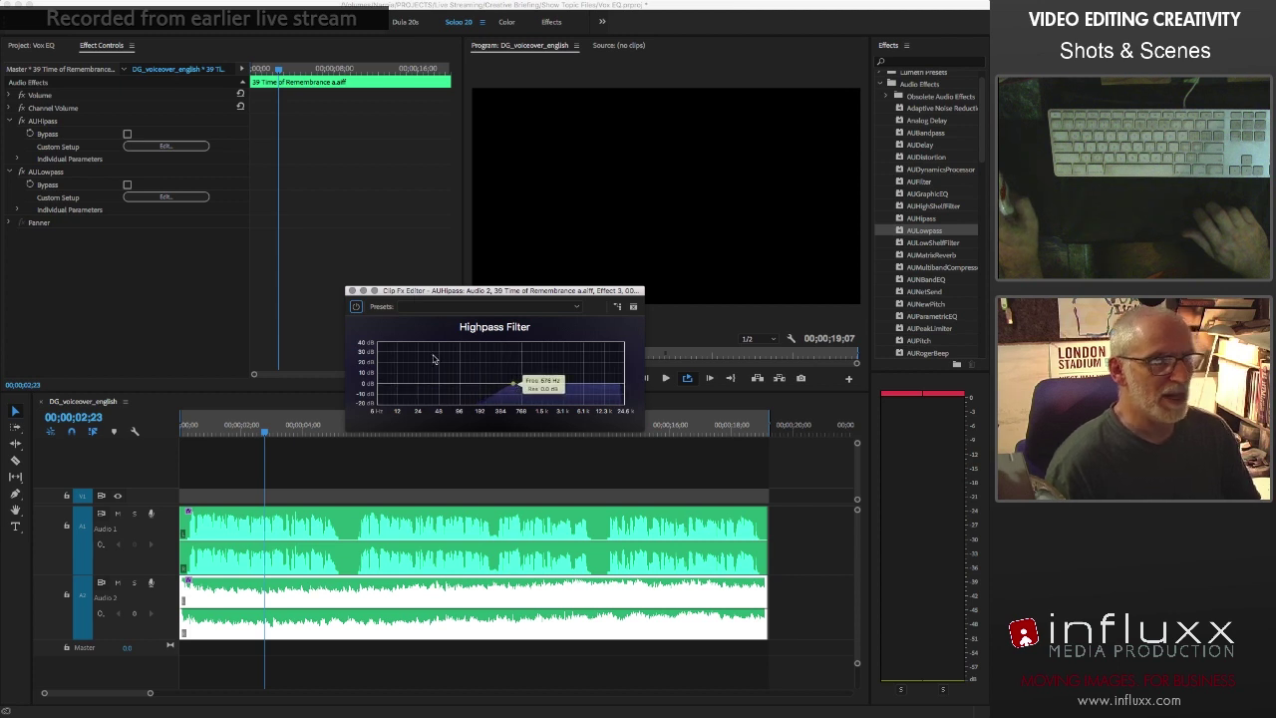
left_click(159, 199)
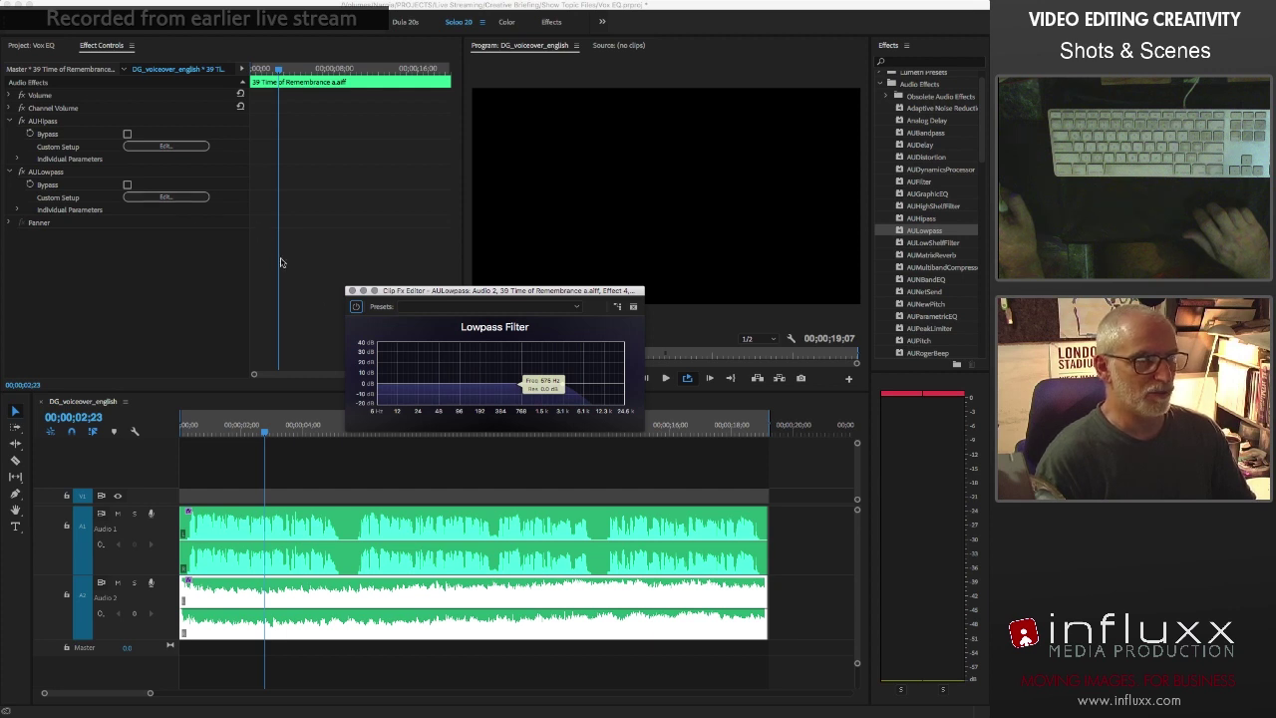
left_click(351, 291)
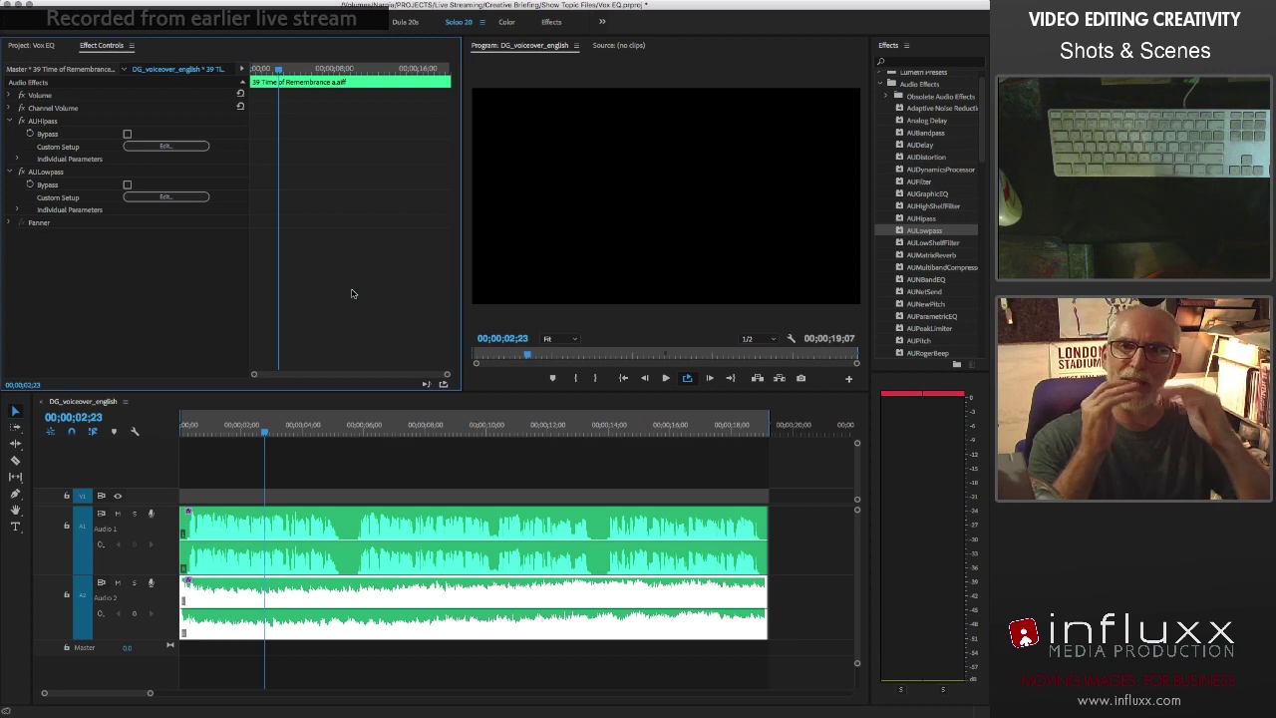
Expand Volume and scrub the music clip's Level to -15.2 dB while it plays
key("space")
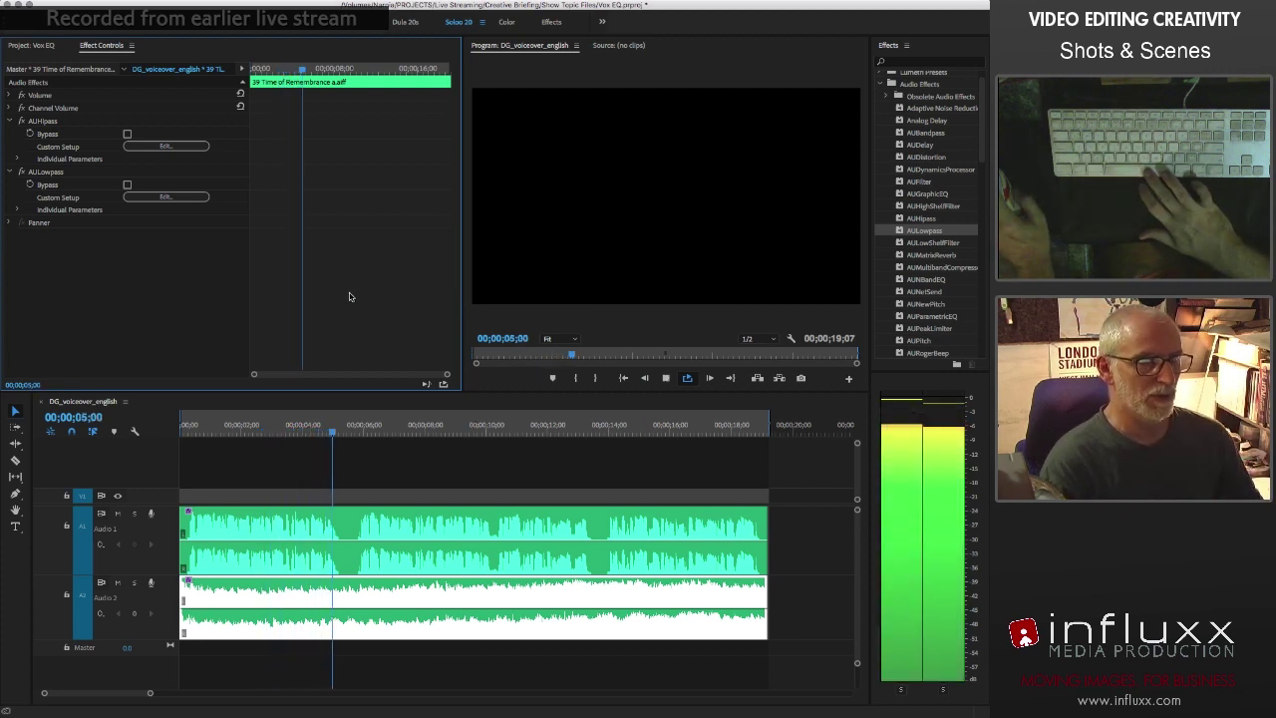
key("space")
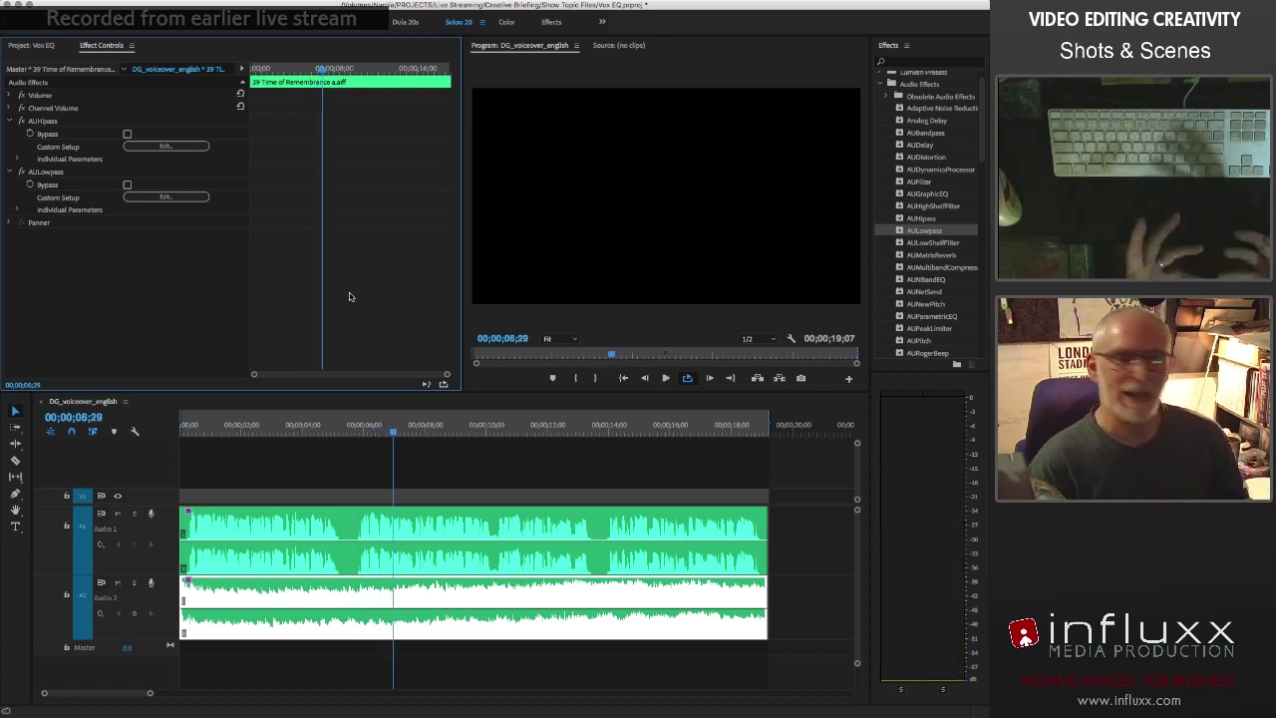
left_click(9, 95)
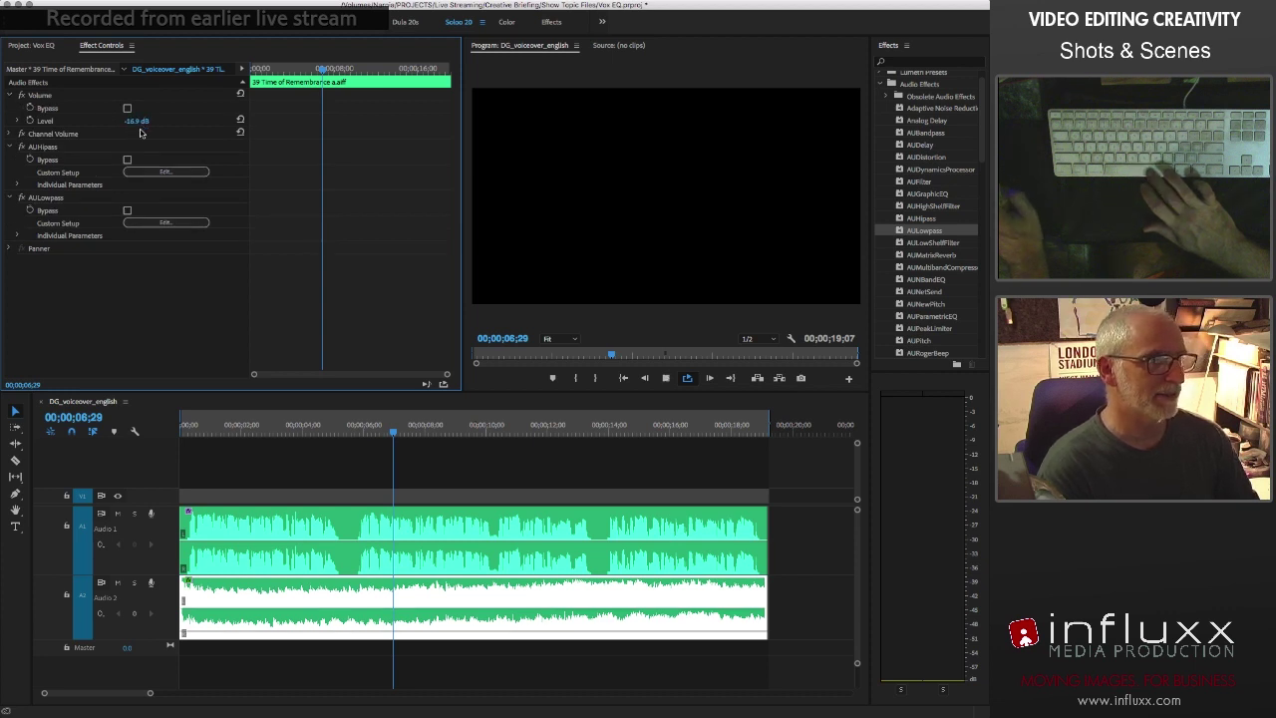
key("space")
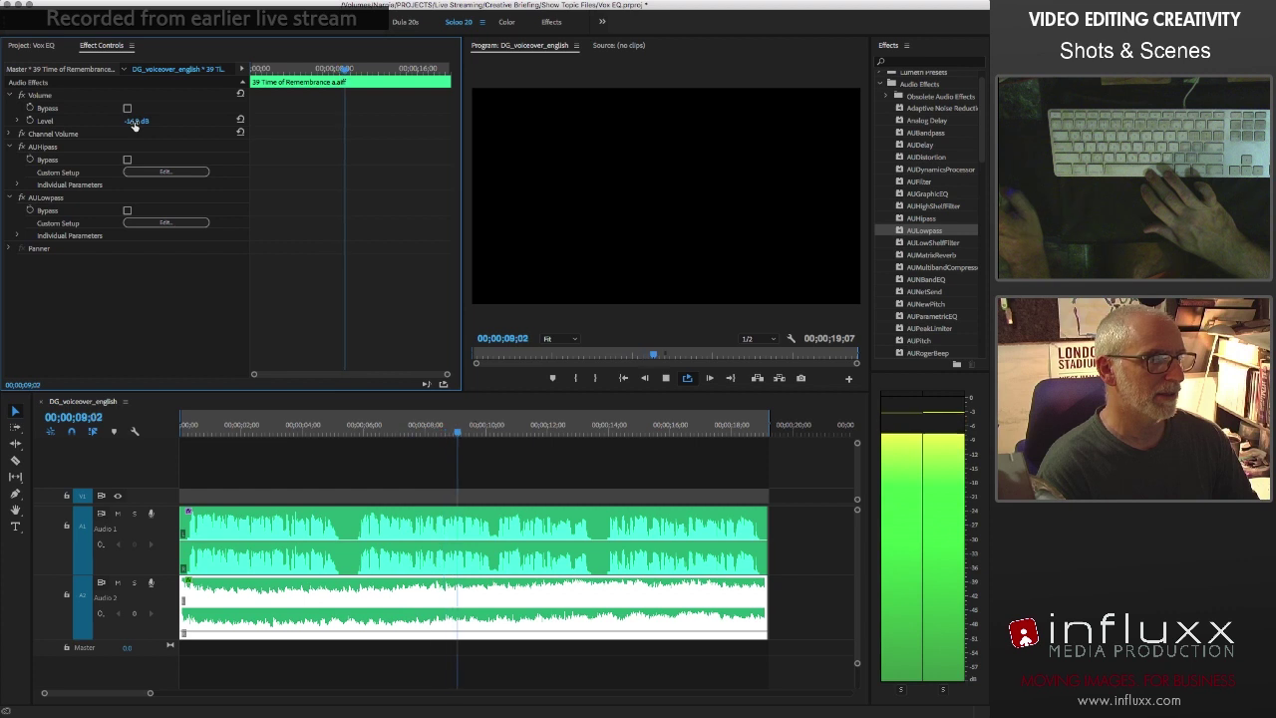
left_click_drag(135, 125, 138, 125)
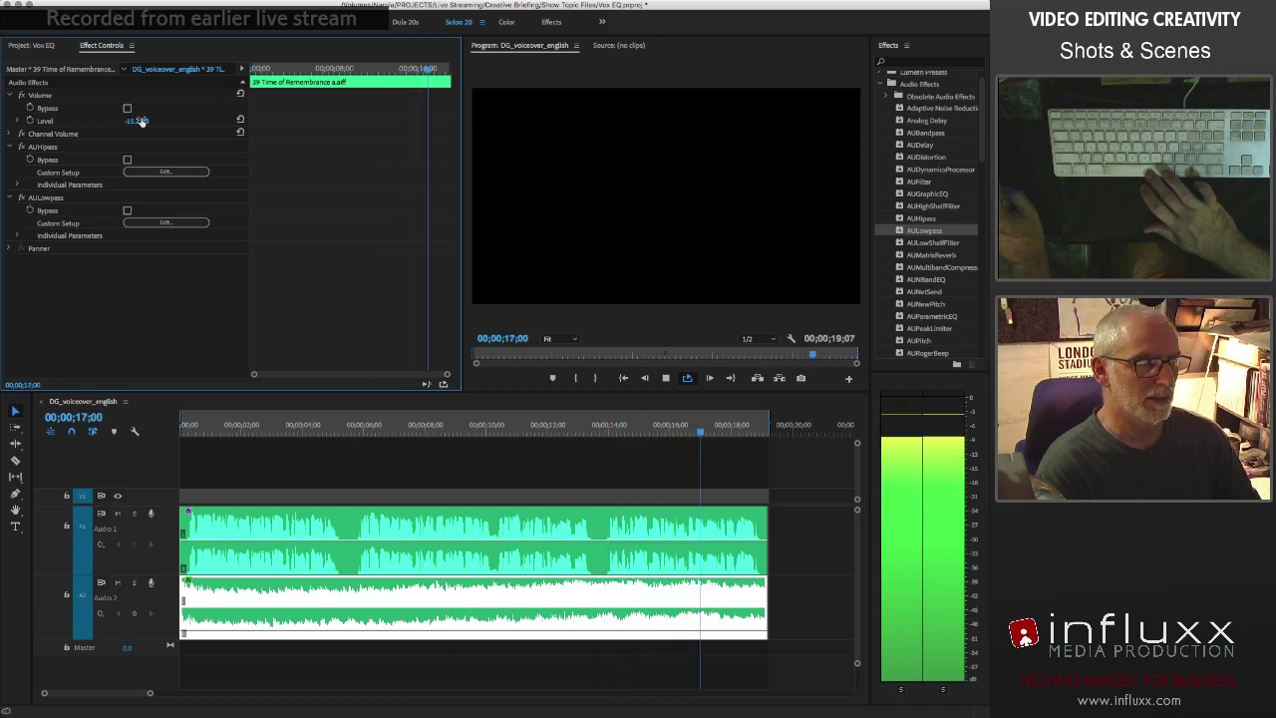
key("space")
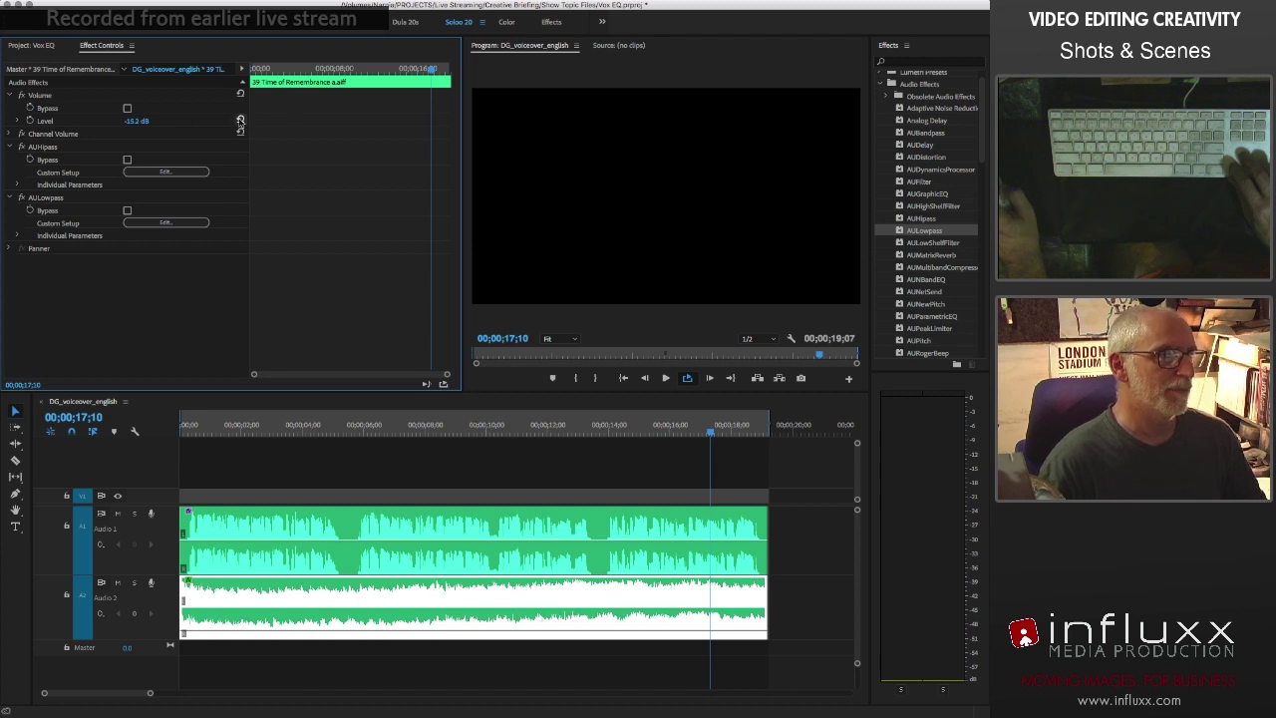
Reset the music Volume Level to 0 dB and collapse the AUHipass and AULowpass settings
left_click(239, 121)
left_click(10, 146)
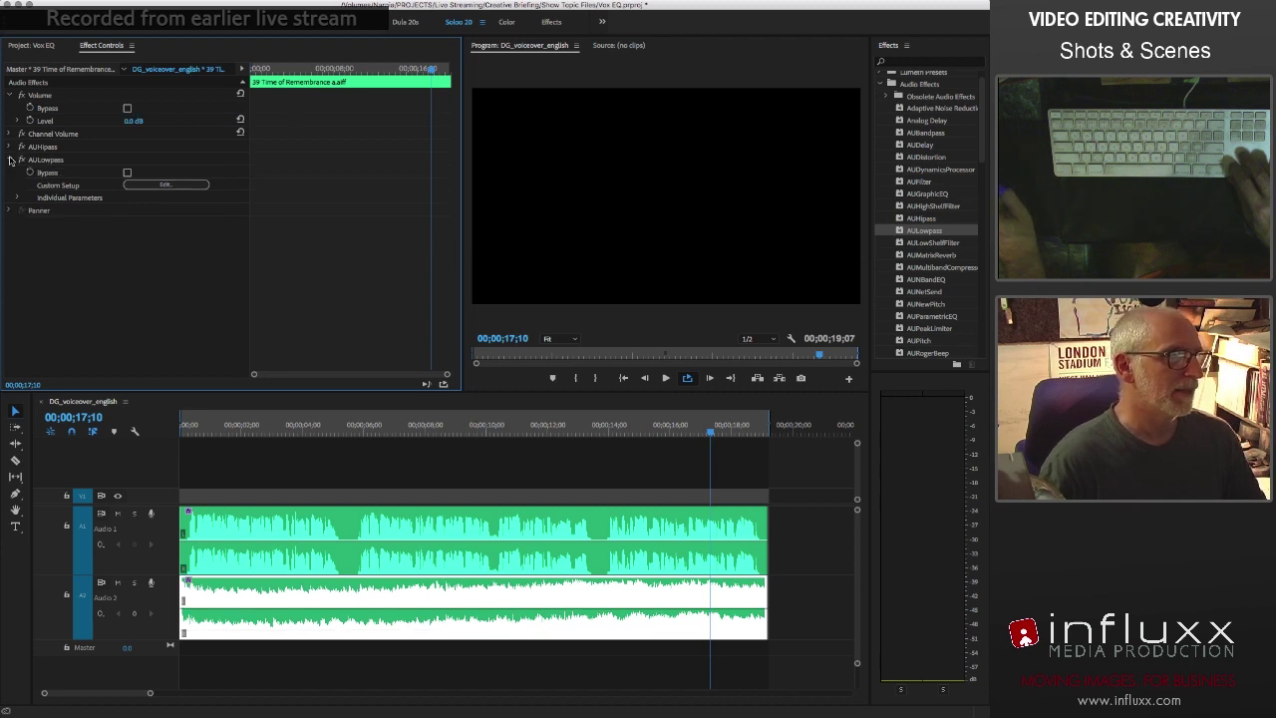
left_click(11, 159)
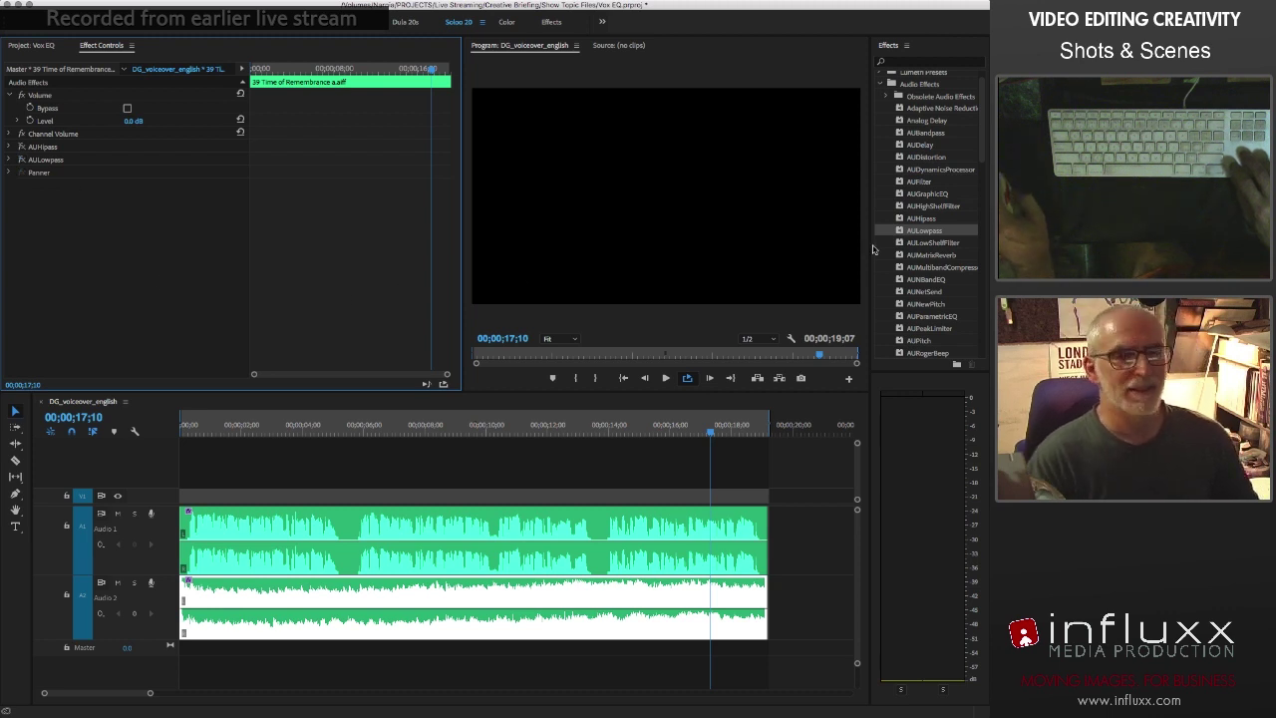
Add AUBandpass to the music clip and centre its band near 1.6 kHz
double_click(903, 134)
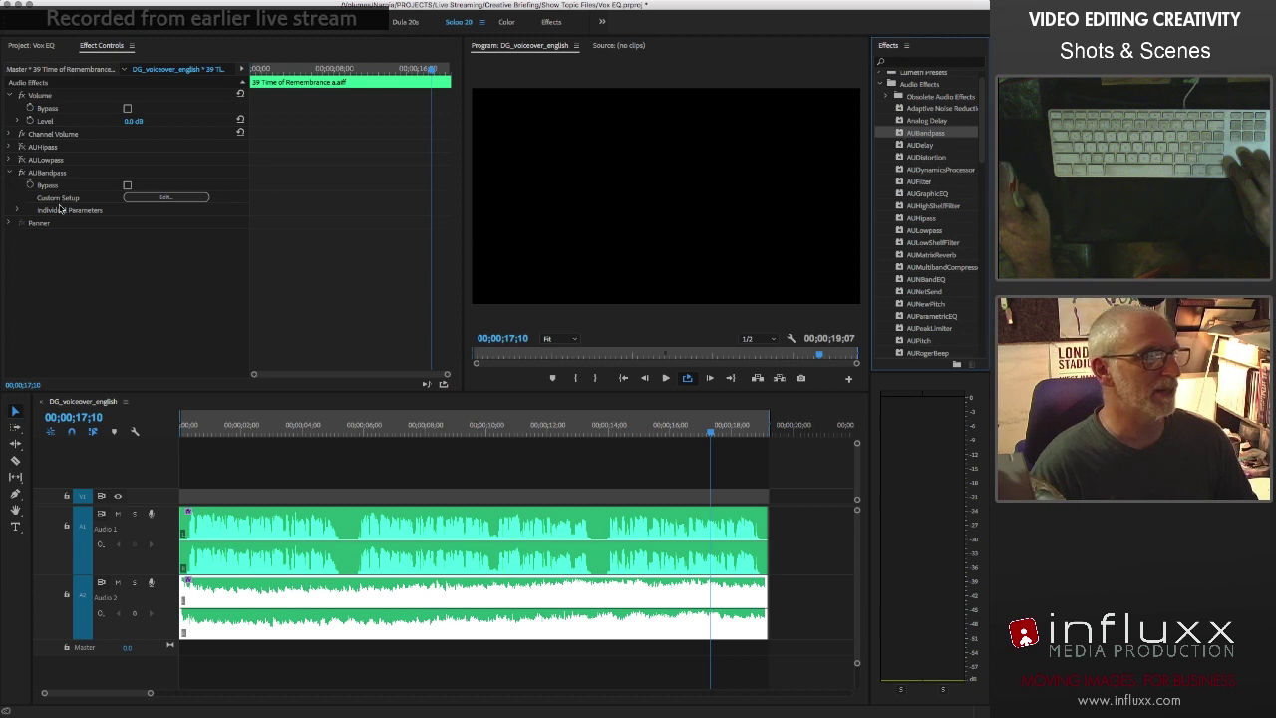
left_click(166, 198)
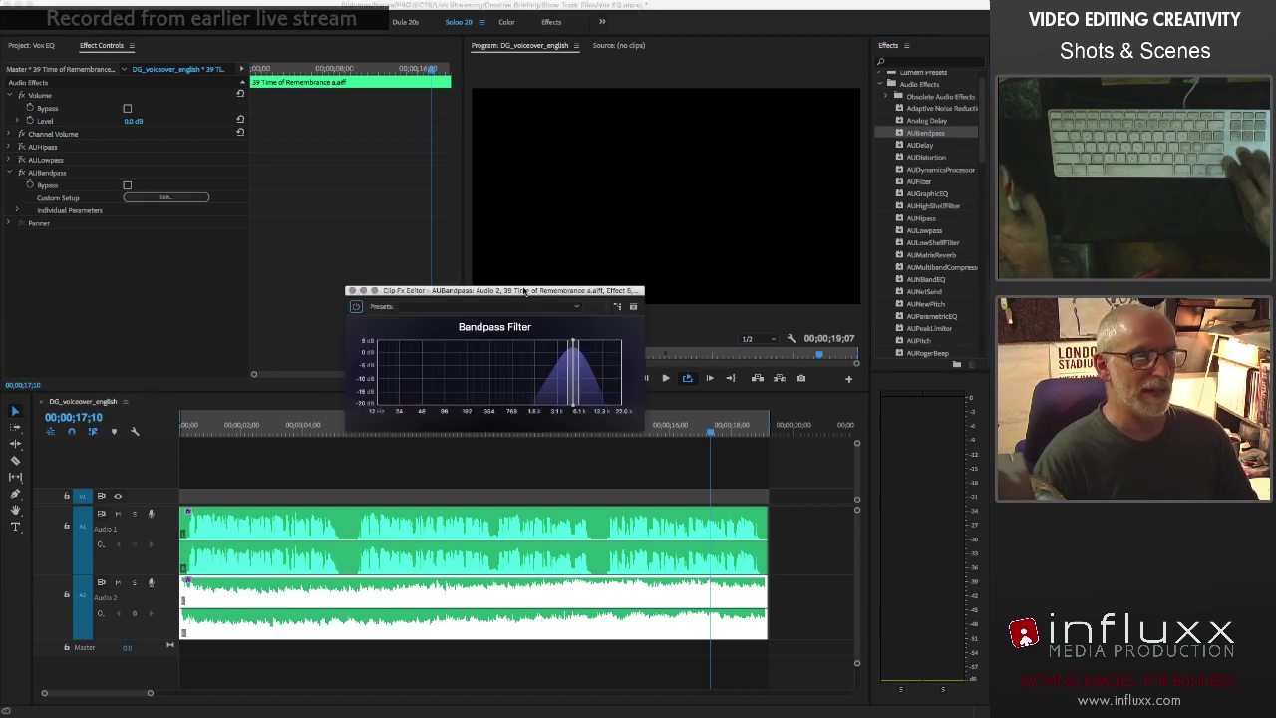
left_click_drag(525, 290, 692, 130)
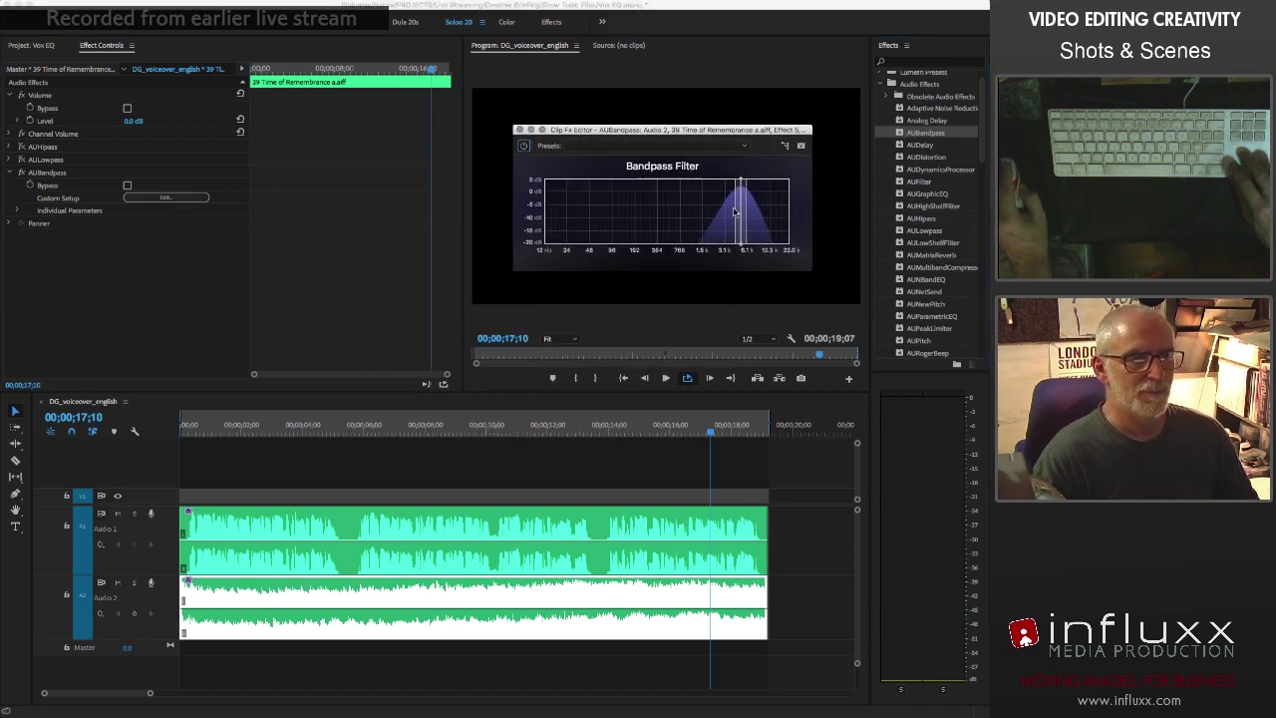
mouse_move(738, 211)
left_mouse_down()
mouse_move(669, 214)
mouse_move(711, 222)
mouse_move(714, 207)
mouse_move(761, 206)
left_mouse_up()
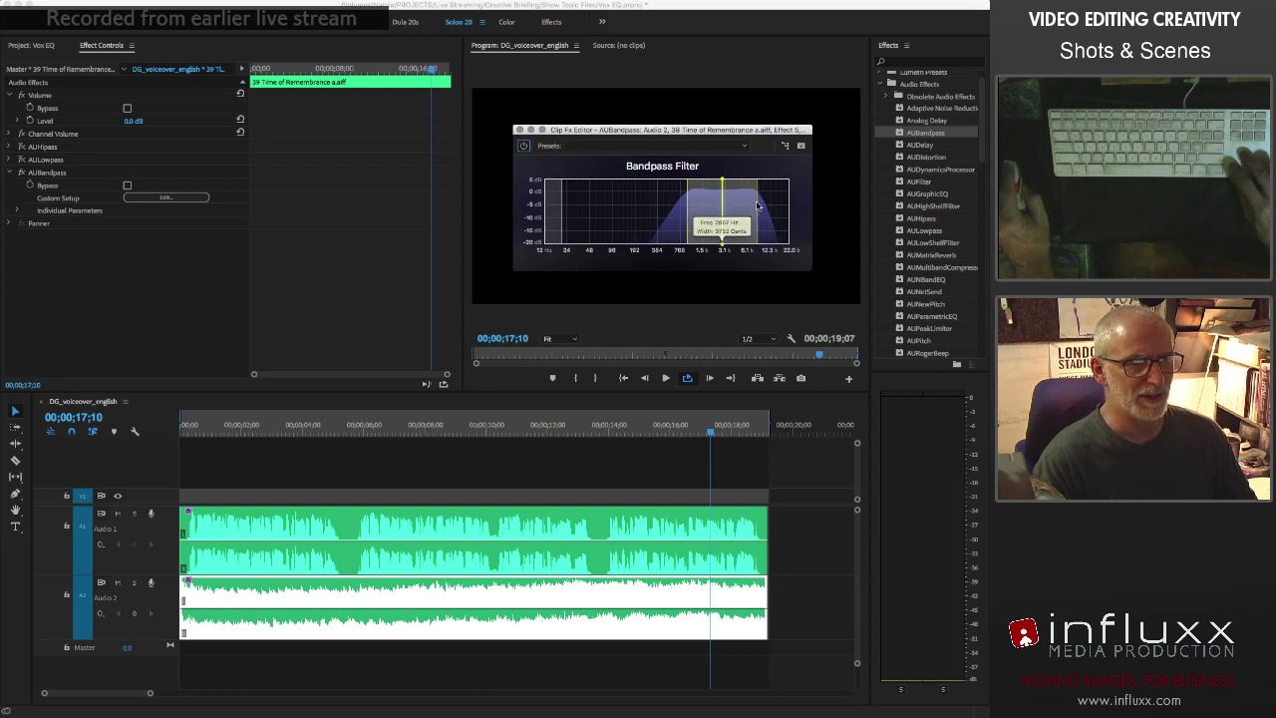
left_click_drag(755, 206, 706, 209)
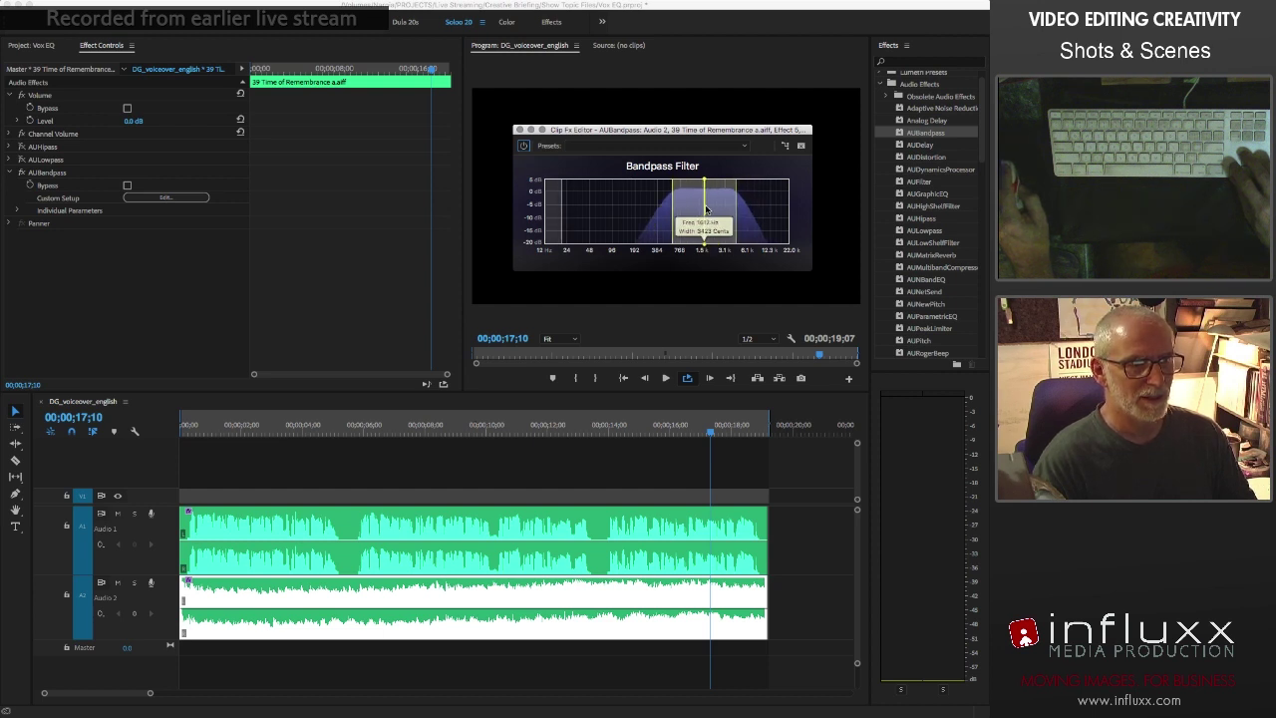
mouse_move(706, 209)
left_mouse_down()
mouse_move(733, 208)
mouse_move(690, 207)
left_mouse_up()
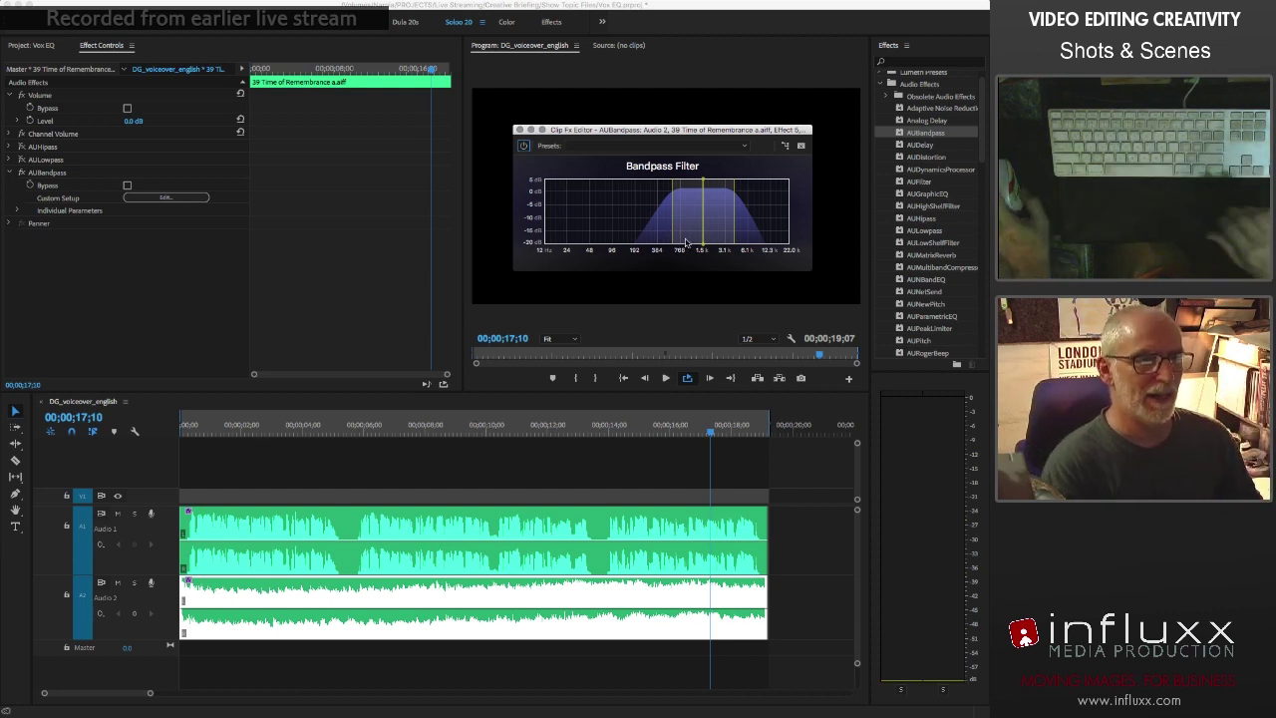
Lower the AUBandpass centre to about 1.3 kHz, keep it active, and set clip volume to -14.6 dB
key("space")
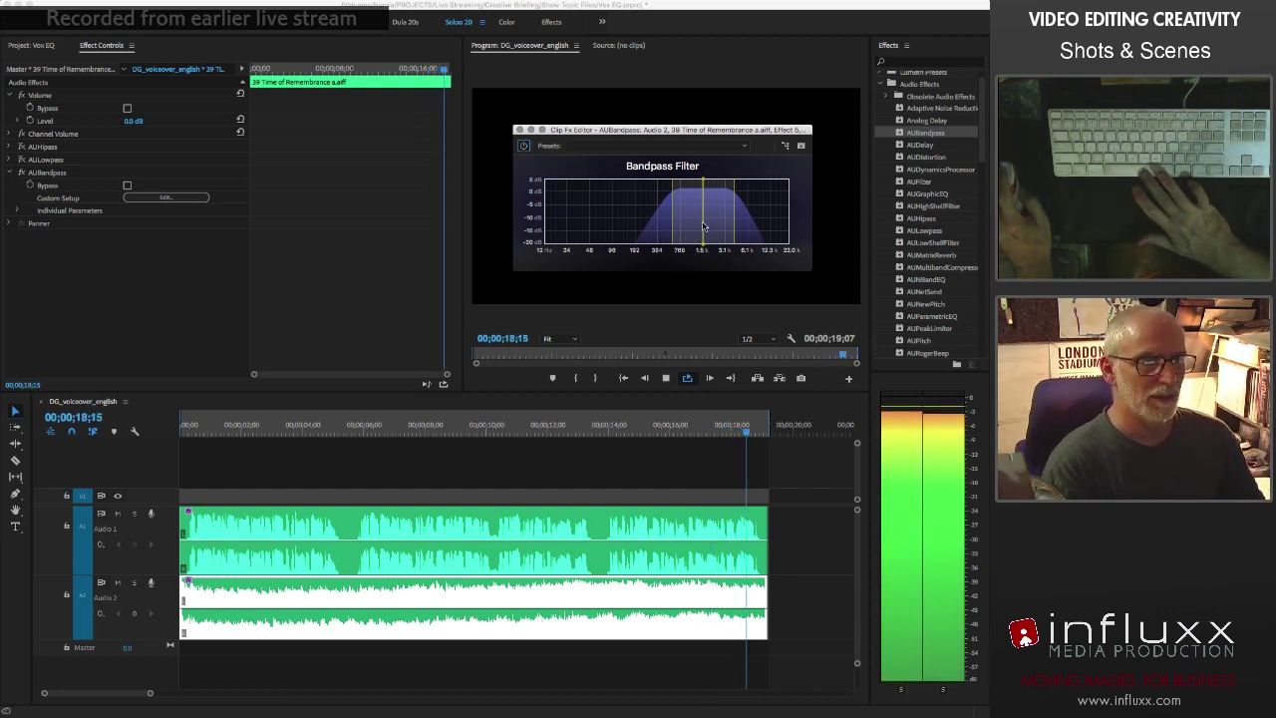
left_click_drag(702, 228, 674, 221)
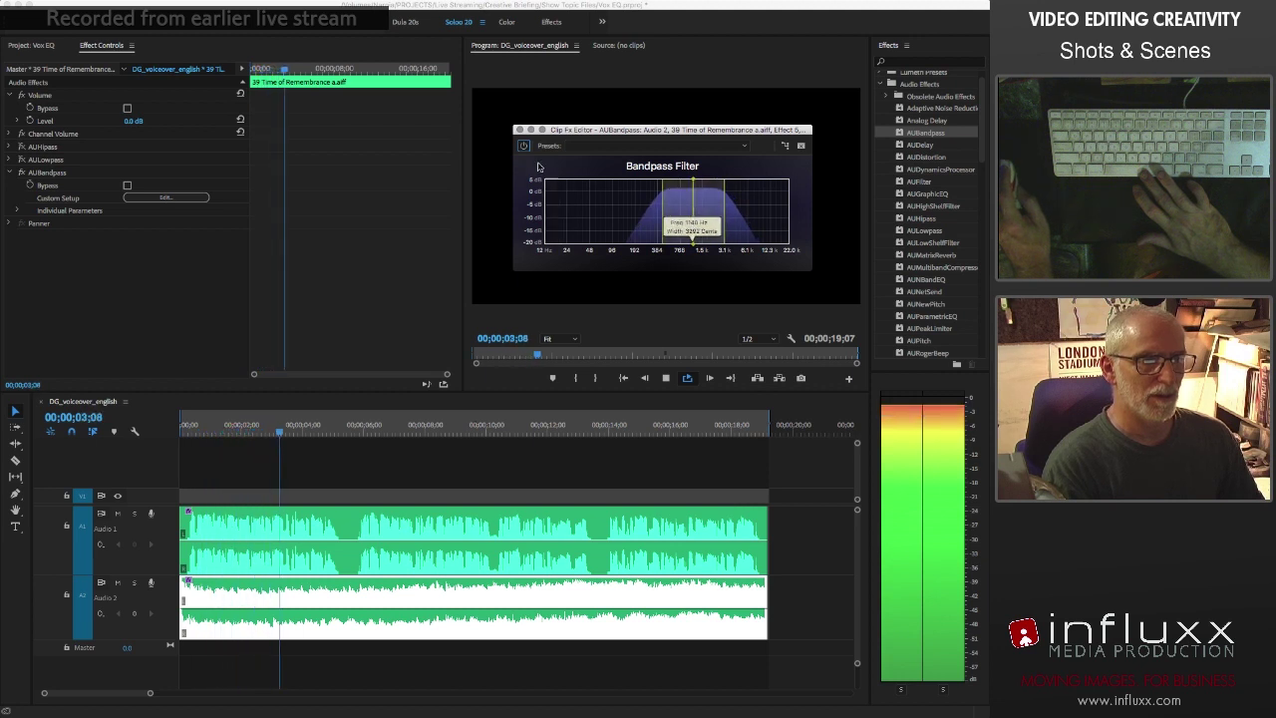
left_click(524, 147)
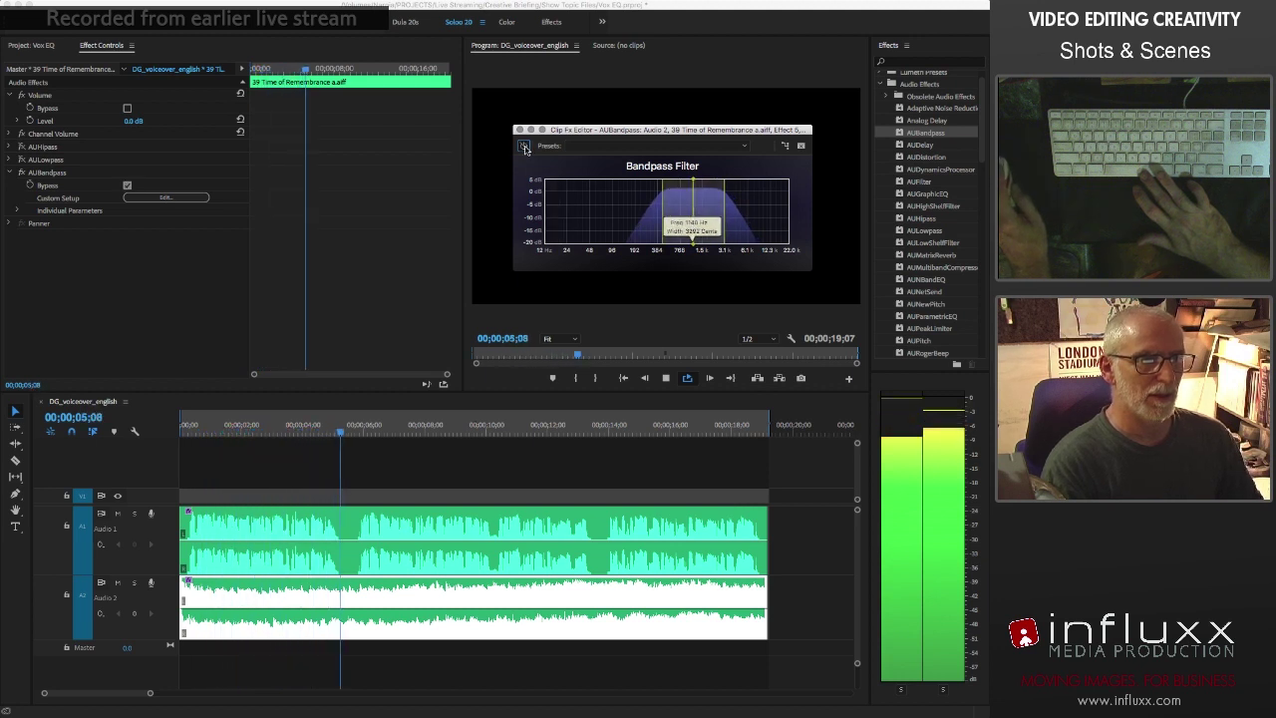
left_click(523, 147)
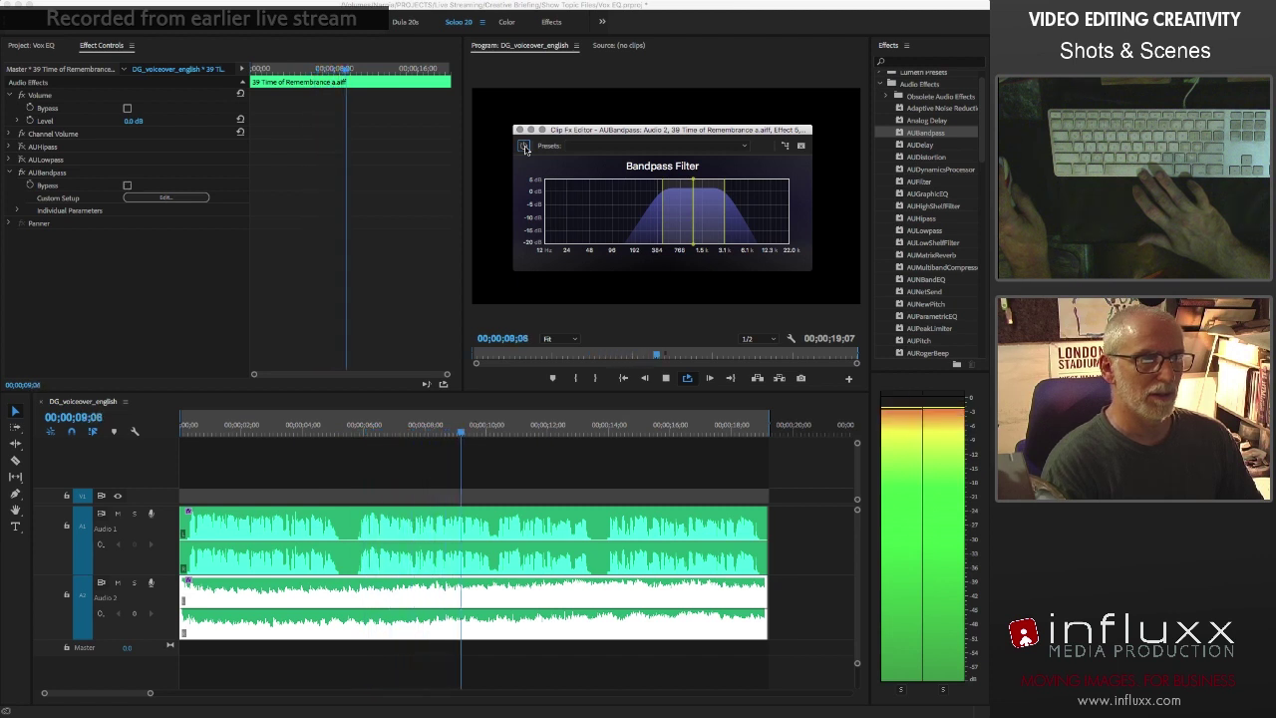
left_click(523, 147)
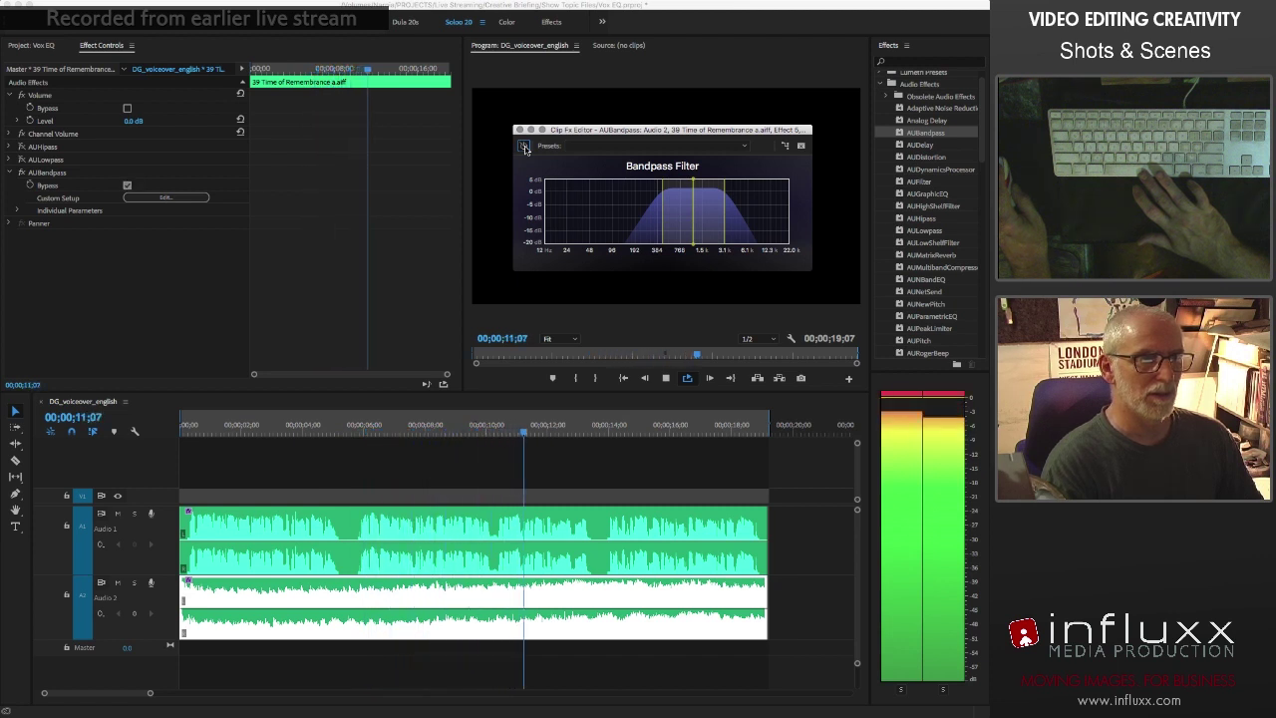
left_click(524, 146)
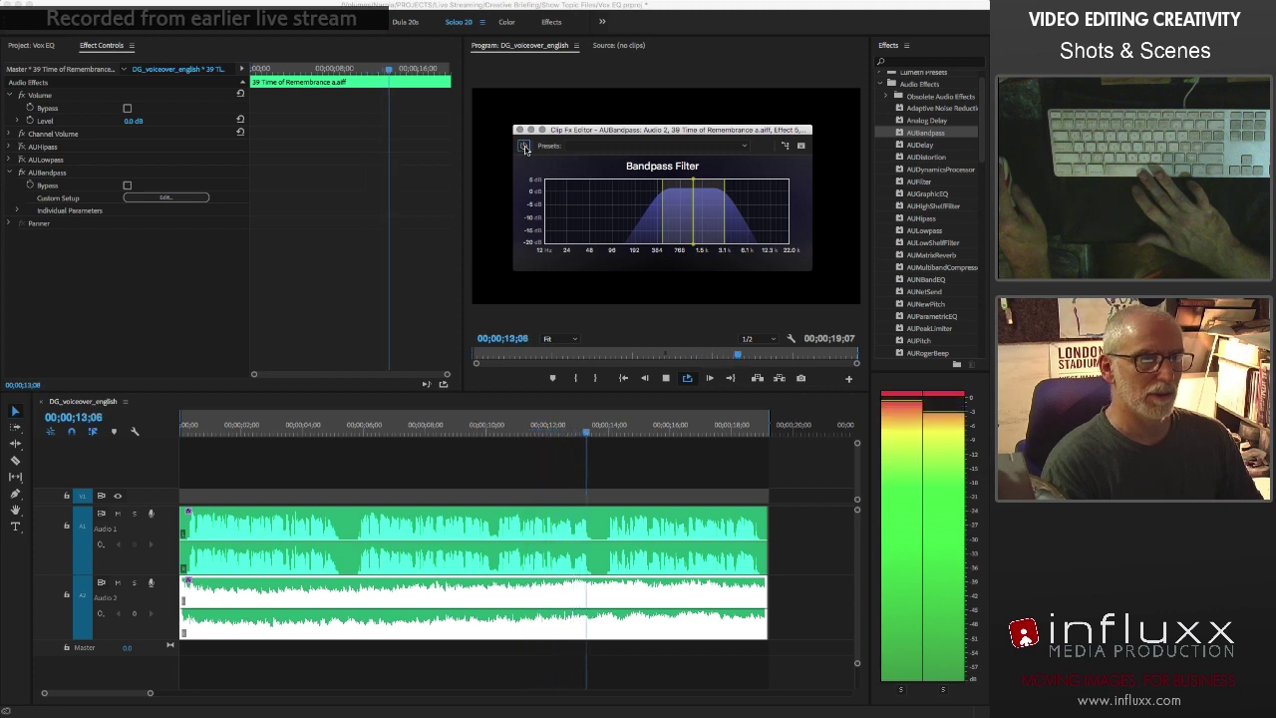
mouse_move(129, 121)
left_mouse_down()
mouse_move(100, 121)
mouse_move(127, 142)
left_mouse_up()
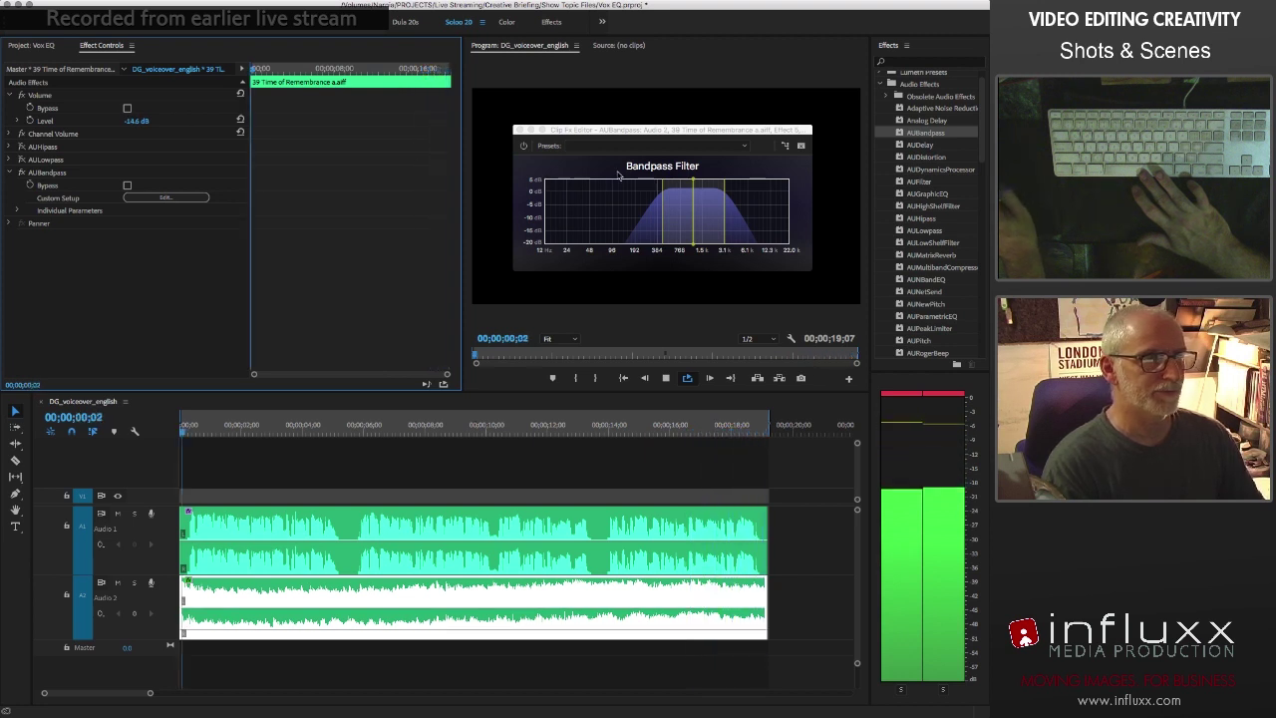
Shift the bandpass centre lower and widen the band to about 537 Hz and 4338 cents
left_click(525, 145)
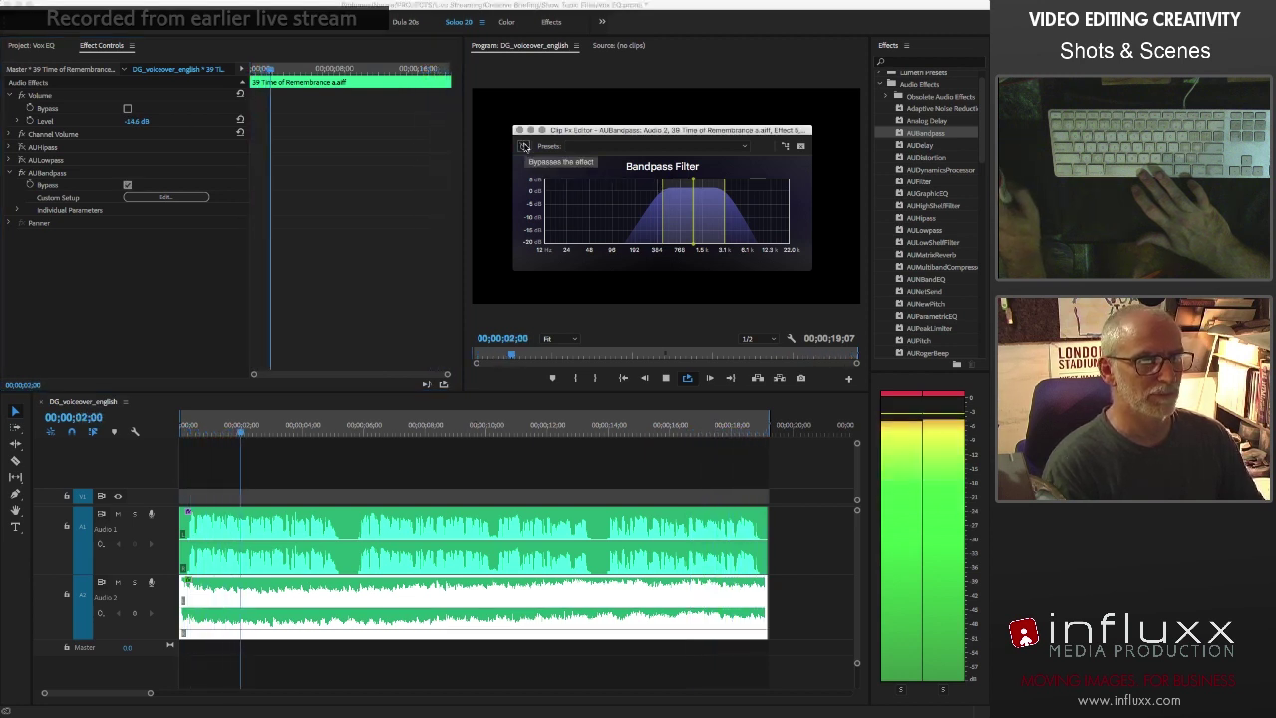
left_click(525, 145)
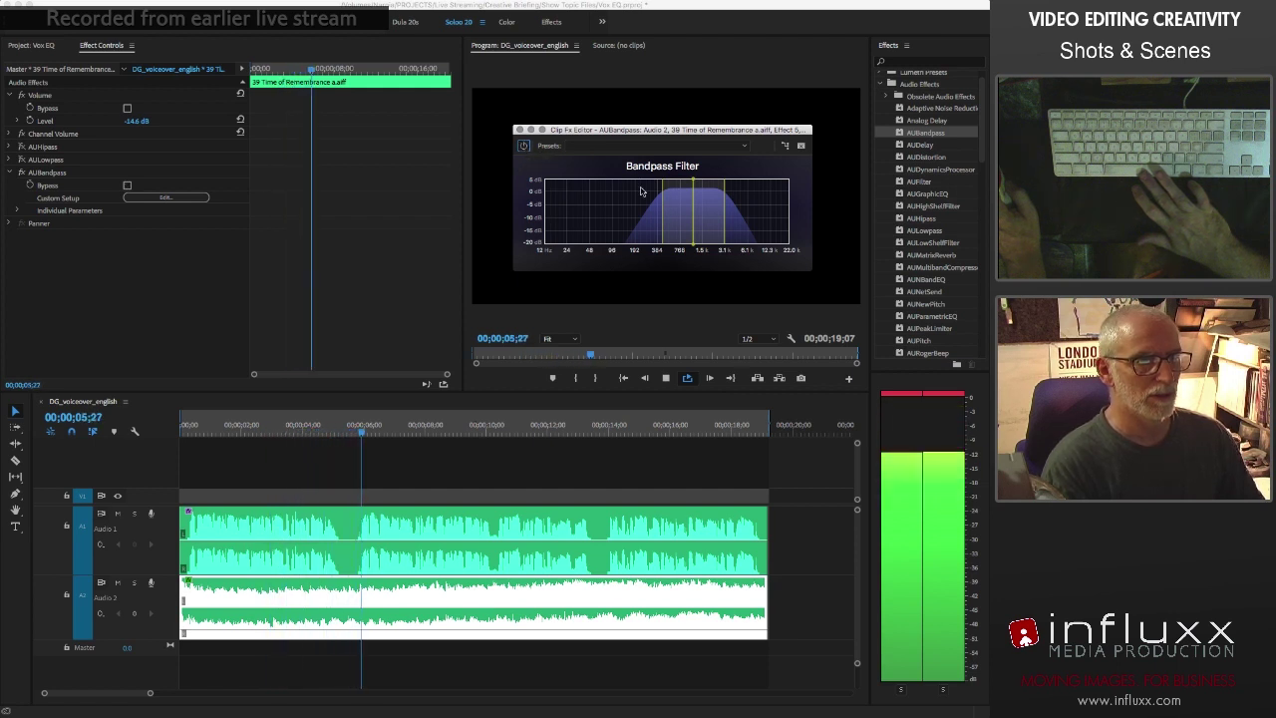
left_click_drag(693, 213, 664, 213)
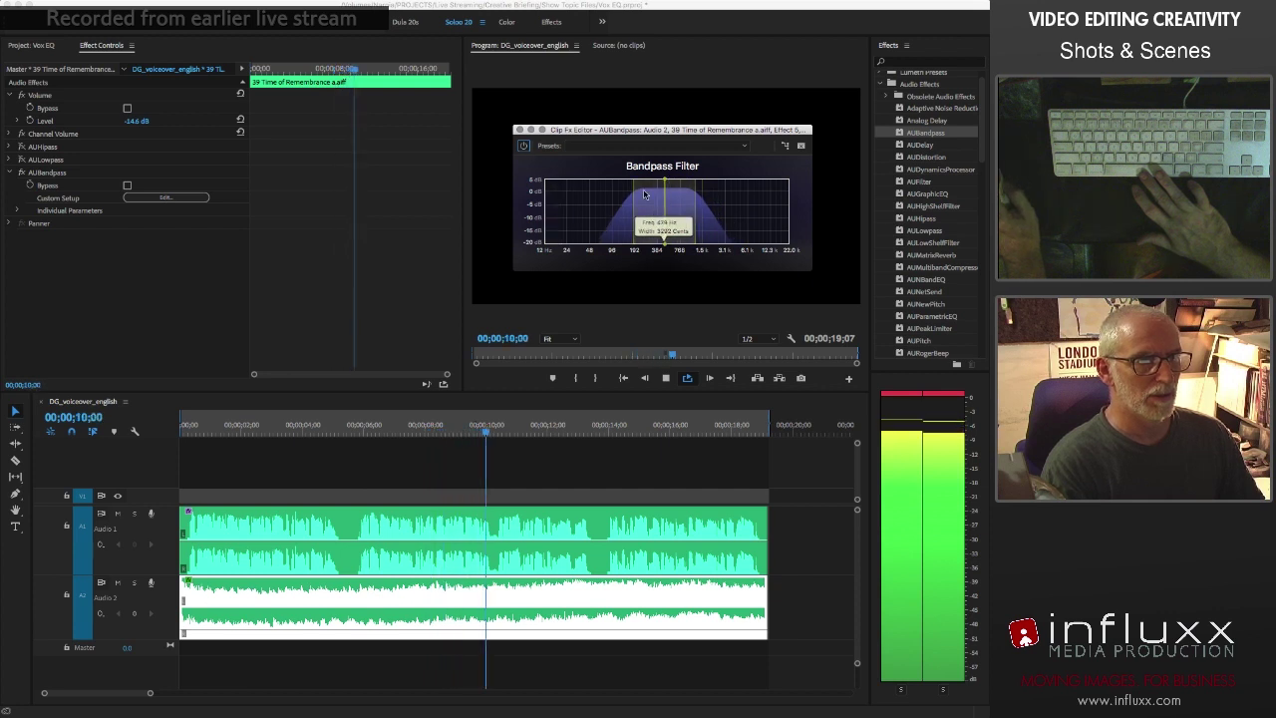
left_click_drag(633, 206, 669, 207)
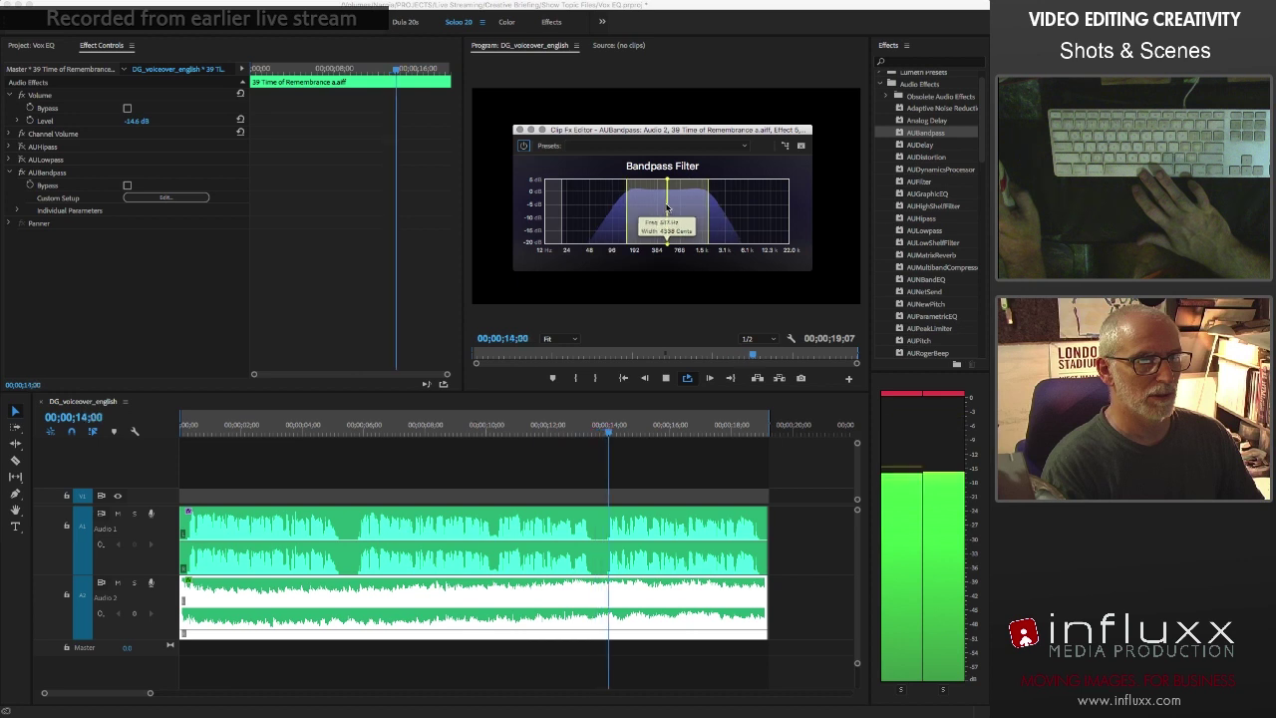
Compare the AUBandpass filter on and off during playback, leaving it bypassed
left_click(522, 146)
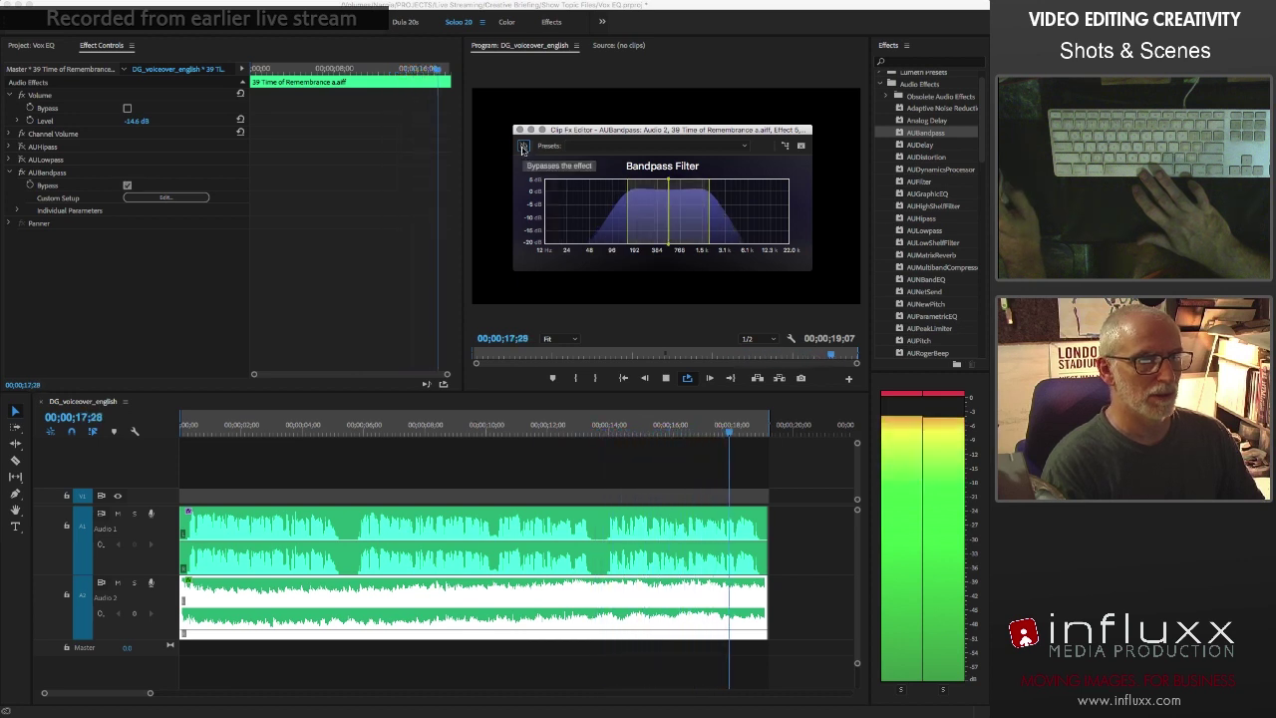
left_click(522, 147)
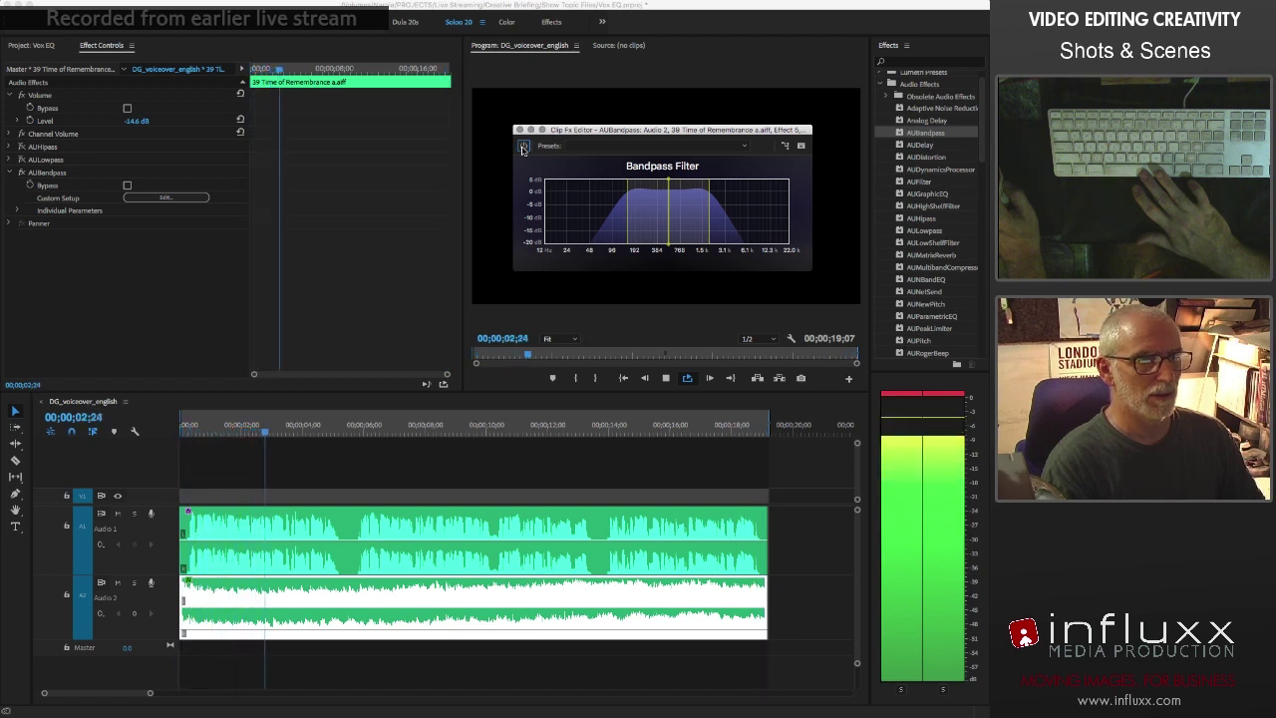
left_click(523, 147)
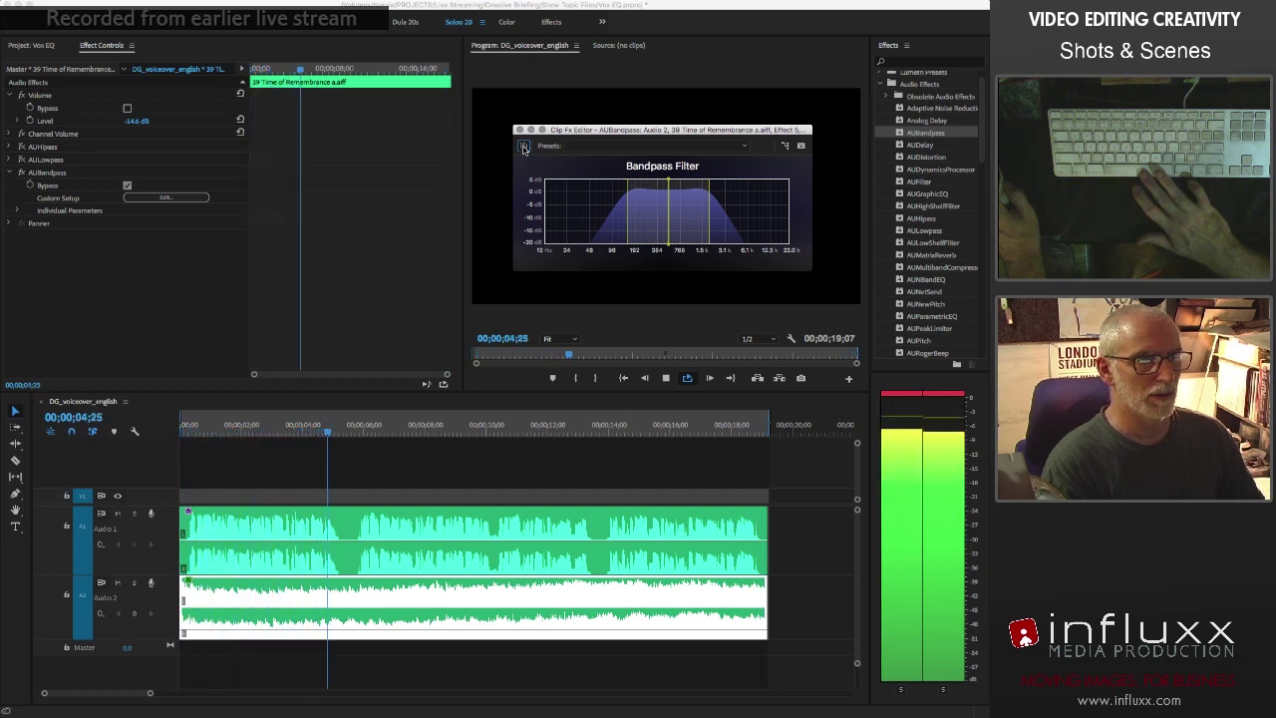
left_click(523, 147)
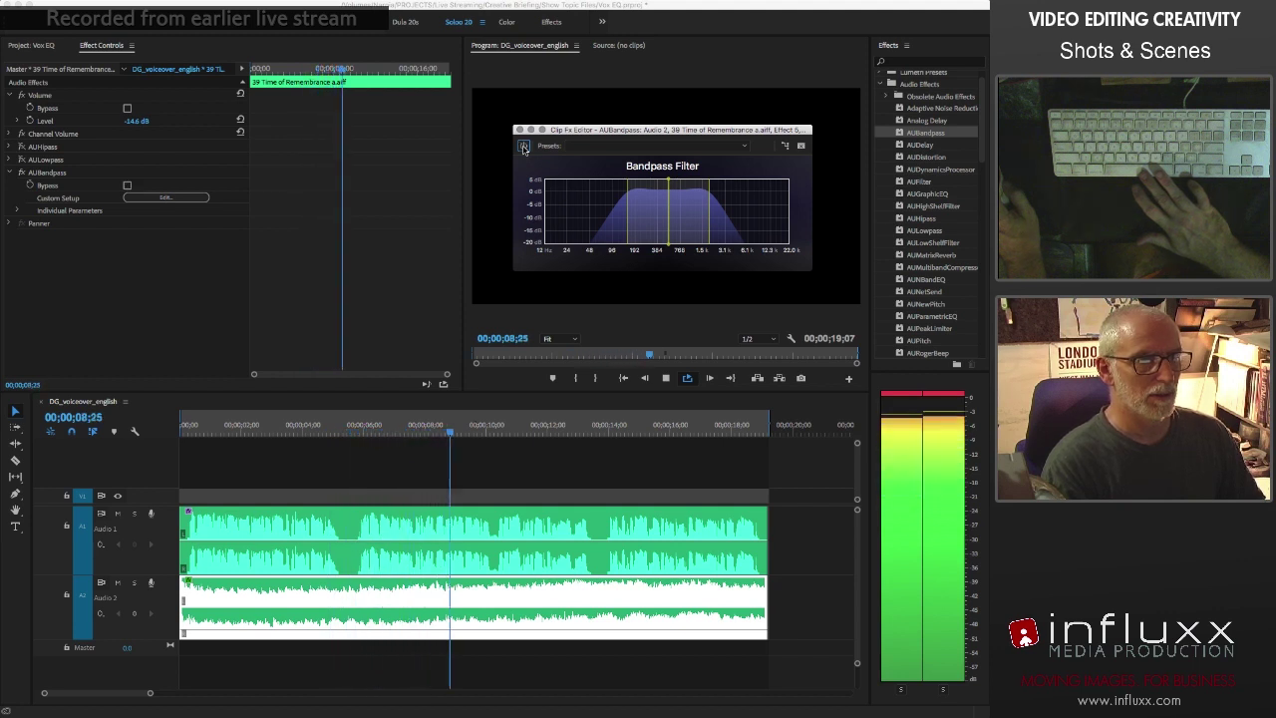
left_click(522, 147)
key("space")
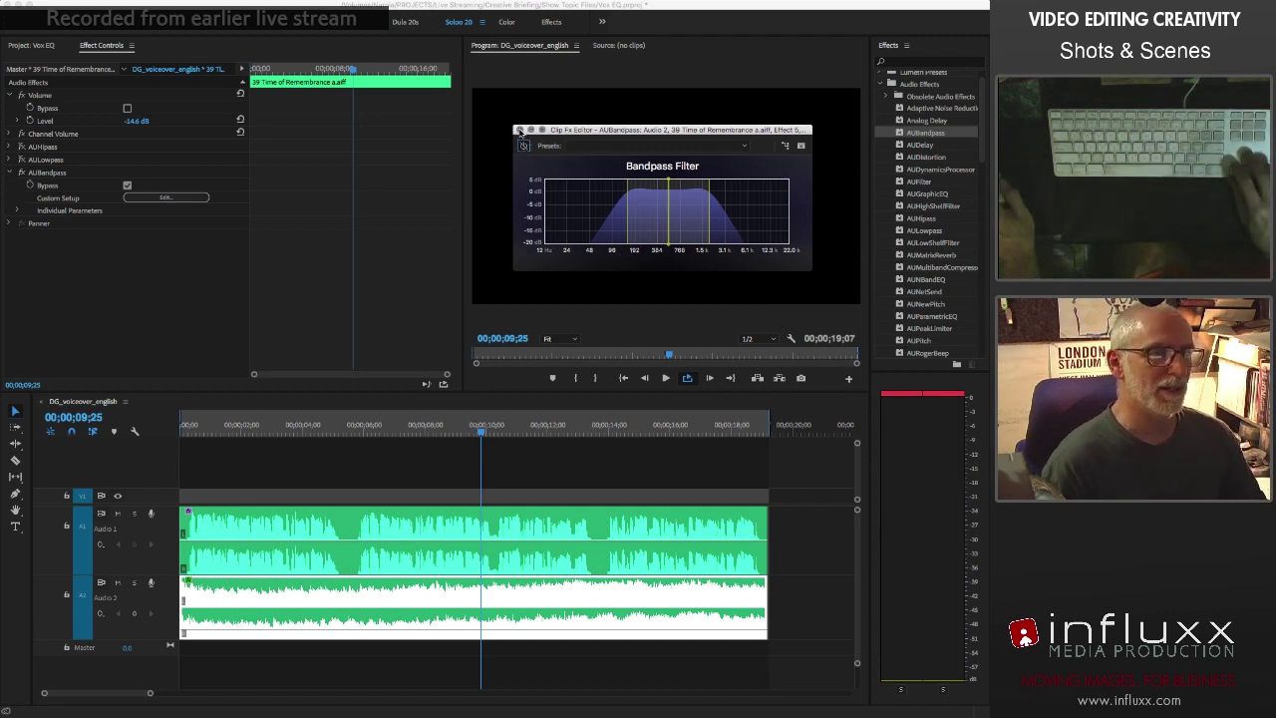
Close the Bandpass editor and collapse and deselect AUBandpass in Effect Controls
left_click(519, 130)
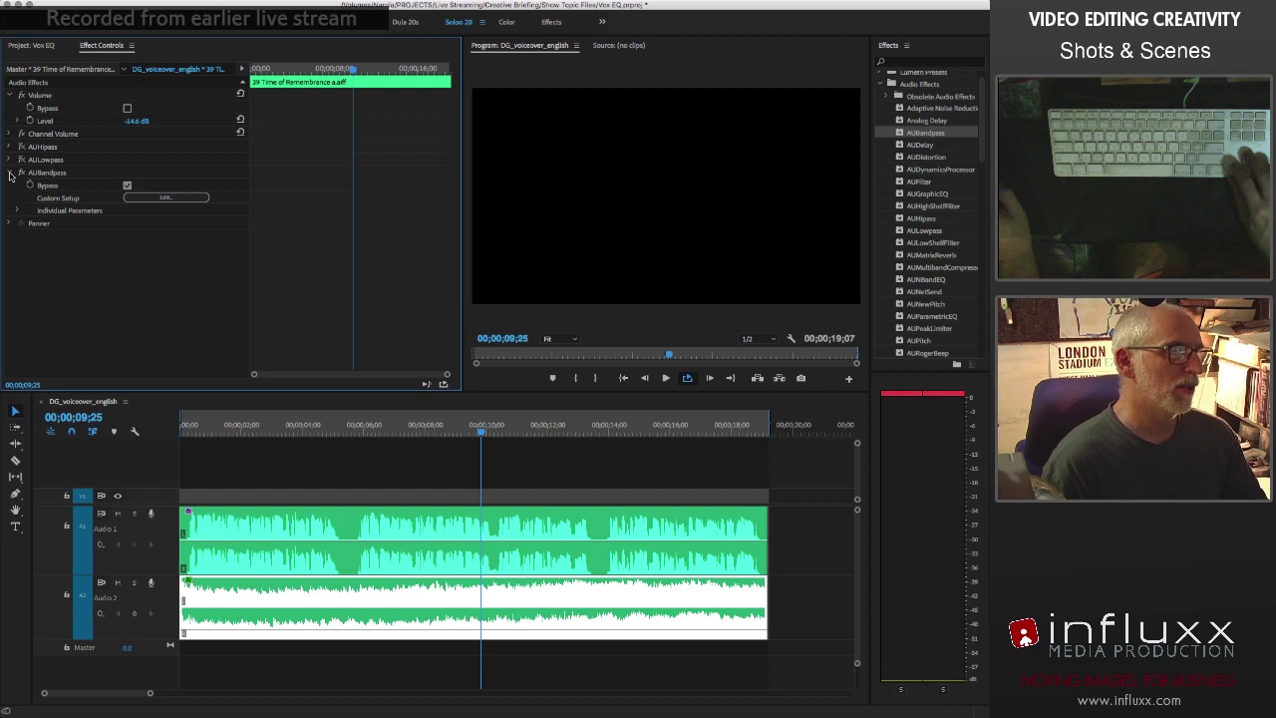
left_click(17, 173)
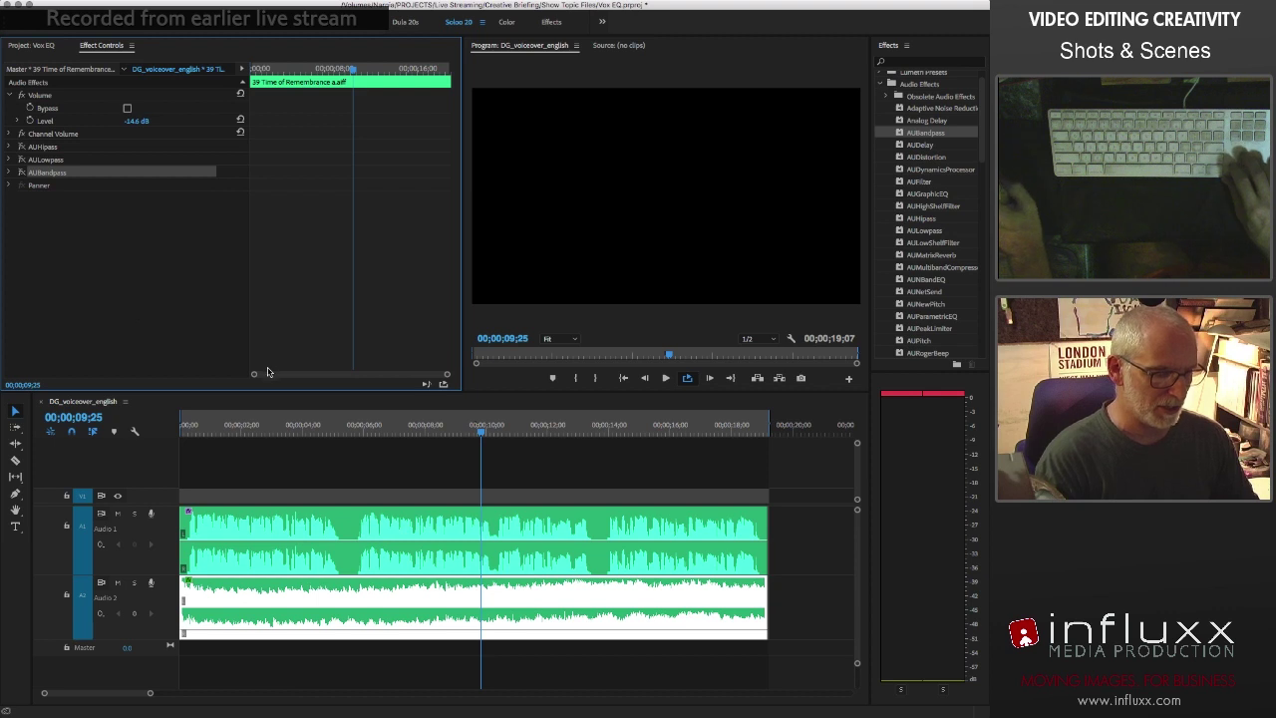
left_click(167, 303)
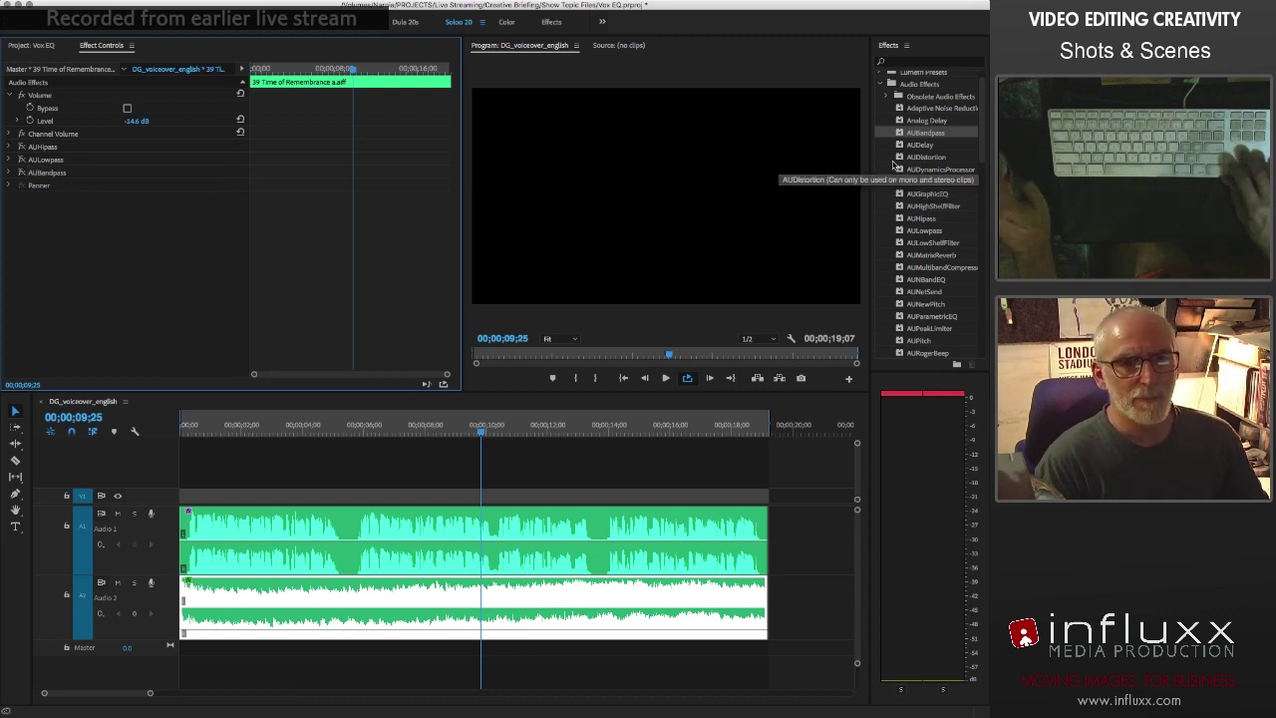
Scroll the audio effects list down to the Dynamics effects and select Dynamics
left_click_drag(896, 181, 898, 191)
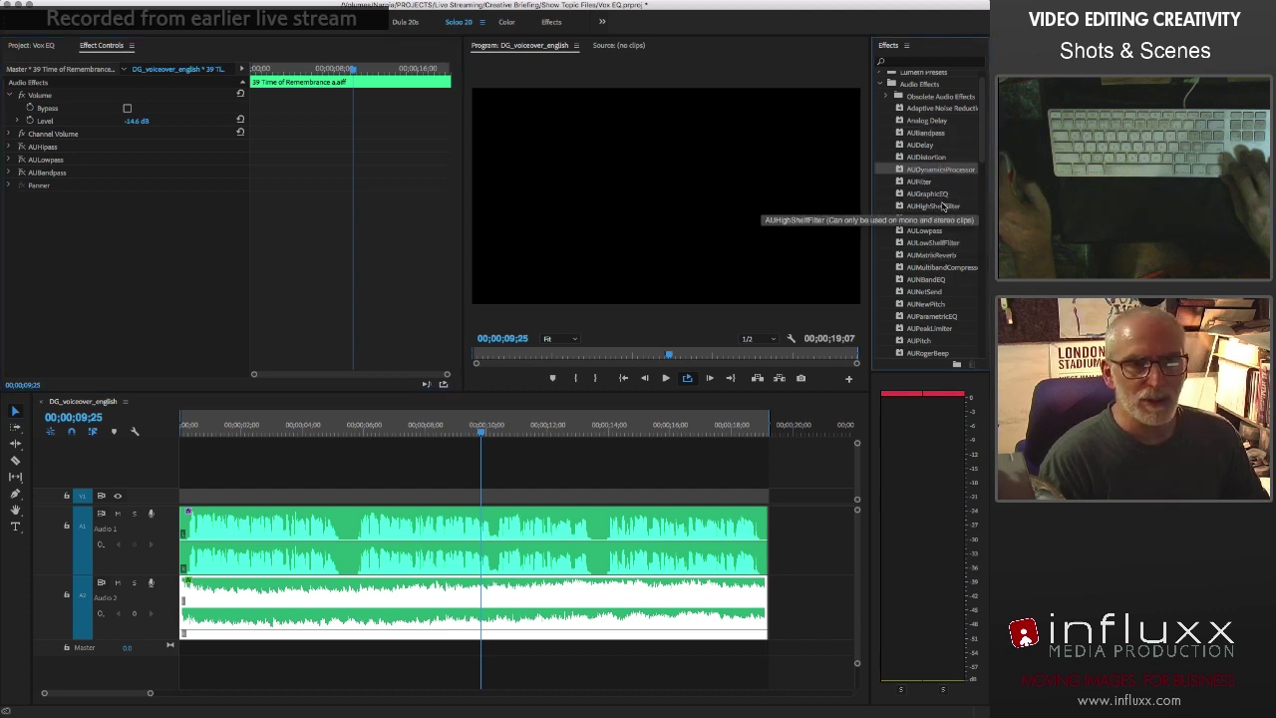
left_click(938, 169)
scroll(942, 208, "down", 1)
scroll(943, 207, "down", 5)
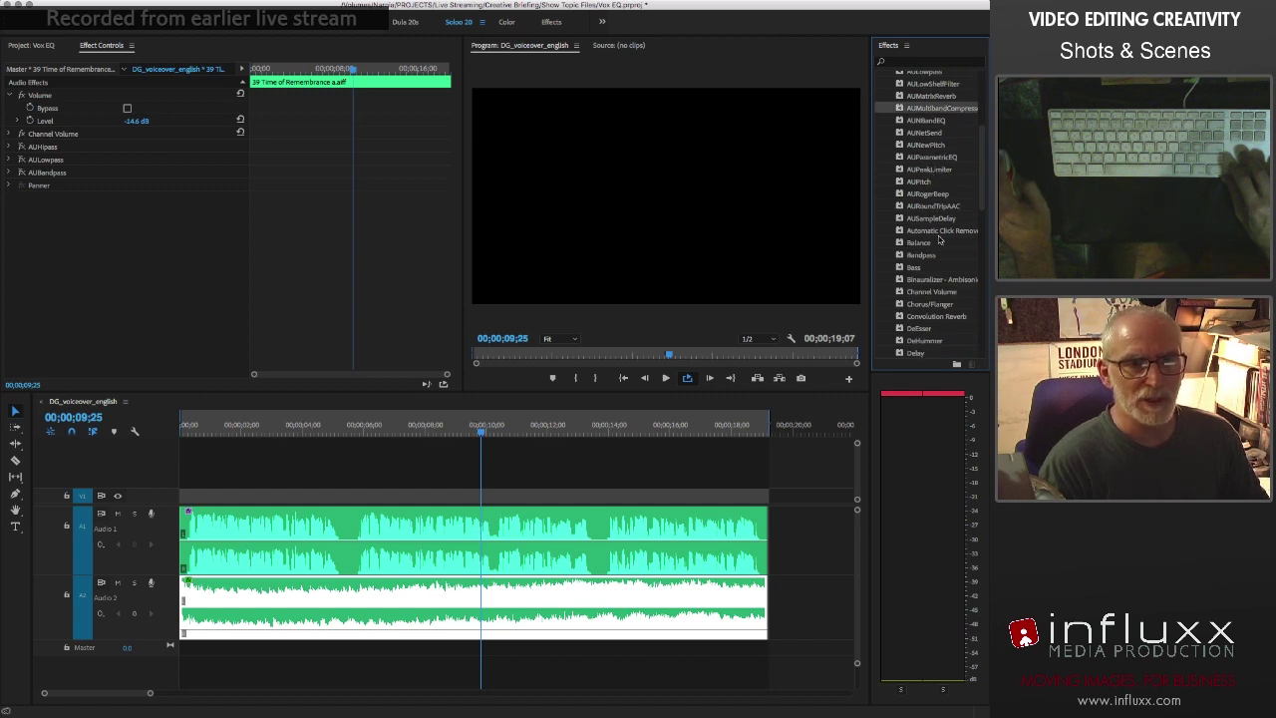
scroll(939, 239, "down", 2)
scroll(939, 239, "down", 2)
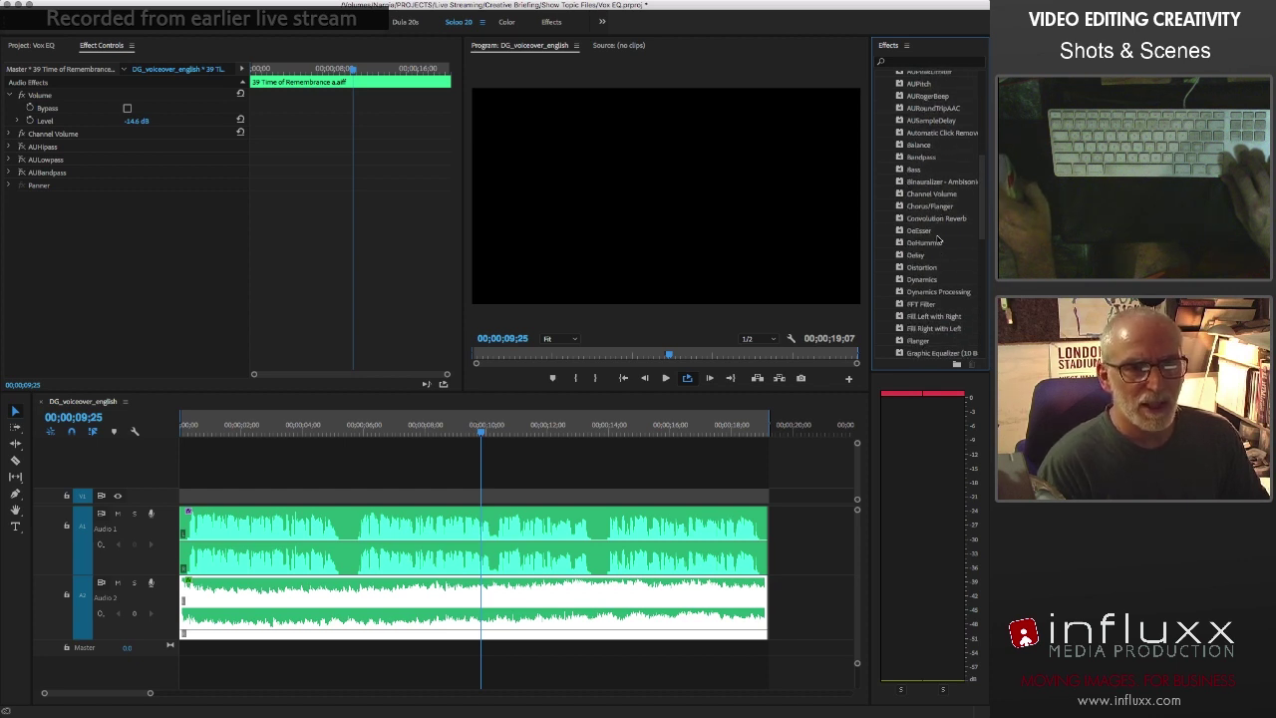
scroll(938, 241, "down", 1)
left_click(931, 267)
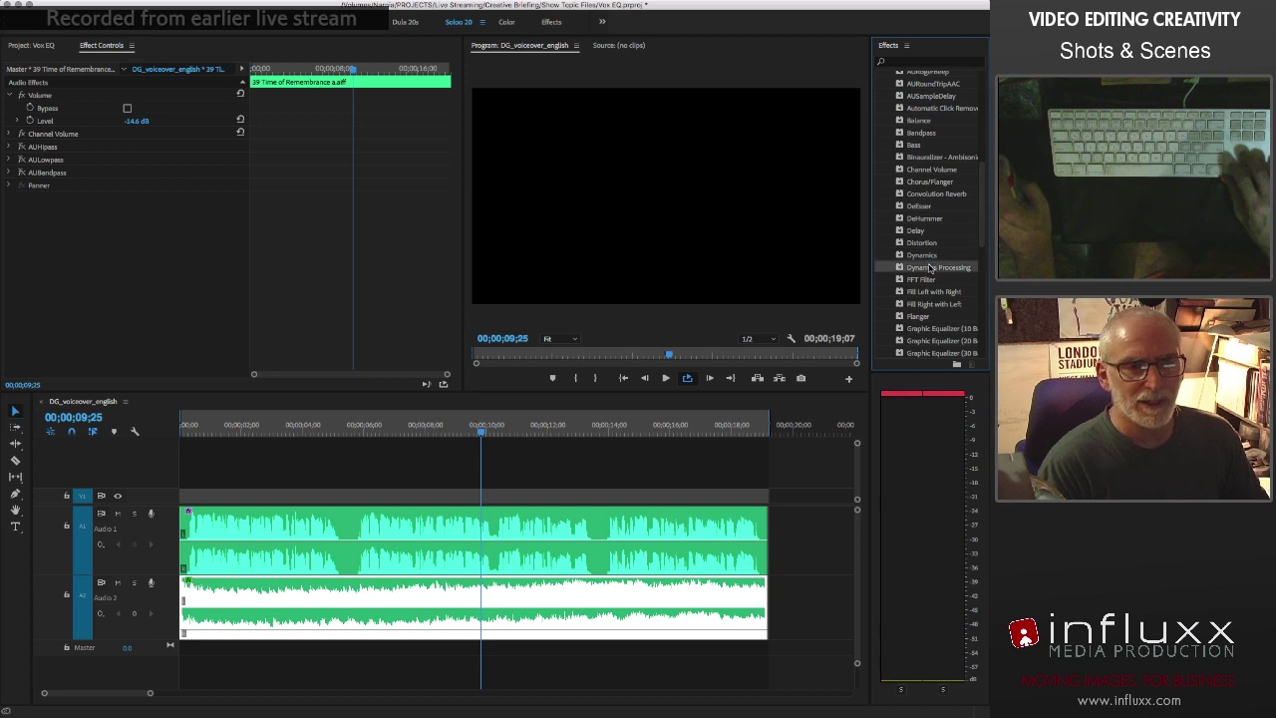
left_click(923, 257)
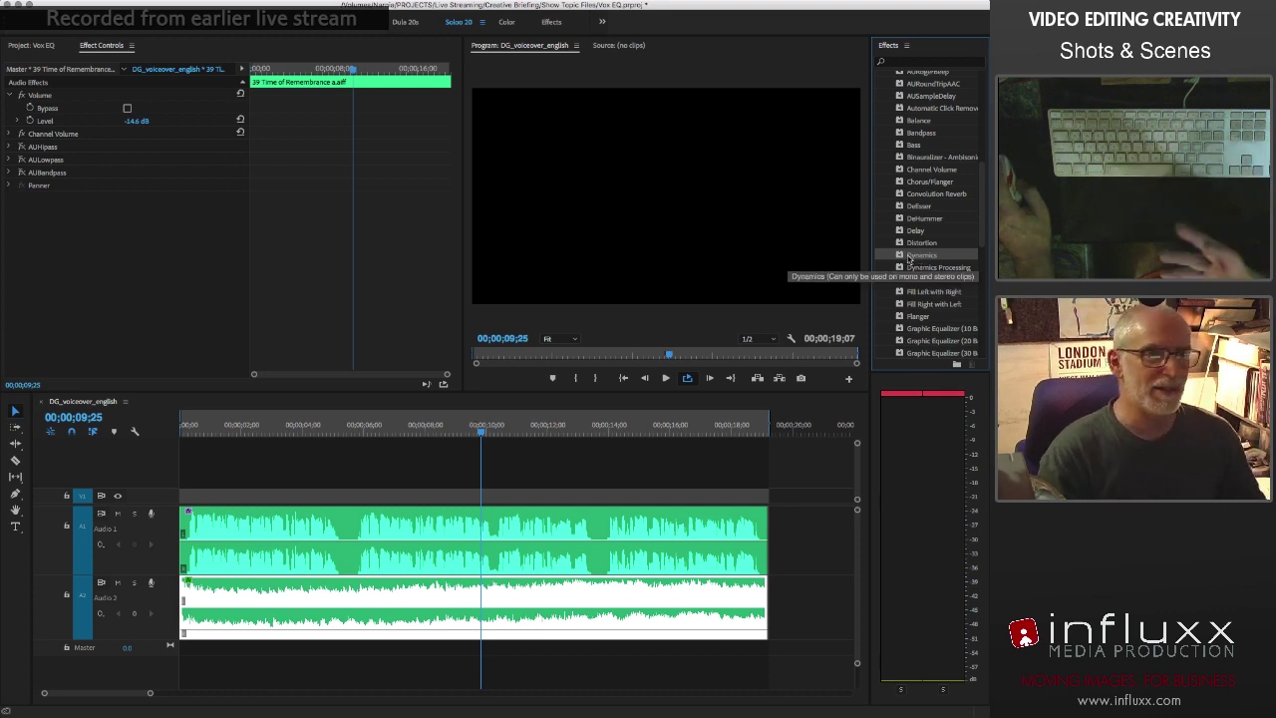
Try the Dynamics effect on the music clip, view its editor, then delete it
left_click_drag(909, 258, 244, 166)
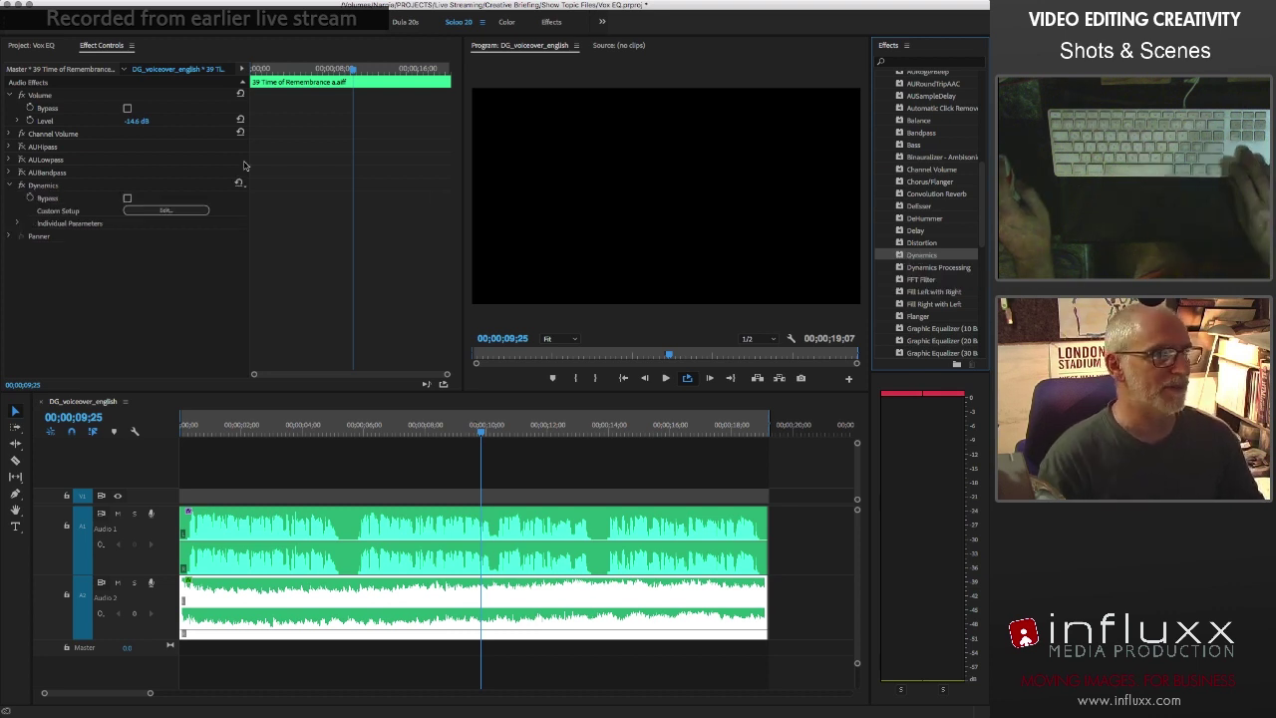
left_click(155, 212)
left_click_drag(518, 227, 694, 67)
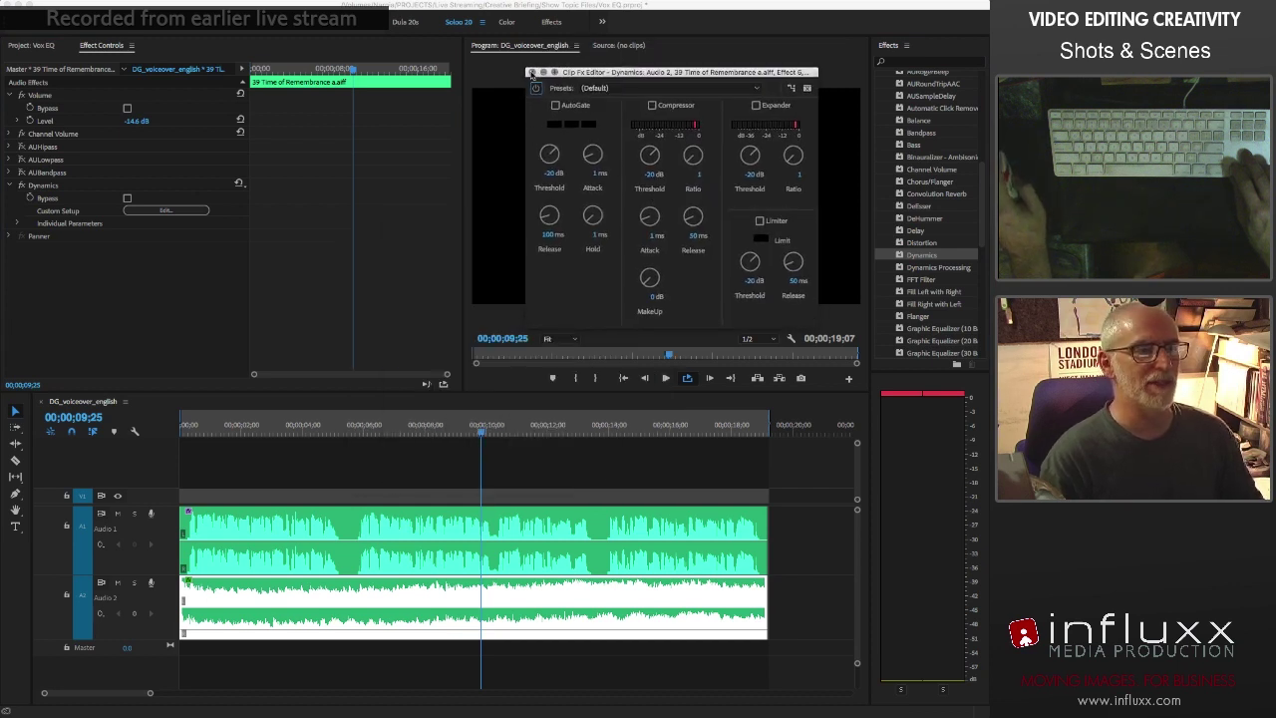
left_click(531, 73)
left_click(40, 185)
key("Delete")
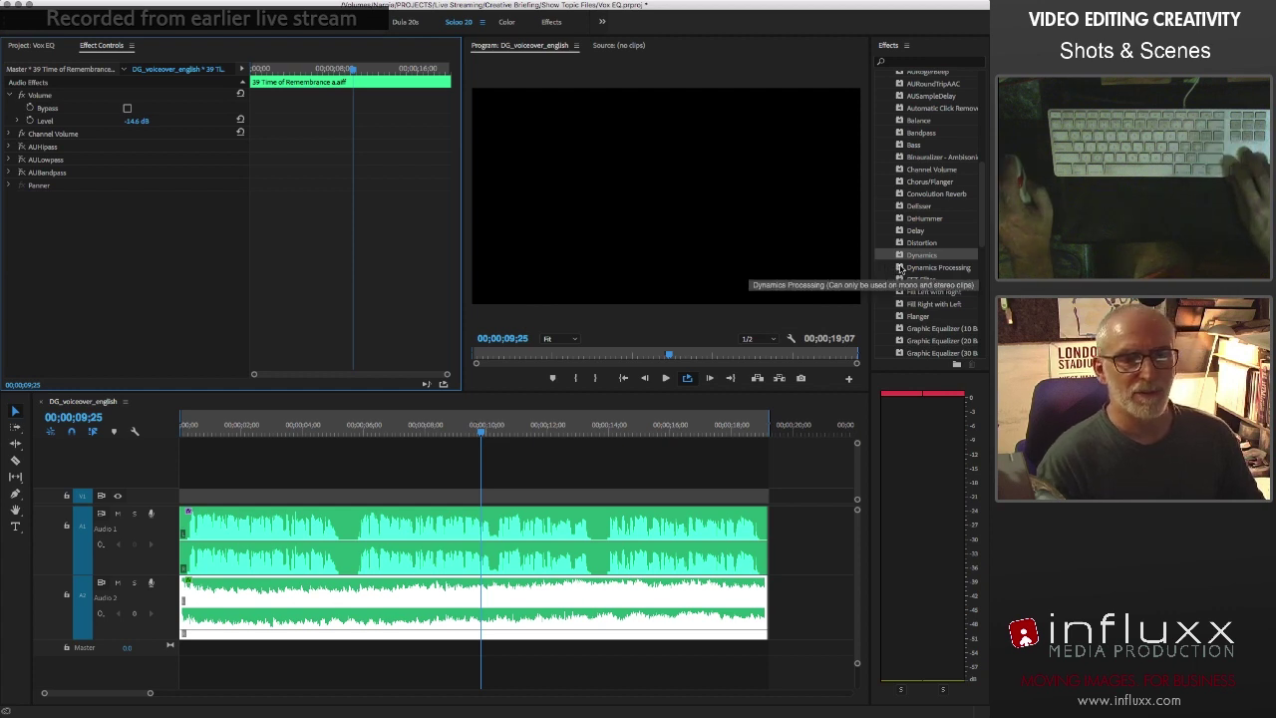
Apply Dynamics Processing to the music clip and open its curve editor
double_click(901, 268)
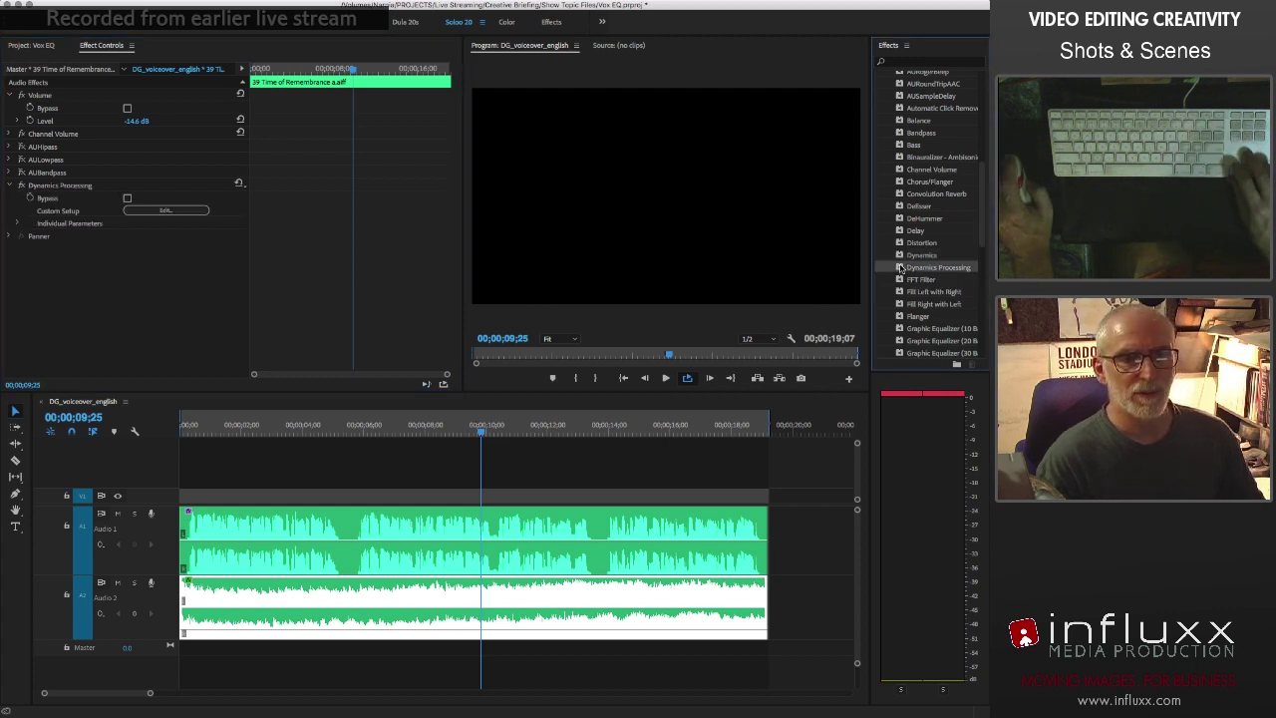
left_click(171, 212)
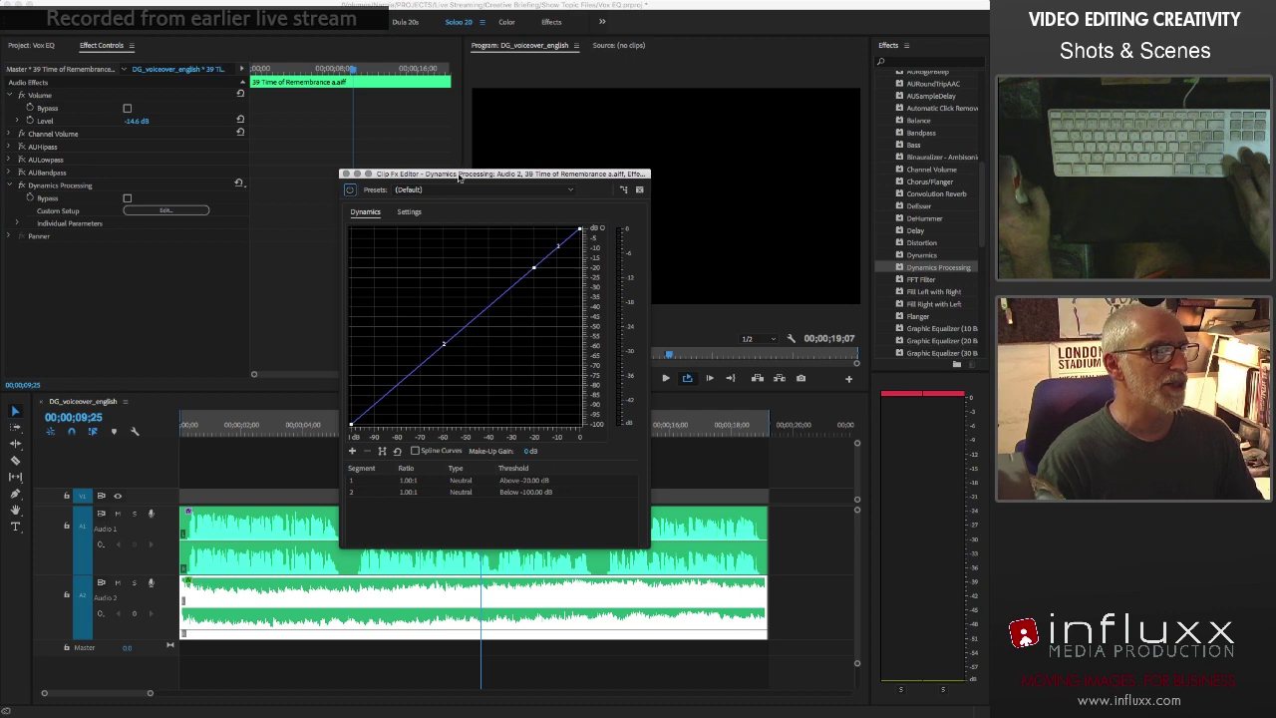
left_click_drag(458, 178, 616, 46)
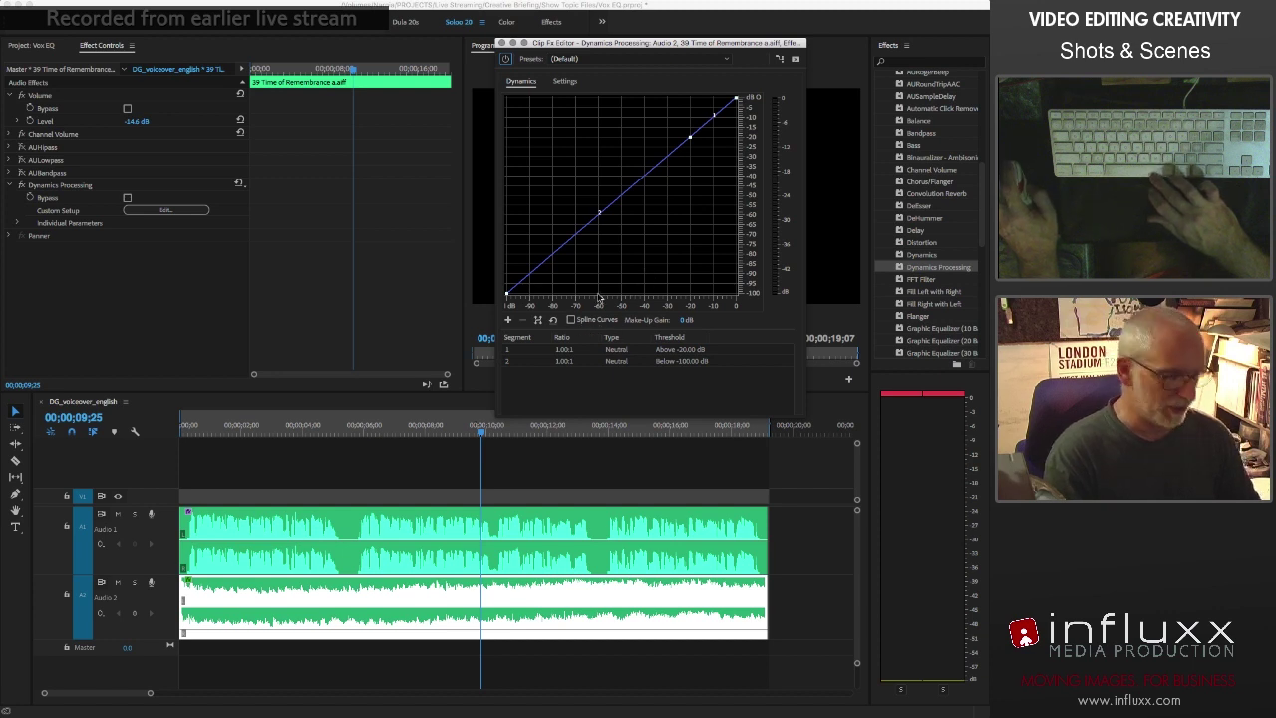
Audition the music, then pick the curve's top-right point to compress above -20 dB
key("space")
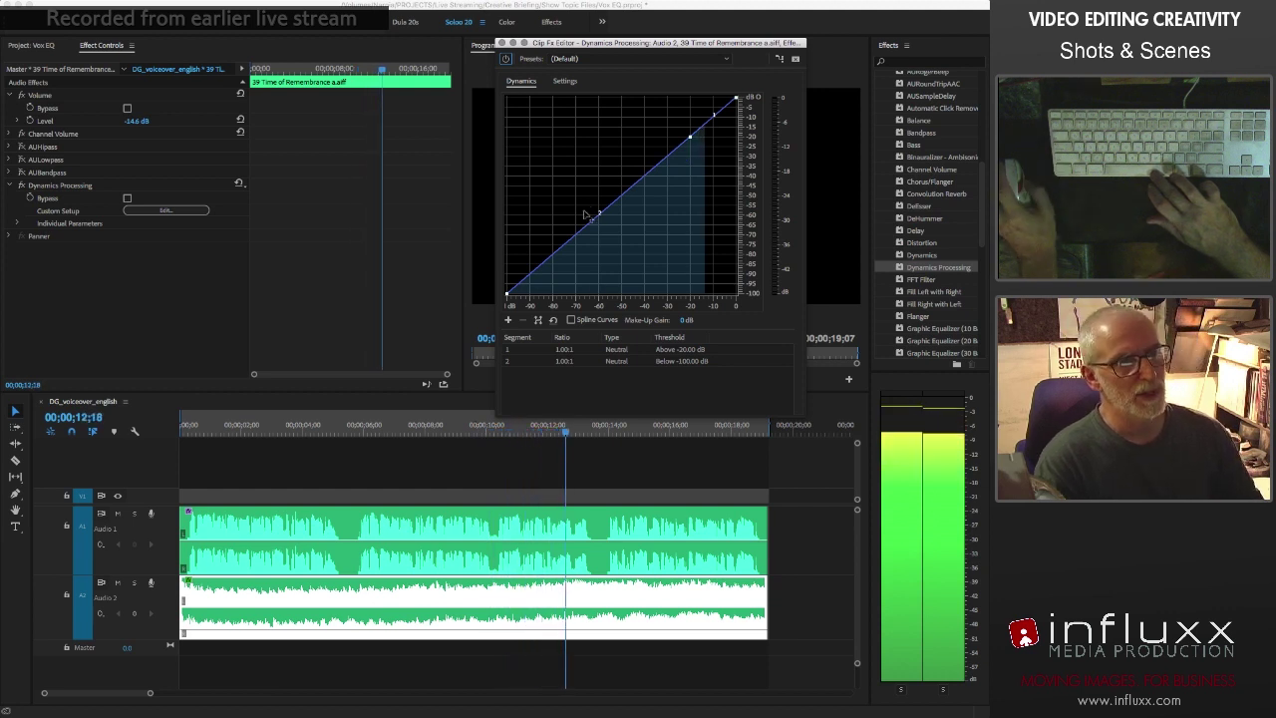
key("space")
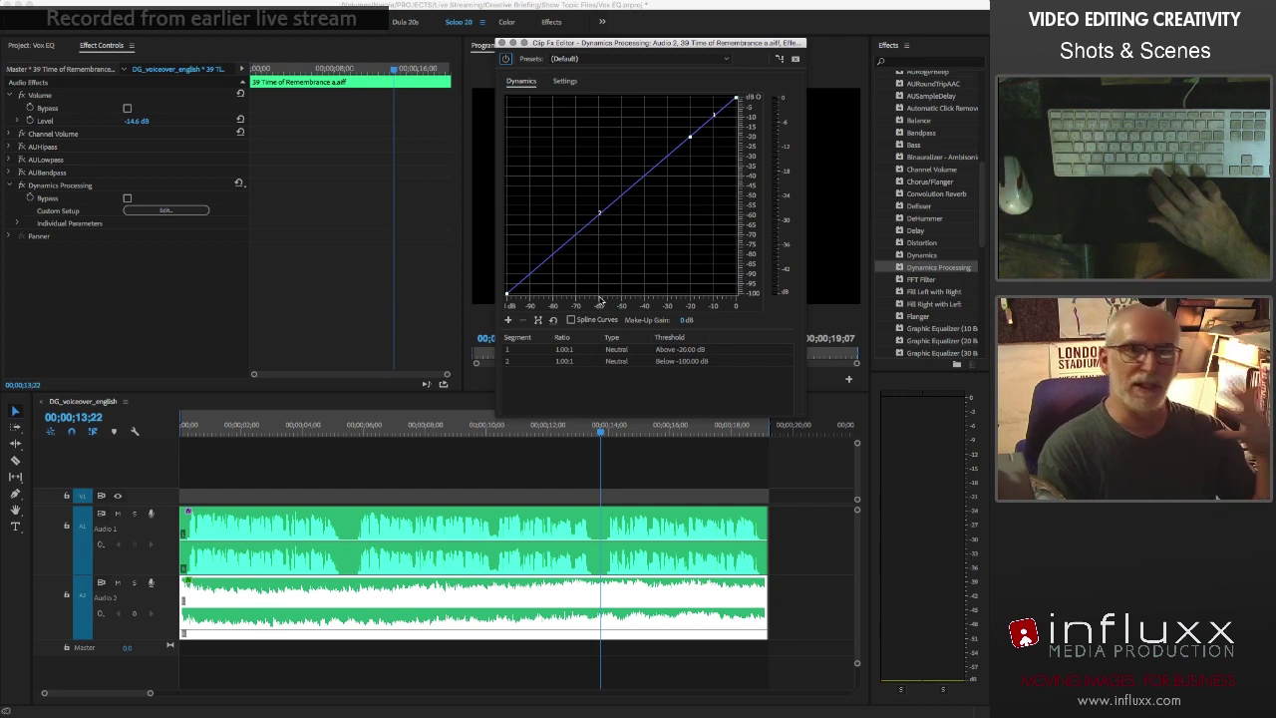
left_click(738, 103)
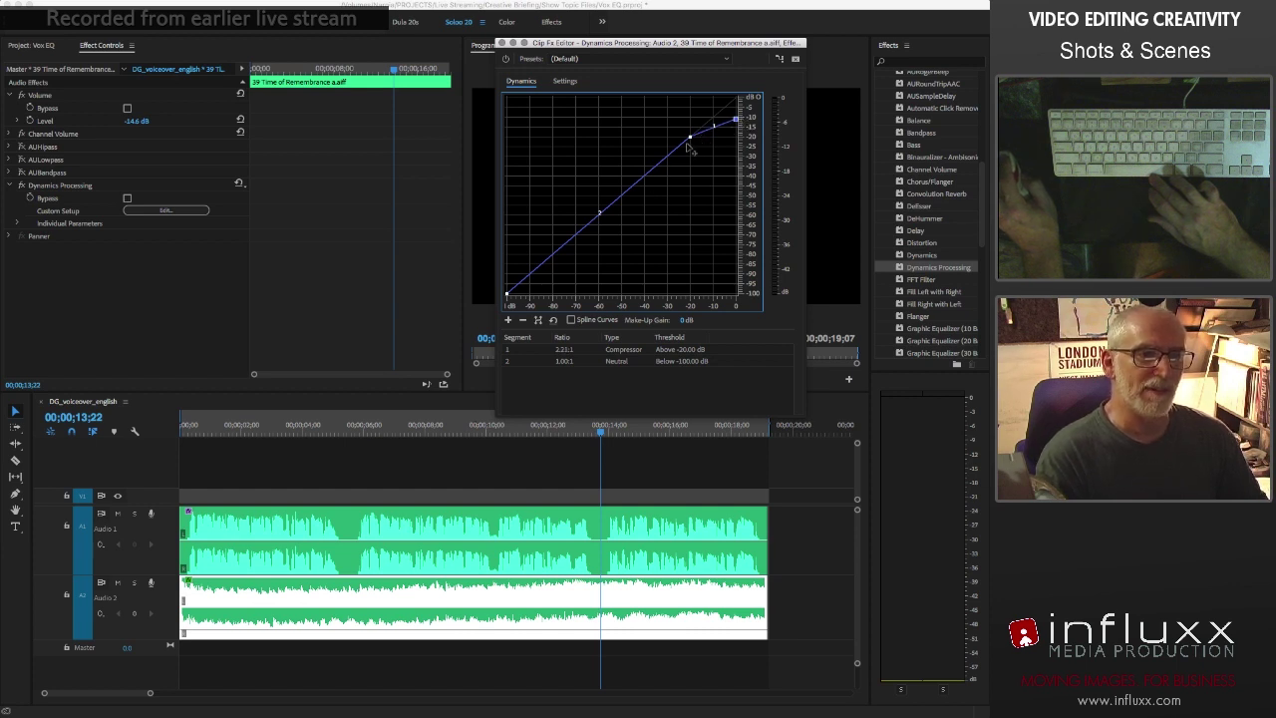
Enable Spline Curves and reshape the curve into a 3.36:1 compressor above about -37.8 dB
left_click(573, 320)
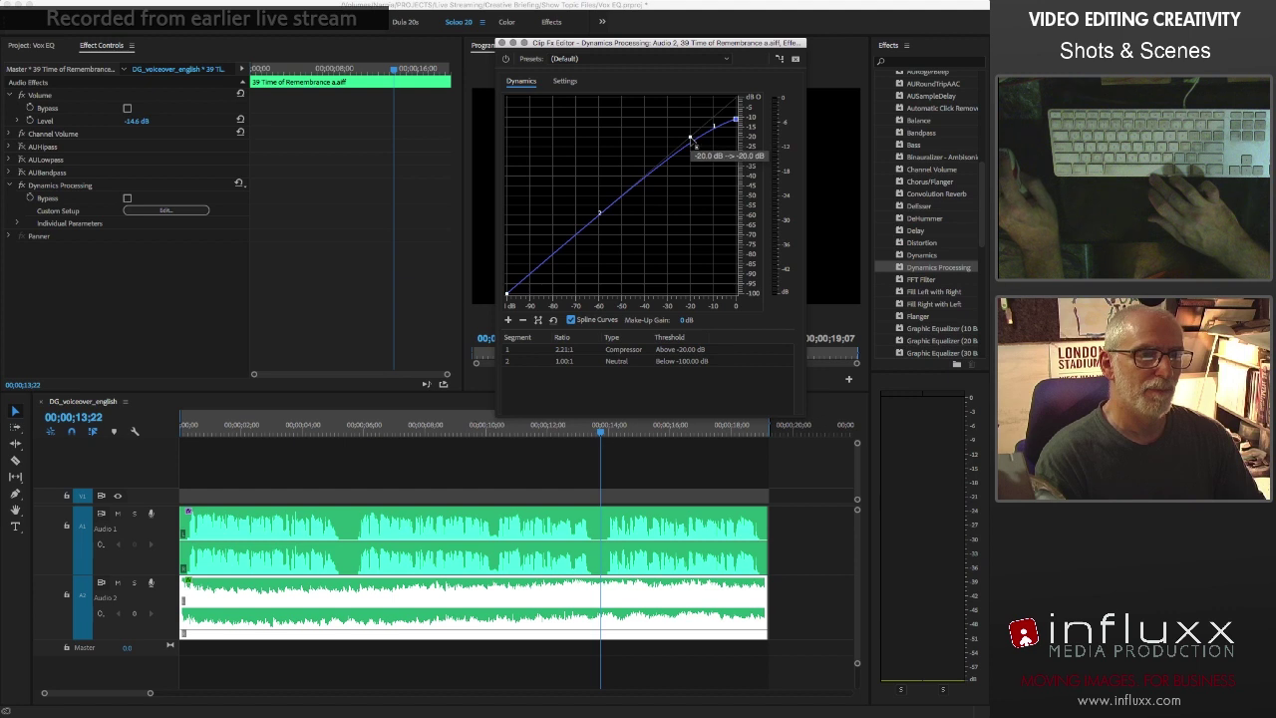
left_click_drag(739, 124, 740, 129)
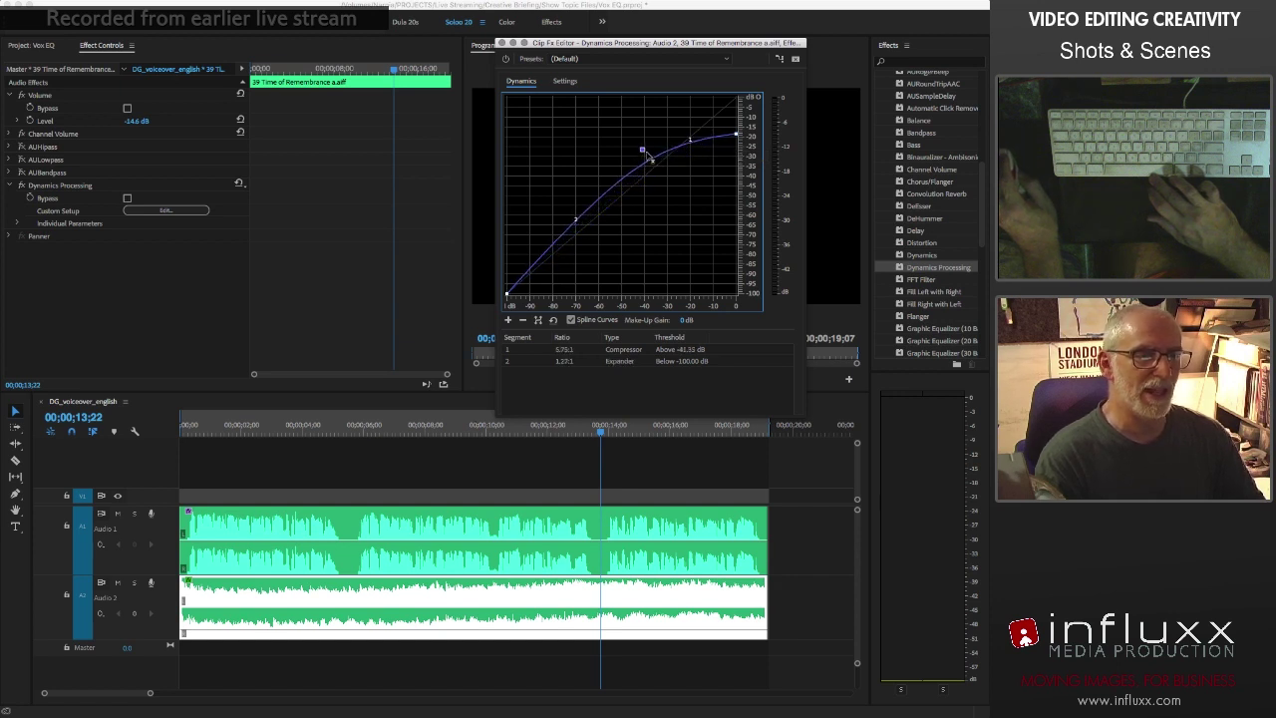
mouse_move(633, 154)
left_mouse_down()
mouse_move(650, 170)
mouse_move(619, 149)
left_mouse_up()
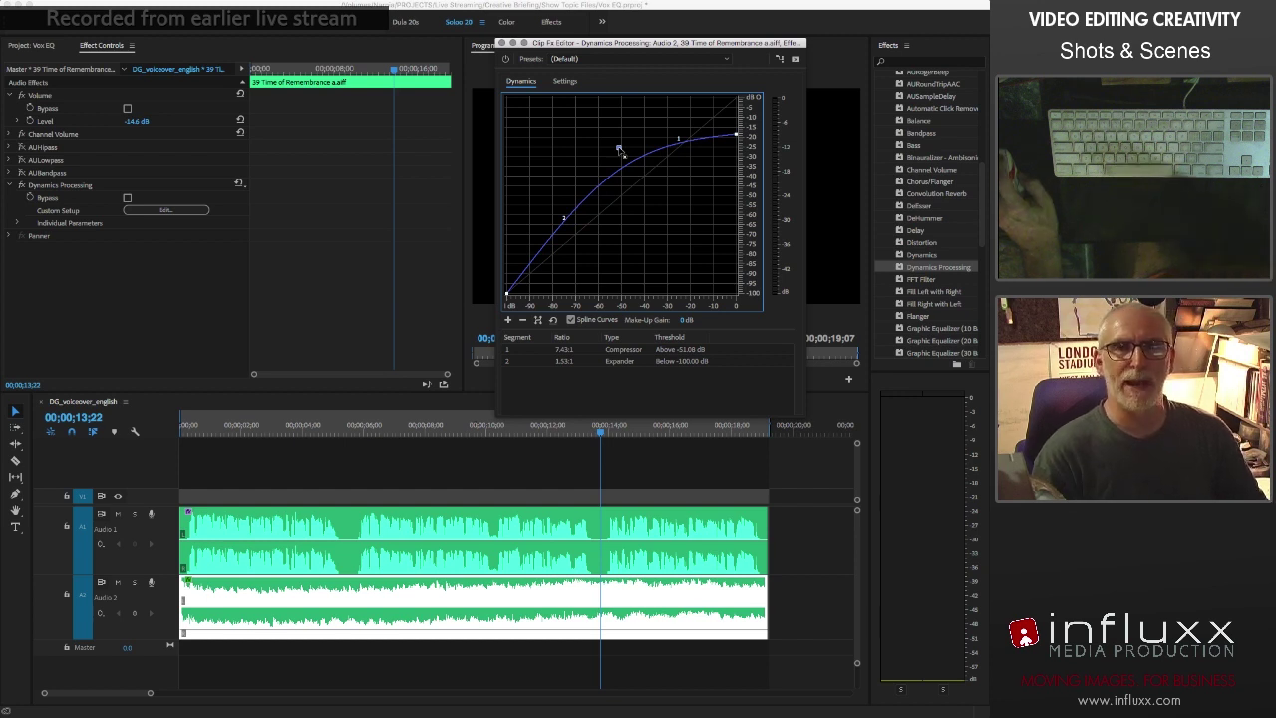
left_click_drag(619, 149, 657, 178)
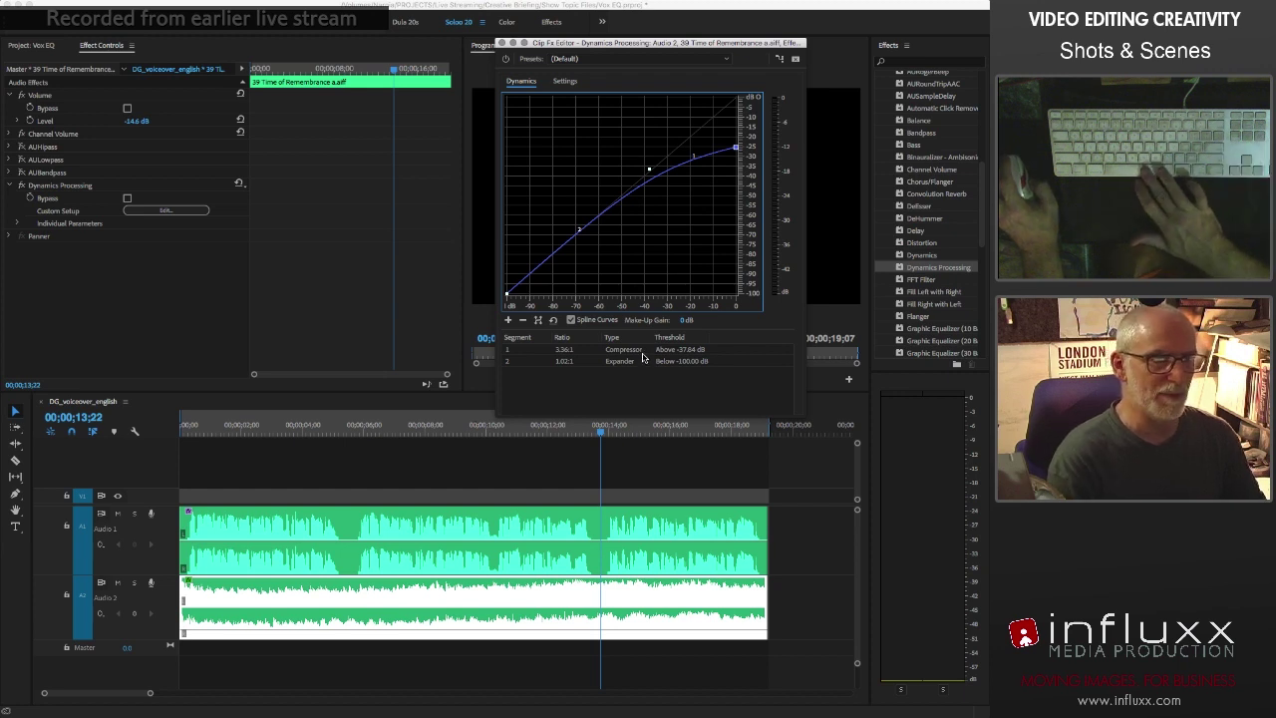
A/B Dynamics Processing during playback, leave it bypassed, and reset Volume Level to 0.0 dB
key("space")
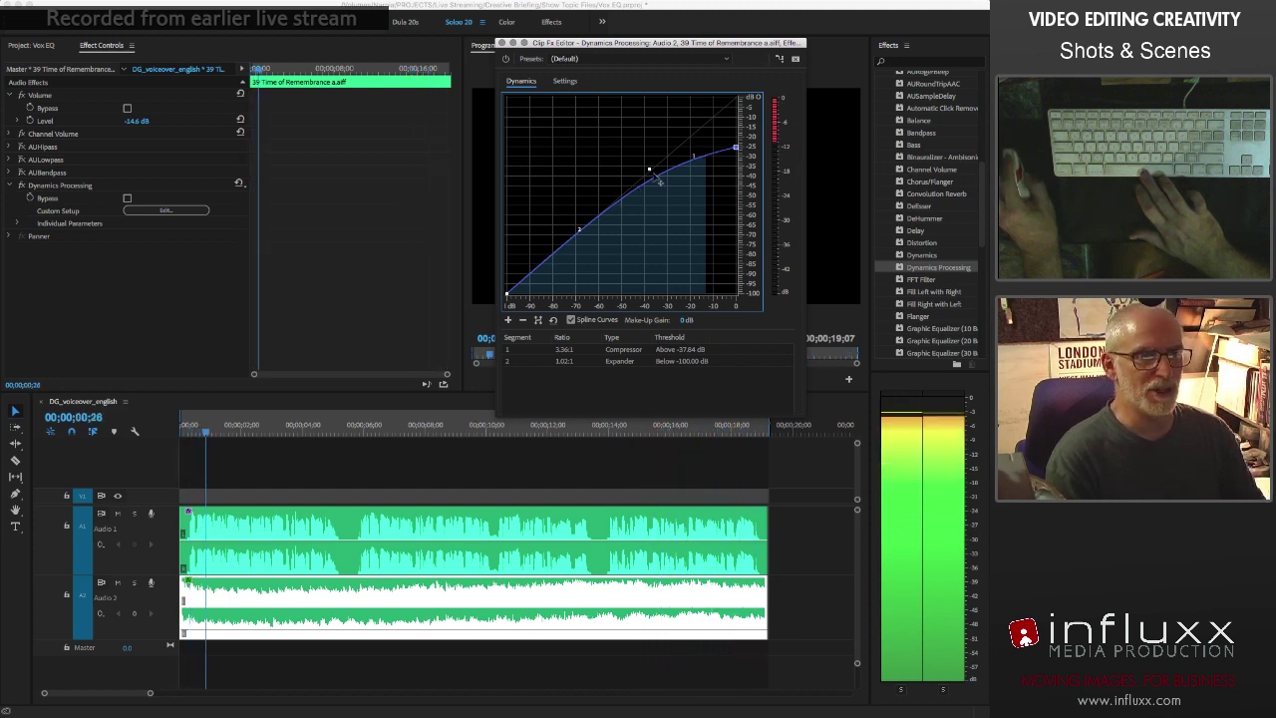
key("space")
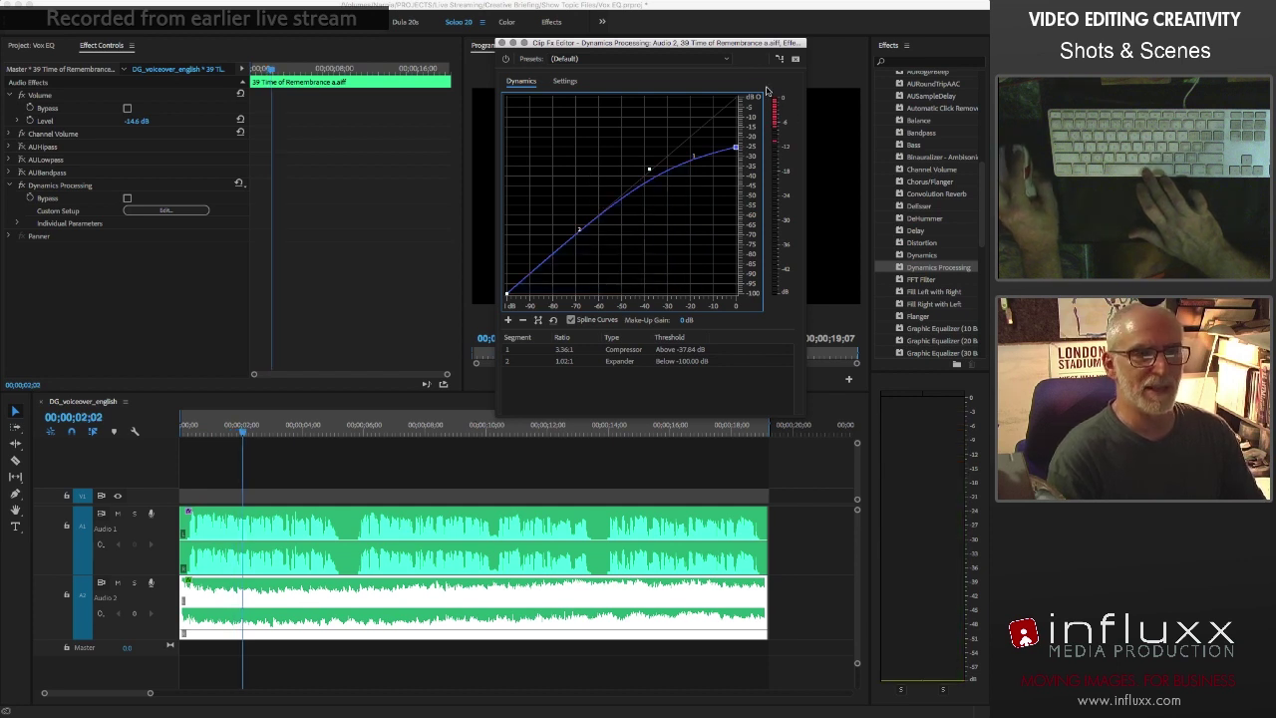
key("space")
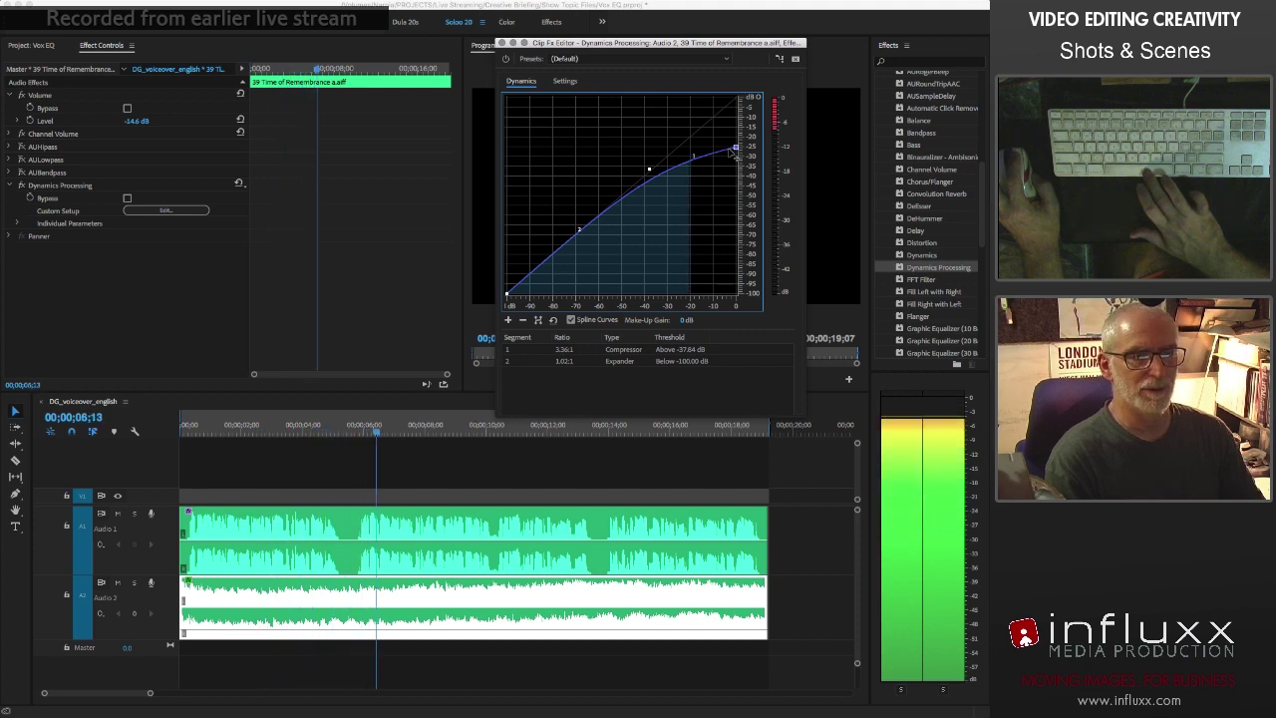
left_click(506, 60)
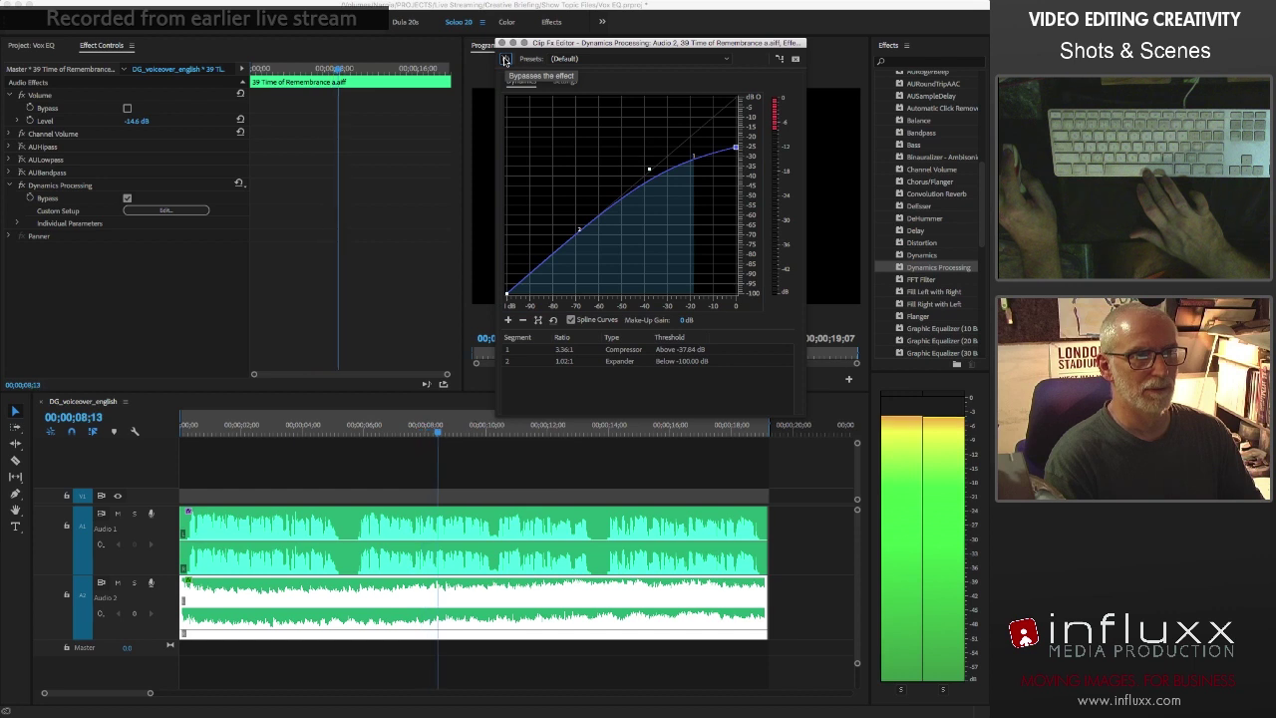
left_click(507, 60)
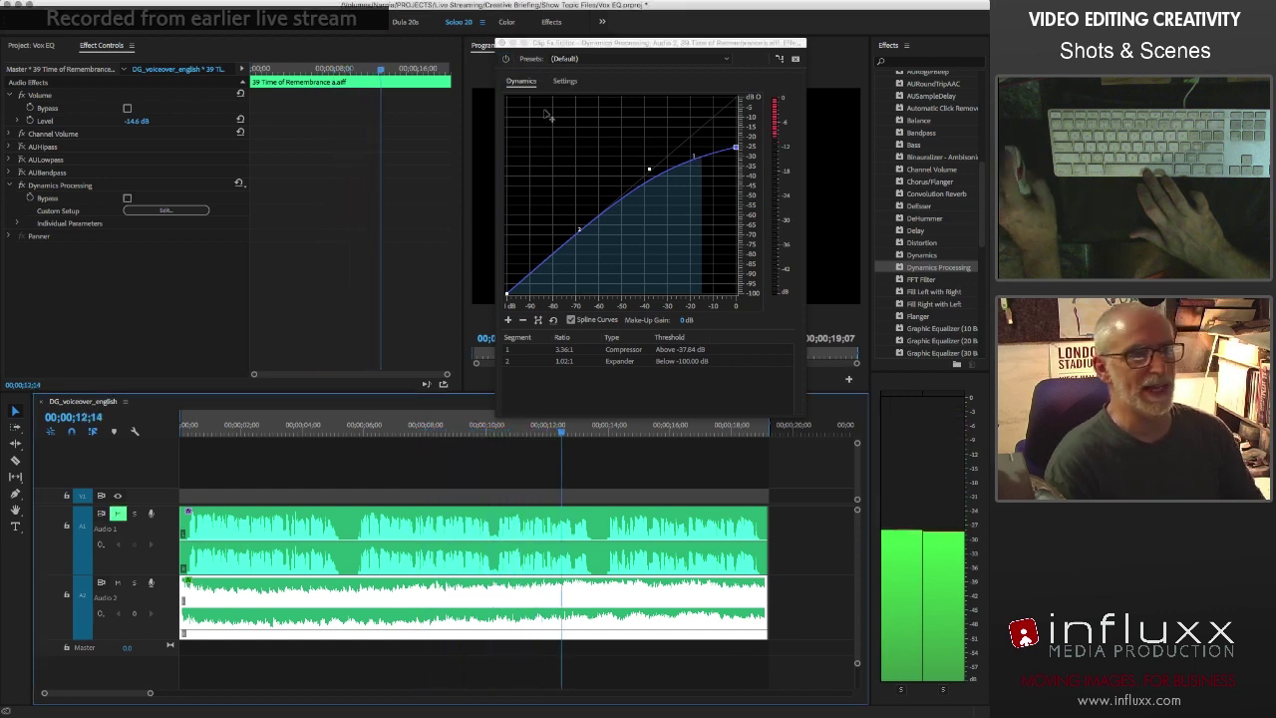
left_click(506, 60)
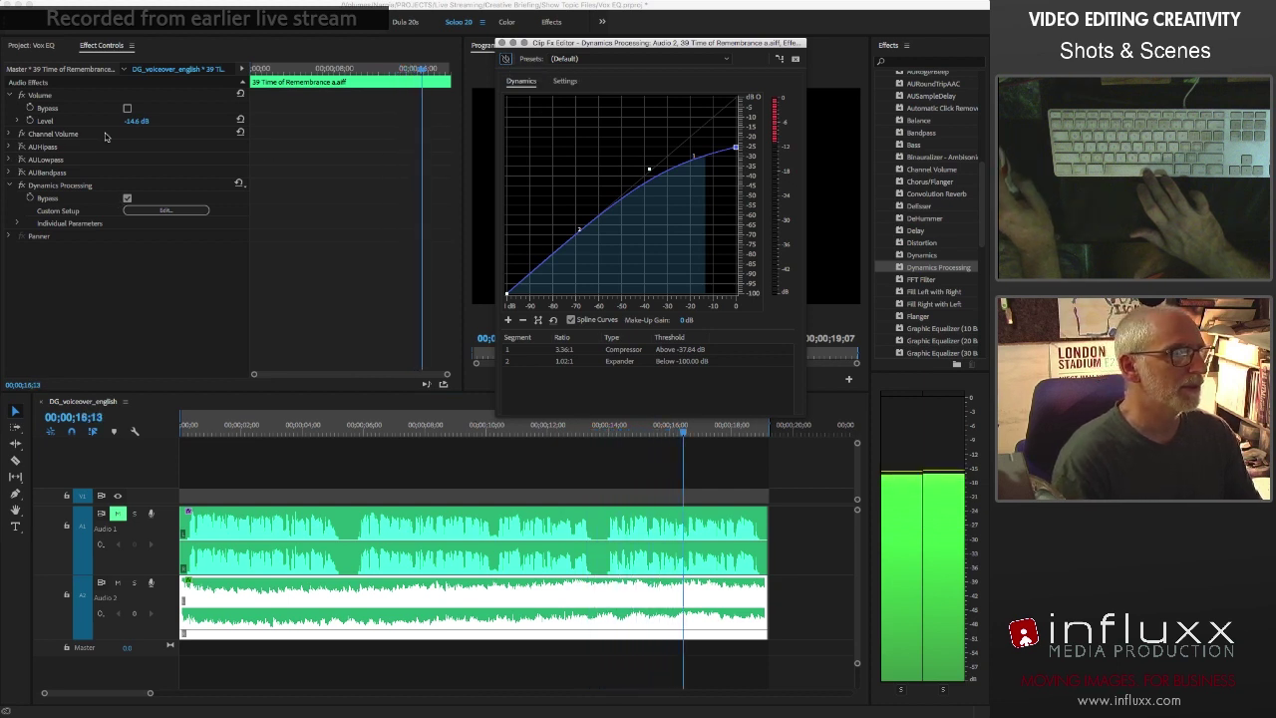
left_click(241, 120)
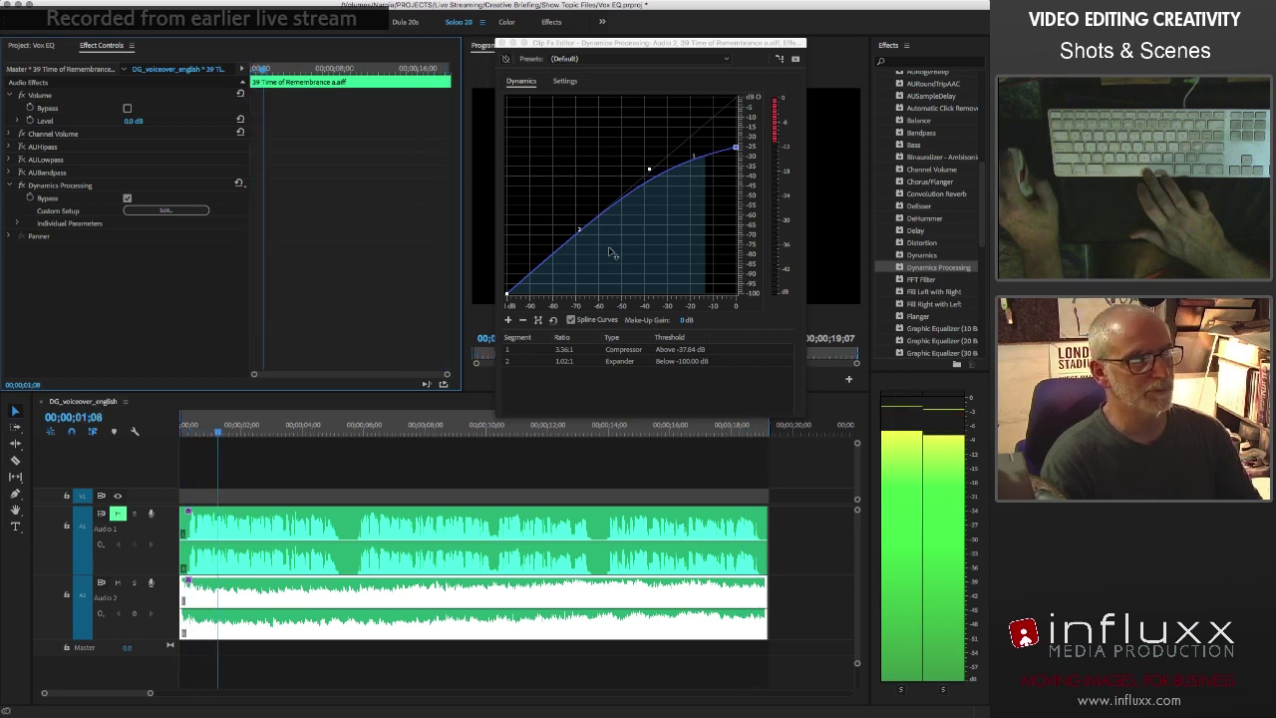
Re-enable Dynamics Processing and adjust the curve's top end for a 6.37:1 ratio above -37.84 dB
left_click_drag(735, 147, 738, 175)
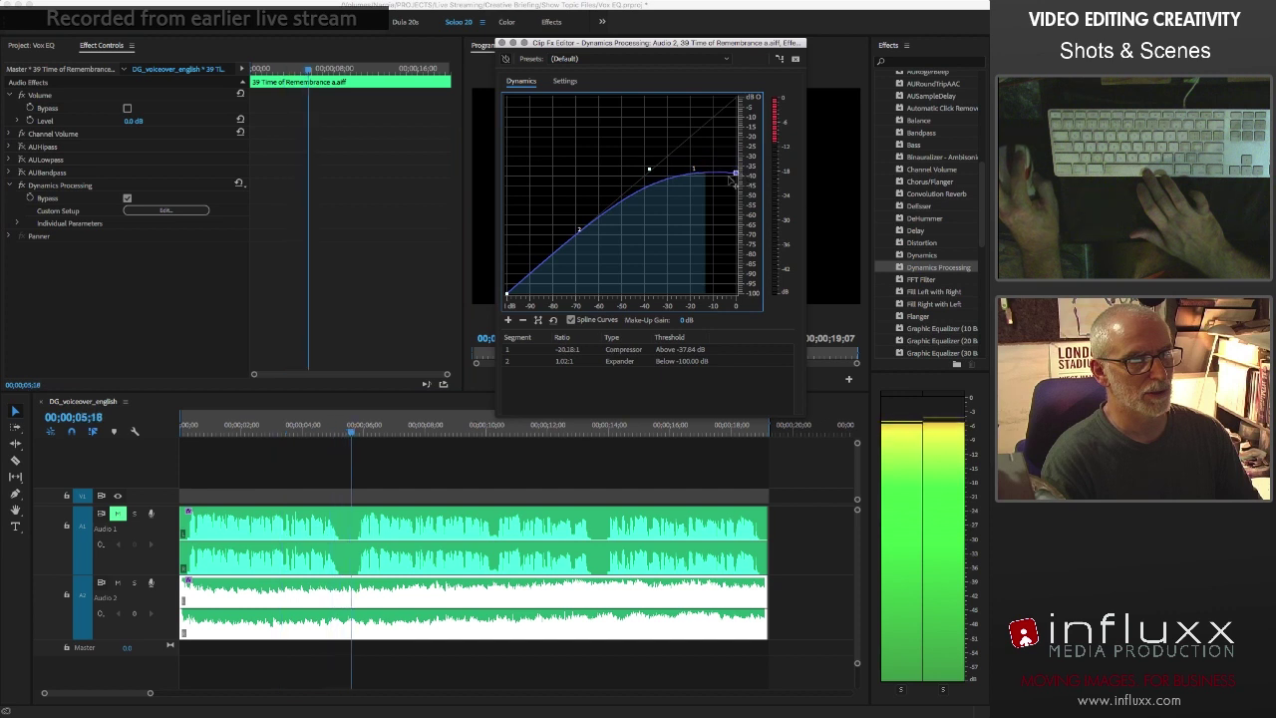
left_click(506, 60)
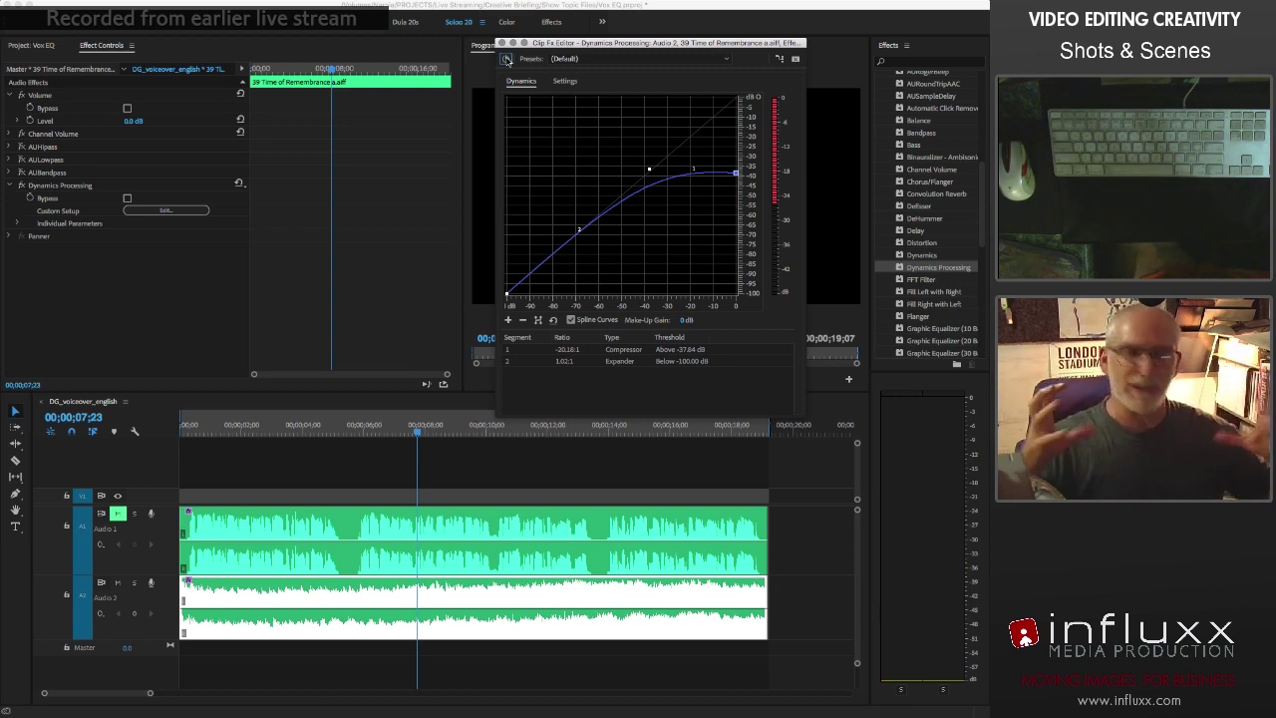
mouse_move(738, 177)
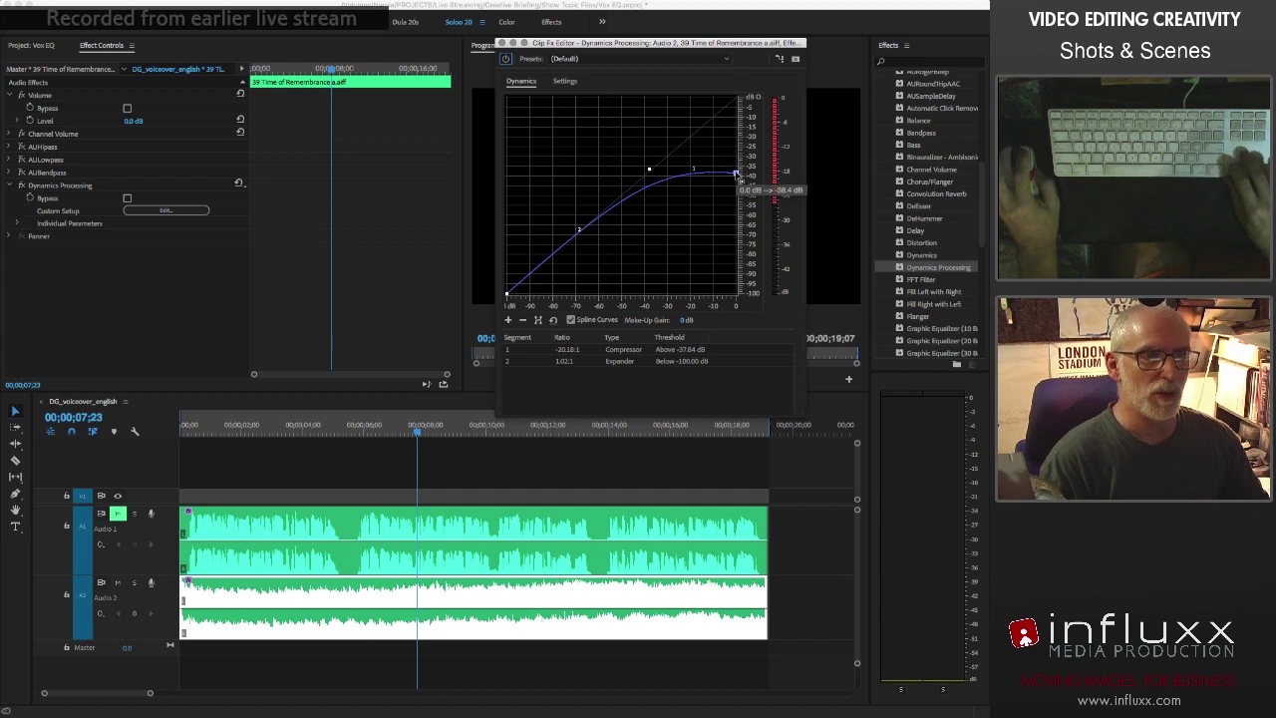
left_click_drag(738, 176, 738, 168)
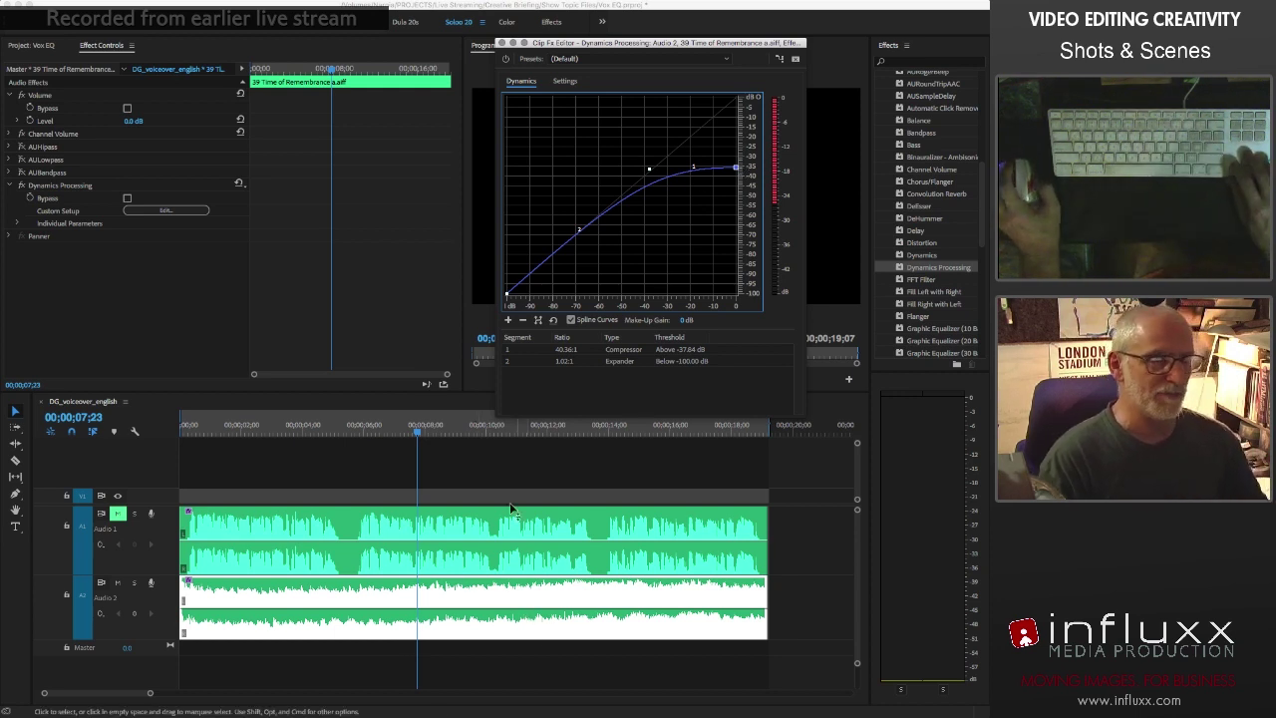
key("space")
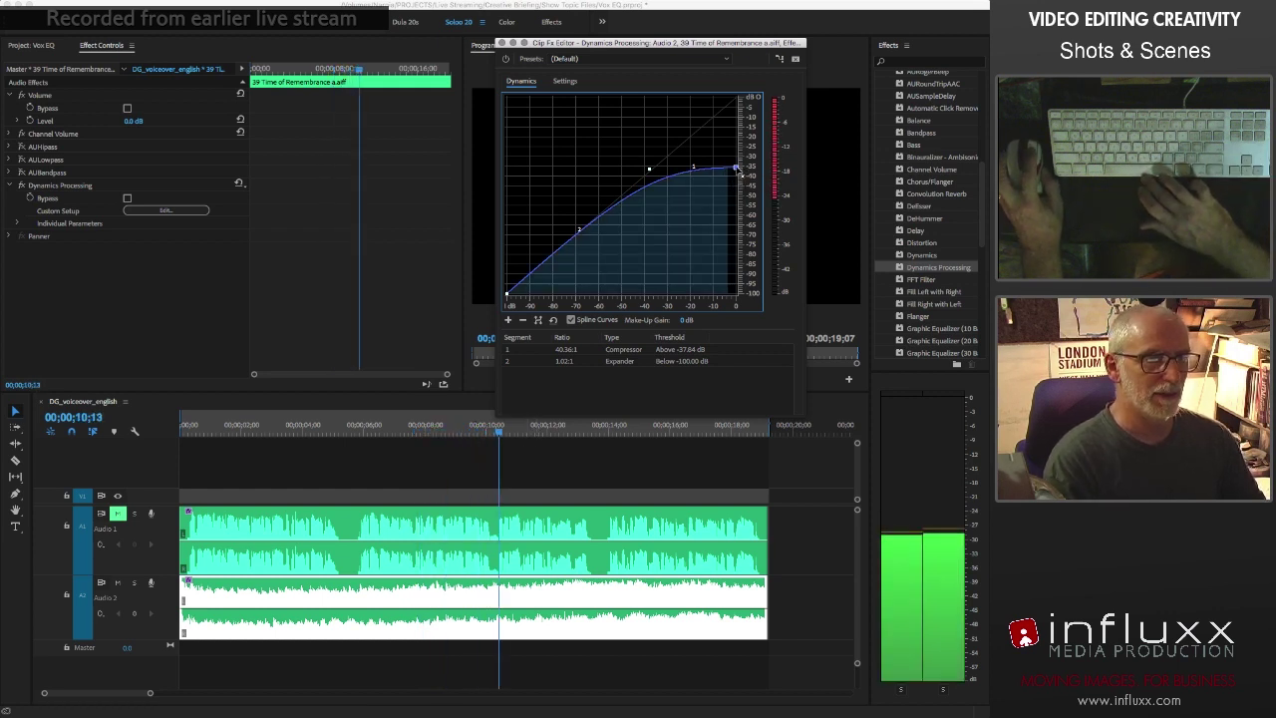
left_click_drag(736, 167, 742, 172)
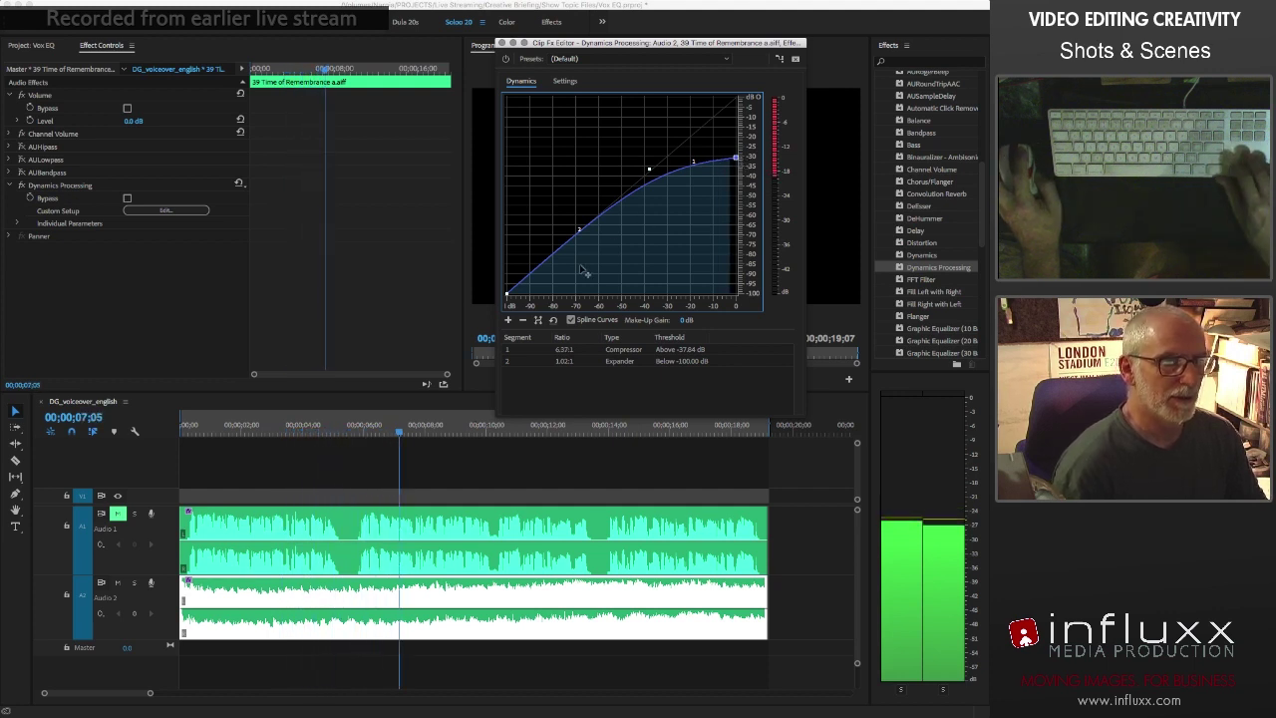
Compare Dynamics Processing bypassed and active, then raise Make-Up Gain to 7 dB
left_click(506, 58)
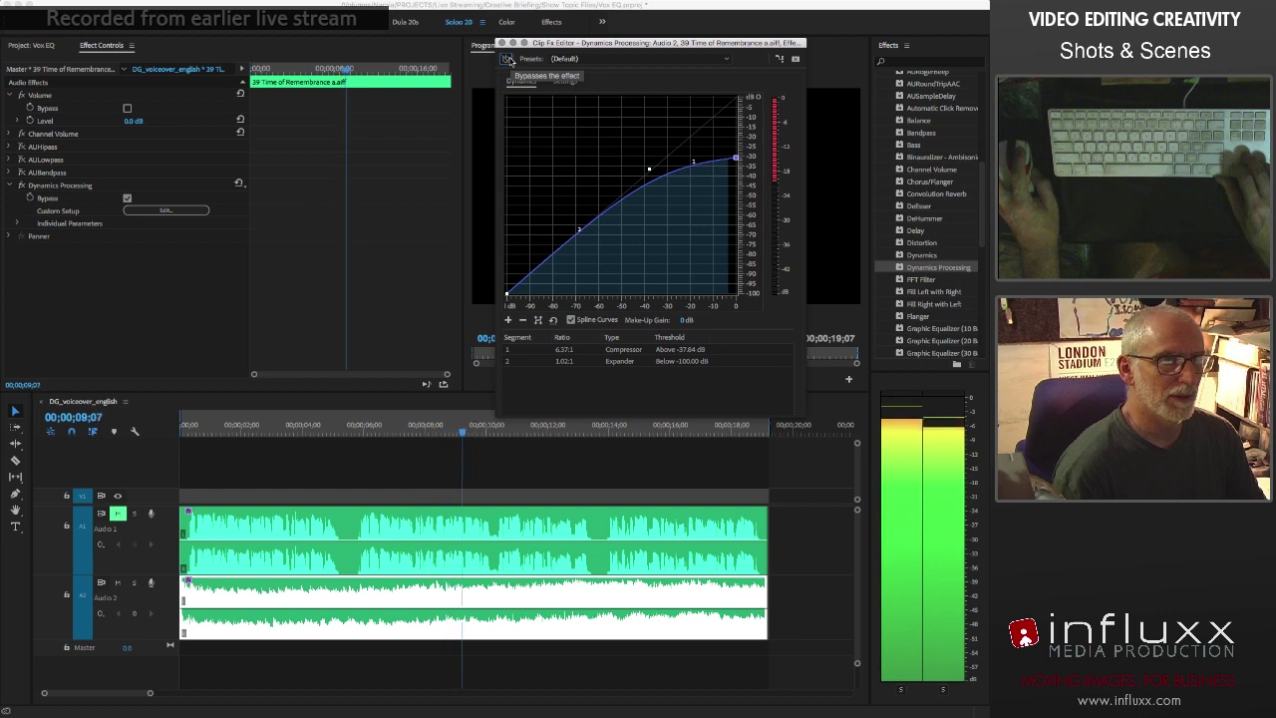
left_click(506, 58)
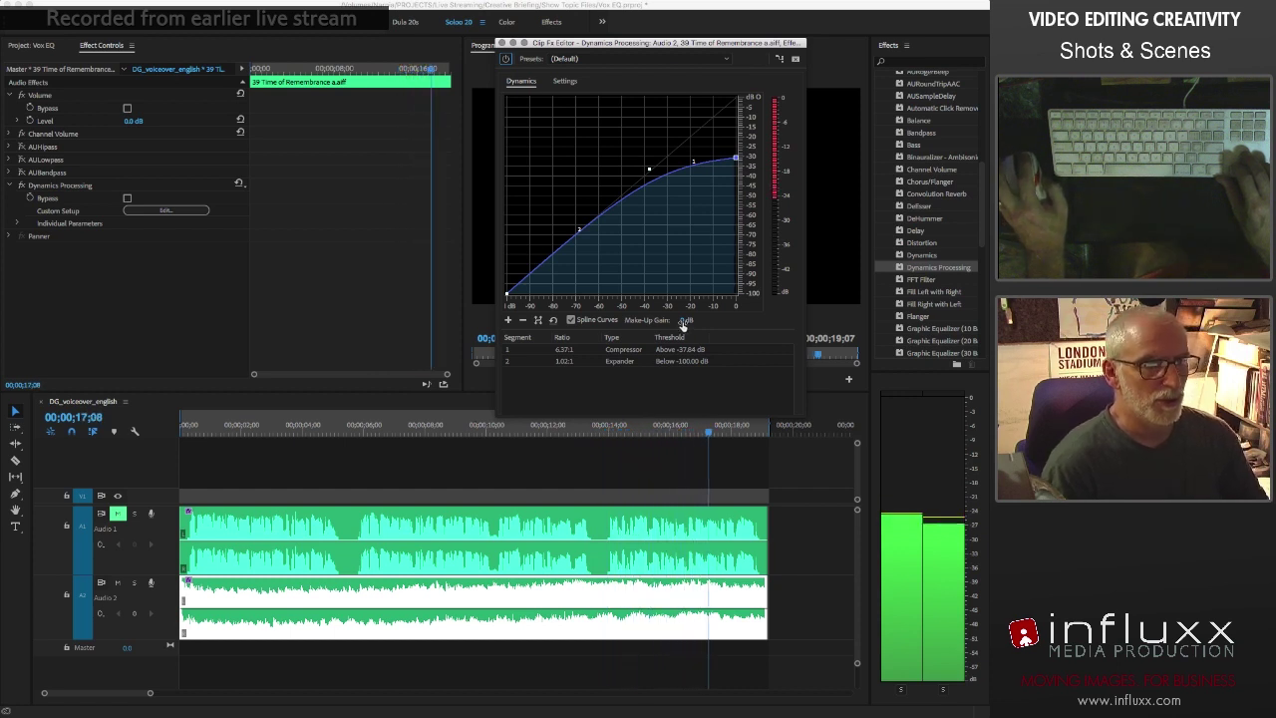
left_click_drag(684, 325, 658, 159)
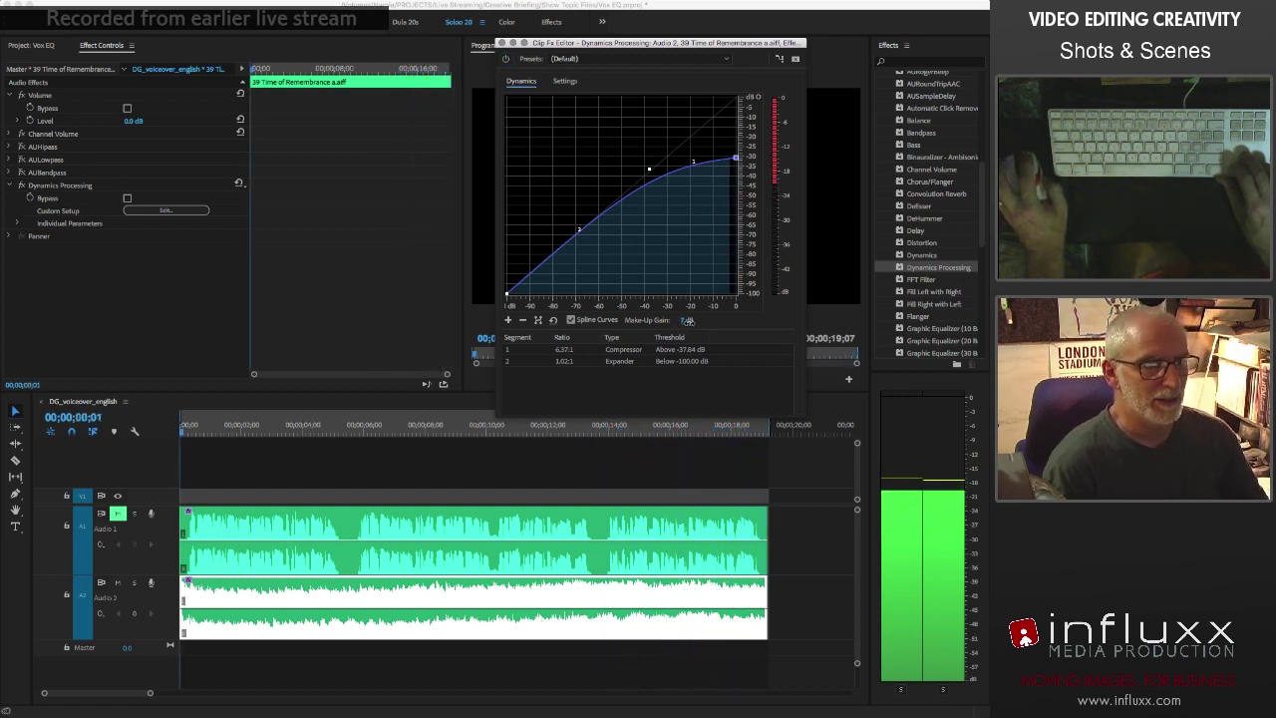
Lower the compressor threshold to -43.76 dB and steepen the ratio to 12.74:1
left_click(565, 82)
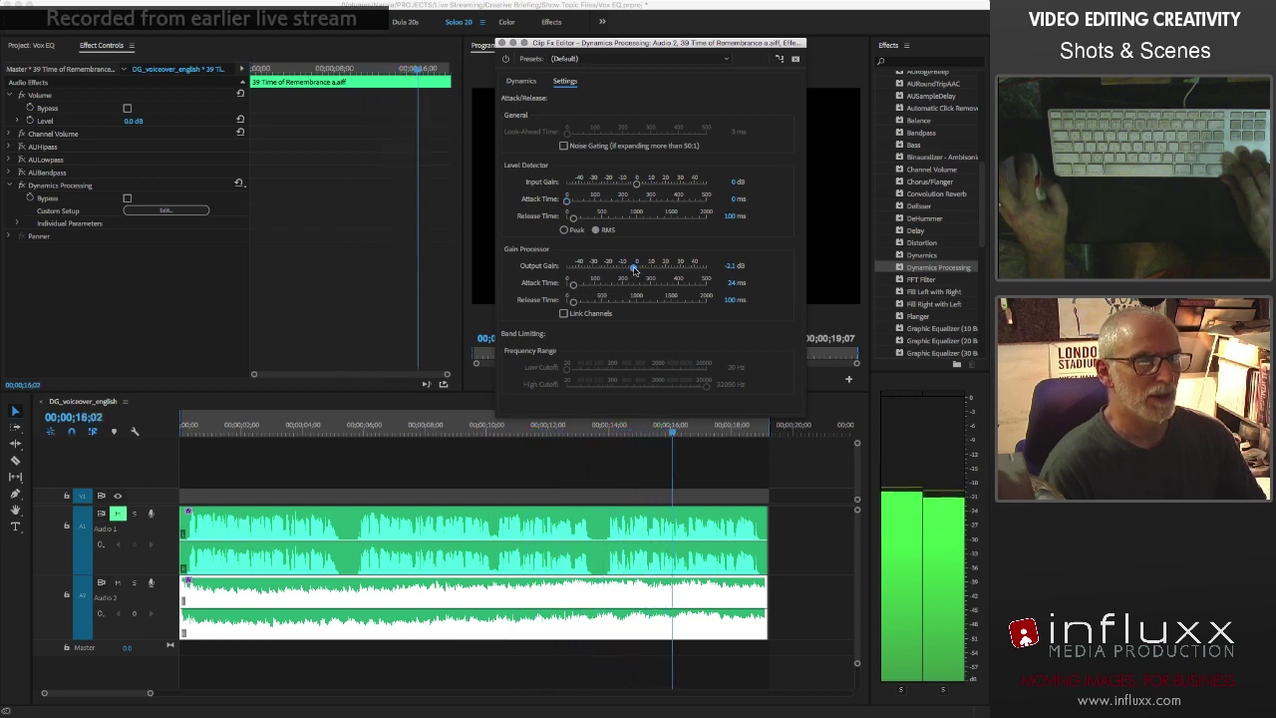
left_click(522, 84)
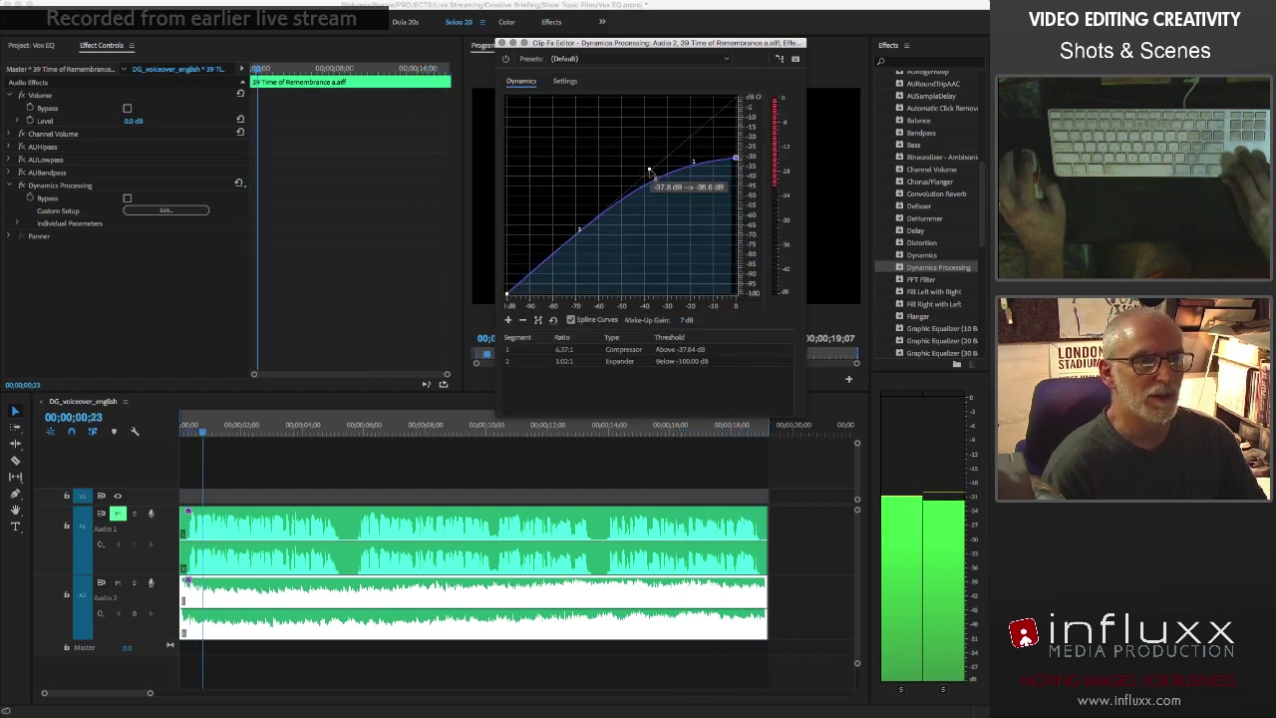
left_click_drag(649, 172, 635, 182)
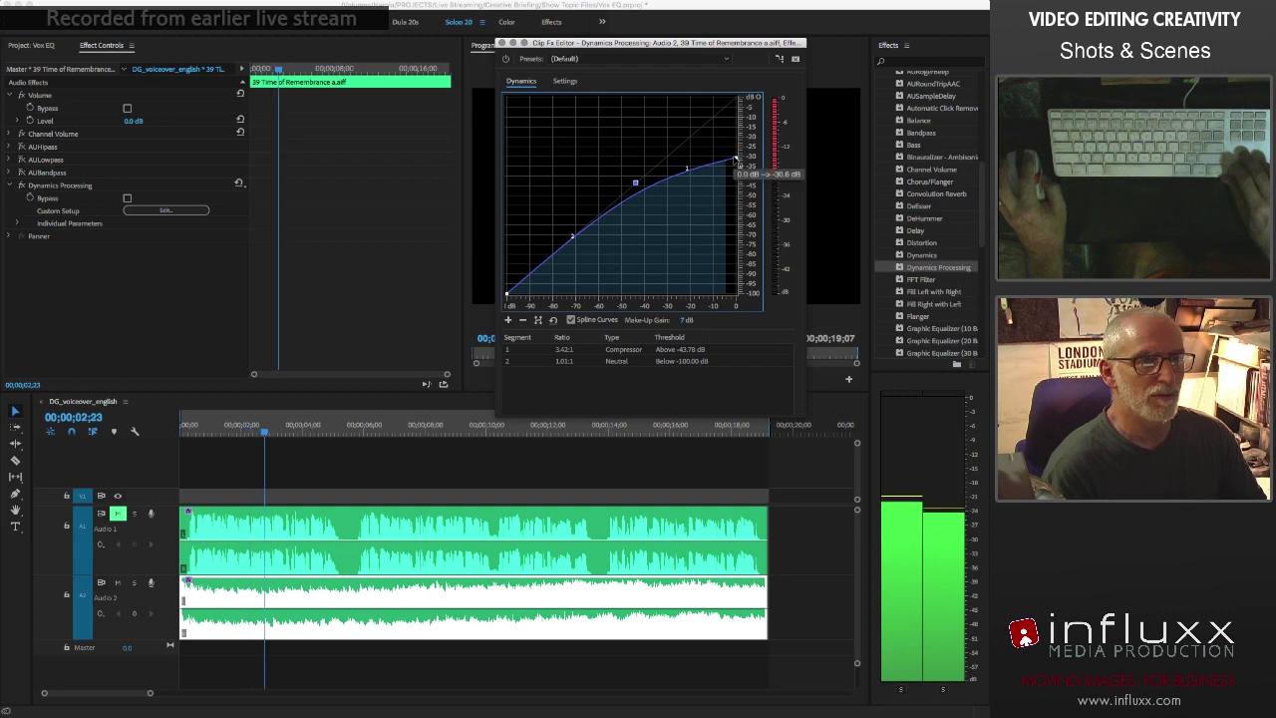
left_click_drag(736, 170, 736, 176)
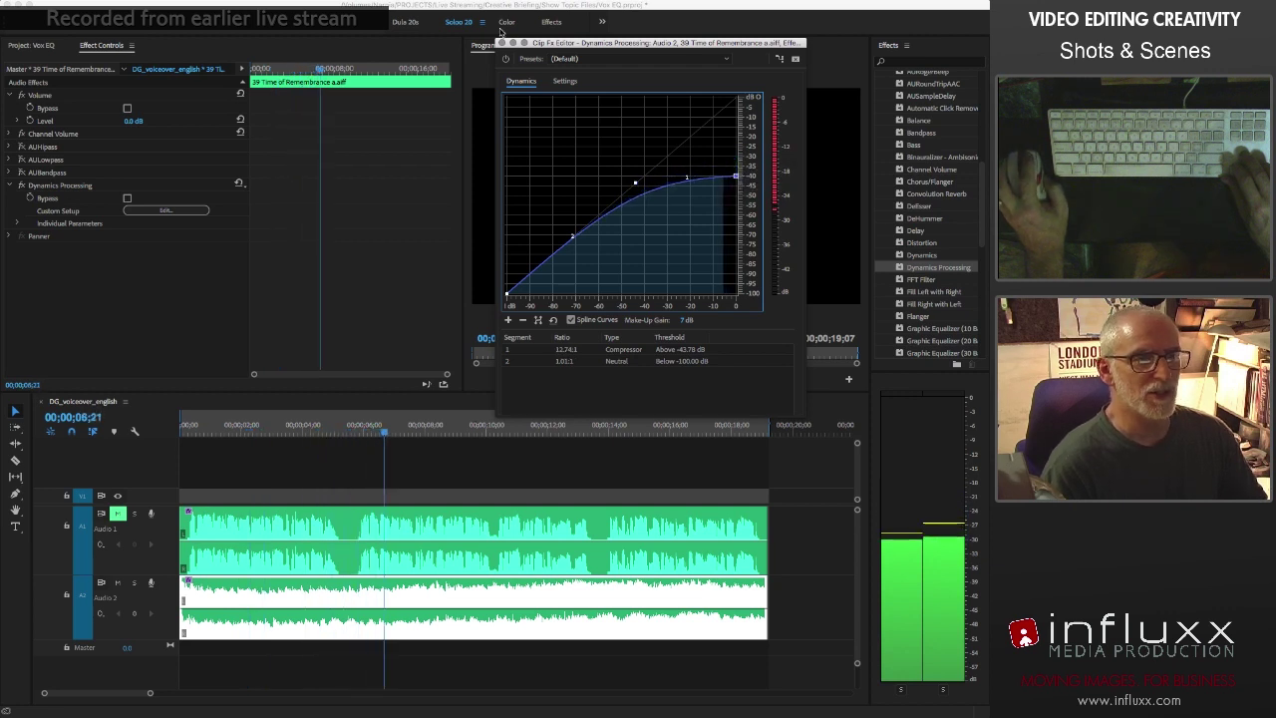
left_click(566, 81)
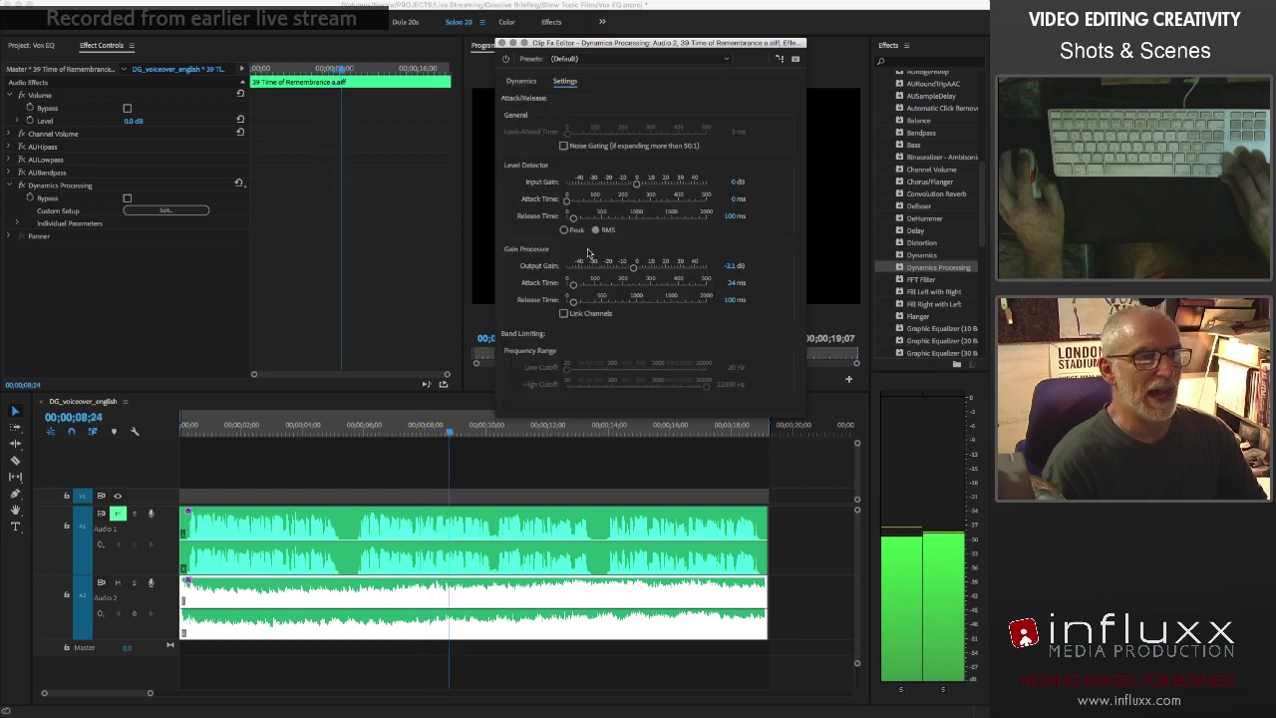
Set Dynamics Processing Output Gain to 3 dB and Input Gain to -3 dB
left_click_drag(633, 267, 637, 269)
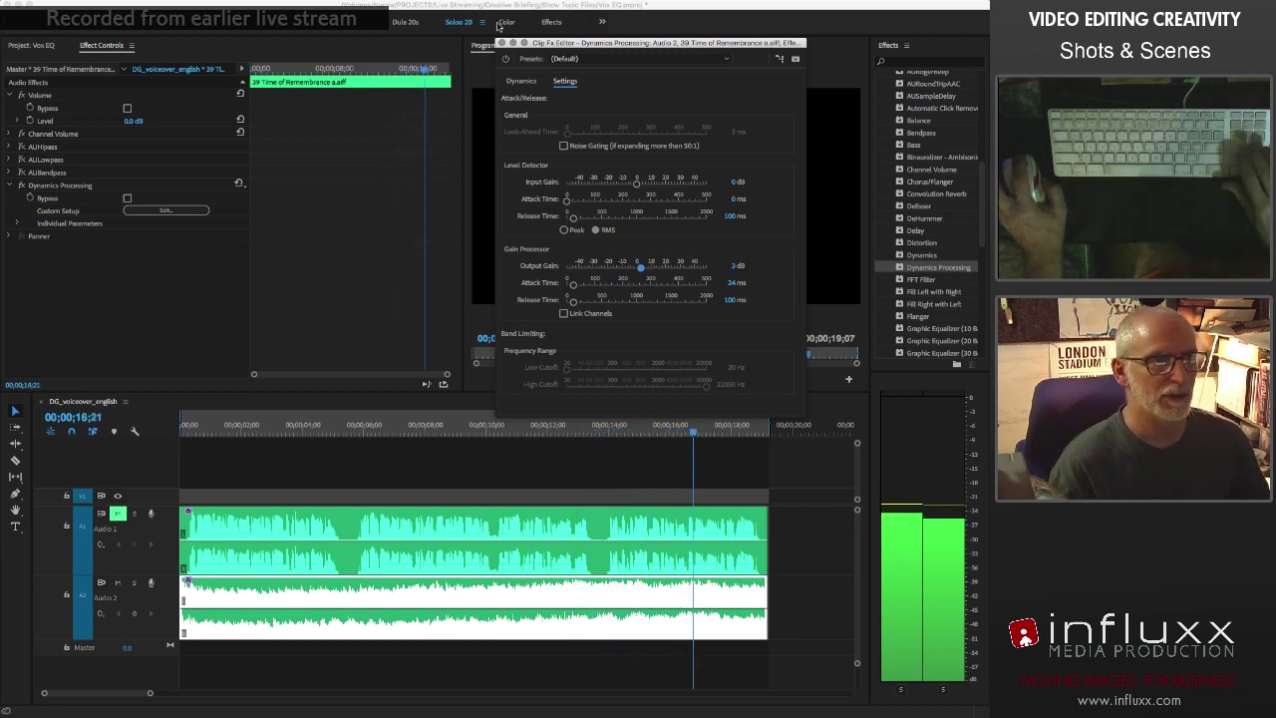
left_click(505, 59)
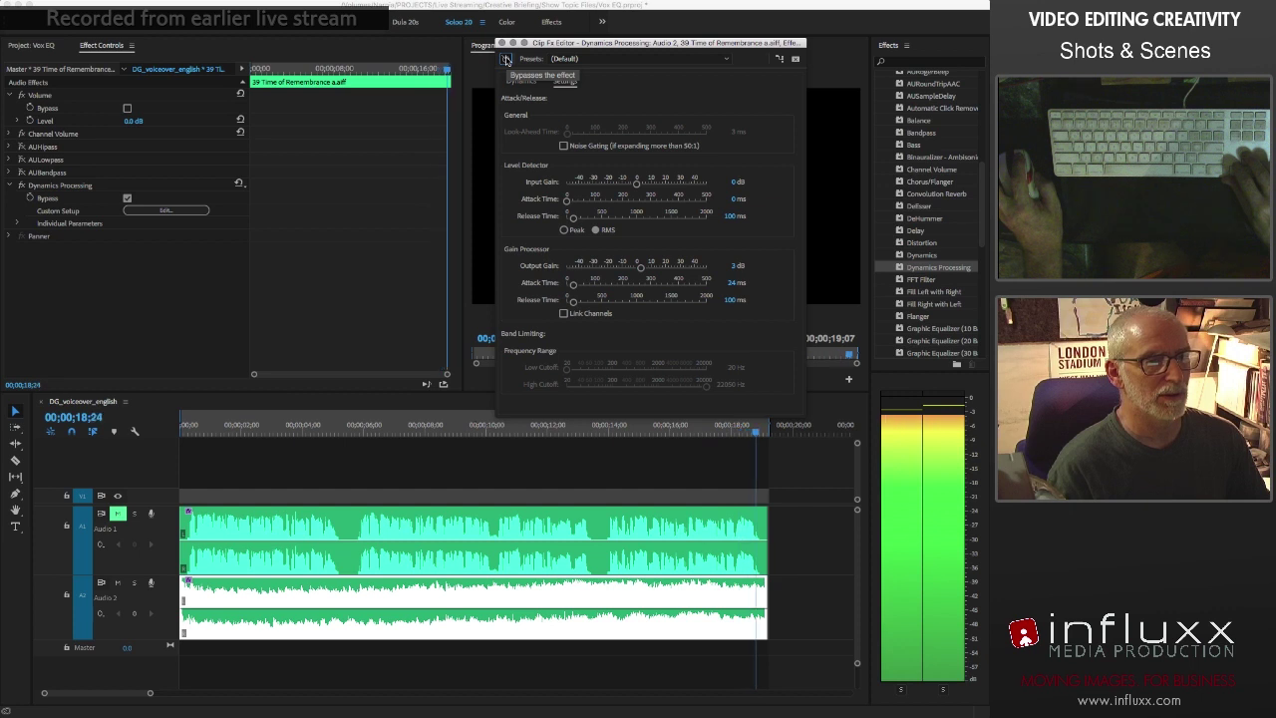
left_click(506, 60)
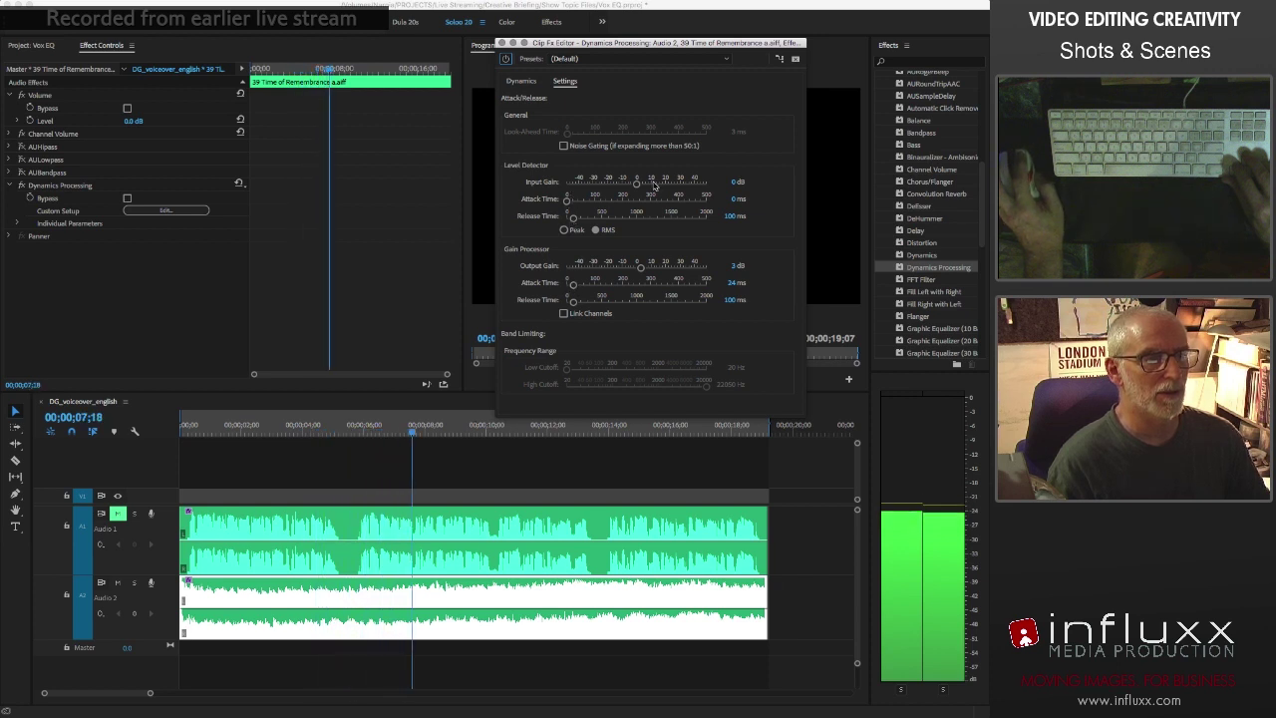
mouse_move(637, 183)
left_mouse_down()
mouse_move(621, 185)
mouse_move(633, 185)
left_mouse_up()
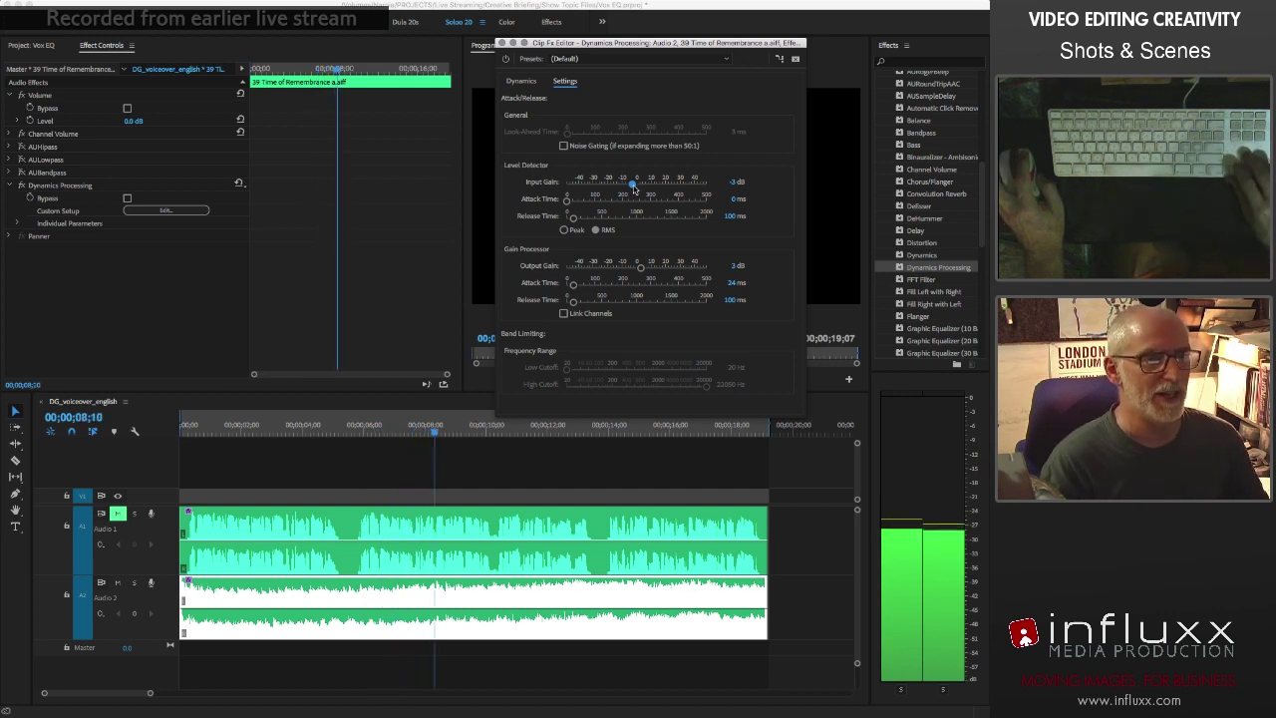
left_click(526, 82)
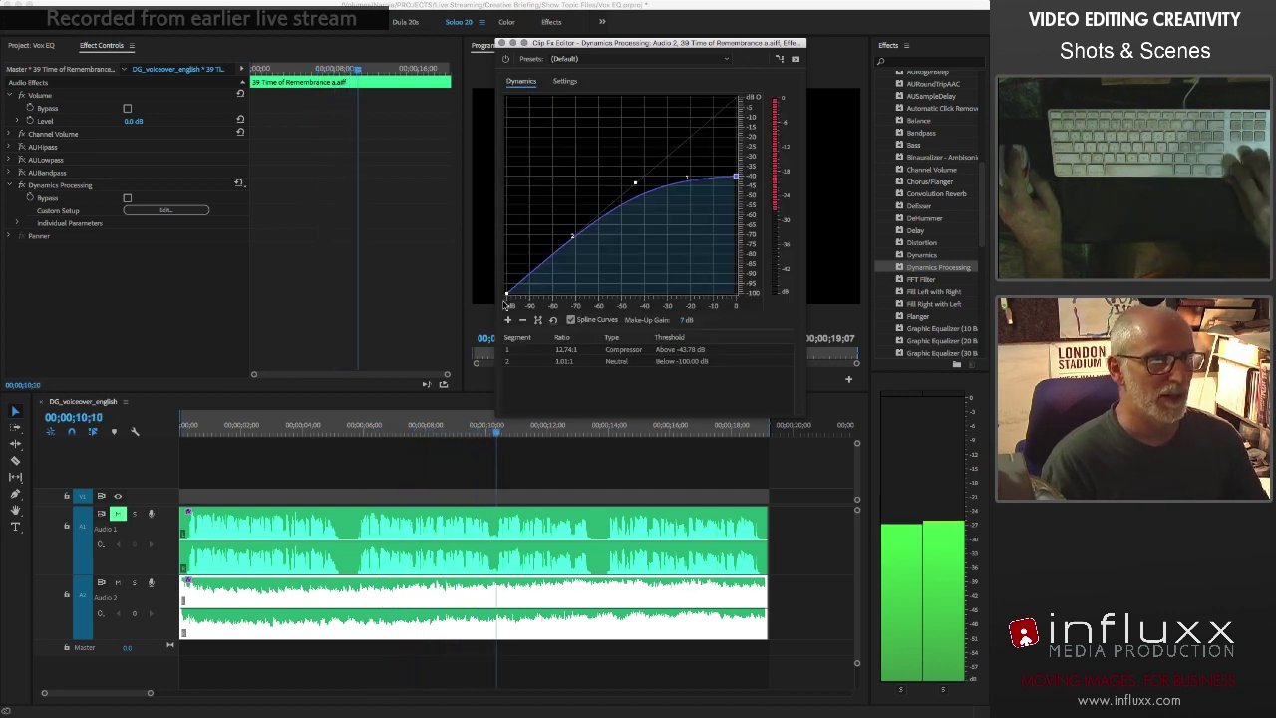
Lower the Dynamics Processing threshold point to about -54 dB and nudge the curve's top-right end down
mouse_move(509, 295)
left_mouse_down()
mouse_move(505, 250)
mouse_move(510, 297)
left_mouse_up()
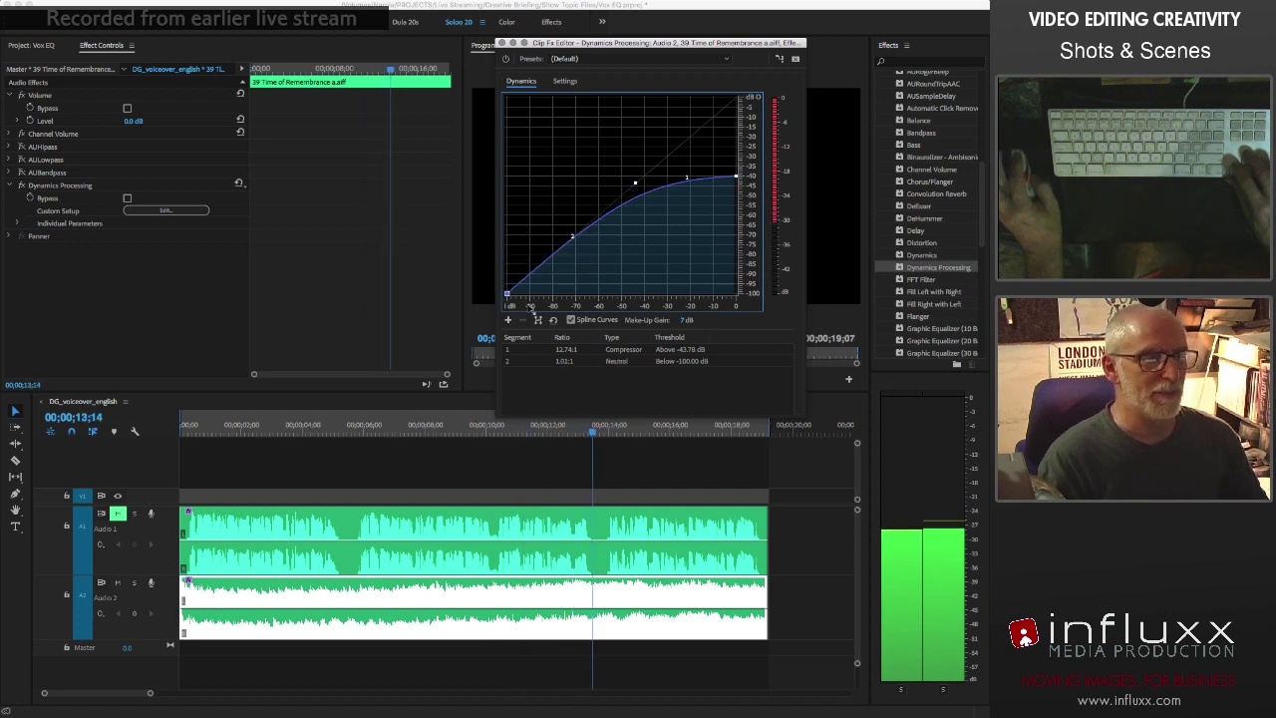
mouse_move(636, 187)
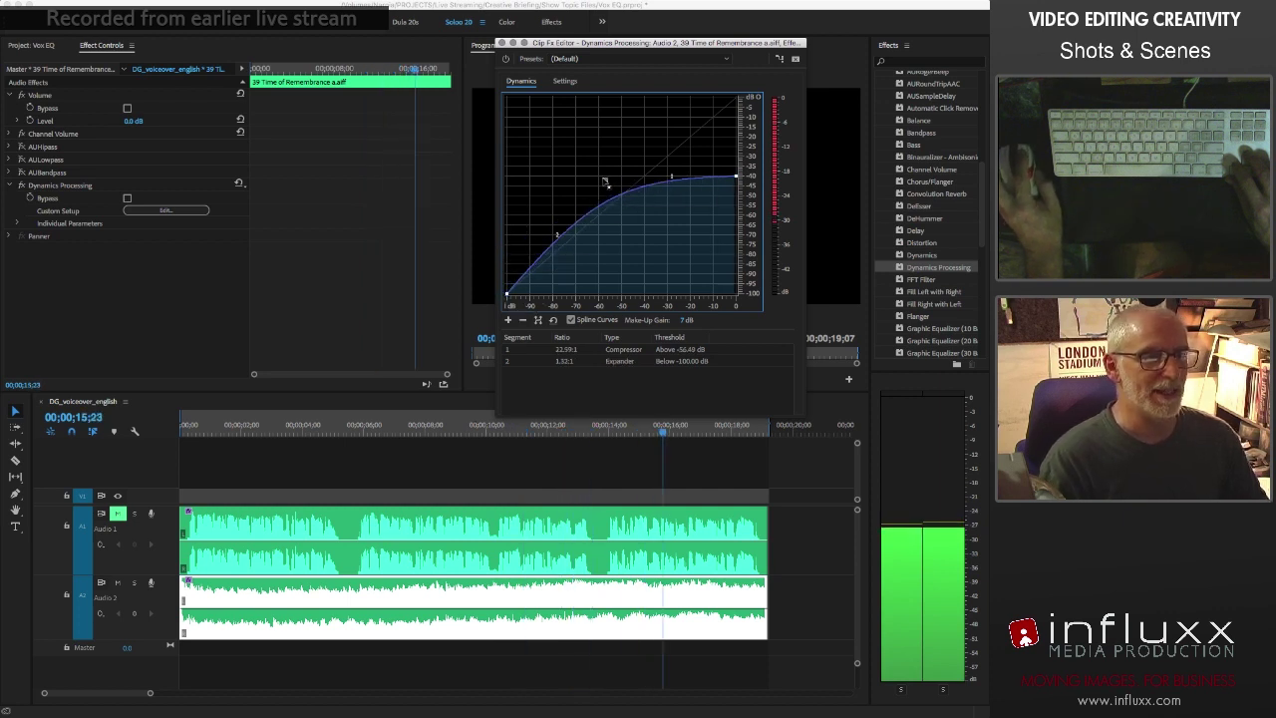
left_click_drag(587, 173, 616, 193)
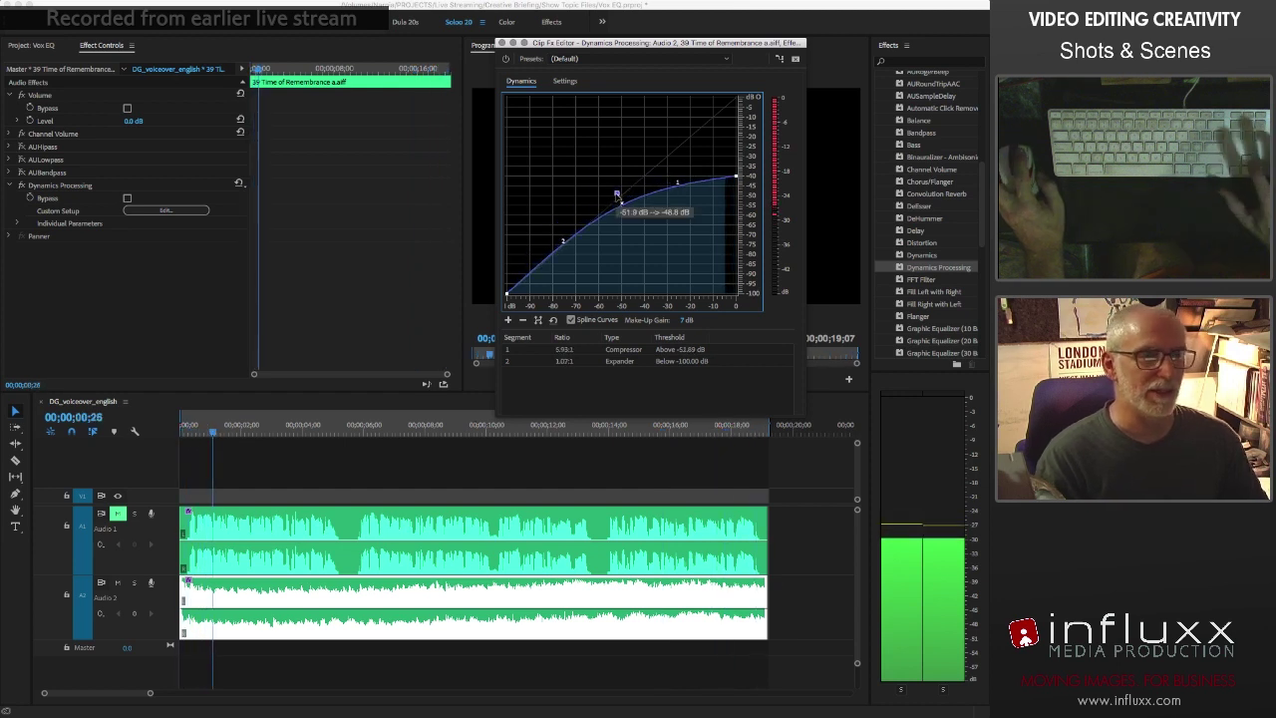
left_click_drag(616, 192, 612, 197)
left_click_drag(735, 178, 736, 180)
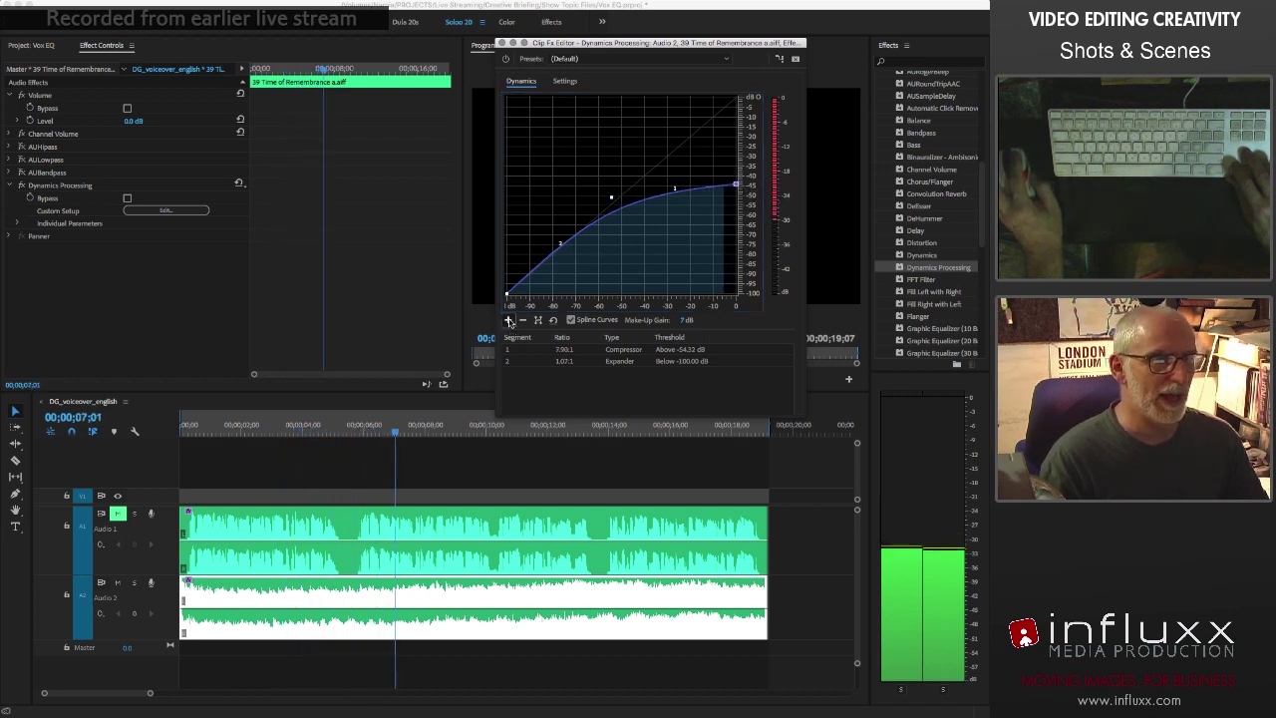
Add a third control point to the curve and shift it slightly left after dismissing a duplicate-point warning
double_click(735, 183)
left_click(530, 224)
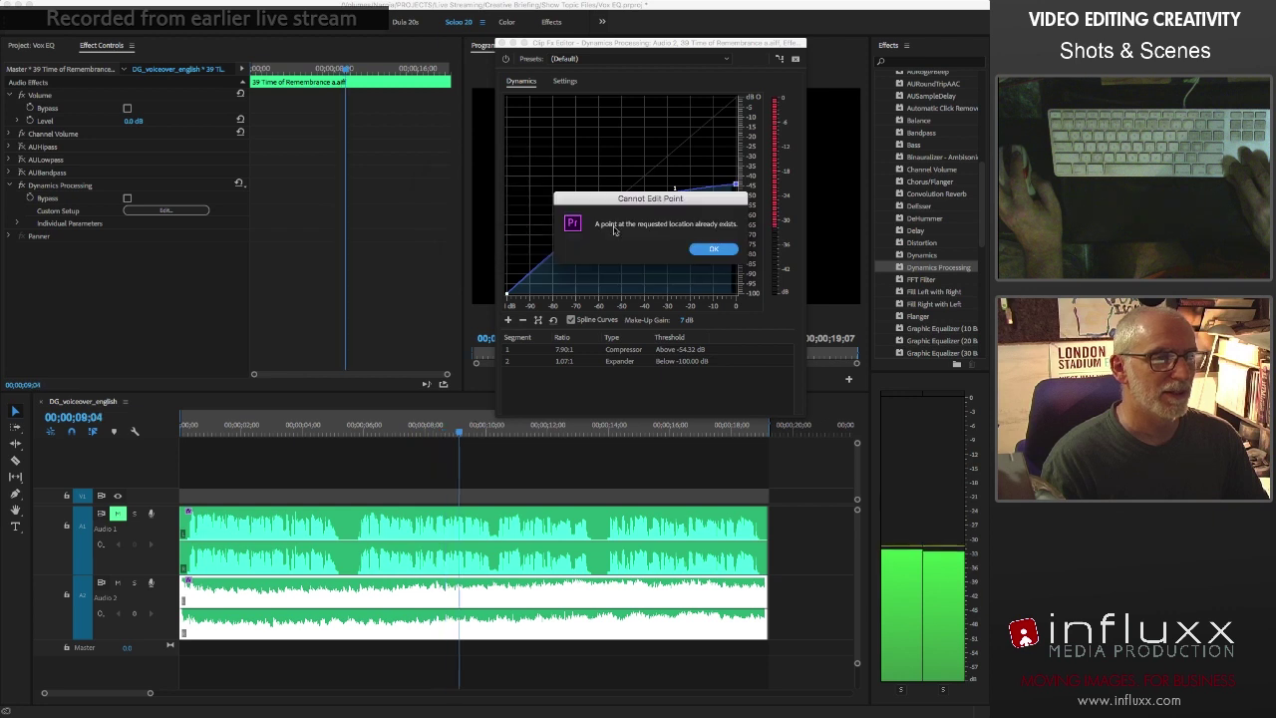
left_click(710, 248)
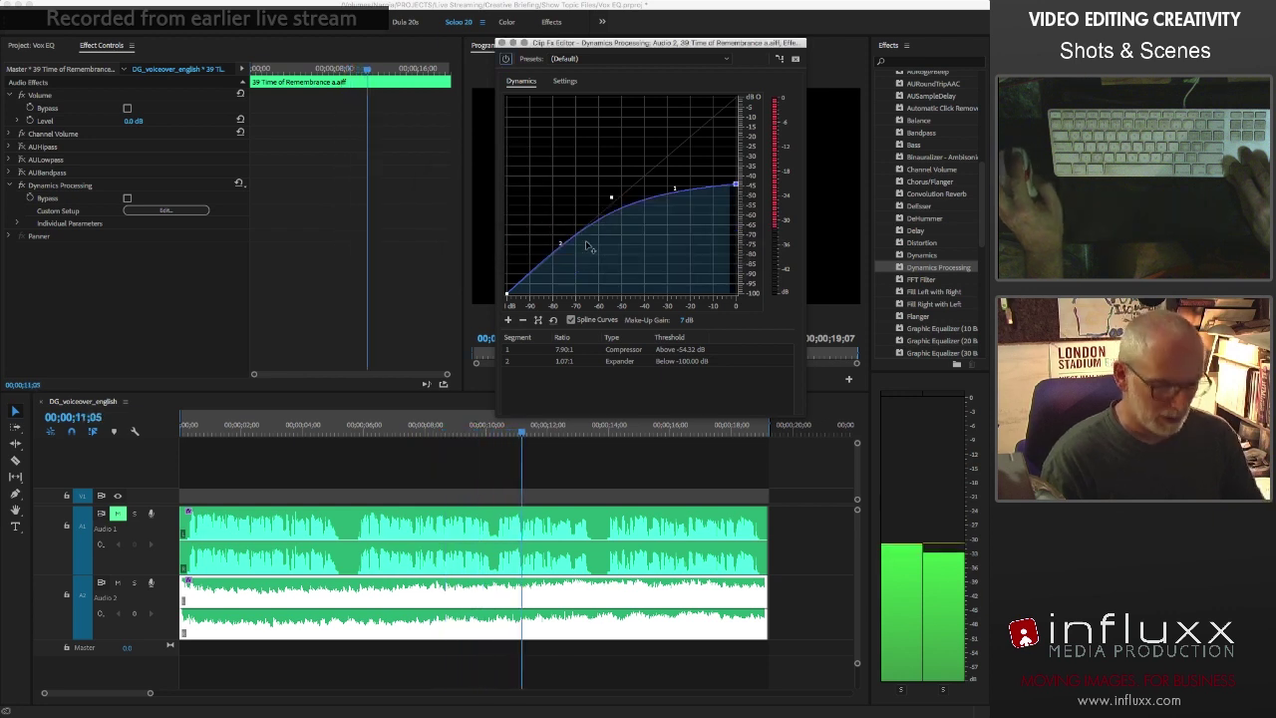
left_click(581, 242)
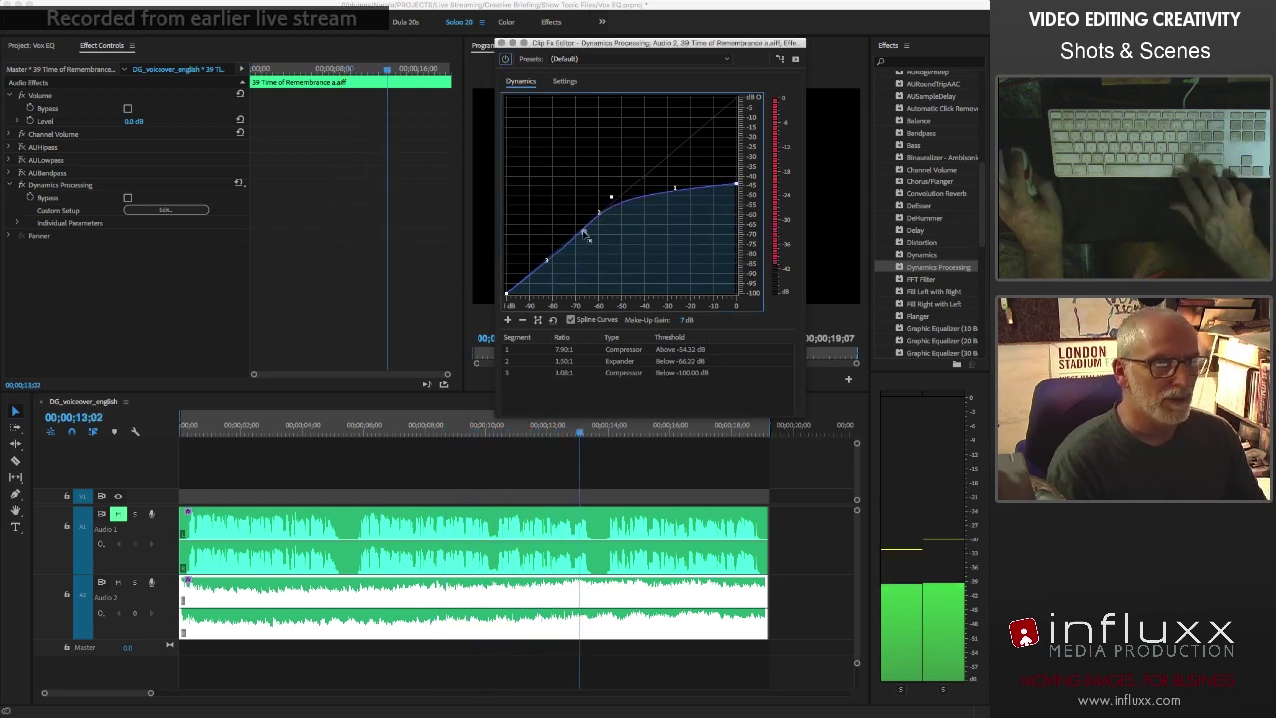
left_click_drag(586, 237, 576, 234)
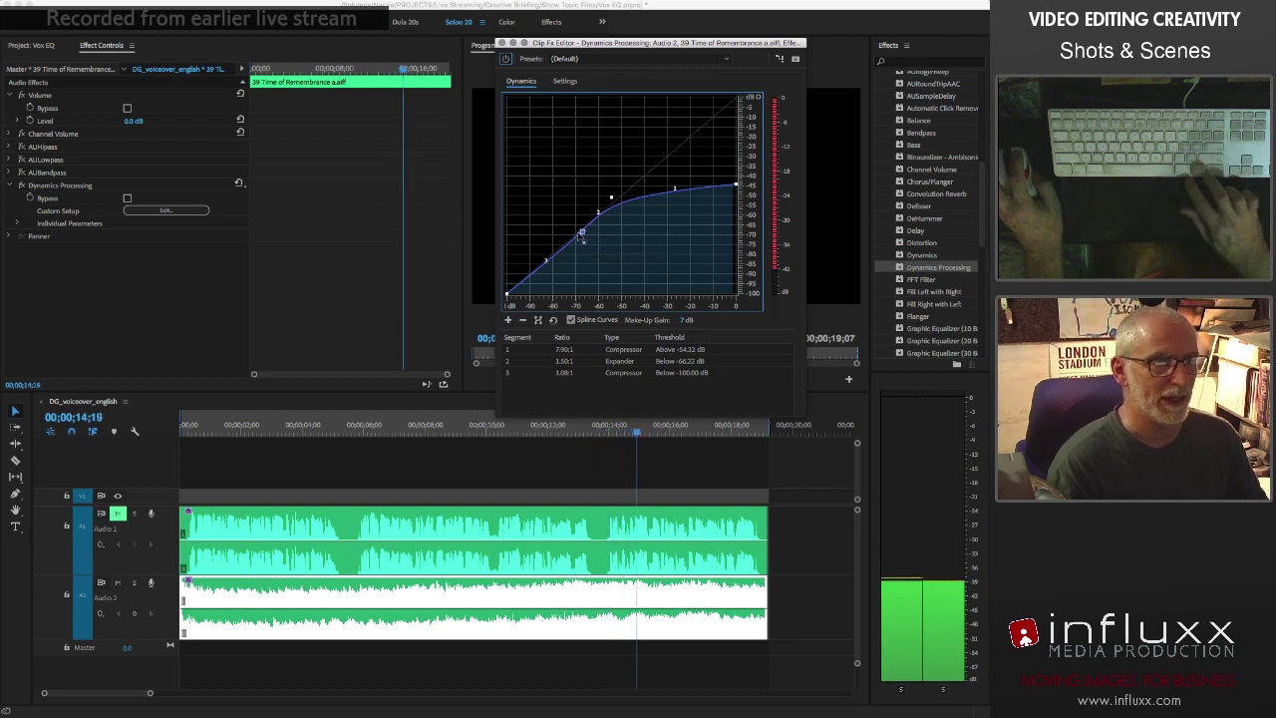
Drag the knee, right end and lower points into an arch compressing above about -29.73 dB
double_click(575, 233)
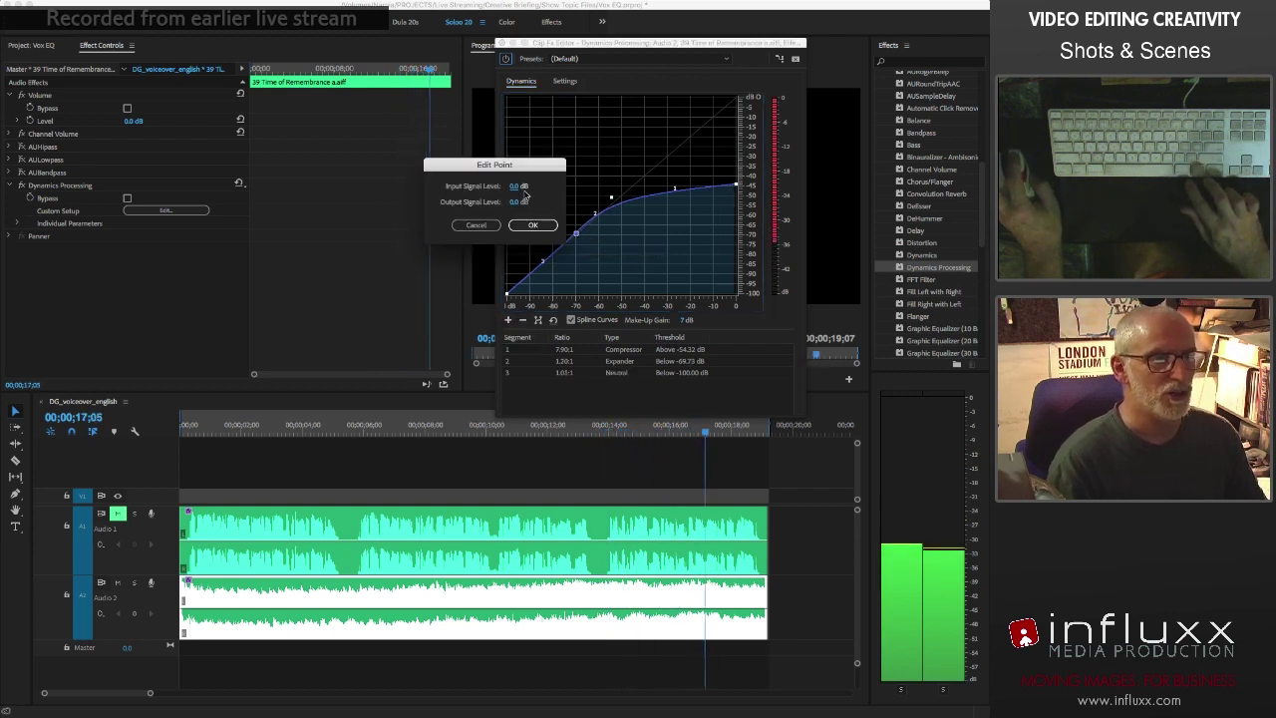
left_click(476, 224)
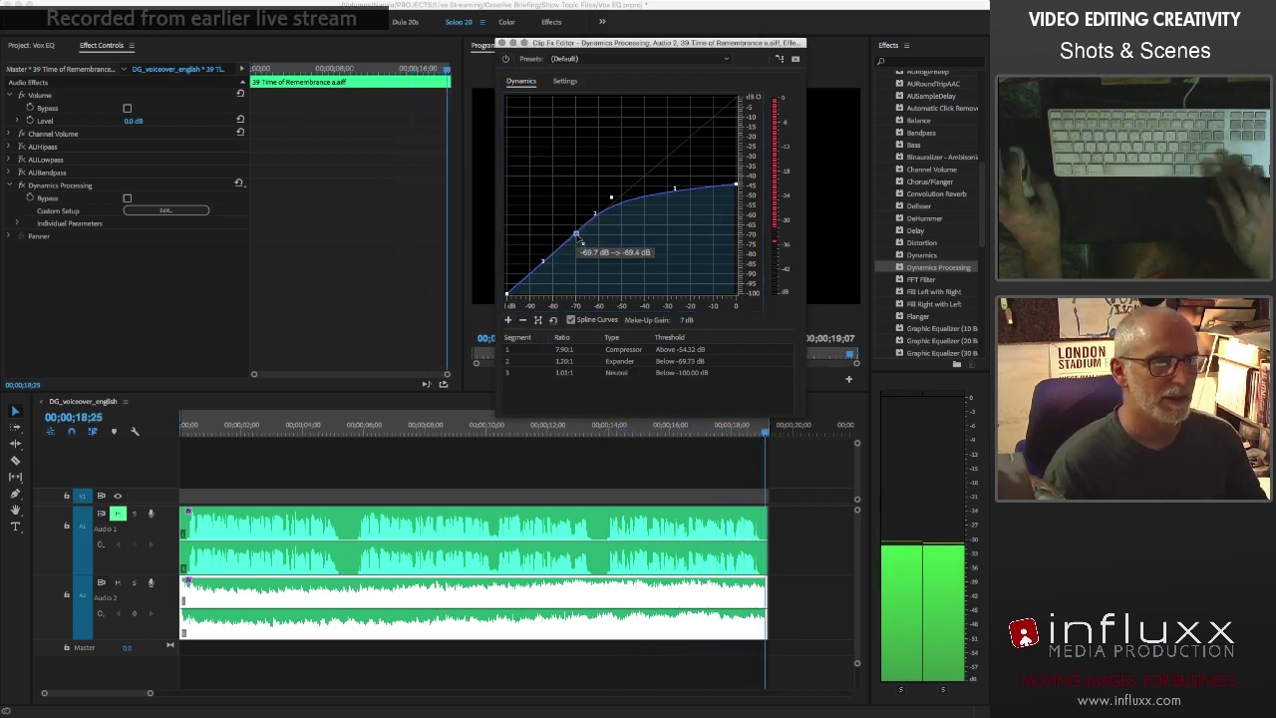
left_click_drag(576, 233, 588, 225)
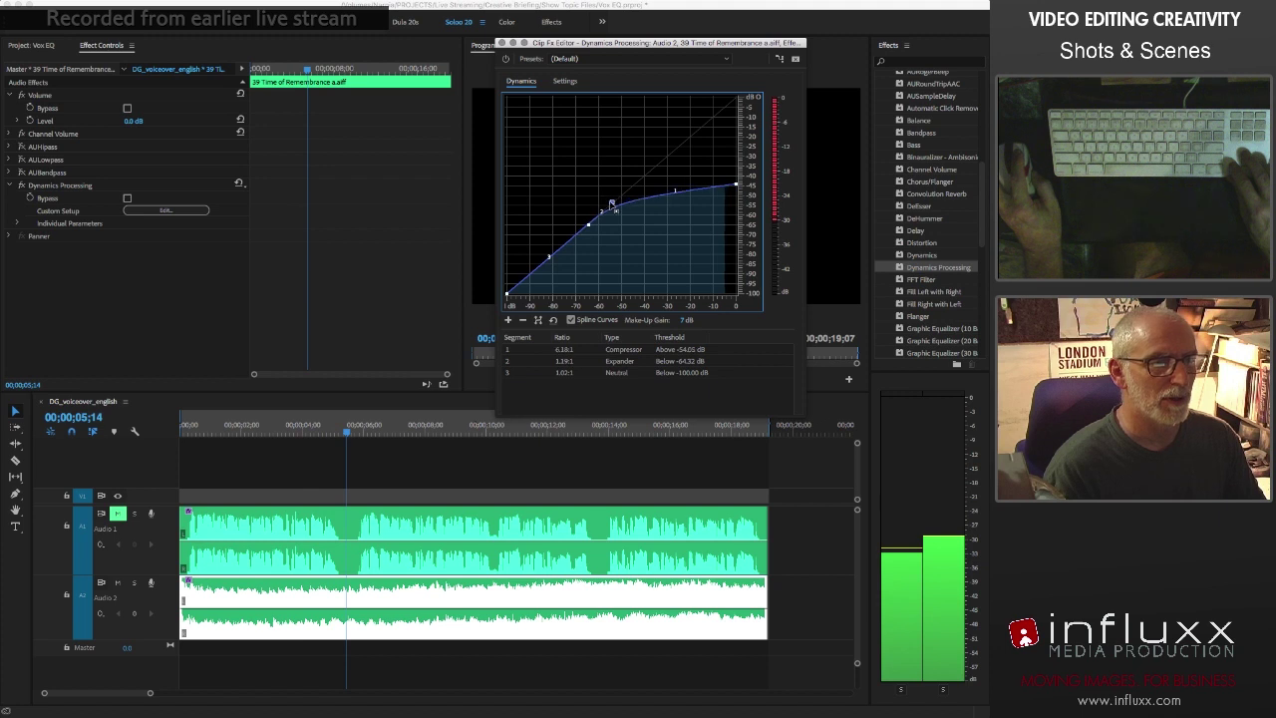
left_click_drag(613, 204, 611, 204)
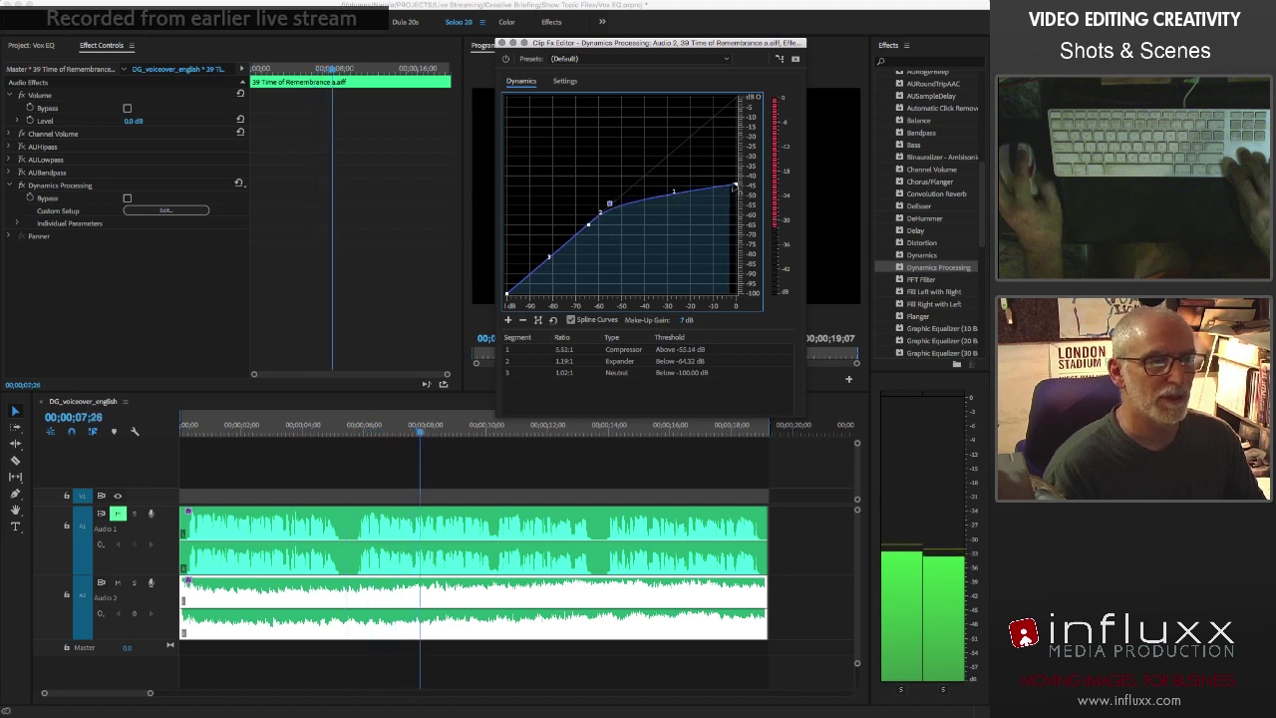
left_click_drag(737, 196, 737, 201)
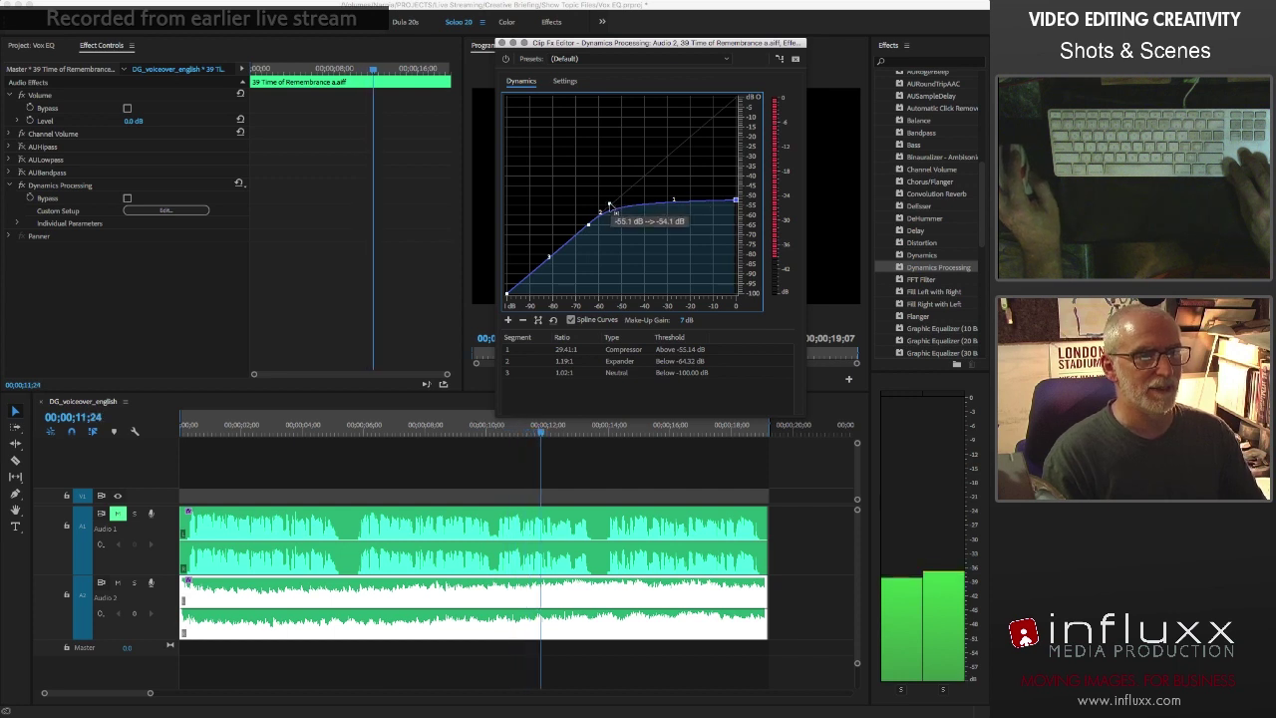
left_click_drag(609, 204, 736, 208)
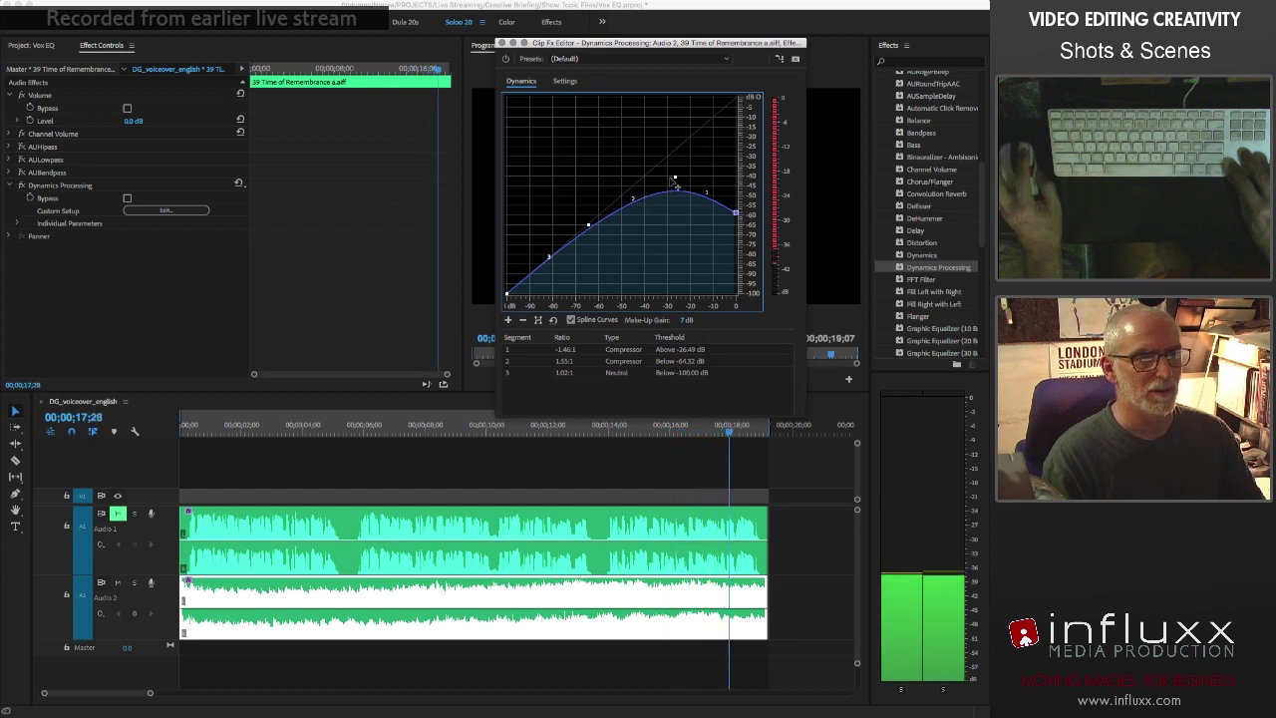
left_click_drag(675, 181, 668, 178)
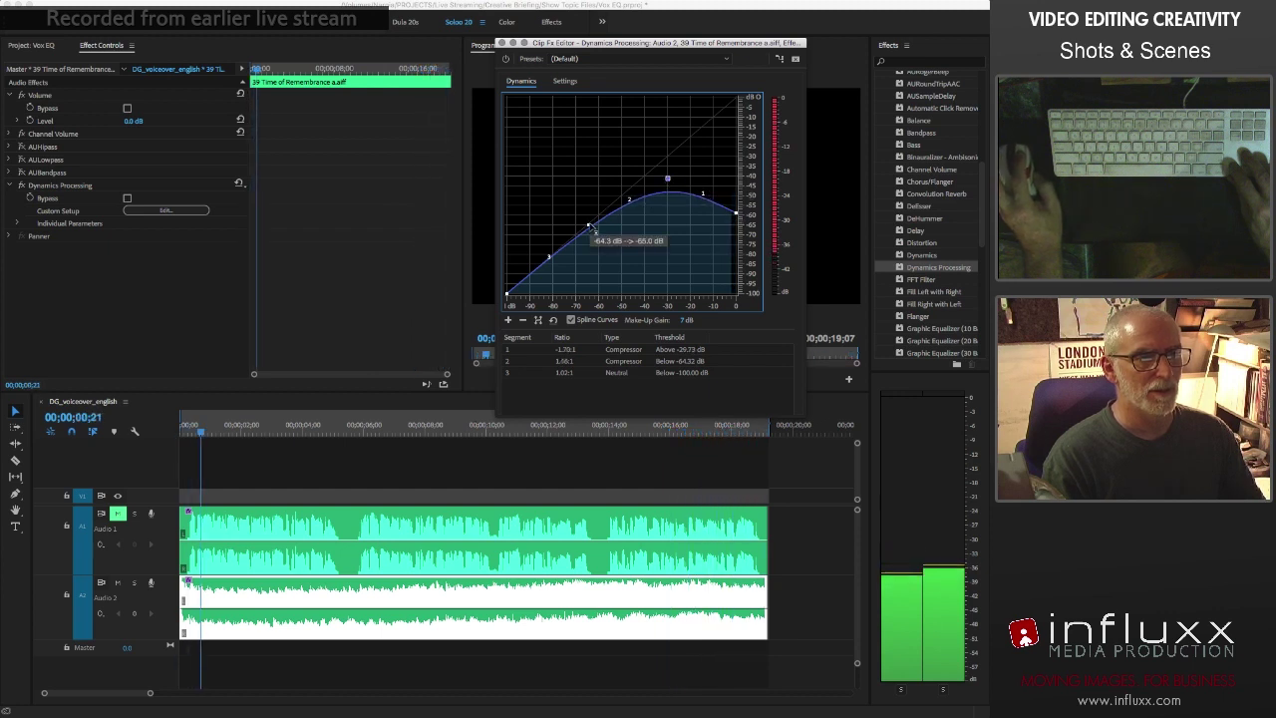
left_click_drag(592, 228, 614, 197)
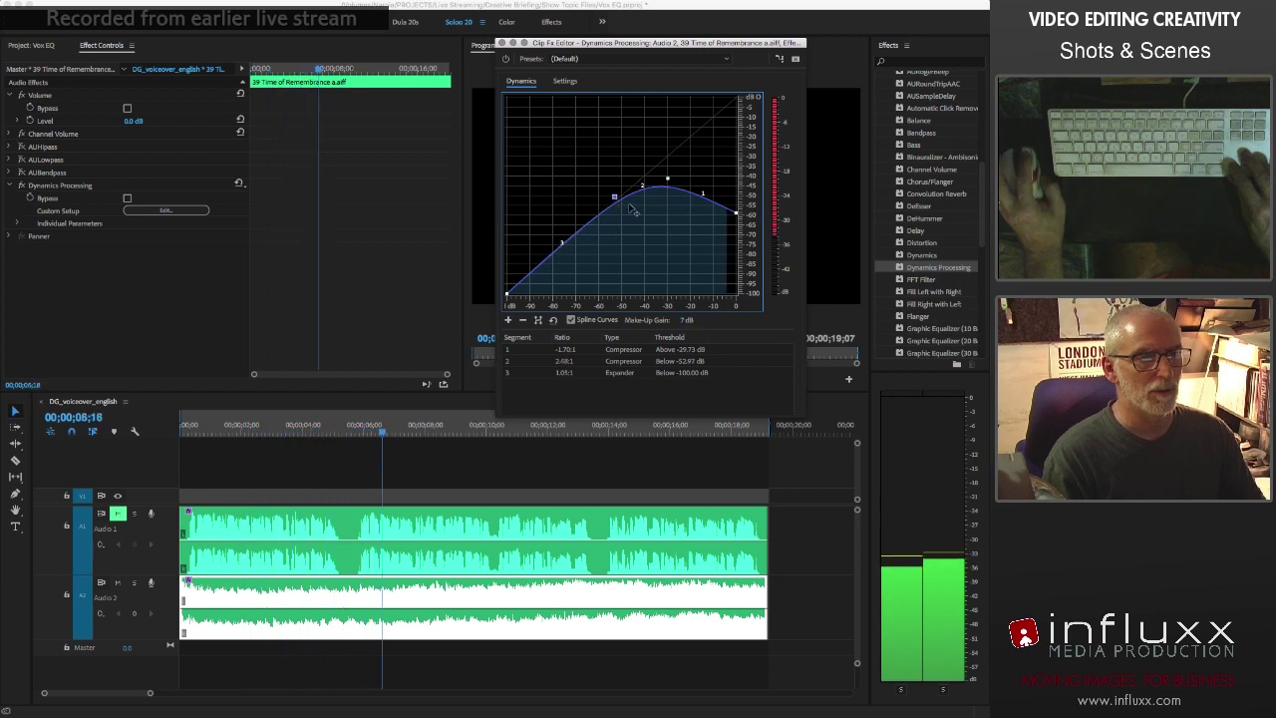
left_click(565, 81)
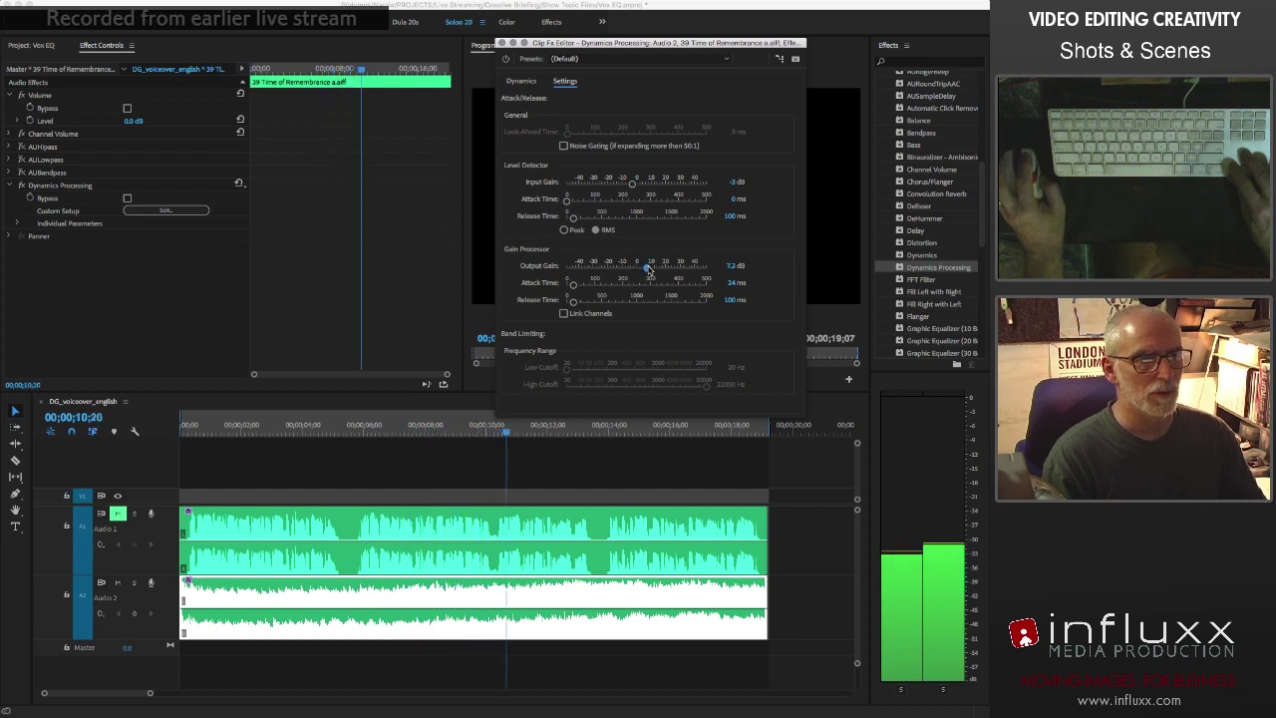
Set Dynamics Output Gain to 9.8 dB and Gain Processor attack time to 0 ms
left_click_drag(649, 269, 651, 270)
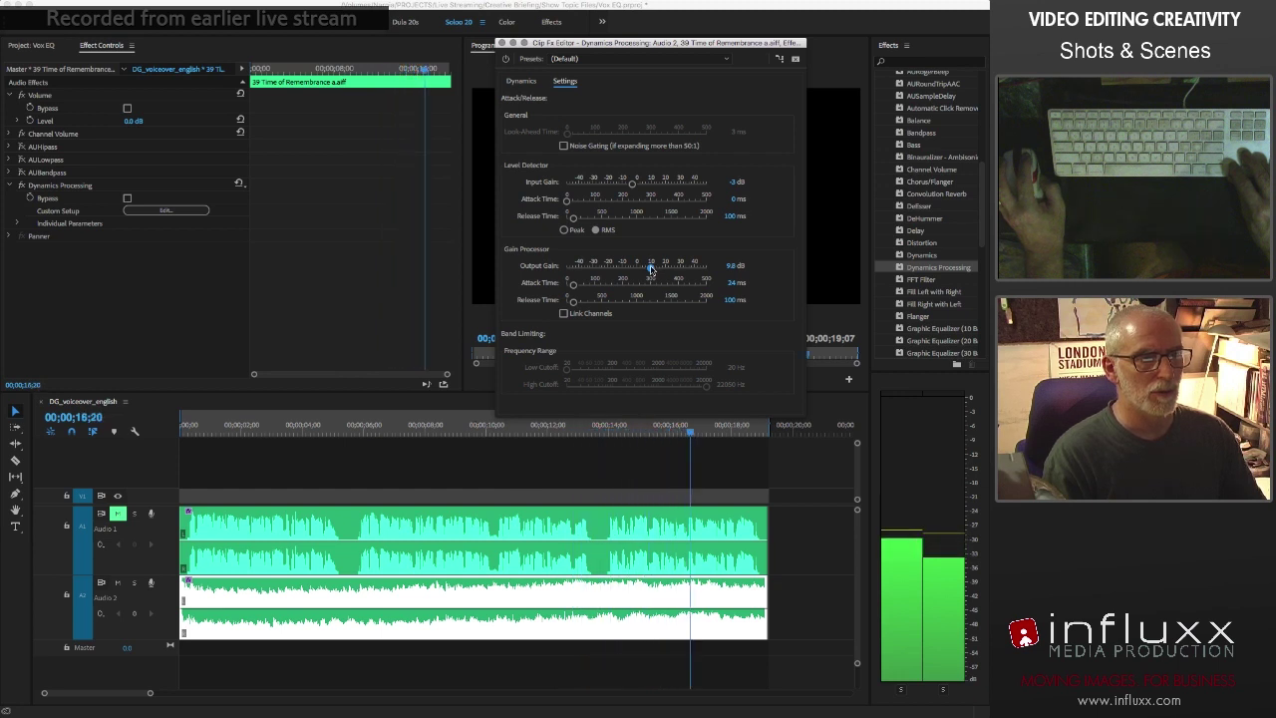
left_click_drag(574, 287, 564, 288)
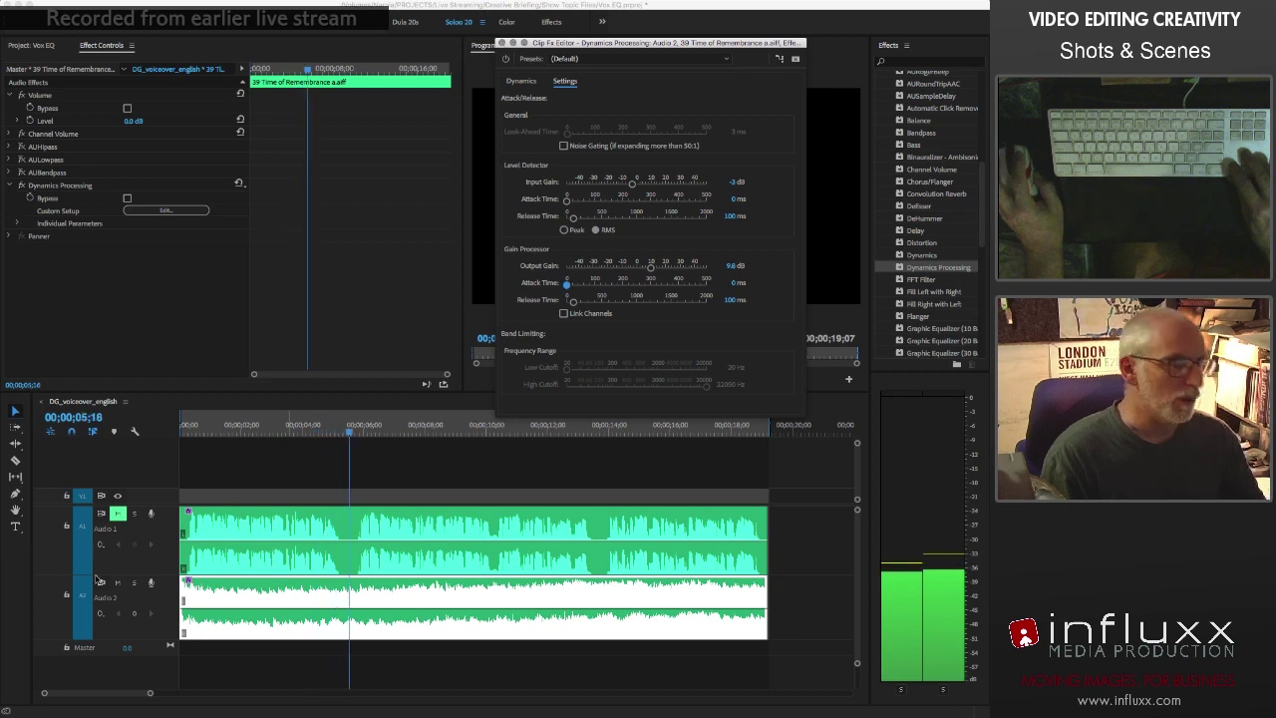
left_click(196, 557)
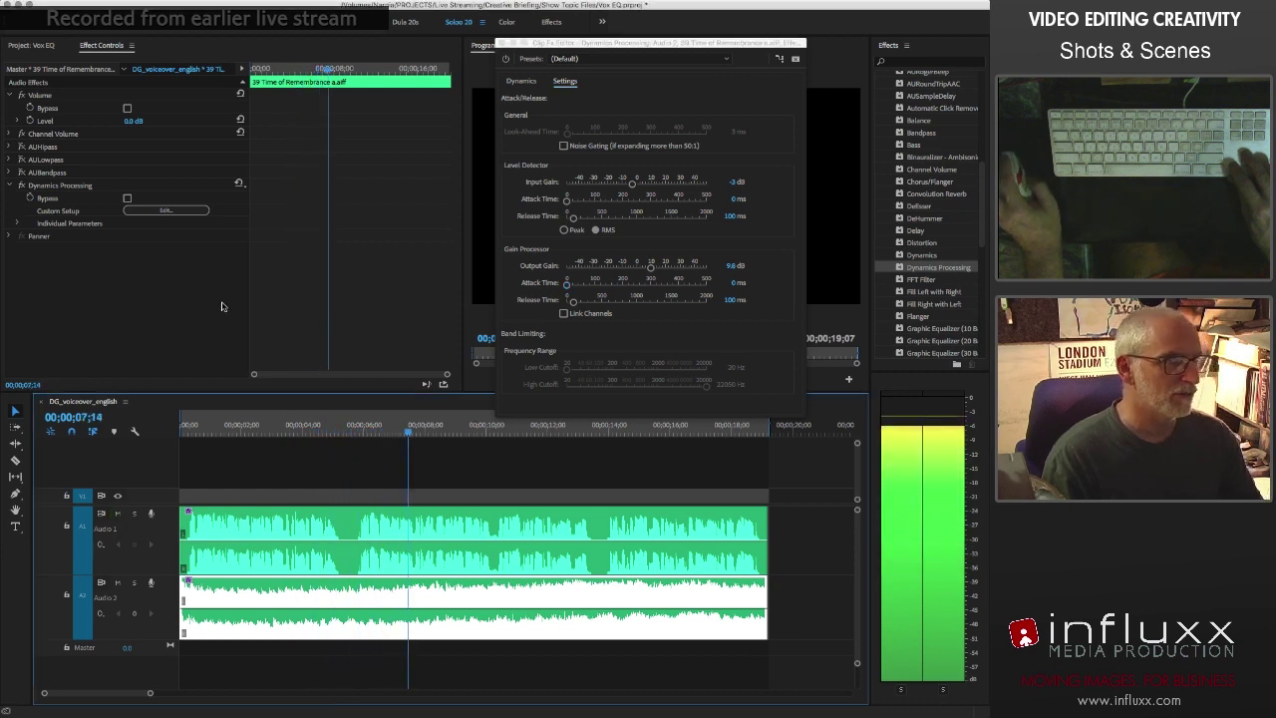
Raise the peak point and right end to flatten the curve's top, shifting the lower point right
left_click(521, 80)
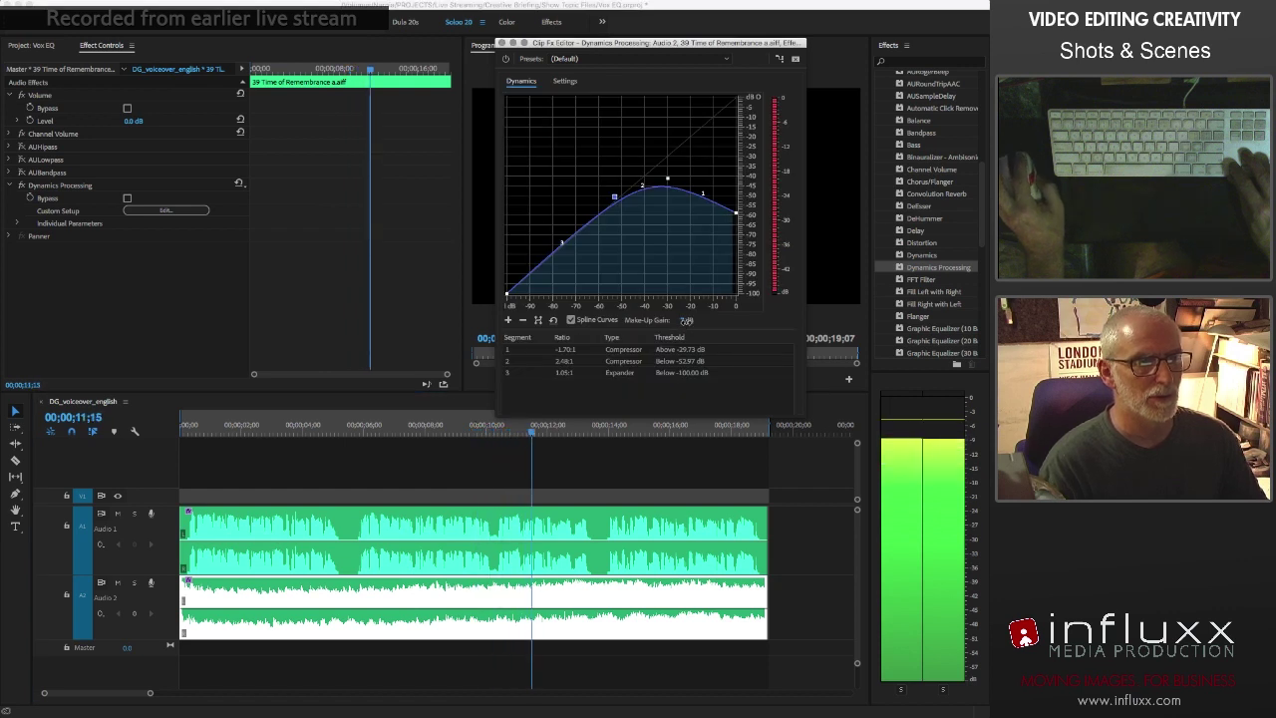
mouse_move(670, 186)
left_click_drag(669, 182, 669, 165)
left_click_drag(738, 215, 736, 180)
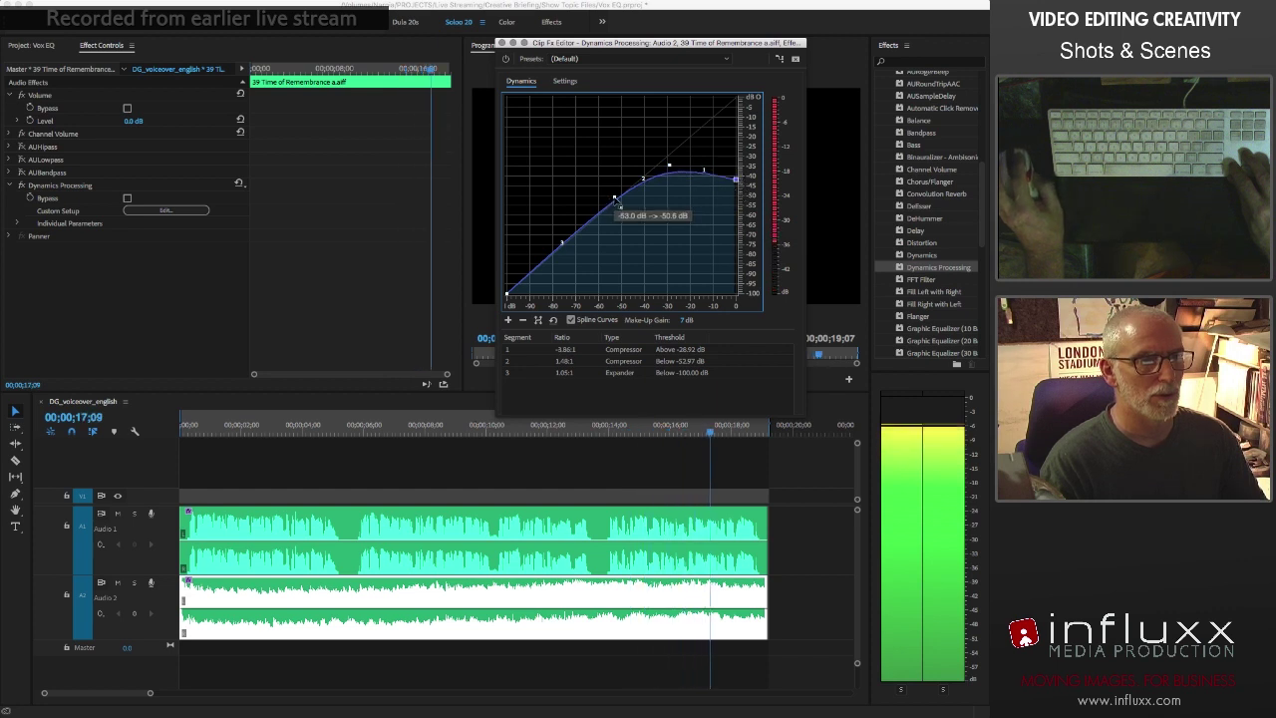
left_click_drag(615, 200, 625, 199)
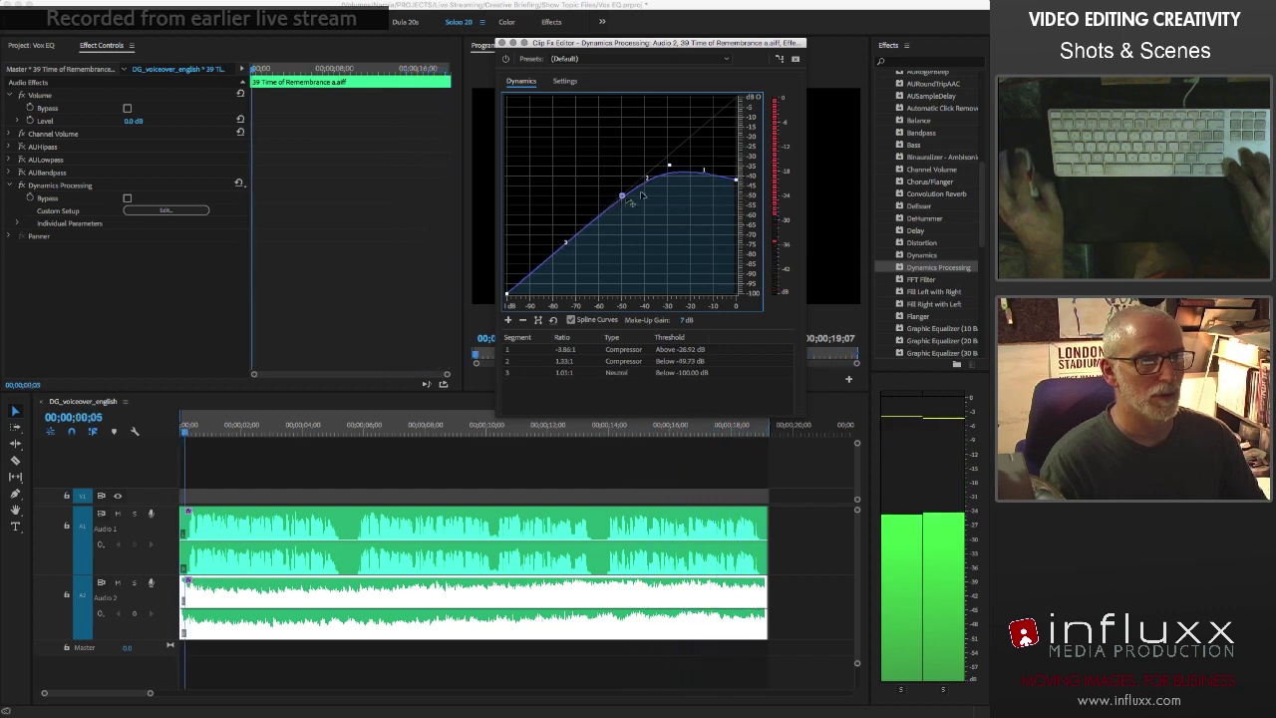
Lower Output Gain to 6.8 dB and close the Dynamics Processing editor
left_click(566, 81)
left_click_drag(650, 269, 648, 273)
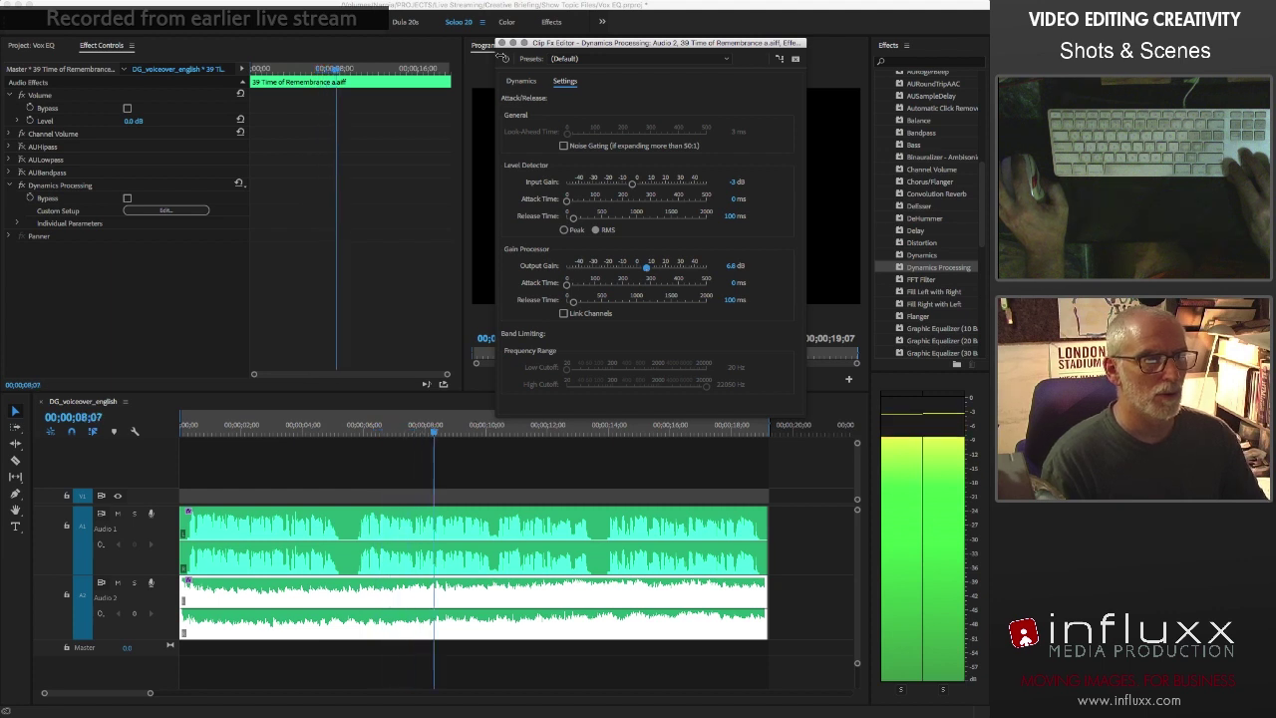
left_click(501, 43)
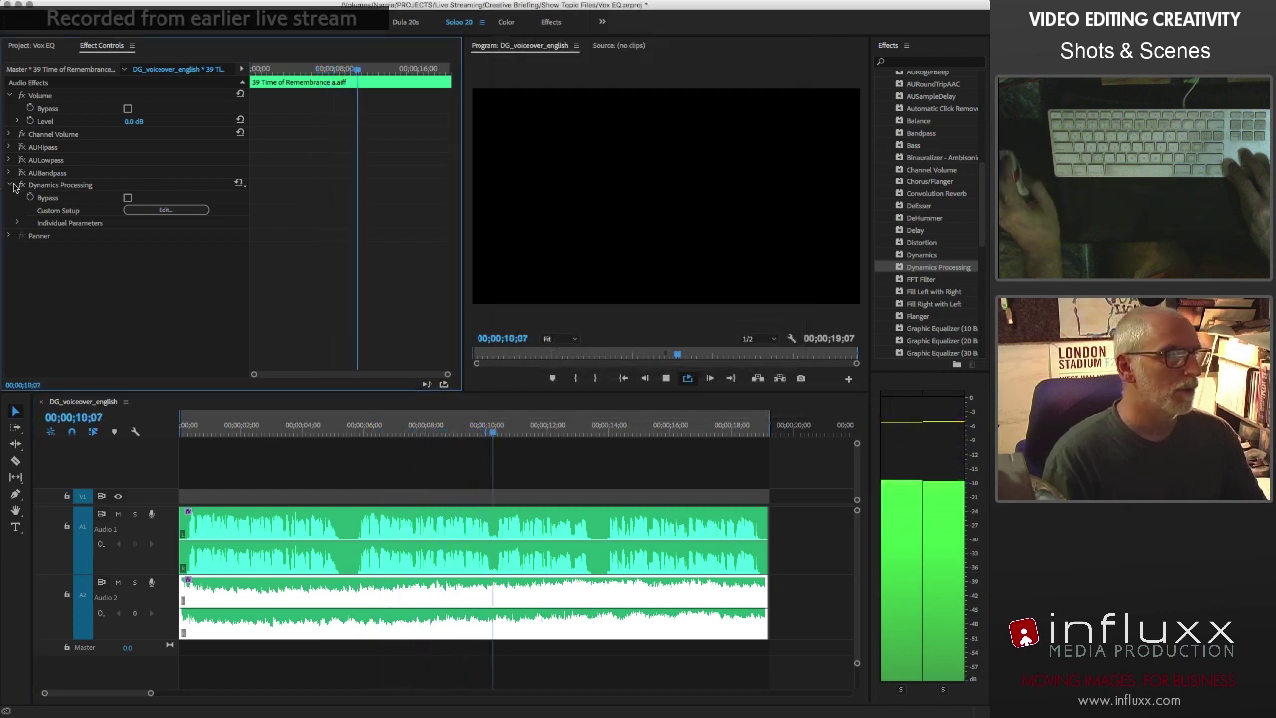
Move the AUBandpass effect below Dynamics Processing in Effect Controls
left_click(13, 186)
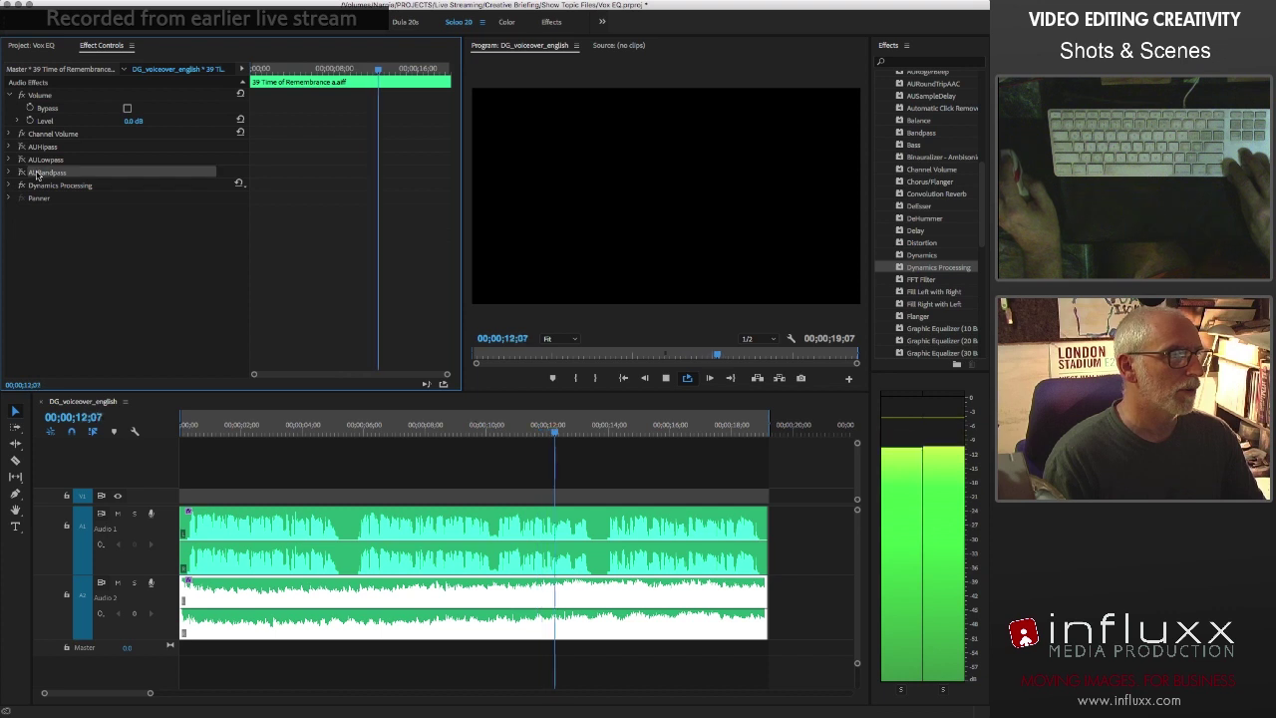
left_click_drag(37, 175, 20, 189)
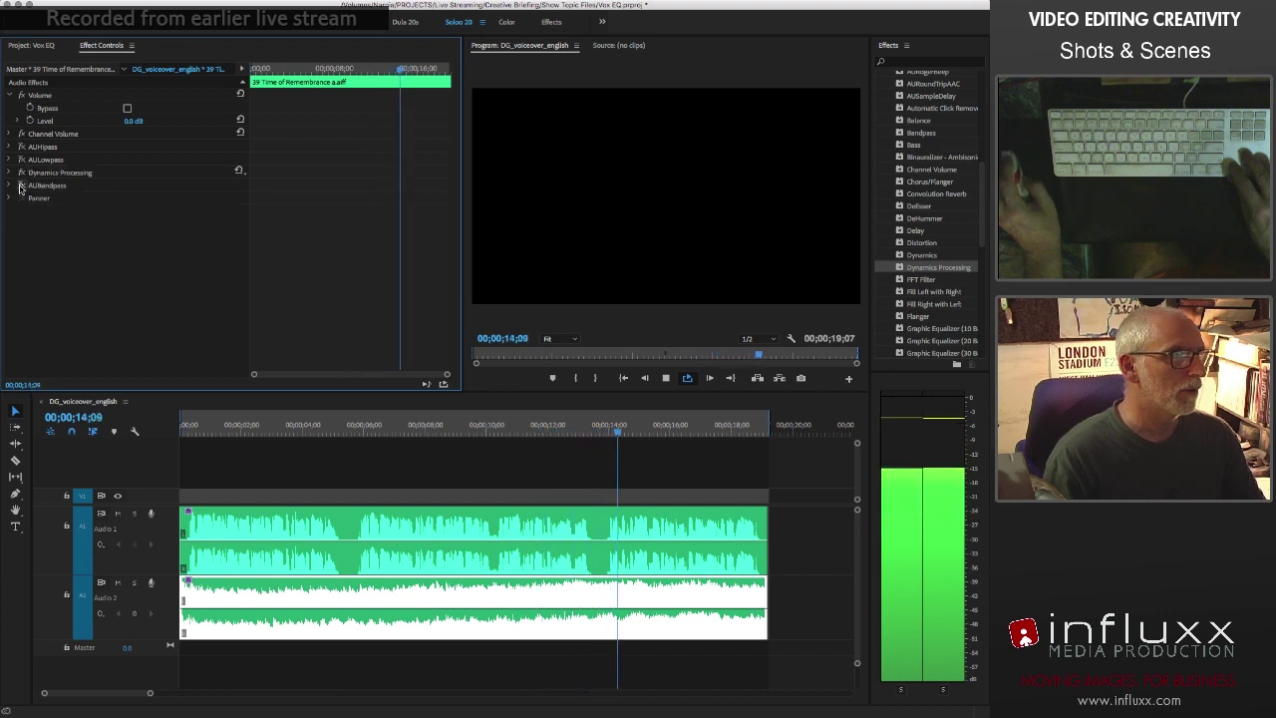
left_click(13, 185)
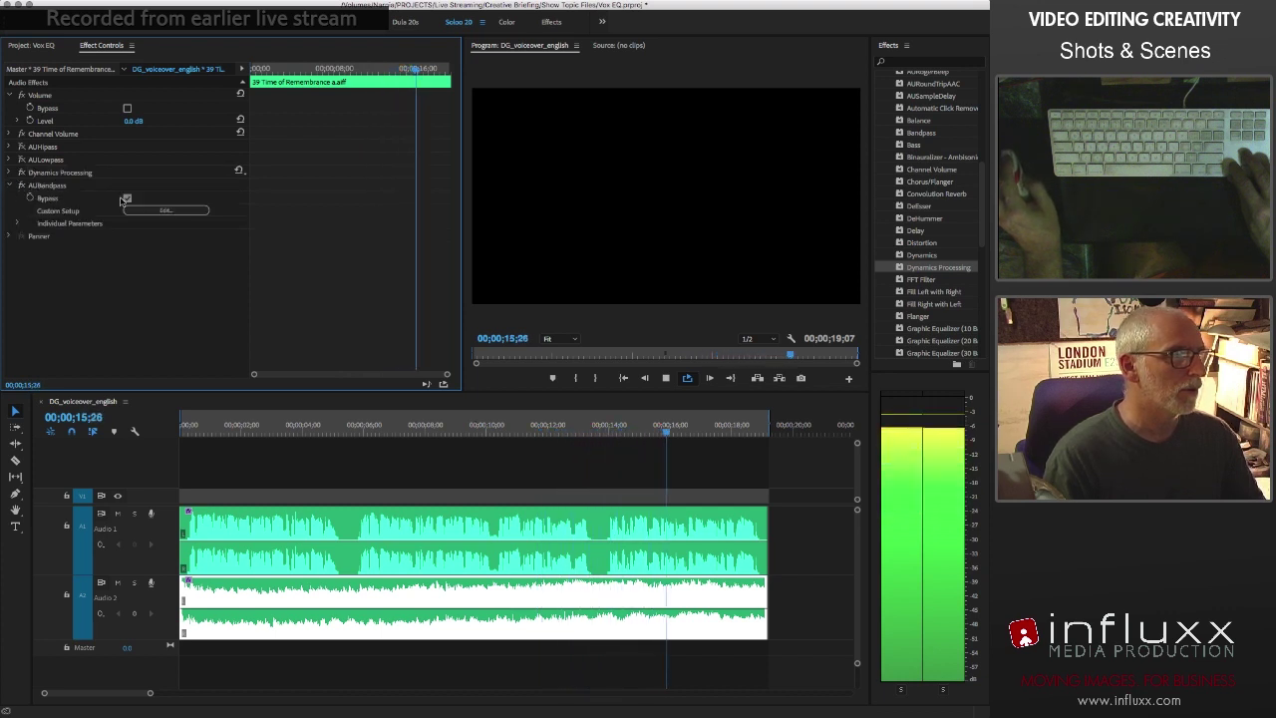
Widen AUBandpass's passband, turn off its Bypass, and collapse the effect
left_click(162, 209)
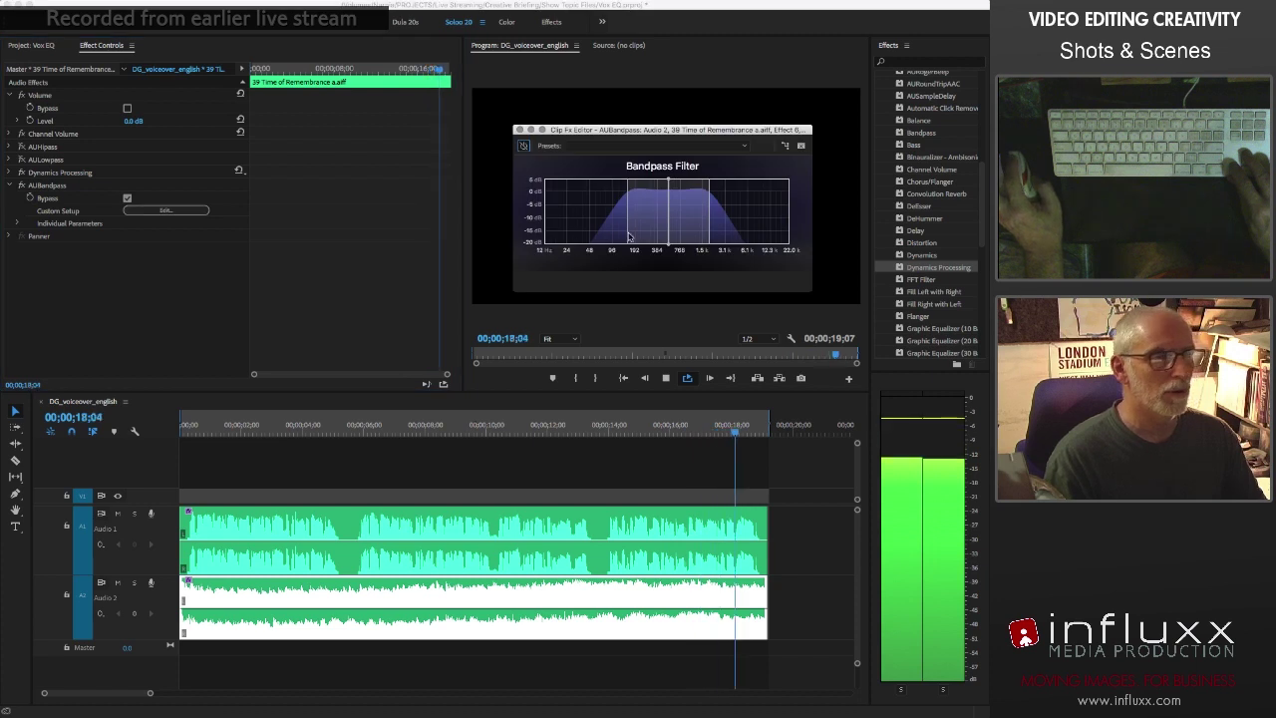
left_click_drag(628, 236, 601, 229)
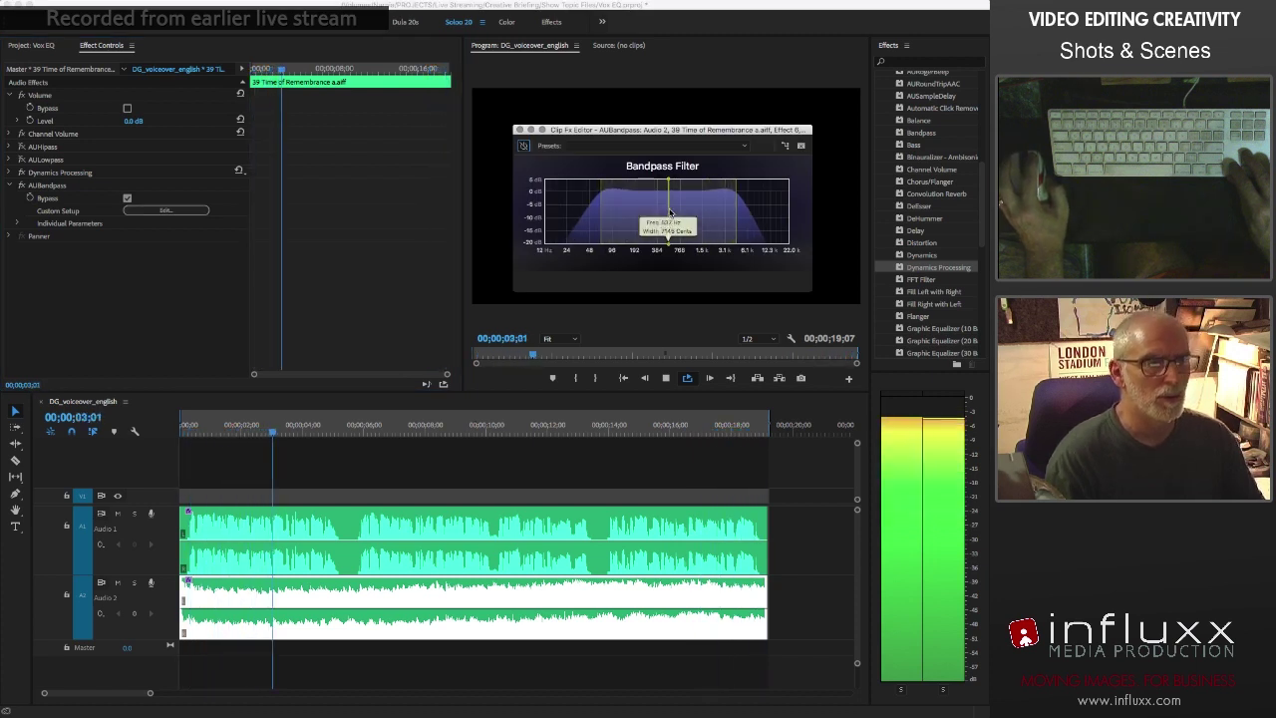
left_click(525, 146)
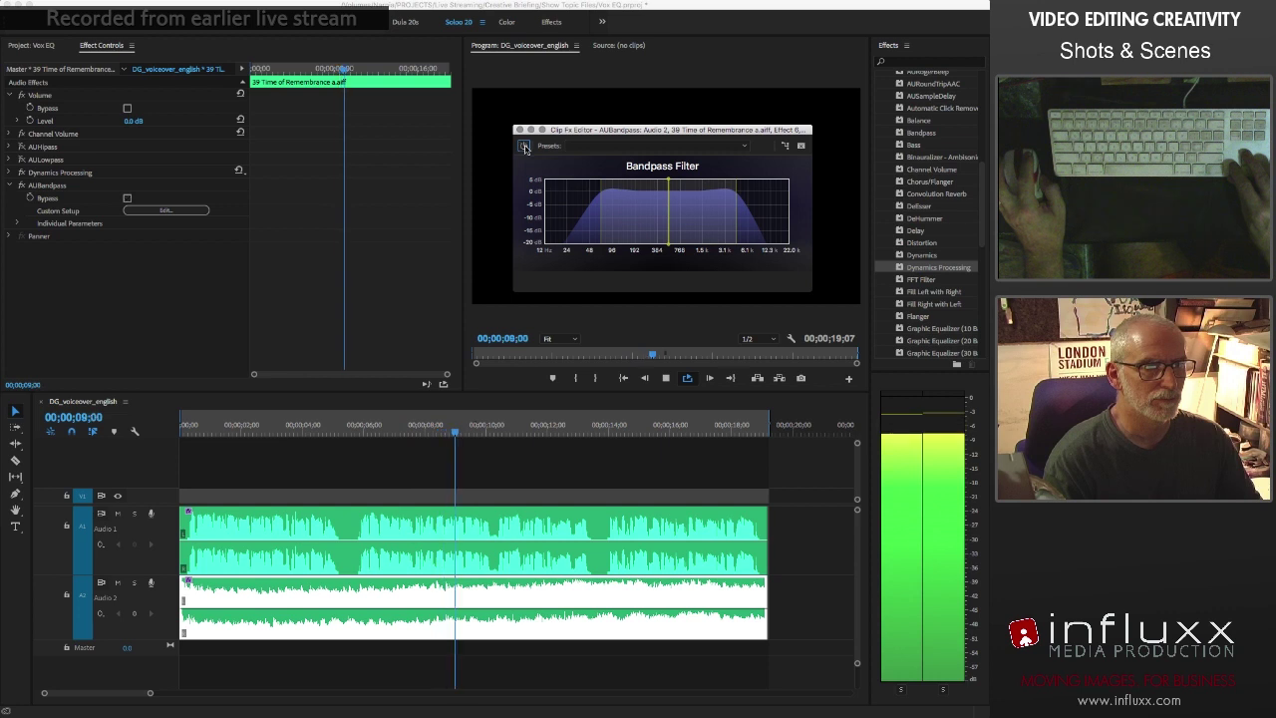
left_click(518, 130)
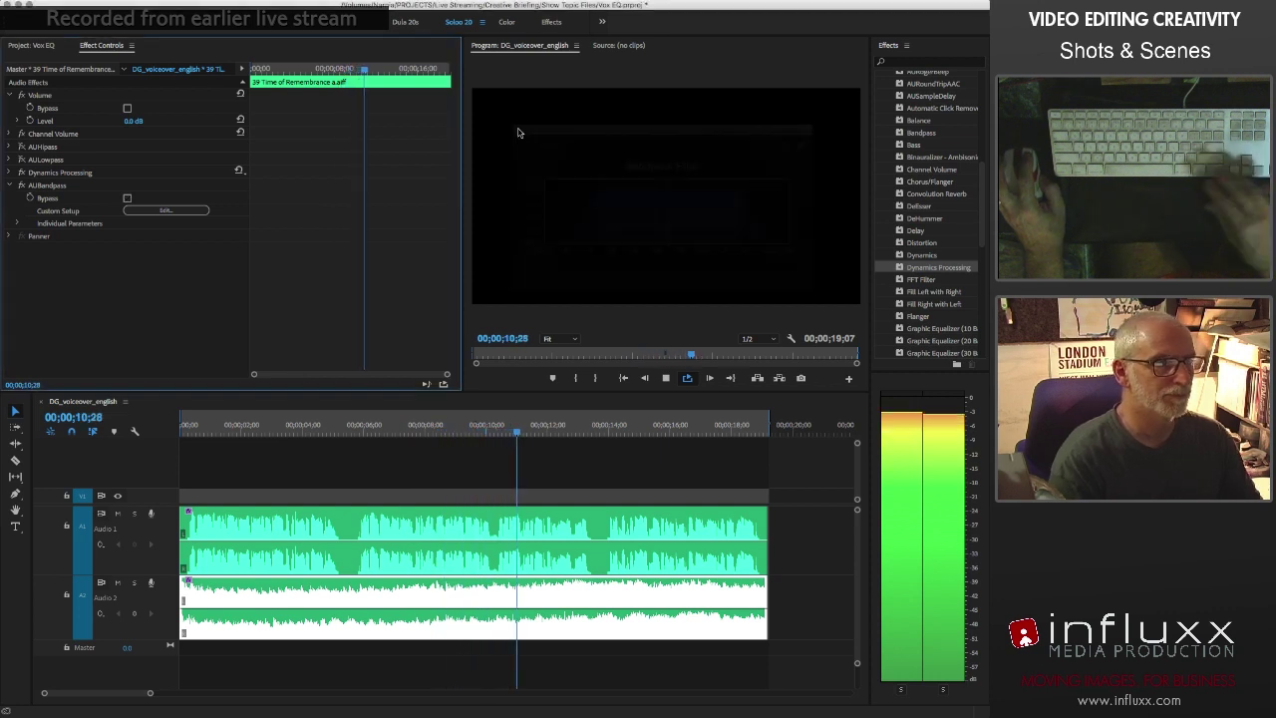
left_click(9, 185)
key("space")
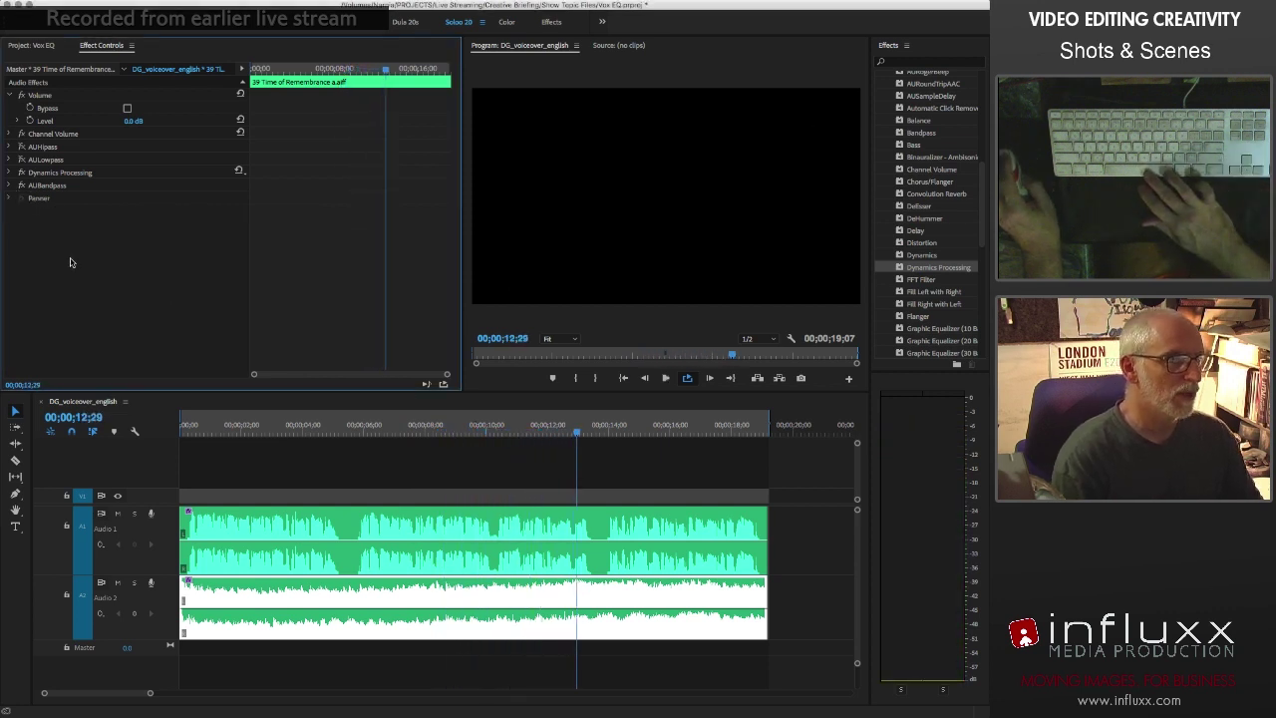